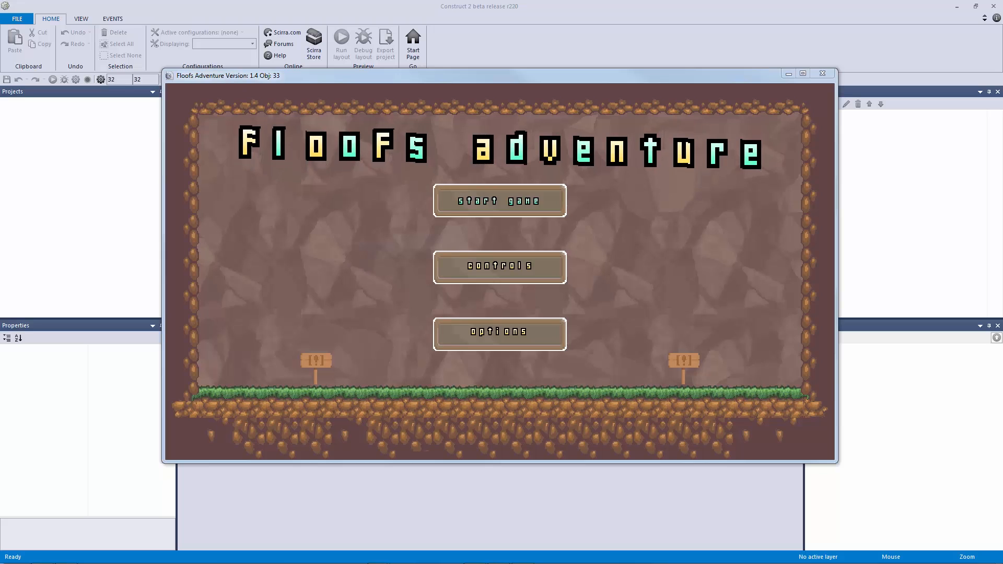
Try the gamepad control scheme in the game's control settings, and set the controls to WASD
{"action": "left_click", "coordinate": [527, 258]}
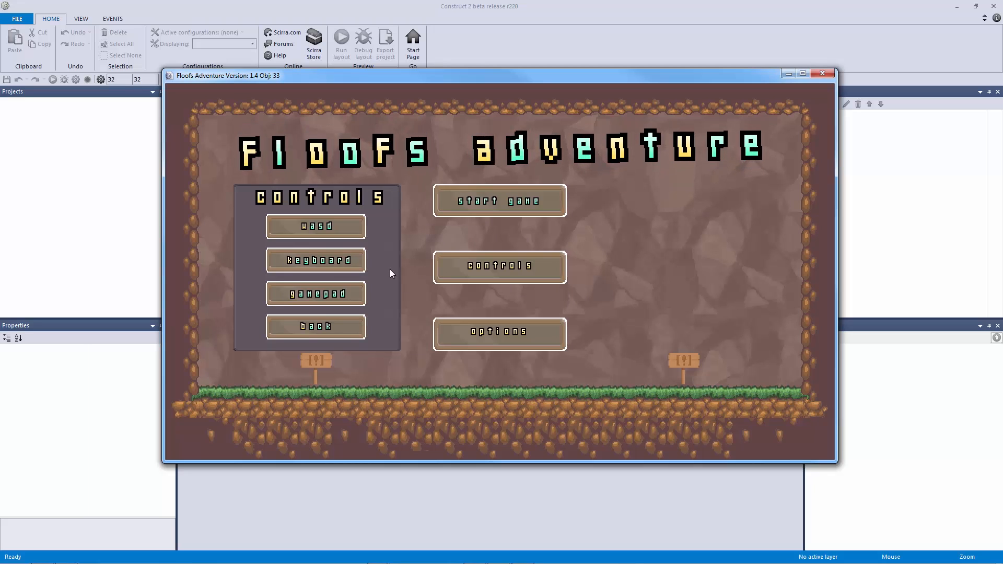
{"action": "left_click", "coordinate": [356, 290]}
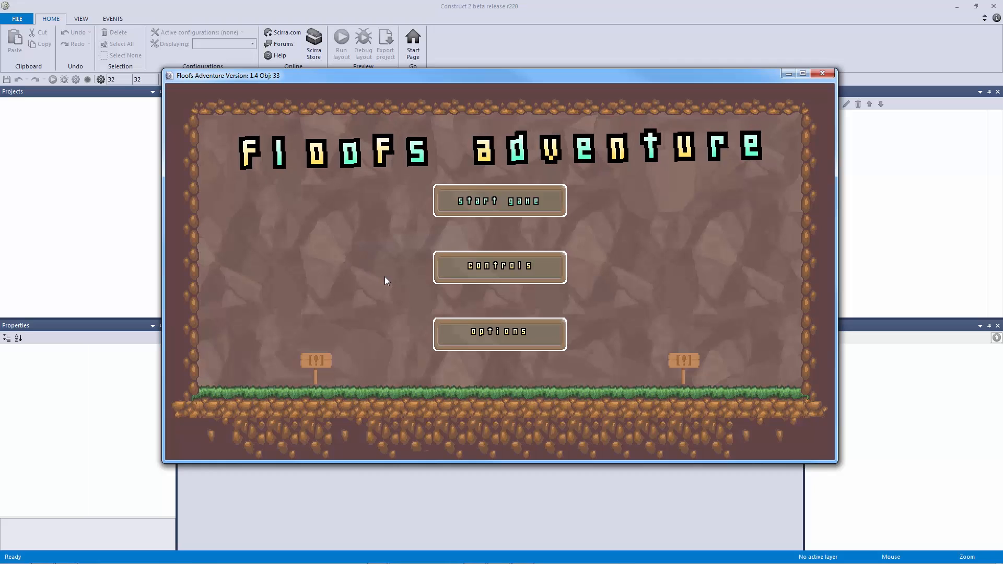
{"action": "left_click", "coordinate": [445, 267]}
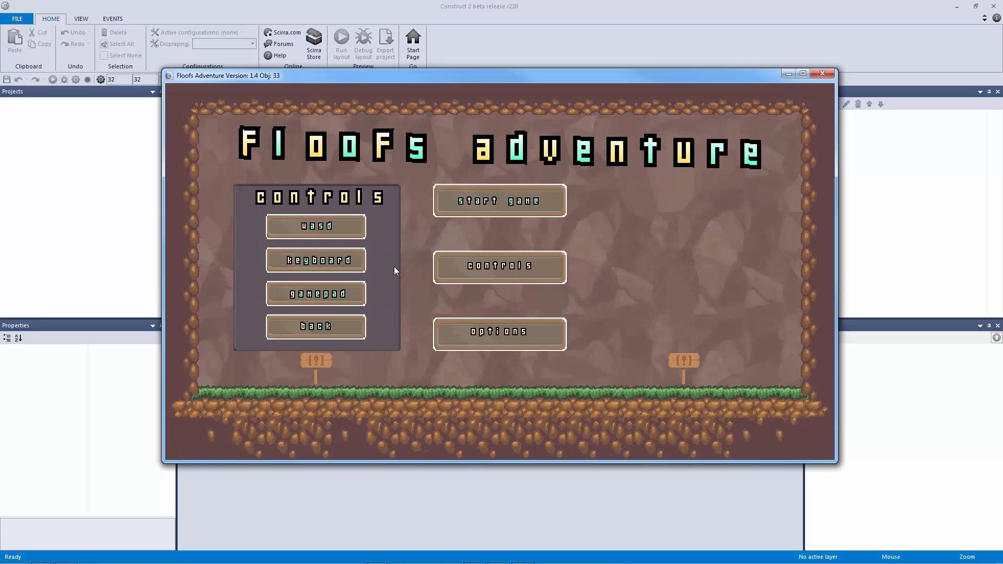
{"action": "left_click", "coordinate": [350, 226]}
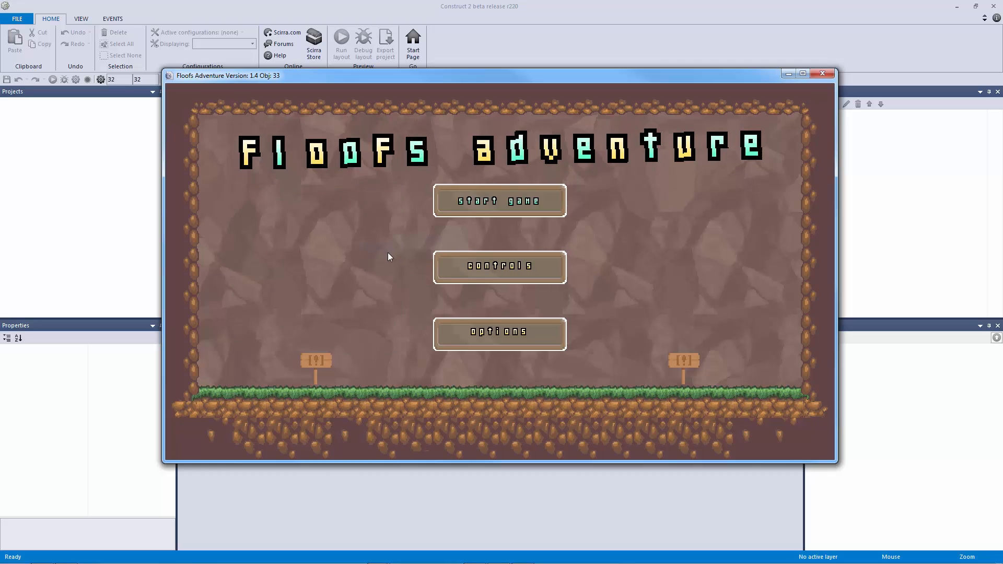
Toggle the mute music option twice in the game options
{"action": "left_click", "coordinate": [435, 326]}
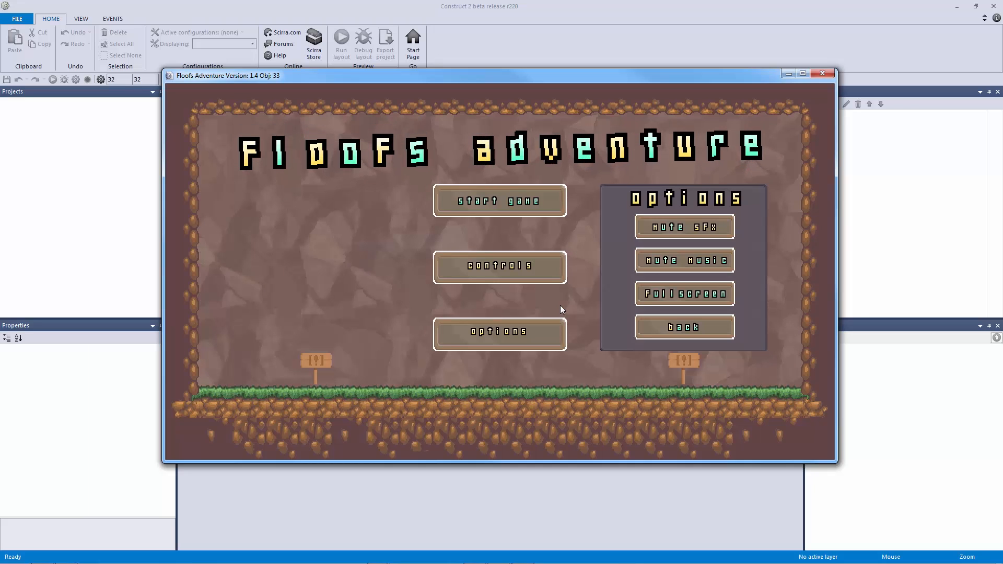
{"action": "left_click", "coordinate": [660, 261]}
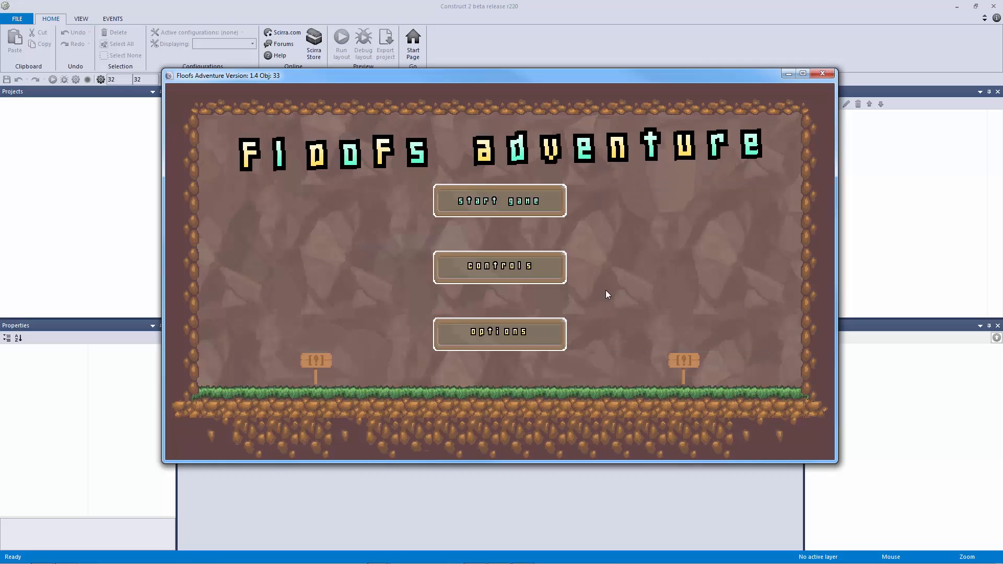
{"action": "left_click", "coordinate": [553, 331]}
{"action": "left_click", "coordinate": [634, 271]}
Toggle the mute SFX option twice in the game options
{"action": "left_click", "coordinate": [560, 329]}
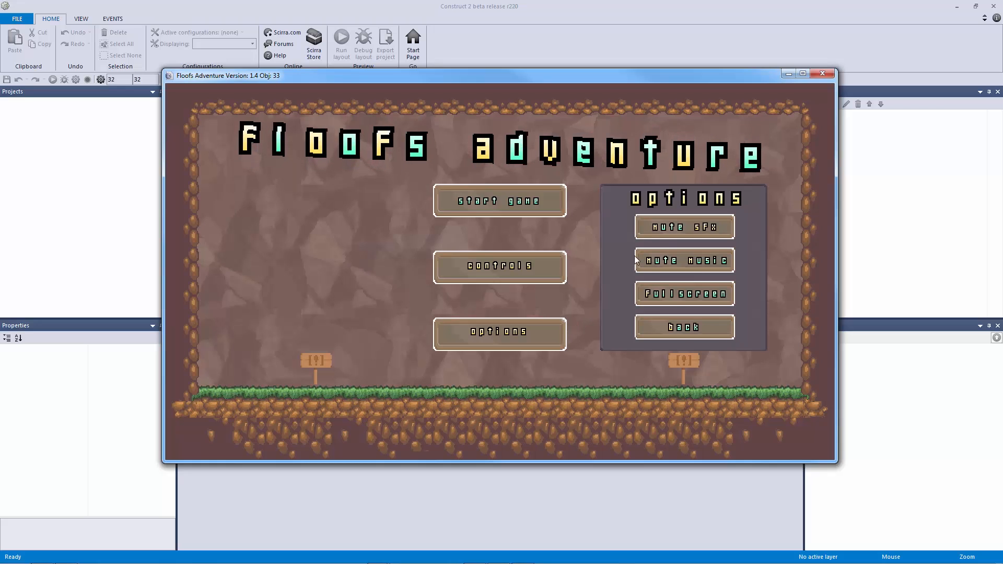
{"action": "left_click", "coordinate": [670, 227]}
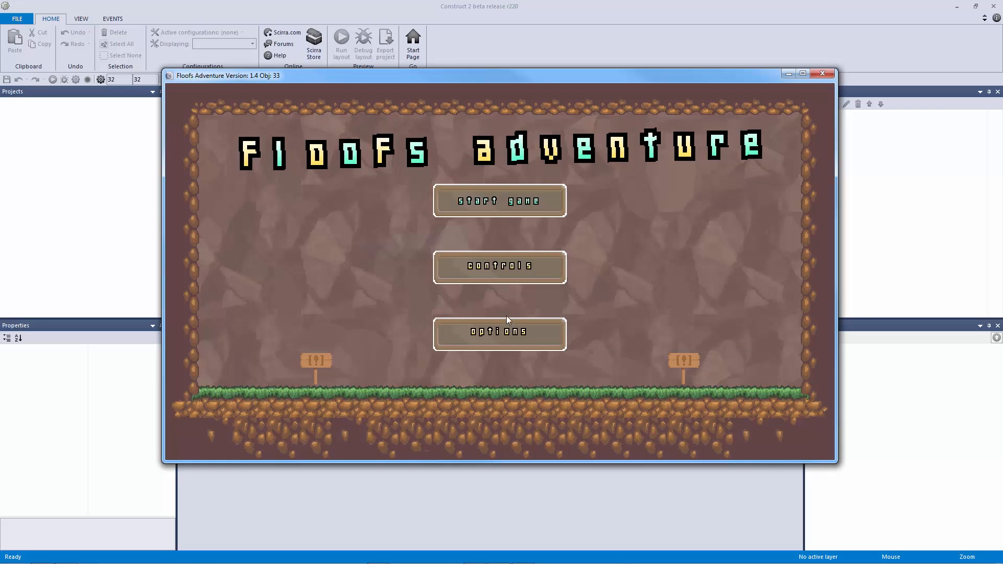
{"action": "left_click", "coordinate": [513, 329]}
{"action": "left_click", "coordinate": [651, 227]}
Switch the game to fullscreen in the options and start the game
{"action": "left_click", "coordinate": [548, 330]}
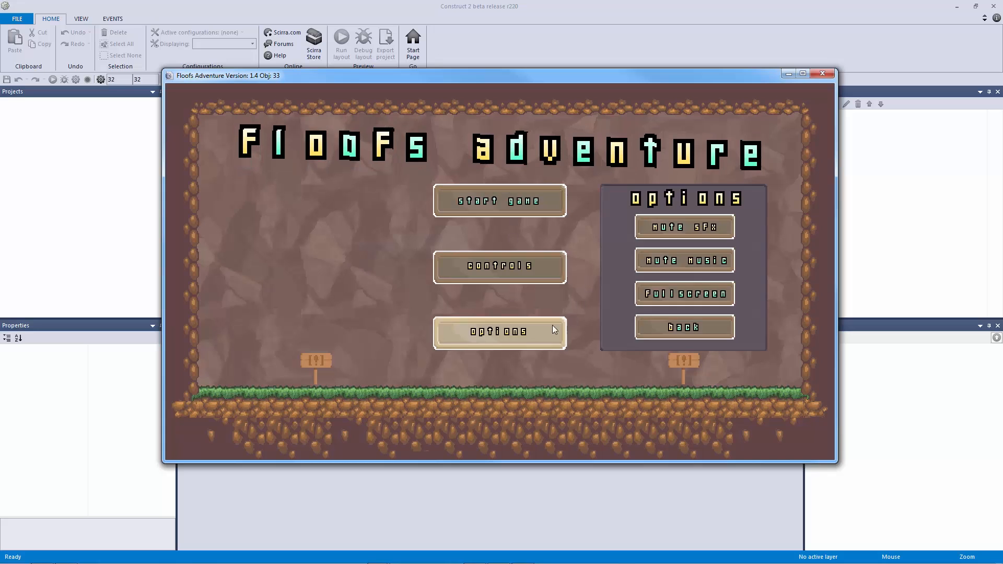
{"action": "left_click", "coordinate": [690, 293]}
{"action": "left_click", "coordinate": [722, 361]}
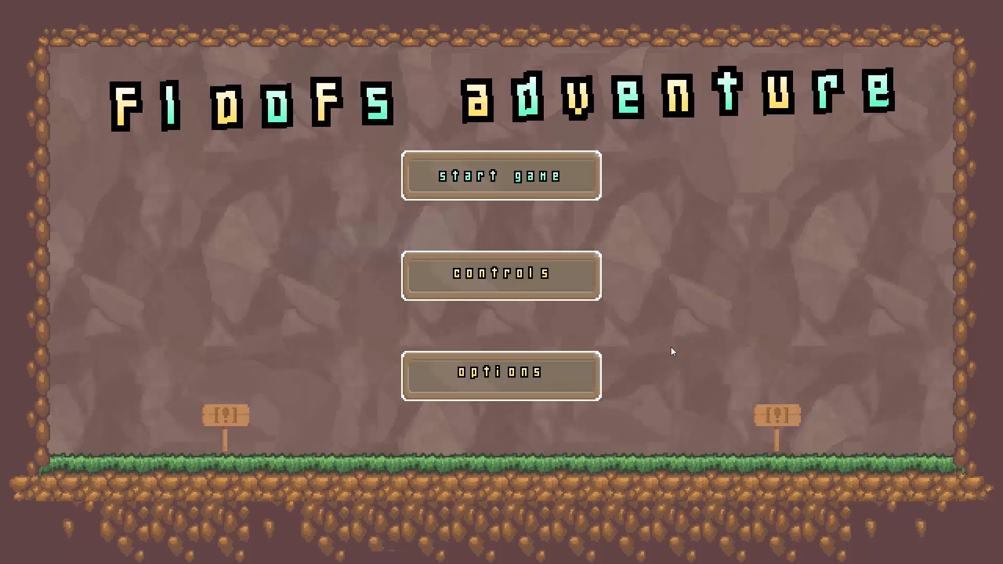
{"action": "left_click", "coordinate": [574, 187]}
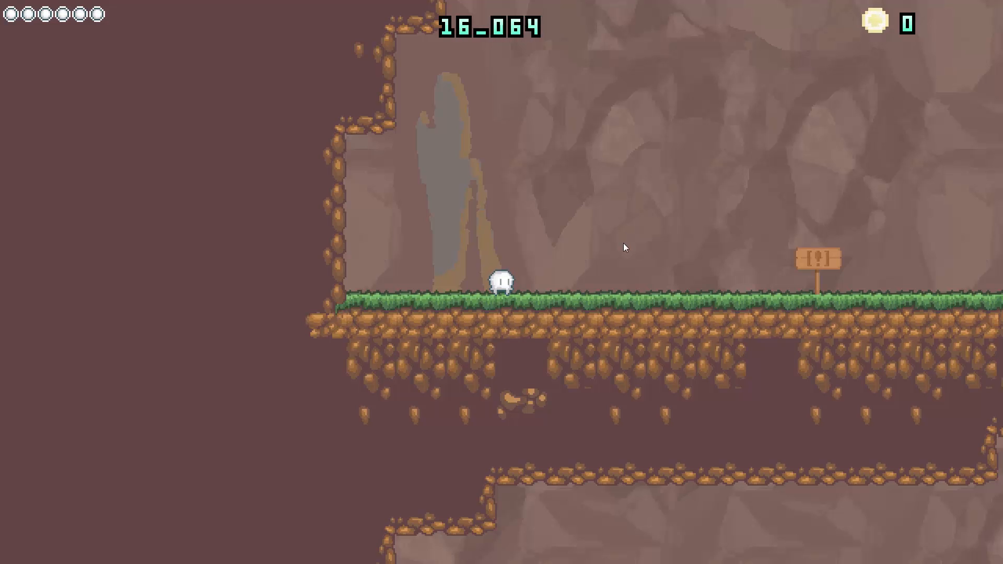
Test the character's walking in both directions and its jumps near the level's starting point
{"action": "key", "text": "Right"}
{"action": "key", "text": "Left"}
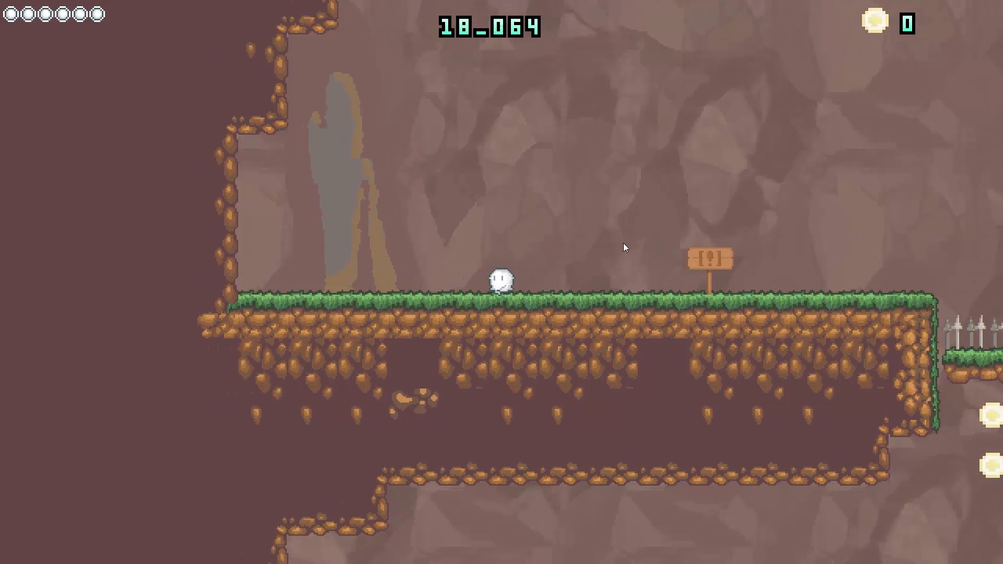
{"action": "key", "text": "space"}
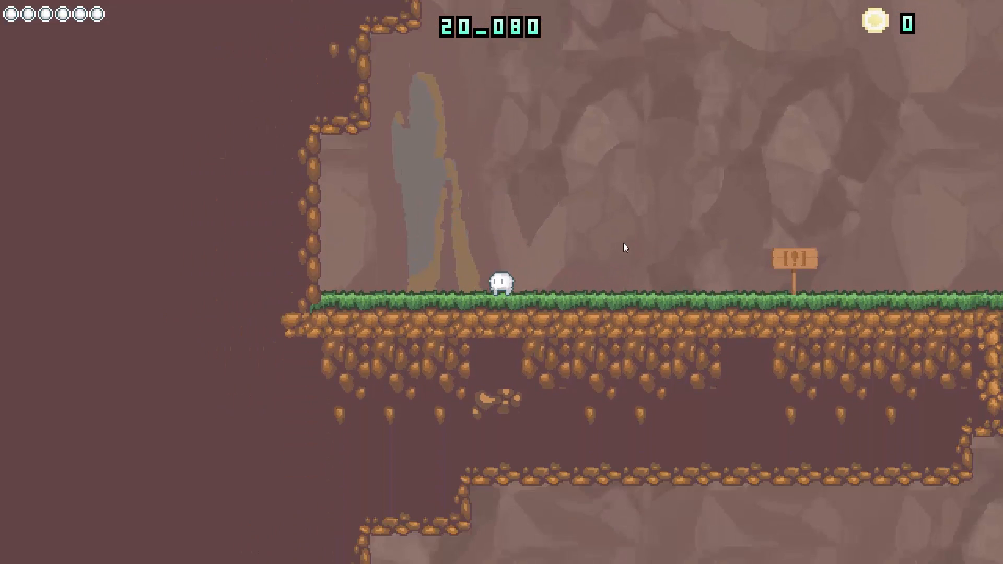
{"action": "key", "text": "space"}
{"action": "key", "text": "space"}
{"action": "key", "text": "space"}
{"action": "key", "text": "Left"}
{"action": "key", "text": "Right"}
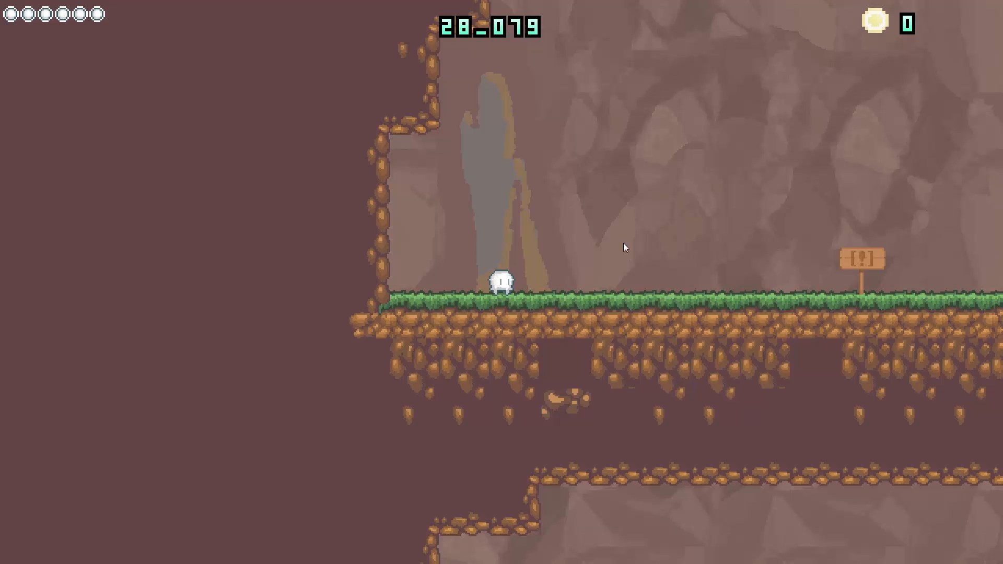
Walk the character to the first sign, page through its welcome message, and close it
{"action": "key", "text": "Right"}
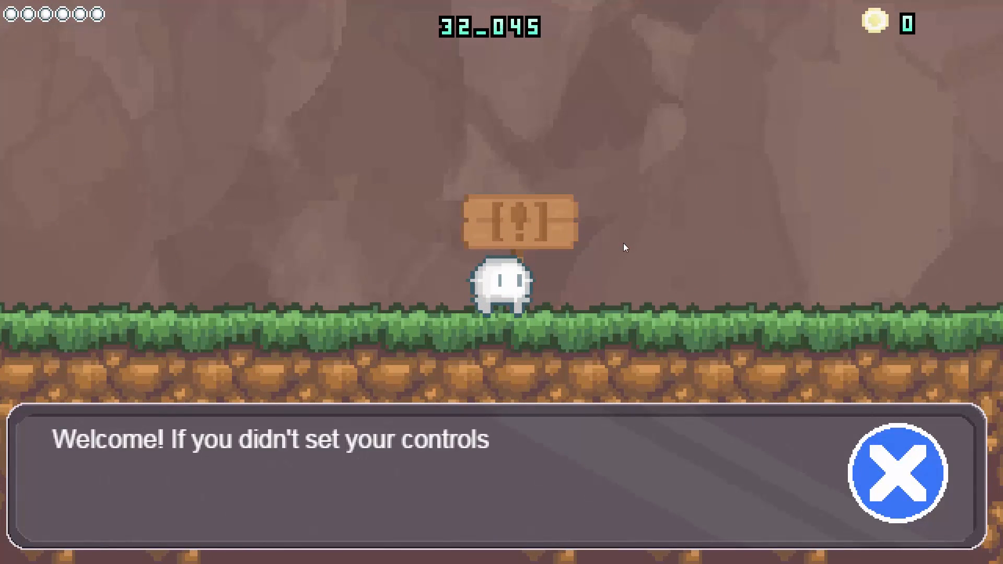
{"action": "key", "text": "x"}
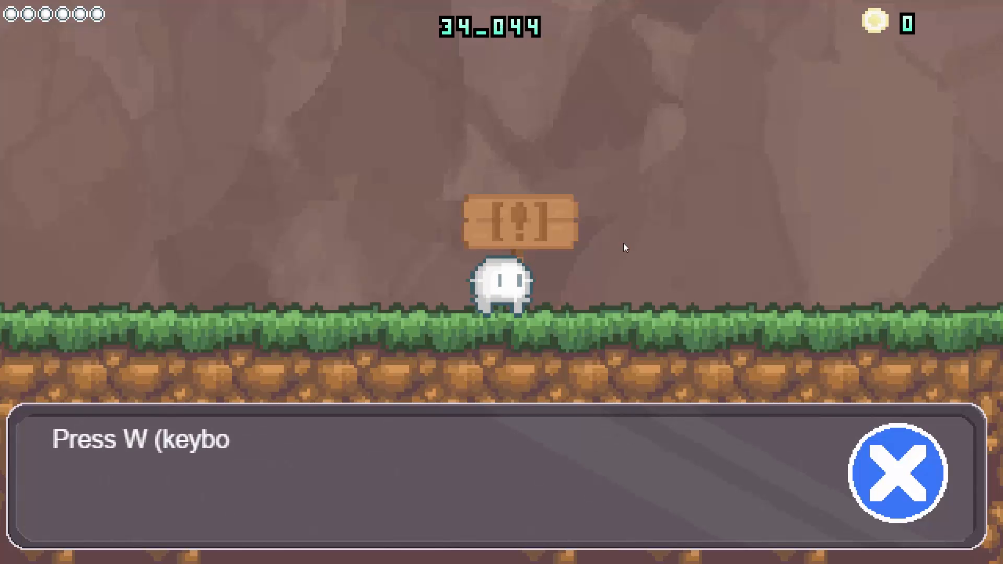
{"action": "key", "text": "x"}
{"action": "key", "text": "x"}
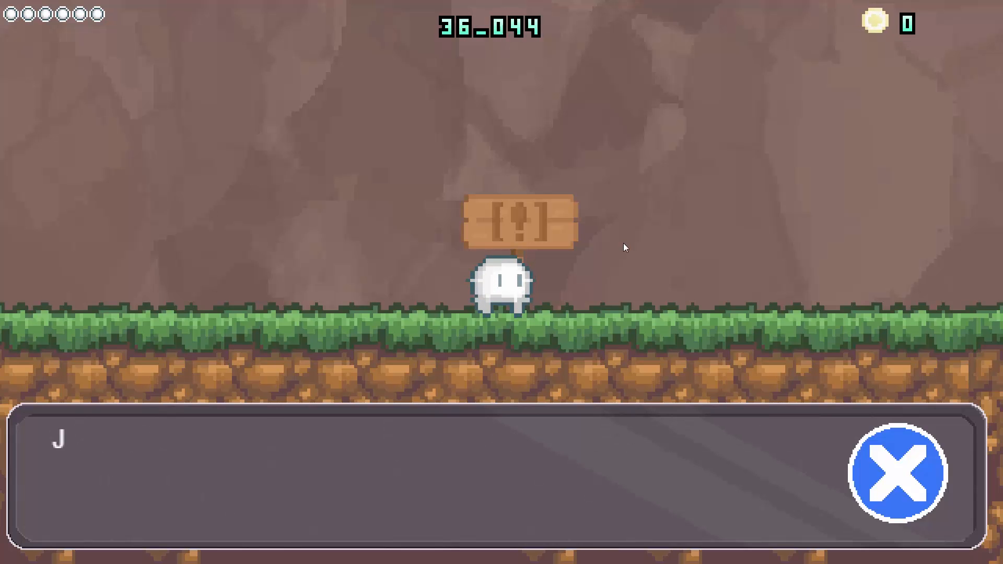
{"action": "key", "text": "x"}
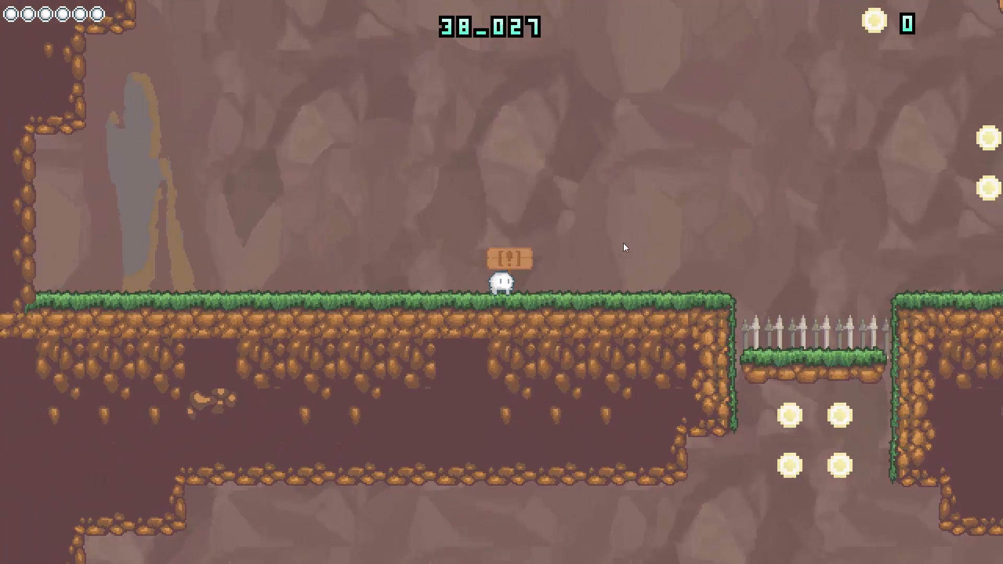
Walk away from the sign, return to show its welcome message again, and move back toward the start
{"action": "key", "text": "Left"}
{"action": "key", "text": "w"}
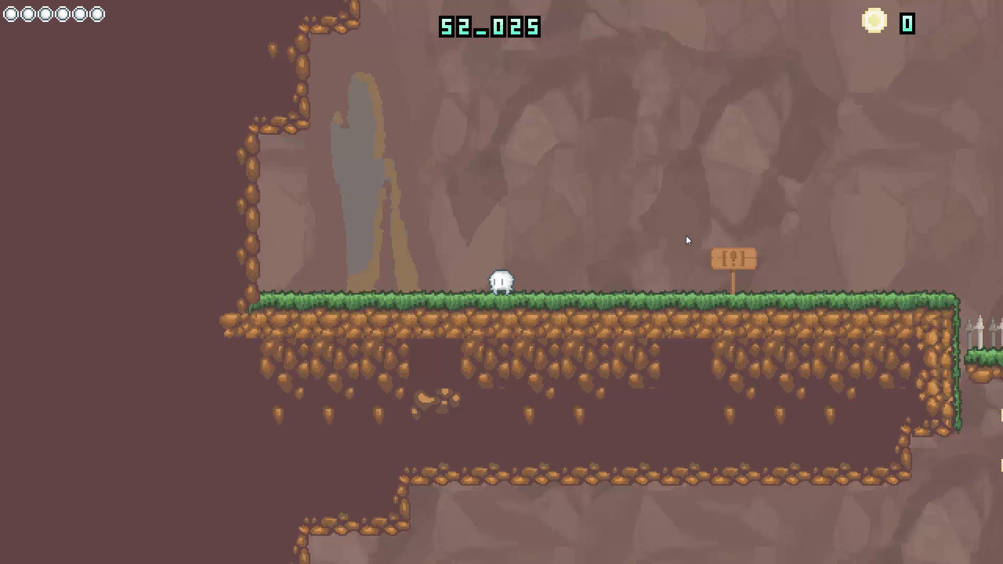
{"action": "key", "text": "Right"}
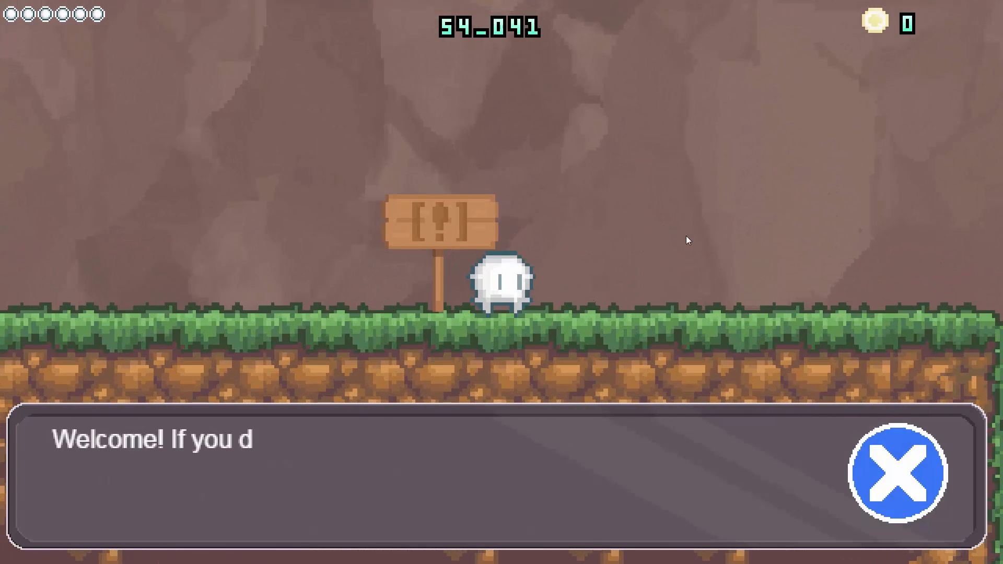
{"action": "key", "text": "Left"}
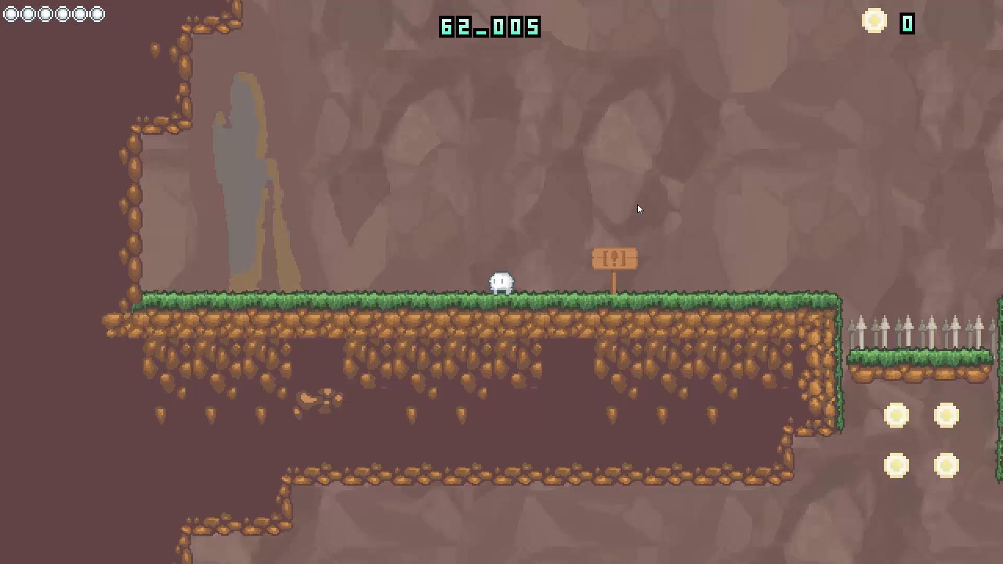
Run past the sign, jump over the spike pit, and collect coins above the next ledge
{"action": "key", "text": "Right"}
{"action": "key", "text": "space"}
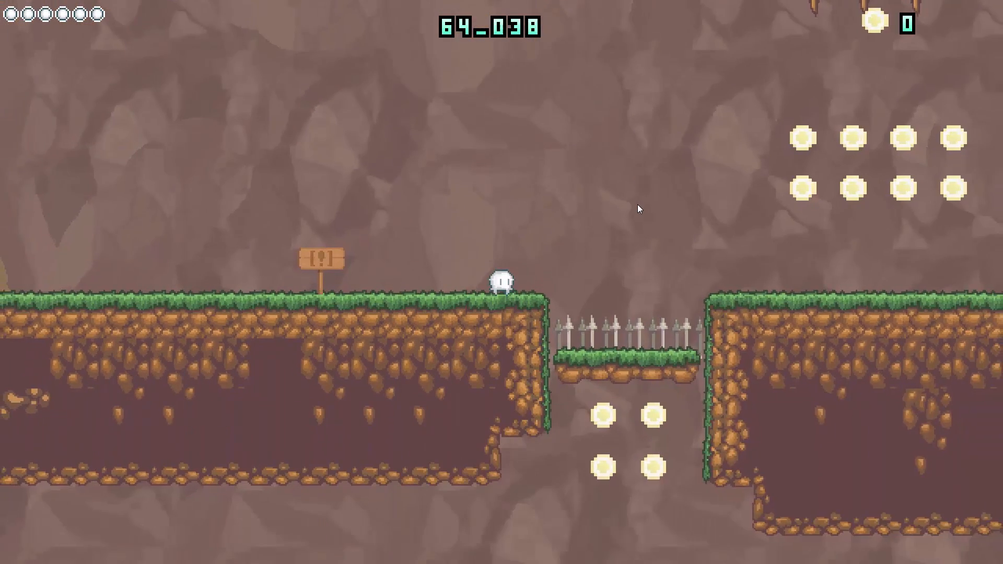
{"action": "key", "text": "space"}
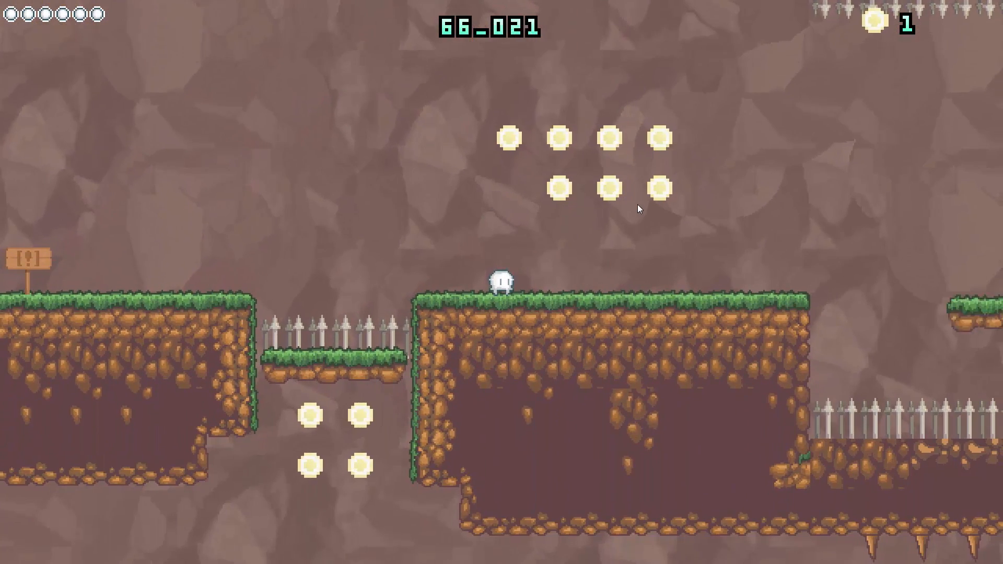
{"action": "key", "text": "space"}
{"action": "key", "text": "Right"}
{"action": "key", "text": "Right"}
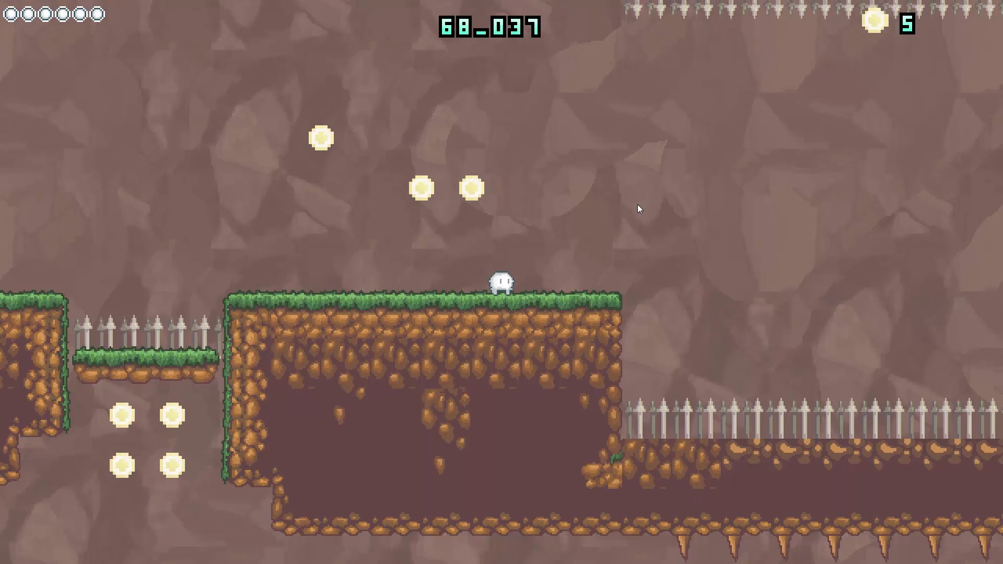
Turn back to collect the remaining coins above the ledge, and jump across to the floating platform over the spikes
{"action": "key", "text": "Left"}
{"action": "key", "text": "space"}
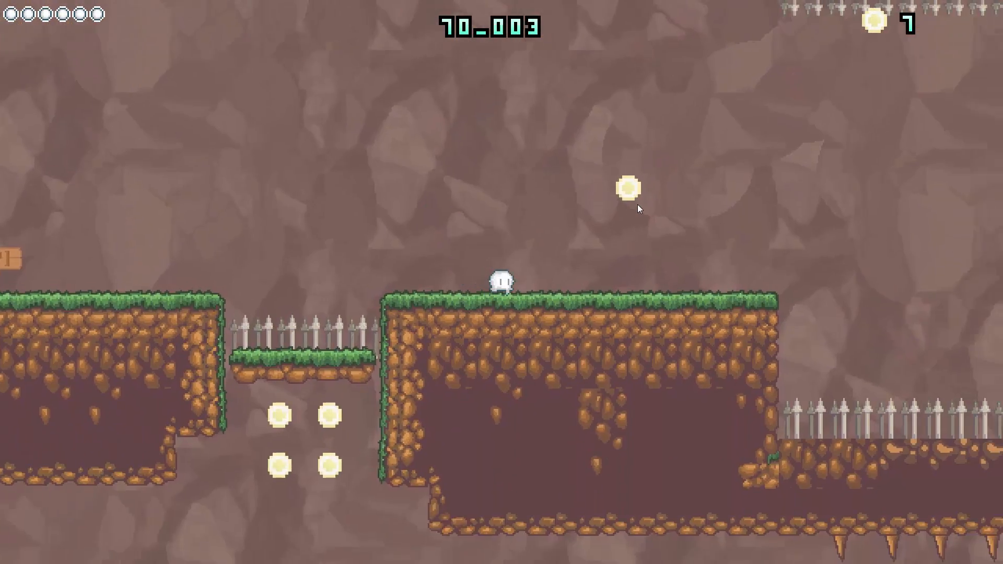
{"action": "key", "text": "space"}
{"action": "key", "text": "Right"}
{"action": "key", "text": "space"}
{"action": "key", "text": "Right"}
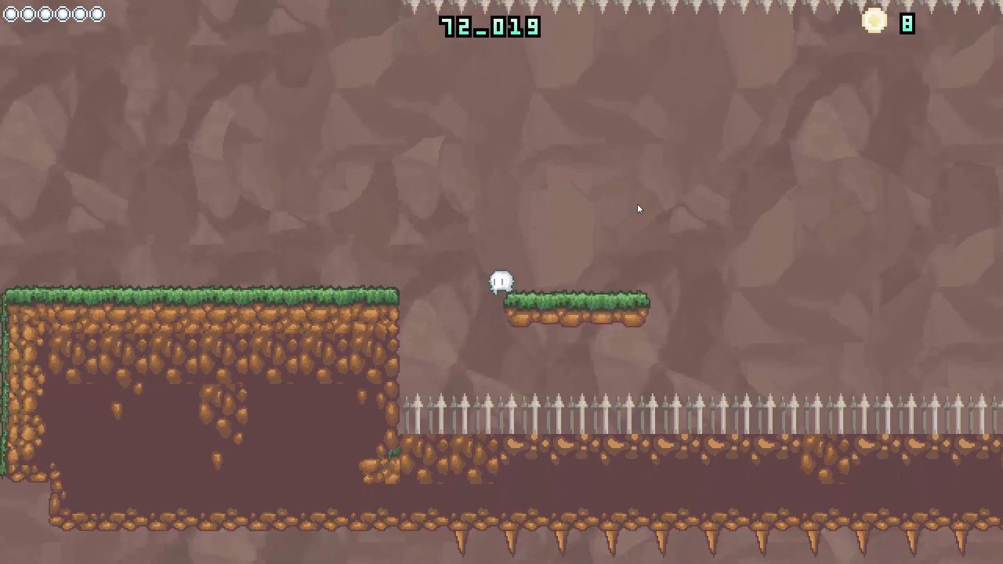
Jump from the floating platform to the next ground, pass the black enemies, and collect the row of coins
{"action": "key", "text": "space"}
{"action": "key", "text": "Right"}
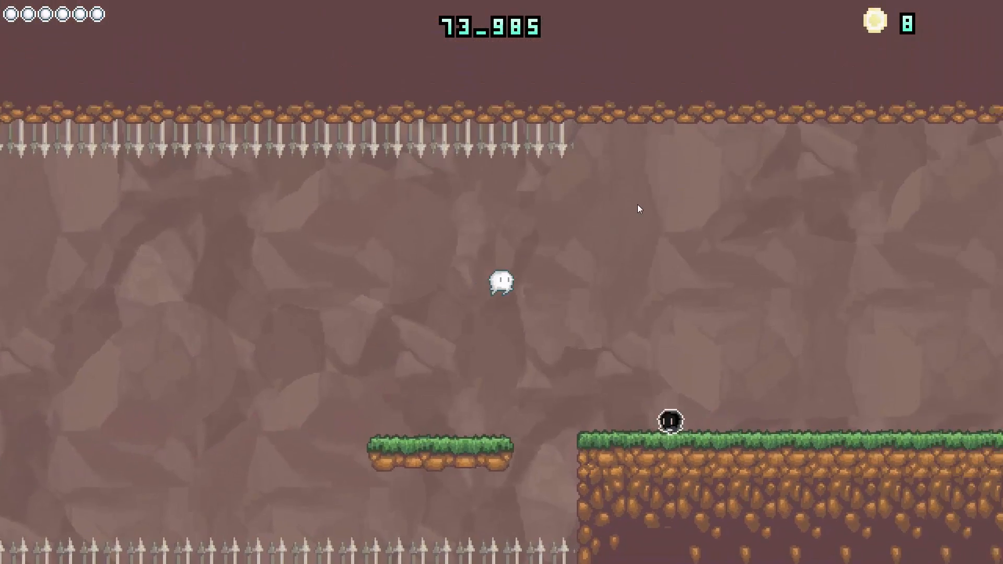
{"action": "key", "text": "Right"}
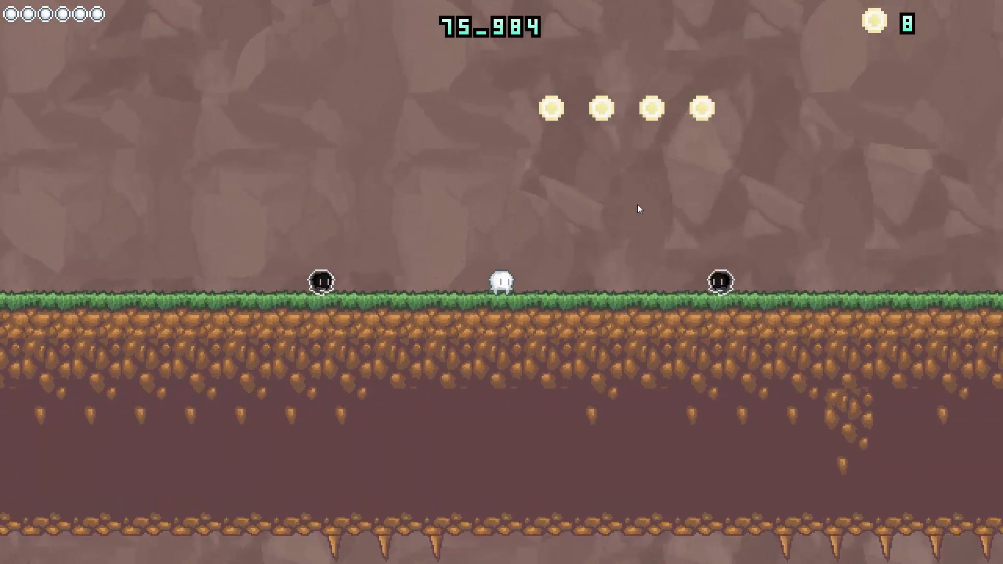
{"action": "key", "text": "space"}
{"action": "key", "text": "space"}
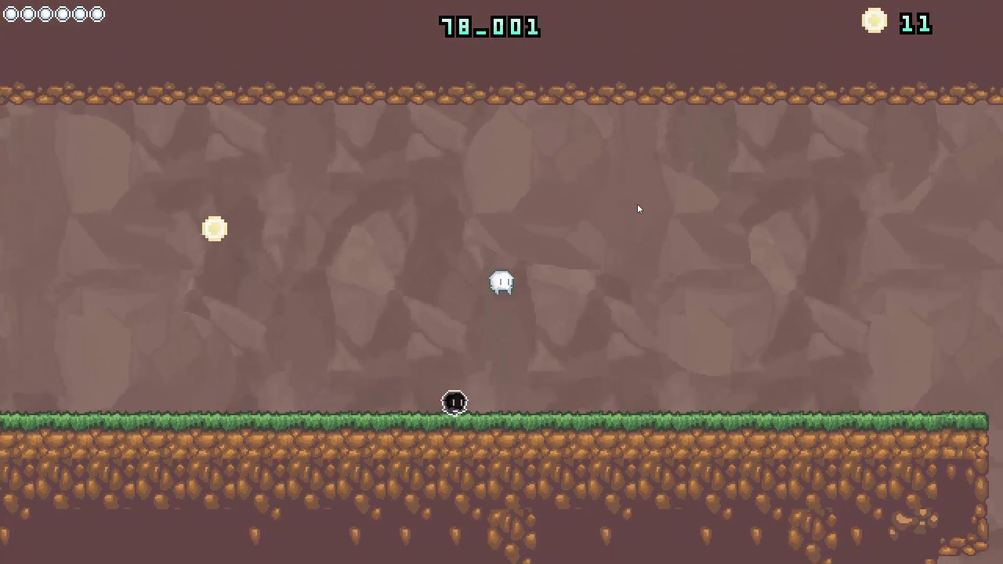
Collect the last coin of the row and jump on the remaining black enemy near the ground's far end
{"action": "key", "text": "Right"}
{"action": "key", "text": "space"}
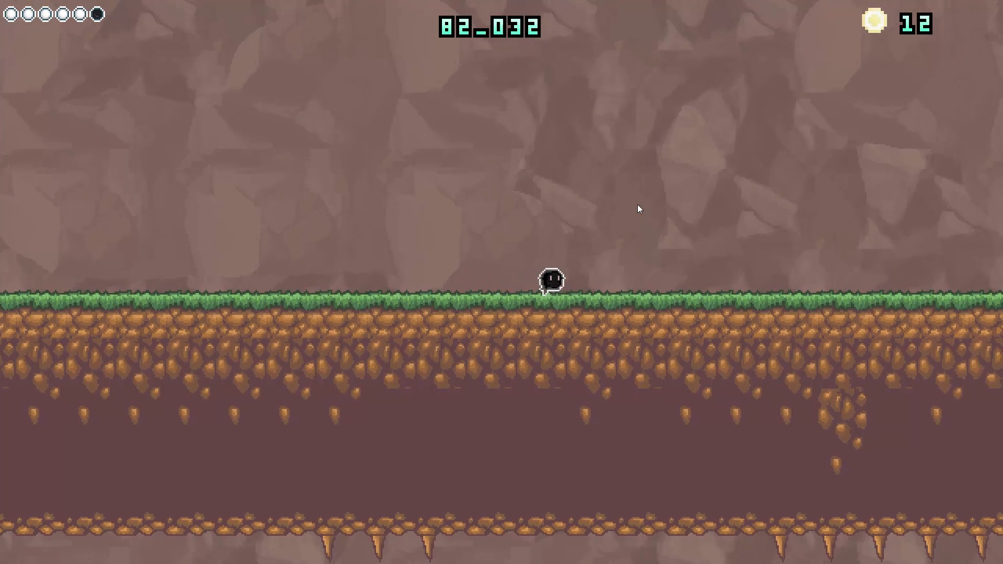
{"action": "key", "text": "Right"}
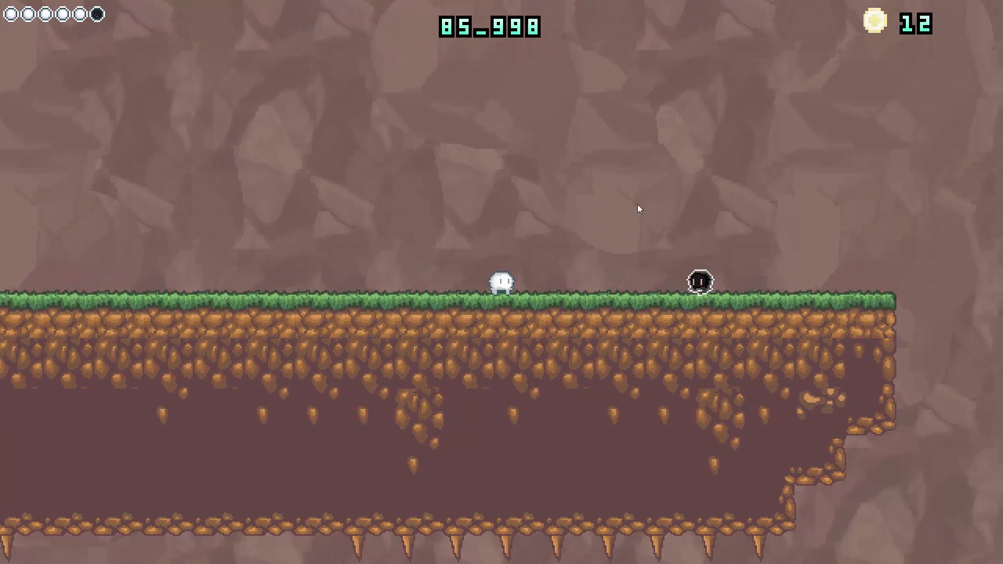
{"action": "key", "text": "space"}
{"action": "key", "text": "Right"}
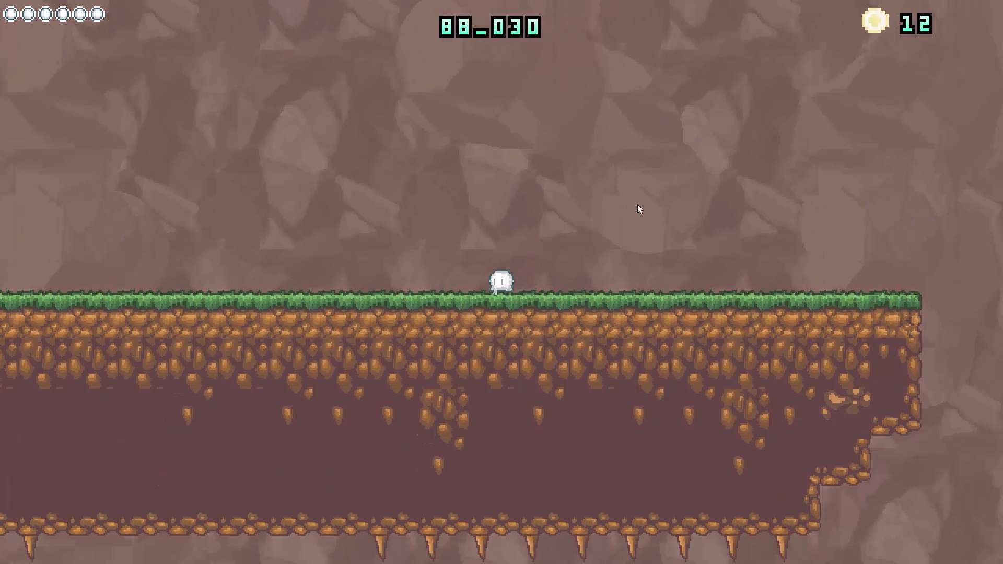
Run to the far end of the ground and leap off the edge toward the coin cluster
{"action": "key", "text": "Right"}
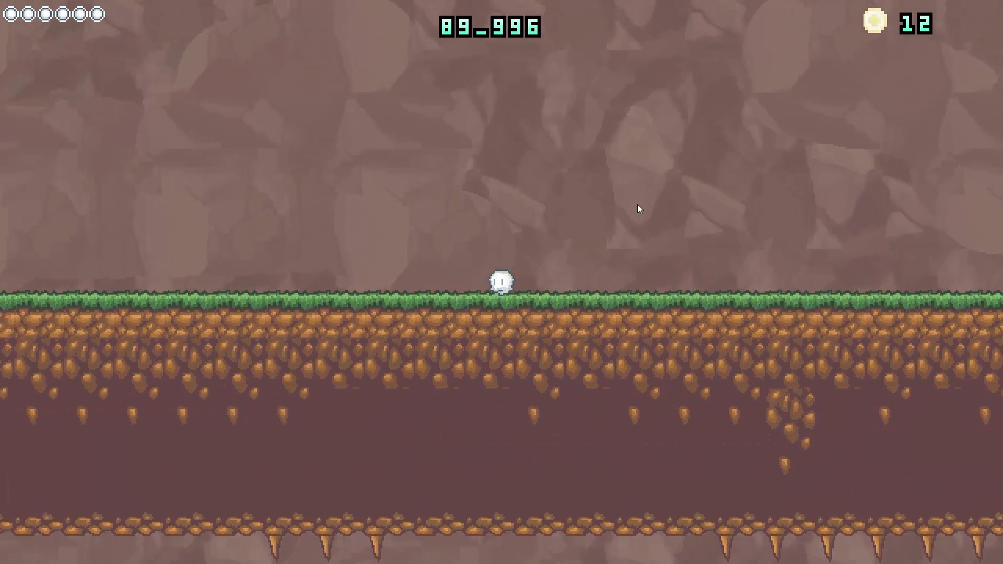
{"action": "key", "text": "Right"}
{"action": "key", "text": "space"}
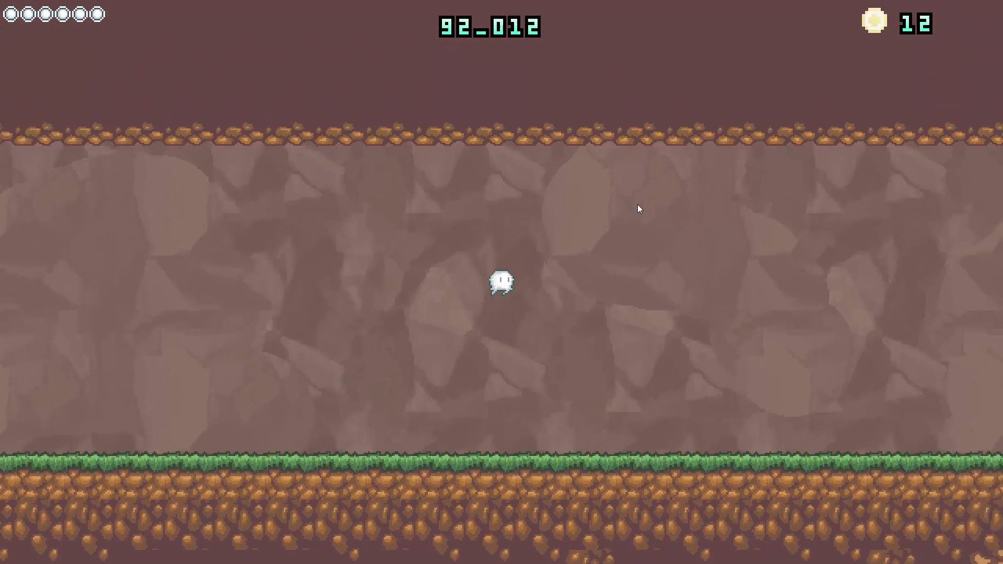
{"action": "key", "text": "Right"}
{"action": "key", "text": "space"}
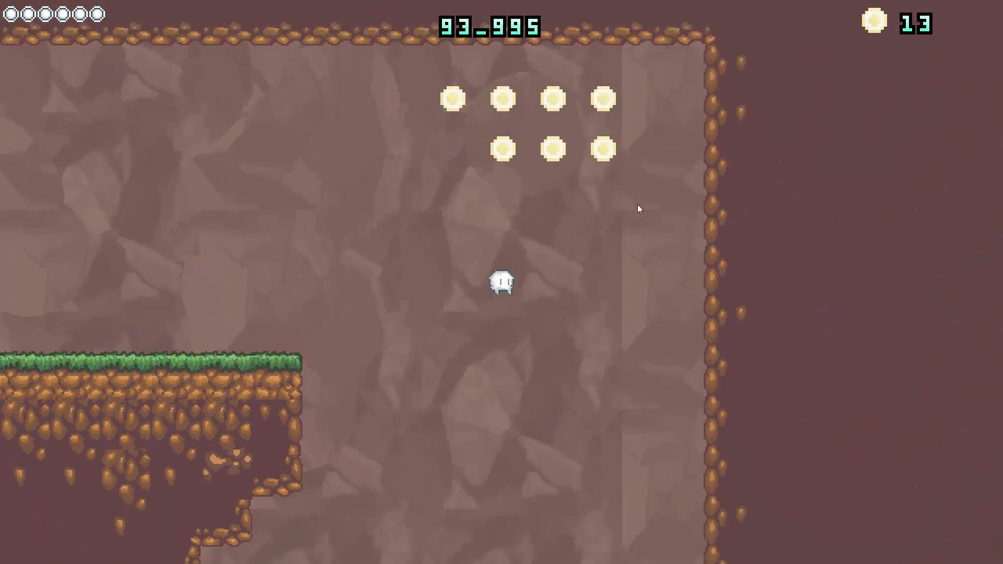
Land by the enemies sign on the lower ground, and double back onto the floating platform near the coin cluster
{"action": "key", "text": "Right"}
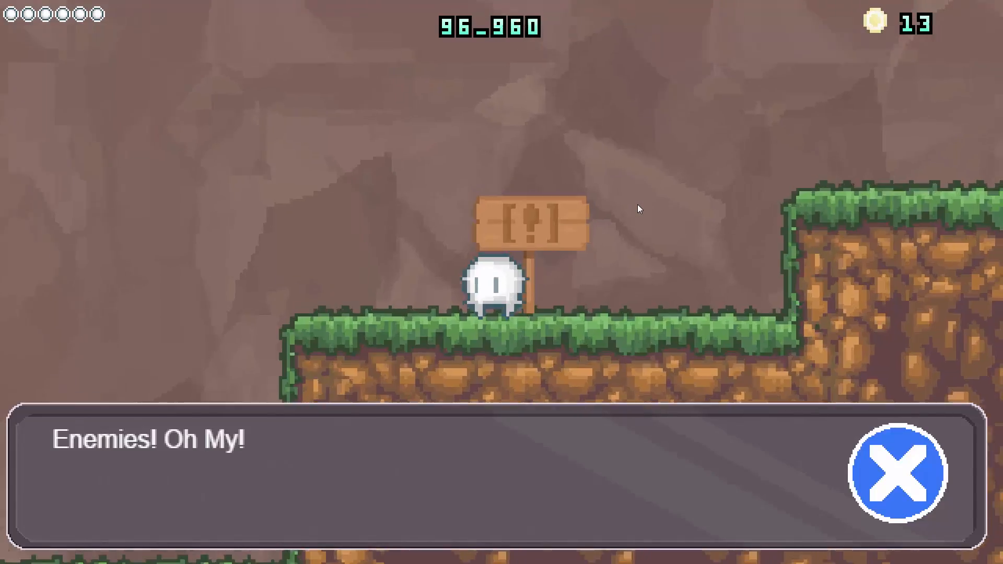
{"action": "key", "text": "Left"}
{"action": "key", "text": "space"}
{"action": "key", "text": "Right"}
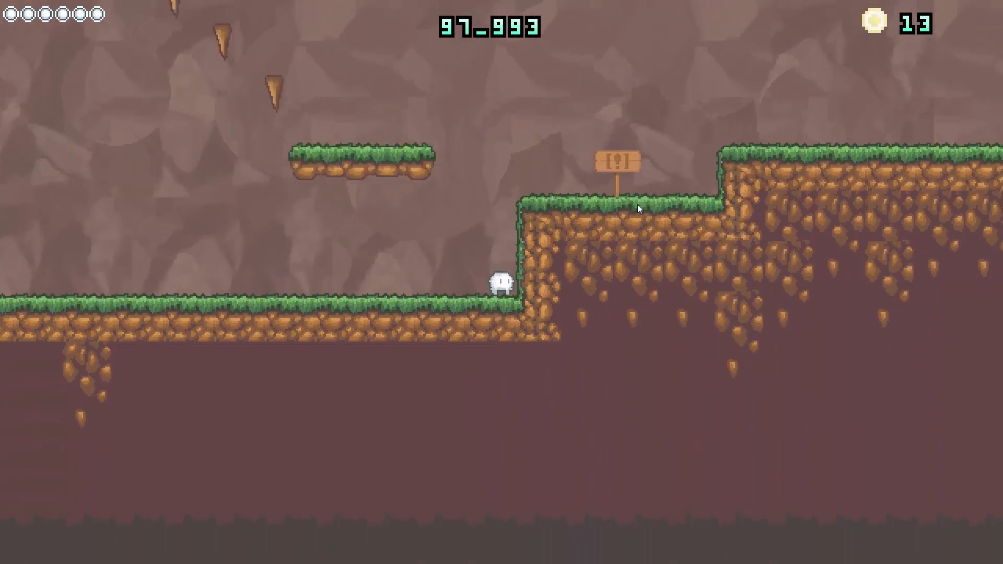
{"action": "key", "text": "space"}
{"action": "key", "text": "Left"}
{"action": "key", "text": "Right"}
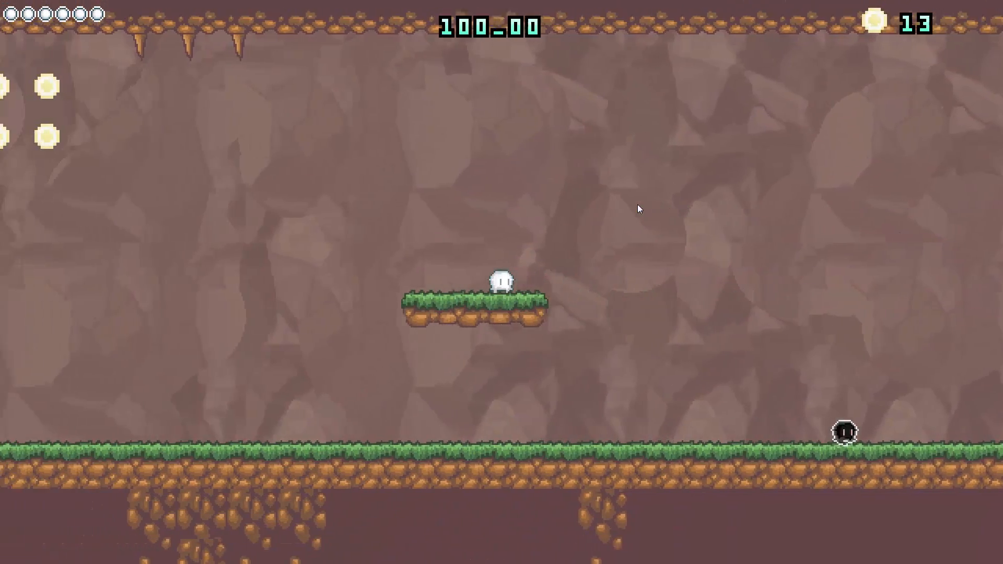
Jump from the floating platform through the two-row coin cluster to collect coins, and land beside the spikes
{"action": "key", "text": "Left"}
{"action": "key", "text": "space"}
{"action": "key", "text": "Right"}
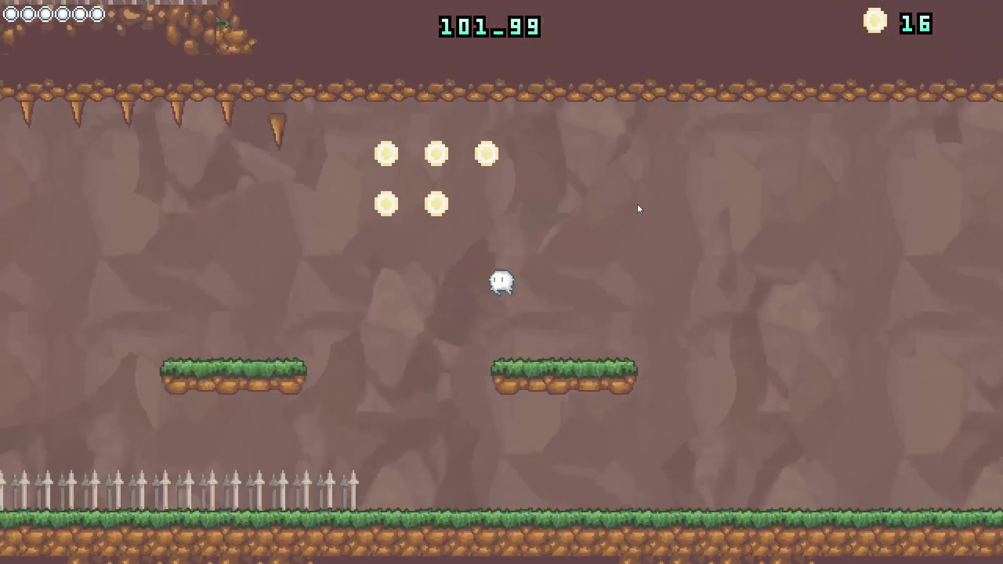
{"action": "key", "text": "Left"}
{"action": "key", "text": "space"}
{"action": "key", "text": "Right"}
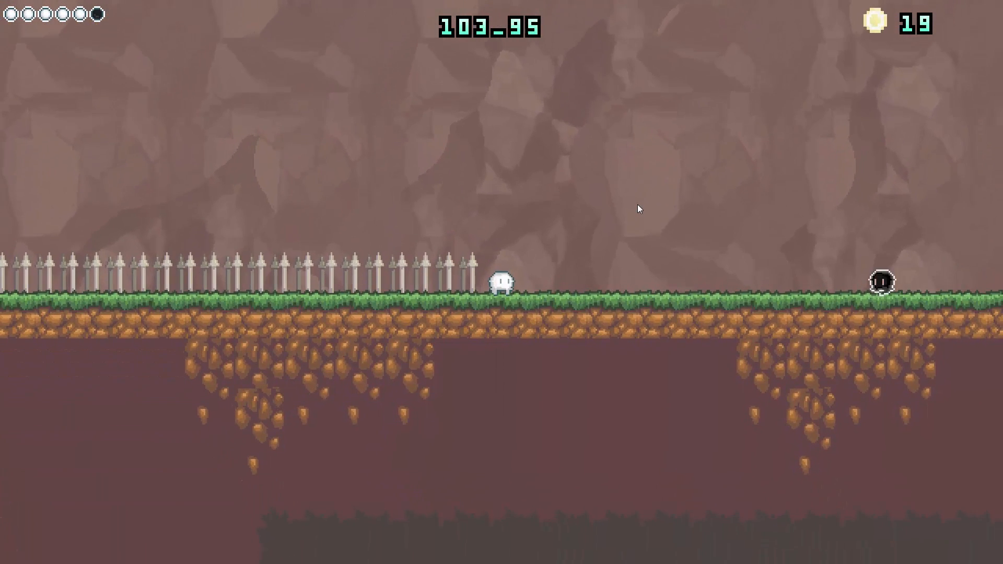
Jump over the black enemy, and cross the spikes by the floating platforms to the top of the short pillar
{"action": "key", "text": "space"}
{"action": "key", "text": "Right"}
{"action": "key", "text": "Left"}
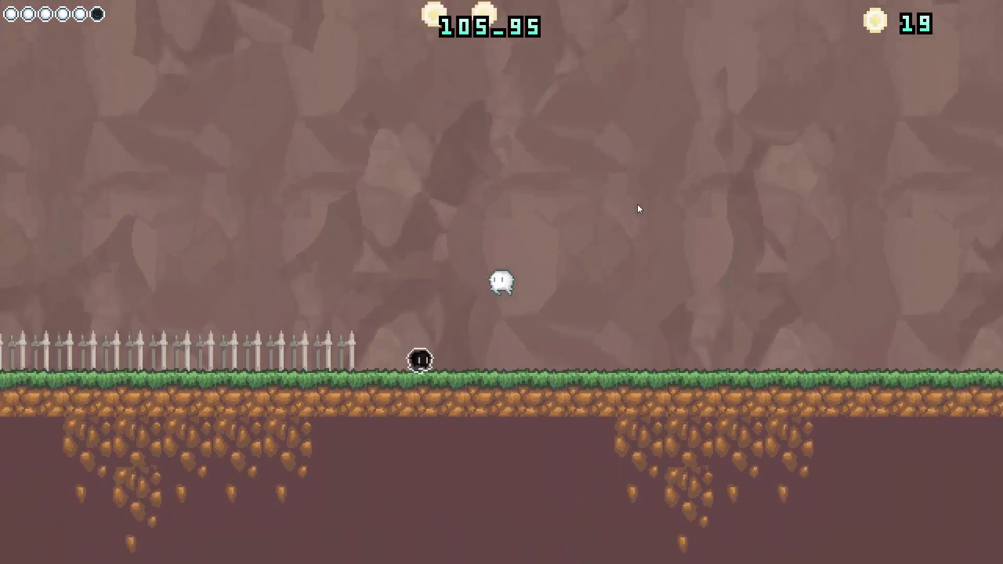
{"action": "key", "text": "space"}
{"action": "key", "text": "Left"}
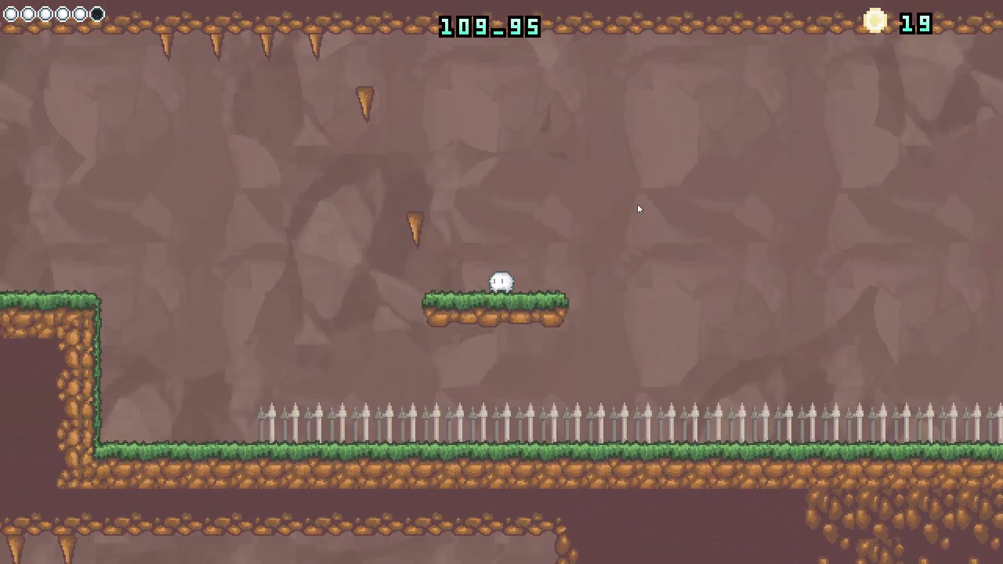
{"action": "key", "text": "space"}
{"action": "key", "text": "Left"}
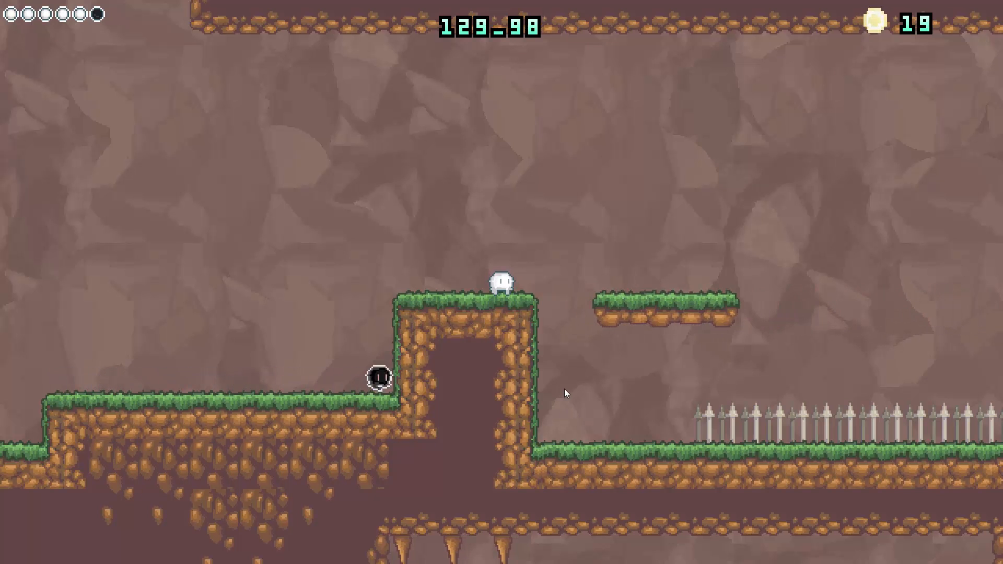
Wait on the pillar for the black enemy to move away, and drop to the ledge beside it
{"action": "key", "text": "Left"}
{"action": "key", "text": "Right"}
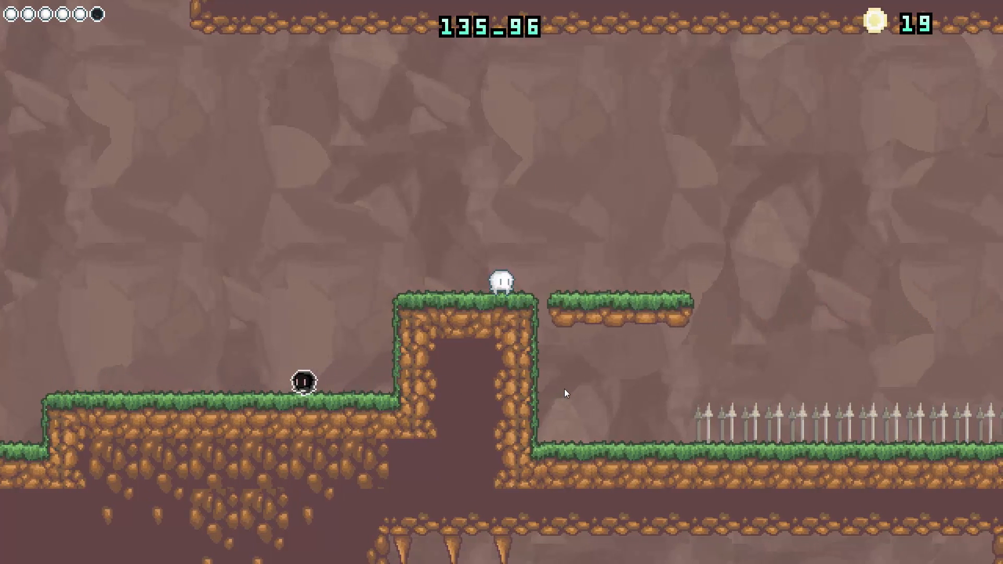
{"action": "key", "text": "Left"}
{"action": "key", "text": "space"}
{"action": "key", "text": "Left"}
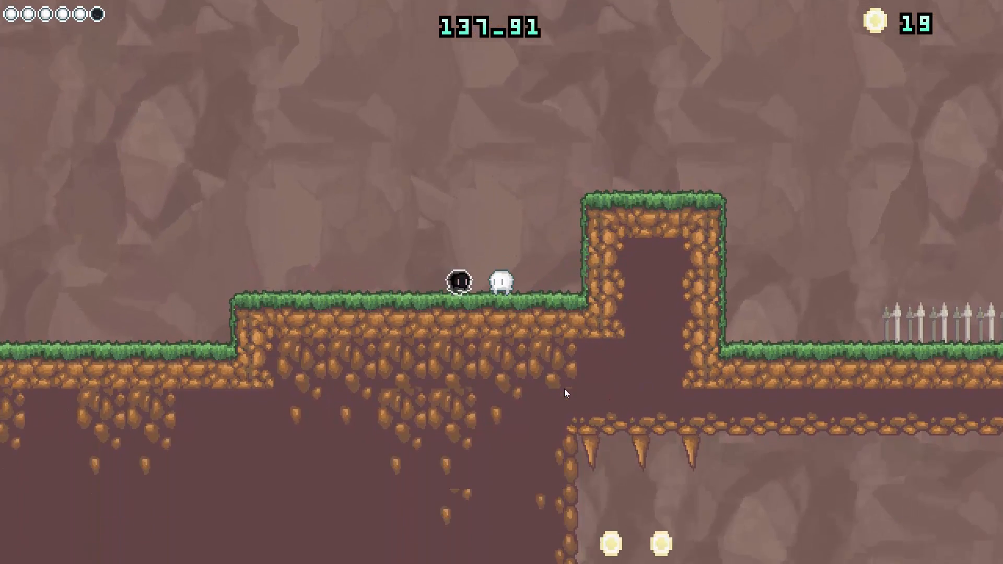
Jump on the black enemy on the ledge to defeat it
{"action": "key", "text": "space"}
{"action": "key", "text": "space"}
{"action": "key", "text": "space"}
{"action": "key", "text": "Left"}
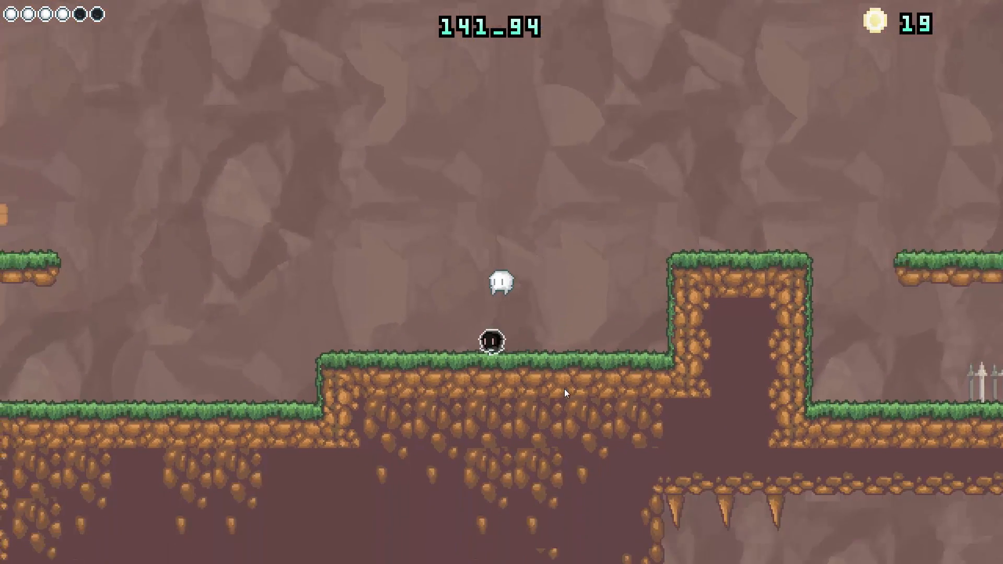
{"action": "key", "text": "Right"}
{"action": "key", "text": "Left"}
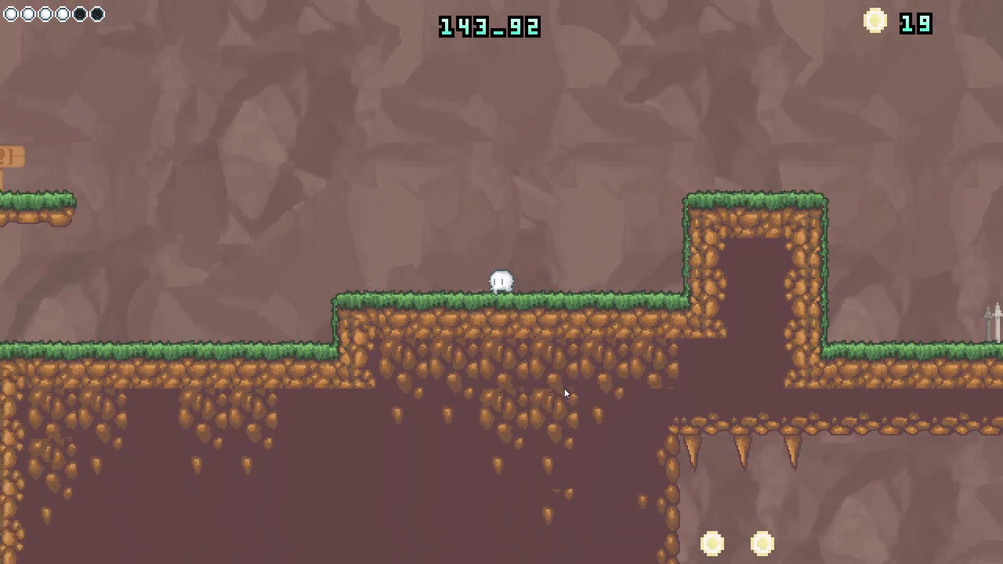
Jump past the sign platform to the spiked ledge, grab the glowing power-up, and return to the sign platform
{"action": "key", "text": "Left"}
{"action": "key", "text": "space"}
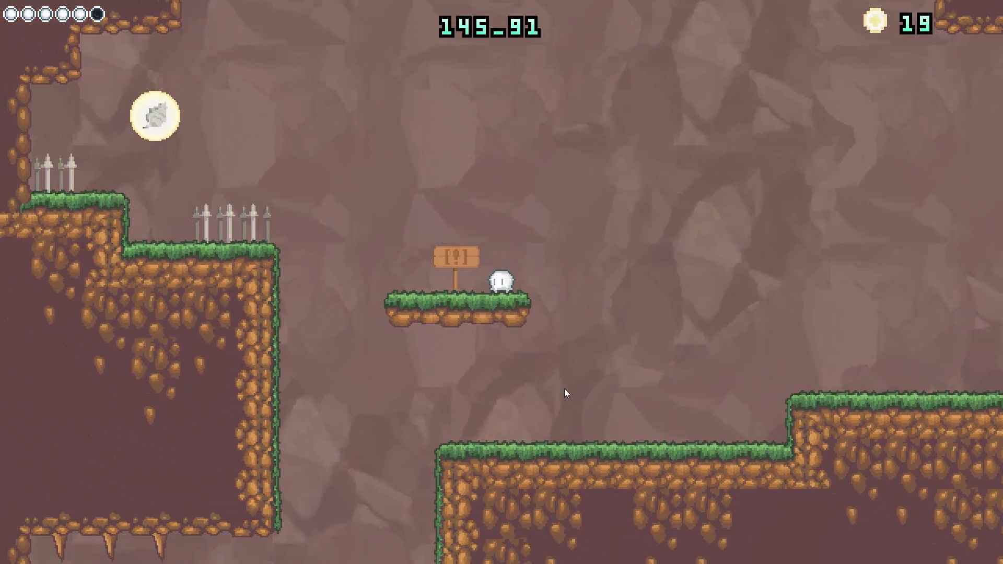
{"action": "key", "text": "Left"}
{"action": "key", "text": "space"}
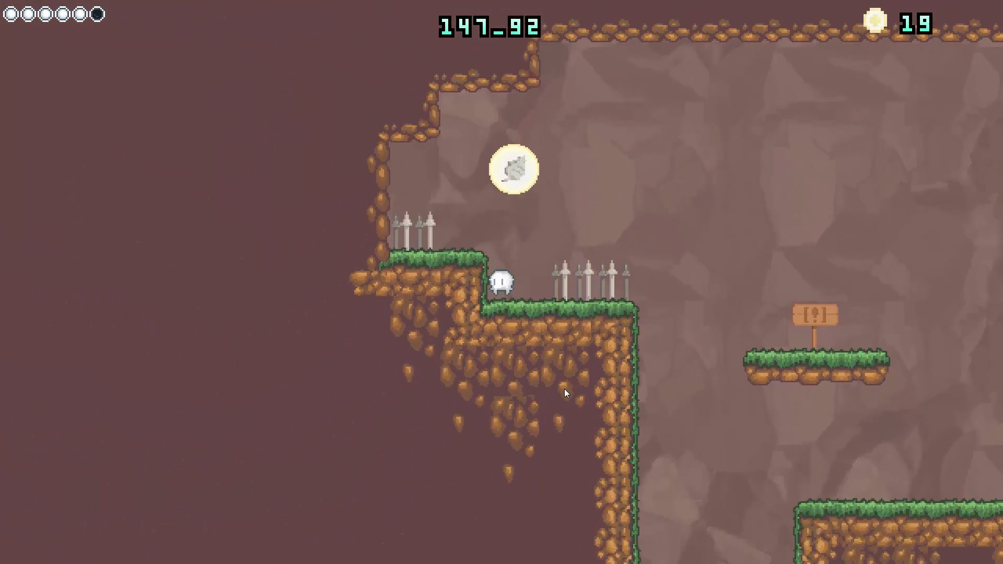
{"action": "key", "text": "space"}
{"action": "key", "text": "Right"}
{"action": "key", "text": "Right"}
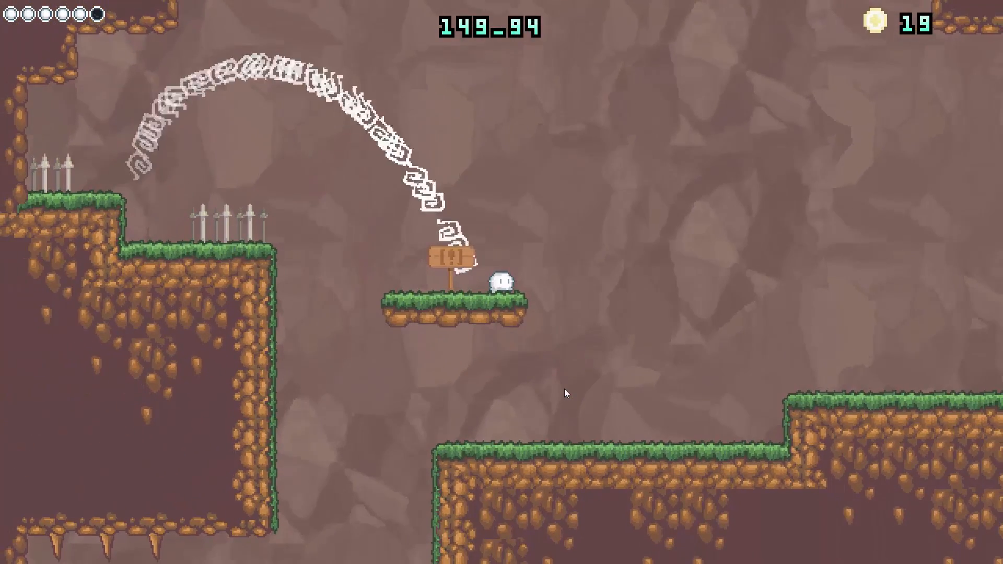
Double-jump up to collect coins beneath the spiked platform, and come down on the ledge before the pillar
{"action": "key", "text": "Right"}
{"action": "key", "text": "space"}
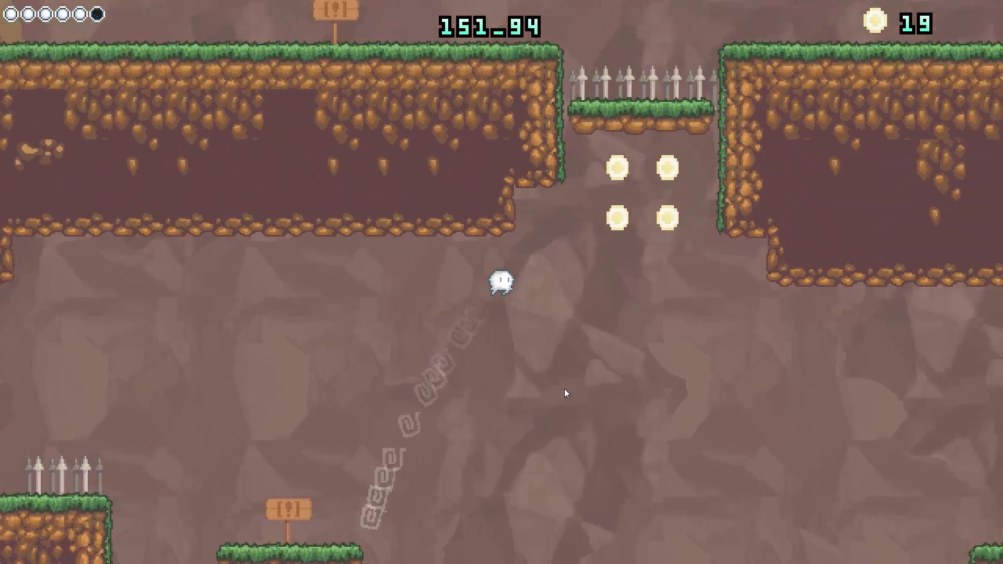
{"action": "key", "text": "space"}
{"action": "key", "text": "Left"}
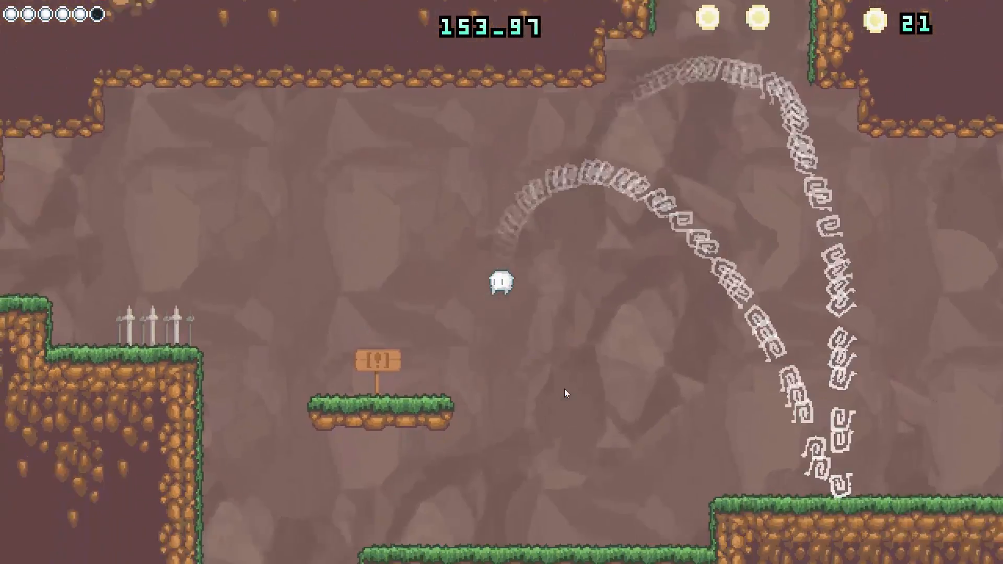
{"action": "key", "text": "space"}
{"action": "key", "text": "Right"}
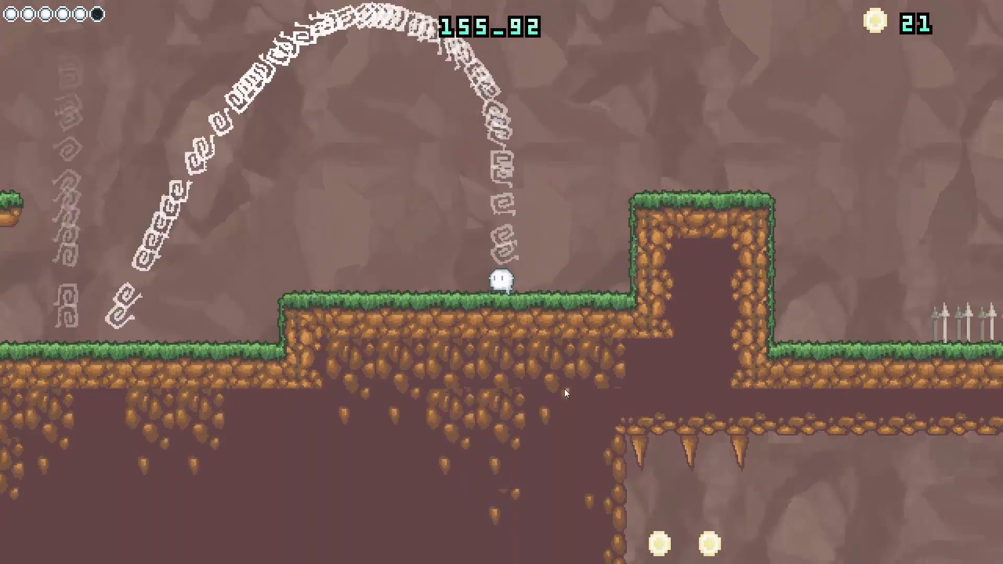
Practise double jumps between the ledge and the lower ground, and land on the floating platform at its sign
{"action": "key", "text": "Left"}
{"action": "key", "text": "Right"}
{"action": "key", "text": "space"}
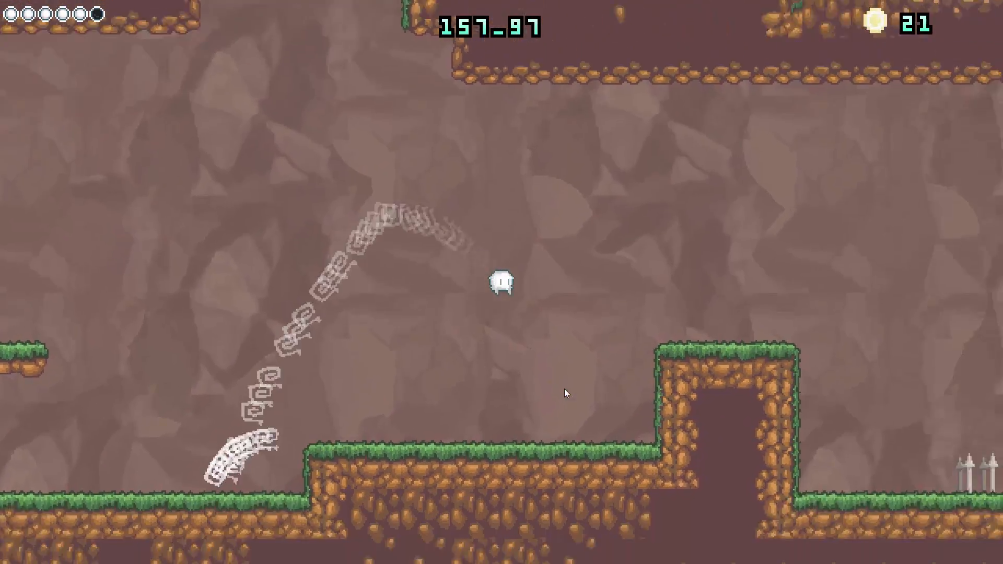
{"action": "key", "text": "Left"}
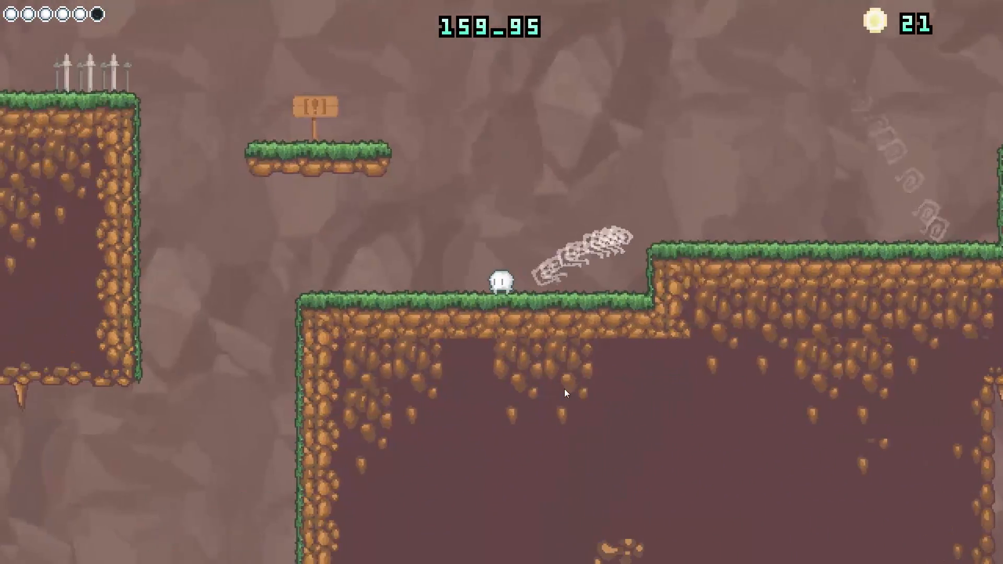
{"action": "key", "text": "space"}
{"action": "key", "text": "Right"}
{"action": "key", "text": "space"}
{"action": "key", "text": "Left"}
{"action": "key", "text": "space"}
{"action": "key", "text": "Right"}
{"action": "key", "text": "space"}
{"action": "key", "text": "Left"}
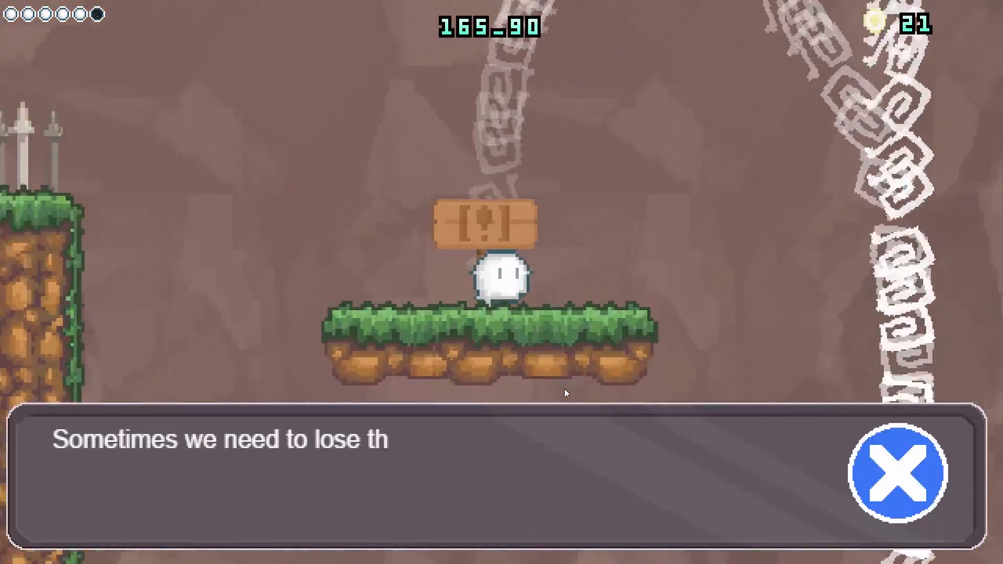
Double-jump from the sign platform to collect another coin, and land on the ledge at the pillar's foot
{"action": "key", "text": "space"}
{"action": "key", "text": "Right"}
{"action": "key", "text": "space"}
{"action": "key", "text": "Left"}
{"action": "key", "text": "Right"}
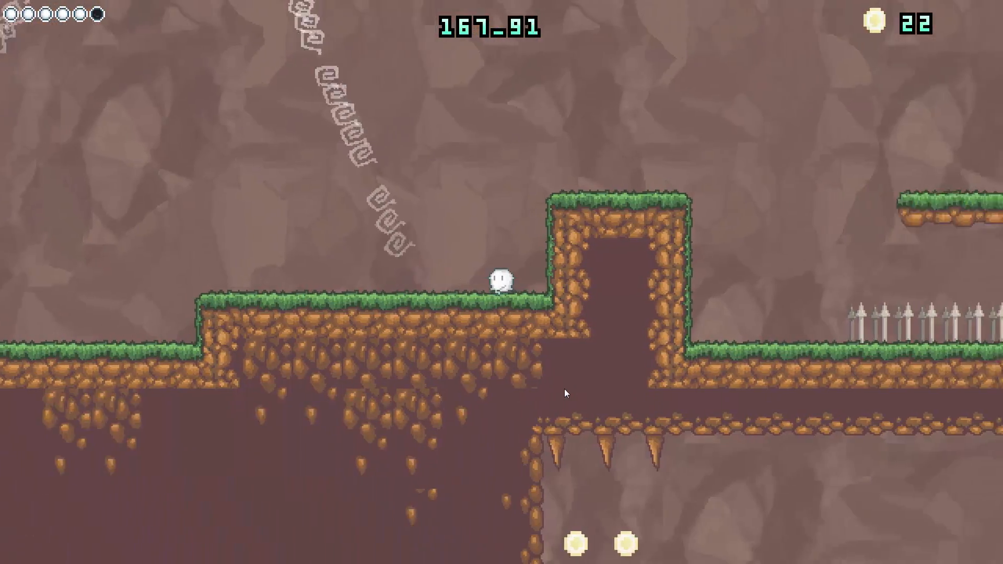
Run back off the edge of the ground, and drop down the shaft past its floating platform
{"action": "key", "text": "Left"}
{"action": "key", "text": "Left"}
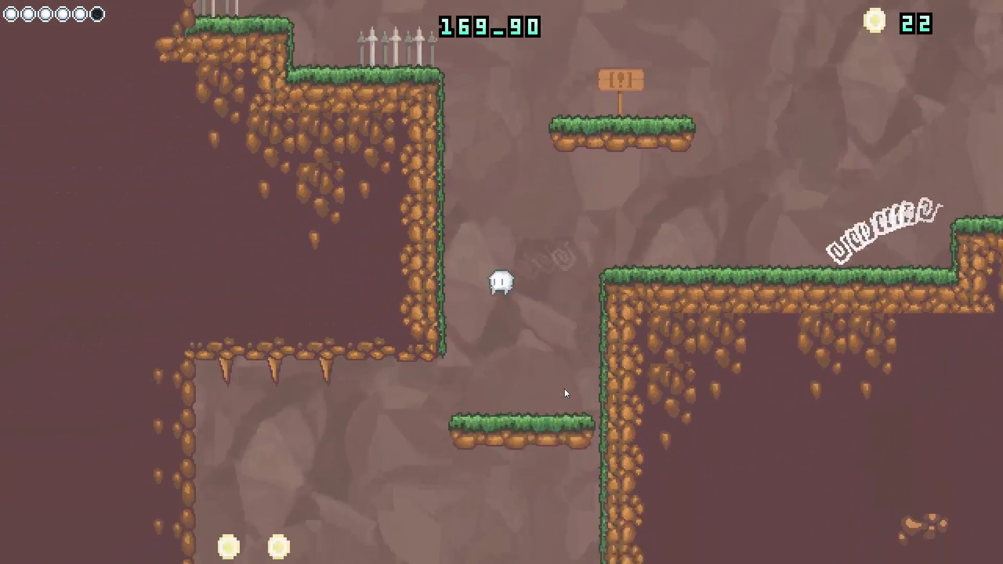
{"action": "key", "text": "Right"}
{"action": "key", "text": "Left"}
{"action": "key", "text": "space"}
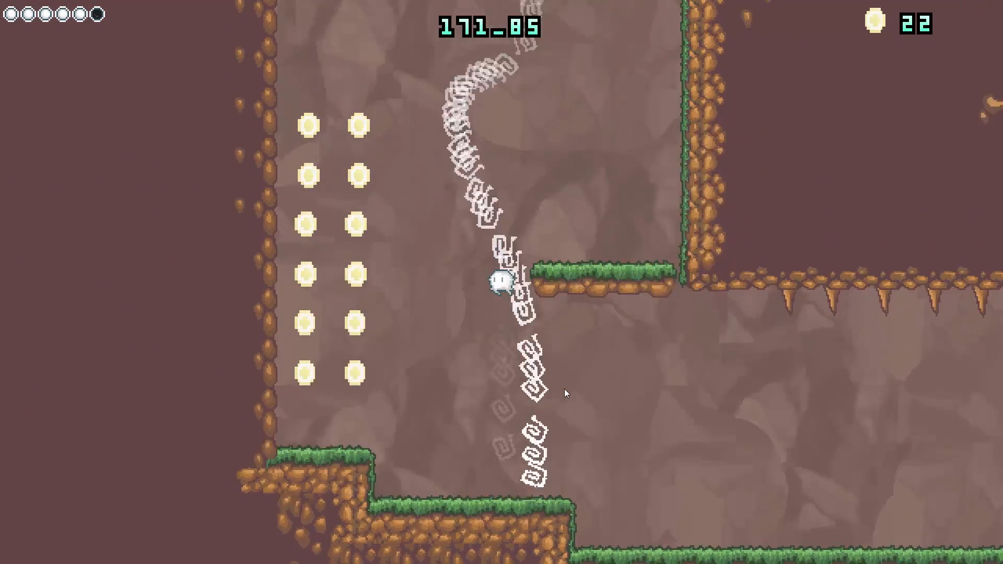
Jump back up to the shaft's grassy wall, and drop to the stepped ground beside the coin columns
{"action": "key", "text": "Right"}
{"action": "key", "text": "space"}
{"action": "key", "text": "Left"}
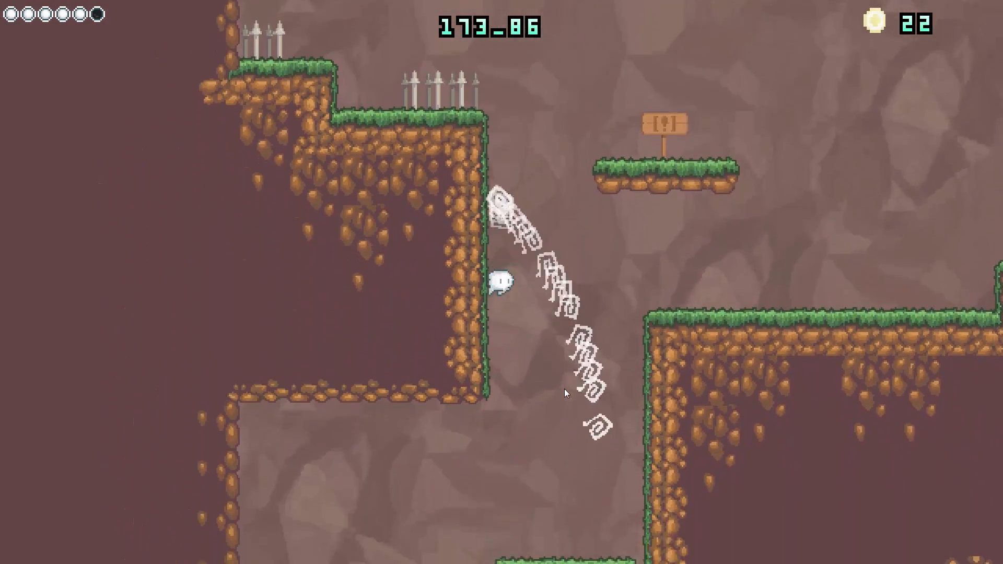
{"action": "key", "text": "Right"}
{"action": "key", "text": "Left"}
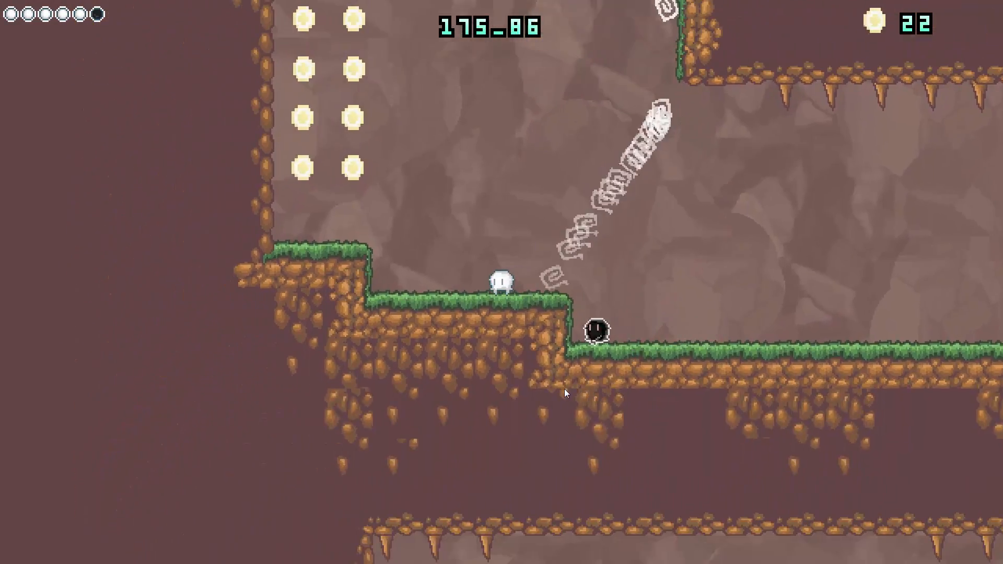
Double-jump from the stepped ground to the shaft's outer wall, and collect coins from both columns on the way down
{"action": "key", "text": "space"}
{"action": "key", "text": "Right"}
{"action": "key", "text": "Left"}
{"action": "key", "text": "space"}
{"action": "key", "text": "Left"}
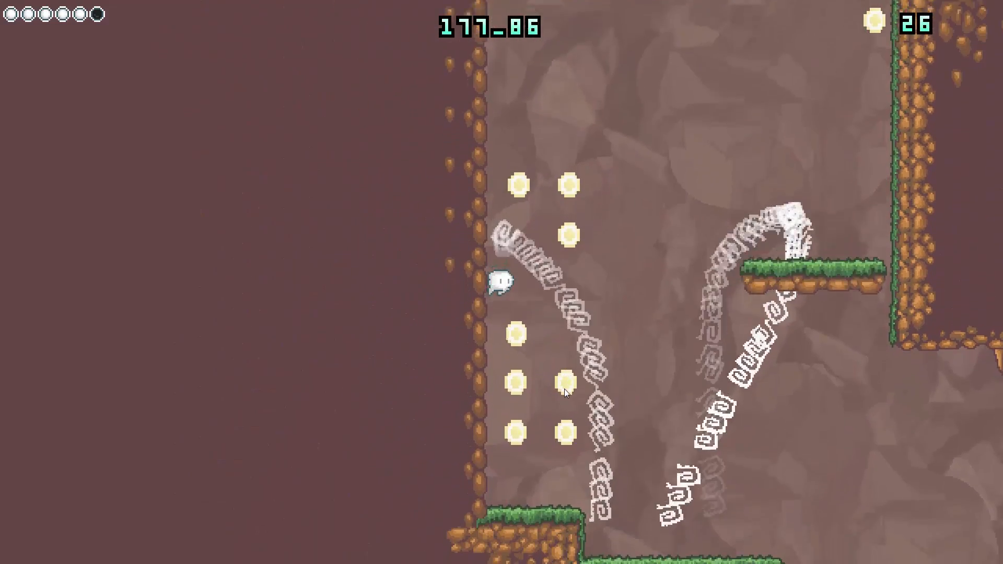
{"action": "key", "text": "Right"}
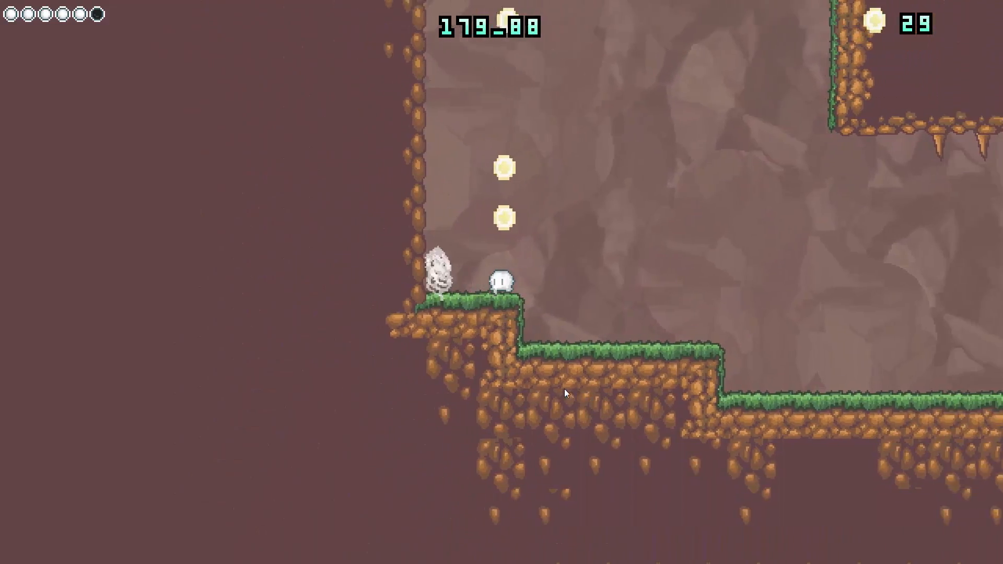
Double-jump up the shaft to collect more of the remaining column coins, and land on the lower step
{"action": "key", "text": "space"}
{"action": "key", "text": "Left"}
{"action": "key", "text": "space"}
{"action": "key", "text": "Right"}
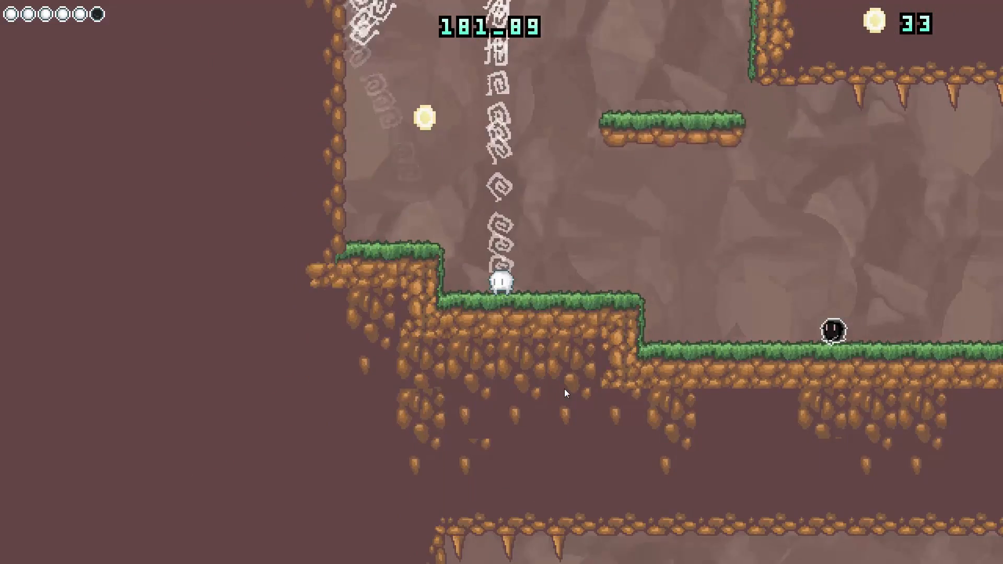
Keep double-jumping around the shaft's outer wall until the last coin above the upper step is collected
{"action": "key", "text": "space"}
{"action": "key", "text": "Left"}
{"action": "key", "text": "space"}
{"action": "key", "text": "Right"}
{"action": "key", "text": "Left"}
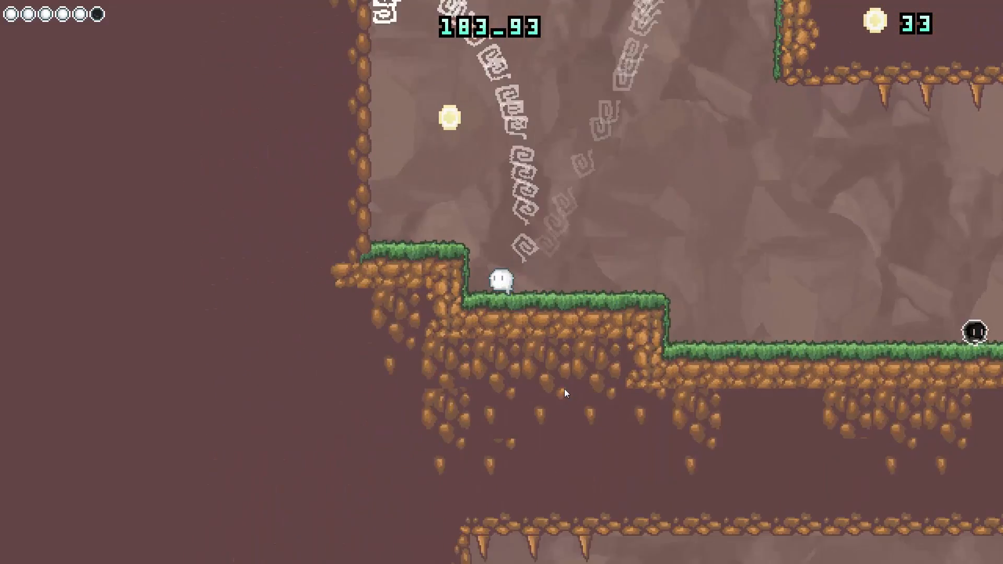
{"action": "key", "text": "space"}
{"action": "key", "text": "Right"}
{"action": "key", "text": "Left"}
{"action": "key", "text": "space"}
{"action": "key", "text": "Right"}
{"action": "key", "text": "Left"}
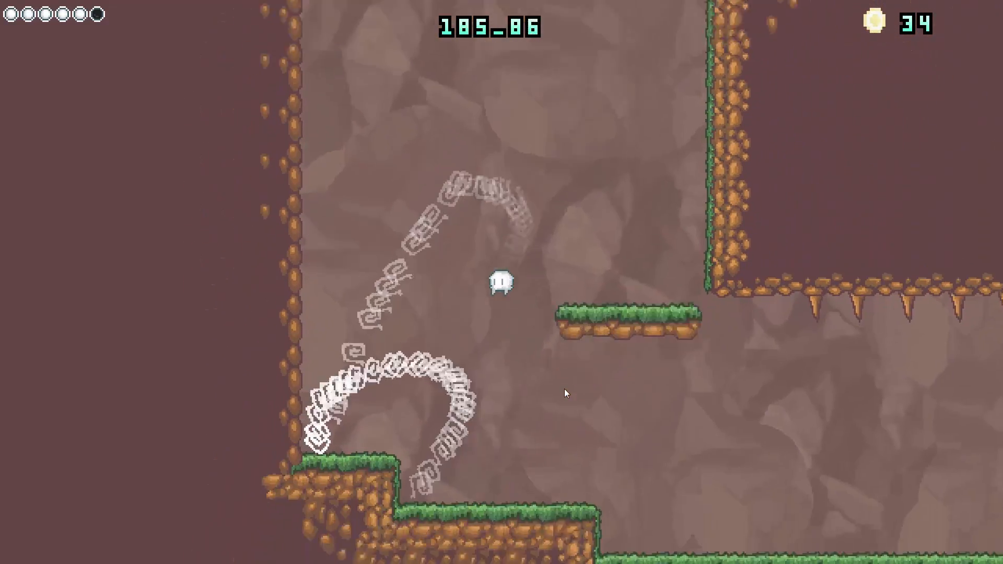
Run along the lower ground under the stalactites, jump past the black enemy, and reach the ledge below the tall pillar
{"action": "key", "text": "Right"}
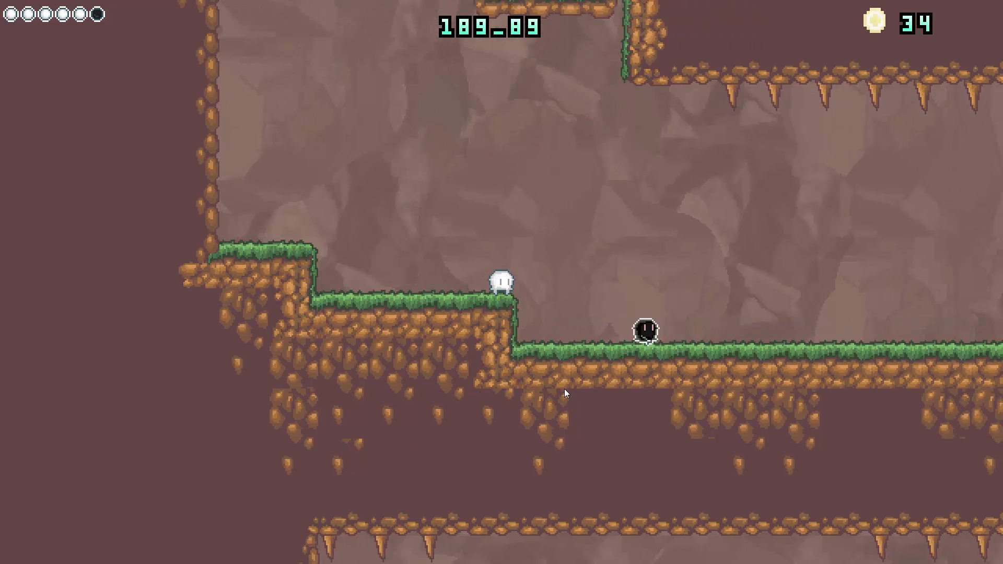
{"action": "key", "text": "Right"}
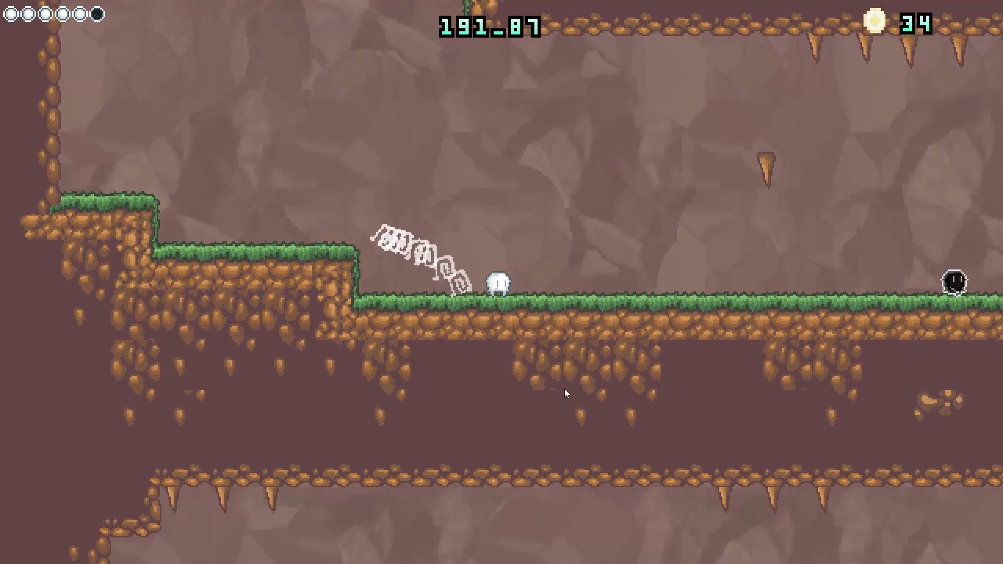
{"action": "key", "text": "Right"}
{"action": "key", "text": "Right"}
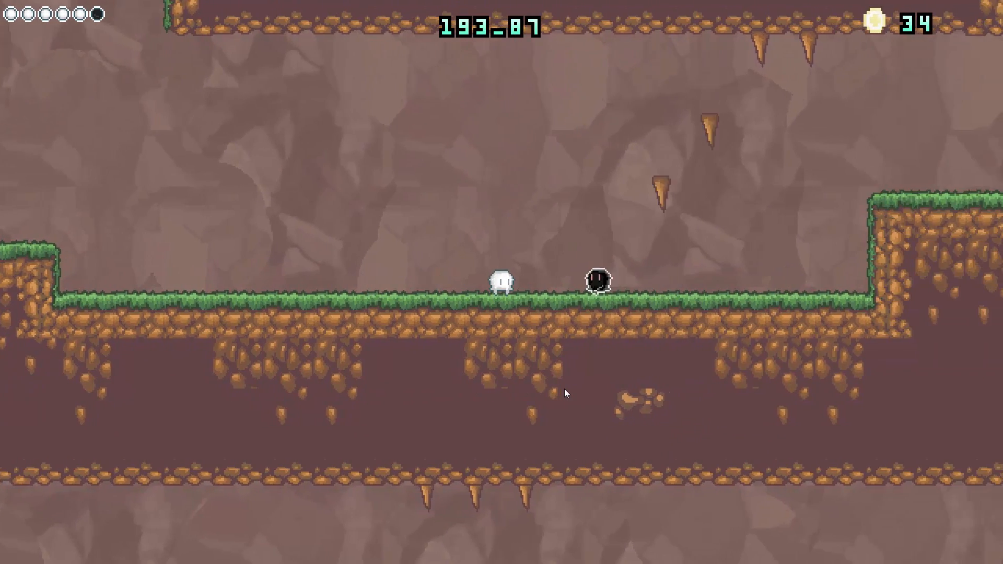
{"action": "key", "text": "space"}
{"action": "key", "text": "Right"}
{"action": "key", "text": "Right"}
{"action": "key", "text": "space"}
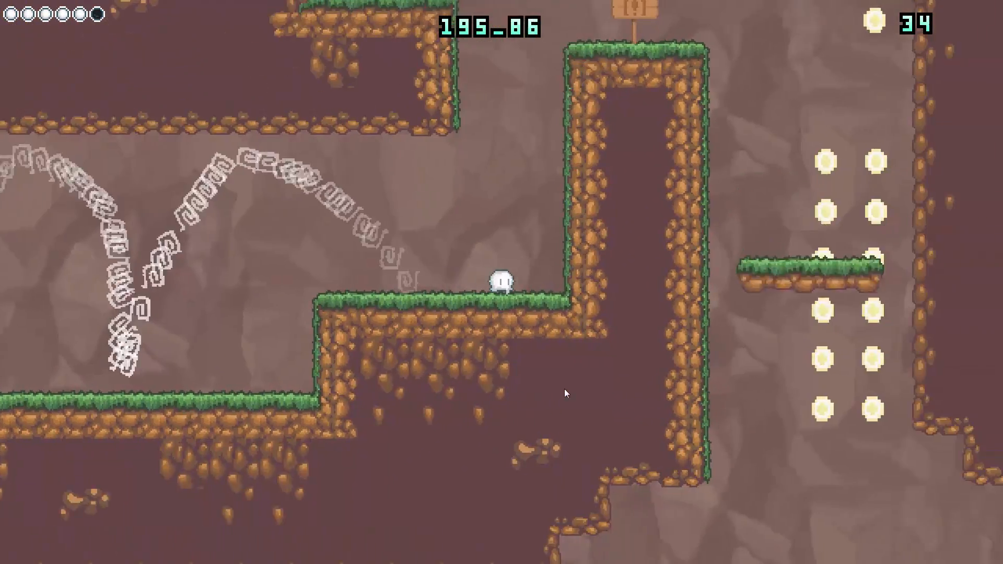
Double-jump from the ledge onto the tall pillar, and read through the warning sign's messages until they close
{"action": "key", "text": "space"}
{"action": "key", "text": "space"}
{"action": "key", "text": "Right"}
{"action": "key", "text": "space"}
{"action": "key", "text": "Left"}
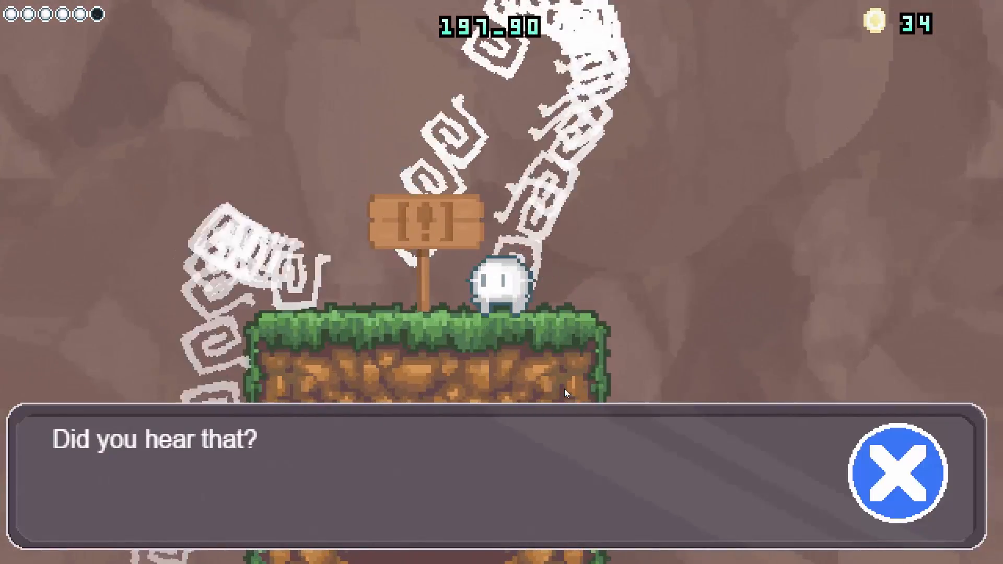
{"action": "key", "text": "x"}
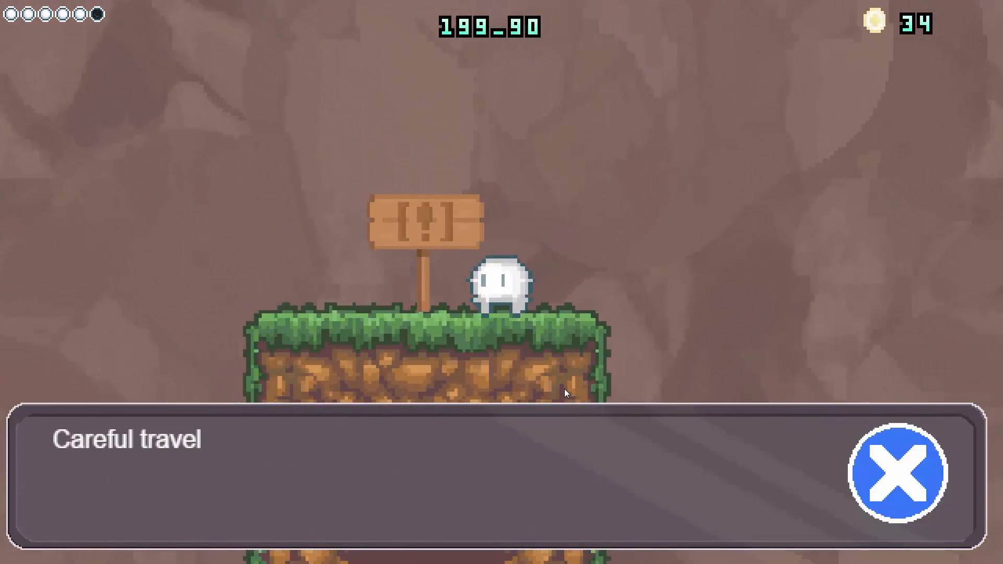
{"action": "key", "text": "x"}
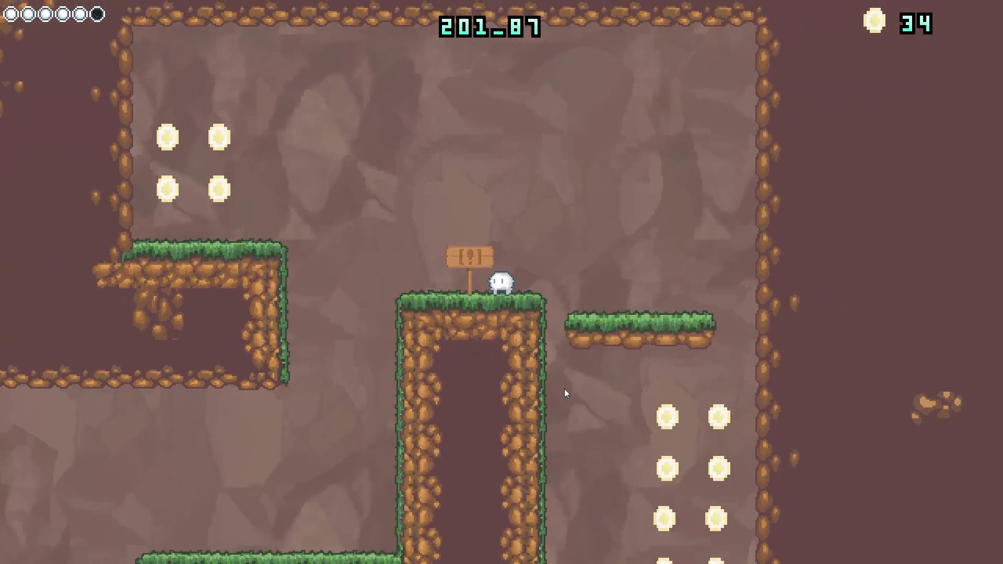
Collect the four coins above the neighbouring grass ledge, and jump back across the pillar onto the floating platform
{"action": "key", "text": "Left"}
{"action": "key", "text": "space"}
{"action": "key", "text": "Right"}
{"action": "key", "text": "space"}
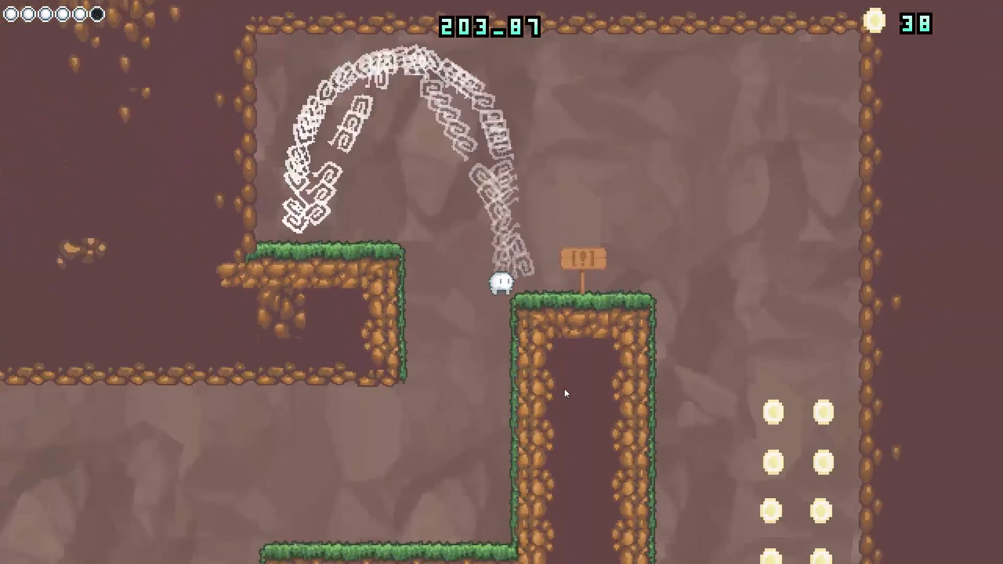
{"action": "key", "text": "space"}
{"action": "key", "text": "Left"}
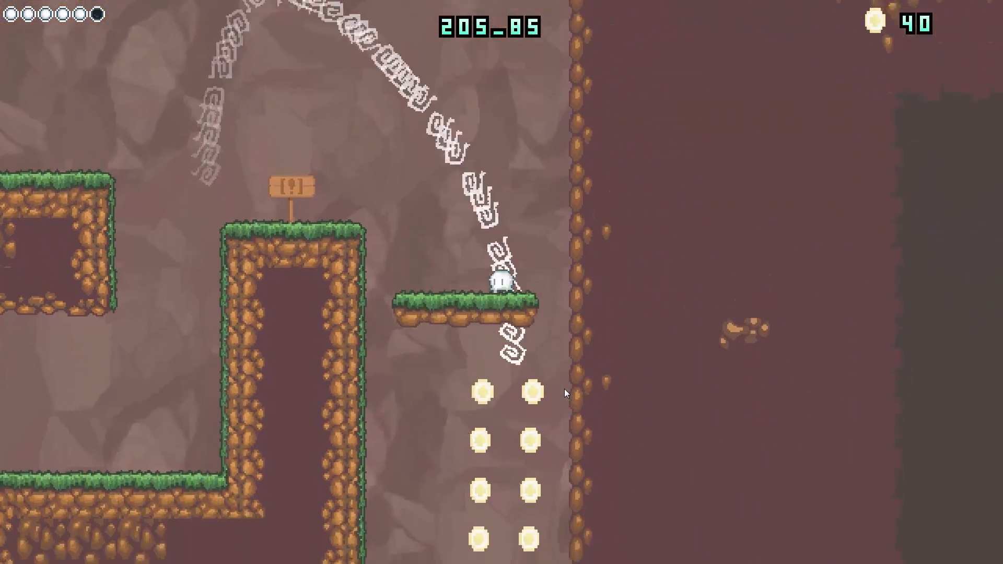
Drop down the shaft past the floating platform, collecting column coins, and clear the spikes onto the grey cavern floor
{"action": "key", "text": "Right"}
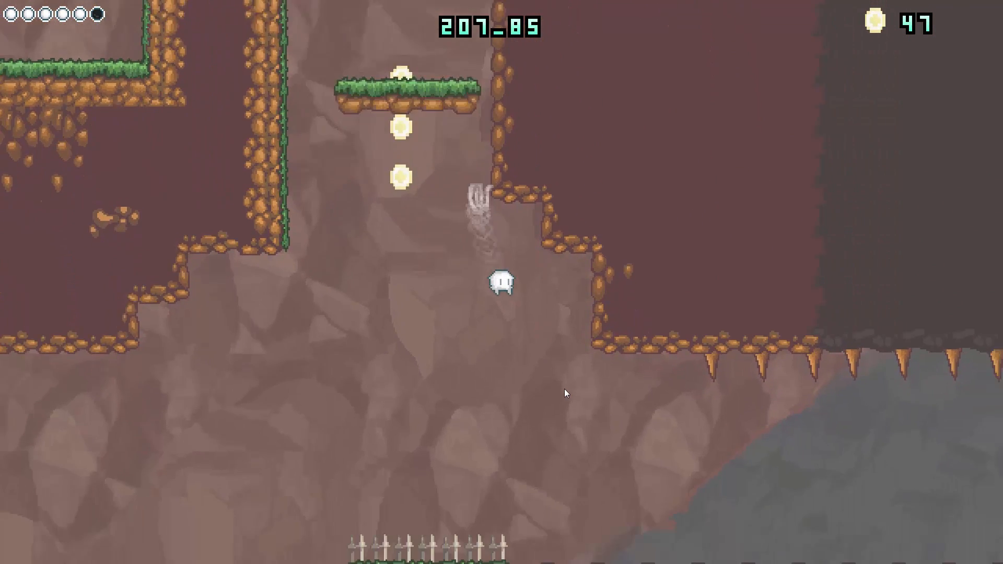
{"action": "key", "text": "Left"}
{"action": "key", "text": "Right"}
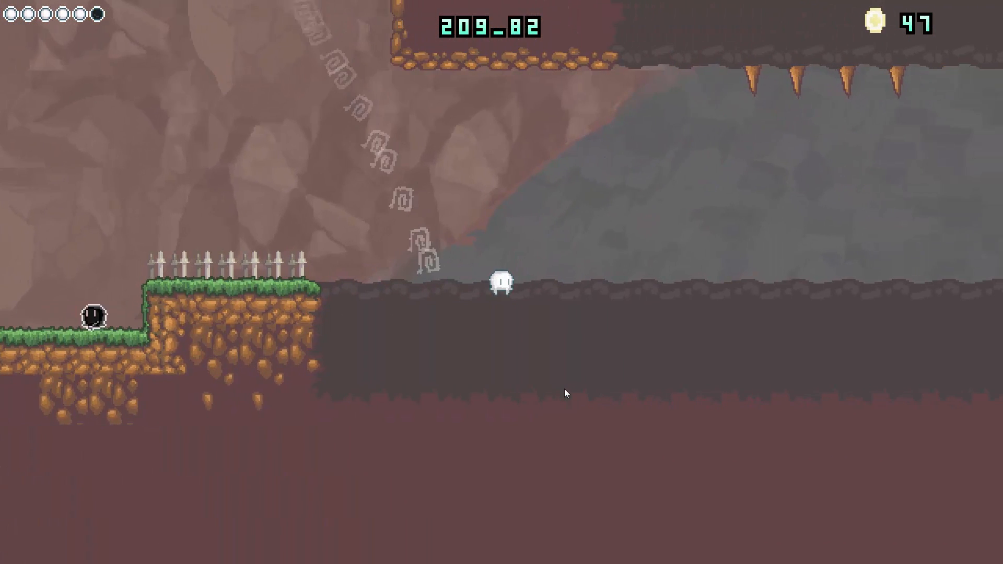
Run and jump along the grey cavern floor beneath the stalactites into the boss arena beyond the twisted roots
{"action": "key", "text": "Right"}
{"action": "key", "text": "Right"}
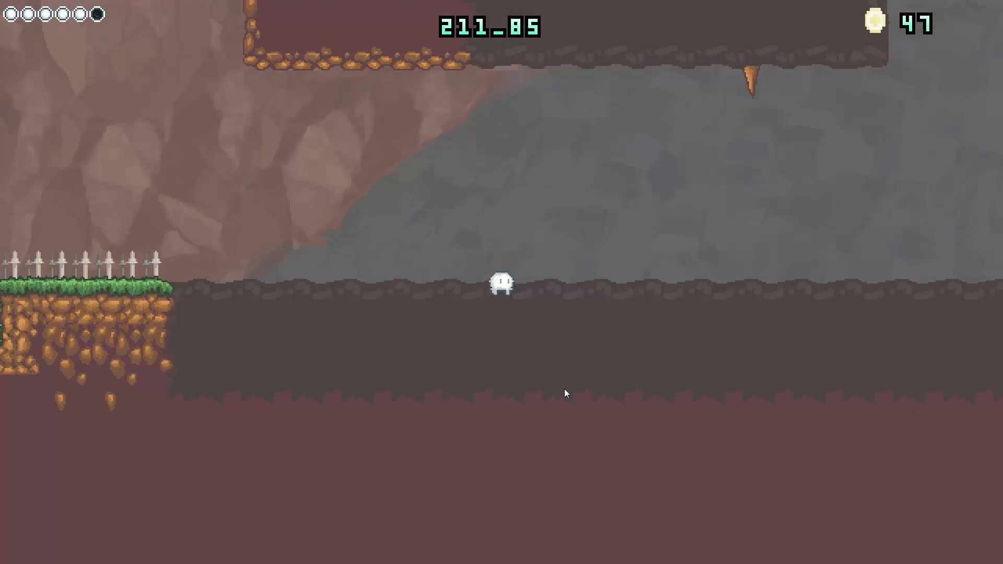
{"action": "key", "text": "Right"}
{"action": "key", "text": "Right"}
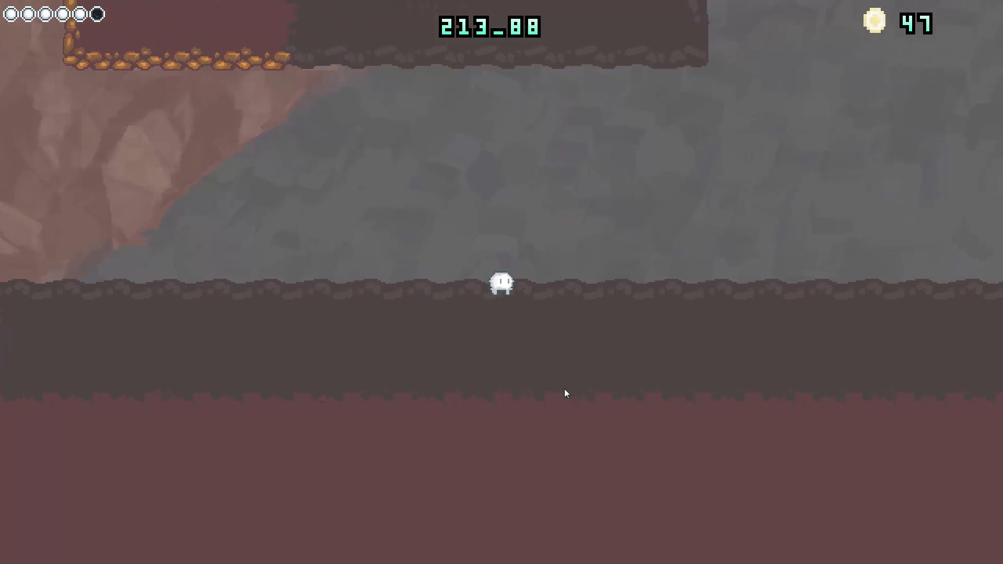
{"action": "key", "text": "space"}
{"action": "key", "text": "Right"}
{"action": "key", "text": "space"}
{"action": "key", "text": "space"}
{"action": "key", "text": "space"}
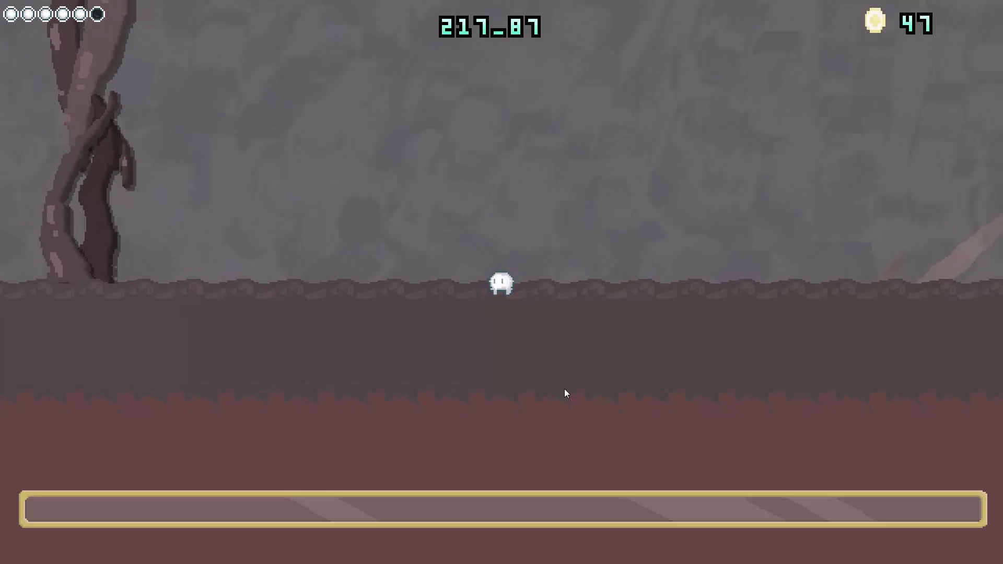
Pause the game, resume it, and double-jump at the giant black boss to hit it
{"action": "key", "text": "Escape"}
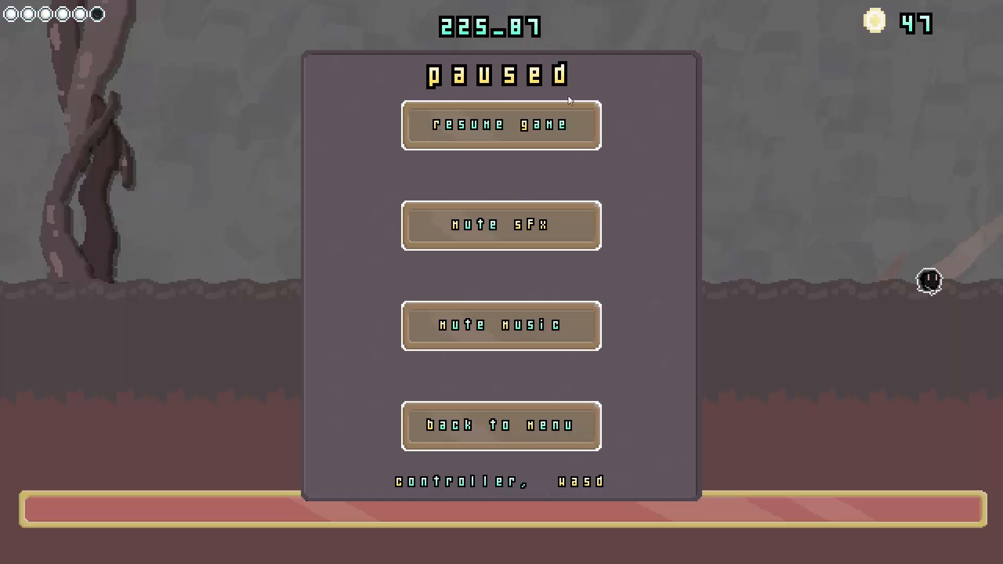
{"action": "left_click", "coordinate": [582, 105]}
{"action": "key", "text": "a"}
{"action": "key", "text": "w"}
{"action": "key", "text": "w"}
{"action": "key", "text": "d"}
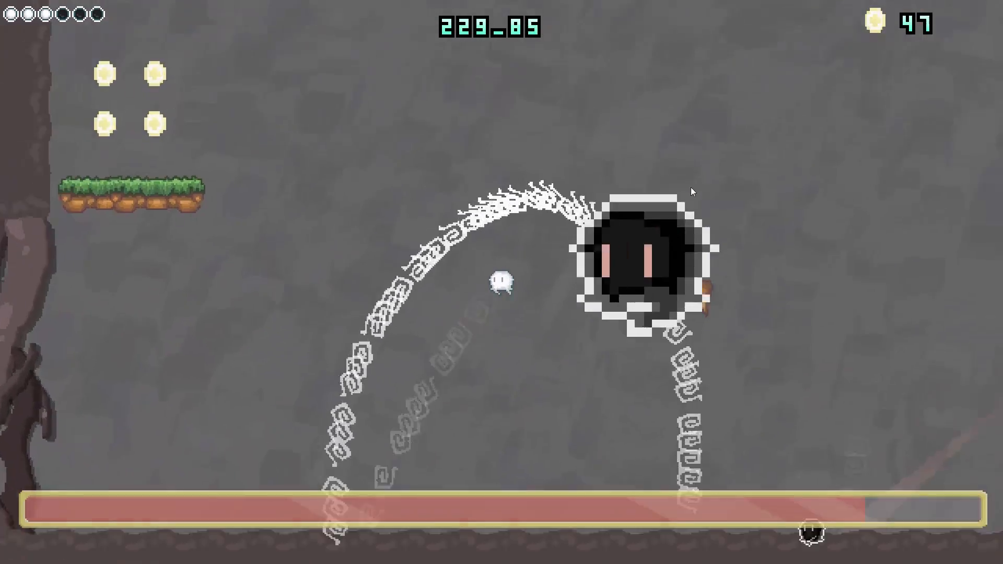
Double-jump across the arena over the small black enemies, and hit the boss near the far wall
{"action": "key", "text": "a"}
{"action": "key", "text": "w"}
{"action": "key", "text": "d"}
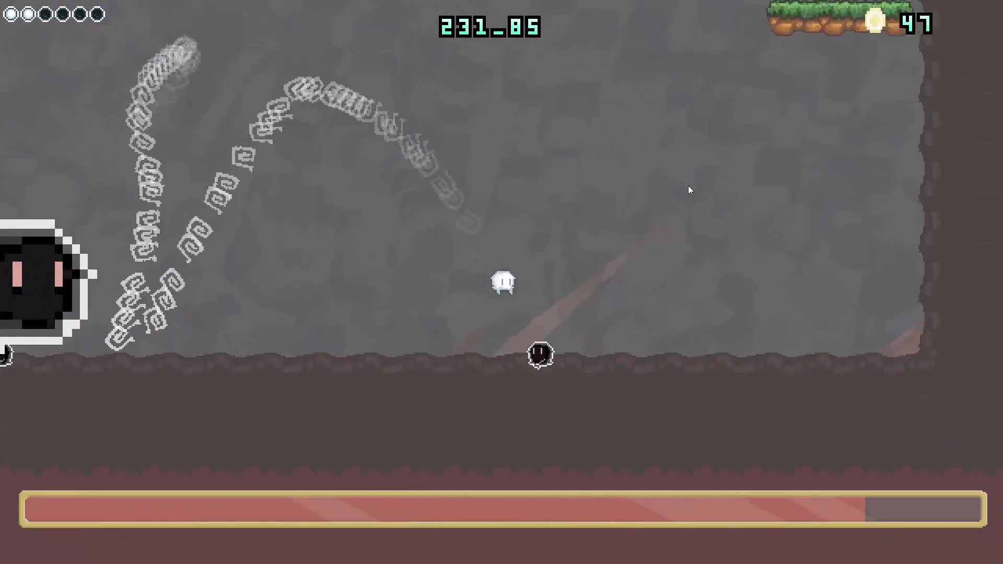
{"action": "key", "text": "d"}
{"action": "key", "text": "w"}
{"action": "key", "text": "a"}
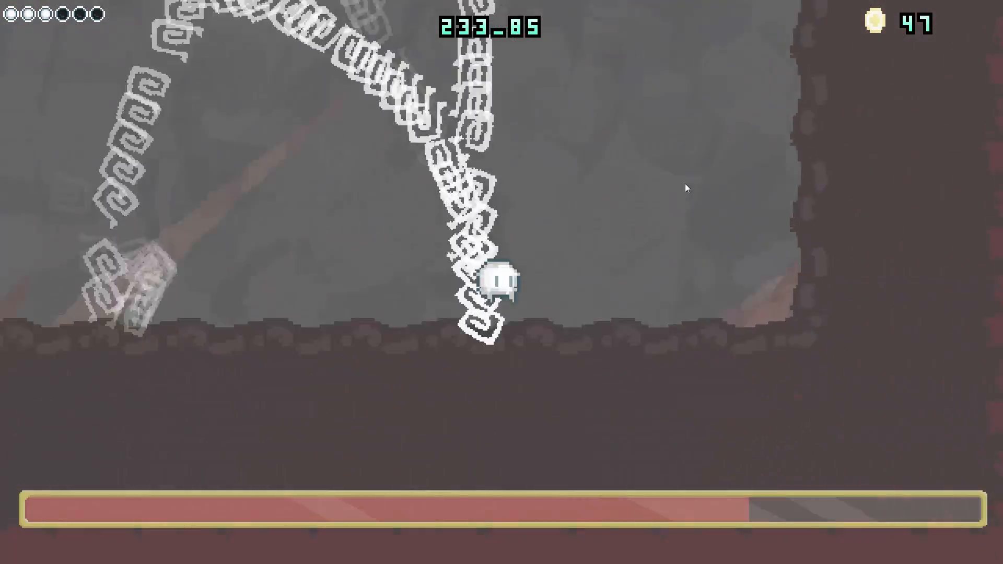
Chase the boss back through the arena with double jumps, landing further hits on it from above
{"action": "key", "text": "a"}
{"action": "key", "text": "w"}
{"action": "key", "text": "d"}
{"action": "key", "text": "a"}
{"action": "key", "text": "w"}
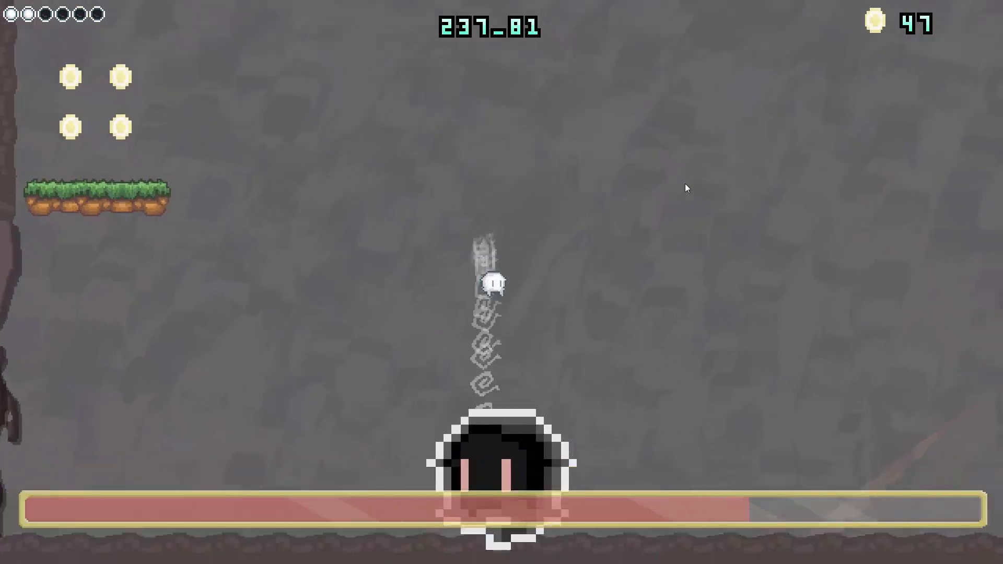
{"action": "key", "text": "d"}
{"action": "key", "text": "w"}
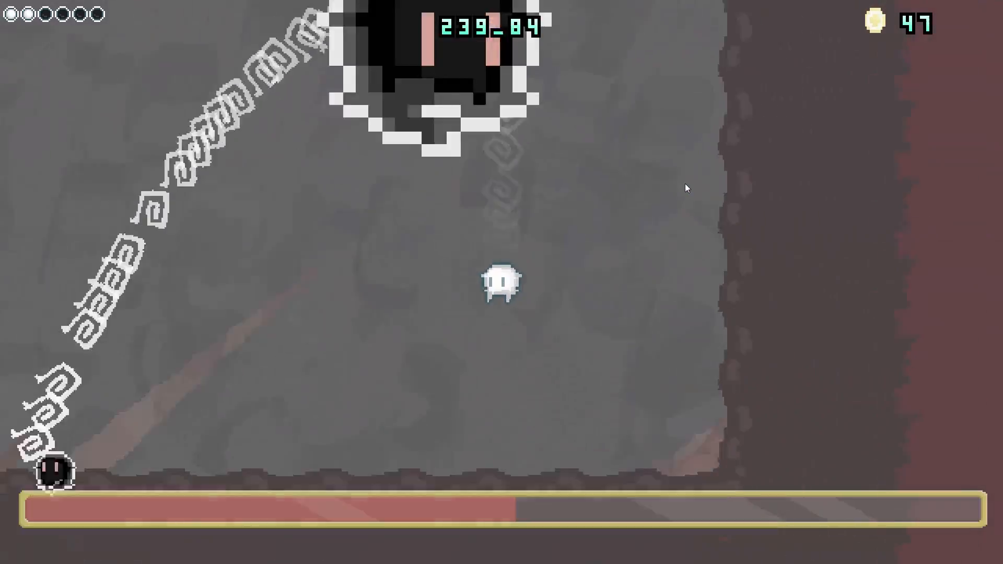
Keep dodging and jumping at the boss until the run ends
{"action": "key", "text": "a"}
{"action": "key", "text": "w"}
{"action": "key", "text": "d"}
{"action": "key", "text": "w"}
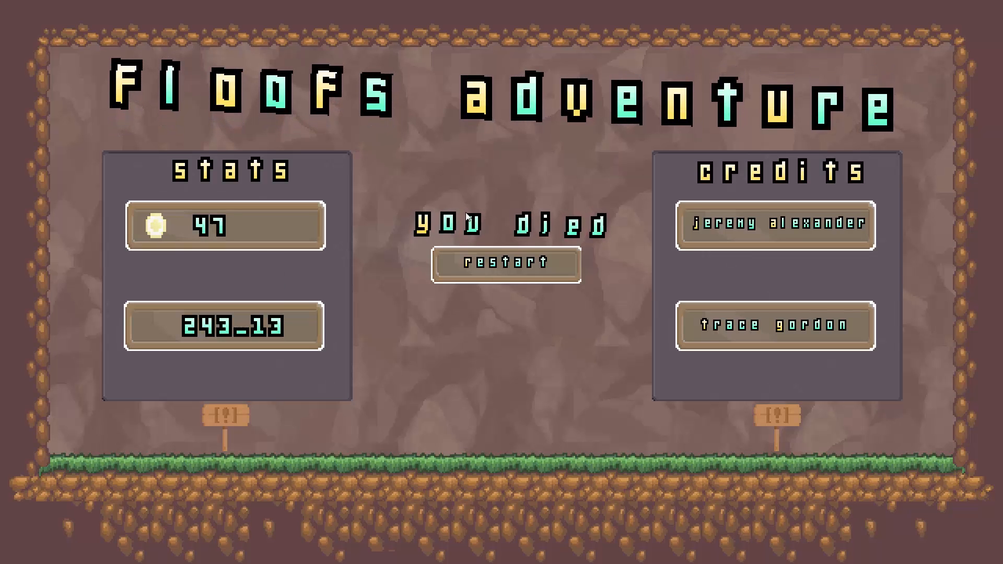
Restart from the death screen, open the options from the main menu, and start a new game
{"action": "left_click", "coordinate": [556, 259]}
{"action": "left_click", "coordinate": [575, 369]}
{"action": "left_click", "coordinate": [763, 259]}
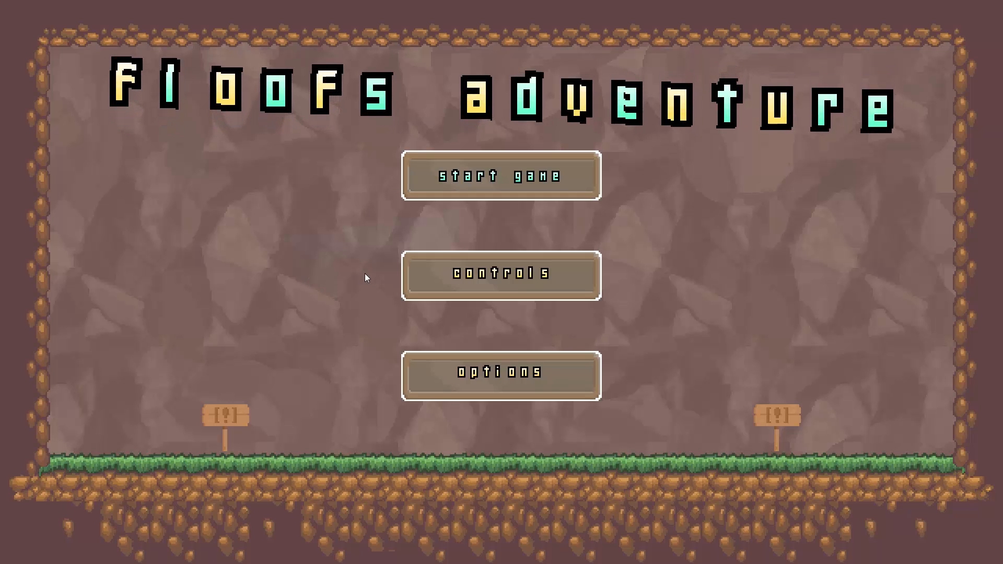
{"action": "left_click", "coordinate": [473, 194]}
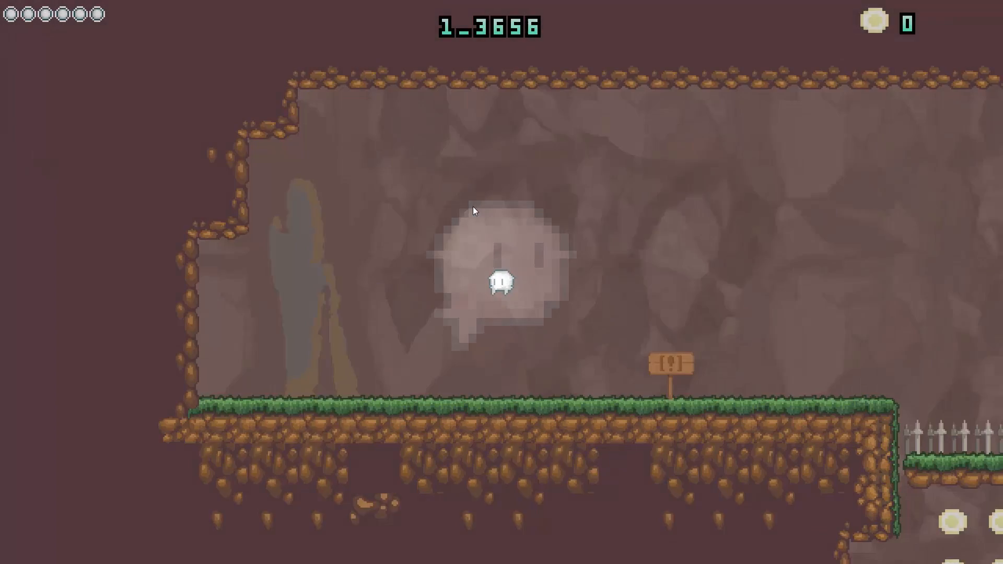
Pause and return to the main menu, open the controls page, and start the game again
{"action": "key", "text": "Escape"}
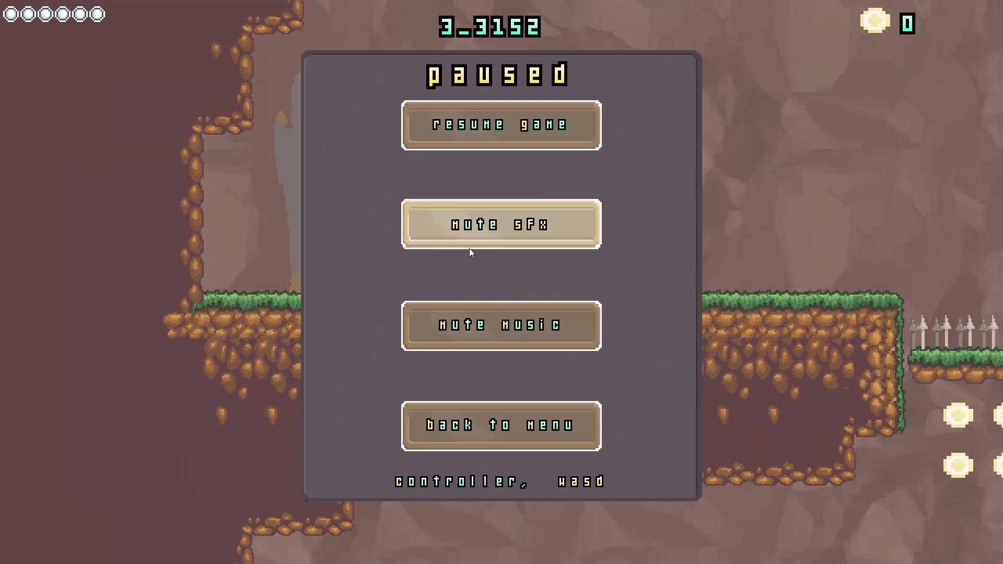
{"action": "left_click", "coordinate": [555, 413]}
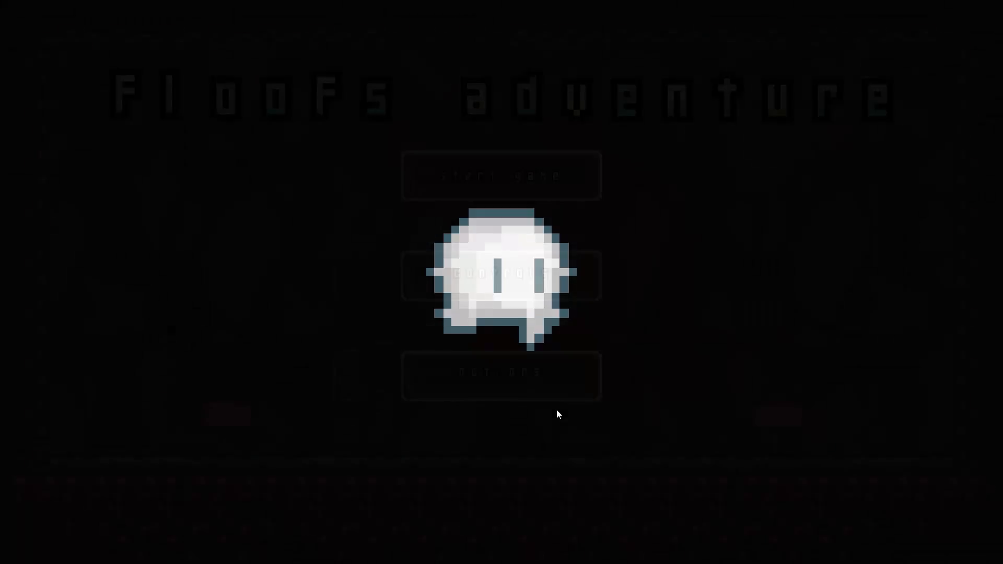
{"action": "left_click", "coordinate": [501, 292]}
{"action": "left_click", "coordinate": [262, 299]}
{"action": "left_click", "coordinate": [516, 179]}
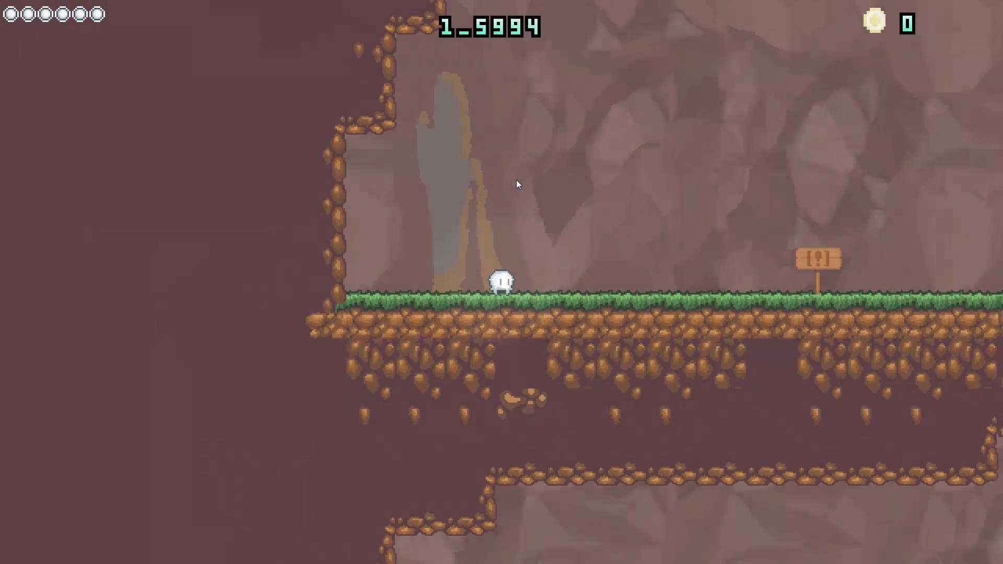
Walk and jump back and forth across the grassy starting area to demonstrate the character's movement
{"action": "key", "text": "space"}
{"action": "key", "text": "Right"}
{"action": "key", "text": "space"}
{"action": "key", "text": "Left"}
{"action": "key", "text": "space"}
{"action": "key", "text": "Right"}
{"action": "key", "text": "Left"}
{"action": "key", "text": "Right"}
{"action": "key", "text": "space"}
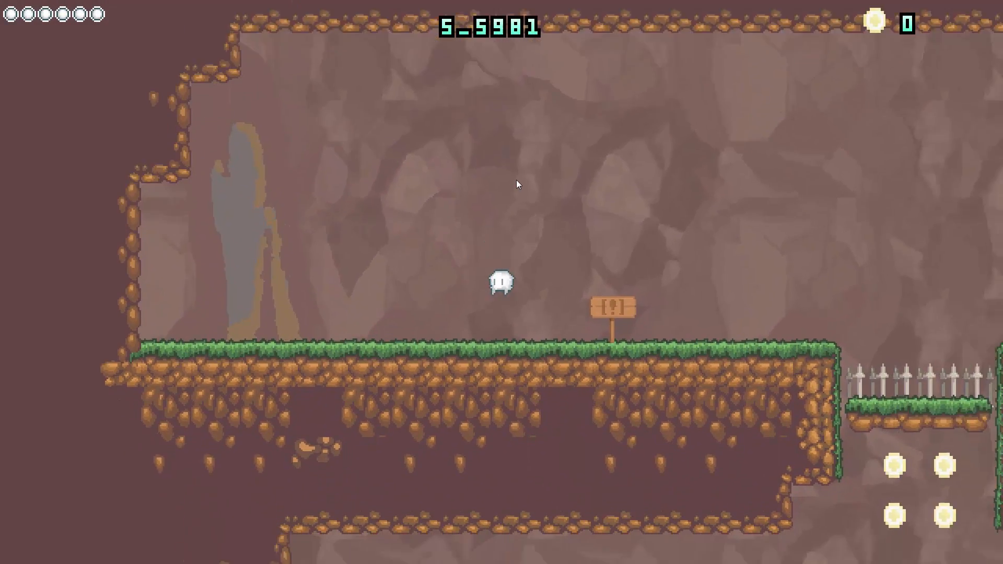
Walk up to the first sign to show its message, and move back toward the starting cave
{"action": "key", "text": "Left"}
{"action": "key", "text": "Right"}
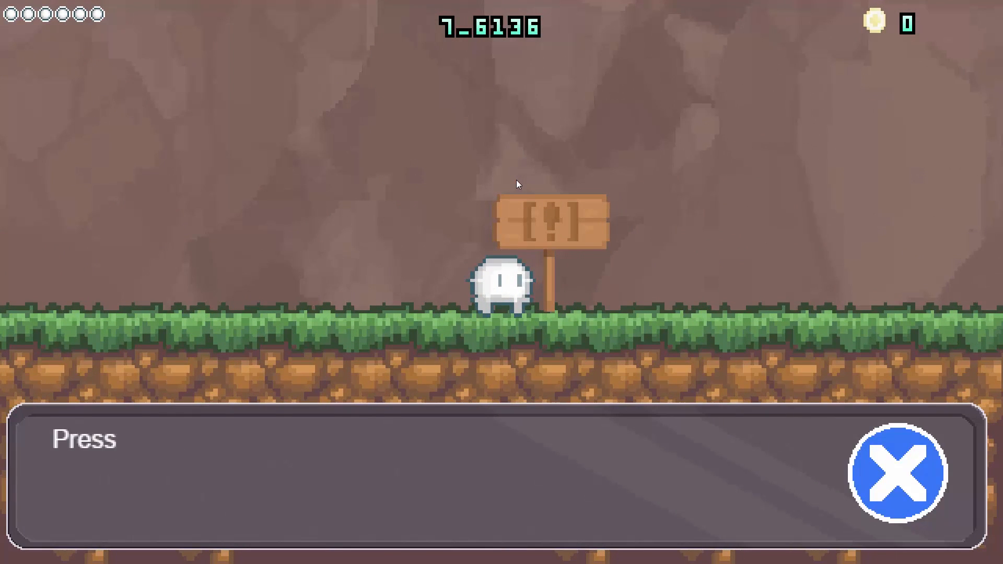
{"action": "key", "text": "Left"}
{"action": "key", "text": "space"}
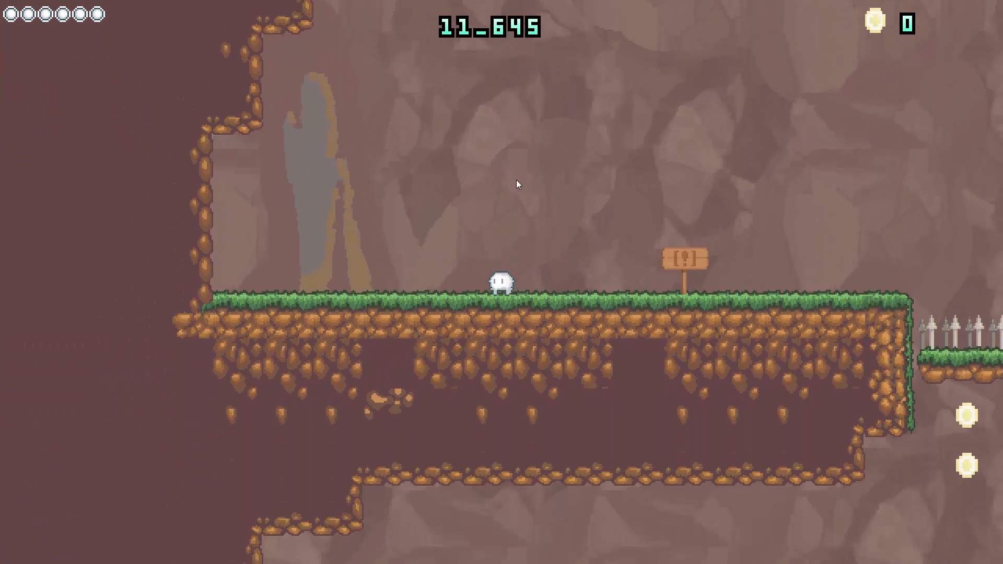
Leave full screen and close the Floofs Adventure game window to return to Construct 2
{"action": "key", "text": "Escape"}
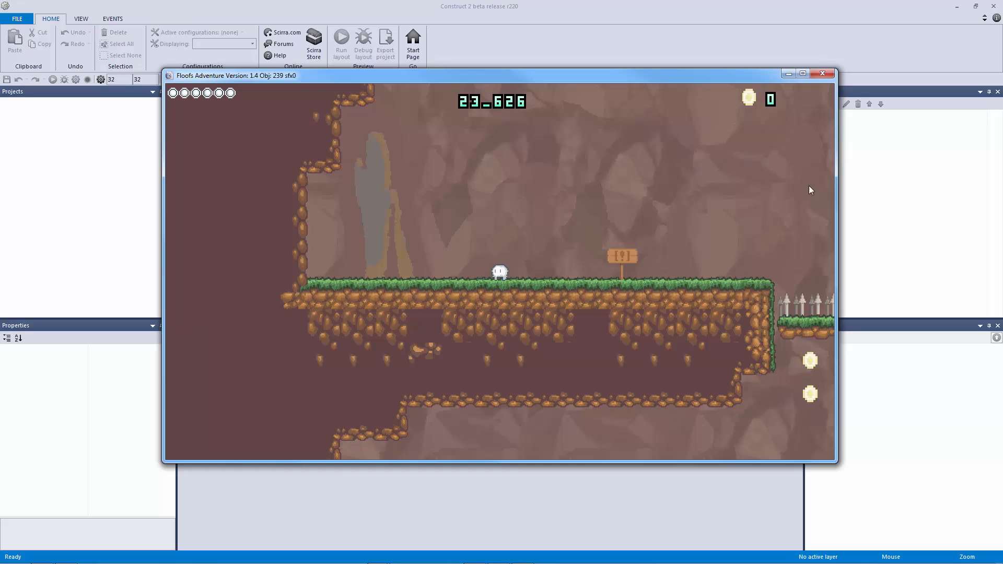
{"action": "left_click", "coordinate": [825, 74]}
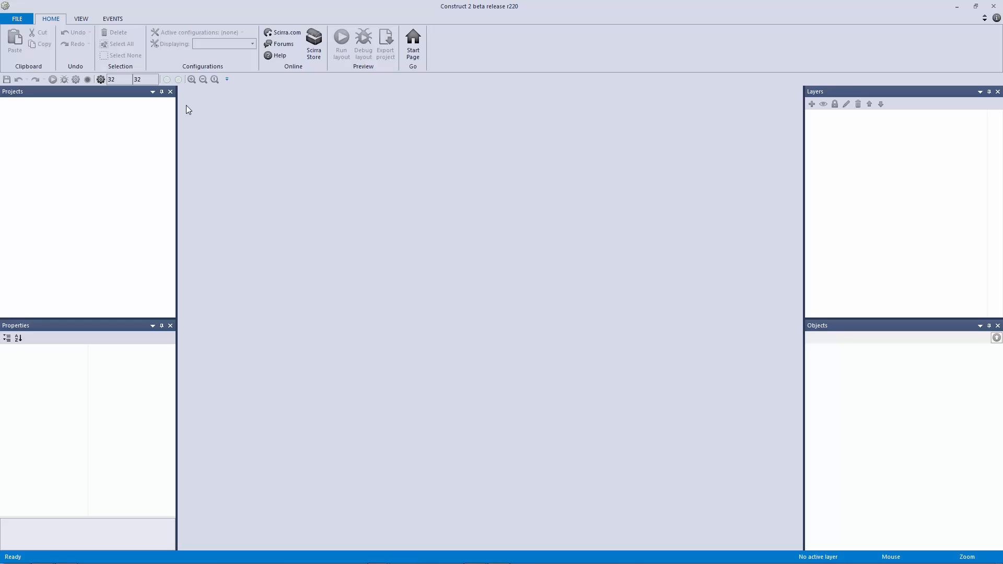
Create a project from the New retro style project template, and delete its Hello world text and tiled background
{"action": "left_click", "coordinate": [17, 19]}
{"action": "left_click", "coordinate": [53, 40]}
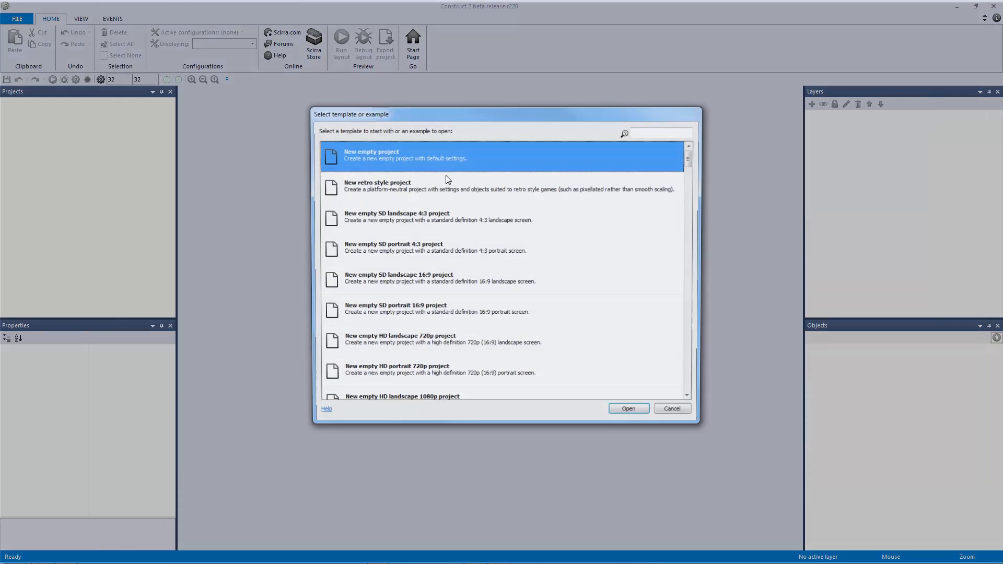
{"action": "double_click", "coordinate": [384, 192]}
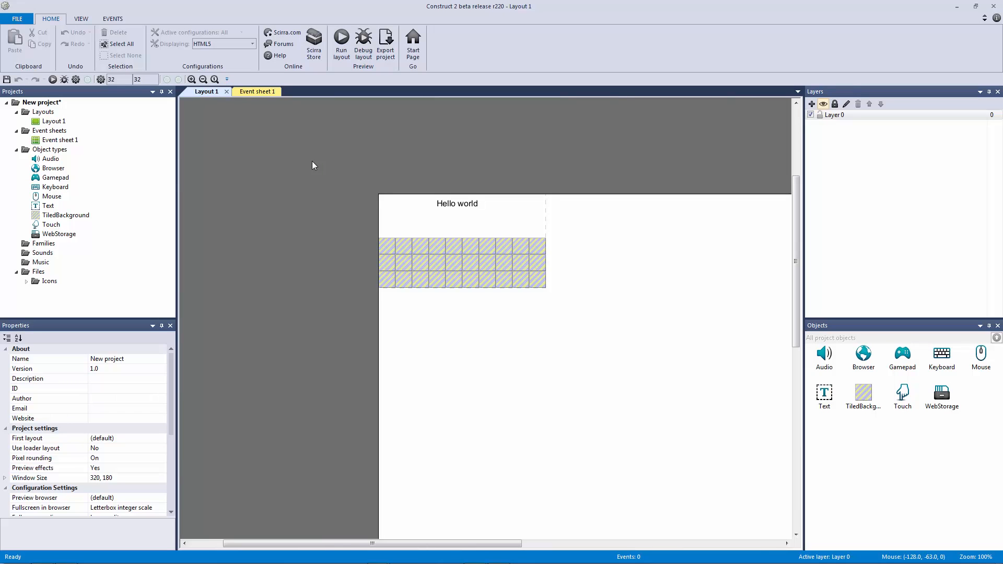
{"action": "left_click_drag", "start_coordinate": [294, 136], "coordinate": [621, 367]}
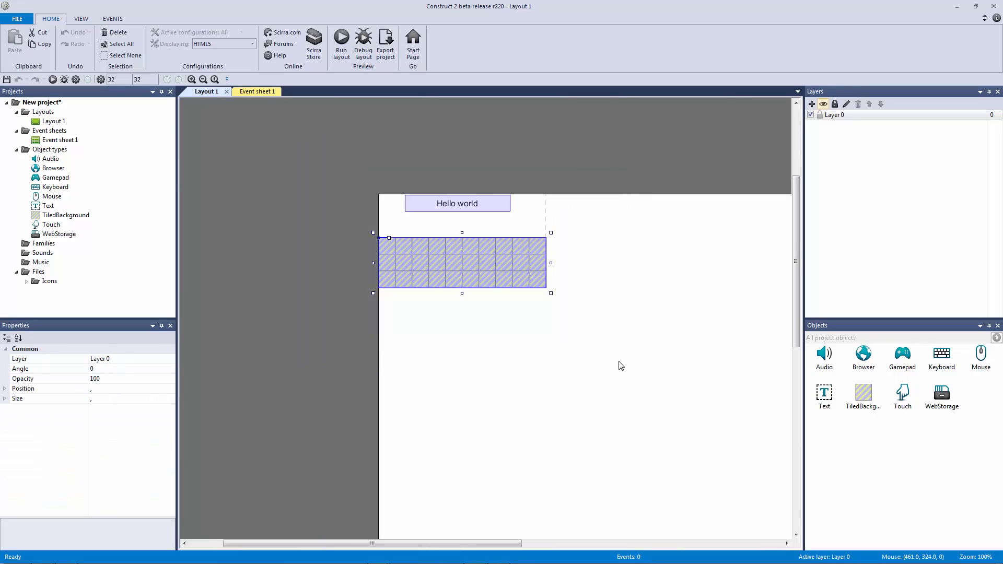
{"action": "key", "text": "Delete"}
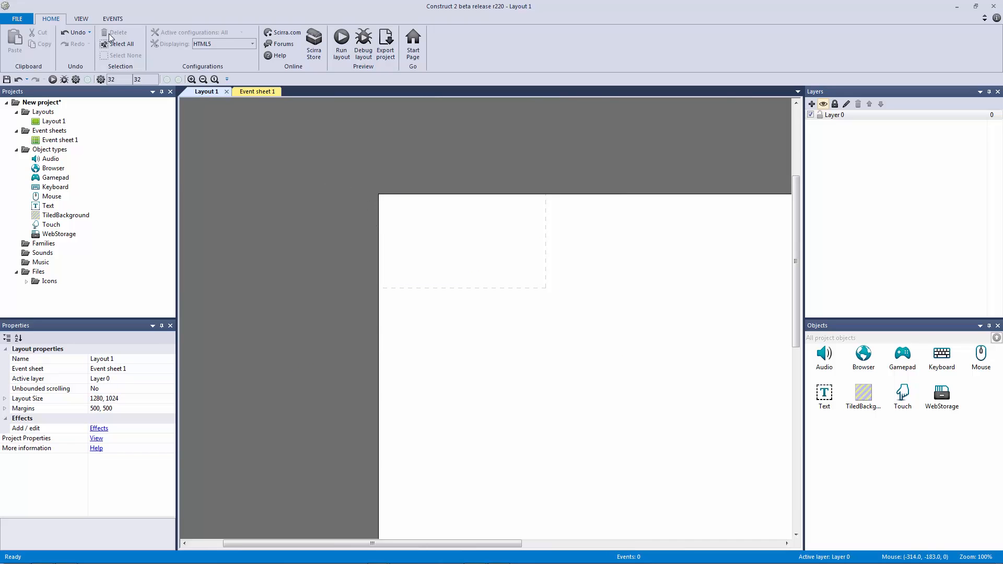
Look through the Visual Studio interface theme styles, and leave the list without choosing another one
{"action": "left_click", "coordinate": [83, 19]}
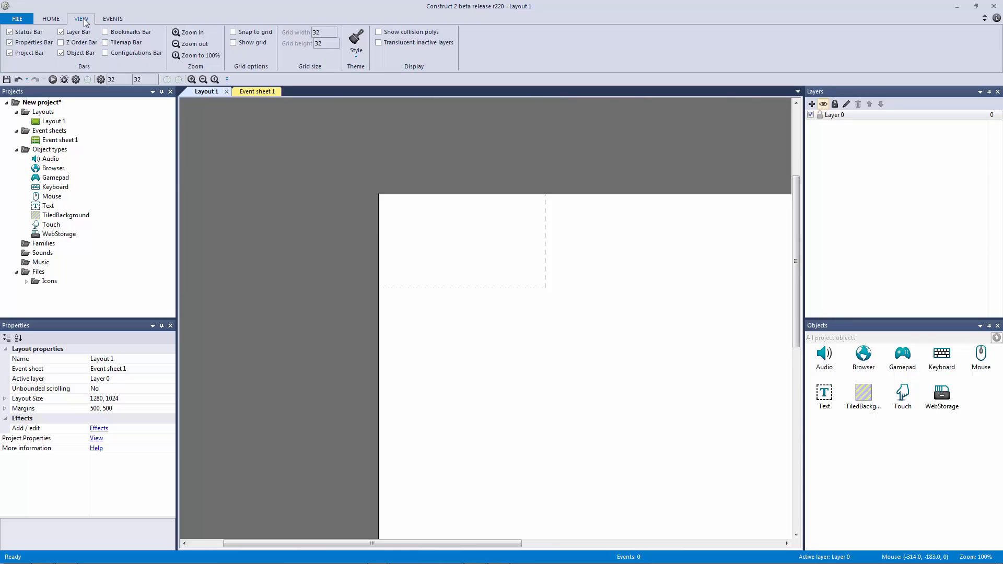
{"action": "left_click", "coordinate": [357, 54]}
{"action": "mouse_move", "coordinate": [349, 92]}
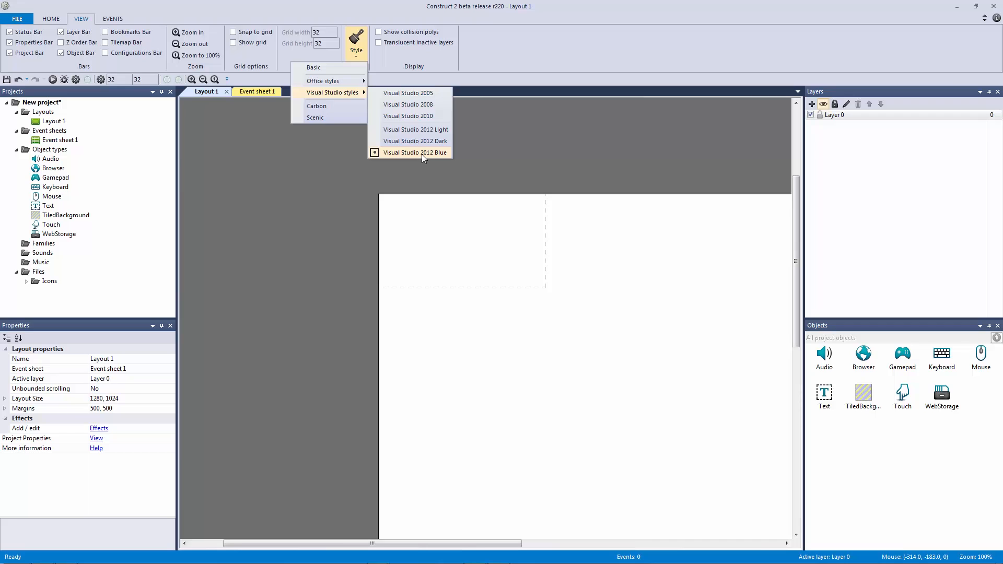
{"action": "left_click", "coordinate": [411, 183]}
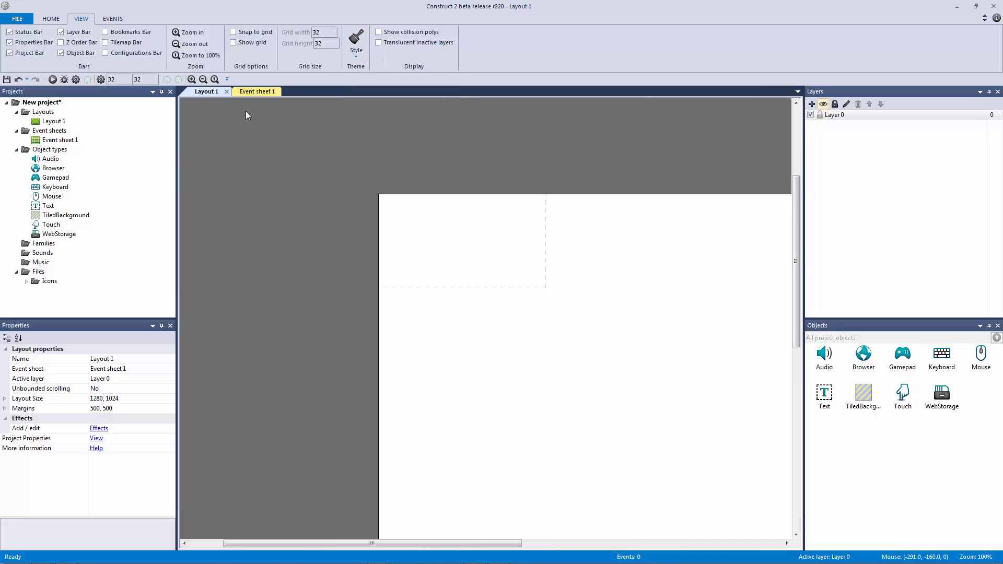
{"action": "left_click", "coordinate": [260, 92]}
{"action": "left_click", "coordinate": [206, 91]}
{"action": "left_click", "coordinate": [102, 80]}
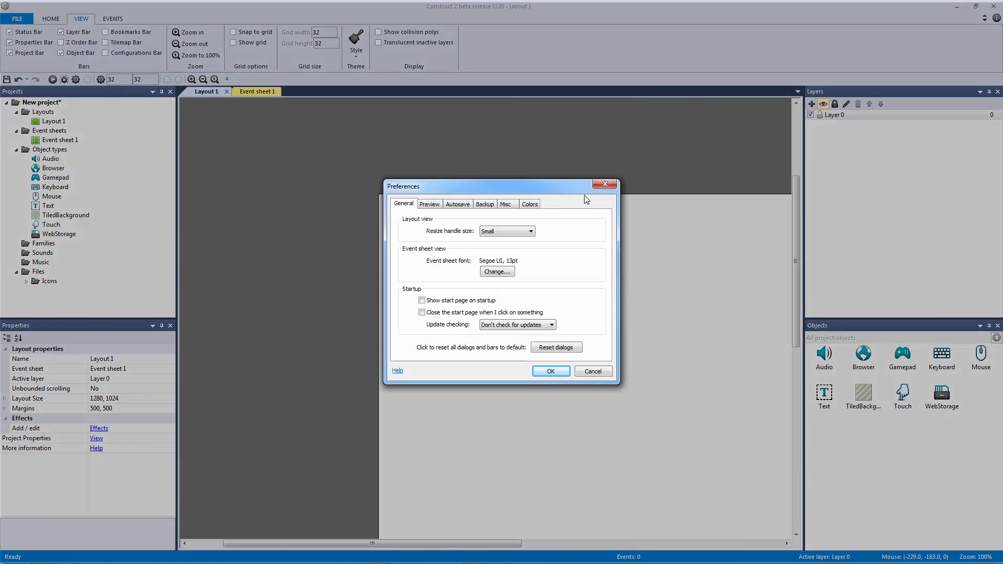
{"action": "left_click", "coordinate": [605, 184]}
Choose the Dark Gray color theme in the preferences, and cancel without loading it
{"action": "left_click", "coordinate": [19, 20]}
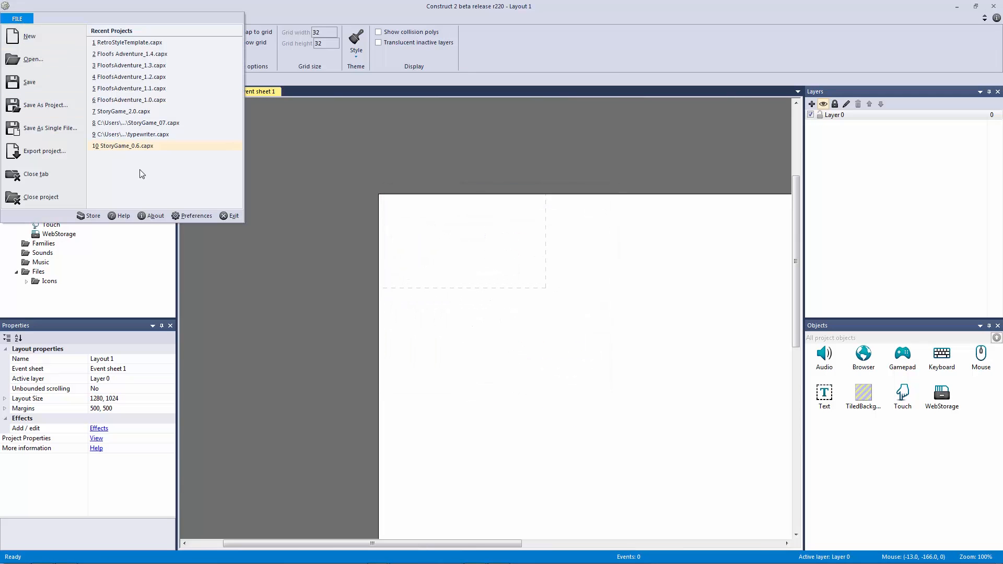
{"action": "left_click", "coordinate": [207, 216]}
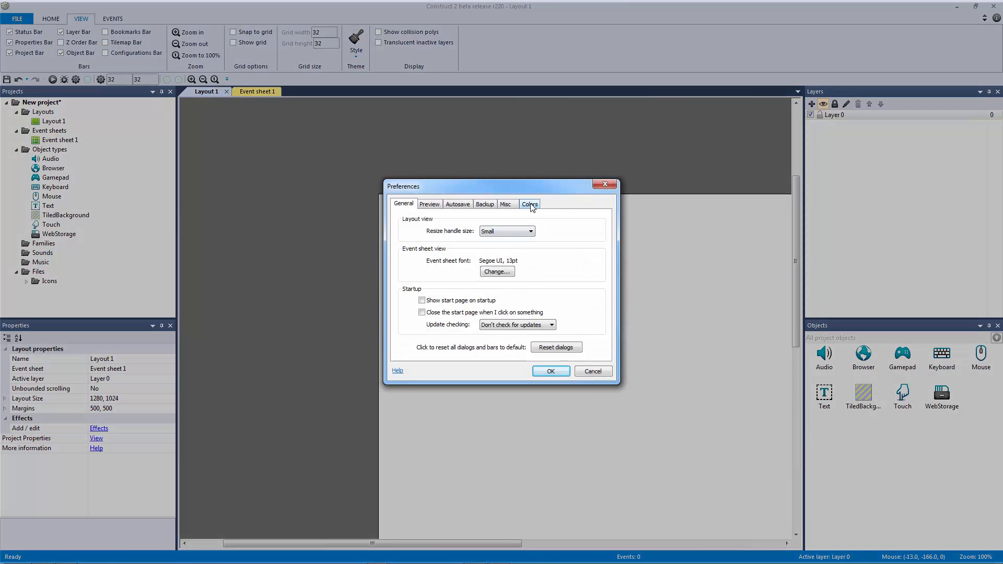
{"action": "left_click", "coordinate": [530, 204]}
{"action": "left_click", "coordinate": [522, 255]}
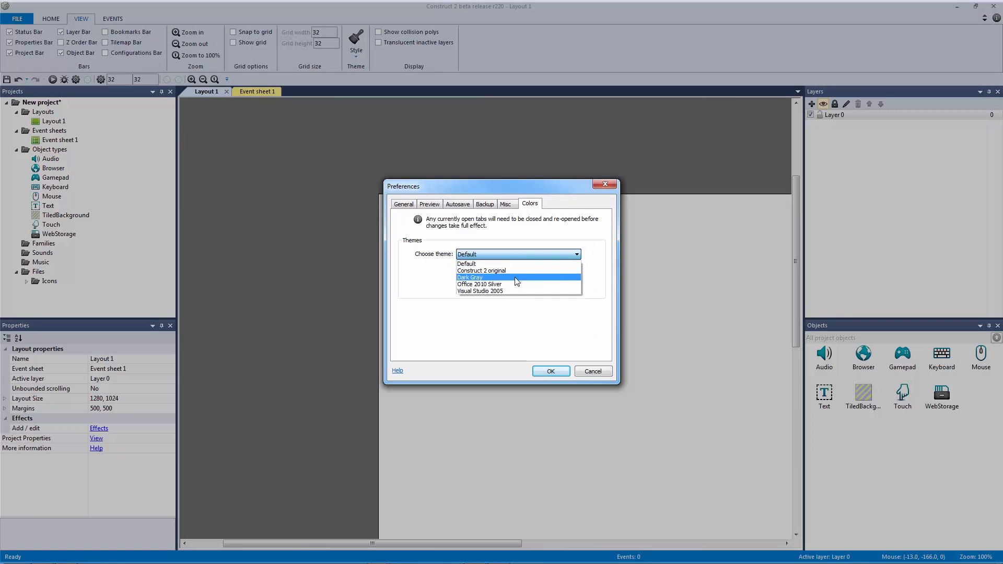
{"action": "left_click", "coordinate": [515, 278]}
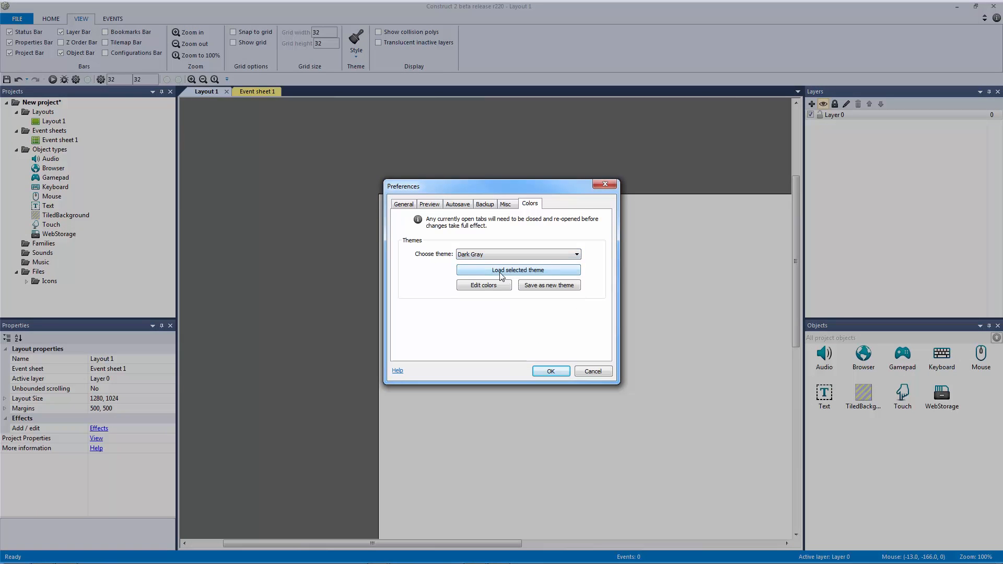
{"action": "left_click", "coordinate": [595, 375]}
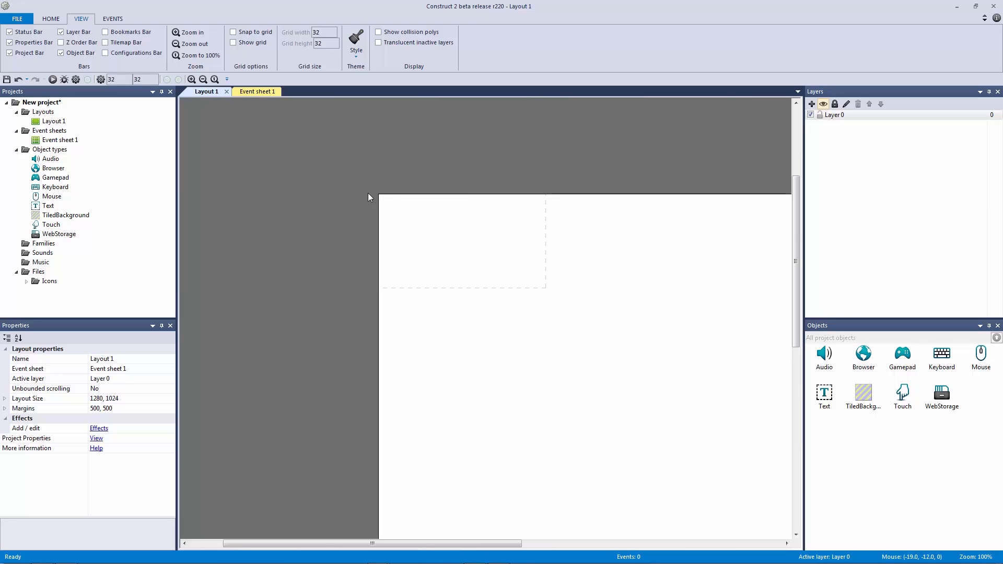
{"action": "left_click_drag", "start_coordinate": [300, 150], "coordinate": [460, 274]}
{"action": "double_click", "coordinate": [459, 274]}
{"action": "left_click", "coordinate": [626, 458]}
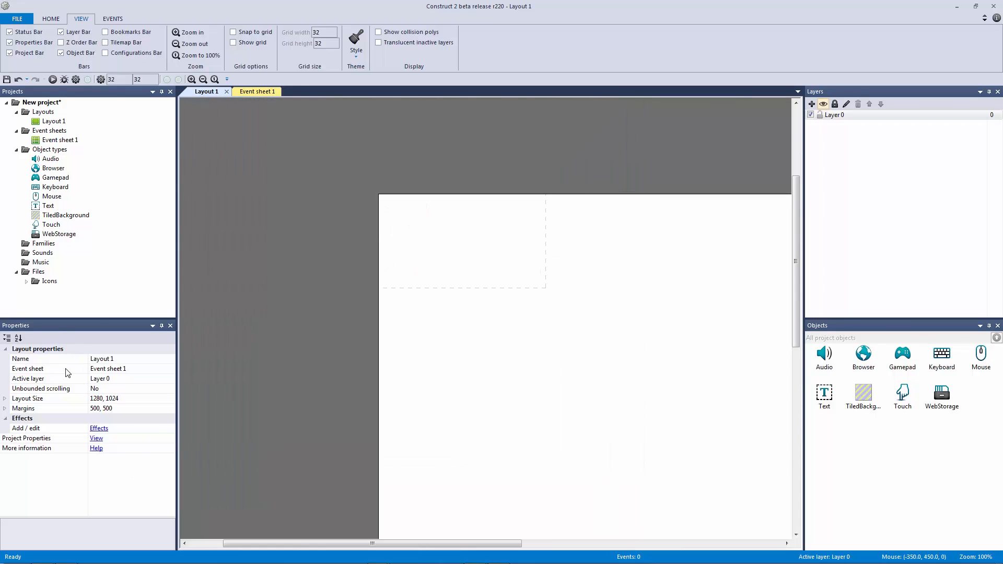
Hide the Properties Bar and show it again
{"action": "left_click", "coordinate": [38, 44]}
{"action": "left_click", "coordinate": [8, 43]}
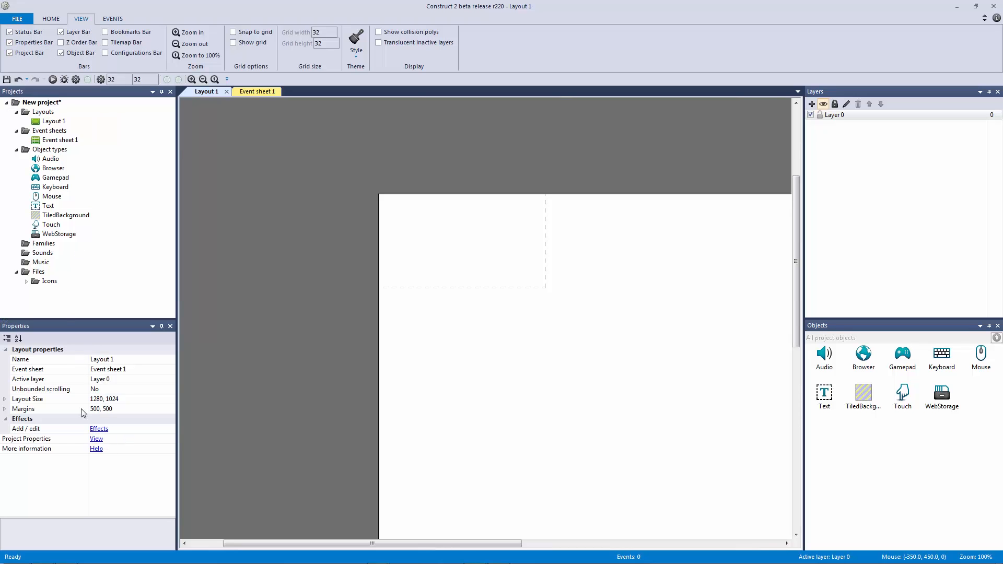
Open the project properties and name the project Floofs Adventure
{"action": "left_click", "coordinate": [97, 440]}
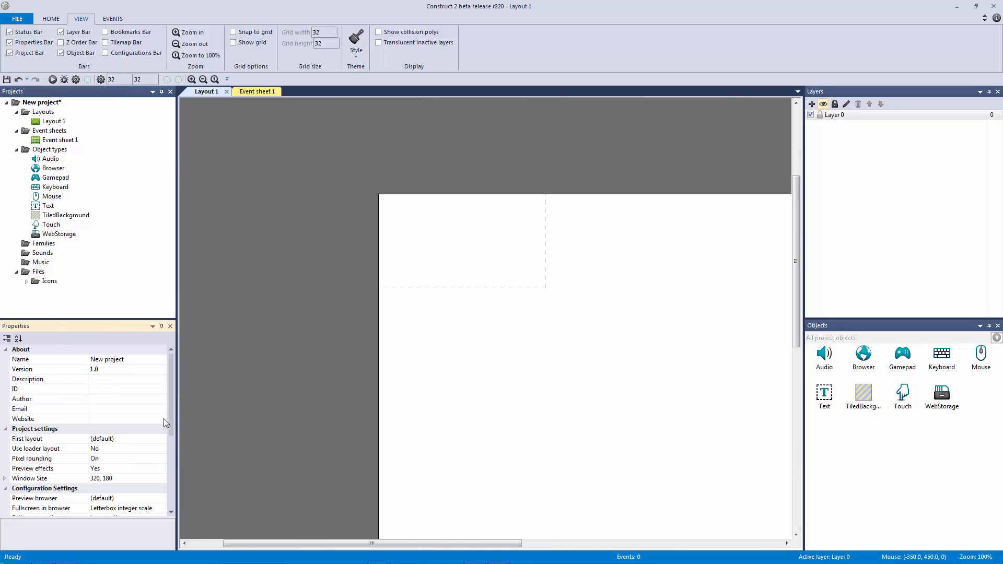
{"action": "scroll", "coordinate": [172, 392], "scroll_direction": "down", "scroll_amount": 3}
{"action": "scroll", "coordinate": [173, 391], "scroll_direction": "up", "scroll_amount": 3}
{"action": "left_click", "coordinate": [131, 360]}
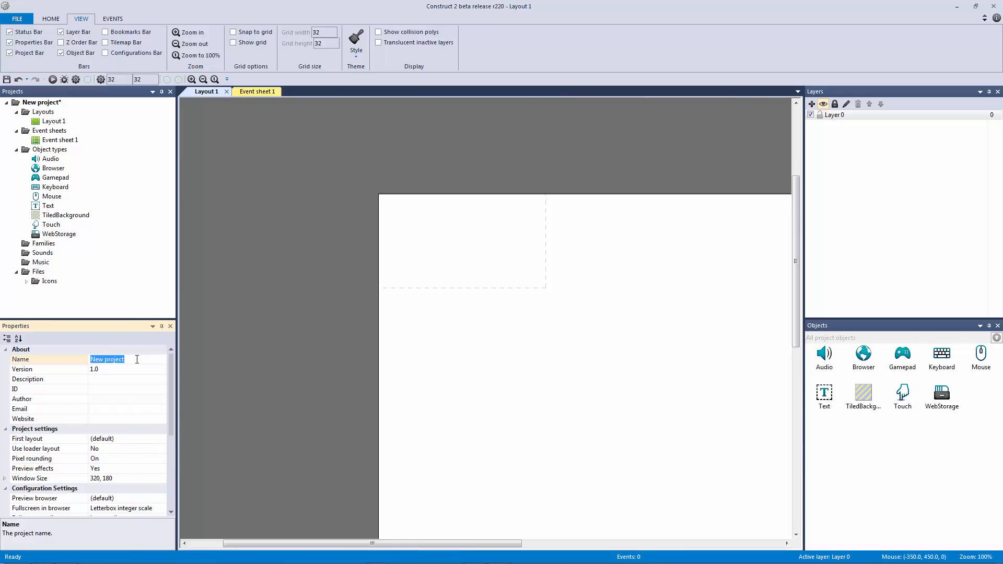
{"action": "type", "text": "Floofs Adventure"}
{"action": "key", "text": "Return"}
Set the project description to "Simple game platformer" and the project ID to com.jerementor.main
{"action": "key", "text": "Tab"}
{"action": "key", "text": "Tab"}
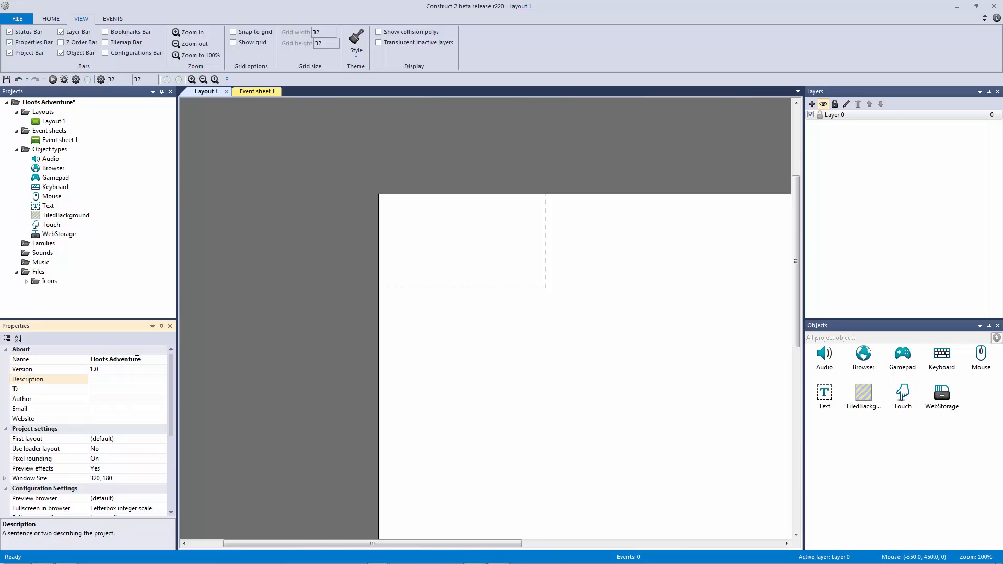
{"action": "type", "text": "Simple game platformer"}
{"action": "key", "text": "Tab"}
{"action": "type", "text": "com.jerementor.main"}
{"action": "key", "text": "Tab"}
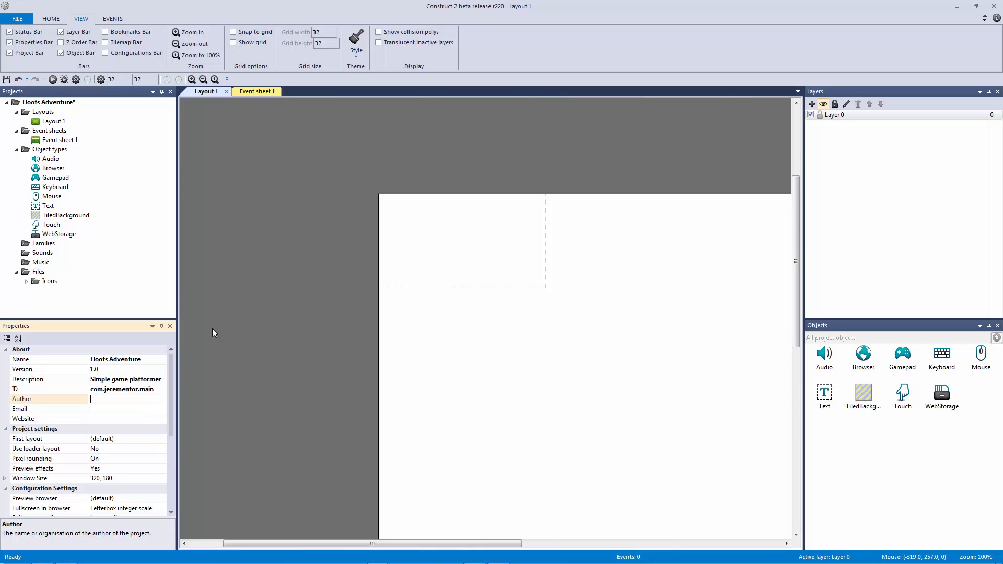
Enter the author's full name in the project properties
{"action": "left_click", "coordinate": [129, 391]}
{"action": "type", "text": "xander"}
{"action": "key", "text": "Tab"}
Turn Pixel rounding off in the project settings
{"action": "left_click_drag", "start_coordinate": [169, 385], "coordinate": [171, 404]}
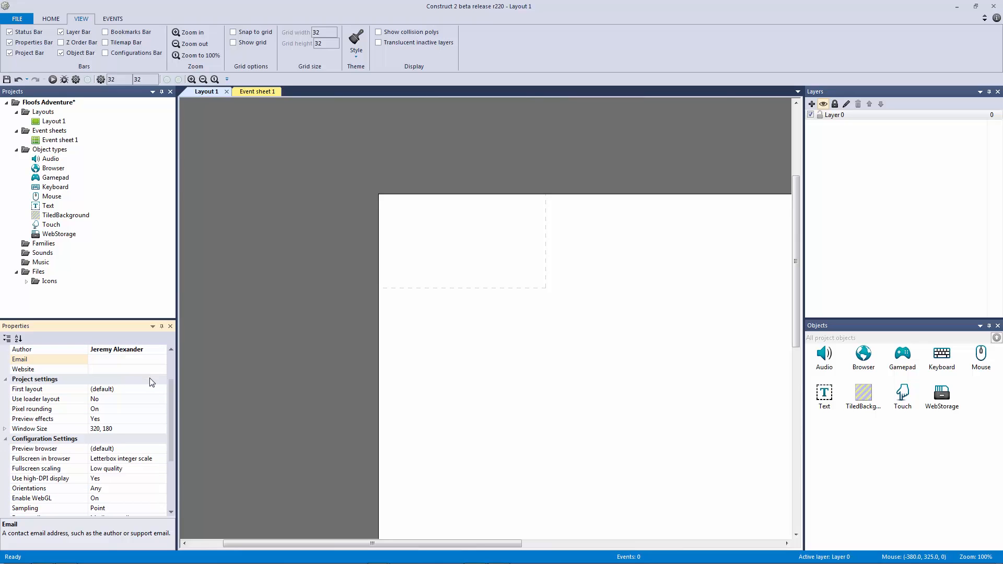
{"action": "left_click_drag", "start_coordinate": [170, 412], "coordinate": [170, 419]}
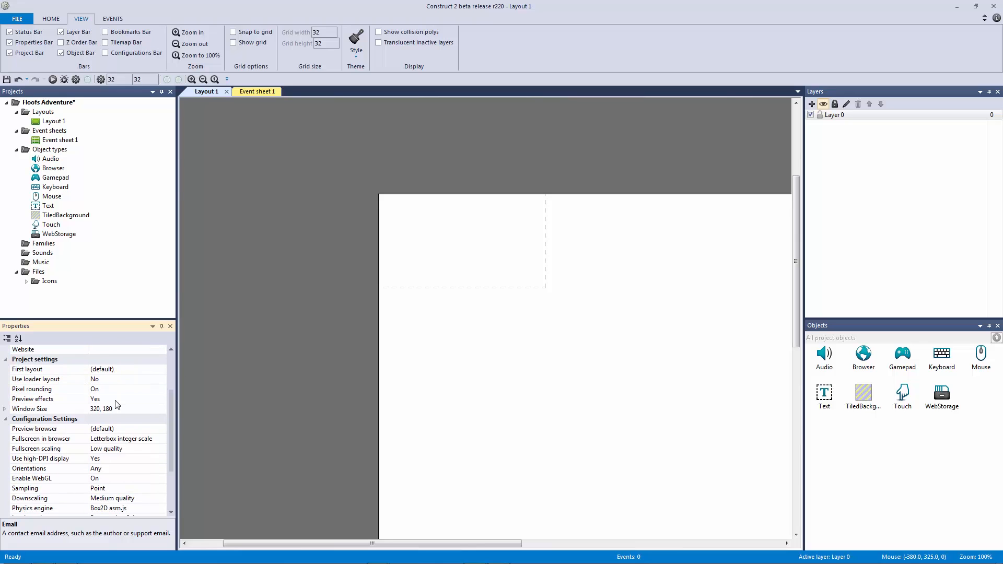
{"action": "left_click", "coordinate": [71, 390]}
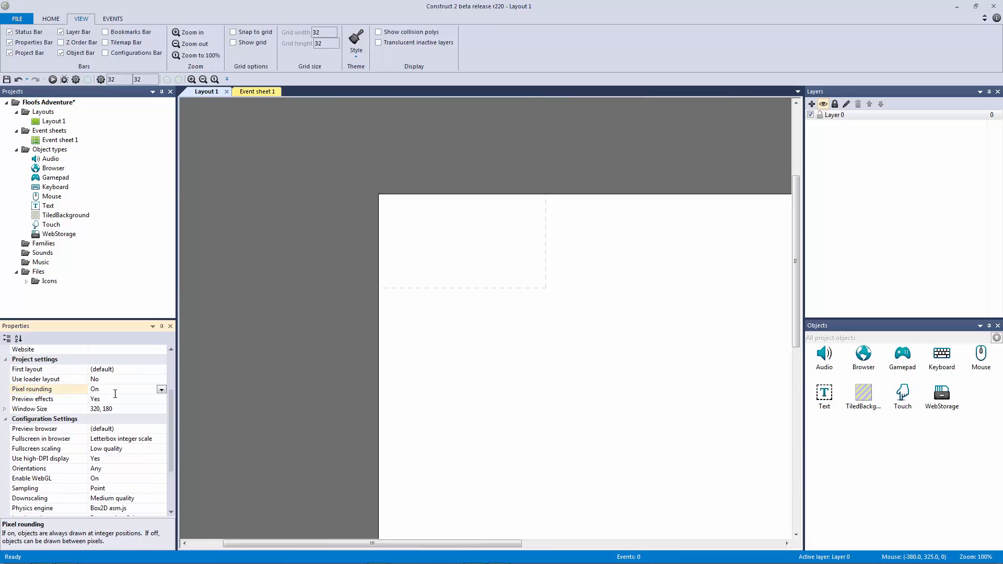
{"action": "left_click", "coordinate": [161, 389]}
{"action": "left_click", "coordinate": [157, 401]}
{"action": "left_click", "coordinate": [266, 385]}
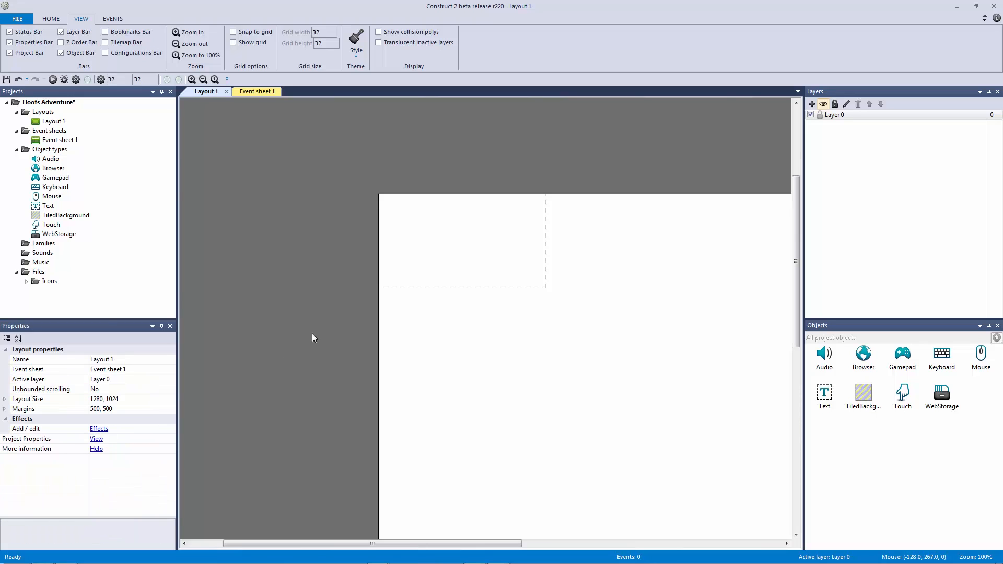
Review the project's configuration settings, including the description of the Clear background option
{"action": "left_click", "coordinate": [96, 439]}
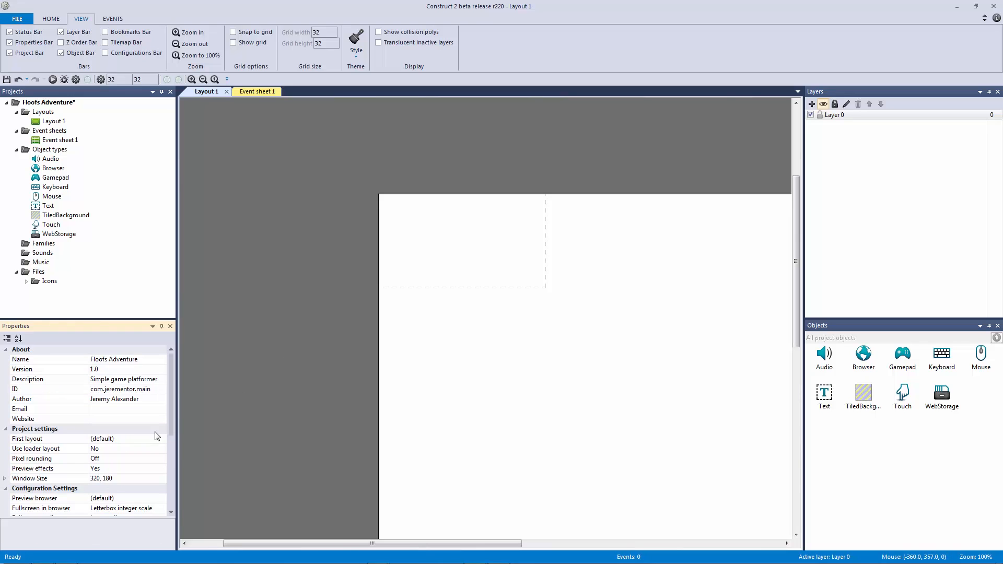
{"action": "left_click_drag", "start_coordinate": [171, 407], "coordinate": [170, 475]}
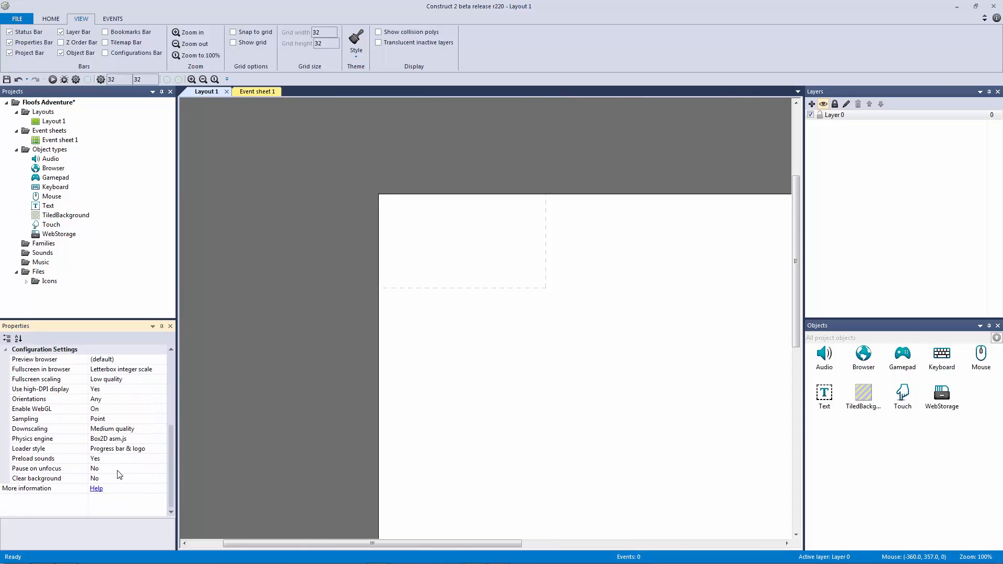
{"action": "left_click", "coordinate": [60, 478]}
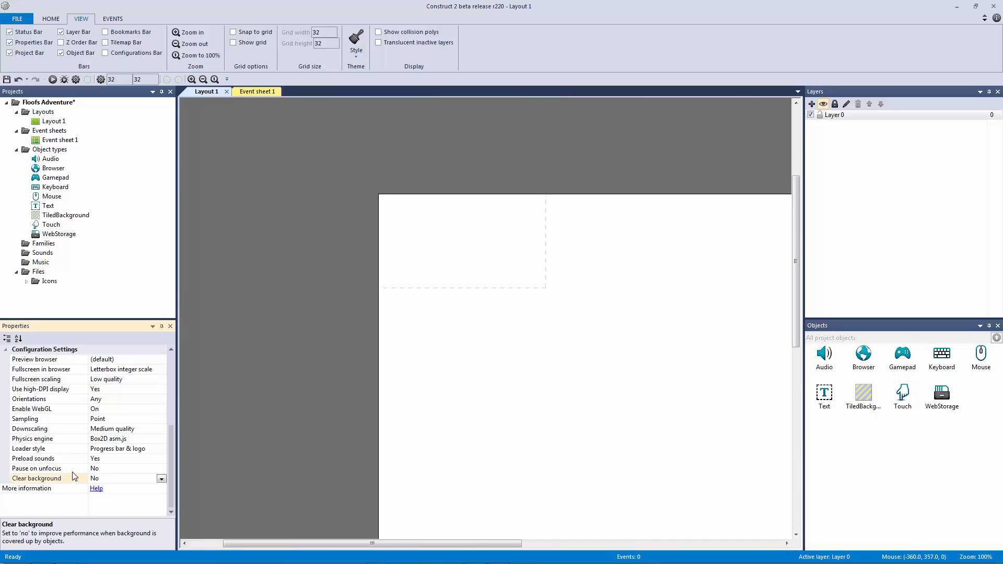
{"action": "left_click", "coordinate": [229, 455]}
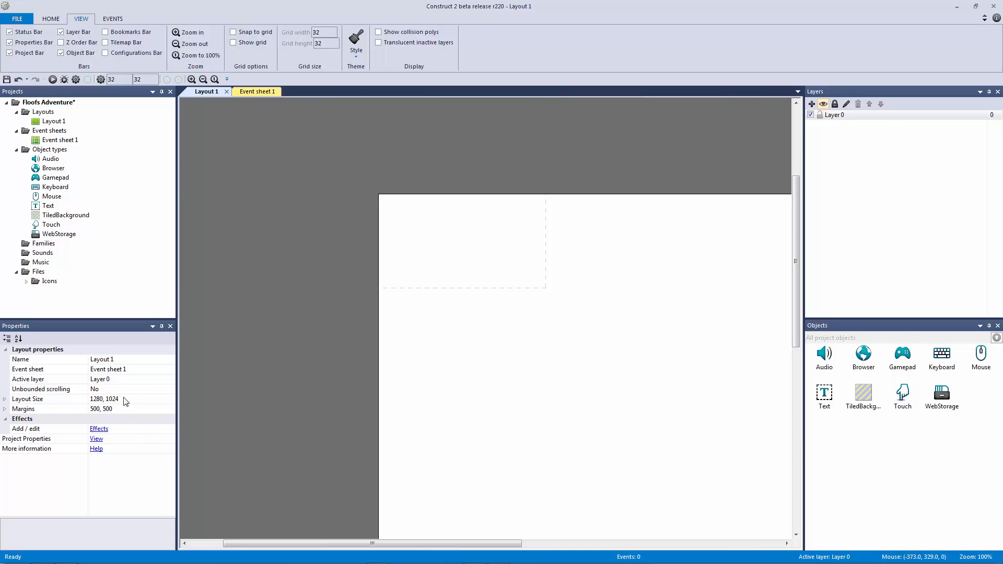
Set Unbounded scrolling to Yes for Layout 1
{"action": "left_click", "coordinate": [141, 389]}
{"action": "left_click", "coordinate": [170, 390]}
{"action": "left_click", "coordinate": [105, 399]}
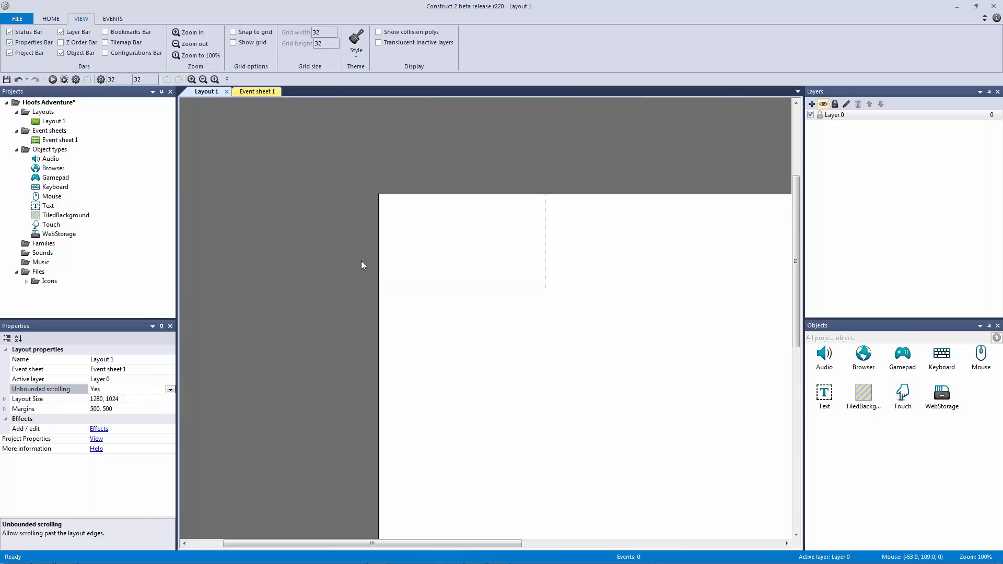
{"action": "left_click_drag", "start_coordinate": [331, 179], "coordinate": [476, 360]}
{"action": "left_click_drag", "start_coordinate": [352, 179], "coordinate": [461, 387]}
{"action": "middle_click_drag", "start_coordinate": [300, 239], "coordinate": [354, 178]}
{"action": "left_click_drag", "start_coordinate": [387, 133], "coordinate": [476, 499]}
{"action": "scroll", "coordinate": [472, 312], "scroll_direction": "down", "scroll_amount": 1, "text": "ctrl"}
{"action": "middle_click_drag", "start_coordinate": [514, 326], "coordinate": [388, 331]}
{"action": "scroll", "coordinate": [387, 321], "scroll_direction": "down", "scroll_amount": 1, "text": "ctrl"}
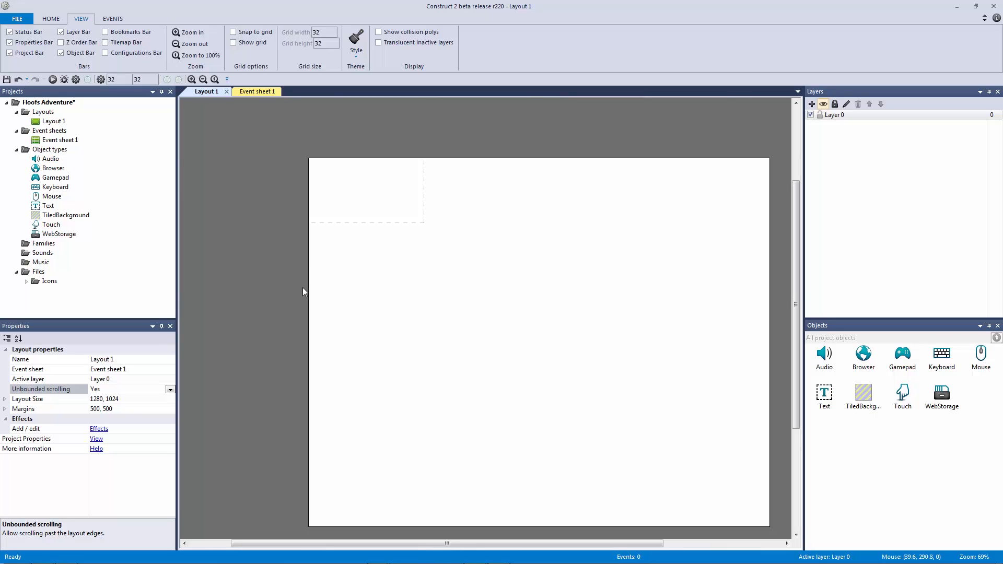
Set the size of Layout 1 to 2560 pixels wide and 1440 pixels high
{"action": "left_click", "coordinate": [5, 399]}
{"action": "left_click", "coordinate": [114, 408]}
{"action": "type", "text": "2560"}
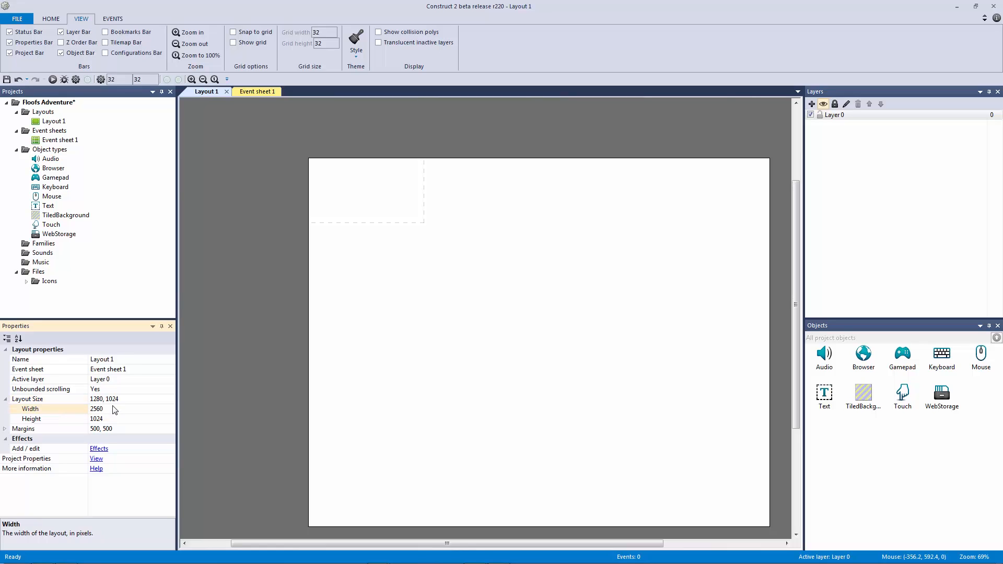
{"action": "key", "text": "Tab"}
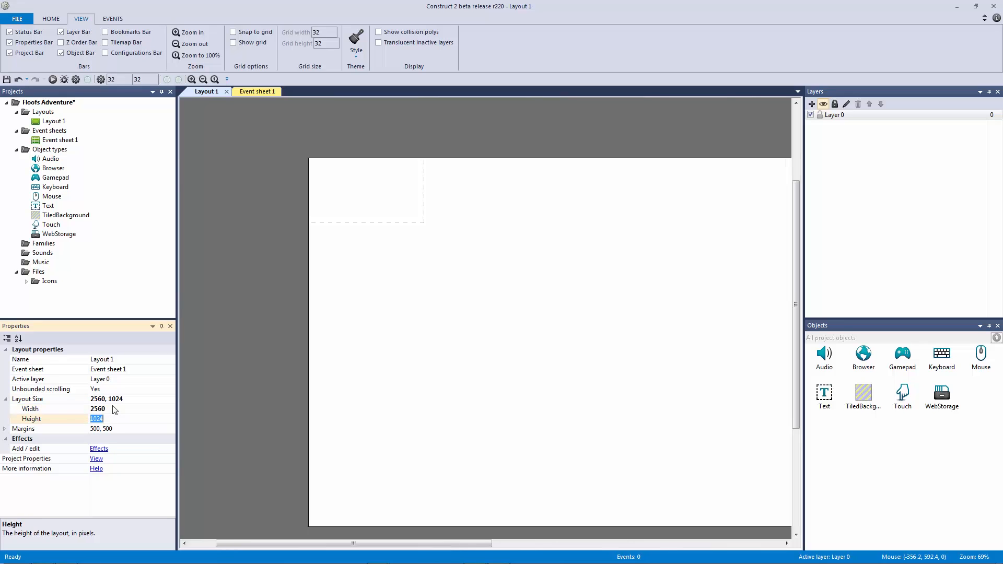
{"action": "type", "text": "1440"}
{"action": "key", "text": "Return"}
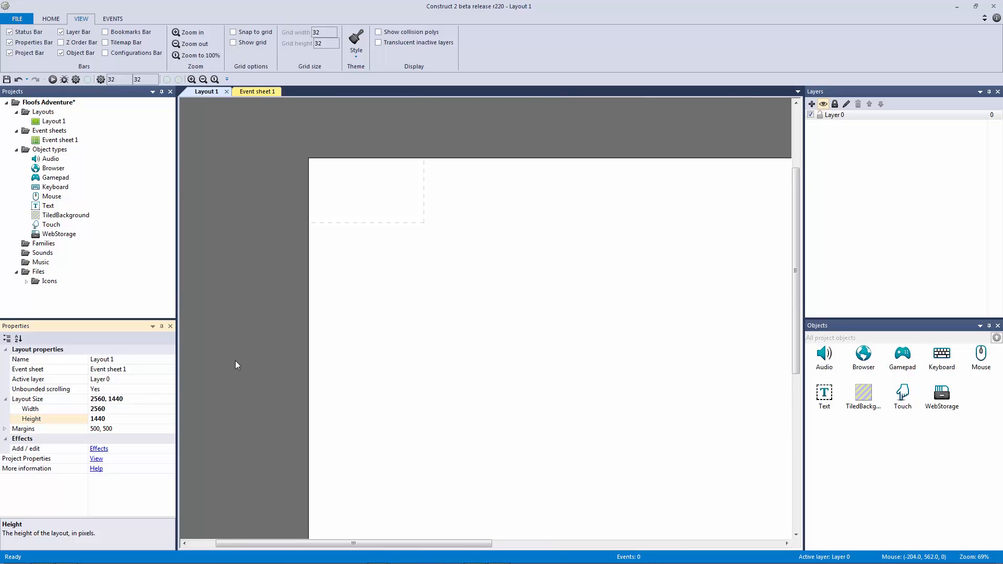
{"action": "left_click", "coordinate": [205, 411]}
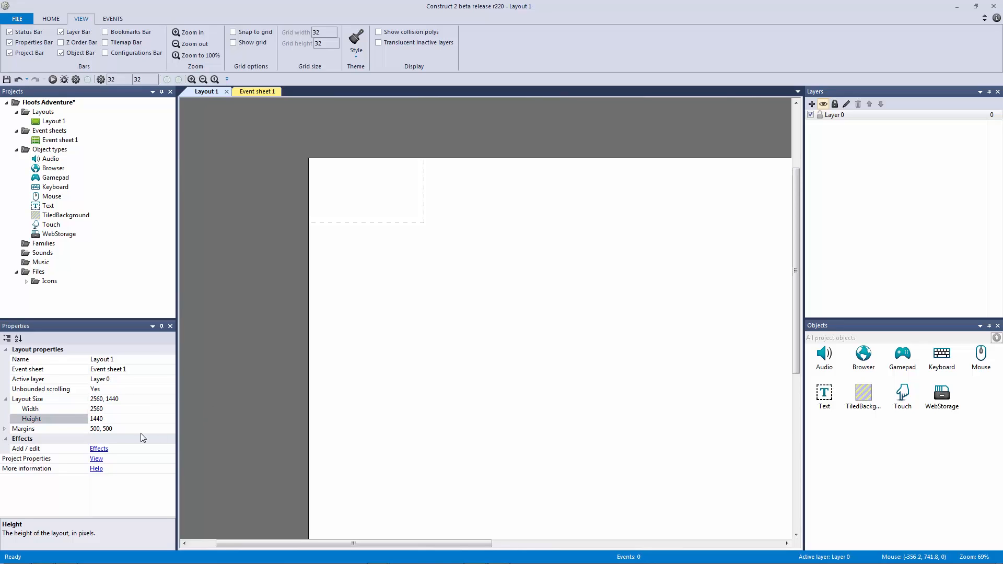
Set both the width and the height of Layout 1's margins to 2000 pixels
{"action": "left_click", "coordinate": [4, 429]}
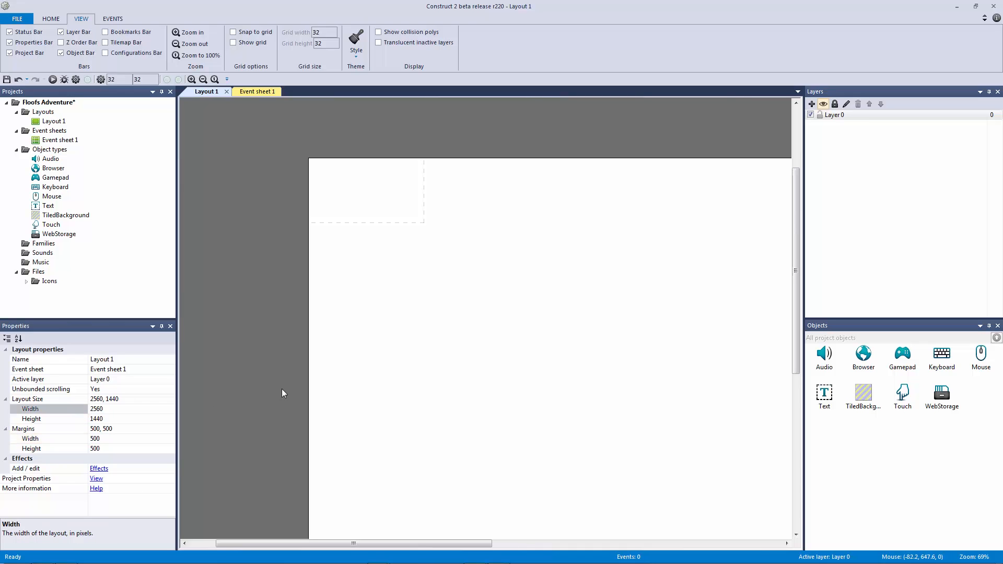
{"action": "scroll", "coordinate": [295, 383], "scroll_direction": "down", "scroll_amount": 2, "text": "ctrl"}
{"action": "scroll", "coordinate": [295, 384], "scroll_direction": "down", "scroll_amount": 3, "text": "ctrl"}
{"action": "scroll", "coordinate": [264, 364], "scroll_direction": "up", "scroll_amount": 3, "text": "ctrl"}
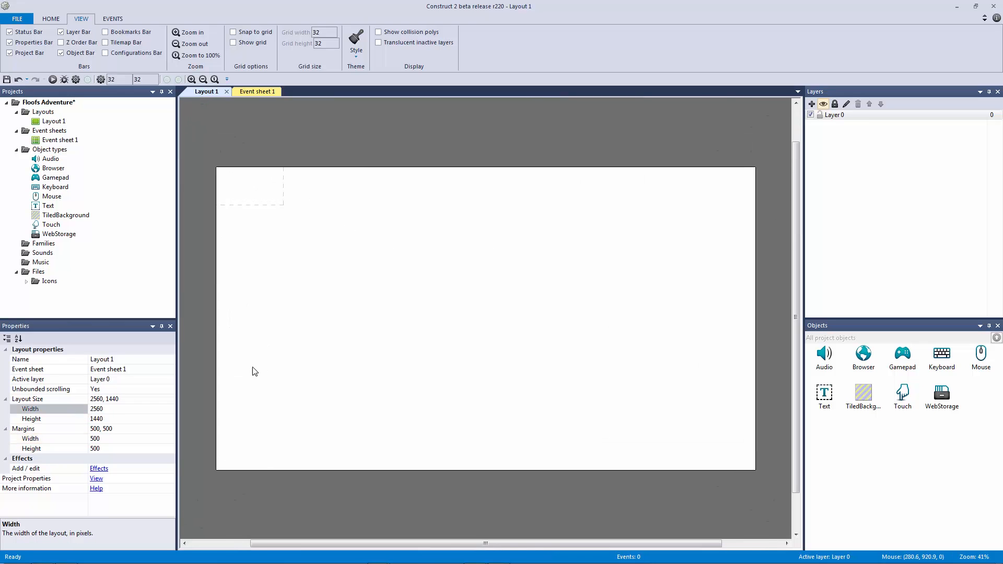
{"action": "left_click", "coordinate": [95, 439]}
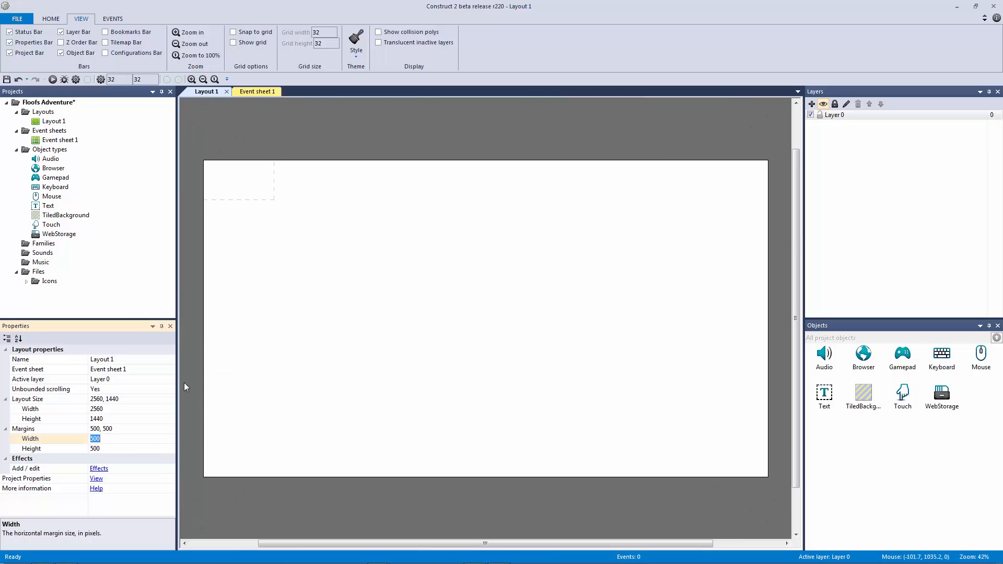
{"action": "type", "text": "2000"}
{"action": "key", "text": "Tab"}
{"action": "type", "text": "200"}
{"action": "key", "text": "Return"}
{"action": "left_click", "coordinate": [149, 448]}
{"action": "left_click", "coordinate": [156, 448]}
{"action": "key", "text": "Return"}
{"action": "left_click", "coordinate": [301, 359]}
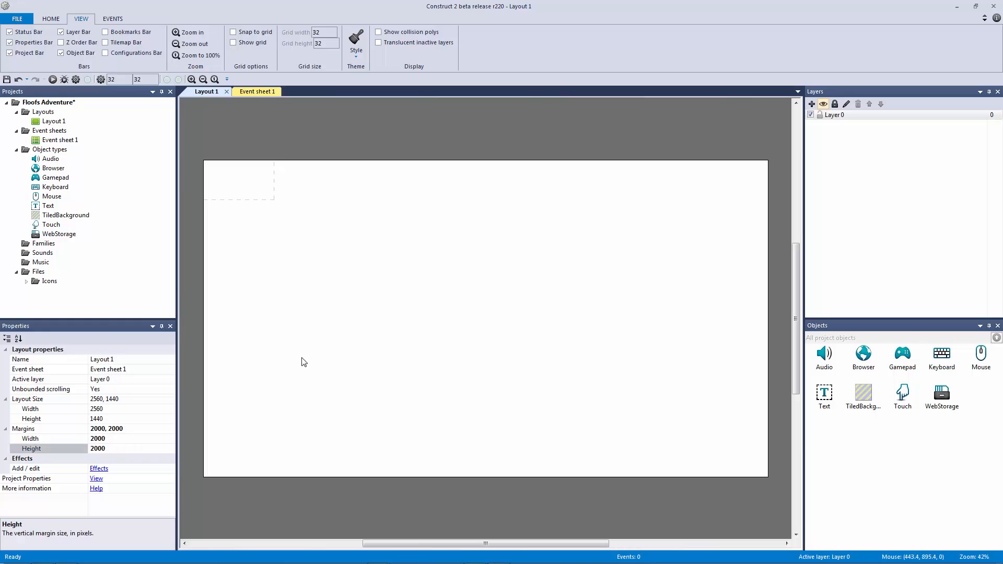
Set the project's window size to 640 pixels wide and 360 pixels high in the project properties
{"action": "left_click_drag", "start_coordinate": [199, 157], "coordinate": [294, 222]}
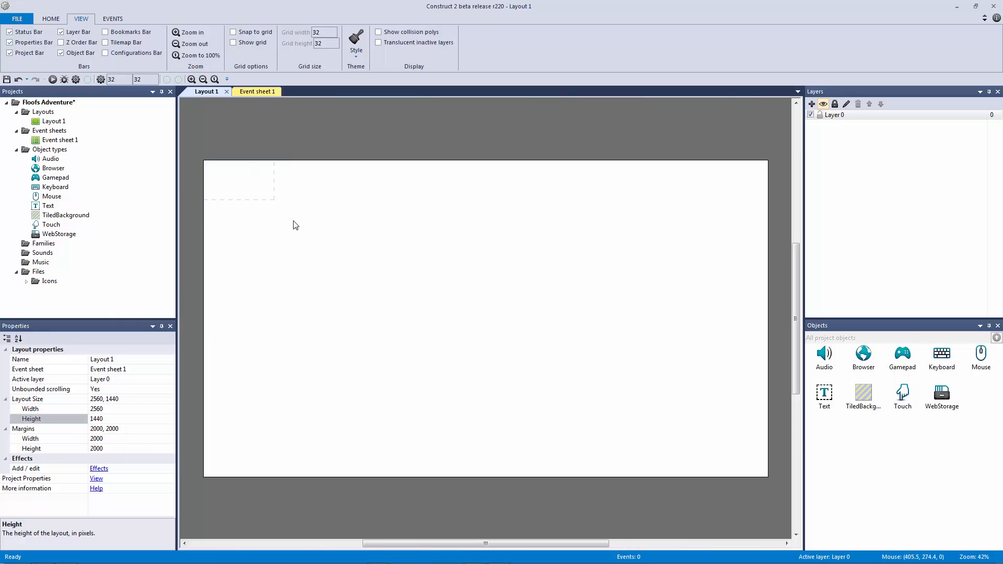
{"action": "left_click", "coordinate": [96, 479]}
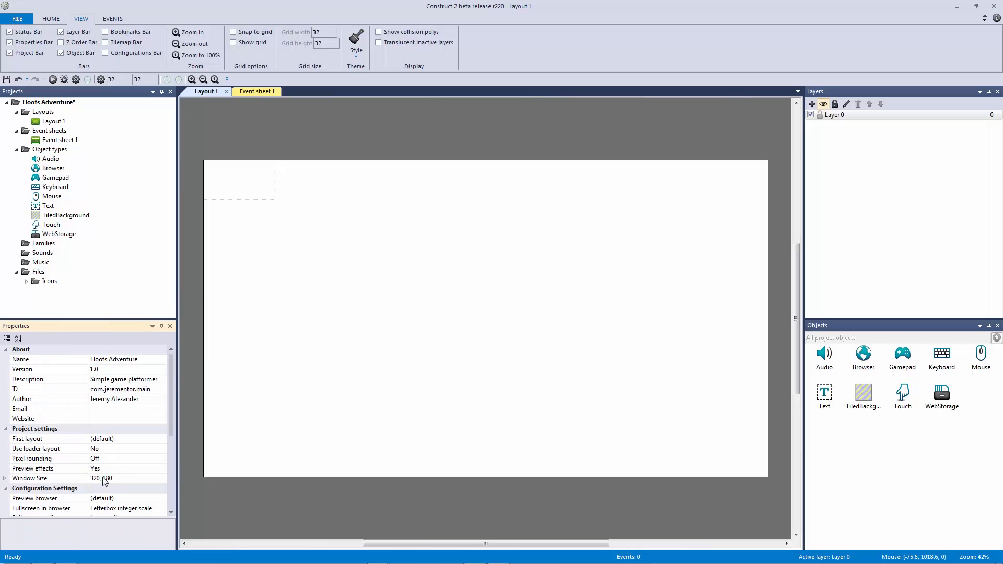
{"action": "scroll", "coordinate": [172, 400], "scroll_direction": "down", "scroll_amount": 3}
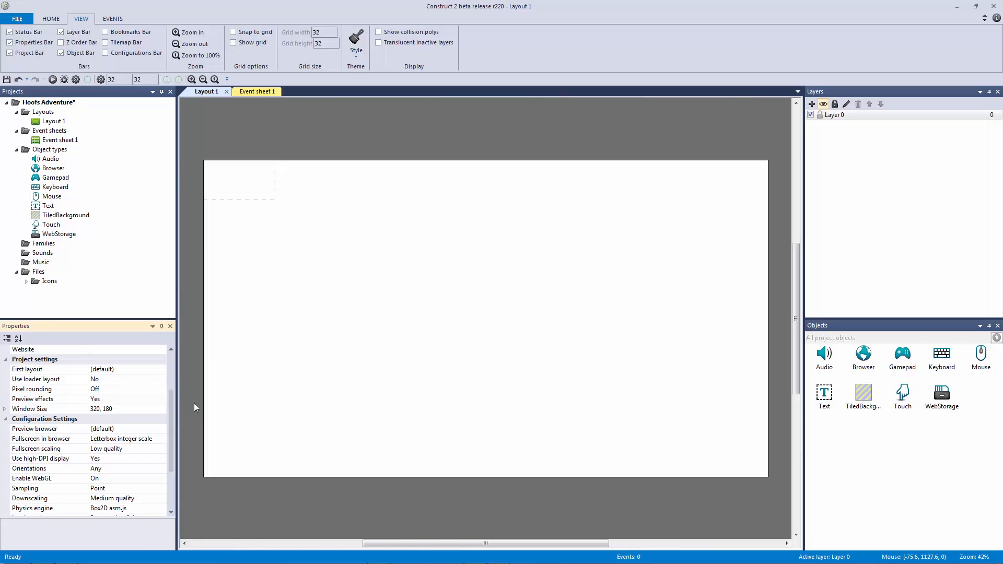
{"action": "left_click", "coordinate": [5, 409]}
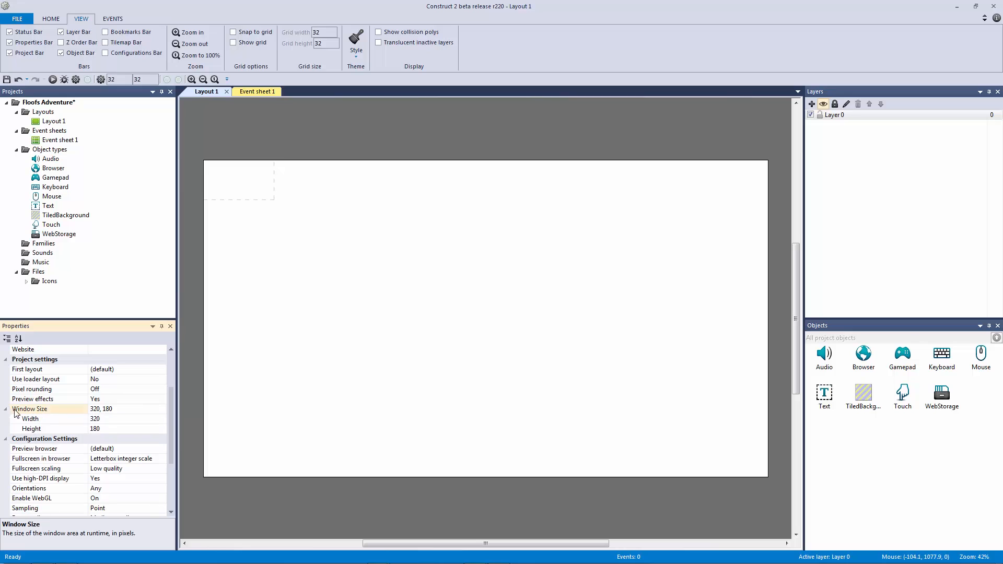
{"action": "left_click", "coordinate": [113, 419]}
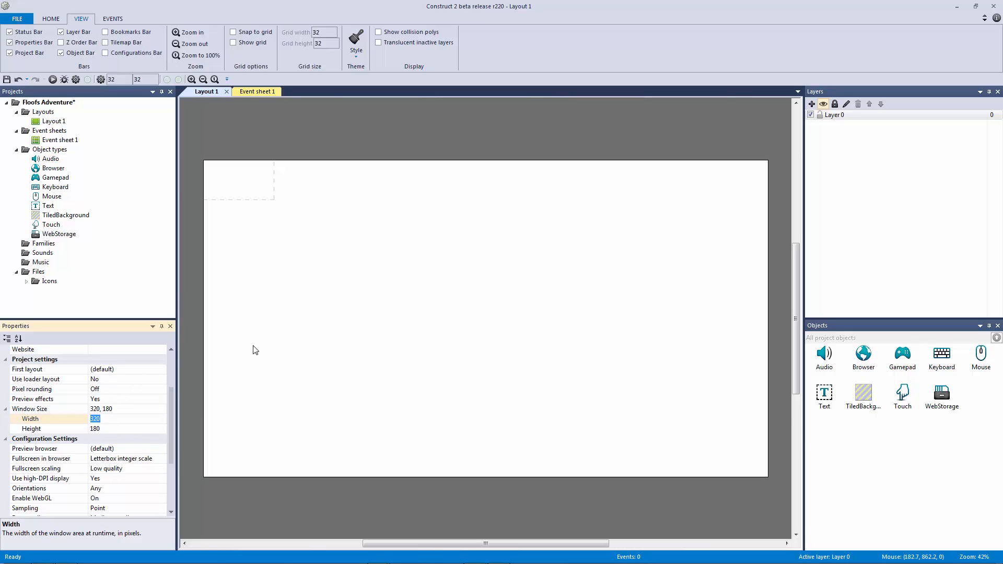
{"action": "type", "text": "640"}
{"action": "key", "text": "Tab"}
{"action": "type", "text": "3"}
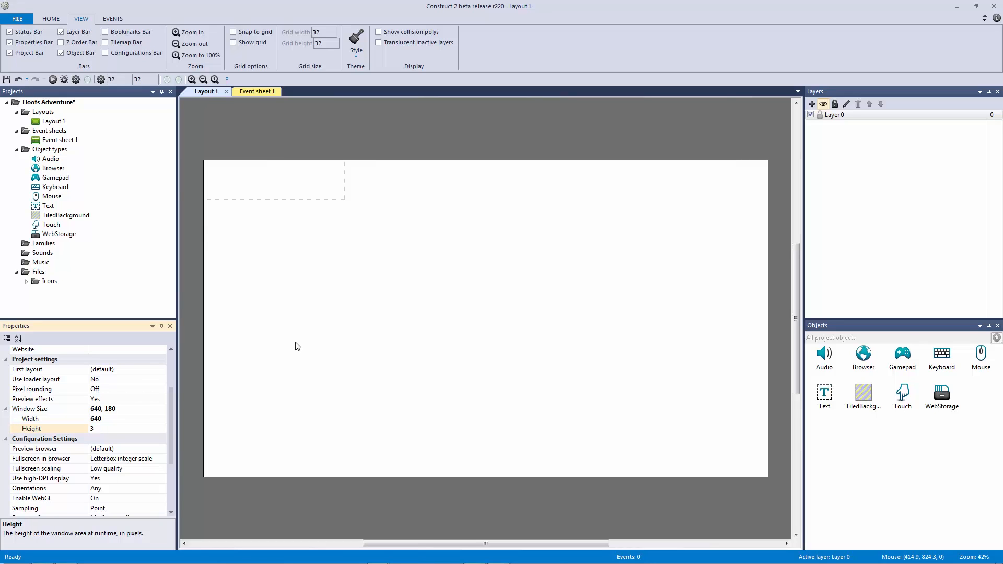
{"action": "key", "text": "Return"}
{"action": "left_click", "coordinate": [295, 341]}
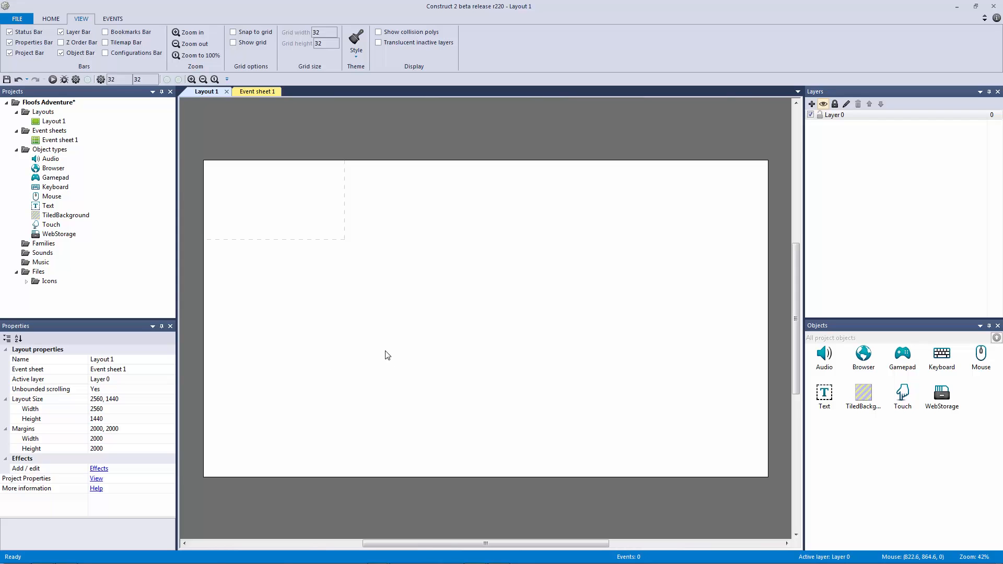
Save the project as FloofsAdventure, a compressed .capx project, in a new Capx folder inside FloofsAdventure_Assets
{"action": "key", "text": "ctrl+s"}
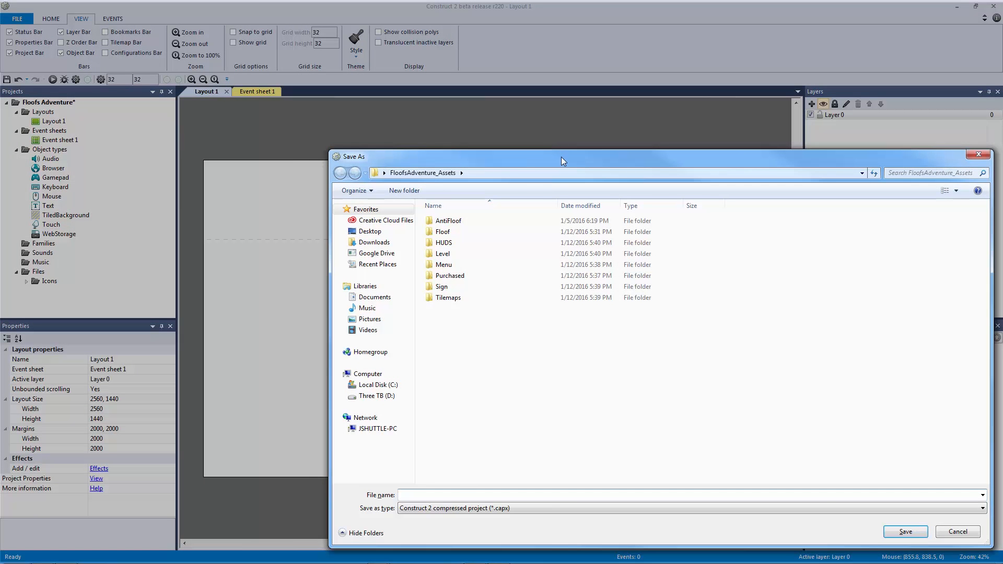
{"action": "left_click_drag", "start_coordinate": [871, 133], "coordinate": [453, 104]}
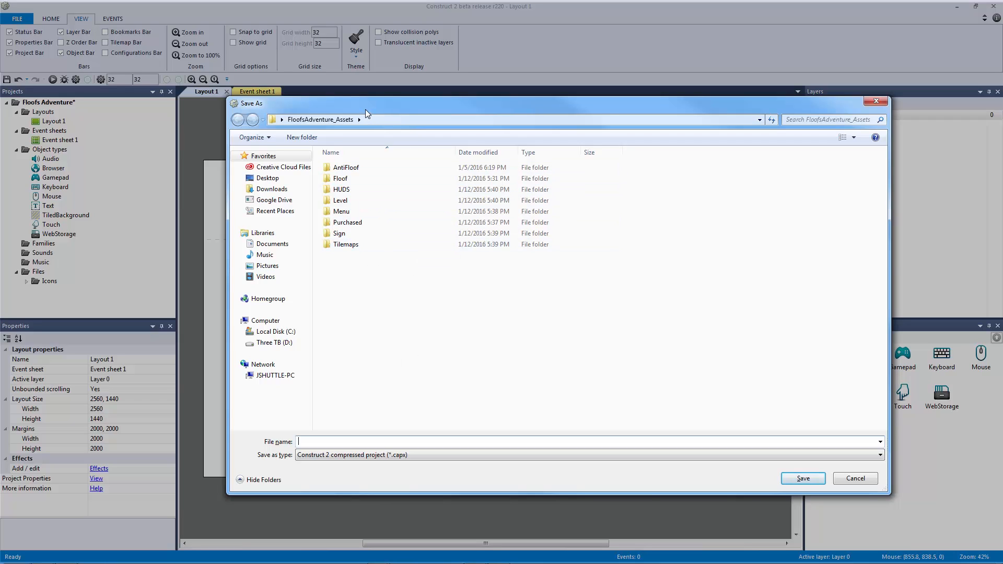
{"action": "right_click", "coordinate": [731, 320]}
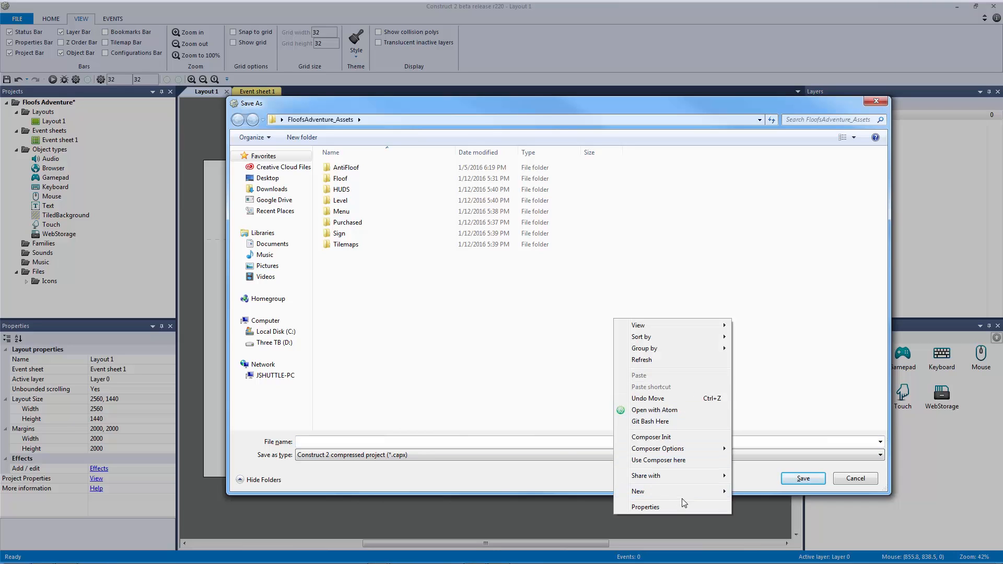
{"action": "mouse_move", "coordinate": [684, 493]}
{"action": "left_click", "coordinate": [590, 331]}
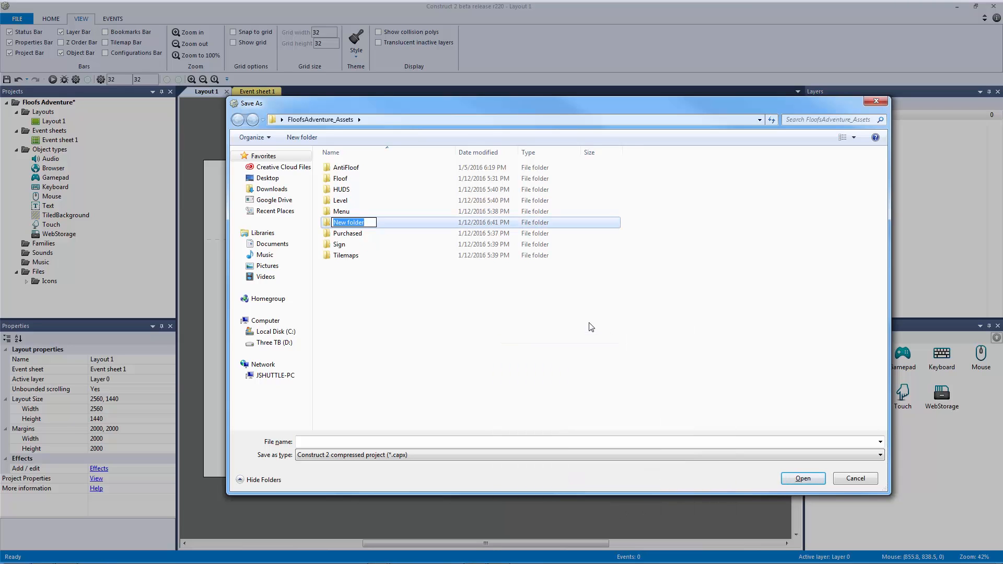
{"action": "type", "text": "Capx"}
{"action": "key", "text": "Return"}
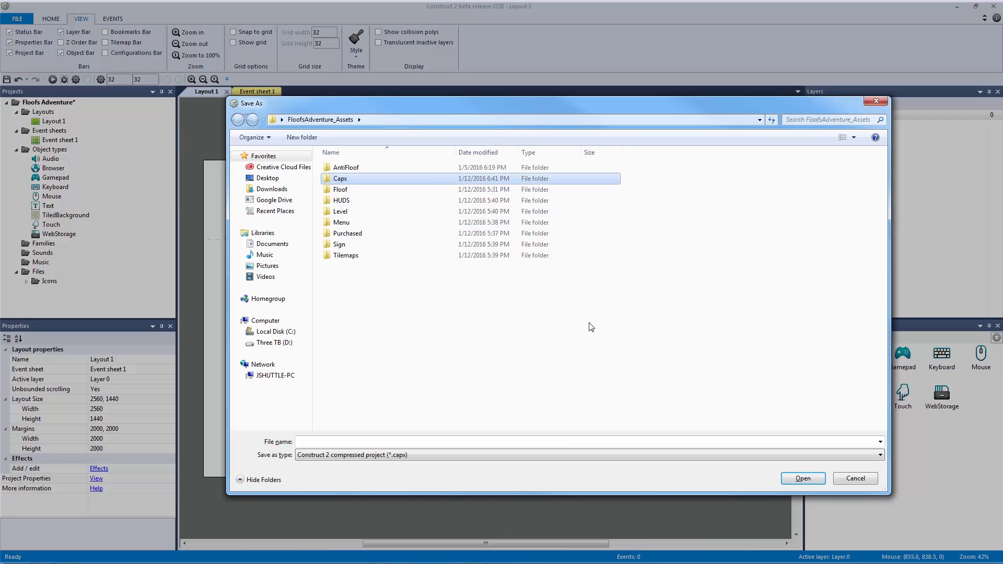
{"action": "double_click", "coordinate": [404, 178]}
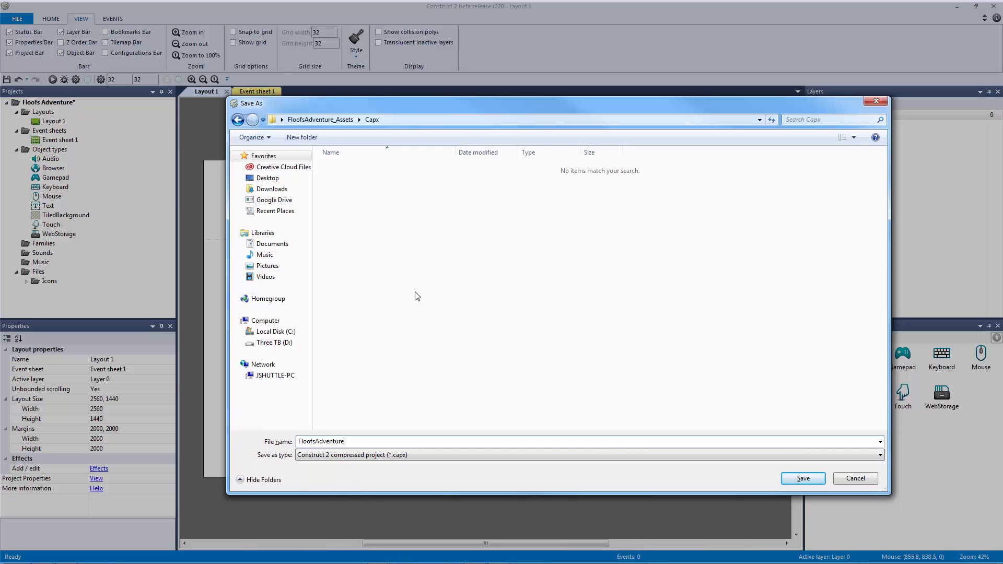
{"action": "key", "text": "Return"}
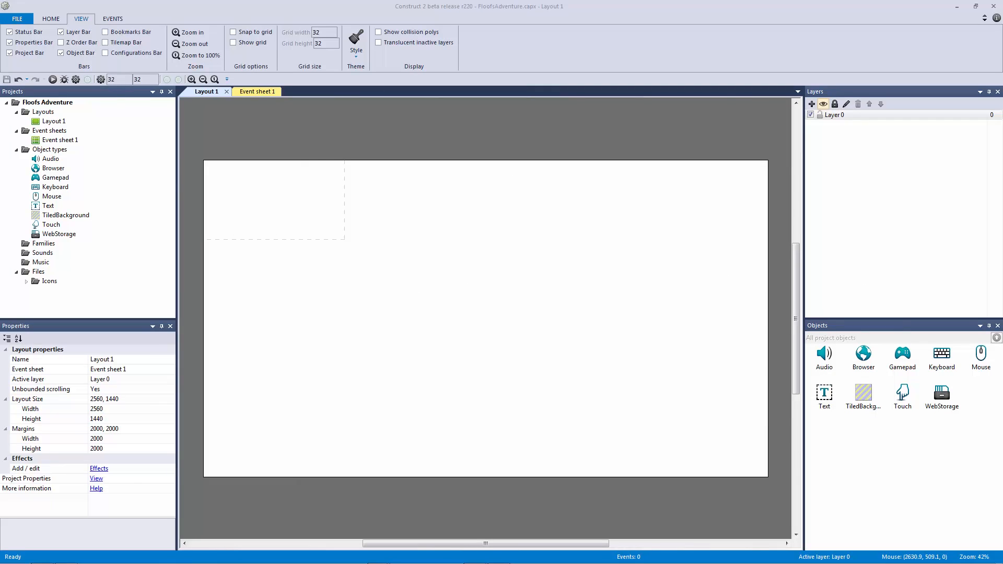
Switch to the FloofsAdventure_Assets folder in Windows Explorer and check its subfolders, including Capx
{"action": "left_click_drag", "start_coordinate": [1002, 121], "coordinate": [391, 98]}
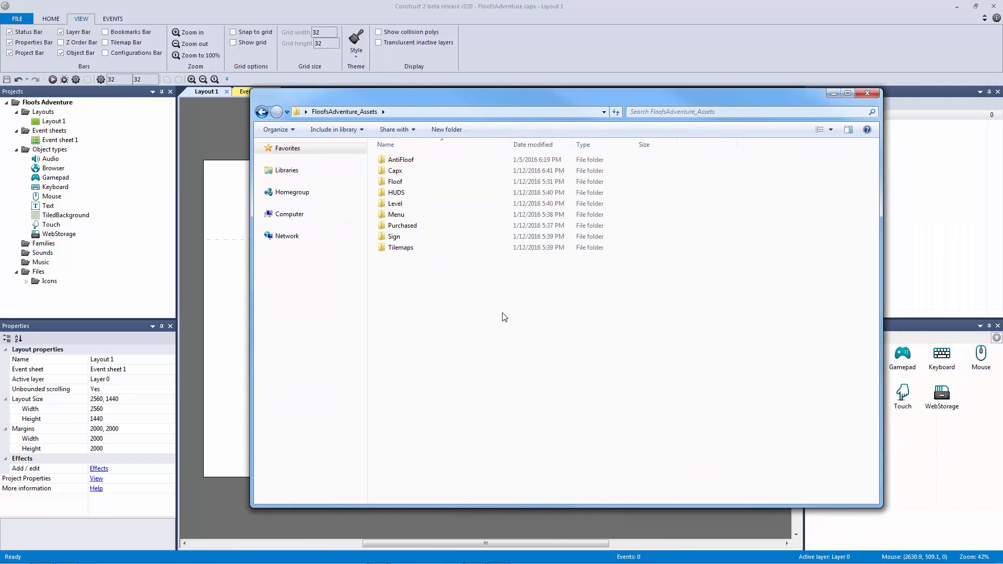
{"action": "left_click", "coordinate": [412, 225]}
{"action": "left_click", "coordinate": [448, 292]}
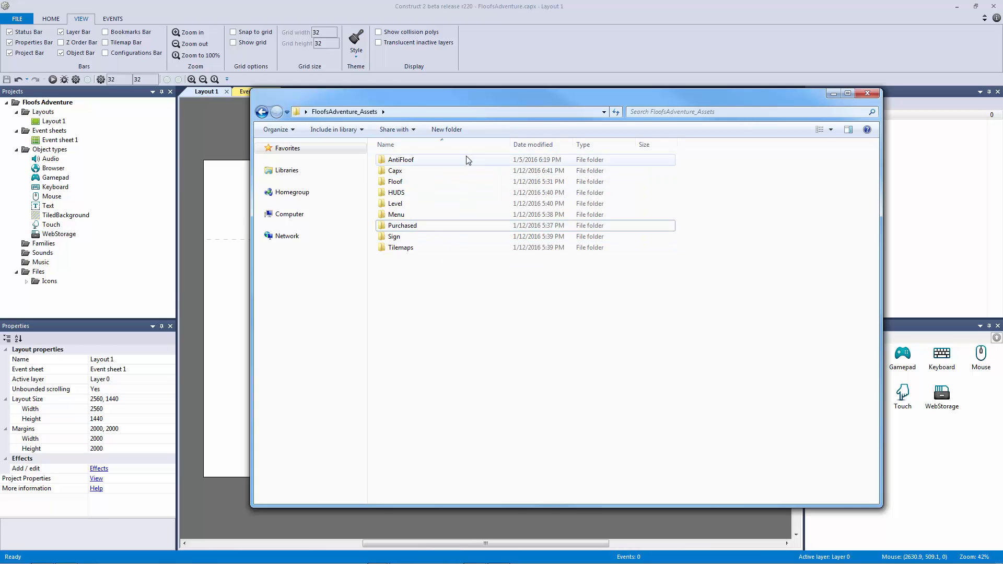
{"action": "double_click", "coordinate": [449, 176]}
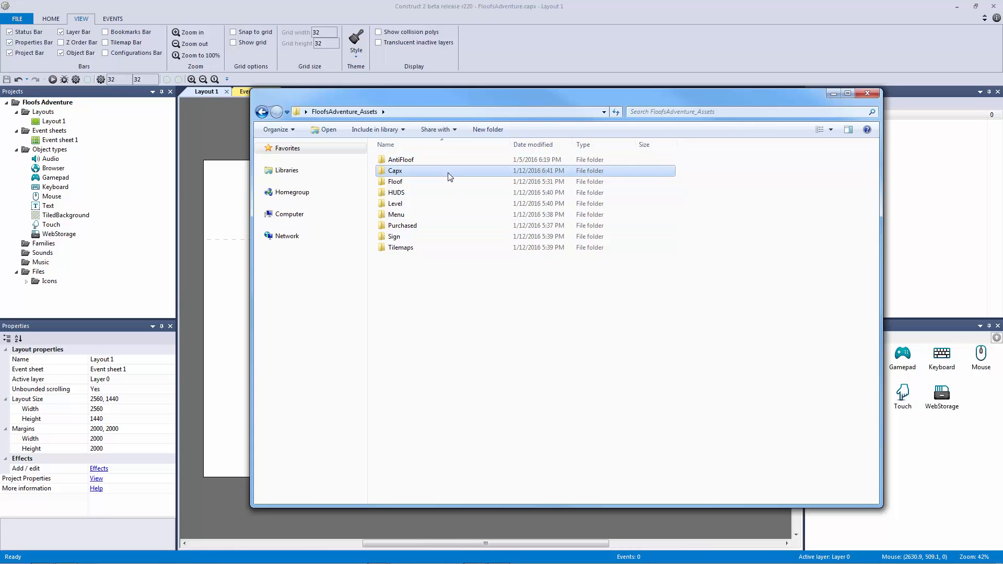
{"action": "left_click", "coordinate": [413, 160]}
{"action": "left_click", "coordinate": [346, 112]}
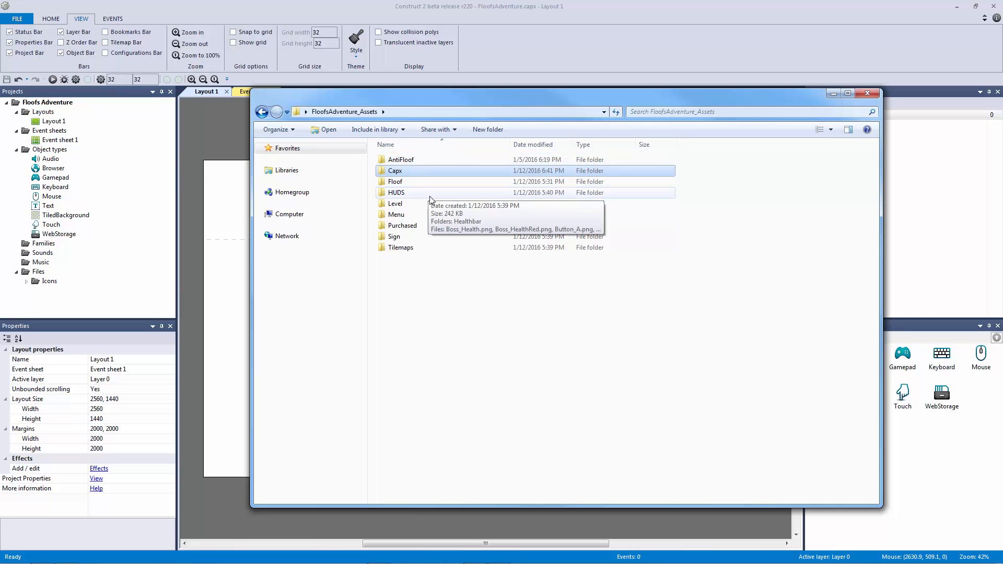
Look through the sprite images in the AntiFloof and Floof folders
{"action": "double_click", "coordinate": [418, 160]}
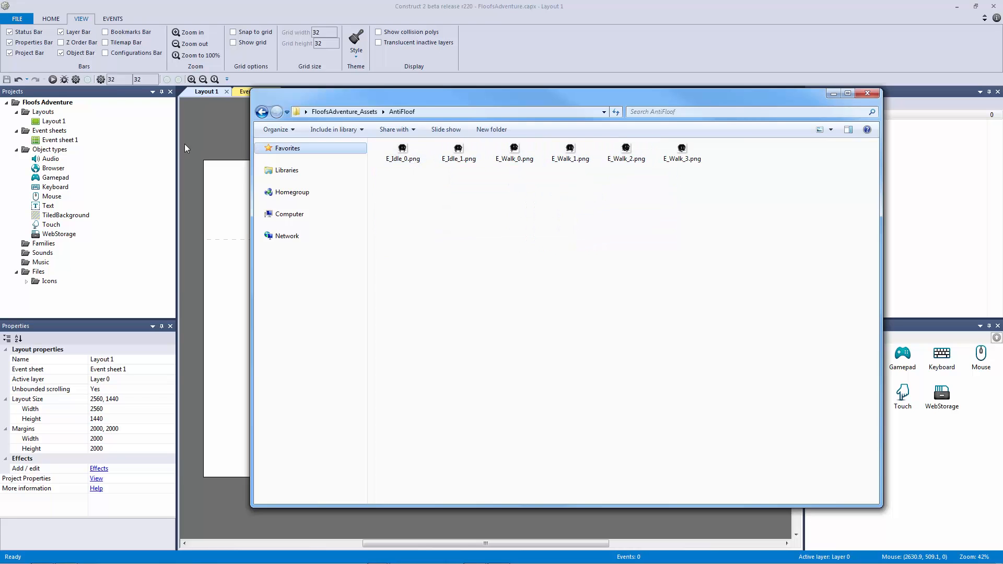
{"action": "left_click", "coordinate": [337, 111]}
{"action": "left_click", "coordinate": [417, 185]}
{"action": "double_click", "coordinate": [419, 189]}
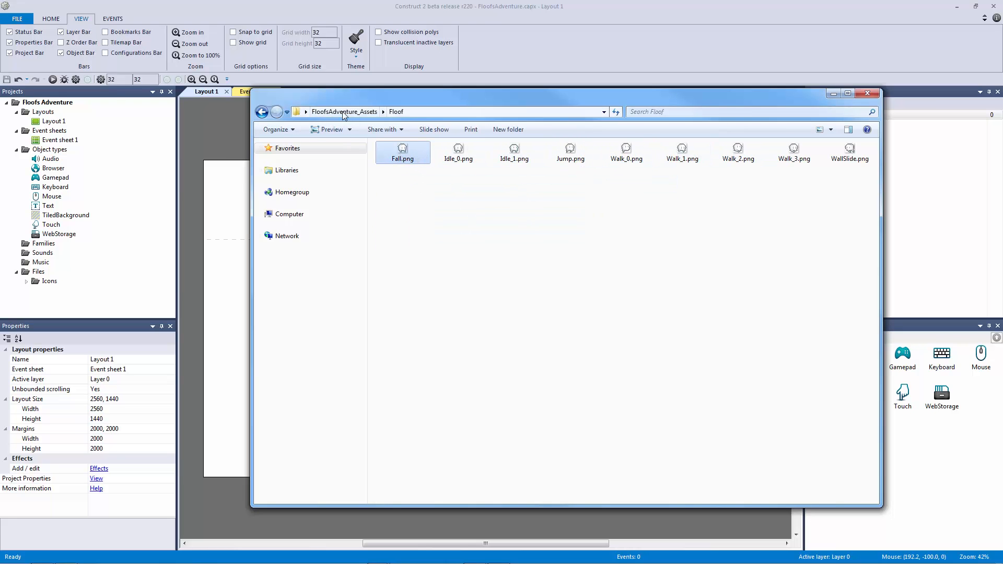
{"action": "left_click", "coordinate": [359, 113]}
{"action": "double_click", "coordinate": [419, 162]}
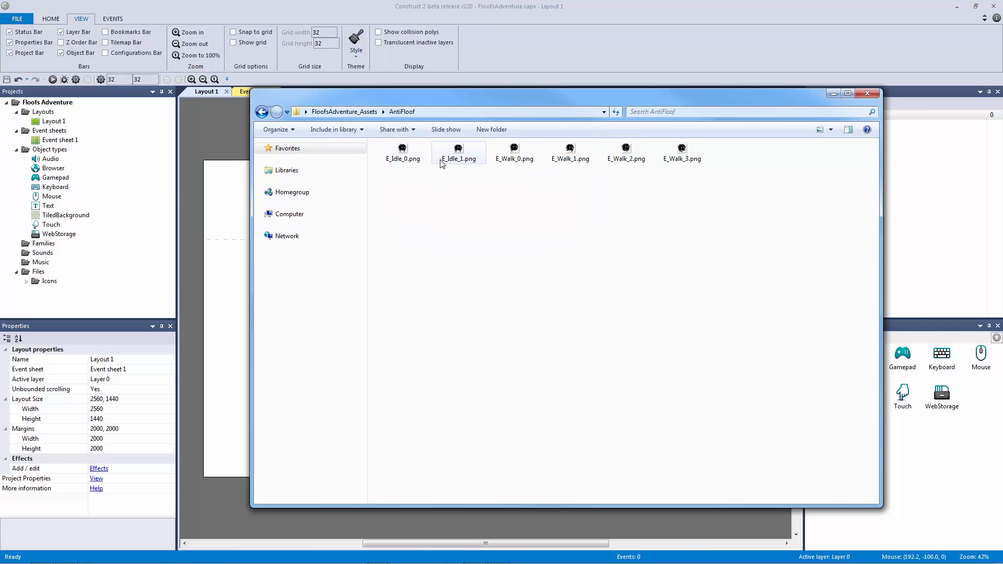
{"action": "left_click", "coordinate": [358, 114]}
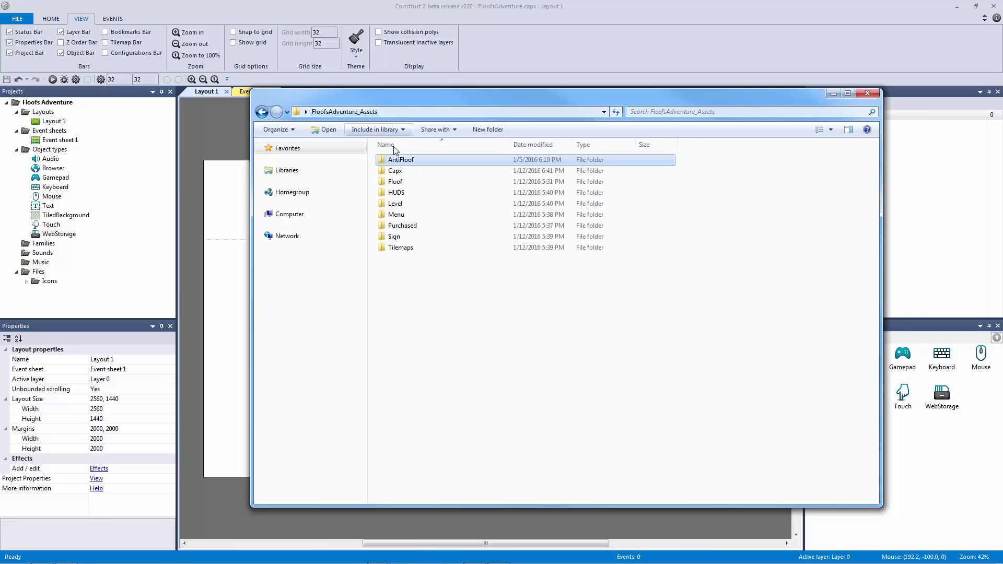
Examine the fall, idle, jump and walk frames in the Floof folder
{"action": "double_click", "coordinate": [417, 181]}
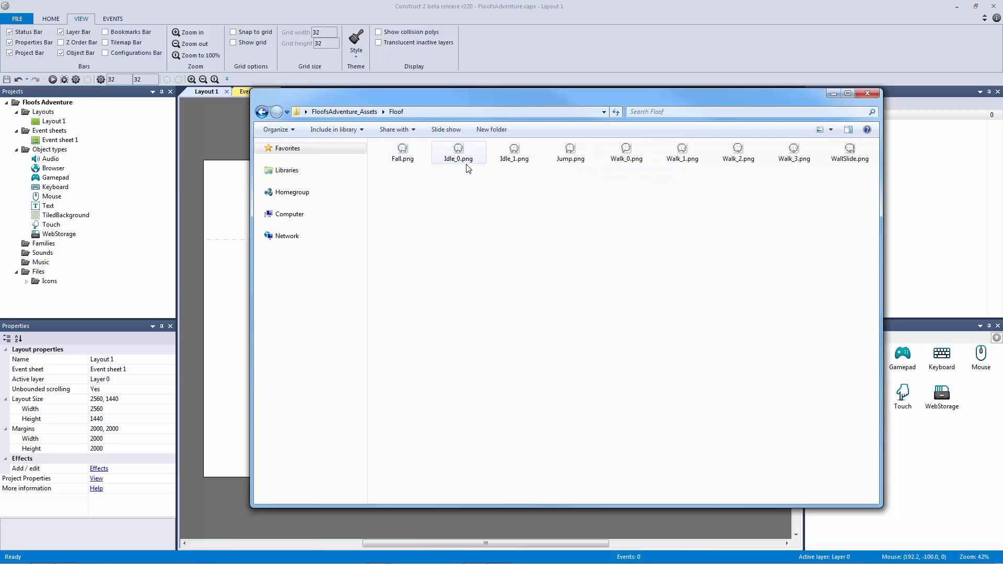
{"action": "left_click", "coordinate": [405, 157]}
{"action": "left_click", "coordinate": [455, 156]}
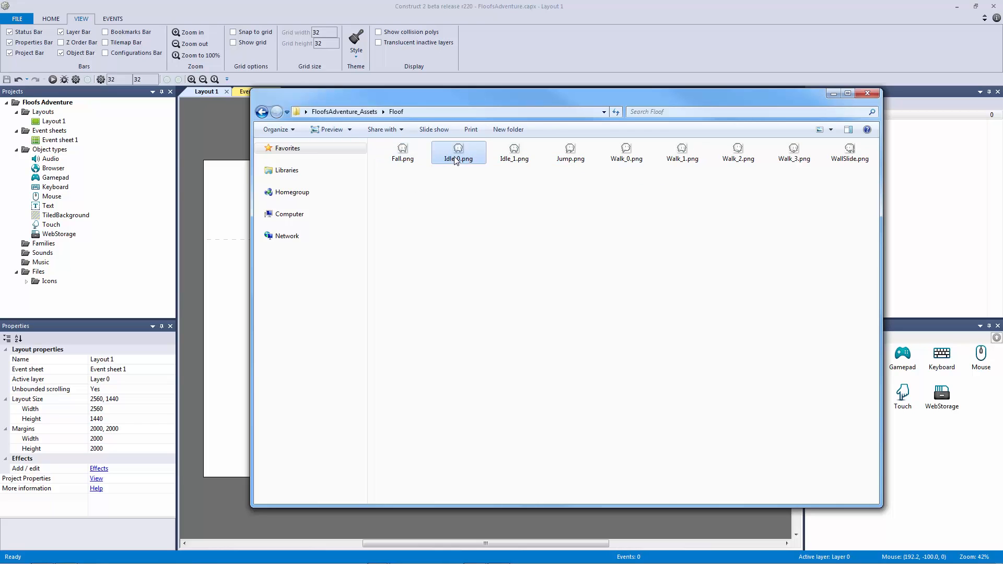
{"action": "left_click", "coordinate": [509, 154]}
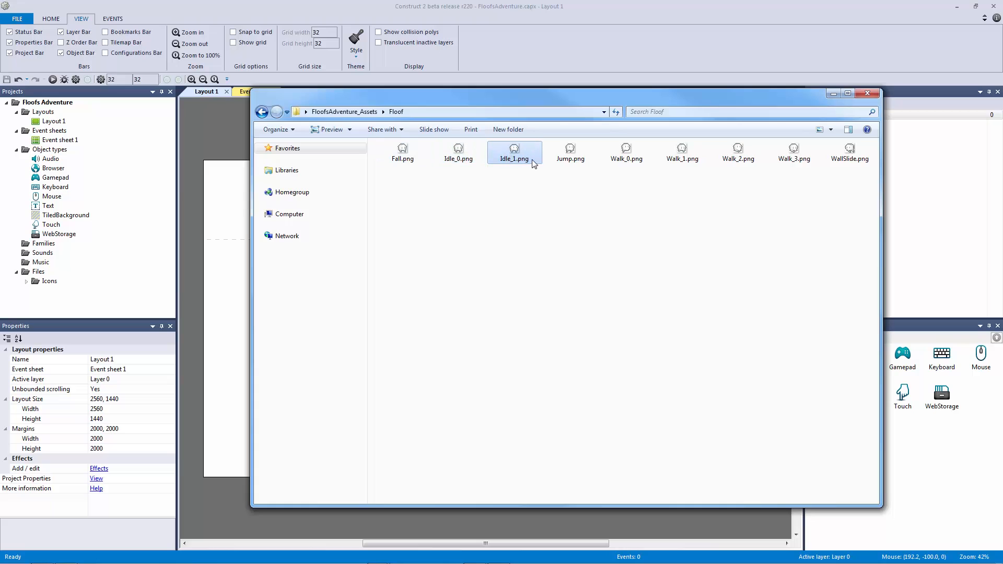
{"action": "left_click", "coordinate": [570, 156]}
{"action": "left_click", "coordinate": [634, 159]}
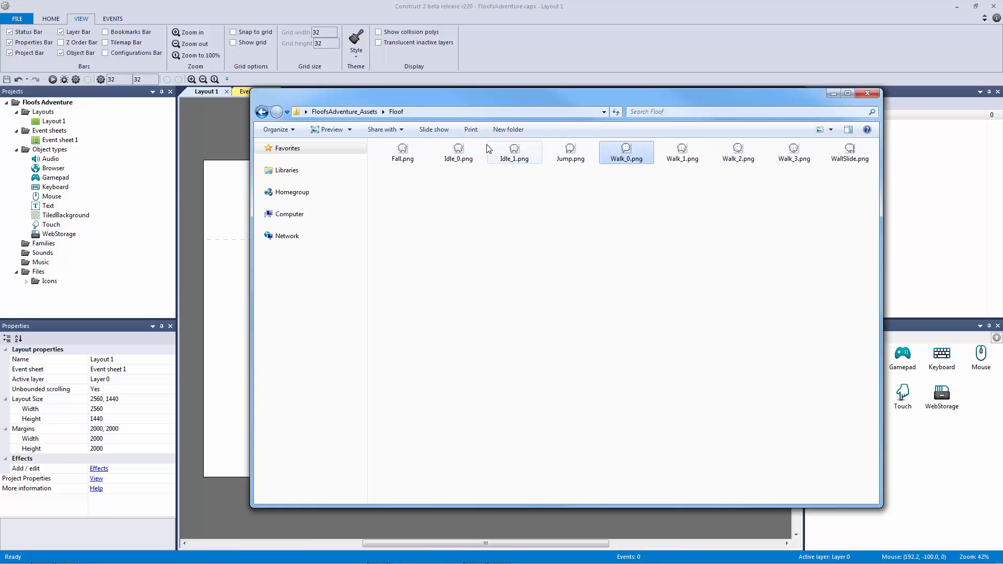
{"action": "left_click", "coordinate": [793, 154]}
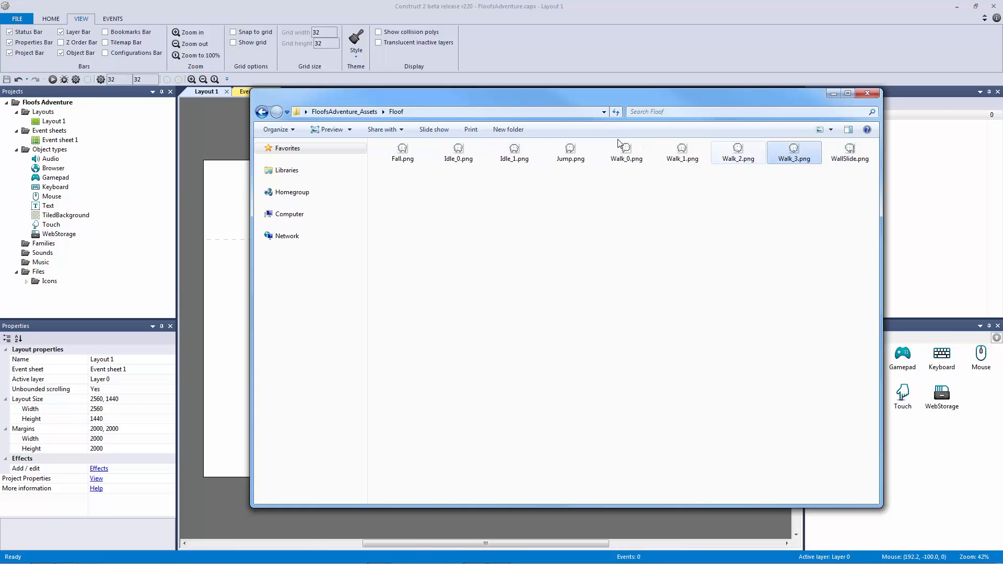
Examine the enemy's idle and walk frames in the AntiFloof folder
{"action": "left_click", "coordinate": [345, 111]}
{"action": "double_click", "coordinate": [417, 159]}
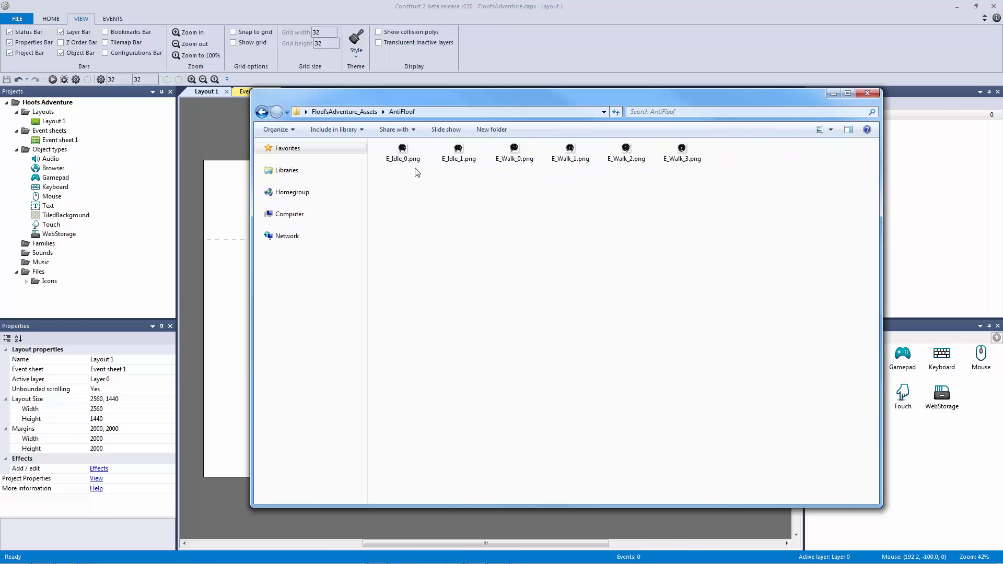
{"action": "left_click", "coordinate": [405, 157]}
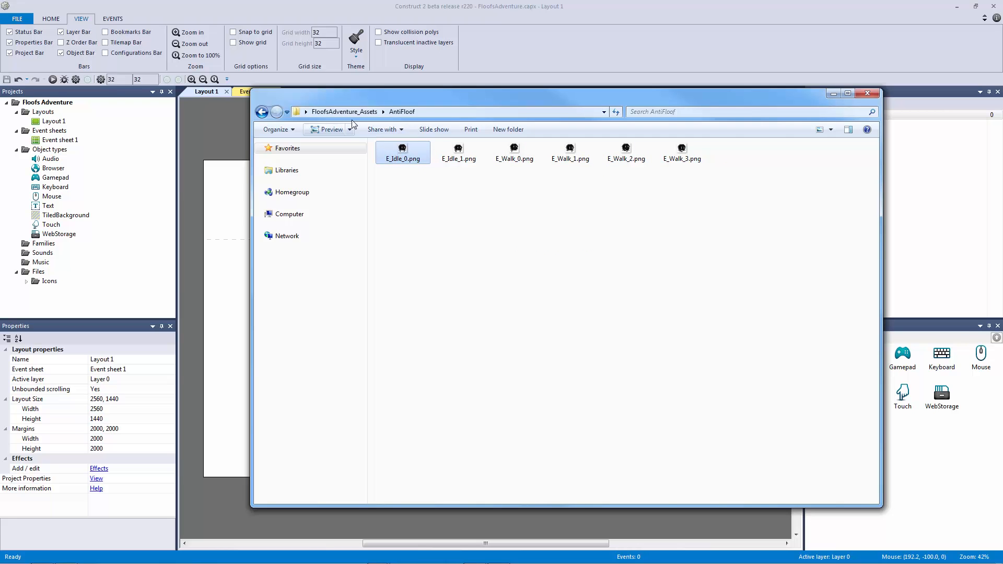
{"action": "left_click_drag", "start_coordinate": [750, 195], "coordinate": [517, 152]}
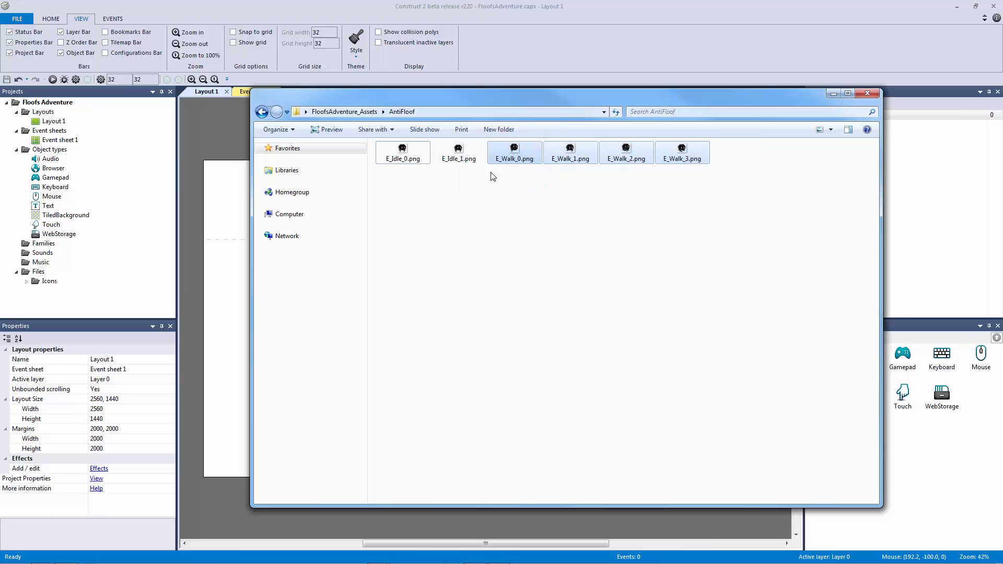
{"action": "left_click", "coordinate": [460, 180]}
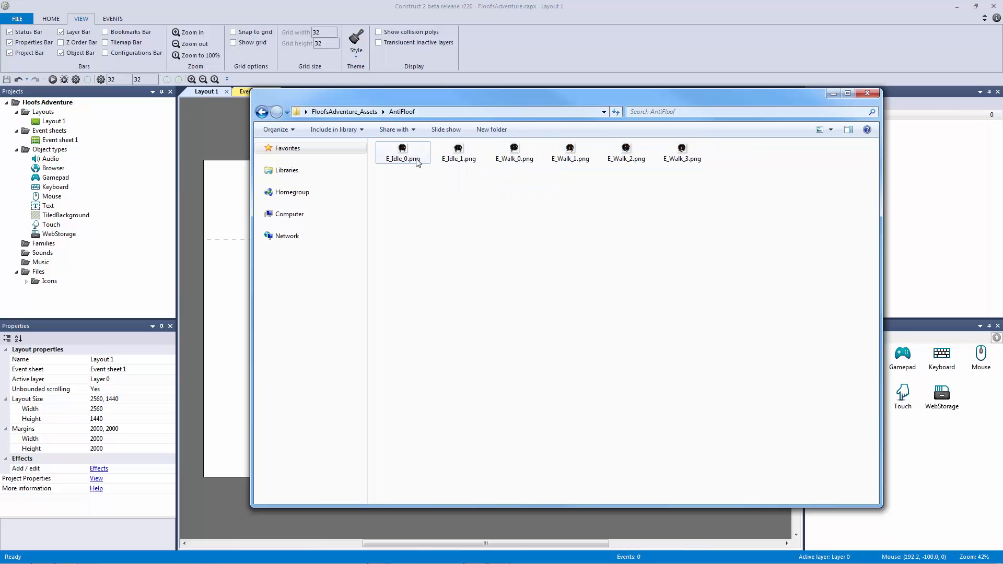
Examine the images in the HUDS folder, including the Healthbar frames and the two boss health bars
{"action": "left_click", "coordinate": [365, 113]}
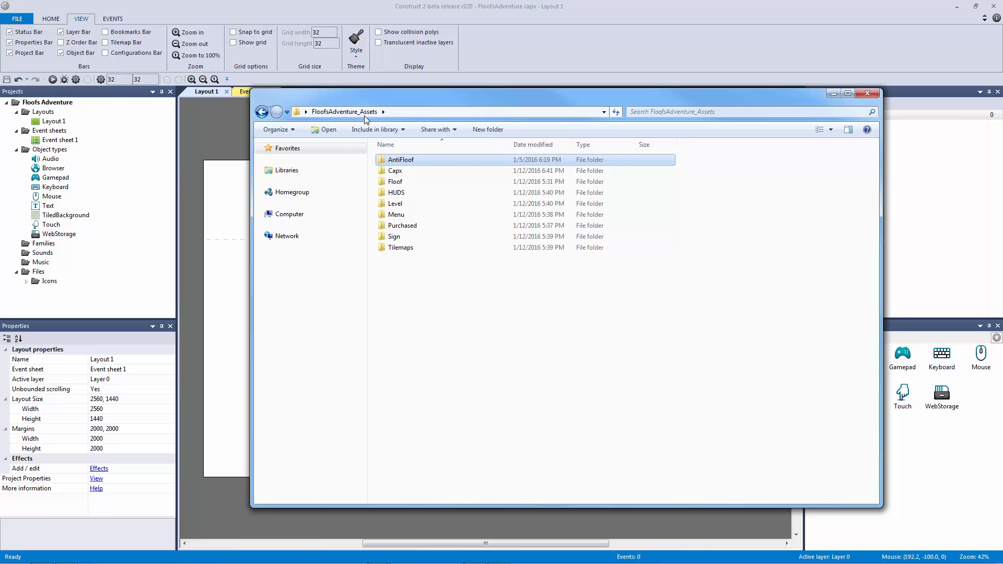
{"action": "double_click", "coordinate": [425, 192]}
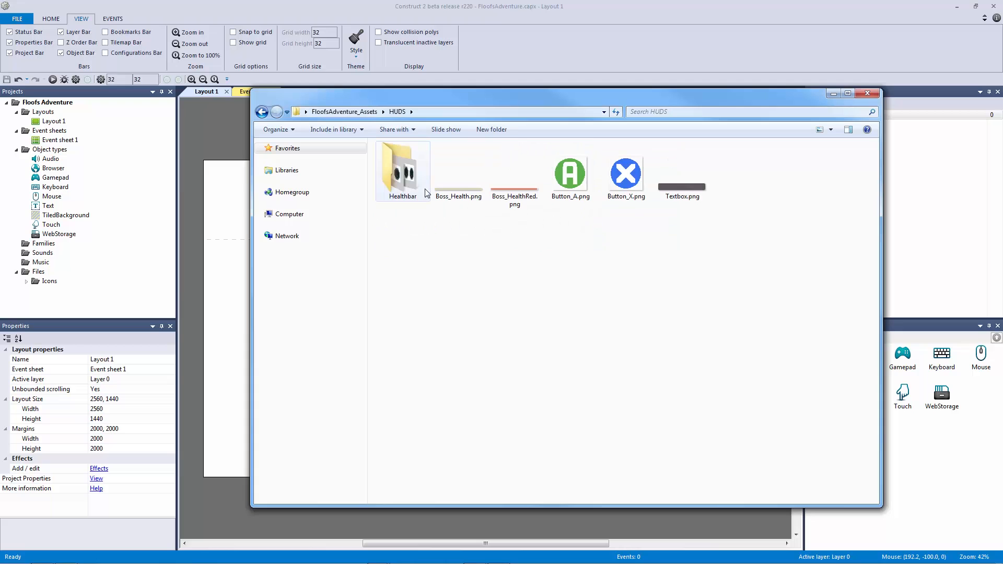
{"action": "double_click", "coordinate": [413, 191]}
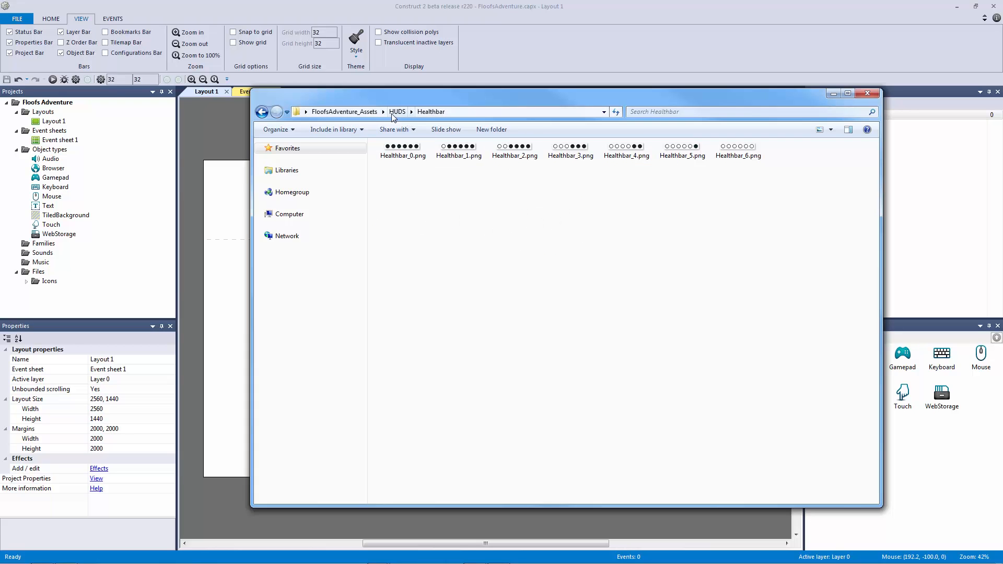
{"action": "key", "text": "BackSpace"}
{"action": "left_click_drag", "start_coordinate": [525, 222], "coordinate": [453, 180]}
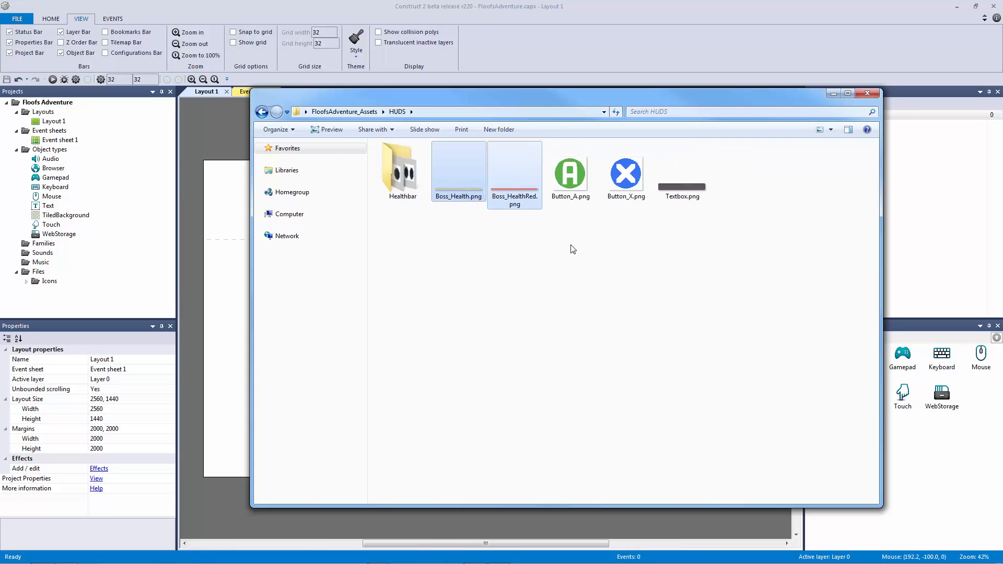
Examine the Button_A, Button_X and Textbox images in the HUDS folder
{"action": "left_click", "coordinate": [578, 196]}
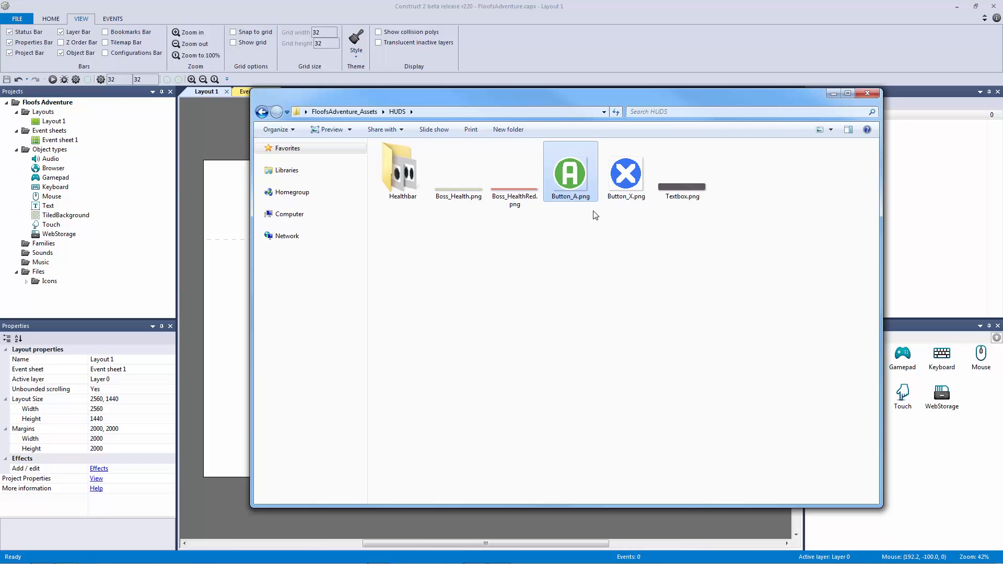
{"action": "left_click", "coordinate": [568, 233]}
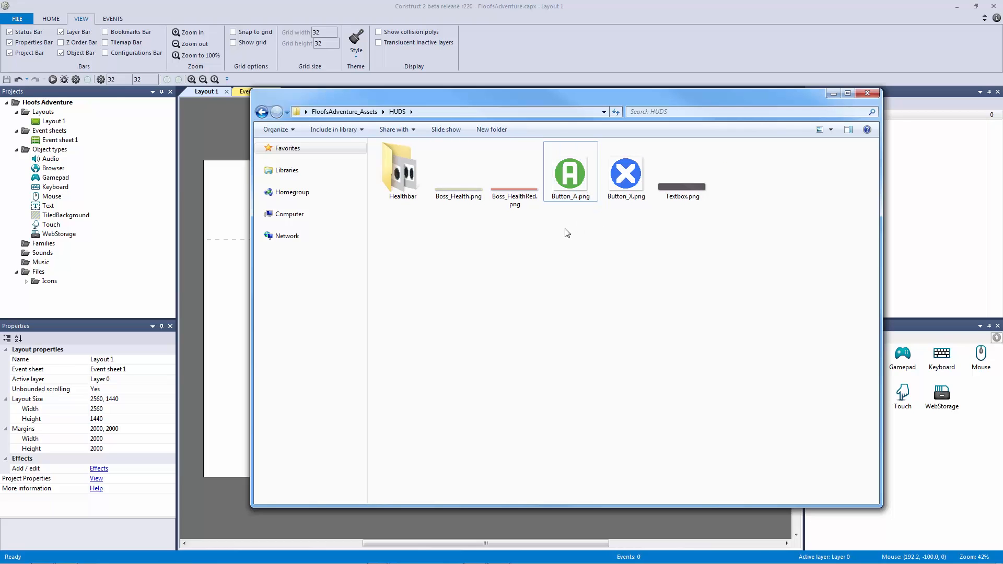
{"action": "left_click_drag", "start_coordinate": [631, 235], "coordinate": [569, 176]}
{"action": "left_click", "coordinate": [619, 224]}
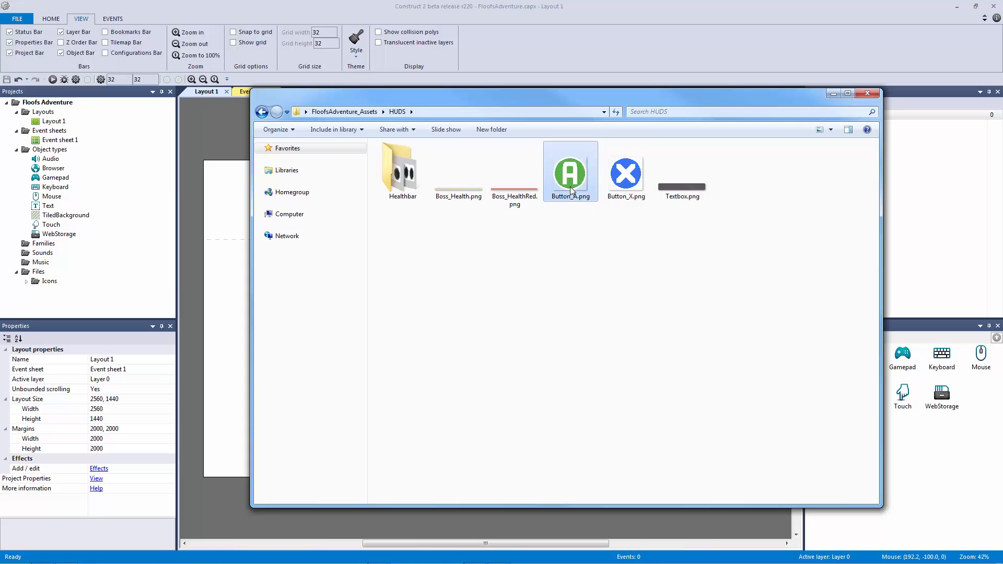
{"action": "left_click", "coordinate": [629, 189]}
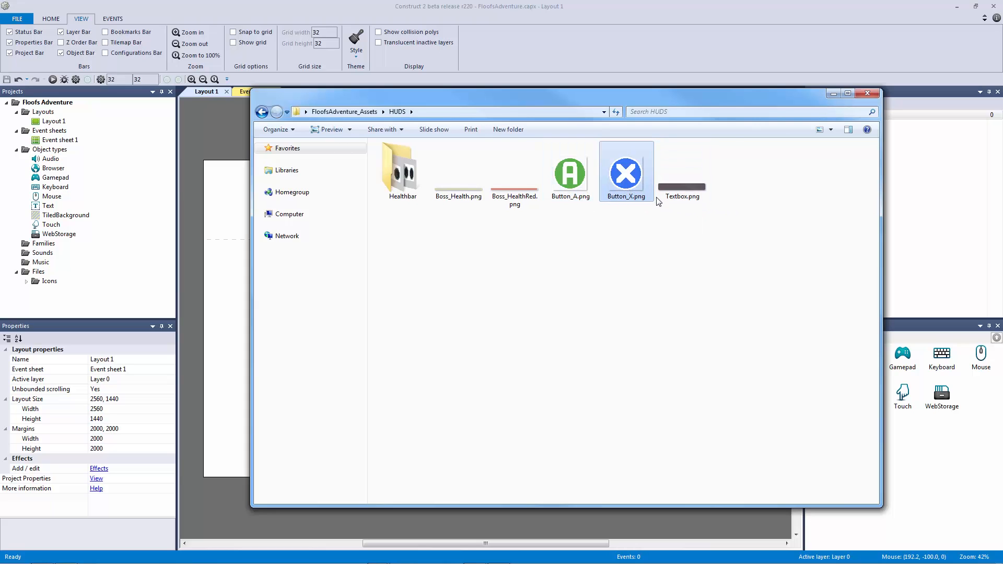
{"action": "mouse_move", "coordinate": [702, 267]}
{"action": "left_mouse_down"}
{"action": "mouse_move", "coordinate": [472, 174]}
{"action": "mouse_move", "coordinate": [400, 158]}
{"action": "mouse_move", "coordinate": [472, 267]}
{"action": "left_mouse_up"}
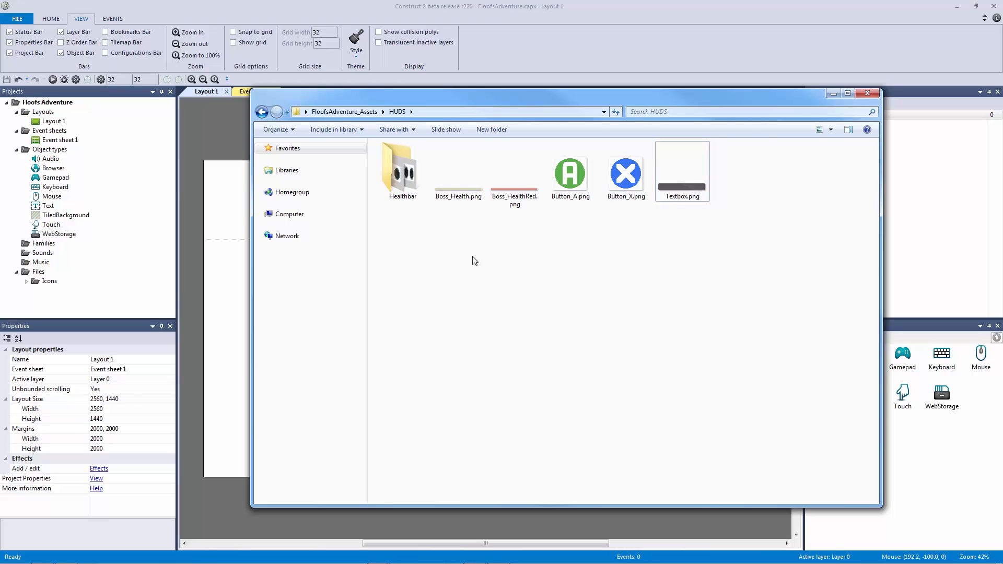
Open the Level folder in FloofsAdventure_Assets and compare the Arrow_Ceil and Arrow_Floor images
{"action": "left_click", "coordinate": [344, 112]}
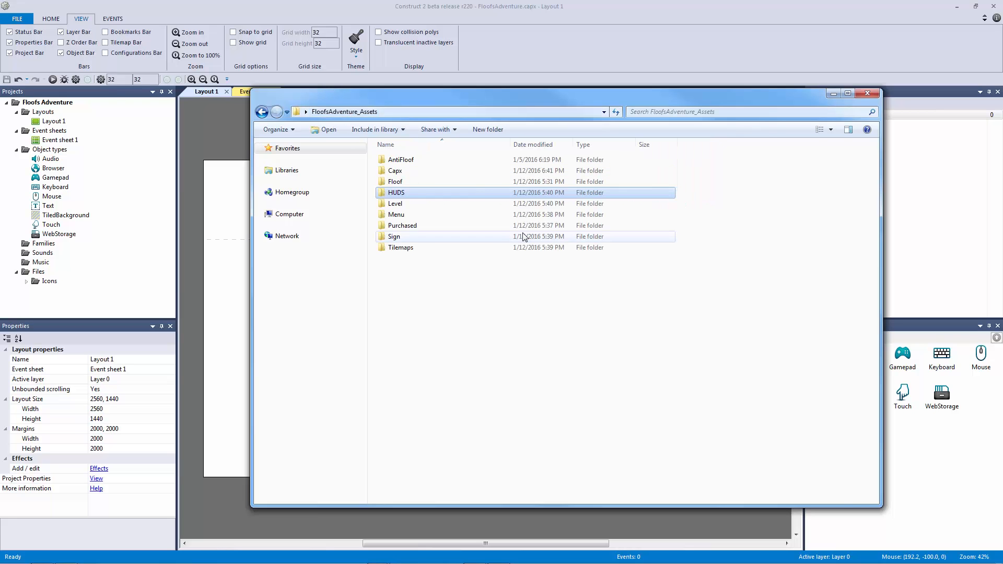
{"action": "double_click", "coordinate": [423, 204]}
{"action": "left_click_drag", "start_coordinate": [835, 286], "coordinate": [436, 198]}
{"action": "left_click", "coordinate": [435, 205]}
{"action": "left_click", "coordinate": [405, 191]}
{"action": "left_click", "coordinate": [454, 188]}
{"action": "left_click", "coordinate": [400, 184]}
{"action": "left_click", "coordinate": [462, 189]}
{"action": "left_click", "coordinate": [405, 185]}
{"action": "left_click", "coordinate": [455, 186]}
{"action": "left_click", "coordinate": [411, 189]}
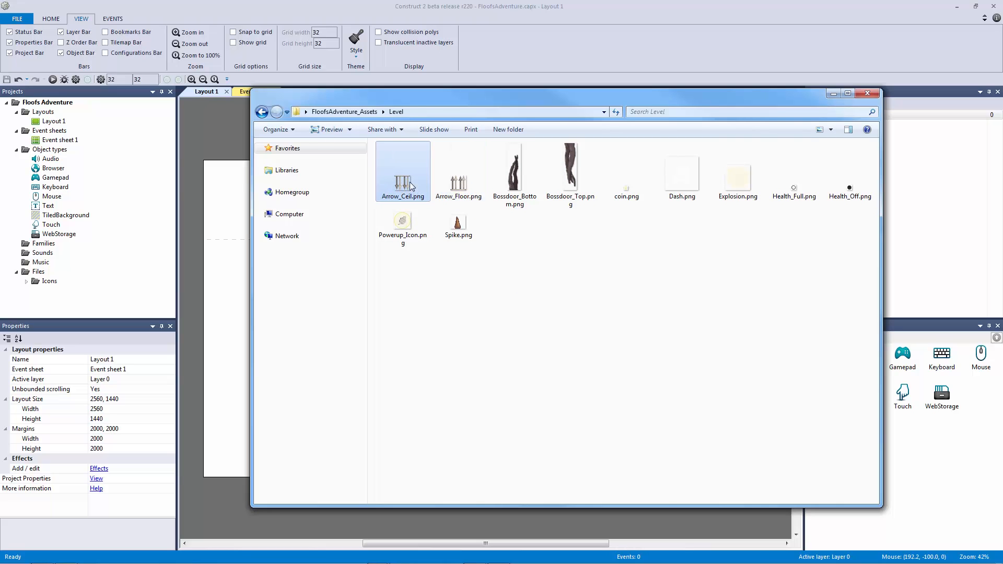
{"action": "left_click", "coordinate": [454, 190]}
Examine the bottom and top Bossdoor images, the coin and the Dash image in the Level folder
{"action": "left_click", "coordinate": [506, 197]}
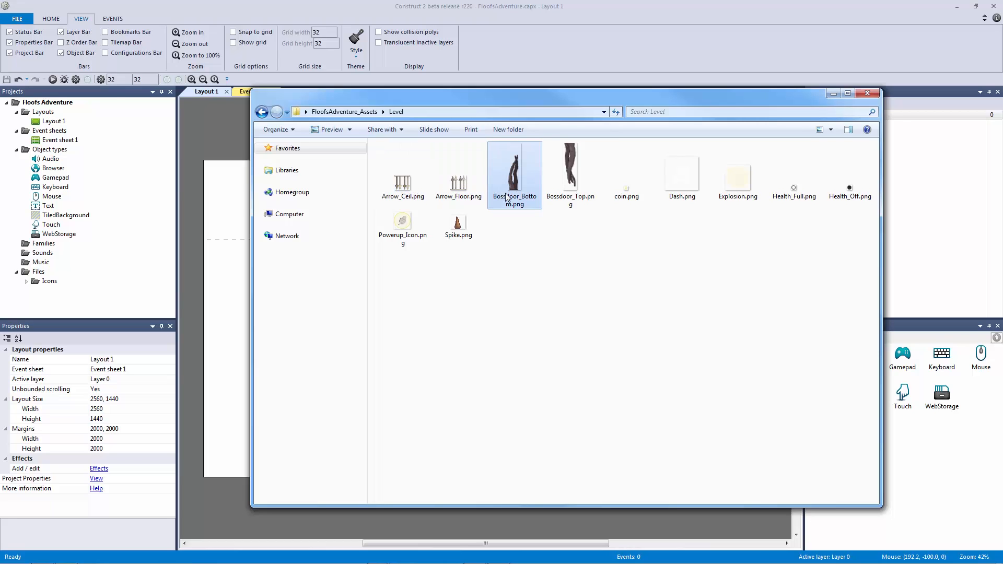
{"action": "left_click", "coordinate": [559, 179]}
{"action": "left_click", "coordinate": [520, 178]}
{"action": "left_click", "coordinate": [550, 178]}
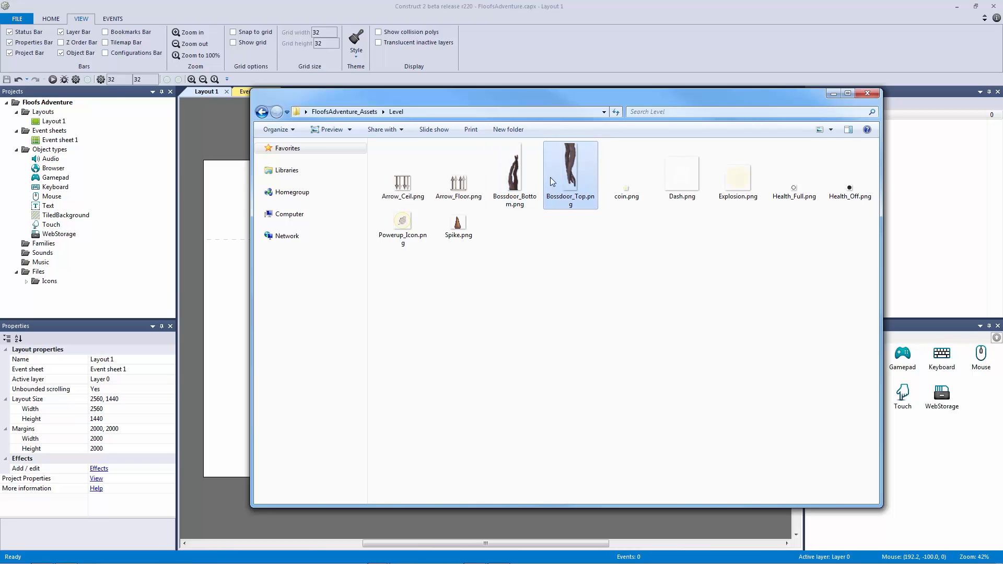
{"action": "left_click", "coordinate": [626, 191]}
{"action": "left_click", "coordinate": [689, 184]}
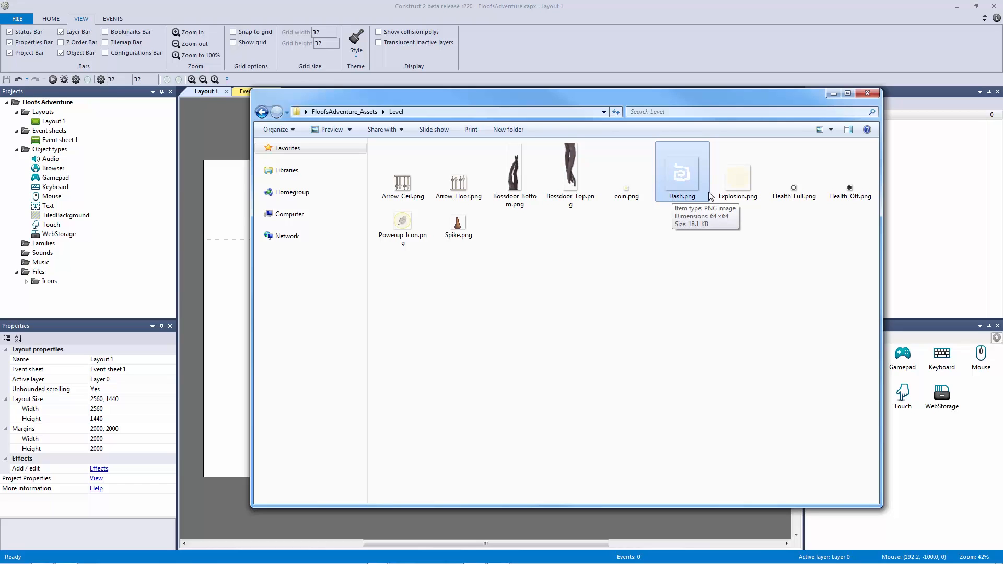
Examine the Explosion, Health_Full, Health_Off, Spike and Powerup_Icon images in the Level folder
{"action": "left_click", "coordinate": [734, 191]}
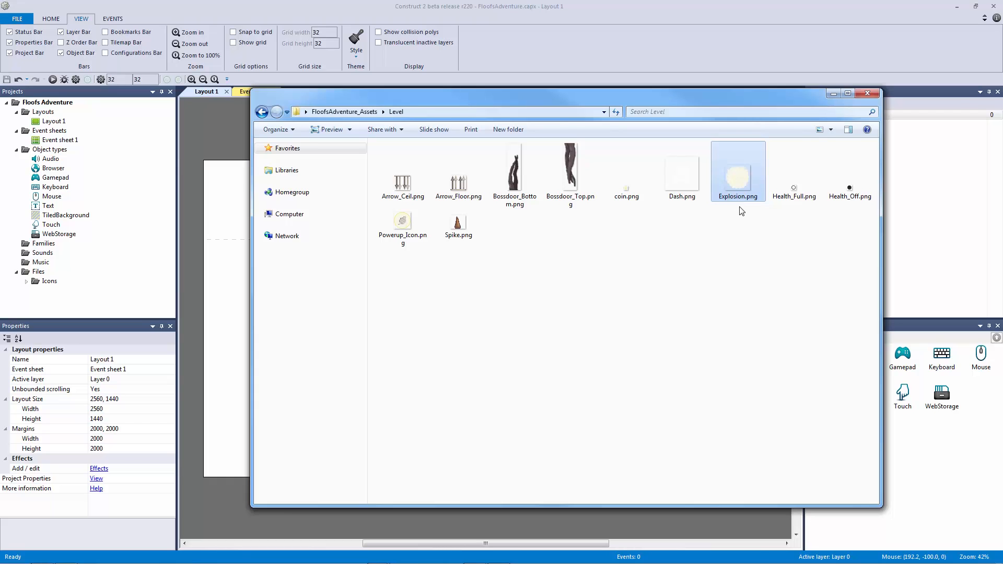
{"action": "left_click", "coordinate": [787, 196]}
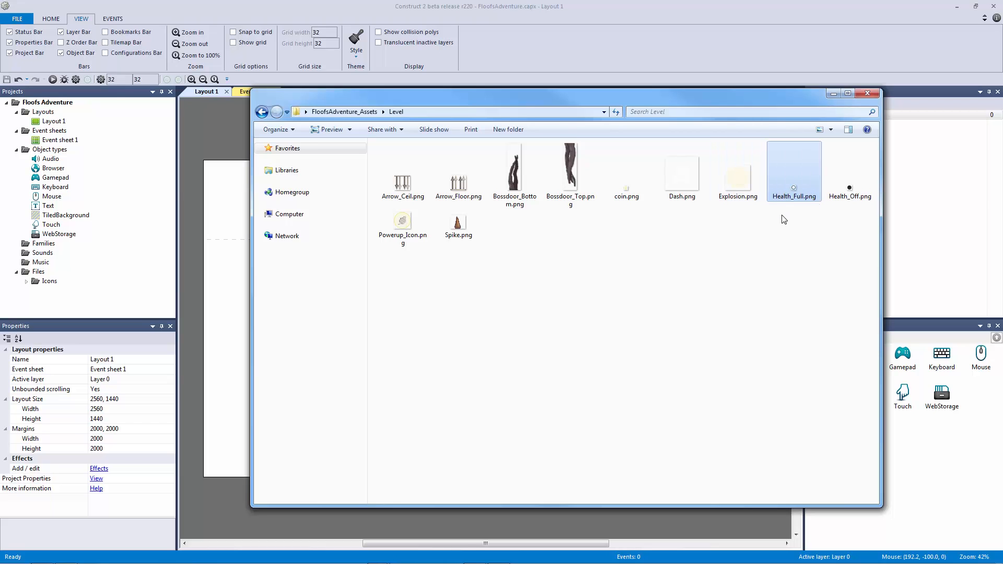
{"action": "left_click", "coordinate": [830, 197]}
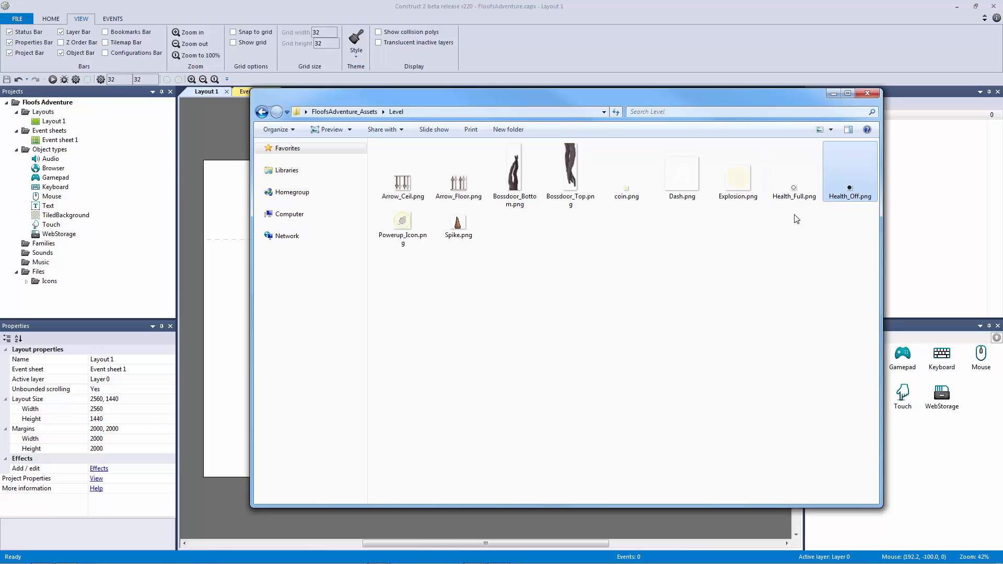
{"action": "left_click", "coordinate": [460, 229]}
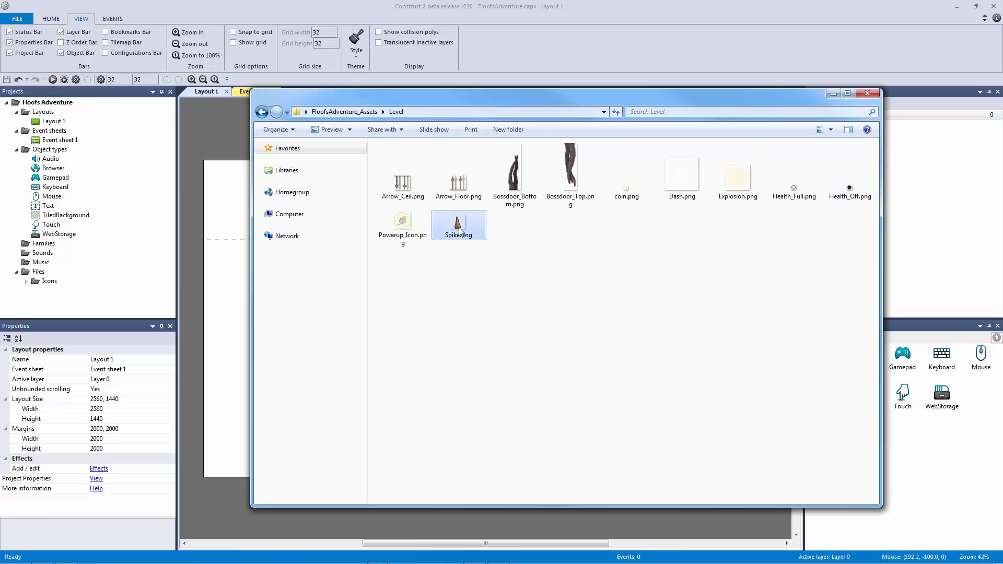
{"action": "left_click", "coordinate": [412, 240]}
Open the Menu folder and examine the pressed and hover button images and the UI_panel image
{"action": "key", "text": "BackSpace"}
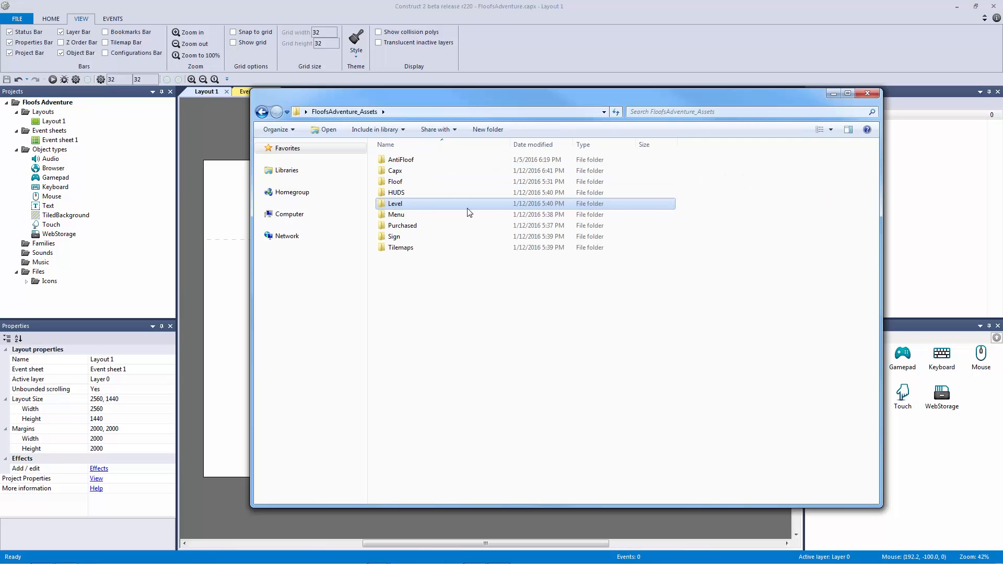
{"action": "double_click", "coordinate": [463, 215]}
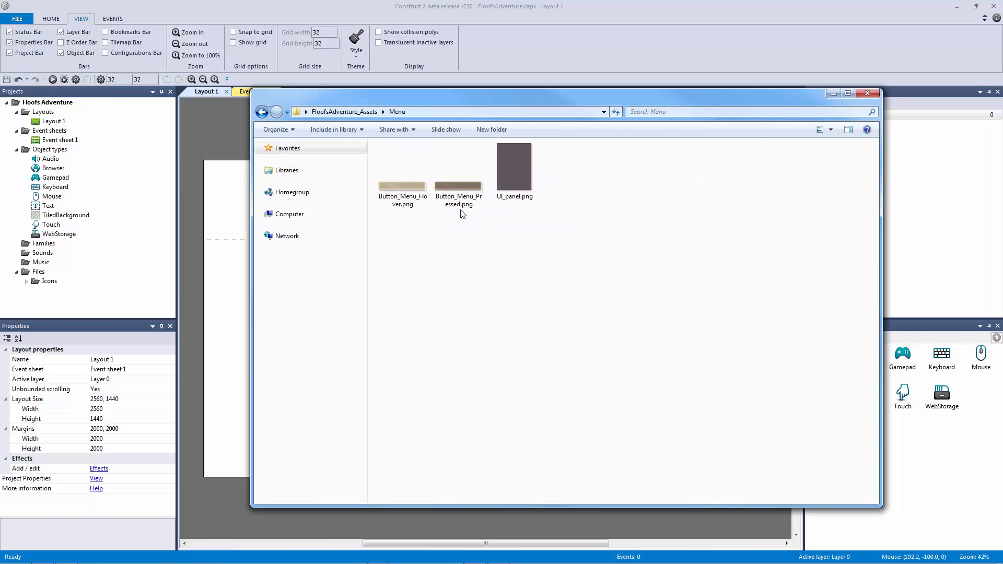
{"action": "left_click", "coordinate": [459, 172]}
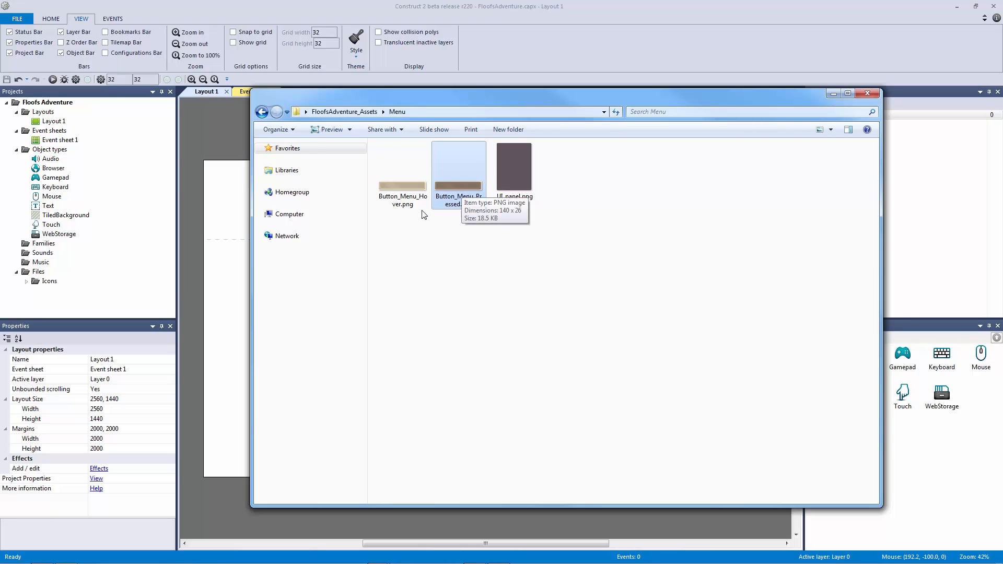
{"action": "left_click", "coordinate": [402, 190]}
{"action": "left_click", "coordinate": [519, 185]}
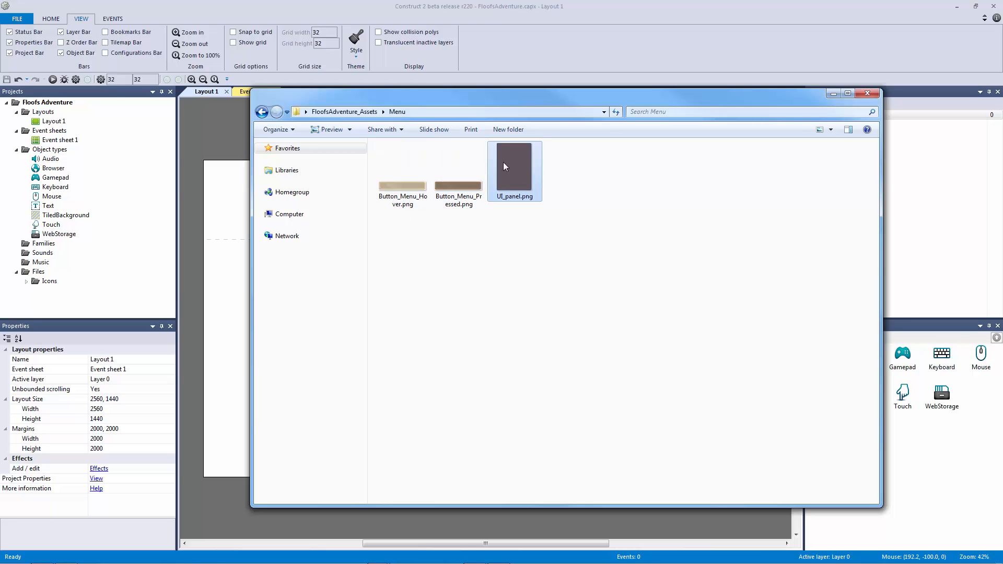
Open the Sign folder, enlarge its file icons, and examine Sign.png and the XML files
{"action": "left_click", "coordinate": [344, 112]}
{"action": "double_click", "coordinate": [438, 237]}
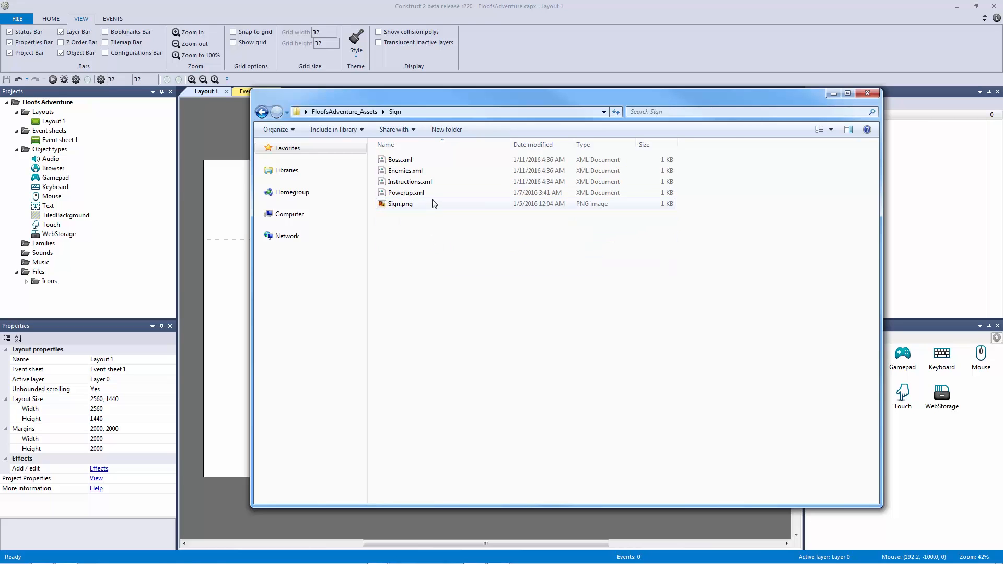
{"action": "left_click", "coordinate": [433, 211]}
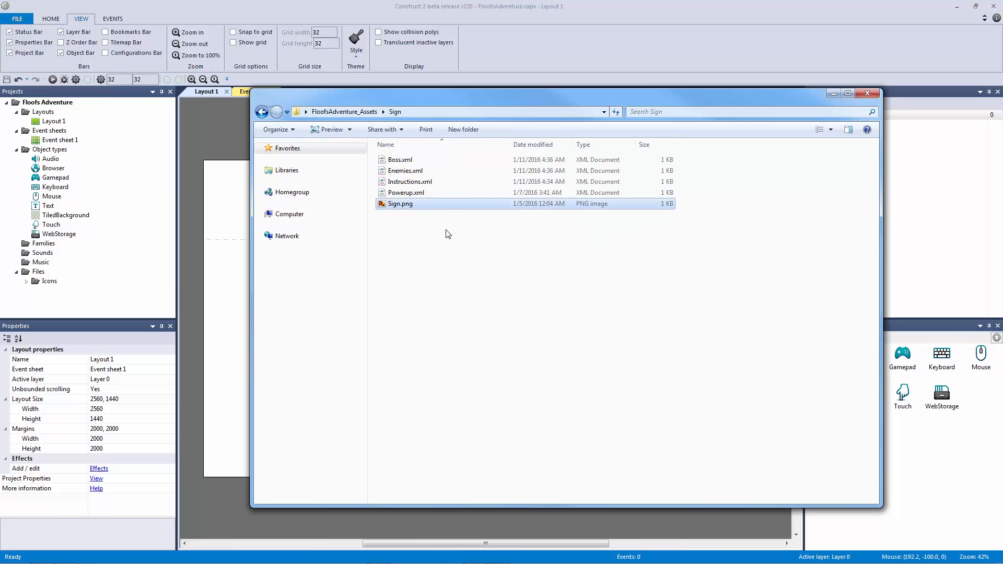
{"action": "left_click", "coordinate": [830, 130]}
{"action": "left_click_drag", "start_coordinate": [828, 129], "coordinate": [830, 59]}
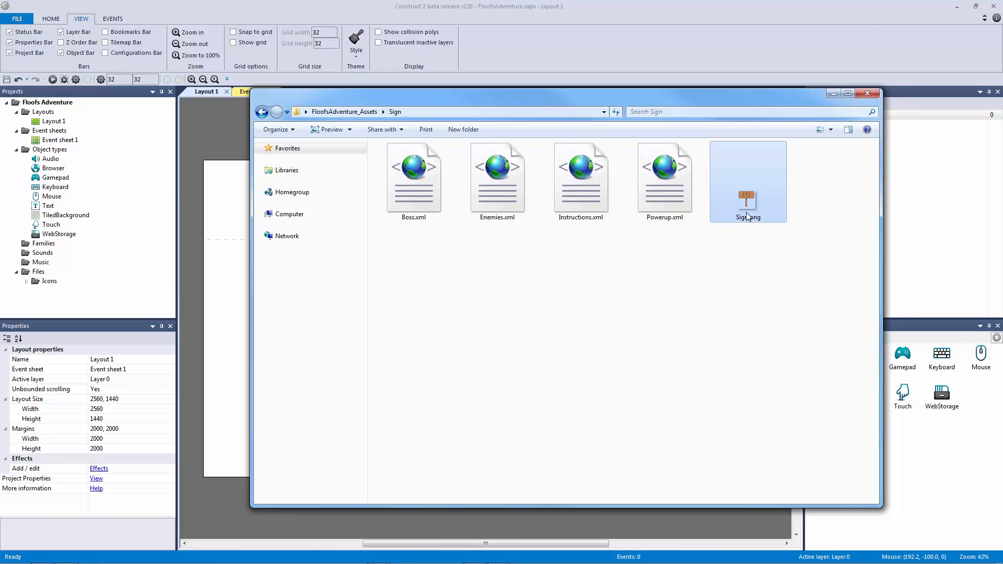
{"action": "left_click", "coordinate": [726, 255]}
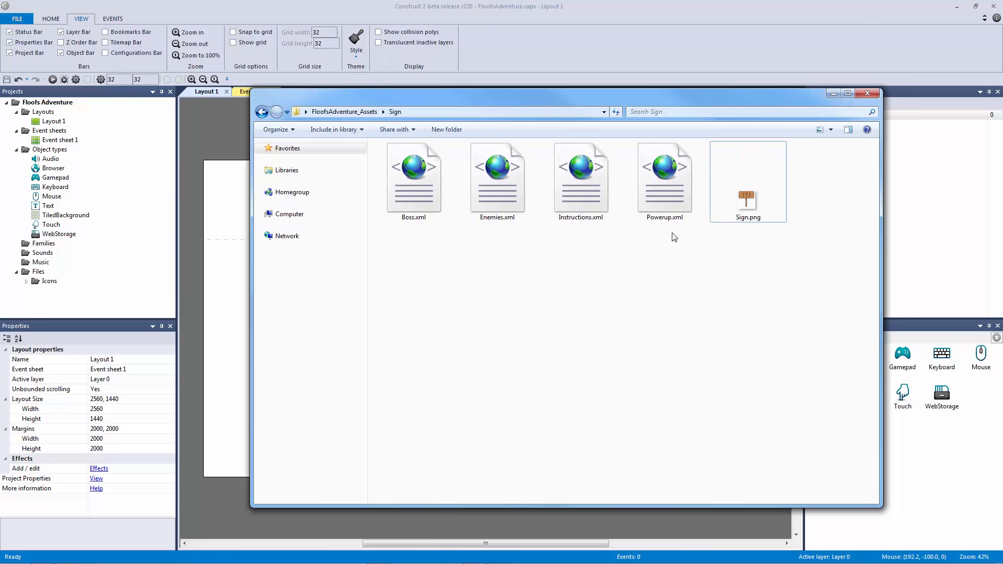
{"action": "left_click", "coordinate": [517, 207]}
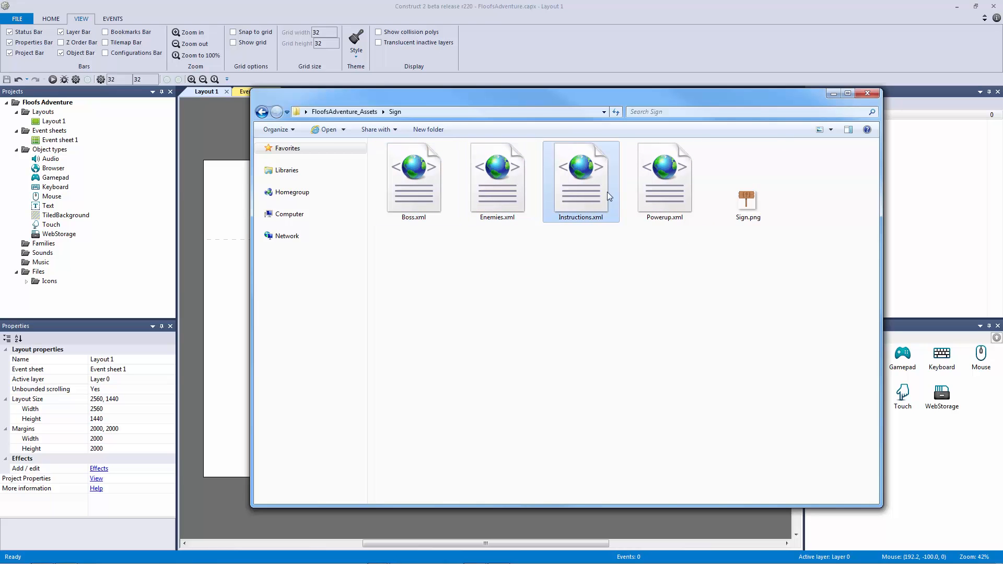
Open the Tilemaps folder and examine background.png, Tilemap.png, LevelTilemap.tmx and MenuTilemap.tmx
{"action": "left_click", "coordinate": [345, 111]}
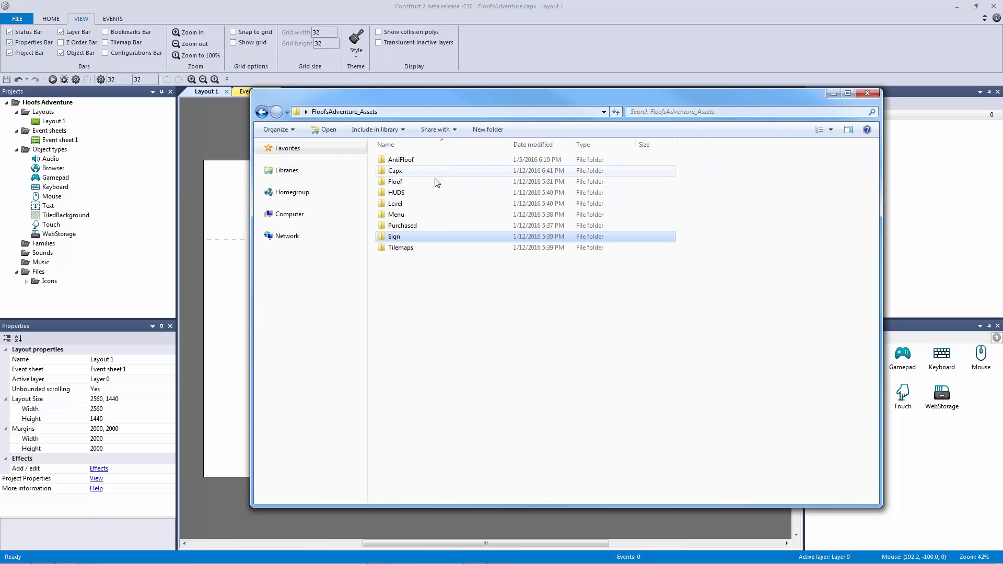
{"action": "double_click", "coordinate": [431, 247]}
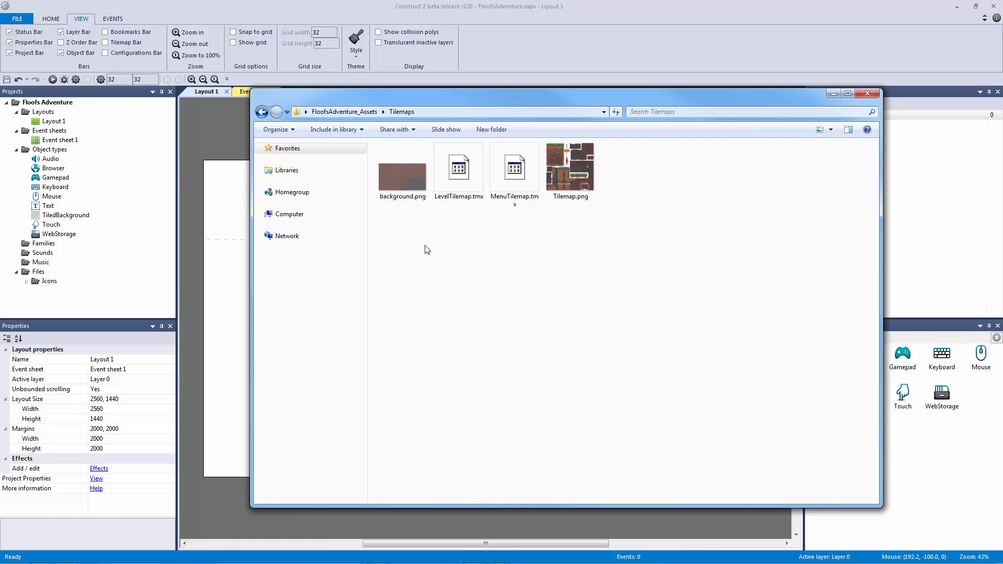
{"action": "left_click", "coordinate": [405, 180]}
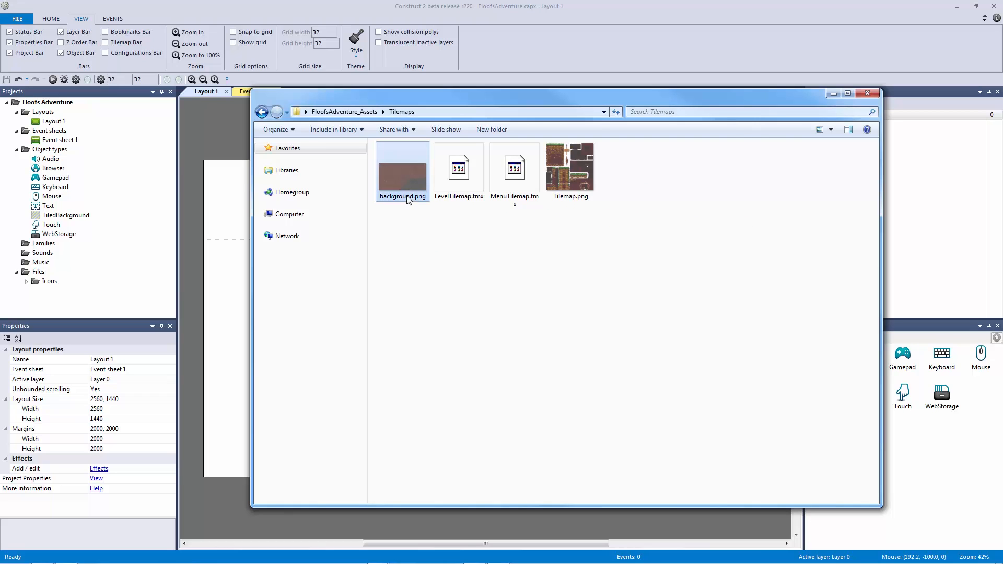
{"action": "left_click", "coordinate": [593, 180]}
{"action": "left_click", "coordinate": [640, 239]}
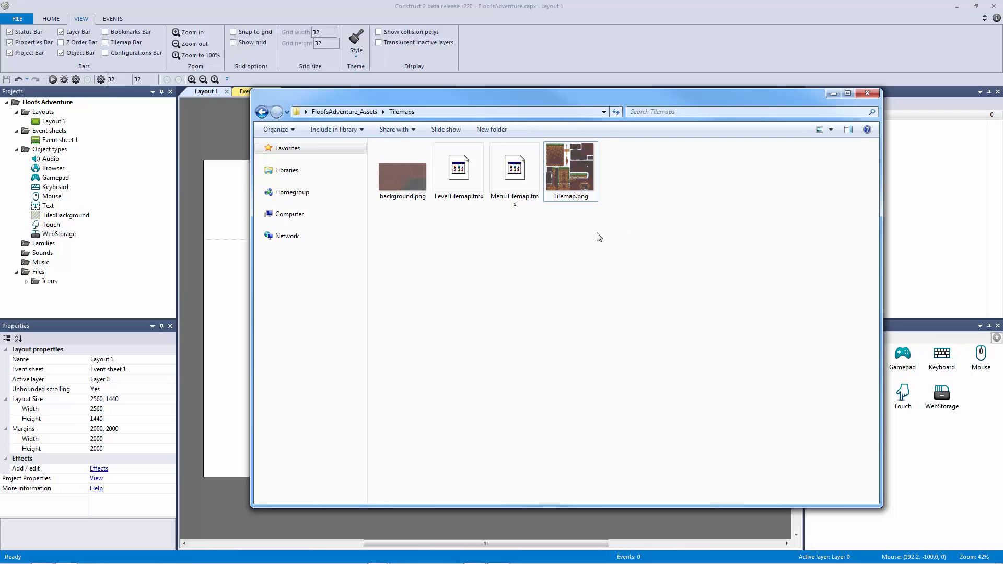
{"action": "left_click", "coordinate": [457, 177]}
{"action": "left_click", "coordinate": [512, 186]}
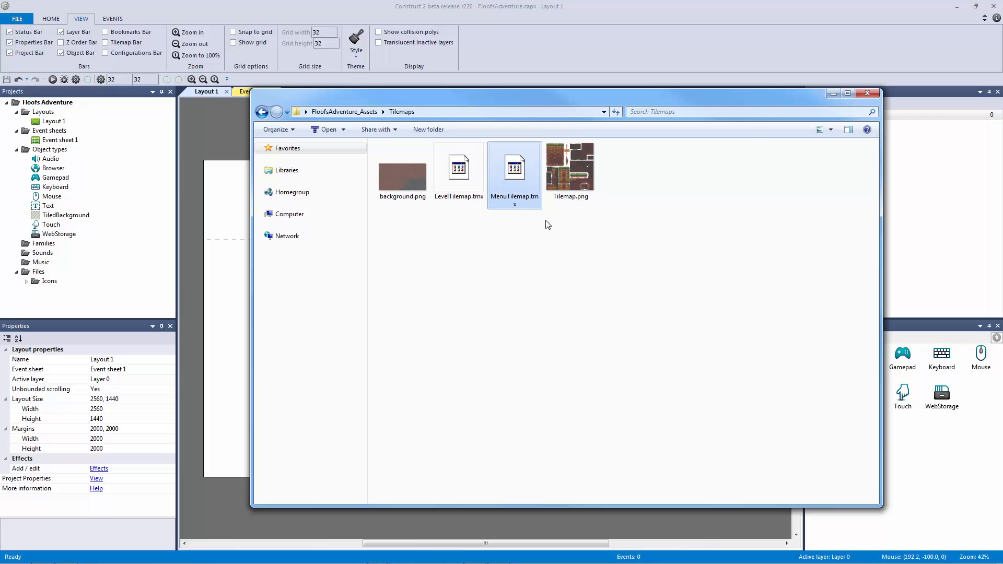
{"action": "left_click", "coordinate": [617, 257]}
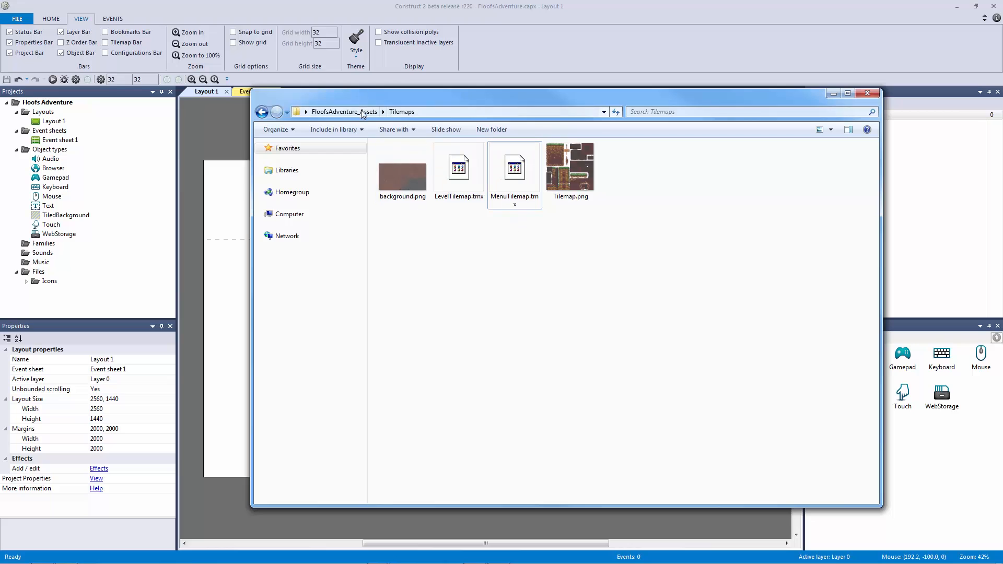
Open the Purchased folder, enlarge its file icons, and examine the WAV music loops and Spritefont.png
{"action": "left_click", "coordinate": [339, 111]}
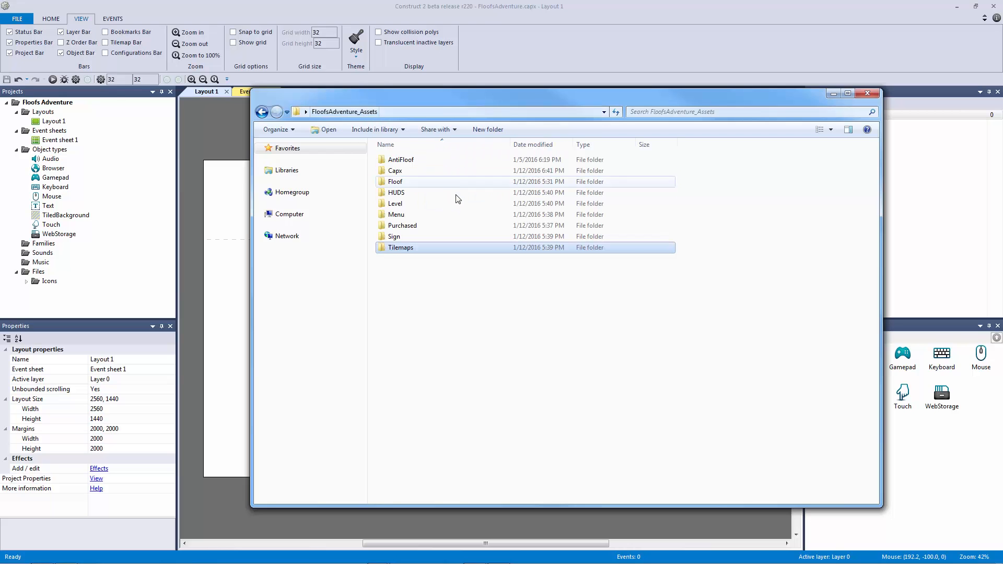
{"action": "double_click", "coordinate": [467, 225]}
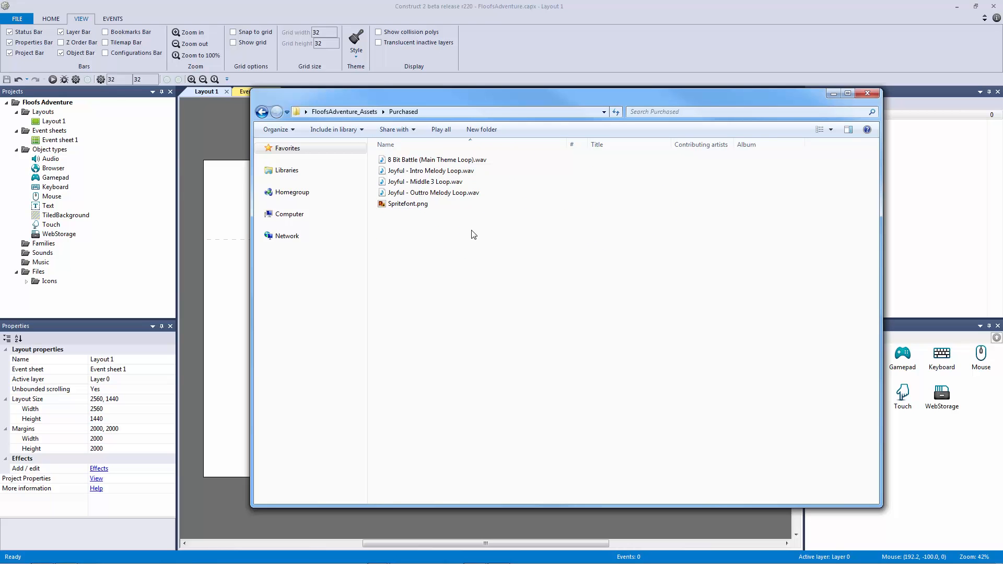
{"action": "left_click", "coordinate": [659, 203]}
{"action": "left_click_drag", "start_coordinate": [830, 129], "coordinate": [832, 71]}
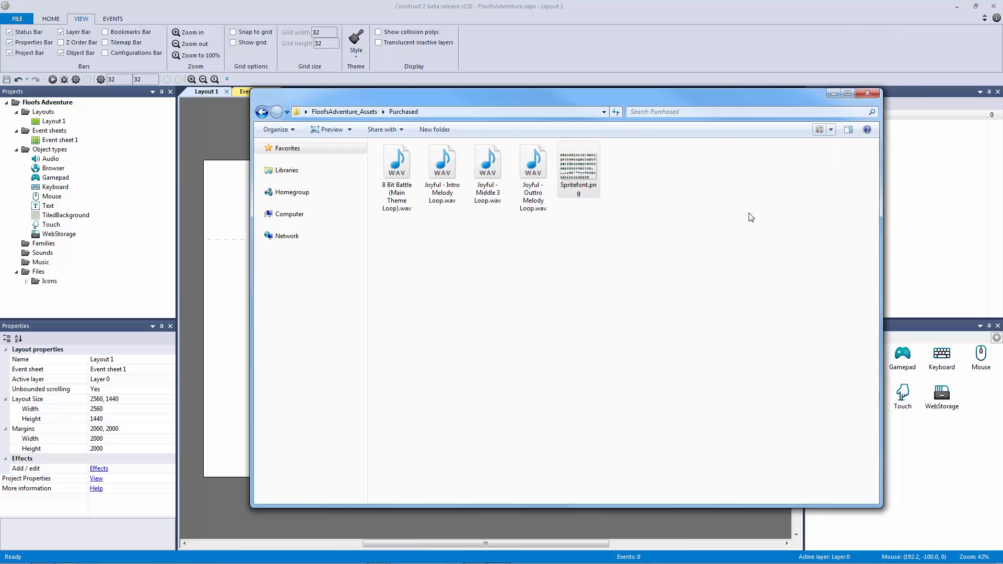
{"action": "left_click", "coordinate": [757, 230]}
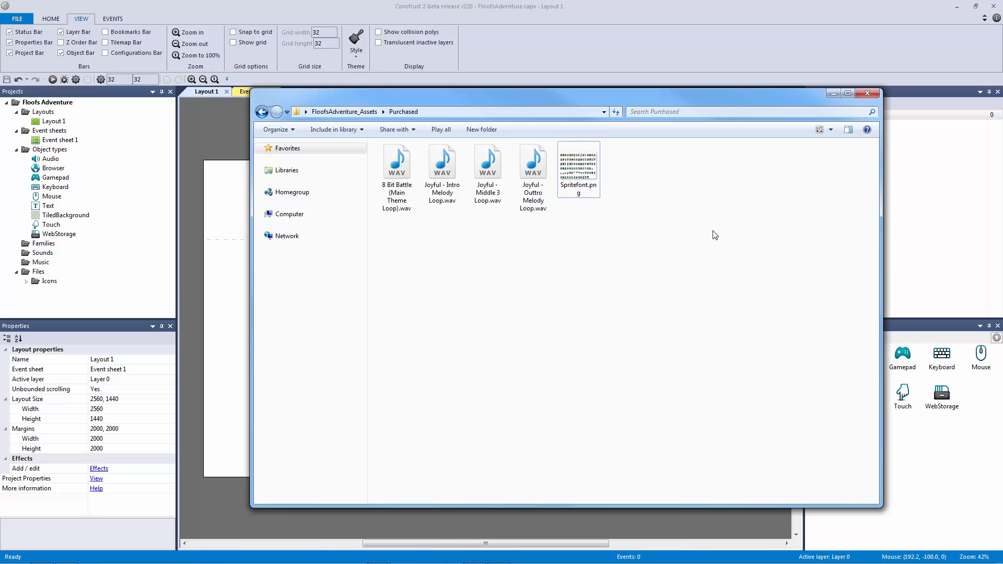
{"action": "left_click_drag", "start_coordinate": [830, 128], "coordinate": [831, 125]}
{"action": "left_click", "coordinate": [649, 179]}
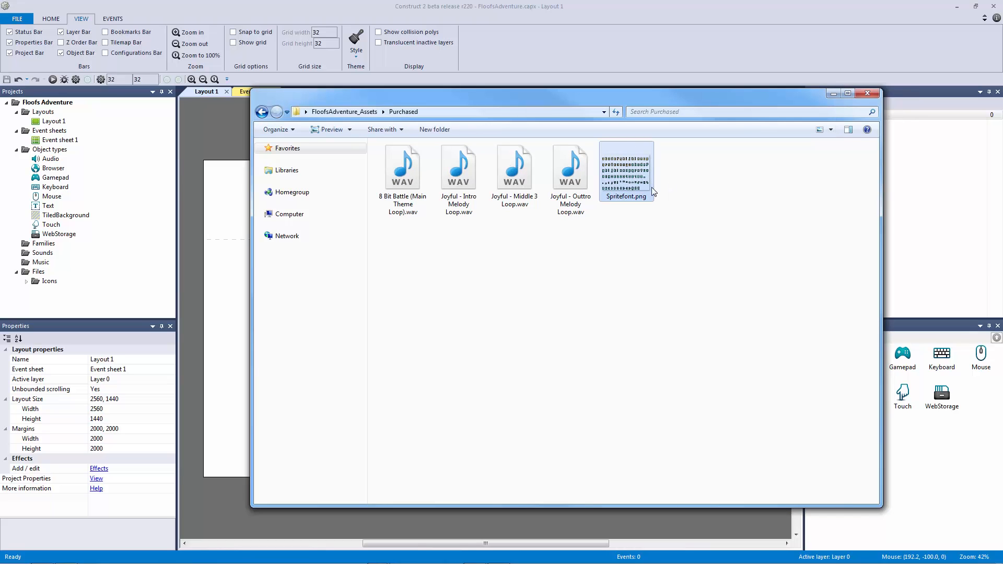
{"action": "left_click", "coordinate": [652, 254]}
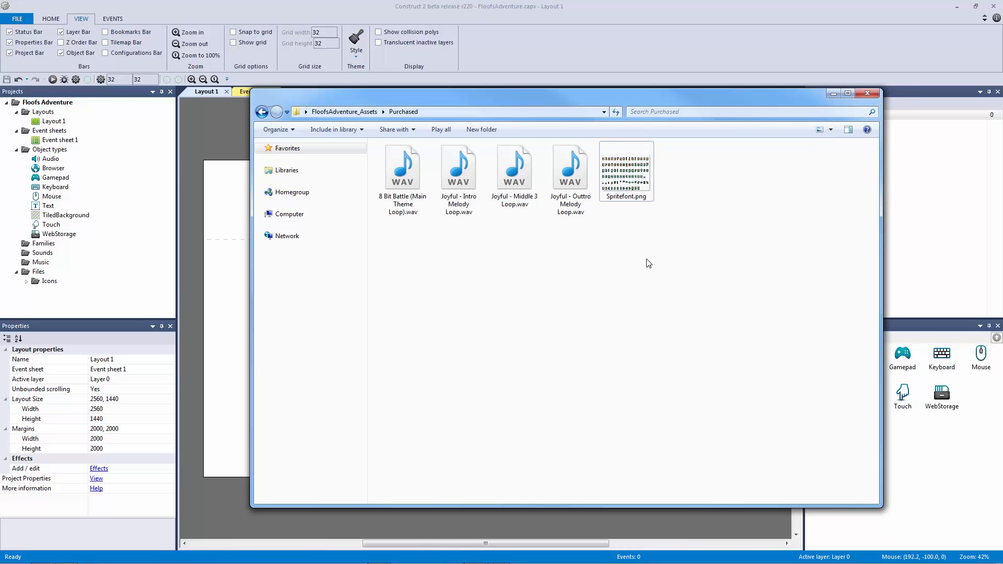
Examine Spritefont.png and the WAV music loops together in the Purchased folder
{"action": "left_click", "coordinate": [638, 186]}
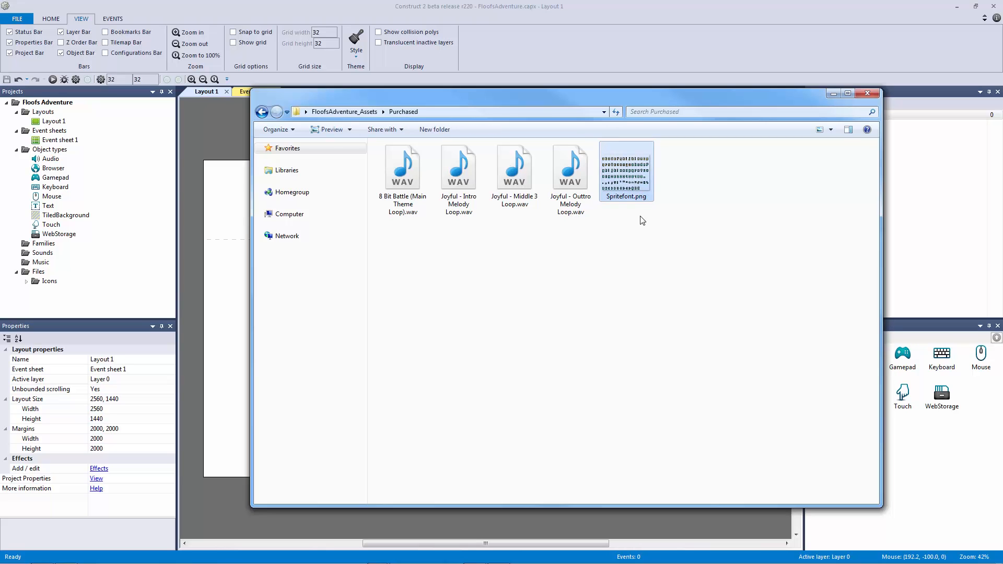
{"action": "left_click", "coordinate": [616, 247]}
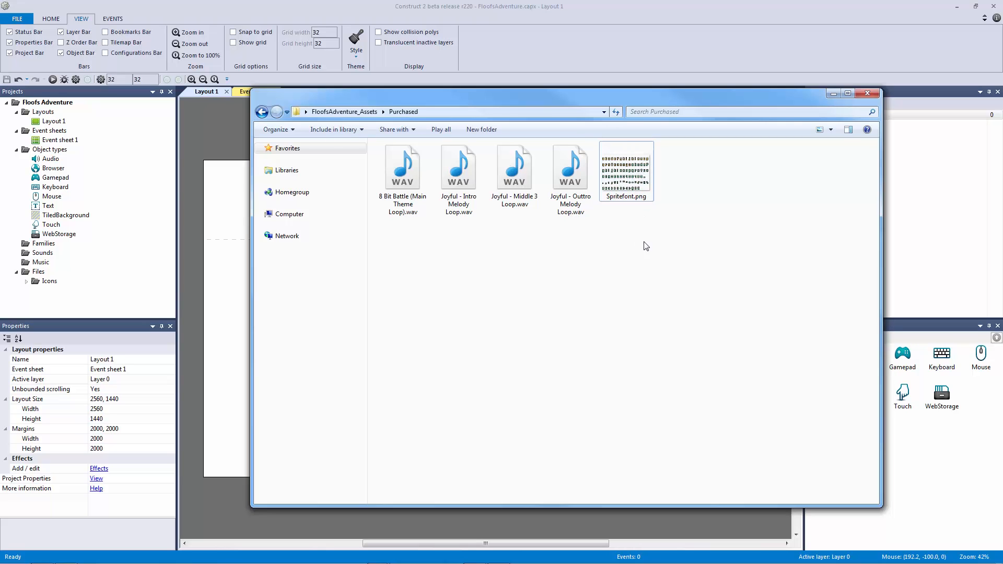
{"action": "left_click_drag", "start_coordinate": [696, 257], "coordinate": [410, 176]}
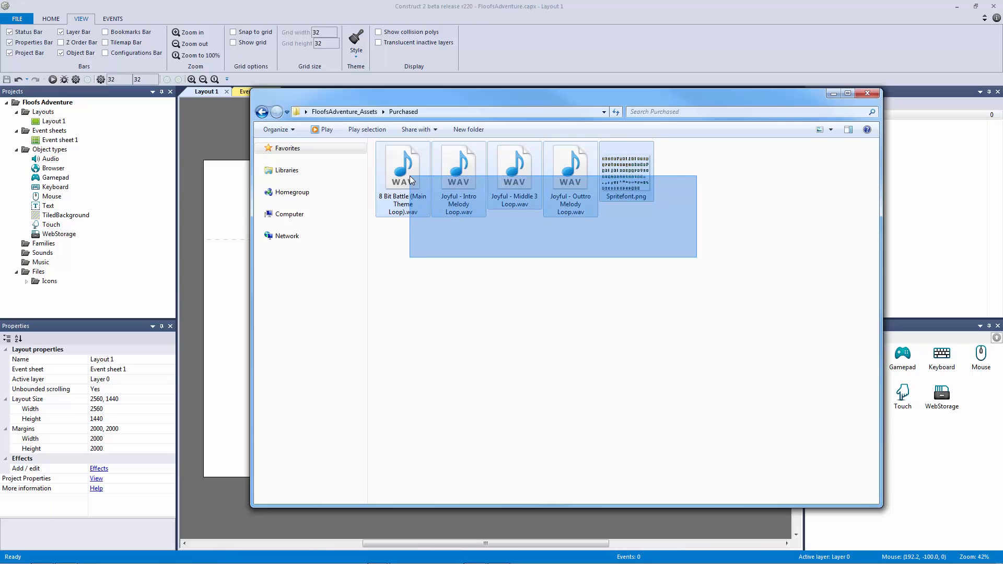
{"action": "left_click", "coordinate": [541, 287]}
Return to the FloofsAdventure_Assets folder and move its window away so the project layout is uncovered
{"action": "left_click", "coordinate": [362, 112]}
{"action": "left_click", "coordinate": [606, 313]}
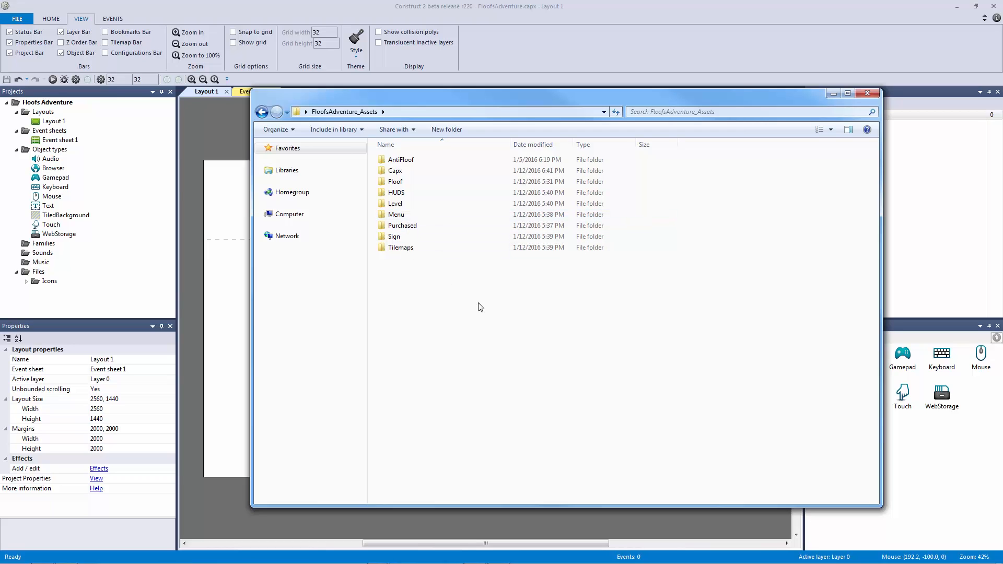
{"action": "left_click", "coordinate": [460, 248]}
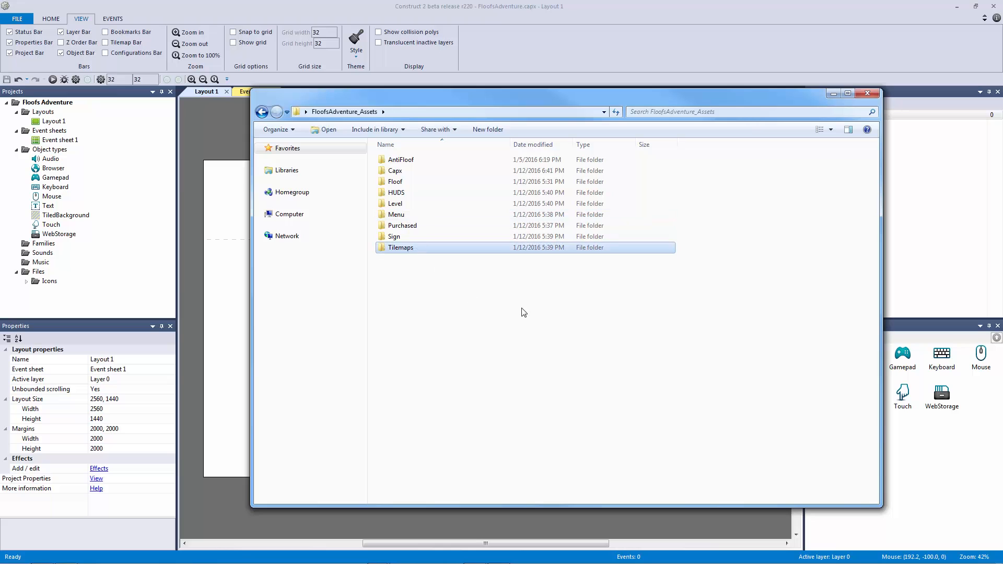
{"action": "left_click", "coordinate": [646, 330]}
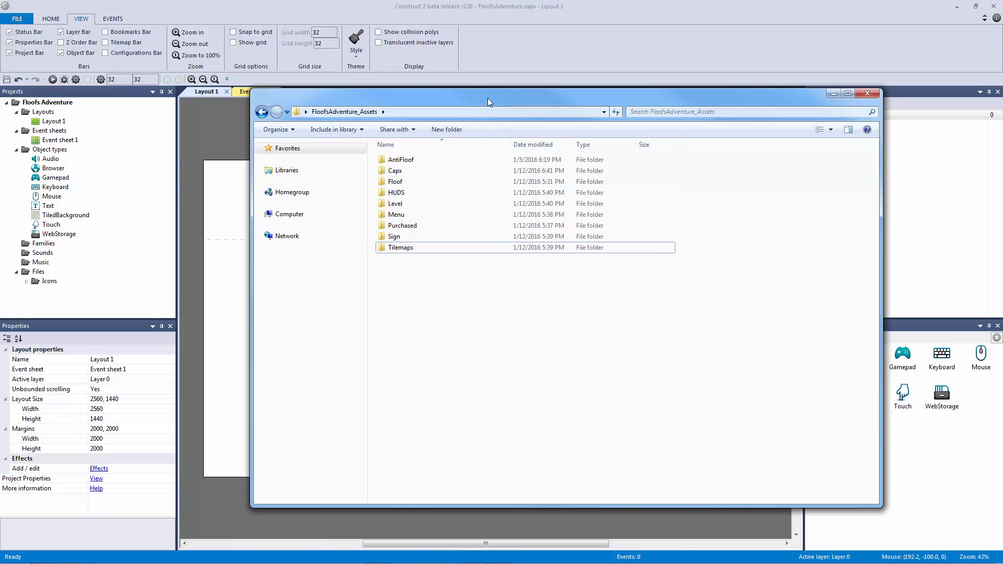
{"action": "left_click_drag", "start_coordinate": [481, 100], "coordinate": [1002, 109]}
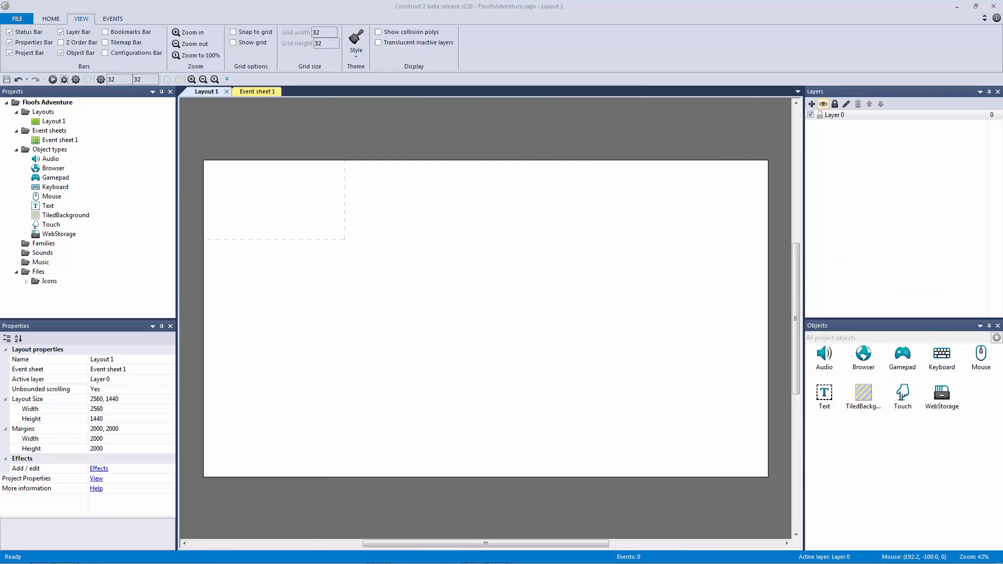
Insert a new Tilemap object onto Layer 0 of Layout 1
{"action": "double_click", "coordinate": [633, 312]}
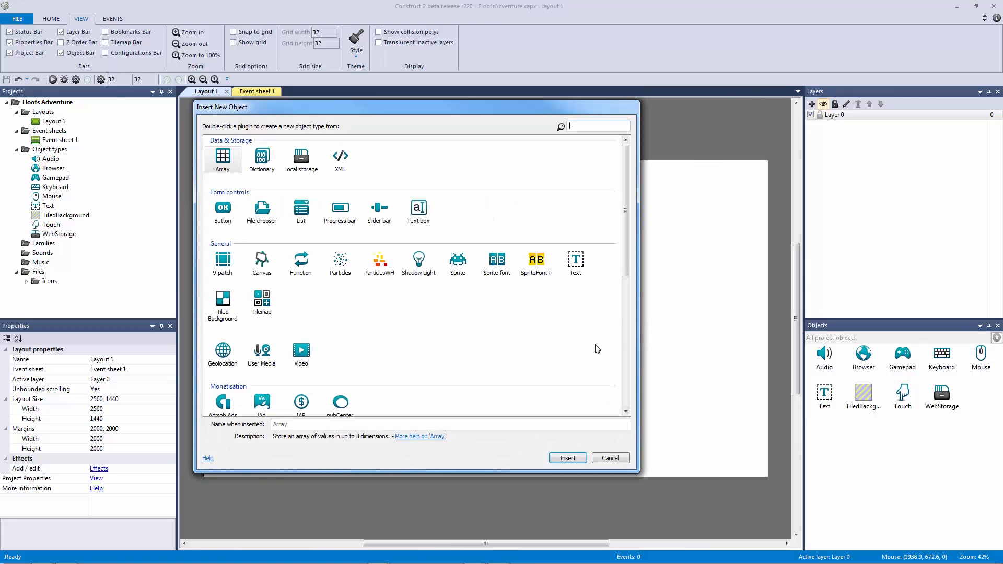
{"action": "left_click", "coordinate": [266, 303]}
{"action": "double_click", "coordinate": [266, 304]}
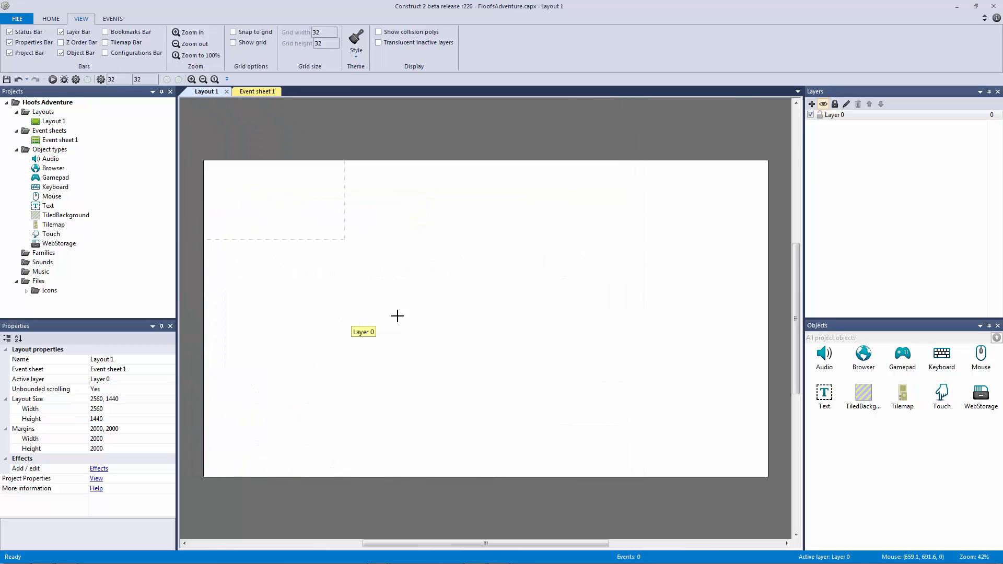
{"action": "left_click", "coordinate": [451, 296]}
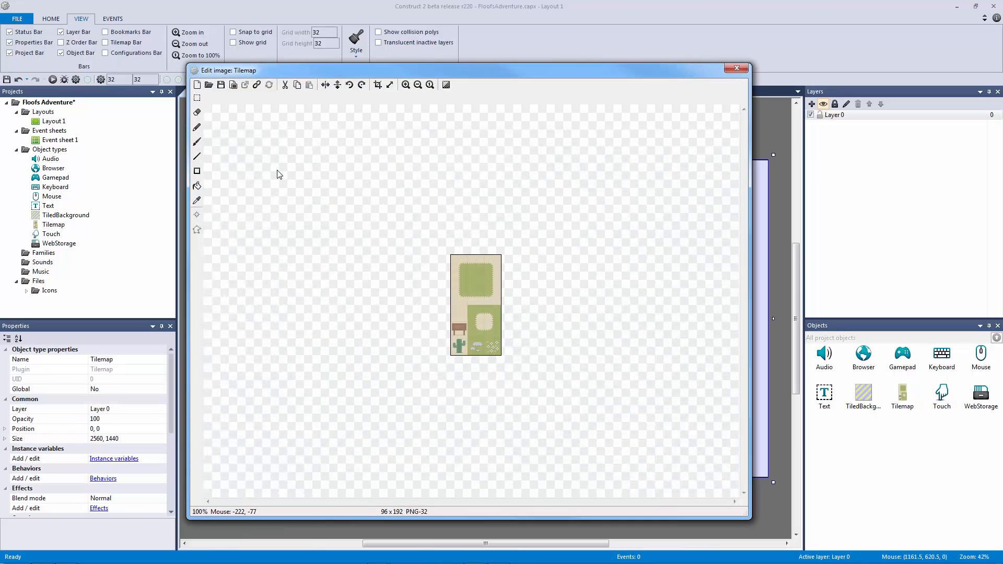
Load Tilemap.png from the Tilemaps assets folder as the tilemap's image and close the image editor
{"action": "left_click", "coordinate": [209, 85]}
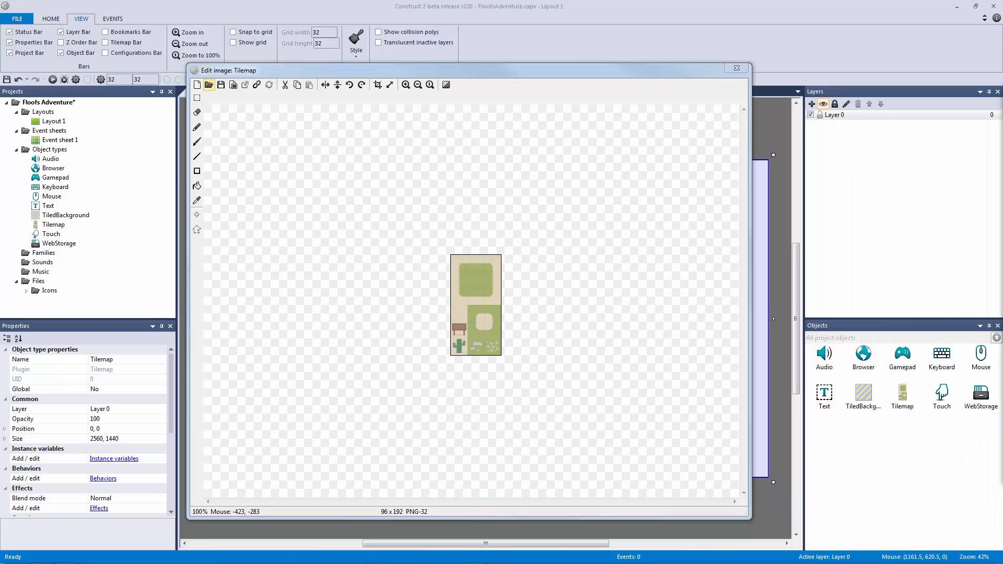
{"action": "left_click", "coordinate": [209, 85]}
{"action": "double_click", "coordinate": [429, 256]}
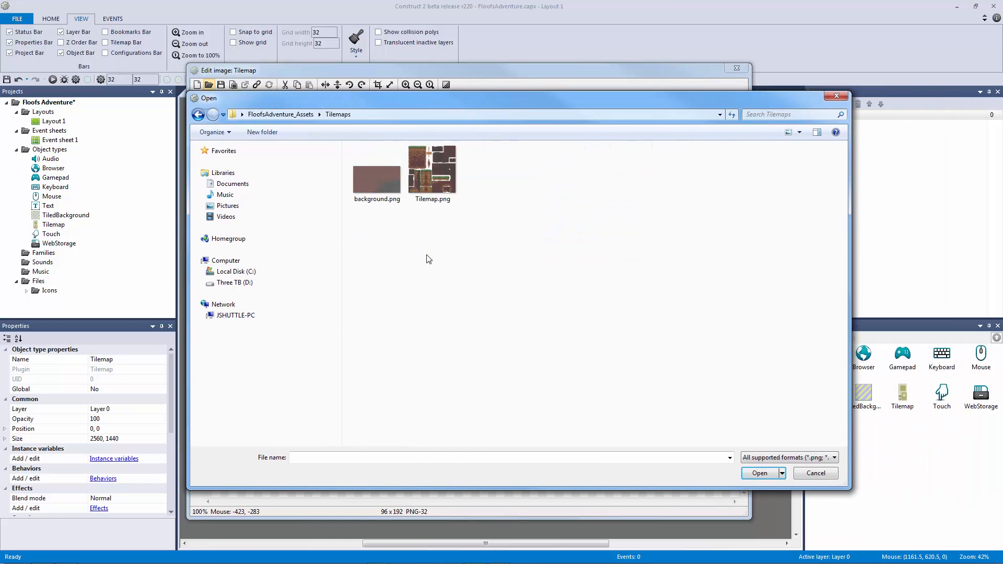
{"action": "left_click", "coordinate": [430, 180]}
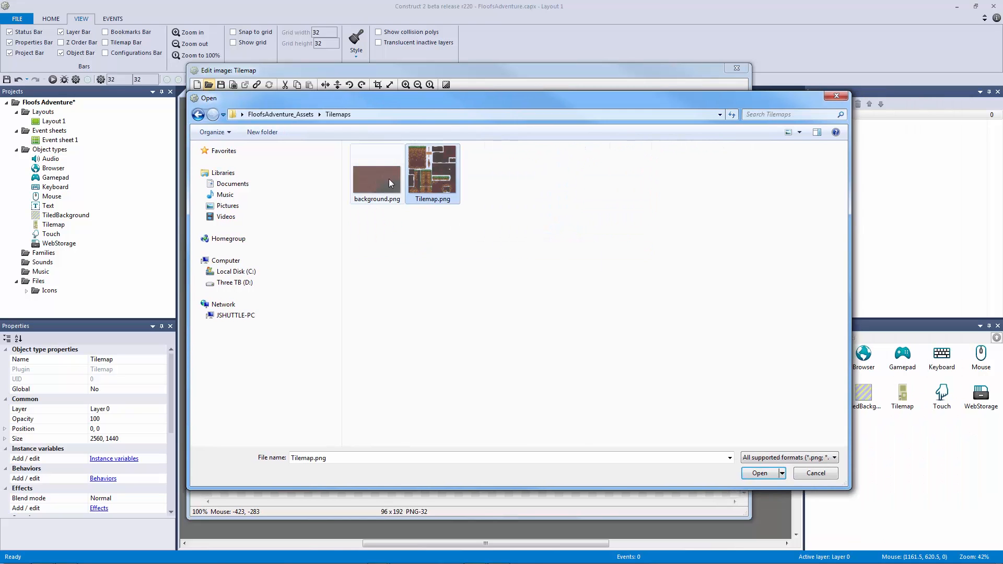
{"action": "double_click", "coordinate": [443, 183]}
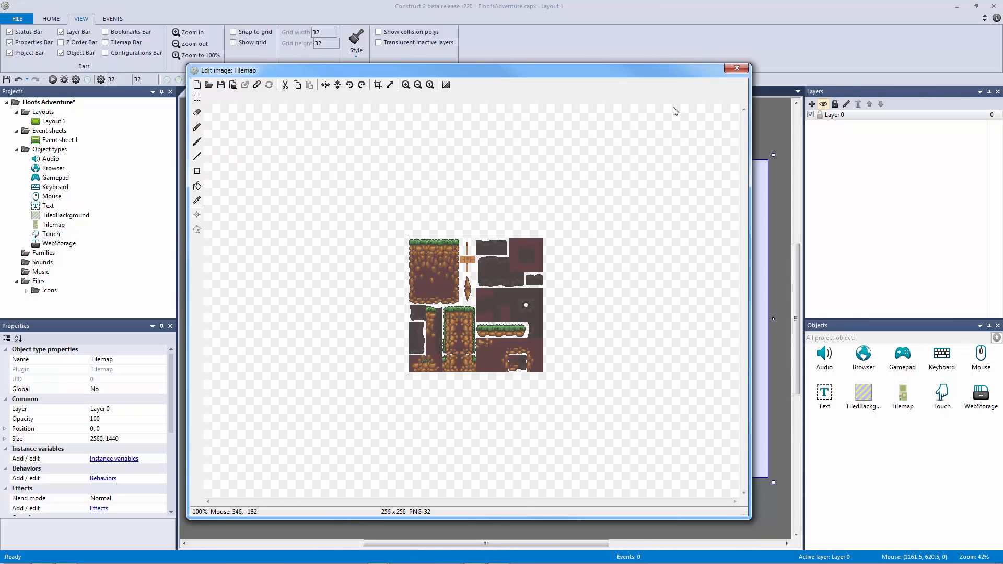
{"action": "left_click", "coordinate": [733, 70]}
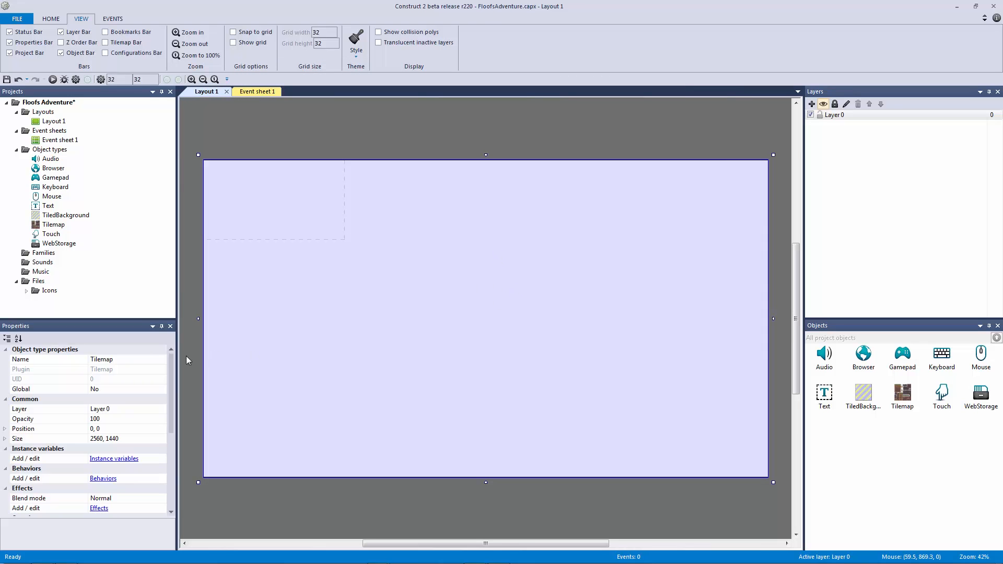
Rename the Tilemap object to tm_level and select it in the layout
{"action": "left_click", "coordinate": [126, 361]}
{"action": "type", "text": "tm_level"}
{"action": "key", "text": "Return"}
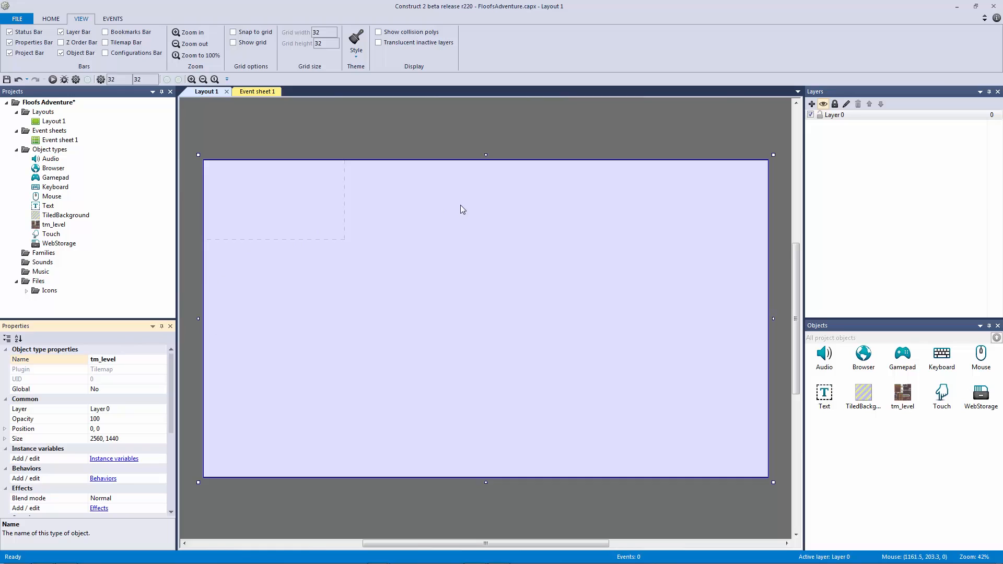
{"action": "left_click", "coordinate": [584, 193]}
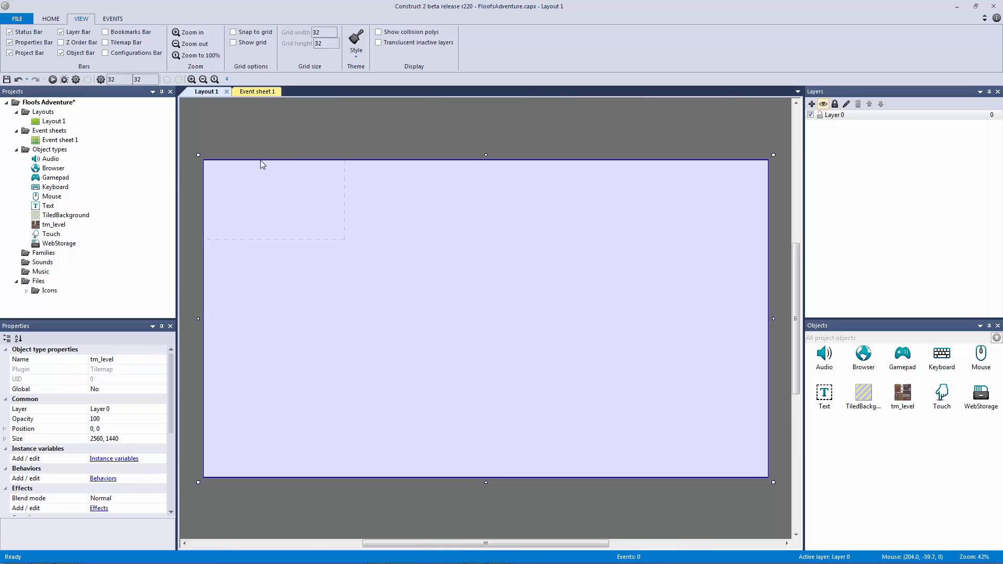
Show the Tilemap Bar, separate it from the Objects bar, and close the Objects bar
{"action": "left_click", "coordinate": [120, 42]}
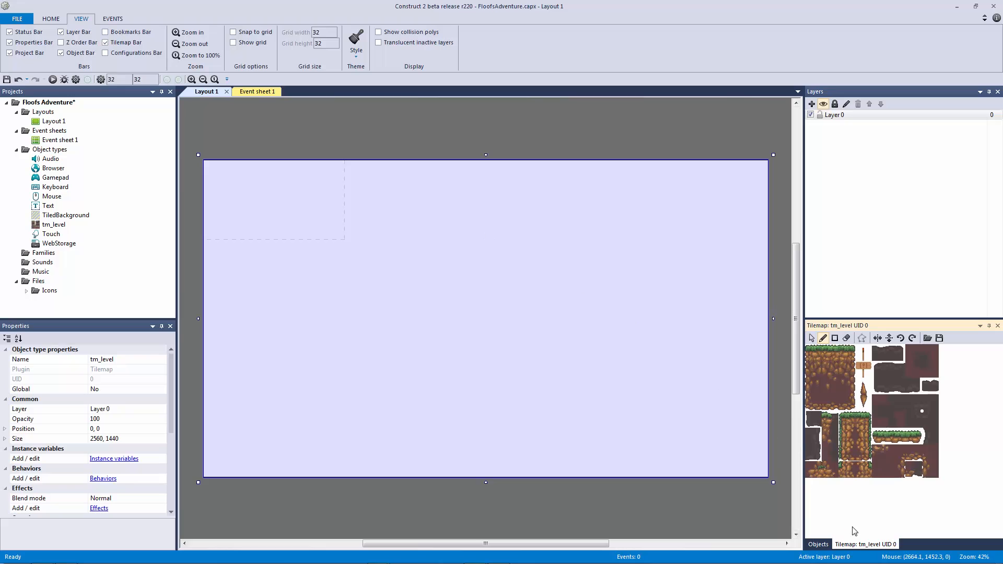
{"action": "left_click_drag", "start_coordinate": [819, 544], "coordinate": [881, 438]}
{"action": "left_click_drag", "start_coordinate": [852, 326], "coordinate": [903, 454]}
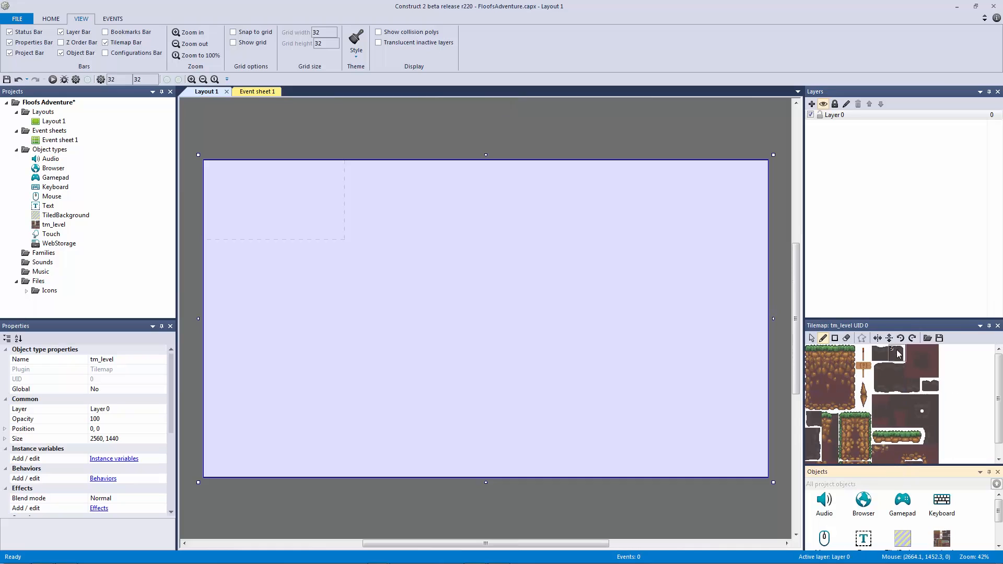
{"action": "left_click", "coordinate": [998, 472]}
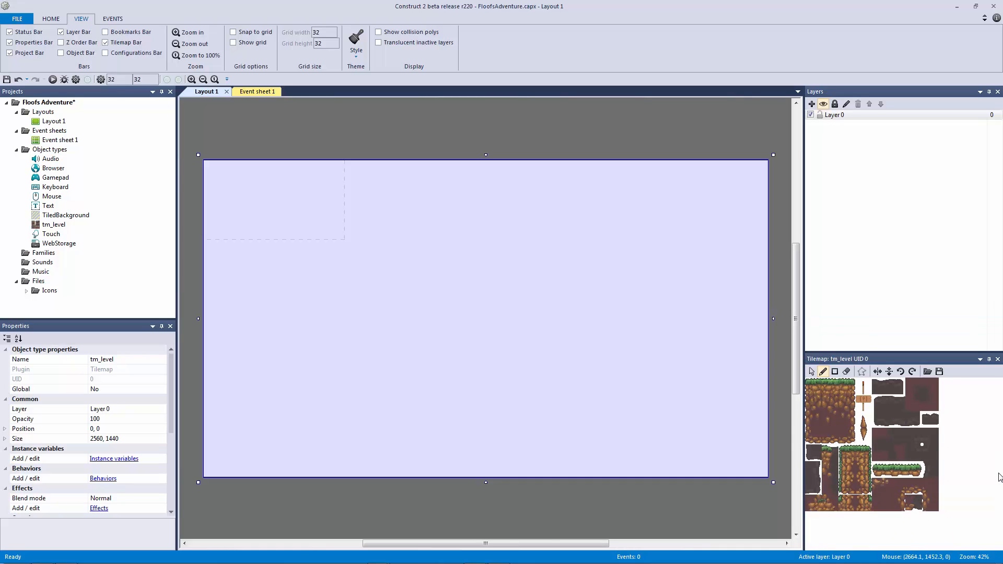
Try painting grass-topped ground tiles freehand across the tm_level tilemap, and undo the strokes
{"action": "left_click", "coordinate": [827, 387]}
{"action": "mouse_move", "coordinate": [566, 332]}
{"action": "left_mouse_down"}
{"action": "mouse_move", "coordinate": [537, 352]}
{"action": "mouse_move", "coordinate": [640, 367]}
{"action": "mouse_move", "coordinate": [585, 366]}
{"action": "mouse_move", "coordinate": [397, 297]}
{"action": "mouse_move", "coordinate": [666, 290]}
{"action": "left_mouse_up"}
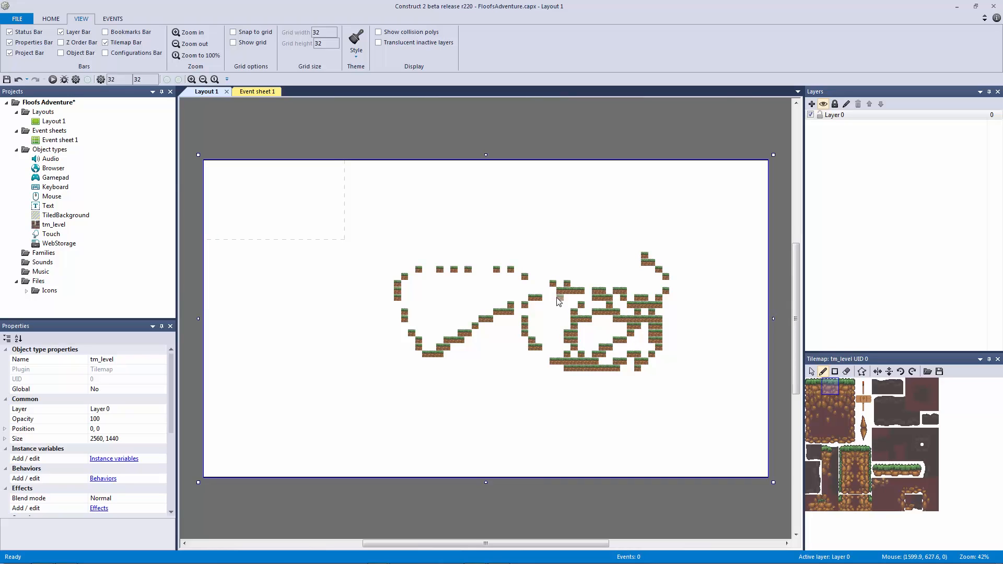
{"action": "key", "text": "ctrl+z"}
Try filling a large rectangle with the grass-topped tile and erasing parts of it, and undo these edits
{"action": "left_click", "coordinate": [834, 372]}
{"action": "mouse_move", "coordinate": [339, 204]}
{"action": "left_mouse_down"}
{"action": "mouse_move", "coordinate": [526, 344]}
{"action": "mouse_move", "coordinate": [704, 441]}
{"action": "left_mouse_up"}
{"action": "mouse_move", "coordinate": [623, 297]}
{"action": "right_mouse_down"}
{"action": "mouse_move", "coordinate": [601, 307]}
{"action": "mouse_move", "coordinate": [516, 252]}
{"action": "mouse_move", "coordinate": [539, 248]}
{"action": "right_mouse_up"}
{"action": "left_click", "coordinate": [846, 372]}
{"action": "left_click_drag", "start_coordinate": [607, 347], "coordinate": [606, 302]}
{"action": "key", "text": "ctrl+z"}
{"action": "key", "text": "ctrl+z"}
{"action": "key", "text": "ctrl+z"}
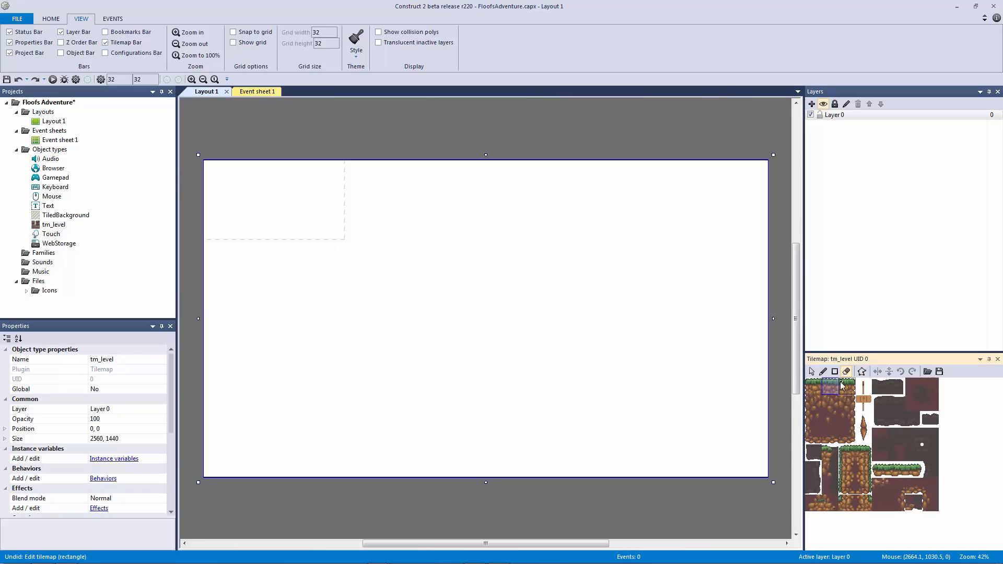
Place one brown stone tile with a green corner inside the layout's dashed window area
{"action": "left_click", "coordinate": [810, 372]}
{"action": "left_click", "coordinate": [603, 134]}
{"action": "scroll", "coordinate": [510, 184], "scroll_direction": "up", "scroll_amount": 3, "text": "ctrl"}
{"action": "middle_click_drag", "start_coordinate": [539, 227], "coordinate": [758, 406]}
{"action": "scroll", "coordinate": [731, 389], "scroll_direction": "up", "scroll_amount": 4, "text": "ctrl"}
{"action": "middle_click_drag", "start_coordinate": [545, 329], "coordinate": [607, 292]}
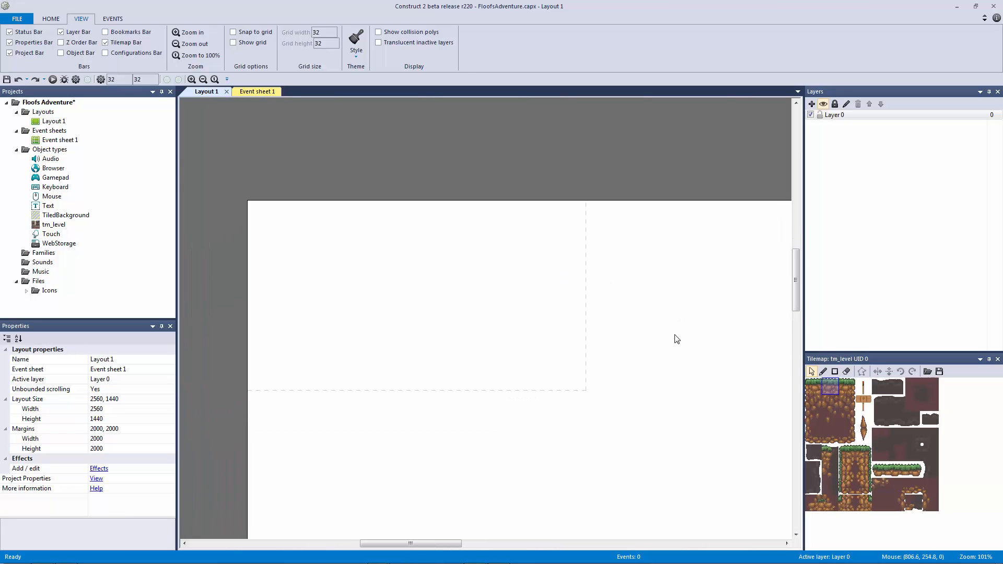
{"action": "scroll", "coordinate": [674, 338], "scroll_direction": "up", "scroll_amount": 1, "text": "ctrl"}
{"action": "left_click", "coordinate": [849, 499]}
{"action": "left_click", "coordinate": [863, 502]}
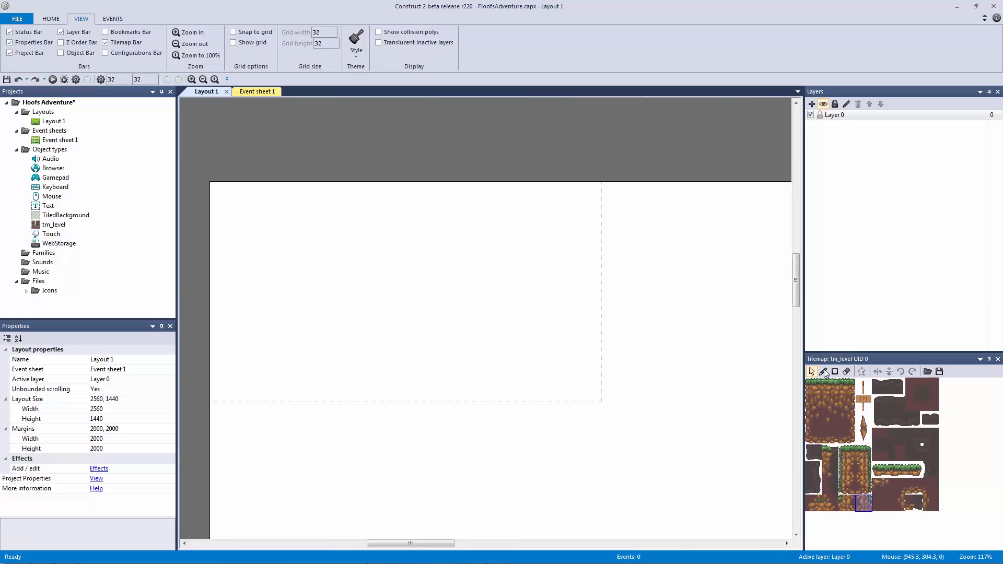
{"action": "left_click", "coordinate": [823, 371]}
{"action": "left_click", "coordinate": [391, 264]}
{"action": "scroll", "coordinate": [444, 265], "scroll_direction": "up", "scroll_amount": 5, "text": "ctrl"}
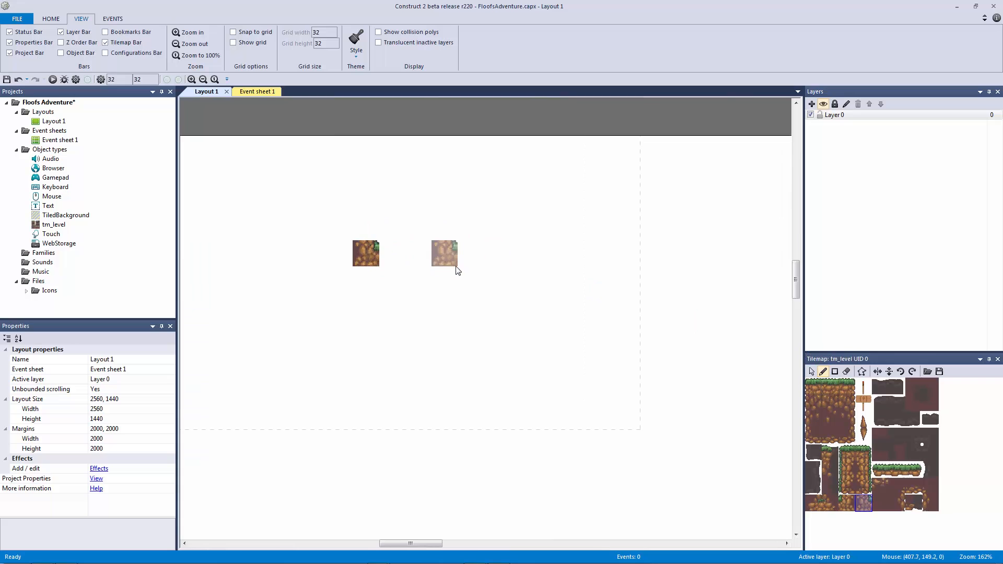
Cut the grassy corner off tile 59's collision polygon, moving the corner point to about X 24.88, Y 0 and adding a point at X 32, Y 8
{"action": "double_click", "coordinate": [862, 502]}
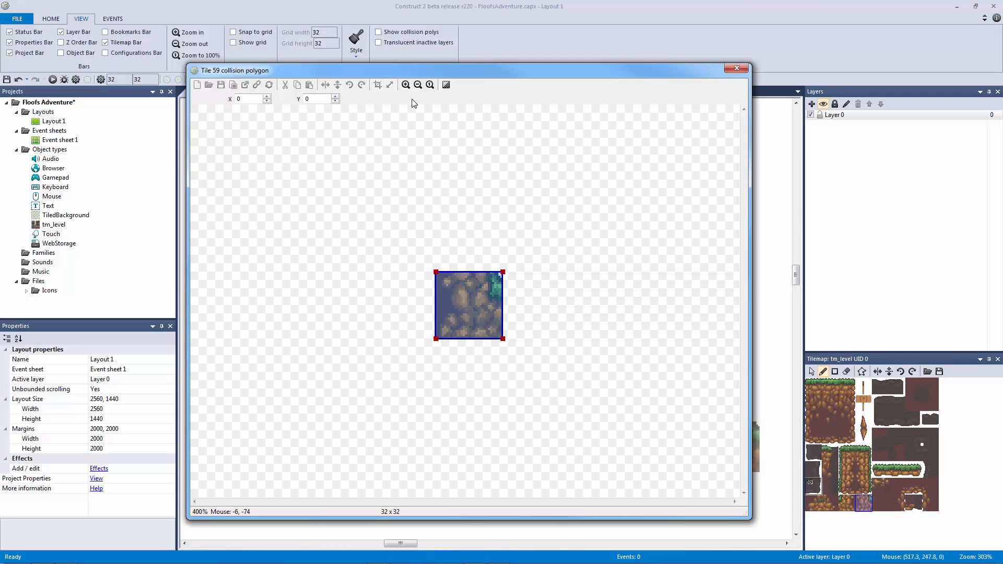
{"action": "double_click", "coordinate": [406, 85]}
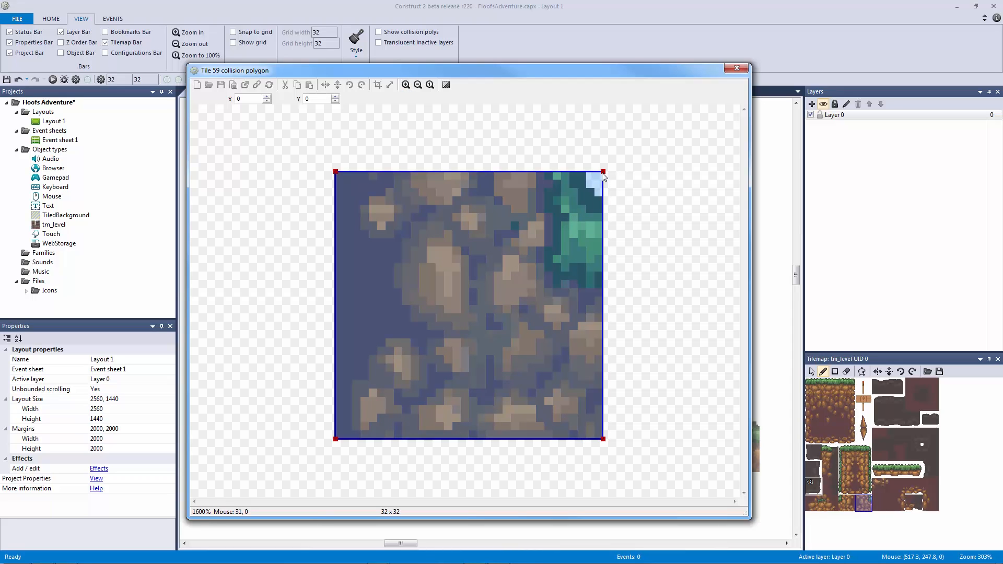
{"action": "left_click_drag", "start_coordinate": [602, 172], "coordinate": [543, 173]}
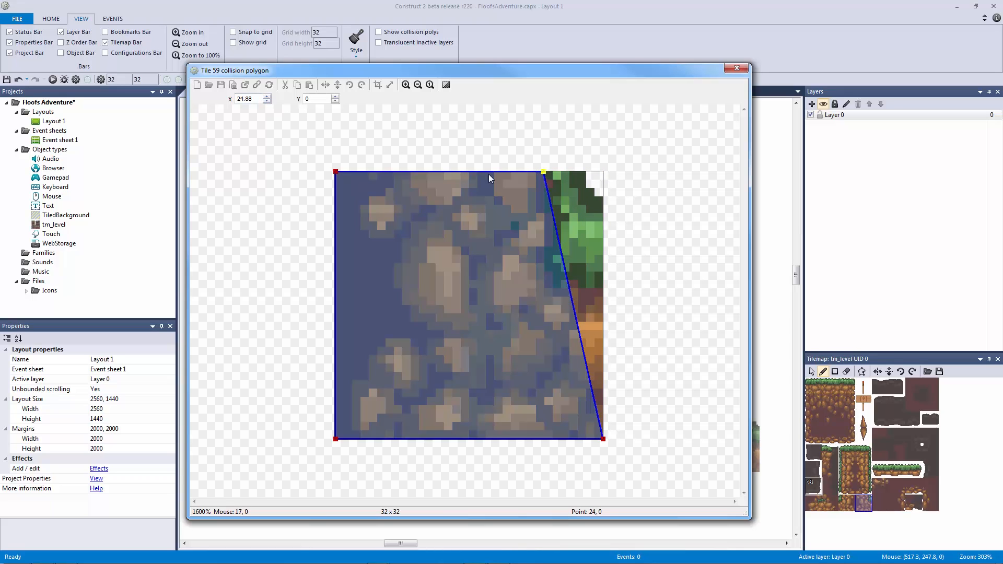
{"action": "right_click", "coordinate": [543, 176]}
{"action": "left_click", "coordinate": [564, 179]}
{"action": "left_click_drag", "start_coordinate": [574, 306], "coordinate": [619, 236]}
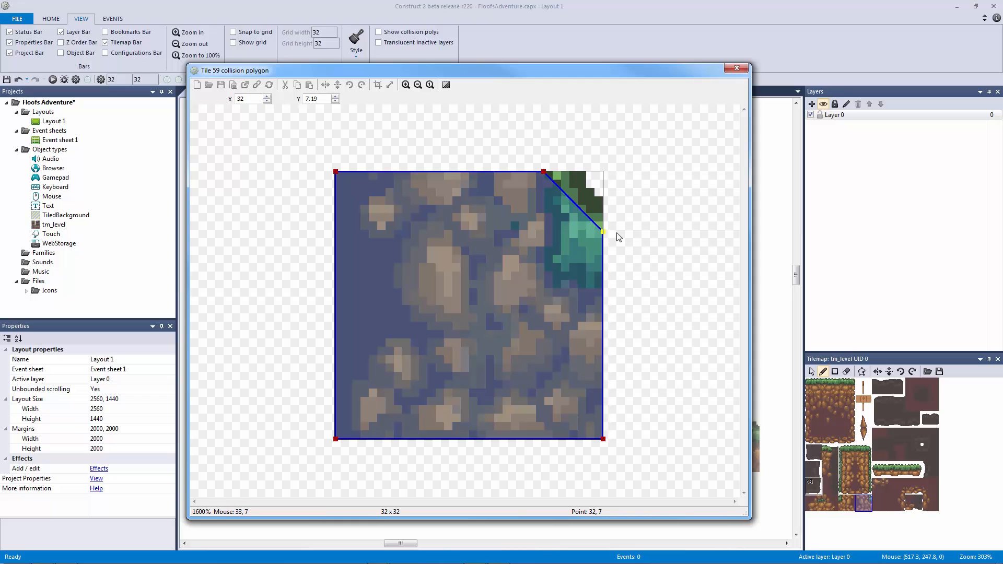
{"action": "left_click_drag", "start_coordinate": [319, 99], "coordinate": [315, 99]}
{"action": "type", "text": "8"}
{"action": "key", "text": "Return"}
{"action": "left_click", "coordinate": [744, 71]}
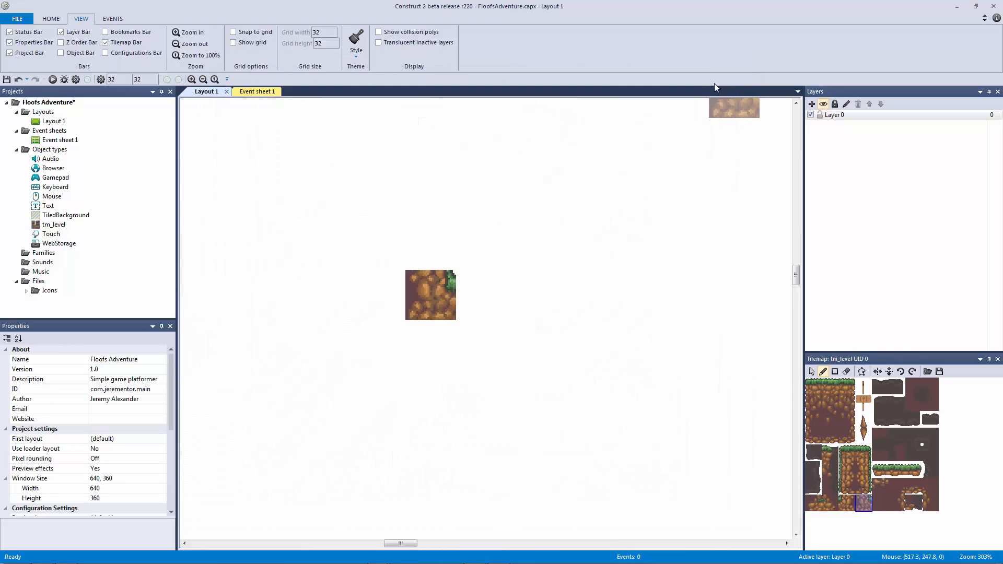
Reopen the collision polygon of tile 59 for a check, close it, and return to the tilemap selection tool
{"action": "double_click", "coordinate": [869, 503]}
{"action": "left_click", "coordinate": [736, 69]}
{"action": "left_click", "coordinate": [812, 371]}
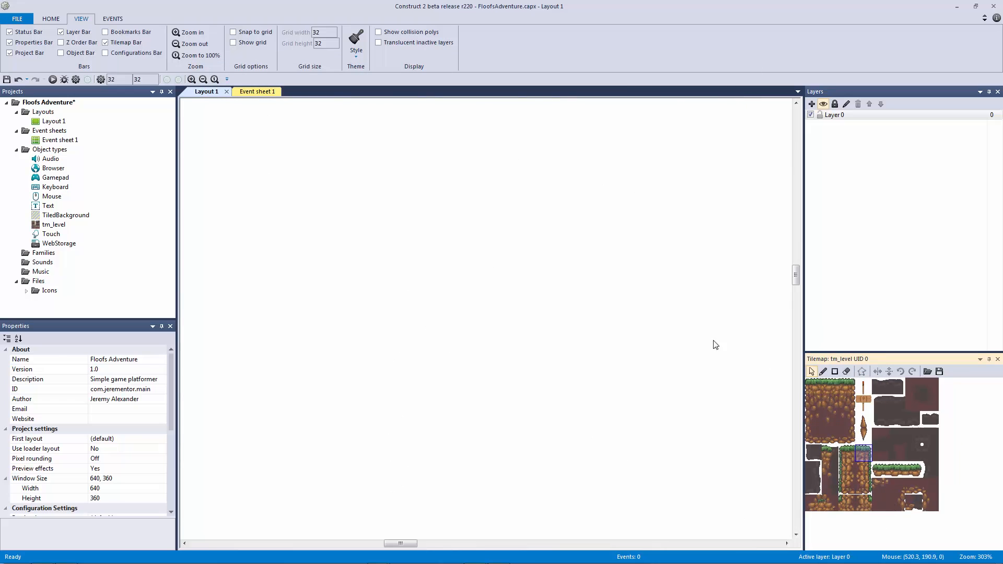
Select the tm_level tilemap and examine its tile size, offset and spacing properties
{"action": "left_click", "coordinate": [625, 297]}
{"action": "scroll", "coordinate": [641, 302], "scroll_direction": "down", "scroll_amount": 5, "text": "ctrl"}
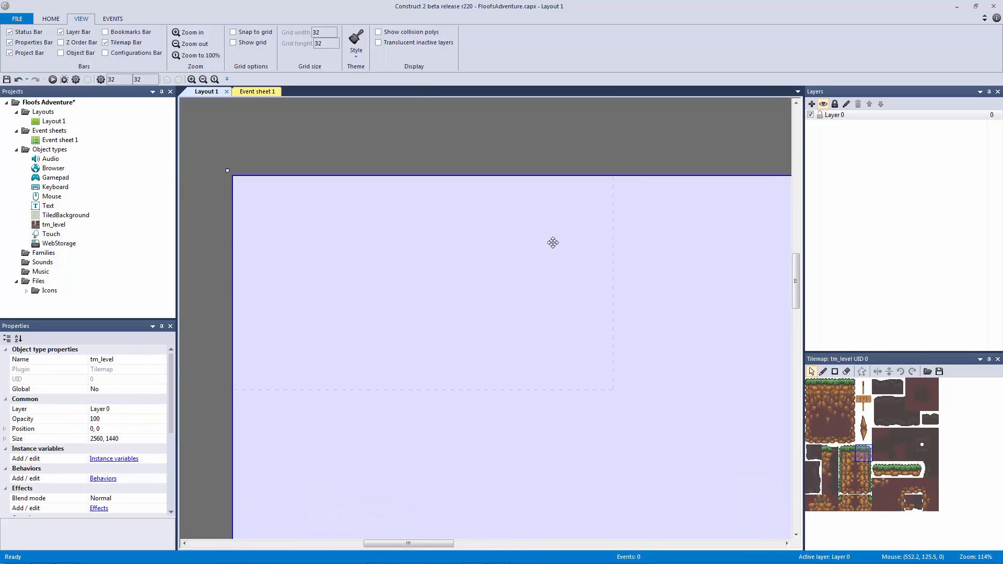
{"action": "left_click", "coordinate": [547, 184]}
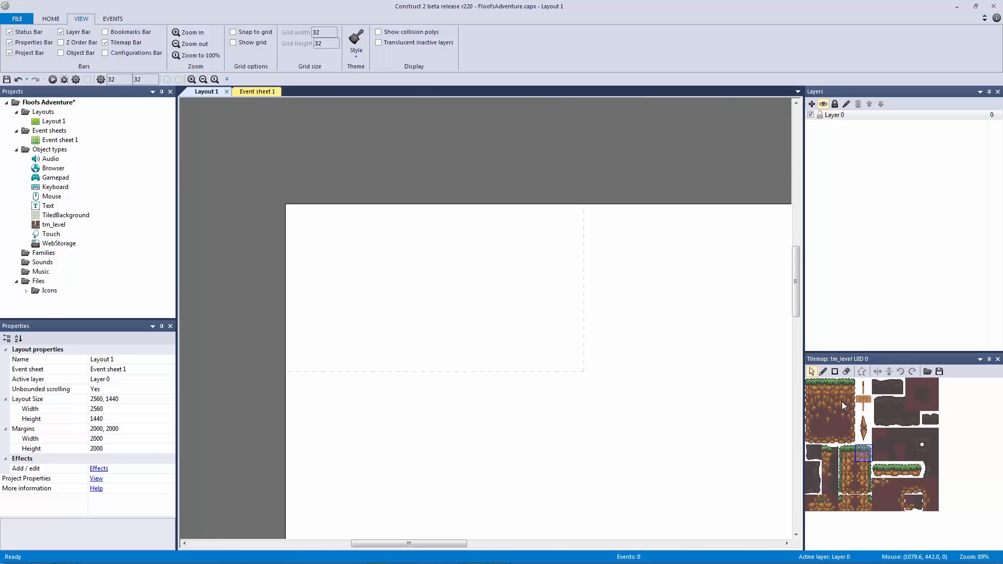
{"action": "left_click", "coordinate": [596, 272]}
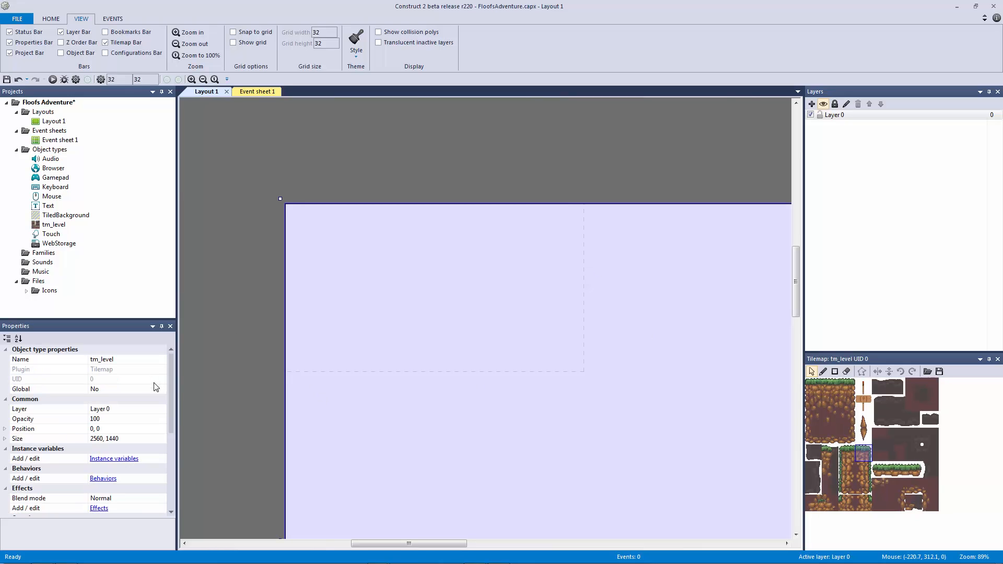
{"action": "scroll", "coordinate": [177, 435], "scroll_direction": "down", "scroll_amount": 5}
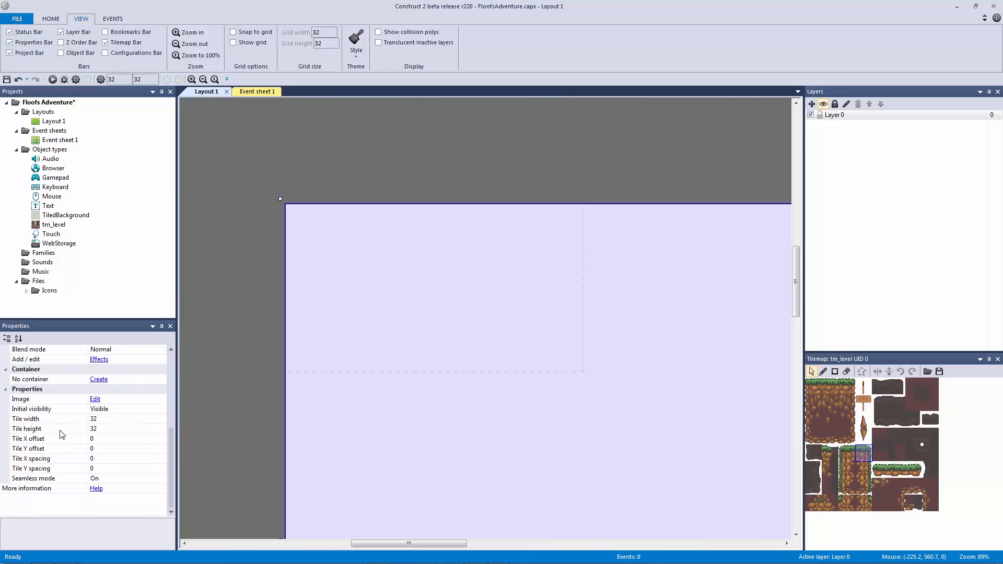
Import the Tiled project LevelTilemap.tmx from the Tilemaps assets folder into the tm_level tilemap, replacing the tilemap image with Tilemap.png
{"action": "left_click", "coordinate": [264, 229]}
{"action": "scroll", "coordinate": [402, 246], "scroll_direction": "down", "scroll_amount": 3, "text": "ctrl"}
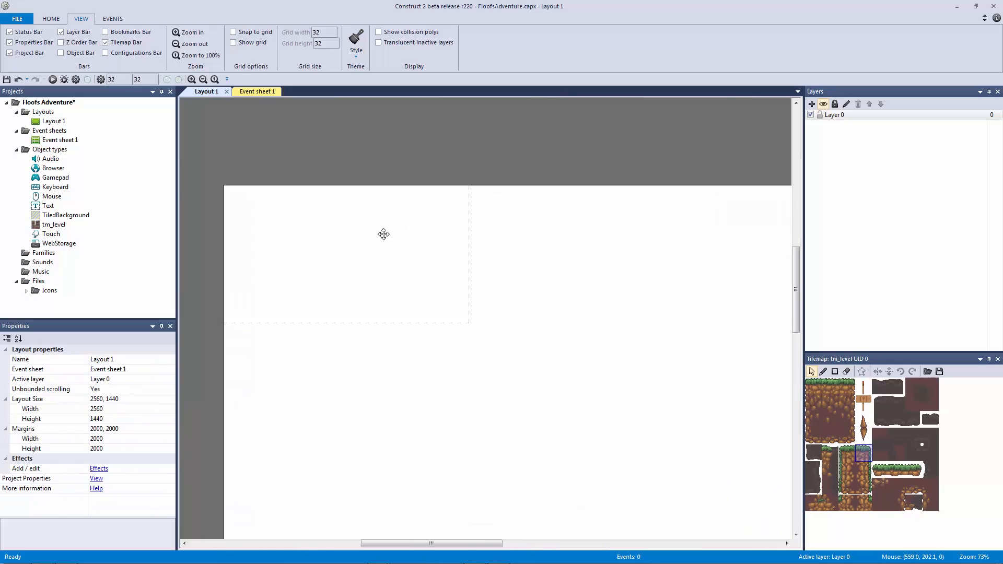
{"action": "scroll", "coordinate": [401, 246], "scroll_direction": "down", "scroll_amount": 3, "text": "ctrl"}
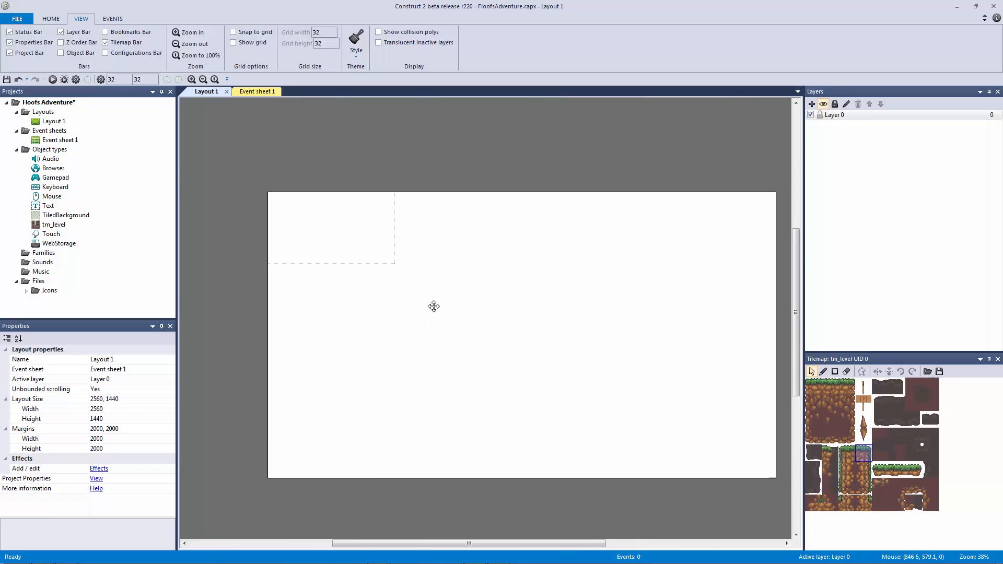
{"action": "middle_click_drag", "start_coordinate": [418, 287], "coordinate": [418, 286]}
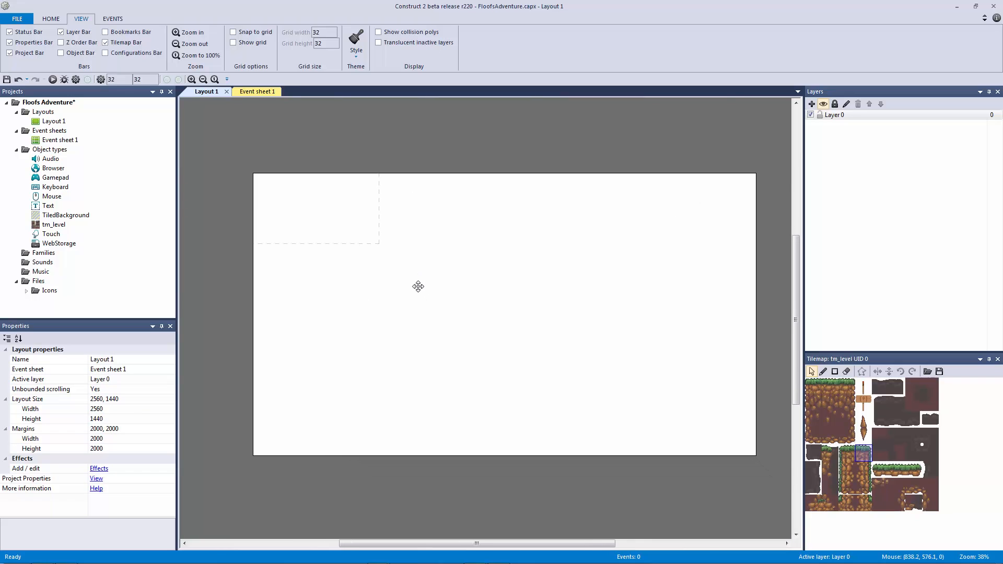
{"action": "left_click", "coordinate": [927, 372]}
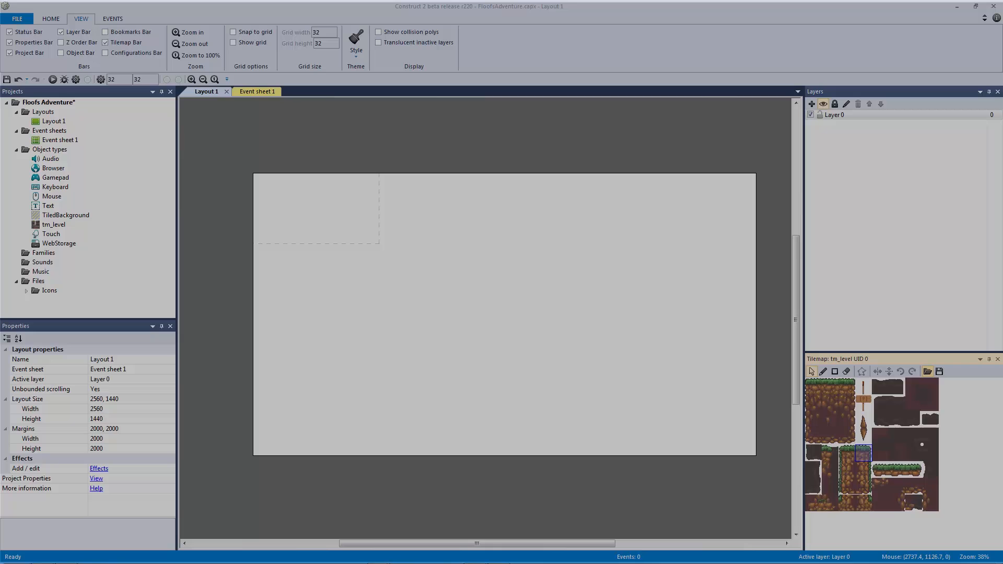
{"action": "left_click_drag", "start_coordinate": [1002, 118], "coordinate": [393, 98]}
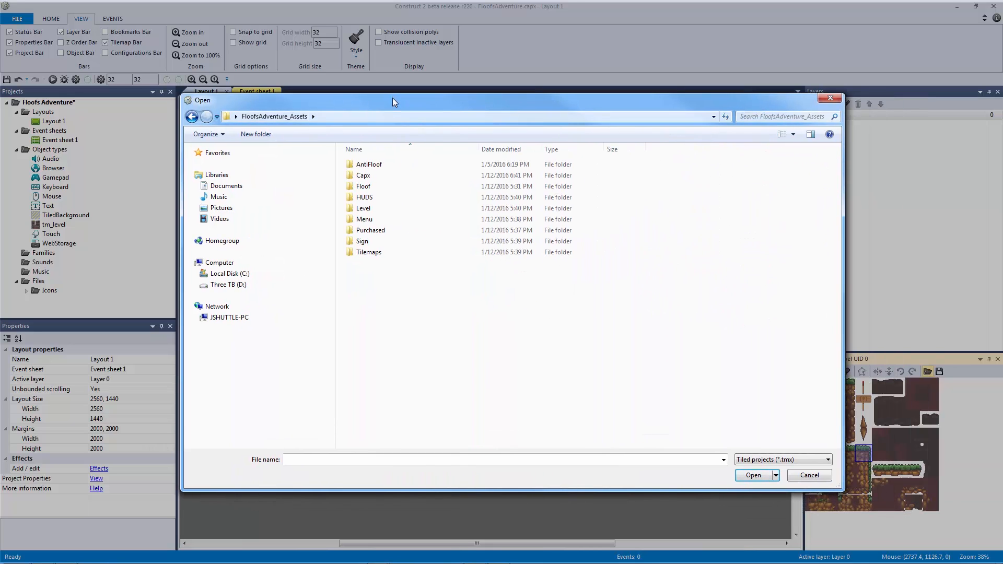
{"action": "left_click", "coordinate": [393, 254]}
{"action": "double_click", "coordinate": [393, 254]}
{"action": "left_click", "coordinate": [372, 198]}
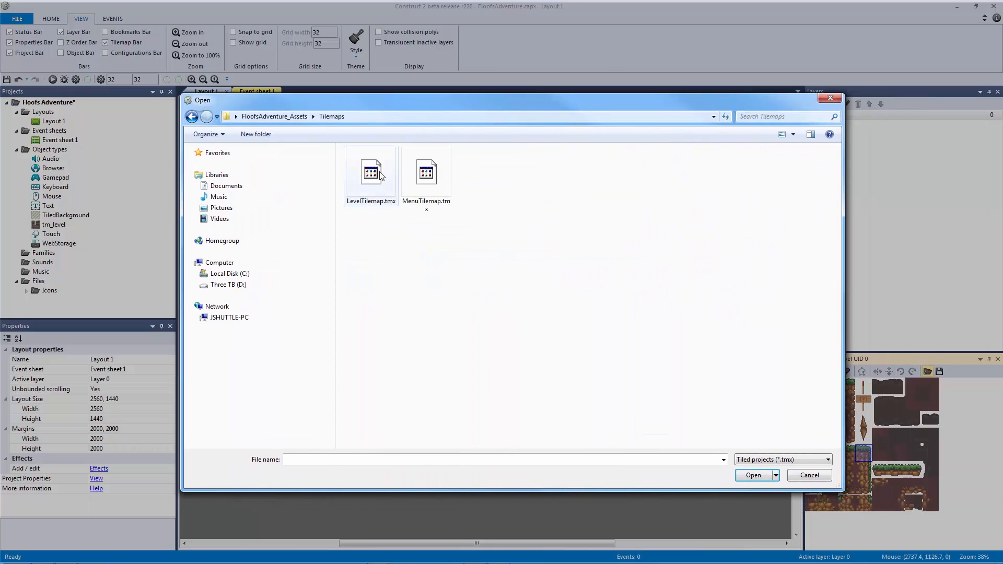
{"action": "double_click", "coordinate": [372, 178]}
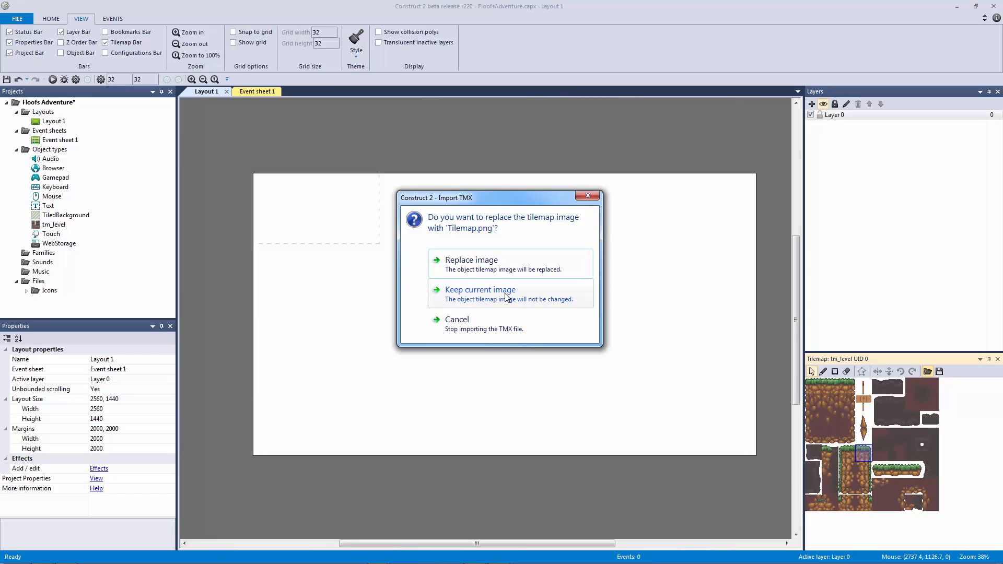
{"action": "left_click", "coordinate": [522, 269]}
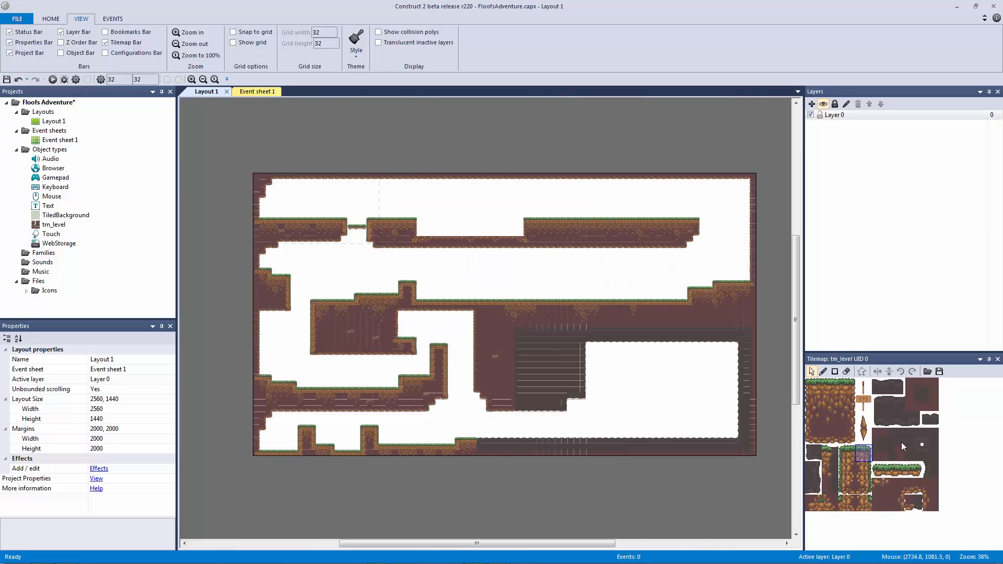
Review the imported level's terrain across the layout and save the project
{"action": "scroll", "coordinate": [568, 155], "scroll_direction": "up", "scroll_amount": 3, "text": "ctrl"}
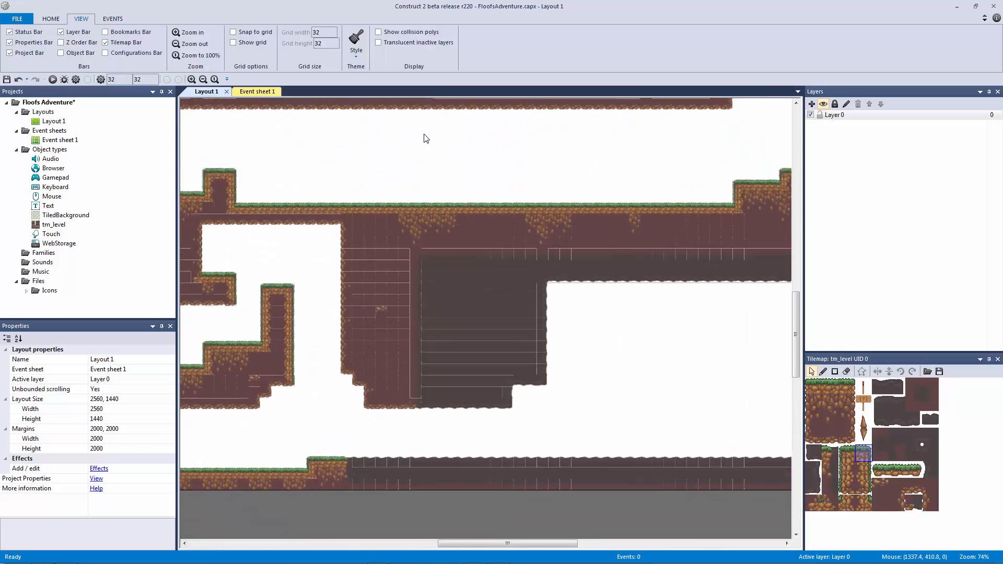
{"action": "scroll", "coordinate": [426, 138], "scroll_direction": "up", "scroll_amount": 2, "text": "ctrl"}
{"action": "scroll", "coordinate": [447, 161], "scroll_direction": "down", "scroll_amount": 6, "text": "ctrl"}
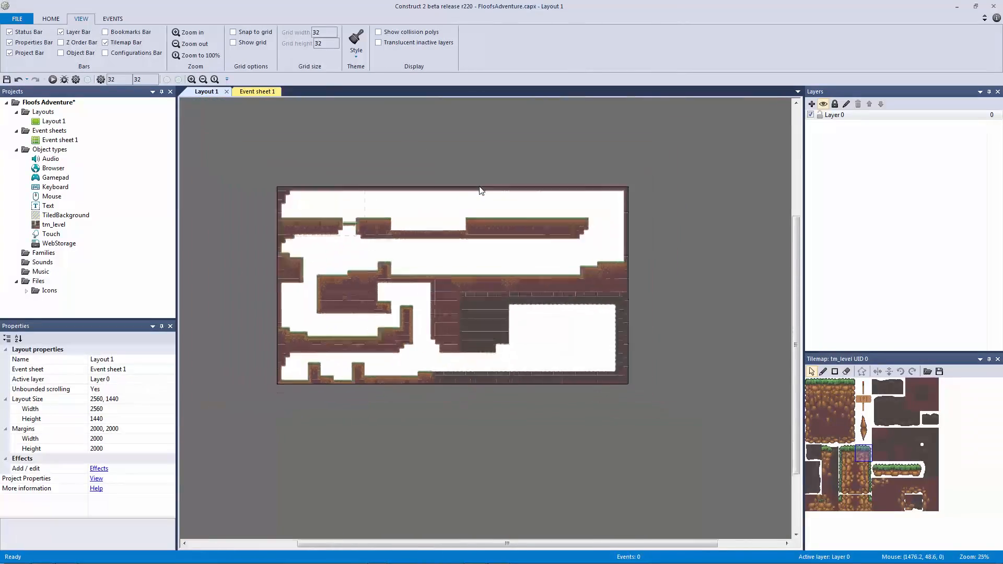
{"action": "scroll", "coordinate": [477, 193], "scroll_direction": "up", "scroll_amount": 5, "text": "ctrl"}
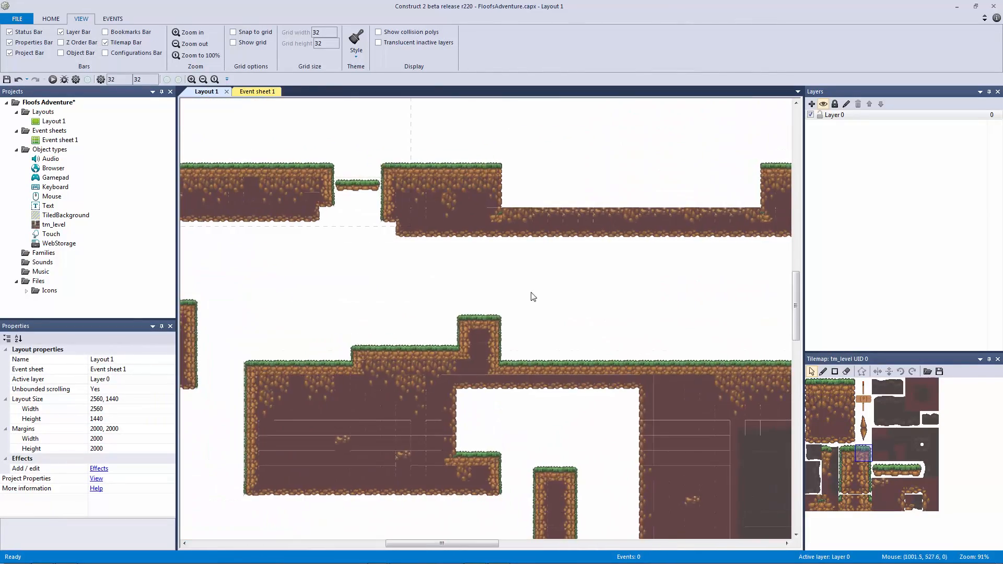
{"action": "scroll", "coordinate": [541, 299], "scroll_direction": "up", "scroll_amount": 4, "text": "ctrl"}
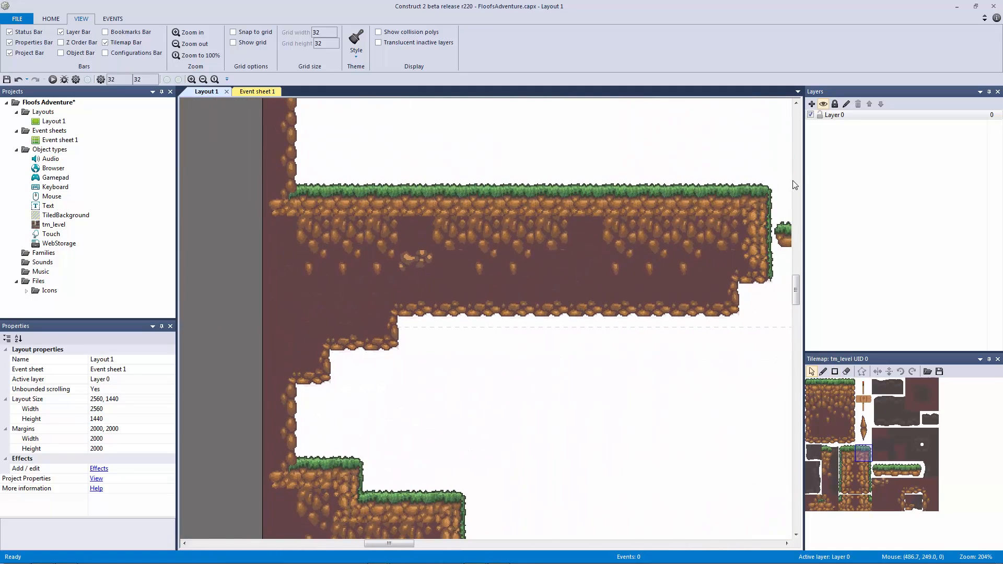
{"action": "scroll", "coordinate": [428, 217], "scroll_direction": "down", "scroll_amount": 4, "text": "ctrl"}
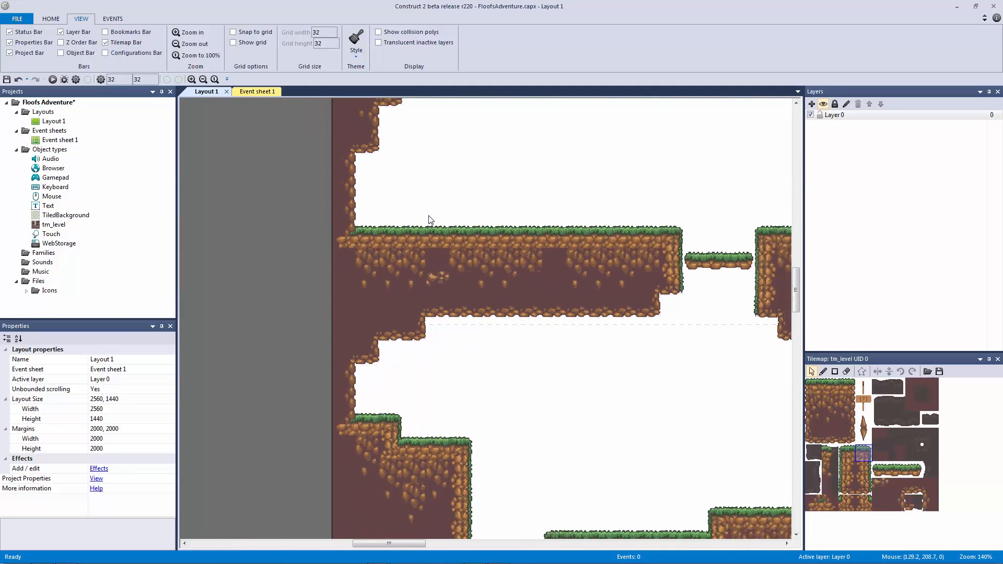
{"action": "middle_click_drag", "start_coordinate": [403, 238], "coordinate": [316, 217]}
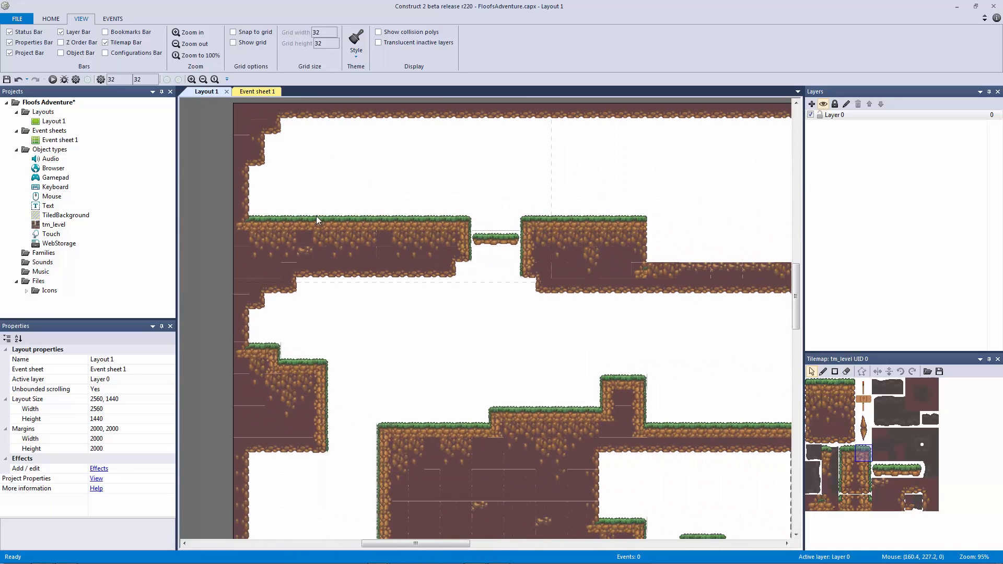
{"action": "key", "text": "ctrl+s"}
Set the preview browser to NW.js in the project's configuration settings
{"action": "scroll", "coordinate": [425, 416], "scroll_direction": "up", "scroll_amount": 2, "text": "ctrl"}
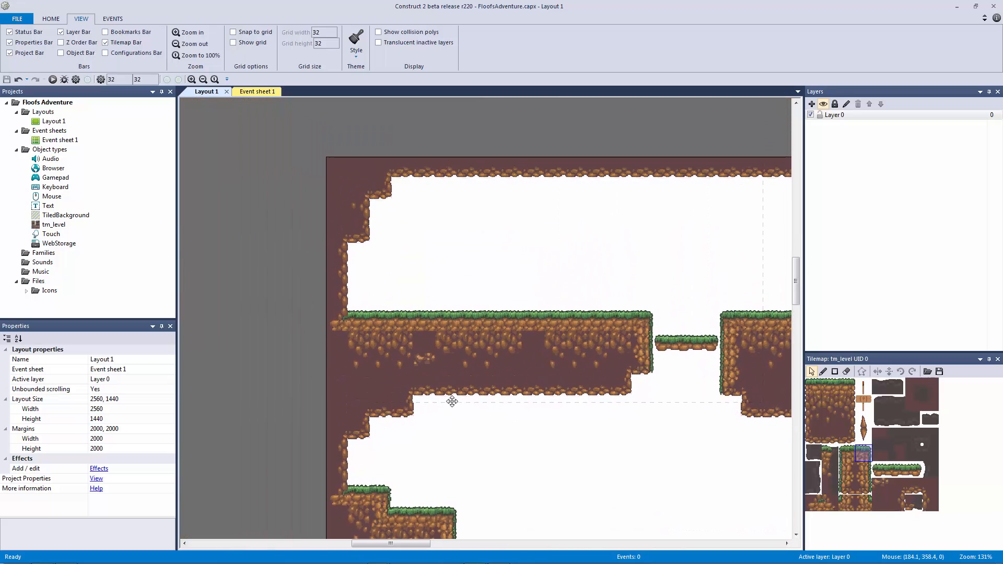
{"action": "scroll", "coordinate": [453, 405], "scroll_direction": "up", "scroll_amount": 1, "text": "ctrl"}
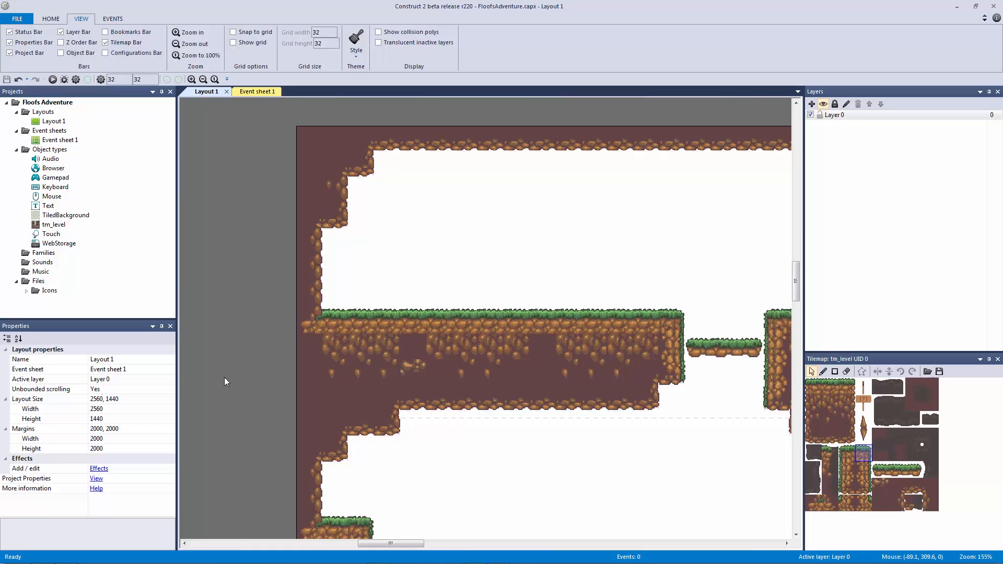
{"action": "left_click", "coordinate": [97, 479]}
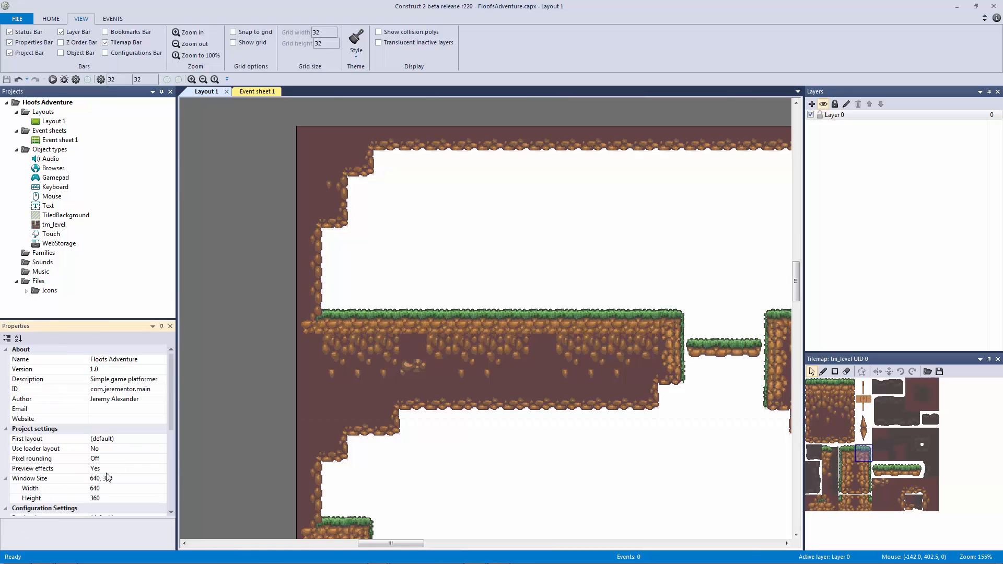
{"action": "left_click_drag", "start_coordinate": [168, 400], "coordinate": [166, 462]}
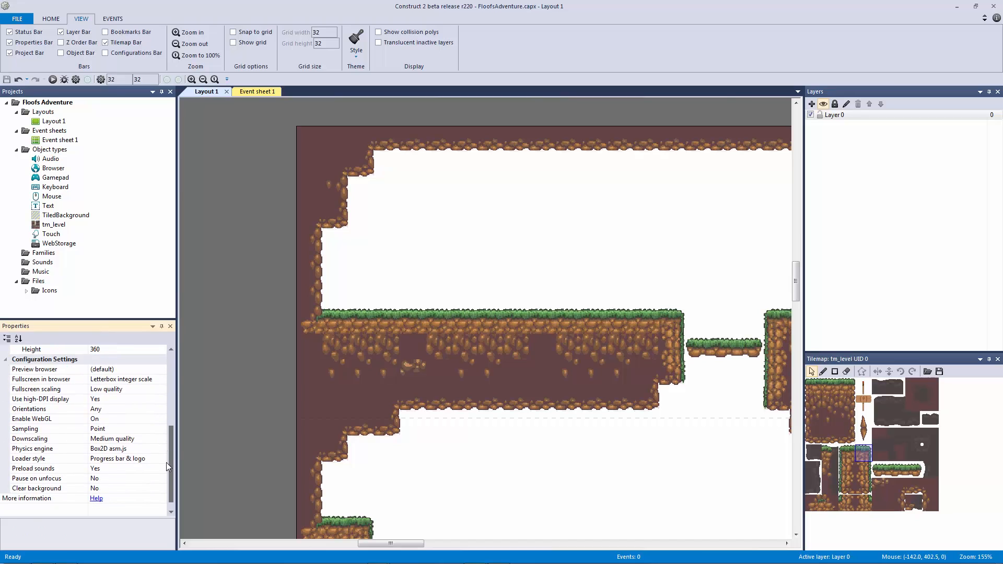
{"action": "left_click", "coordinate": [125, 369]}
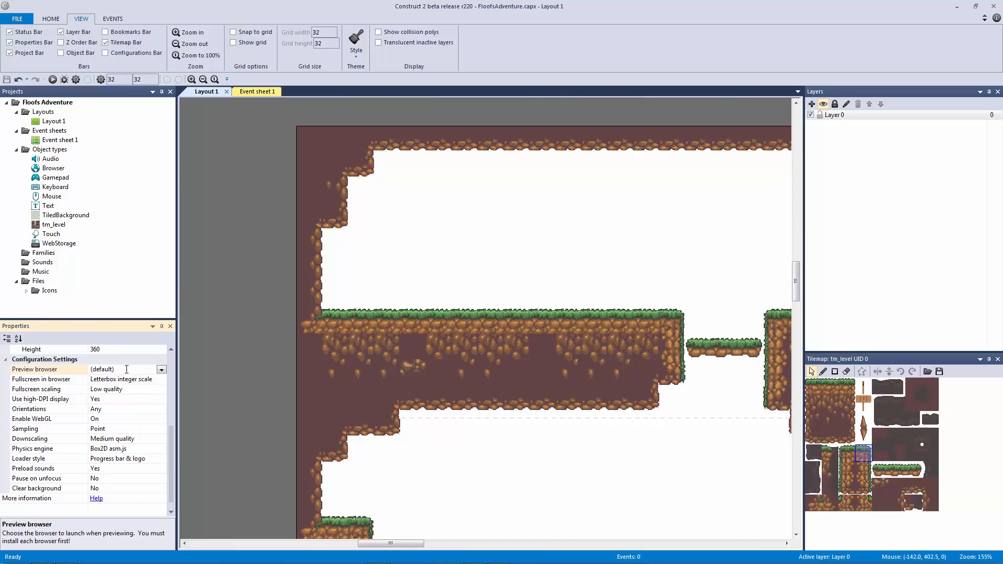
{"action": "left_click", "coordinate": [162, 369]}
{"action": "left_click", "coordinate": [145, 424]}
{"action": "left_click", "coordinate": [161, 370]}
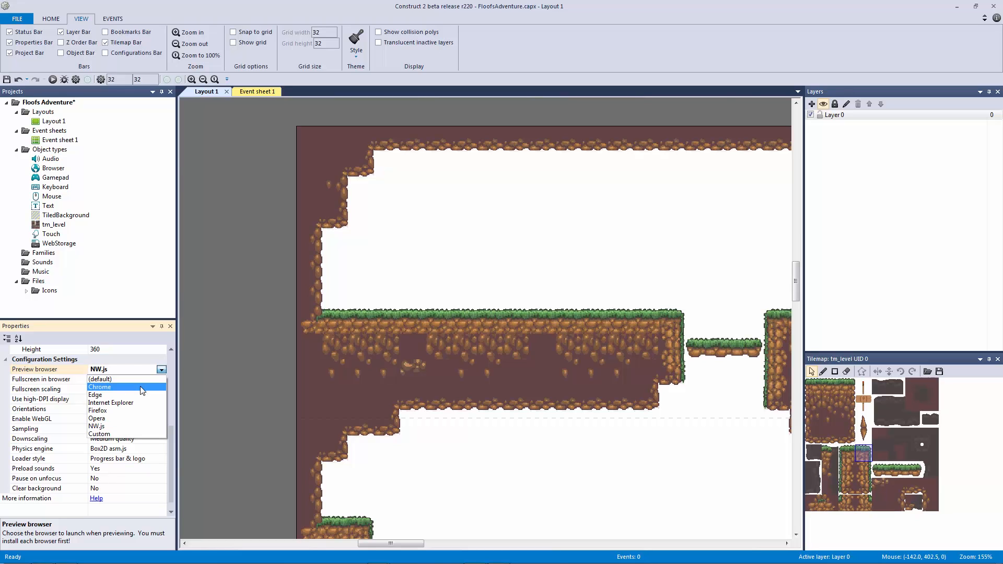
{"action": "left_click", "coordinate": [144, 426]}
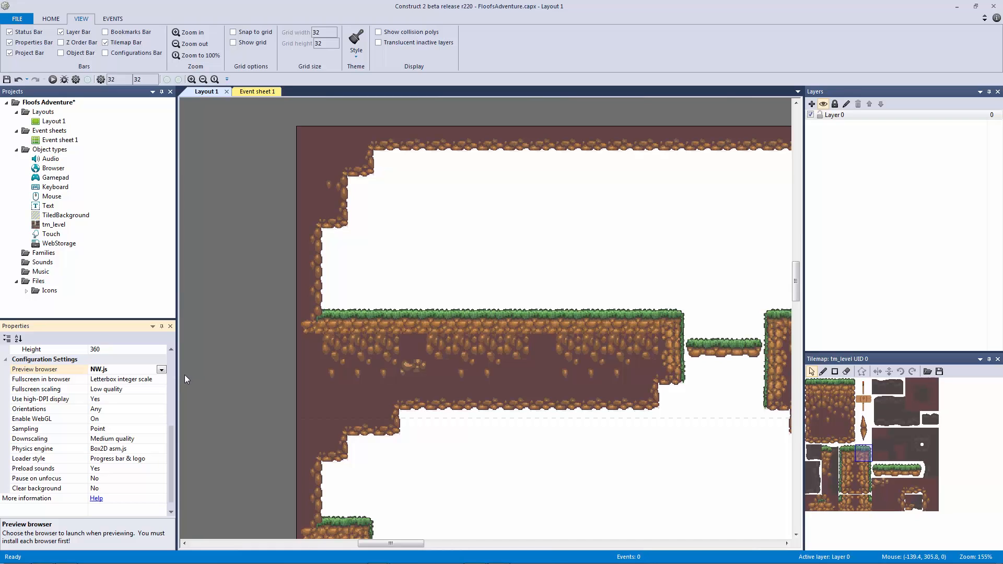
Save the project, run a preview of Layout 1 to check the level, and close the preview window
{"action": "left_click", "coordinate": [212, 392]}
{"action": "left_click", "coordinate": [7, 79]}
{"action": "key", "text": "F5"}
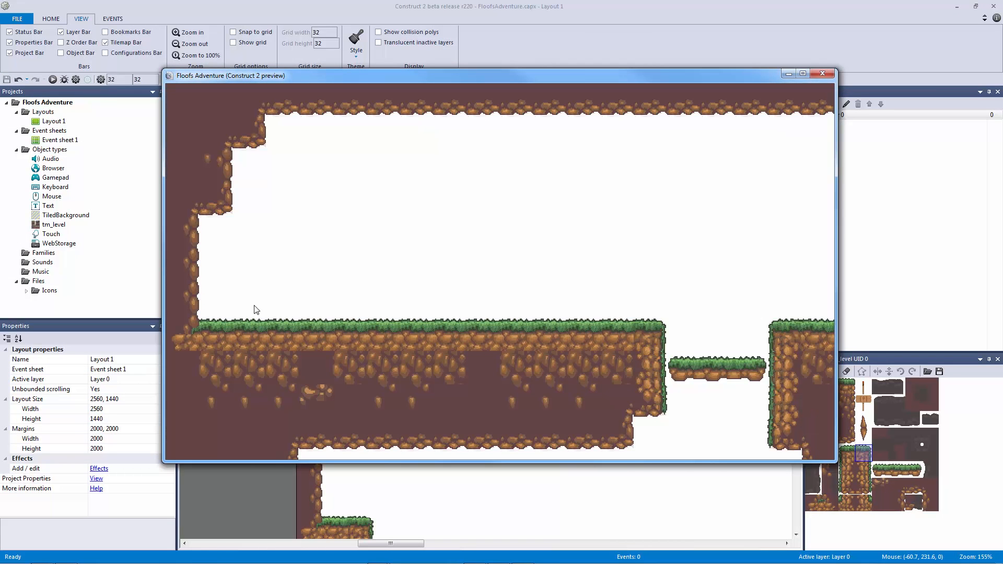
{"action": "mouse_move", "coordinate": [215, 76]}
{"action": "left_mouse_down"}
{"action": "mouse_move", "coordinate": [250, 86]}
{"action": "mouse_move", "coordinate": [226, 84]}
{"action": "left_mouse_up"}
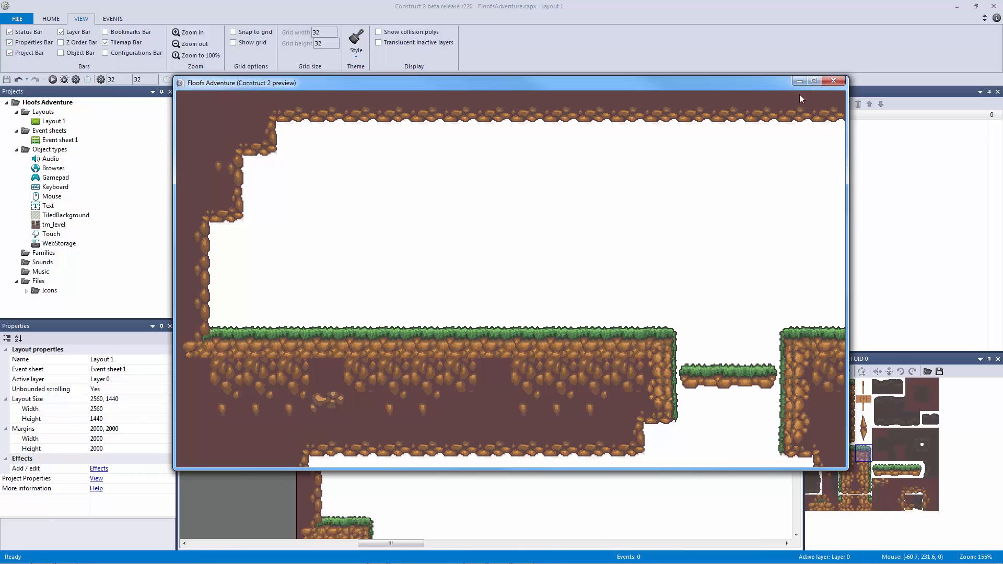
{"action": "left_click", "coordinate": [833, 81]}
Add the Solid behavior to the tm_level tilemap and deselect the tilemap
{"action": "scroll", "coordinate": [292, 260], "scroll_direction": "down", "scroll_amount": 8, "text": "ctrl"}
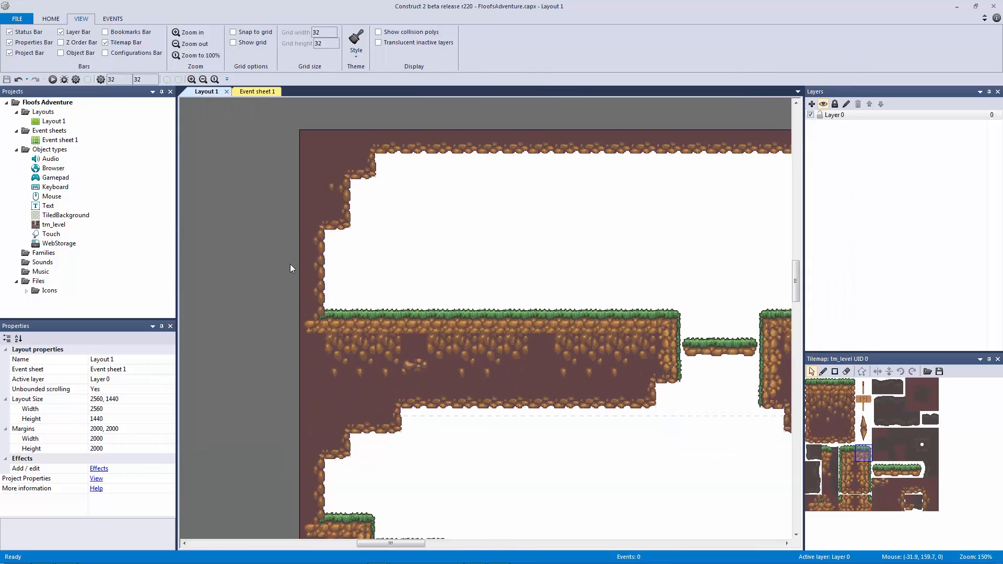
{"action": "scroll", "coordinate": [324, 246], "scroll_direction": "up", "scroll_amount": 5, "text": "ctrl"}
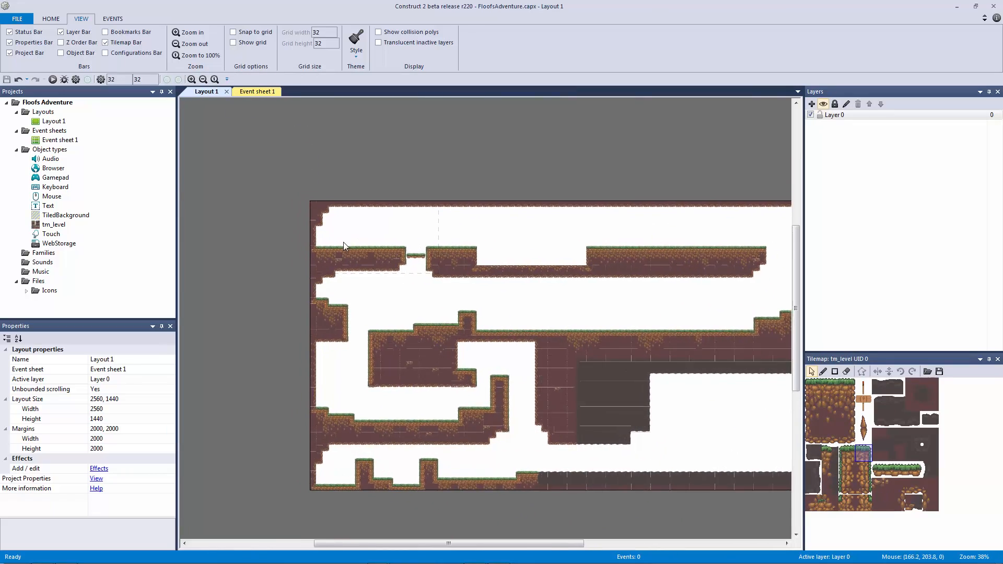
{"action": "scroll", "coordinate": [563, 350], "scroll_direction": "up", "scroll_amount": 3, "text": "ctrl"}
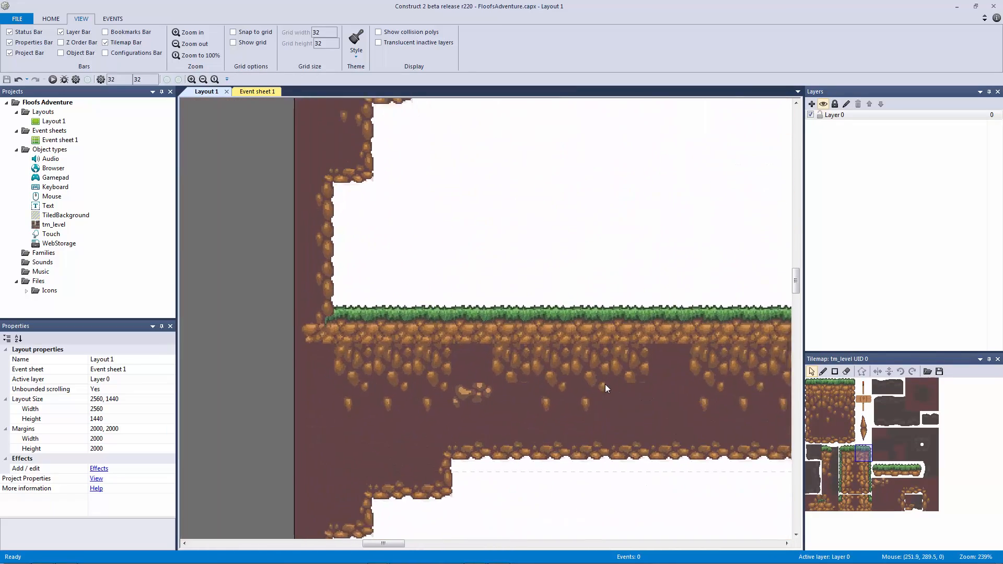
{"action": "scroll", "coordinate": [619, 386], "scroll_direction": "down", "scroll_amount": 5, "text": "ctrl"}
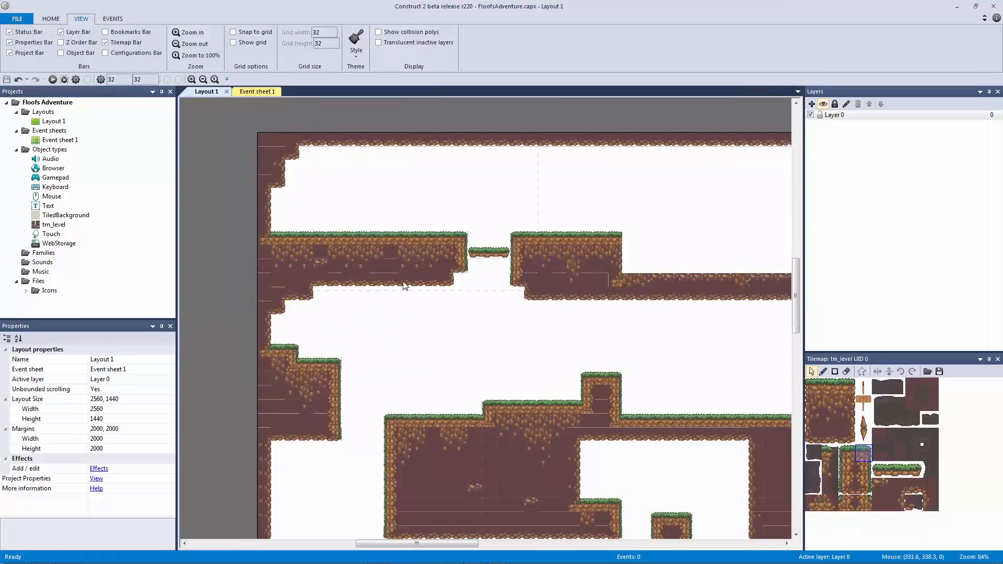
{"action": "scroll", "coordinate": [326, 251], "scroll_direction": "down", "scroll_amount": 2, "text": "ctrl"}
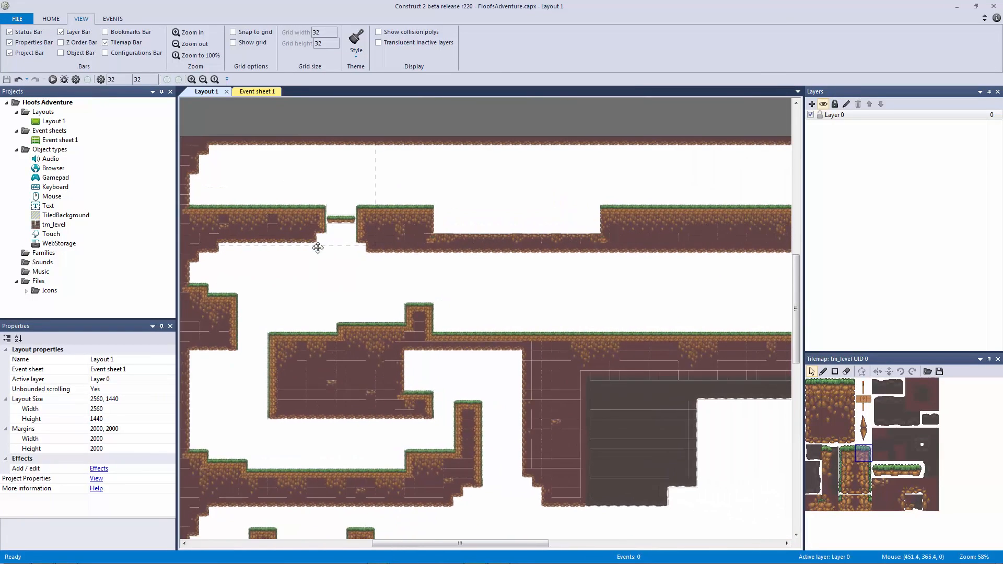
{"action": "left_click", "coordinate": [328, 249]}
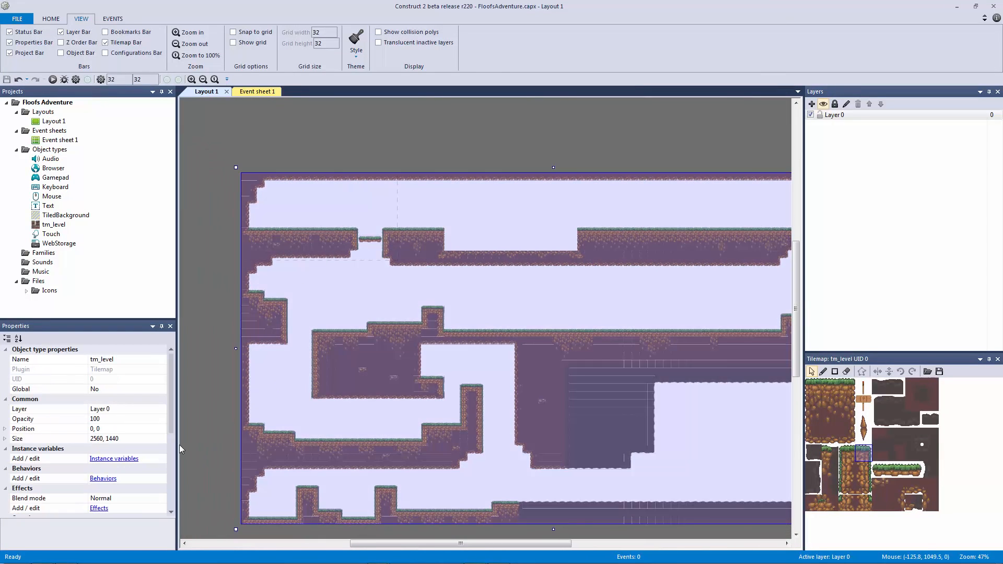
{"action": "left_click", "coordinate": [110, 478]}
{"action": "left_click", "coordinate": [480, 308]}
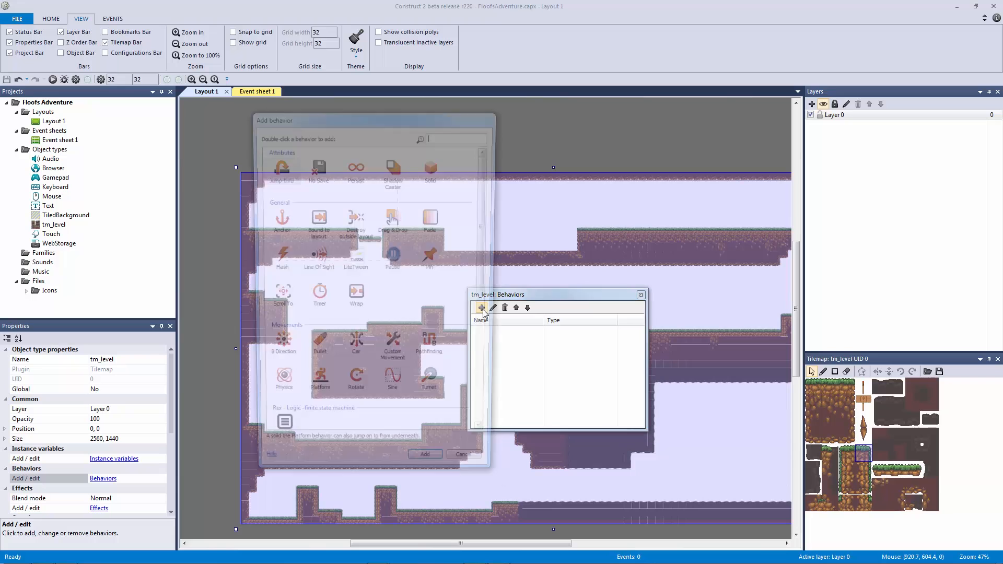
{"action": "double_click", "coordinate": [433, 166]}
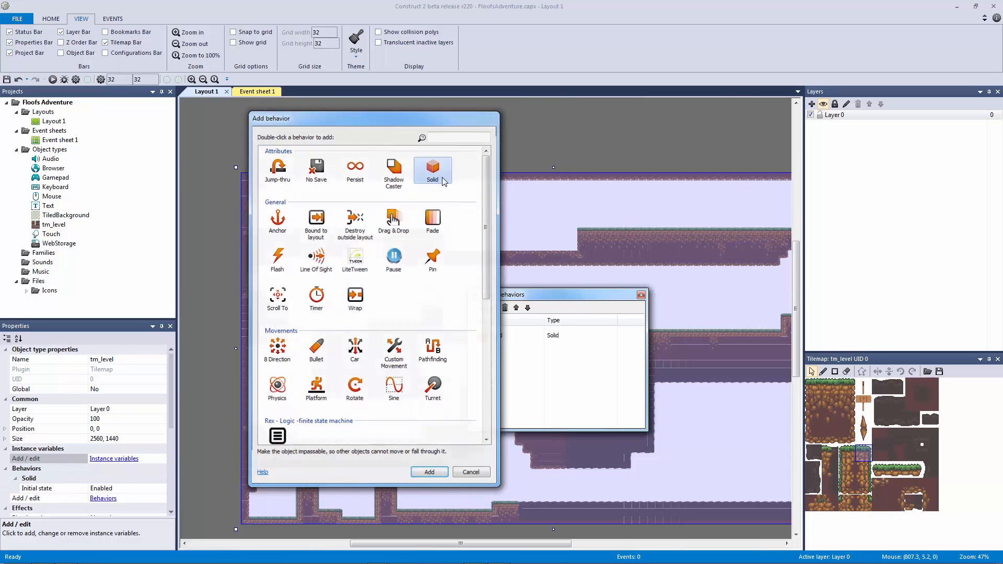
{"action": "left_click", "coordinate": [641, 296]}
{"action": "left_click", "coordinate": [445, 140]}
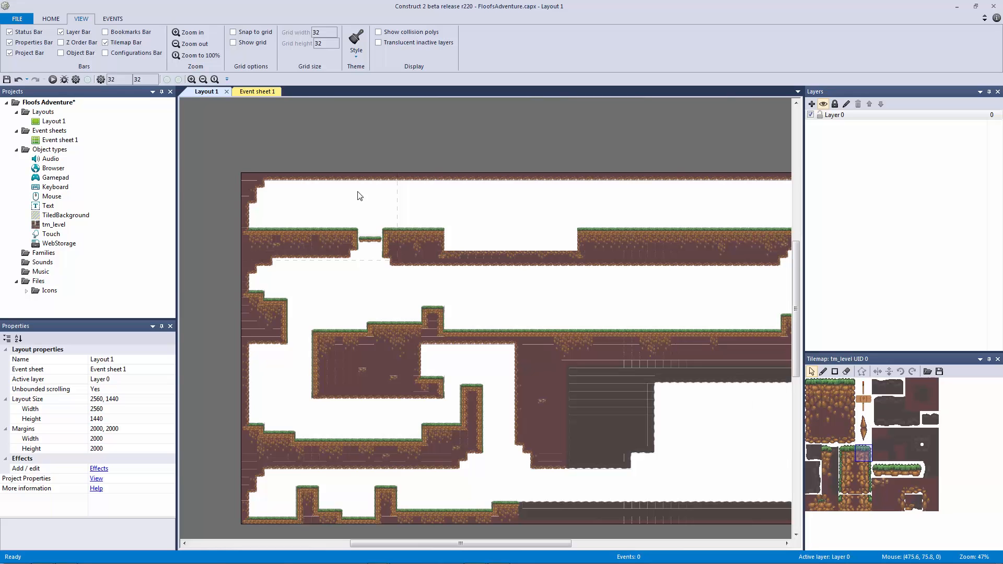
Inspect the collision polygon of the grass-topped Tile 1 in the tm_level tileset and close it without editing
{"action": "scroll", "coordinate": [338, 153], "scroll_direction": "up", "scroll_amount": 6, "text": "ctrl"}
{"action": "scroll", "coordinate": [542, 298], "scroll_direction": "up", "scroll_amount": 4, "text": "ctrl"}
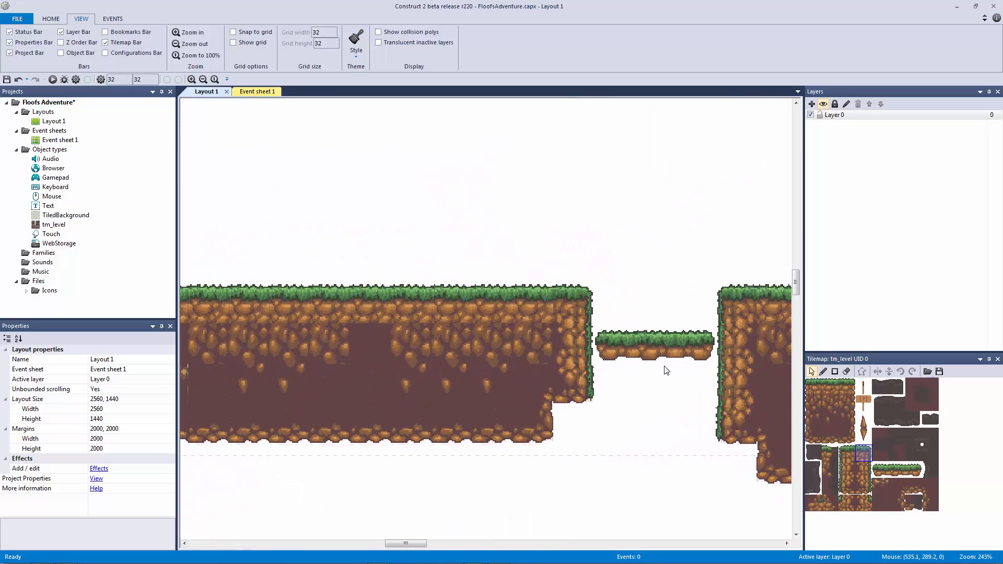
{"action": "scroll", "coordinate": [666, 370], "scroll_direction": "down", "scroll_amount": 7, "text": "ctrl"}
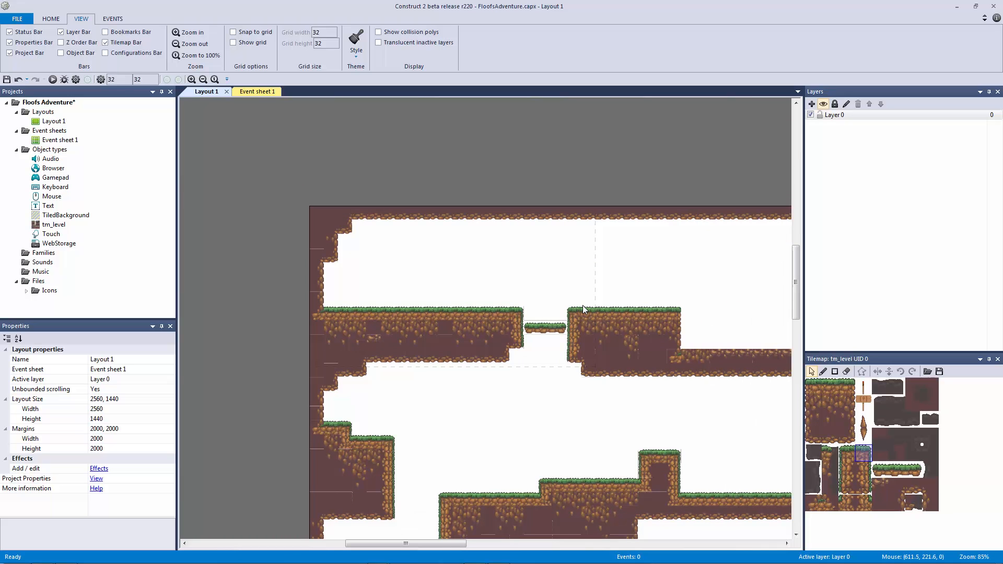
{"action": "double_click", "coordinate": [827, 385]}
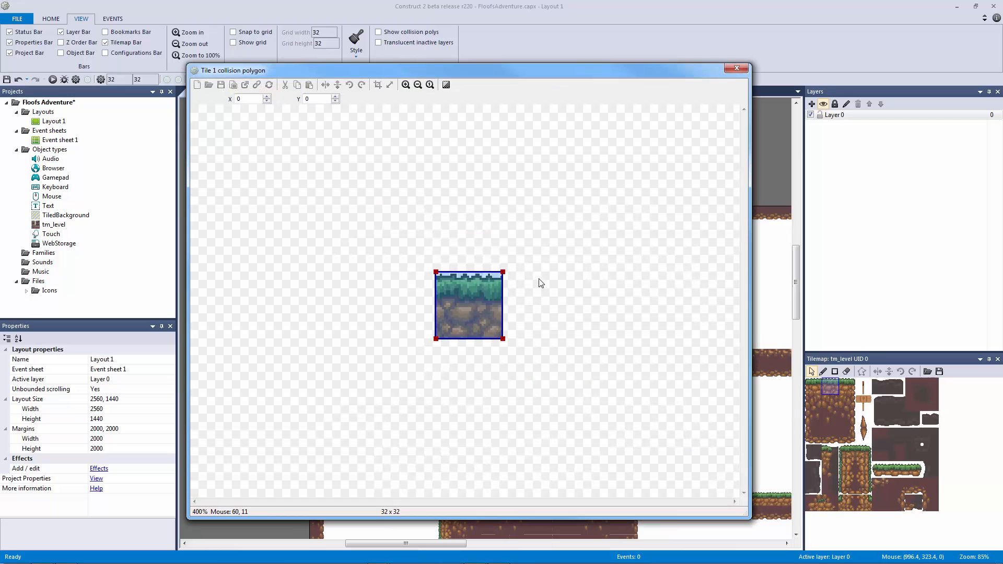
{"action": "right_click", "coordinate": [477, 303]}
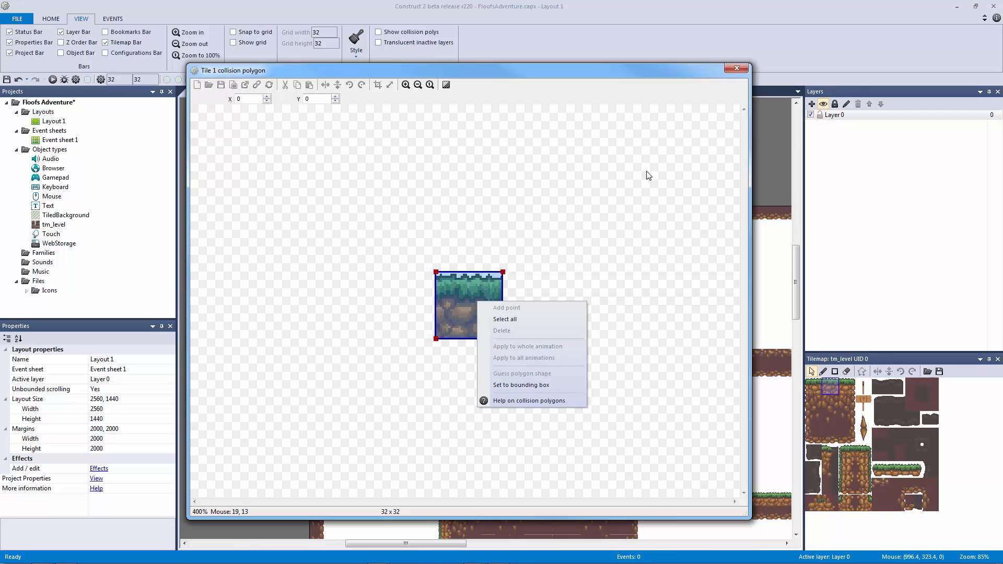
{"action": "left_click", "coordinate": [737, 68]}
{"action": "left_click", "coordinate": [538, 171]}
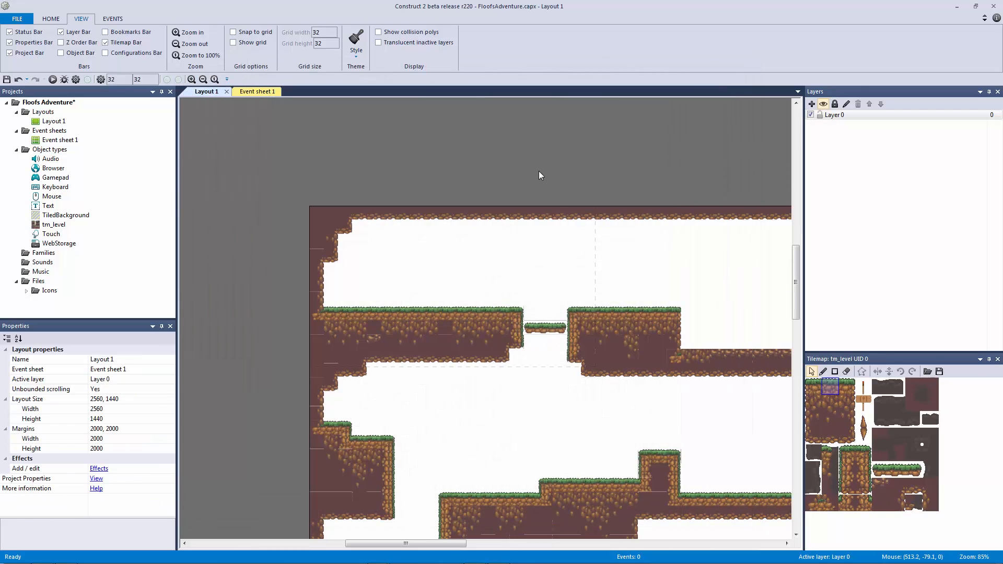
Examine the level's upper platforms, the small grass bridge and the surrounding terrain across Layout 1
{"action": "scroll", "coordinate": [578, 223], "scroll_direction": "down", "scroll_amount": 4, "text": "ctrl"}
{"action": "middle_click_drag", "start_coordinate": [578, 287], "coordinate": [350, 216]}
{"action": "middle_click_drag", "start_coordinate": [526, 275], "coordinate": [296, 232]}
{"action": "mouse_move", "coordinate": [360, 253]}
{"action": "middle_mouse_down"}
{"action": "mouse_move", "coordinate": [467, 200]}
{"action": "mouse_move", "coordinate": [591, 177]}
{"action": "mouse_move", "coordinate": [571, 216]}
{"action": "middle_mouse_up"}
{"action": "scroll", "coordinate": [519, 335], "scroll_direction": "up", "scroll_amount": 9, "text": "ctrl"}
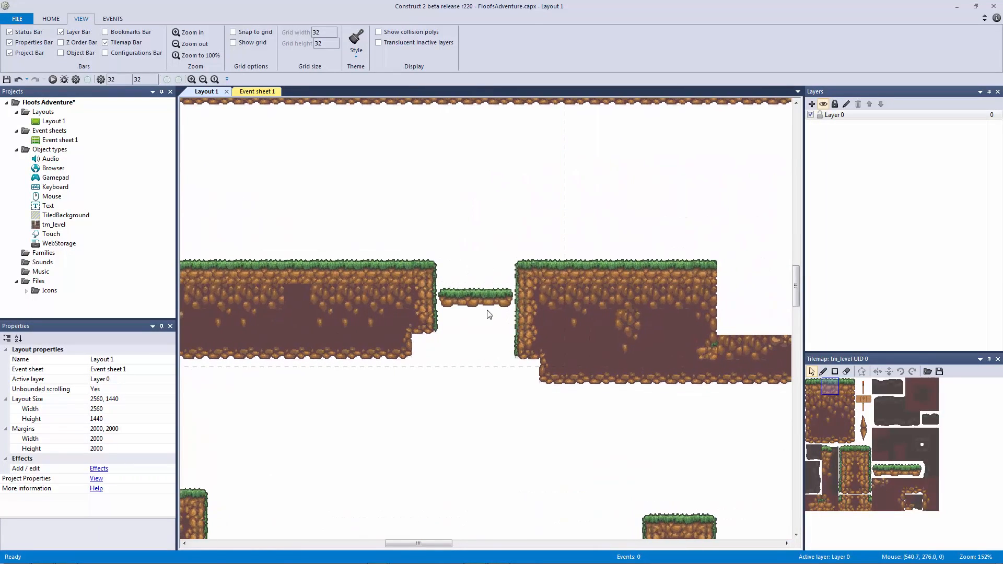
{"action": "scroll", "coordinate": [525, 334], "scroll_direction": "down", "scroll_amount": 6, "text": "ctrl"}
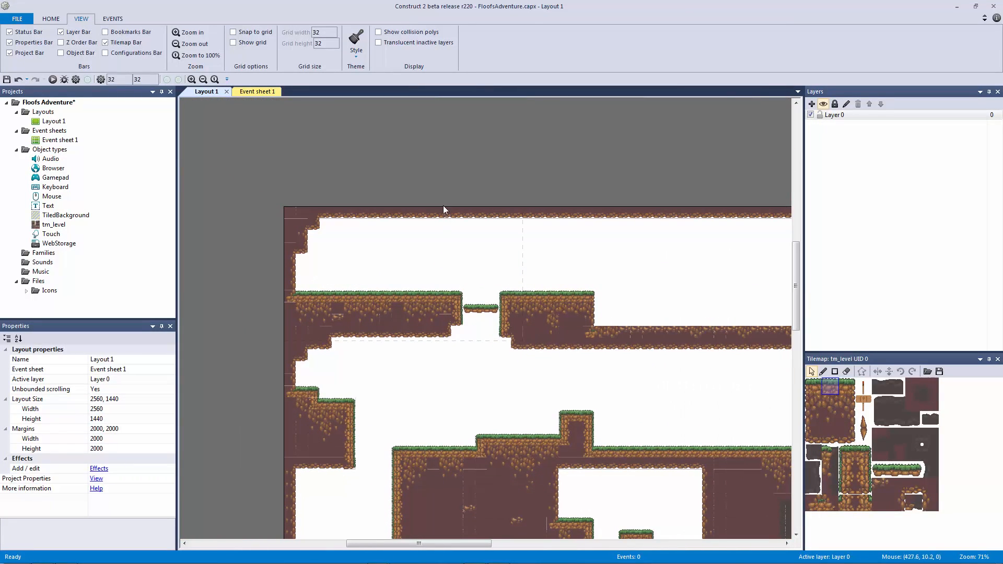
{"action": "middle_click_drag", "start_coordinate": [438, 203], "coordinate": [355, 176]}
{"action": "scroll", "coordinate": [472, 256], "scroll_direction": "down", "scroll_amount": 4, "text": "ctrl"}
{"action": "middle_click_drag", "start_coordinate": [482, 280], "coordinate": [374, 210]}
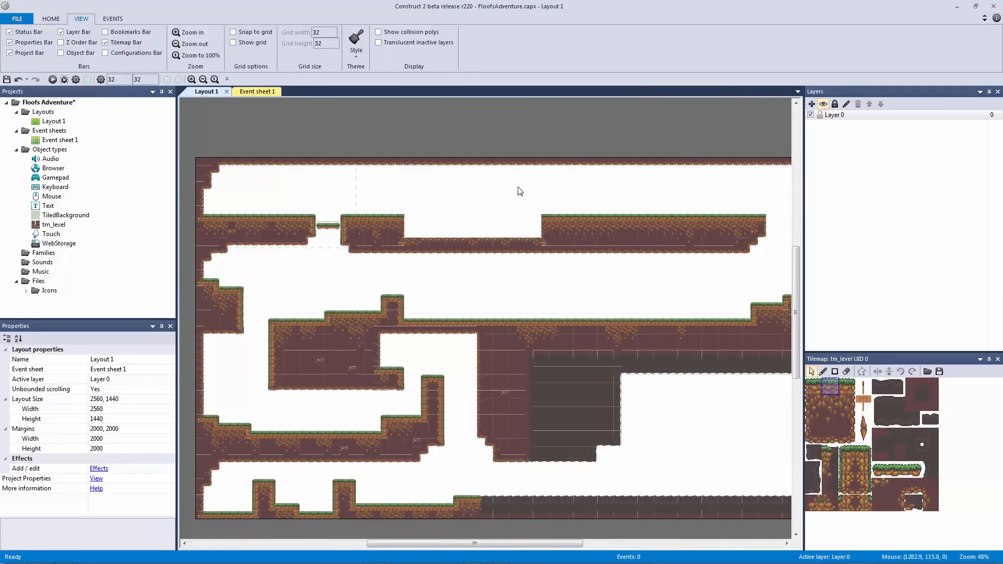
Add a new layer above Layer 0 and name it Tilemap
{"action": "left_click", "coordinate": [811, 104]}
{"action": "left_click", "coordinate": [835, 115]}
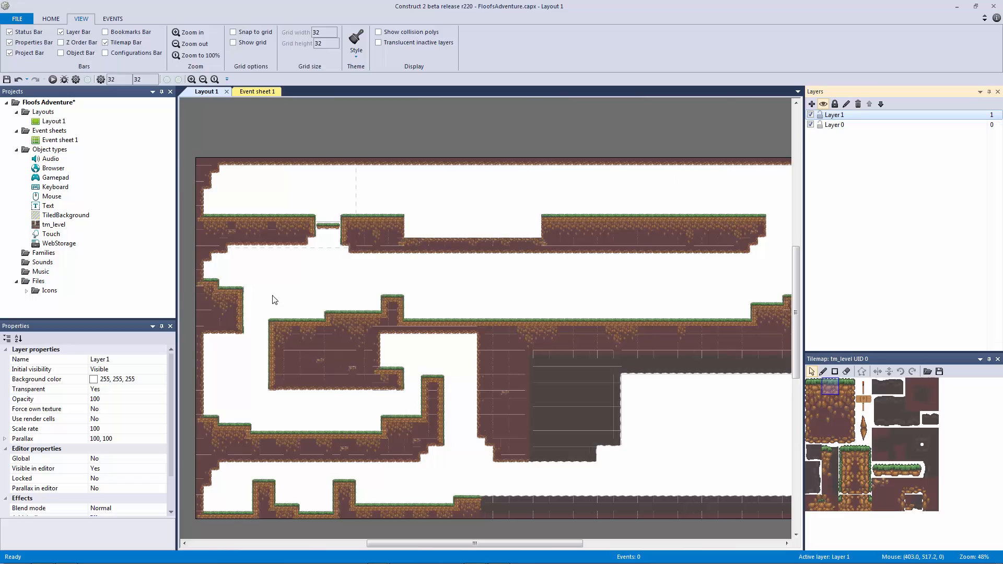
{"action": "left_click", "coordinate": [155, 362]}
{"action": "type", "text": "Tilemap"}
{"action": "key", "text": "Return"}
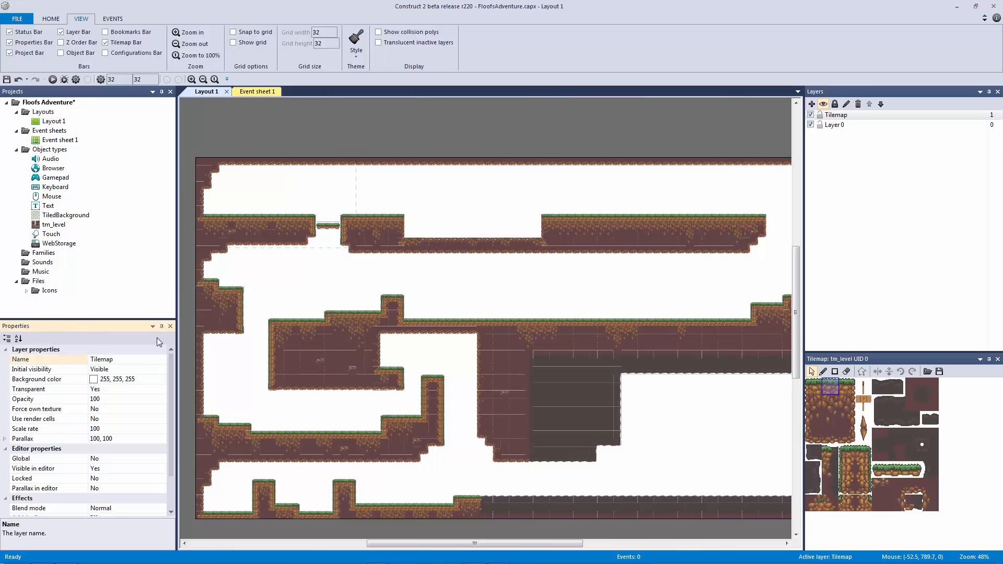
Move the tm_level tilemap onto the Tilemap layer and lock that layer
{"action": "right_click", "coordinate": [390, 224]}
{"action": "mouse_move", "coordinate": [438, 293]}
{"action": "left_click", "coordinate": [498, 293]}
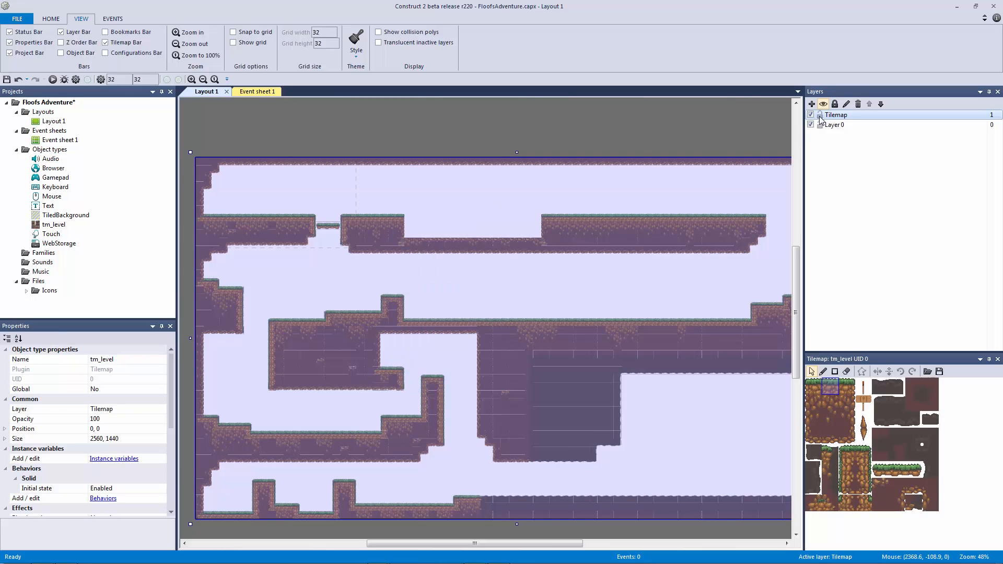
Make Layer 0 the active layer and insert a new Sprite object in the layout
{"action": "left_click", "coordinate": [832, 125]}
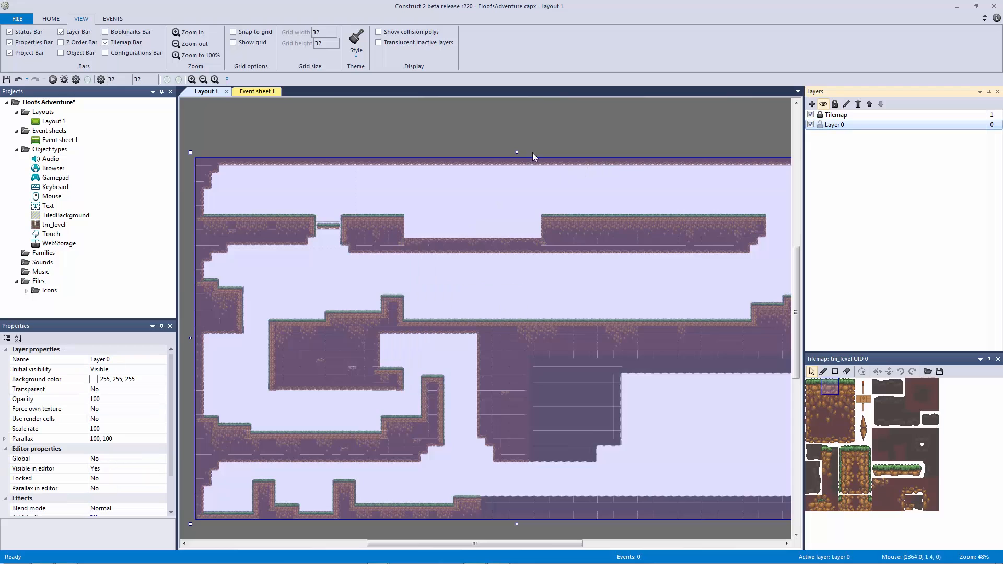
{"action": "left_click", "coordinate": [497, 130]}
{"action": "double_click", "coordinate": [455, 129]}
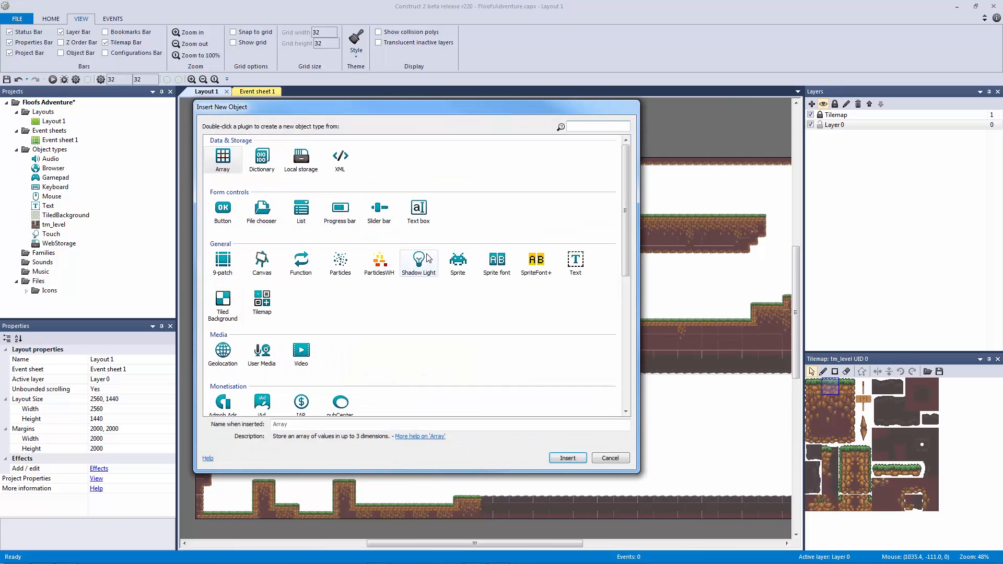
{"action": "left_click", "coordinate": [459, 264]}
{"action": "double_click", "coordinate": [461, 266]}
{"action": "left_click", "coordinate": [457, 271]}
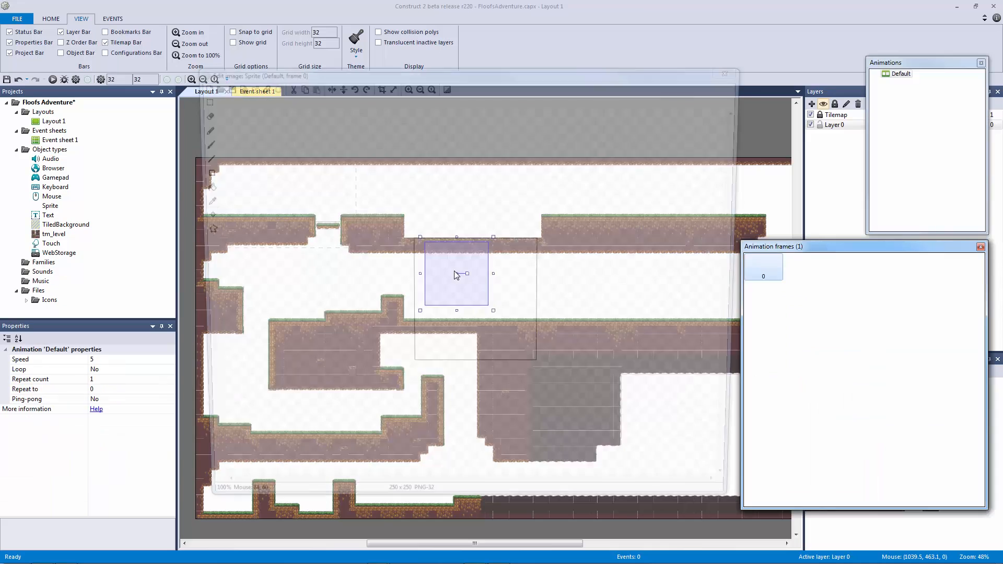
Load background.png from the Tilemaps folder as the sprite's image and close the image editor
{"action": "left_click", "coordinate": [209, 85]}
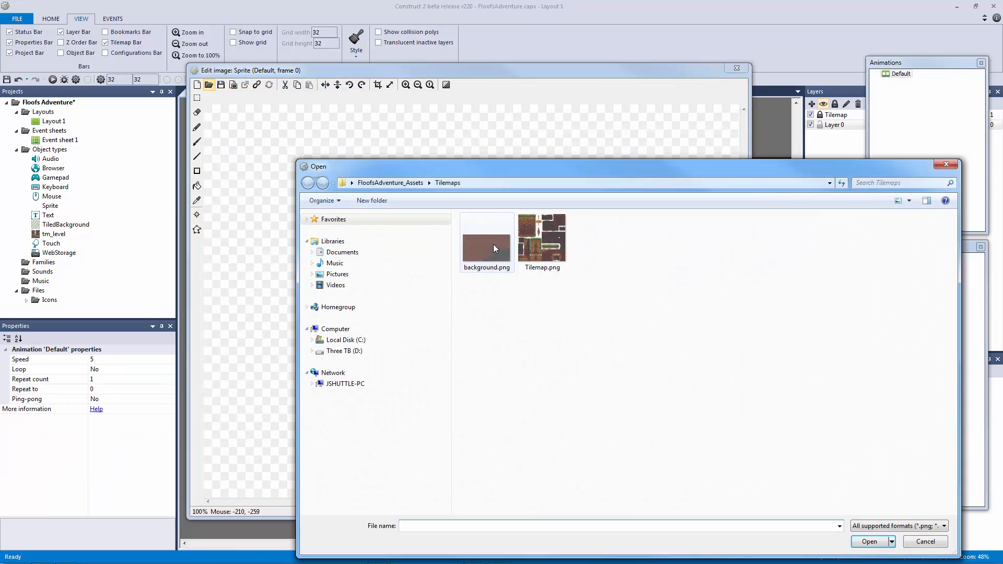
{"action": "double_click", "coordinate": [509, 258]}
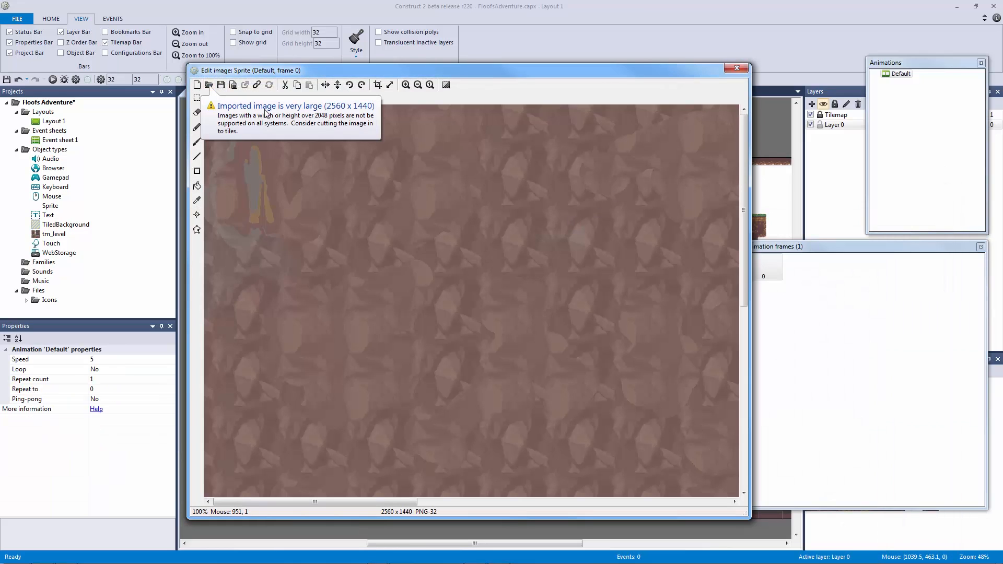
{"action": "left_click", "coordinate": [736, 68]}
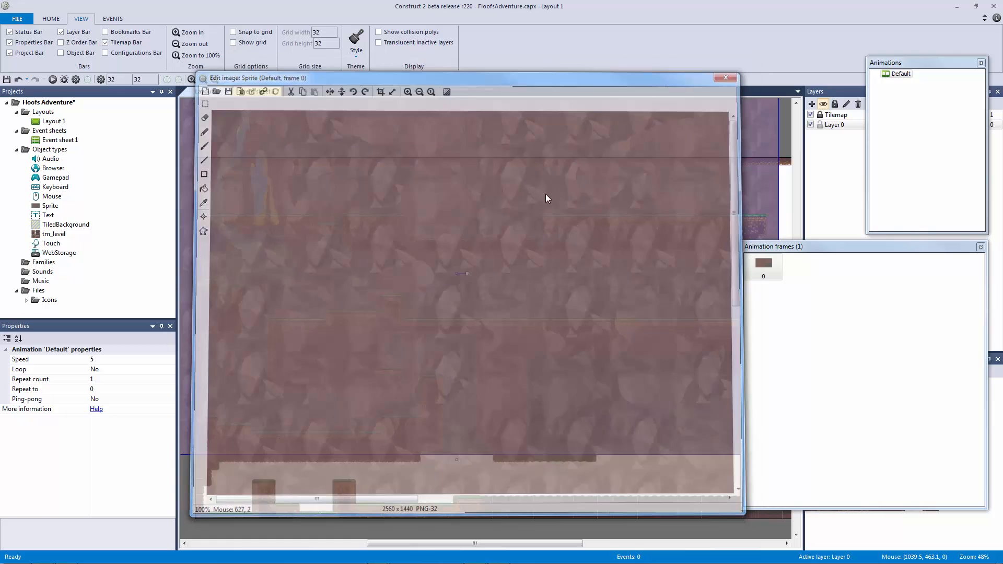
Turn on the grid with snapping and move the background sprite over the level to position 1280, 736
{"action": "scroll", "coordinate": [522, 191], "scroll_direction": "down", "scroll_amount": 1, "text": "ctrl"}
{"action": "left_click_drag", "start_coordinate": [488, 211], "coordinate": [529, 248]}
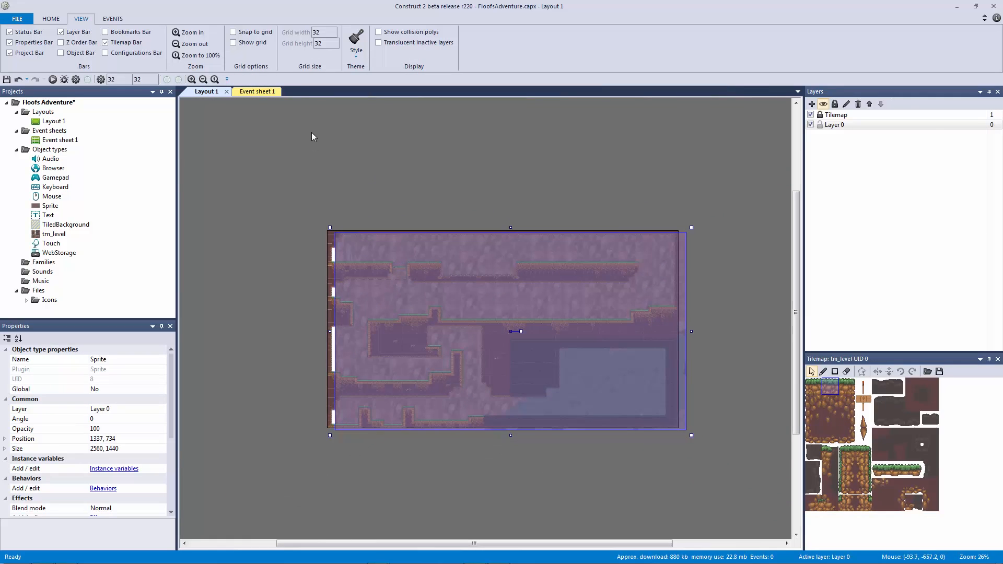
{"action": "left_click", "coordinate": [261, 42]}
{"action": "left_click", "coordinate": [250, 32]}
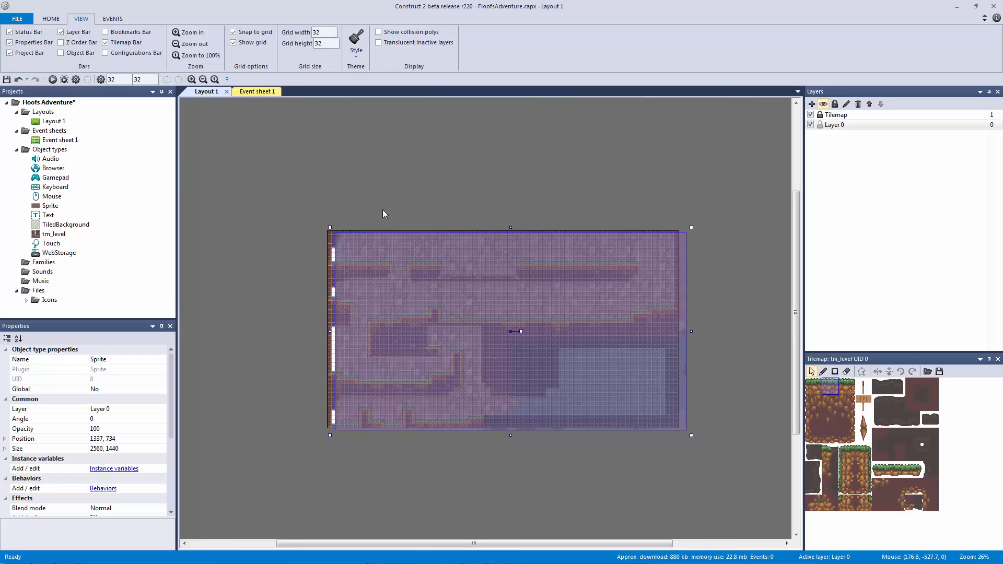
{"action": "left_click_drag", "start_coordinate": [396, 239], "coordinate": [391, 237]}
{"action": "scroll", "coordinate": [387, 223], "scroll_direction": "up", "scroll_amount": 4, "text": "ctrl"}
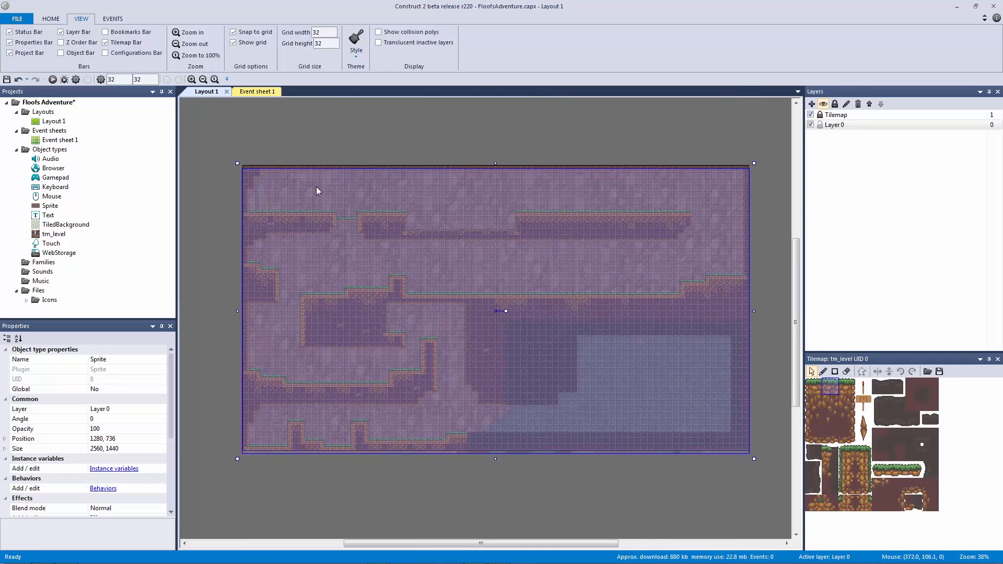
Set the background sprite's origin to Top-left, align the sprite with the layout at position 0, 0, and deselect it
{"action": "double_click", "coordinate": [315, 187]}
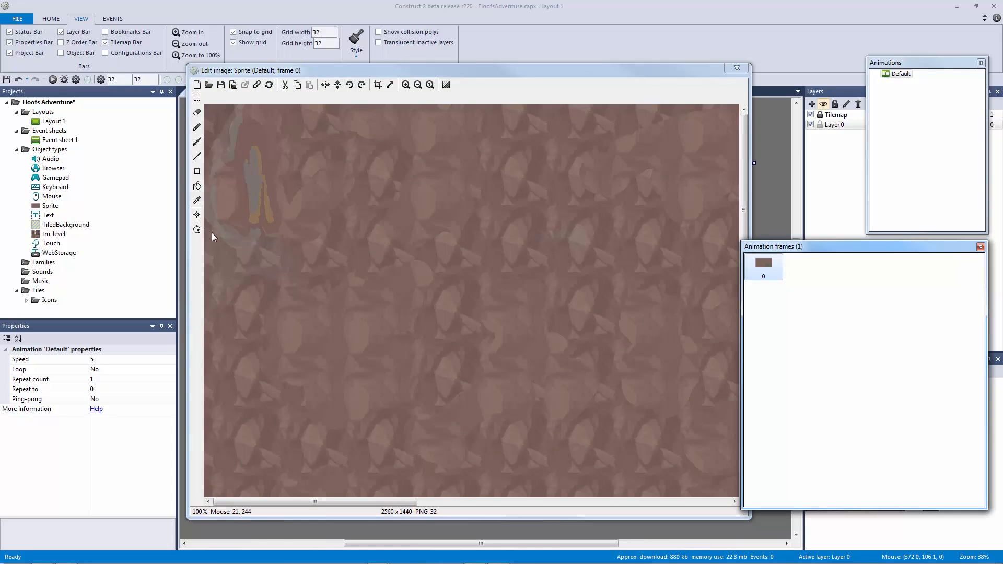
{"action": "left_click", "coordinate": [196, 214]}
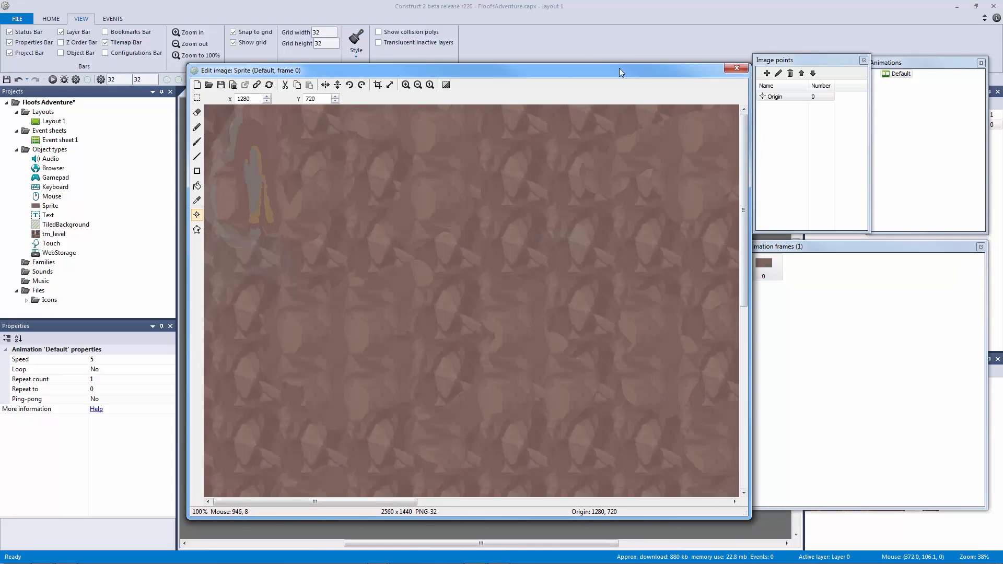
{"action": "left_click_drag", "start_coordinate": [618, 68], "coordinate": [618, 58]}
{"action": "left_click", "coordinate": [792, 105]}
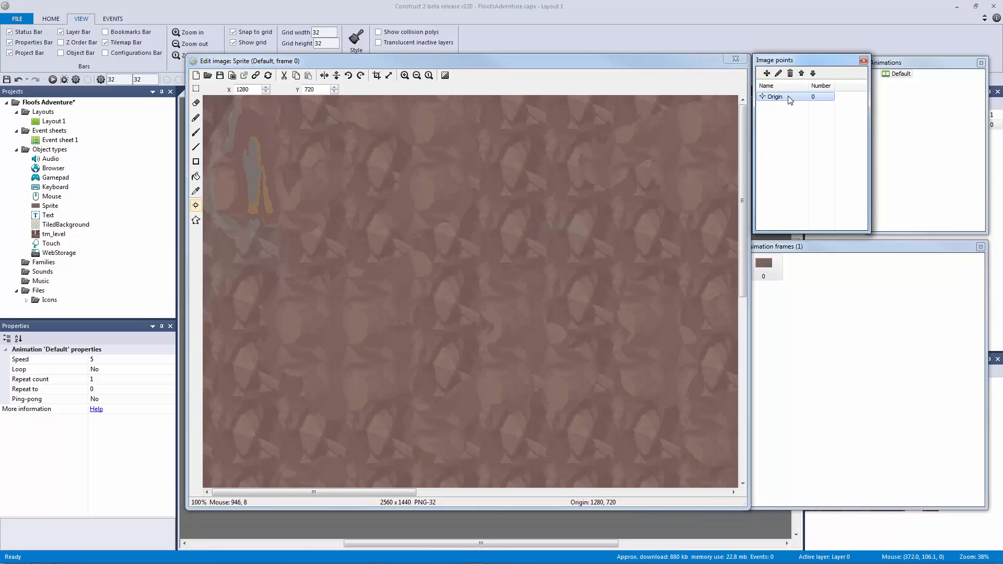
{"action": "right_click", "coordinate": [788, 97]}
{"action": "mouse_move", "coordinate": [828, 164]}
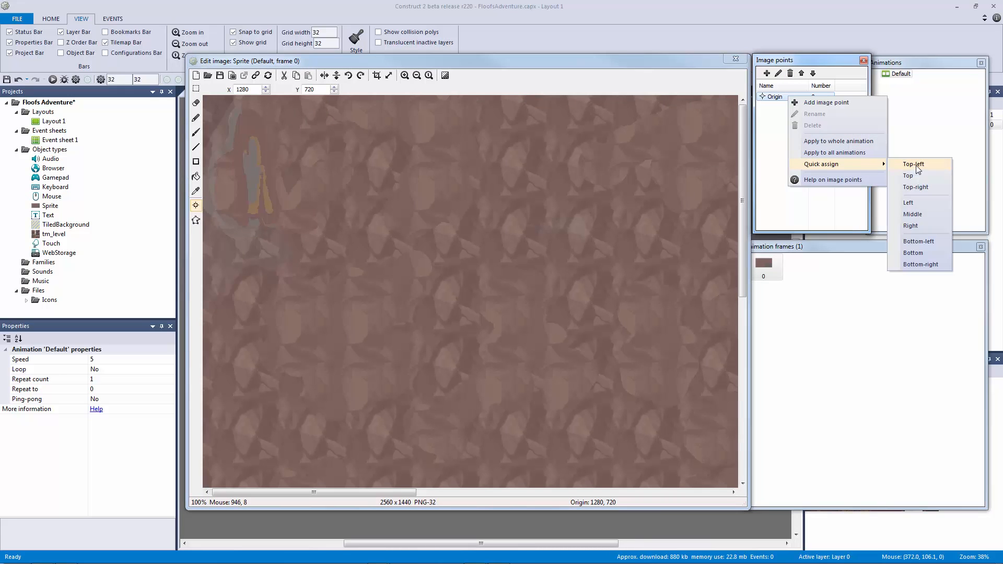
{"action": "left_click", "coordinate": [917, 169]}
{"action": "left_click", "coordinate": [735, 58]}
{"action": "left_click_drag", "start_coordinate": [537, 352], "coordinate": [290, 212]}
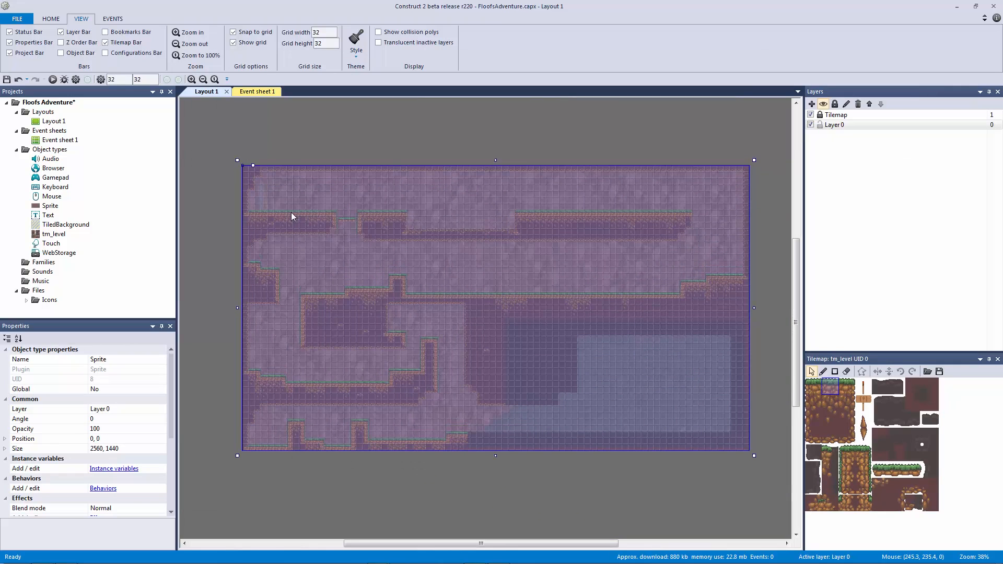
{"action": "left_click", "coordinate": [340, 137]}
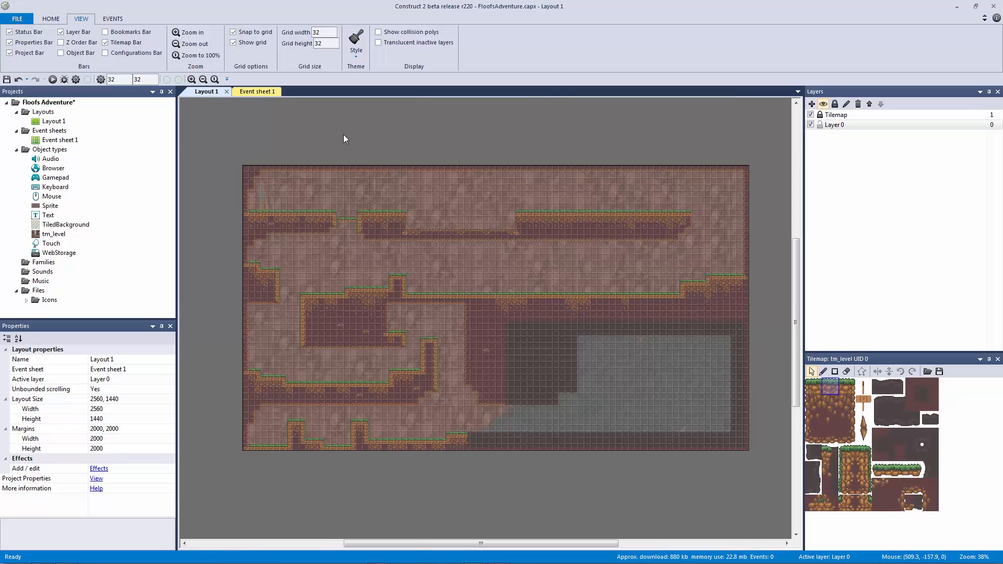
Examine how the background image lines up with the tilemap terrain across the entire layout
{"action": "scroll", "coordinate": [361, 139], "scroll_direction": "up", "scroll_amount": 6, "text": "ctrl"}
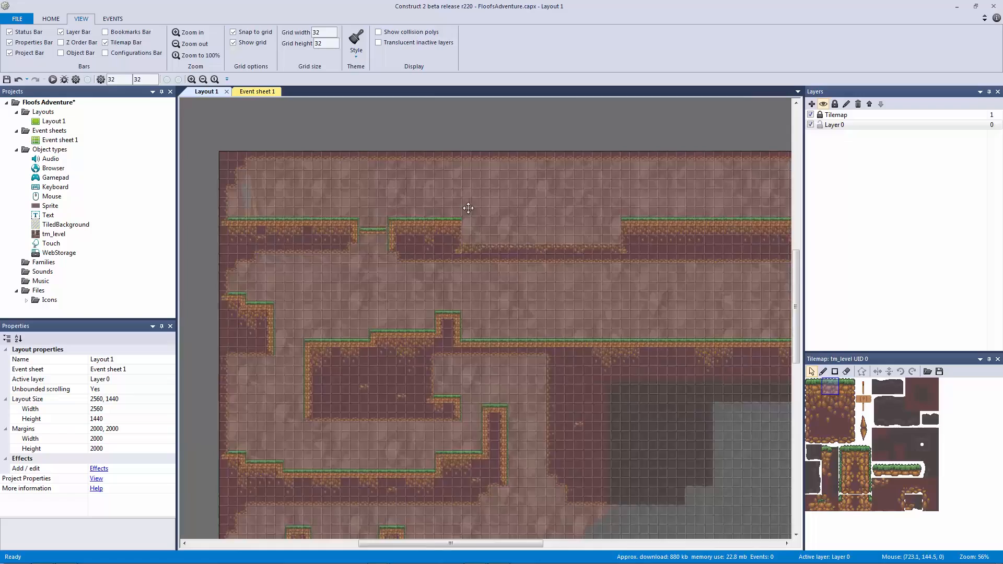
{"action": "middle_click_drag", "start_coordinate": [500, 225], "coordinate": [601, 295]}
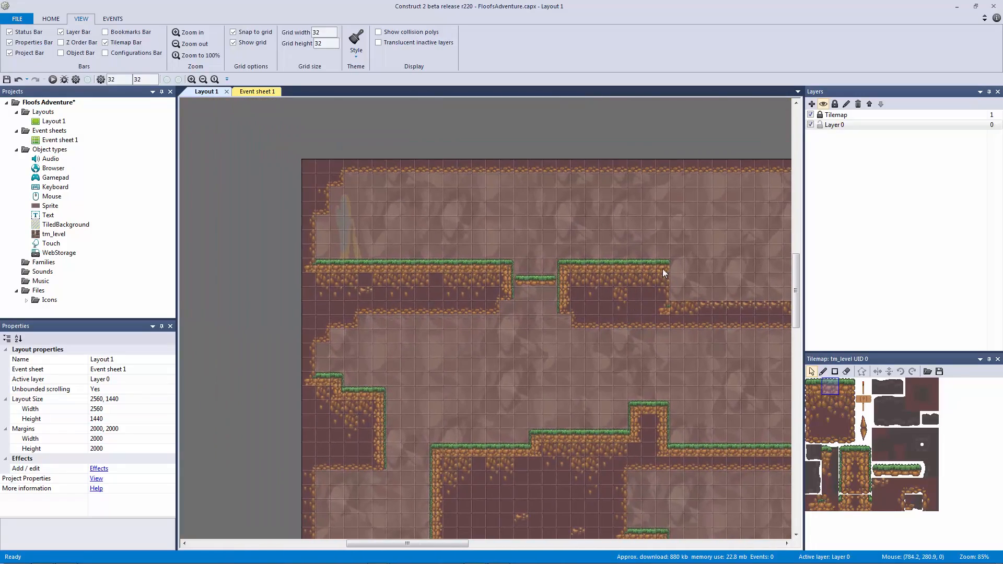
{"action": "scroll", "coordinate": [497, 196], "scroll_direction": "up", "scroll_amount": 5, "text": "ctrl"}
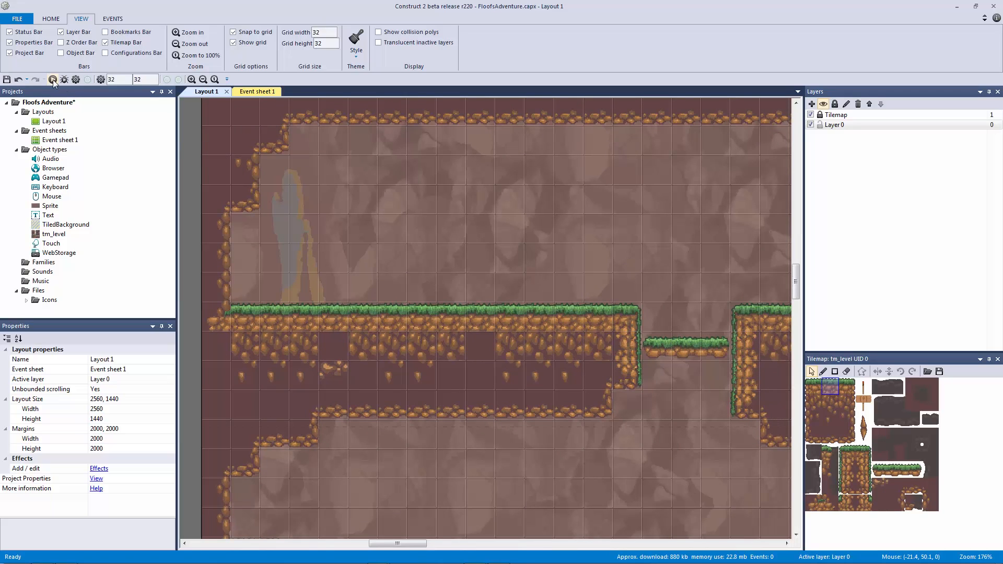
{"action": "scroll", "coordinate": [481, 256], "scroll_direction": "down", "scroll_amount": 4, "text": "ctrl"}
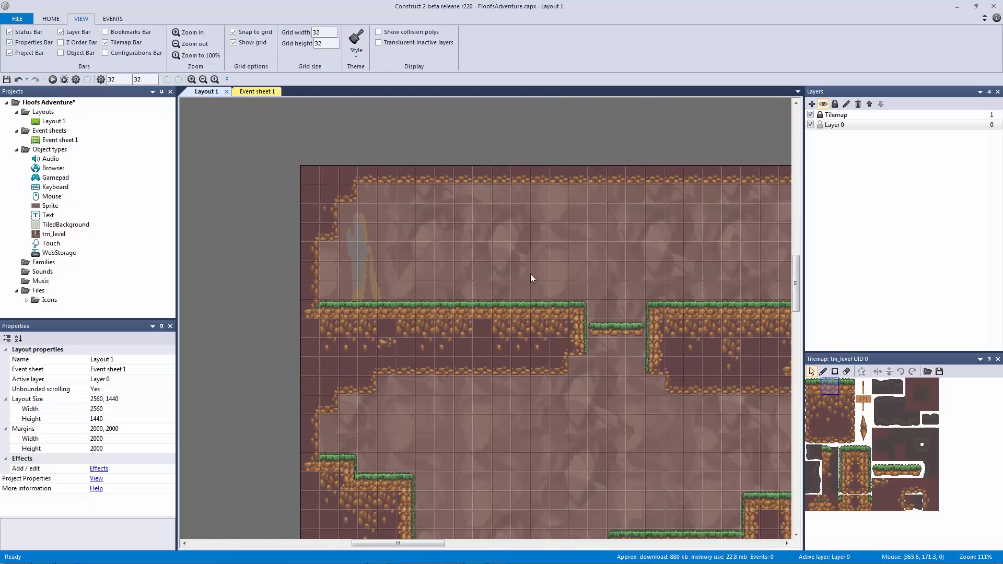
{"action": "scroll", "coordinate": [398, 264], "scroll_direction": "down", "scroll_amount": 2, "text": "ctrl"}
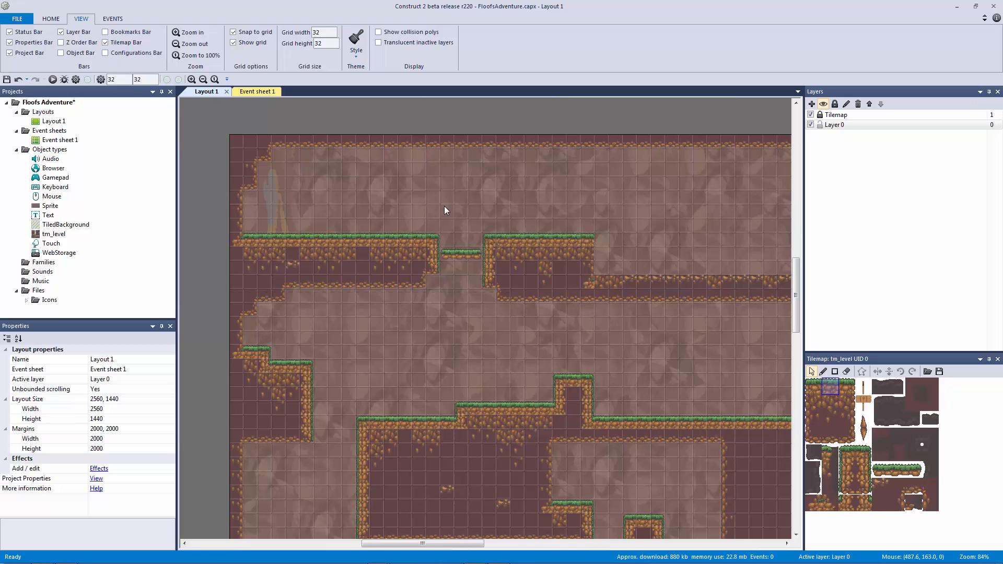
{"action": "left_click_drag", "start_coordinate": [228, 119], "coordinate": [495, 251]}
{"action": "middle_click_drag", "start_coordinate": [591, 264], "coordinate": [345, 239]}
{"action": "scroll", "coordinate": [499, 279], "scroll_direction": "down", "scroll_amount": 4, "text": "ctrl"}
{"action": "scroll", "coordinate": [500, 283], "scroll_direction": "down", "scroll_amount": 1, "text": "ctrl"}
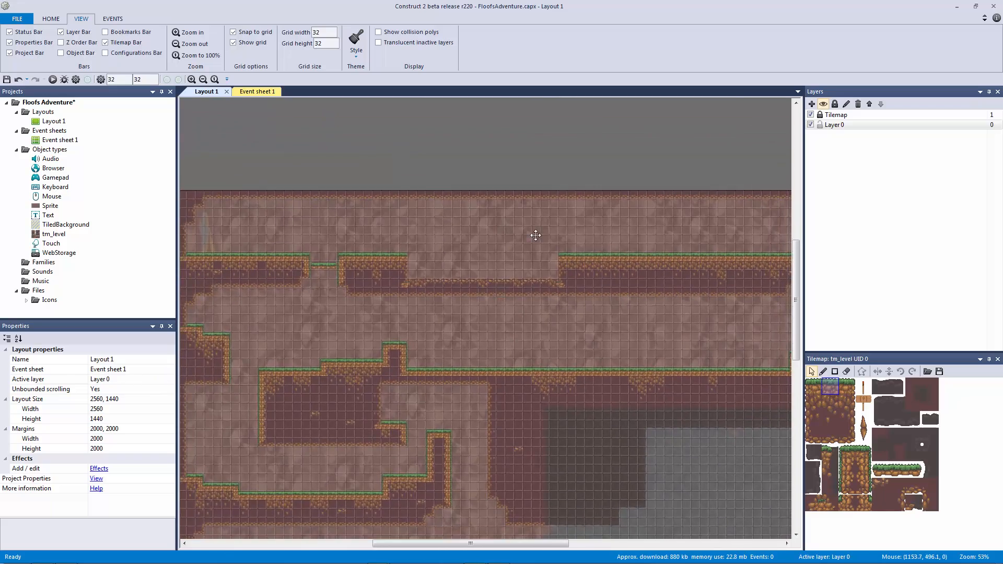
{"action": "middle_click_drag", "start_coordinate": [510, 284], "coordinate": [543, 237]}
{"action": "left_click_drag", "start_coordinate": [267, 313], "coordinate": [543, 501]}
{"action": "middle_click_drag", "start_coordinate": [543, 501], "coordinate": [254, 443]}
{"action": "left_click_drag", "start_coordinate": [719, 463], "coordinate": [430, 227]}
{"action": "scroll", "coordinate": [430, 227], "scroll_direction": "down", "scroll_amount": 3, "text": "ctrl"}
{"action": "mouse_move", "coordinate": [481, 351]}
{"action": "middle_mouse_down"}
{"action": "mouse_move", "coordinate": [507, 366]}
{"action": "mouse_move", "coordinate": [466, 340]}
{"action": "middle_mouse_up"}
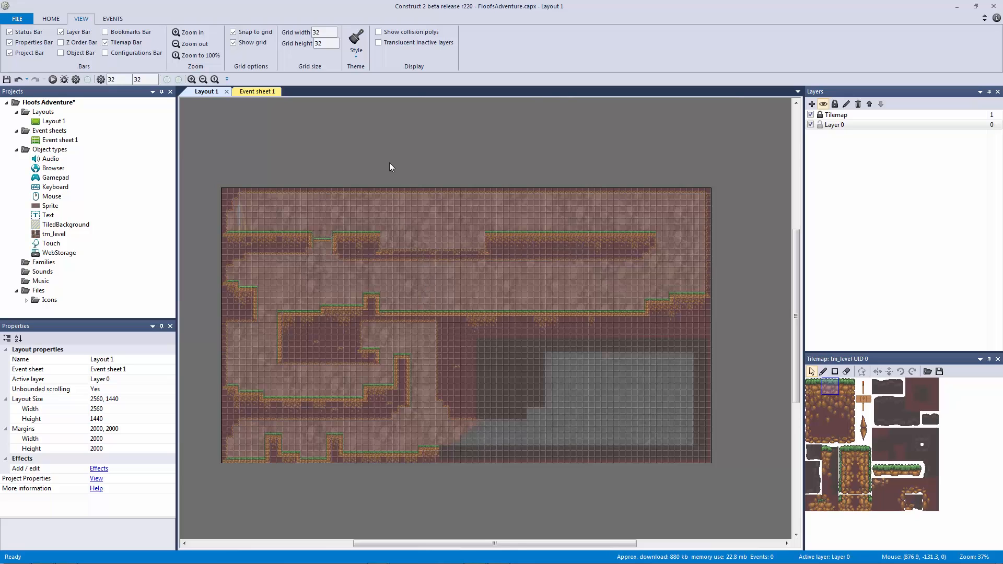
{"action": "scroll", "coordinate": [380, 174], "scroll_direction": "up", "scroll_amount": 3, "text": "ctrl"}
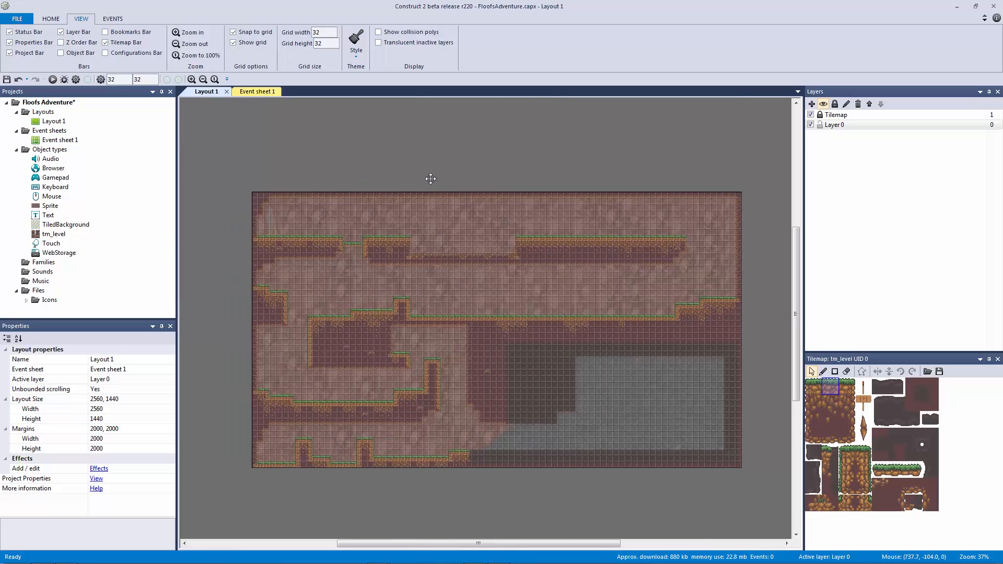
{"action": "scroll", "coordinate": [601, 350], "scroll_direction": "up", "scroll_amount": 4, "text": "ctrl"}
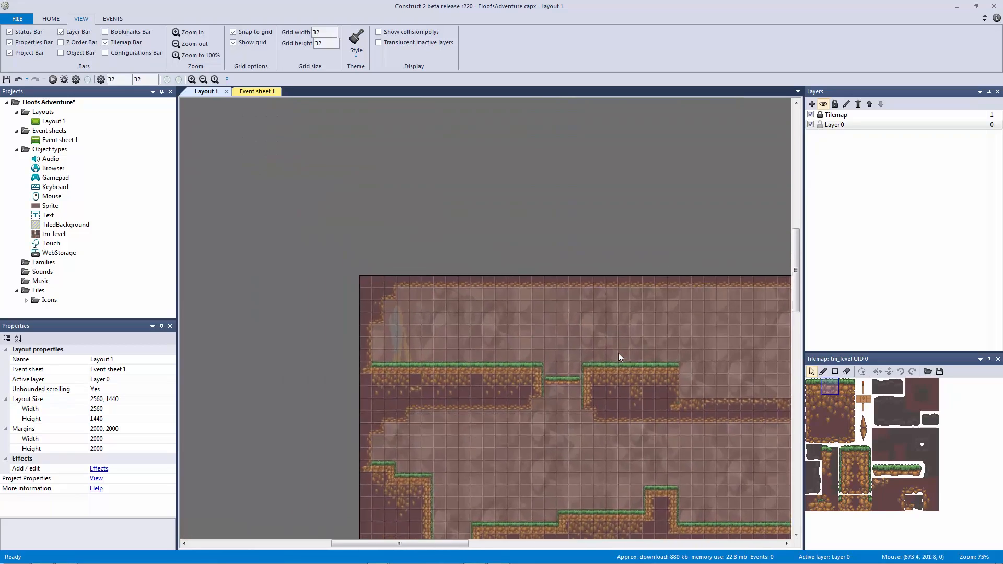
Rename the layer below Tilemap from Layer 0 to Background and keep it as the selected layer
{"action": "right_click", "coordinate": [835, 125]}
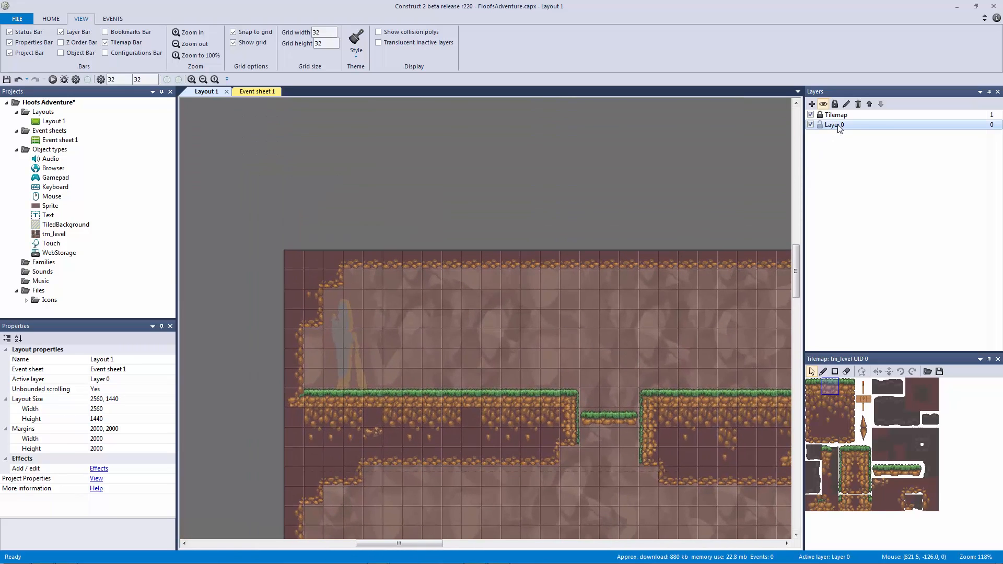
{"action": "left_click", "coordinate": [883, 184]}
{"action": "type", "text": "Background"}
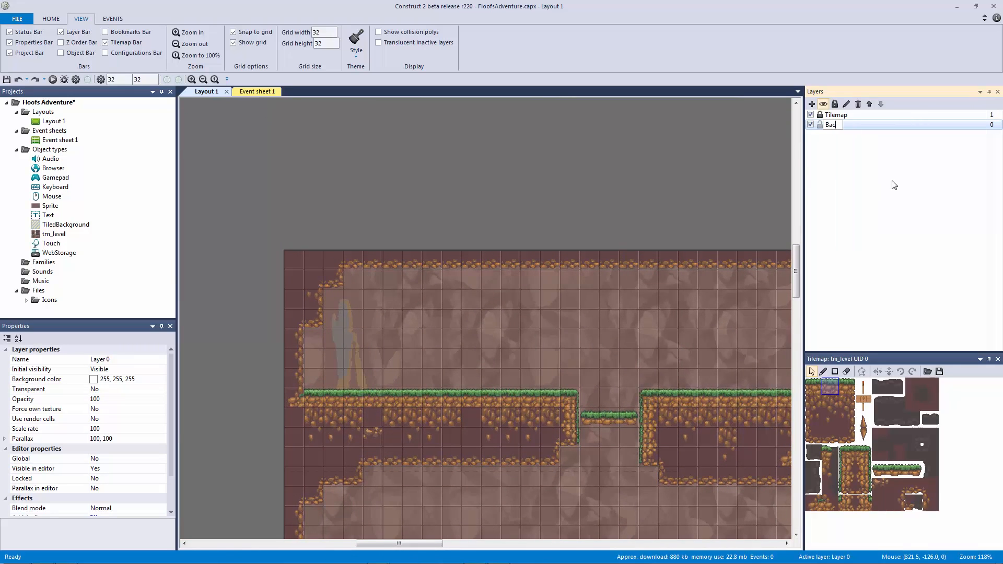
{"action": "key", "text": "Return"}
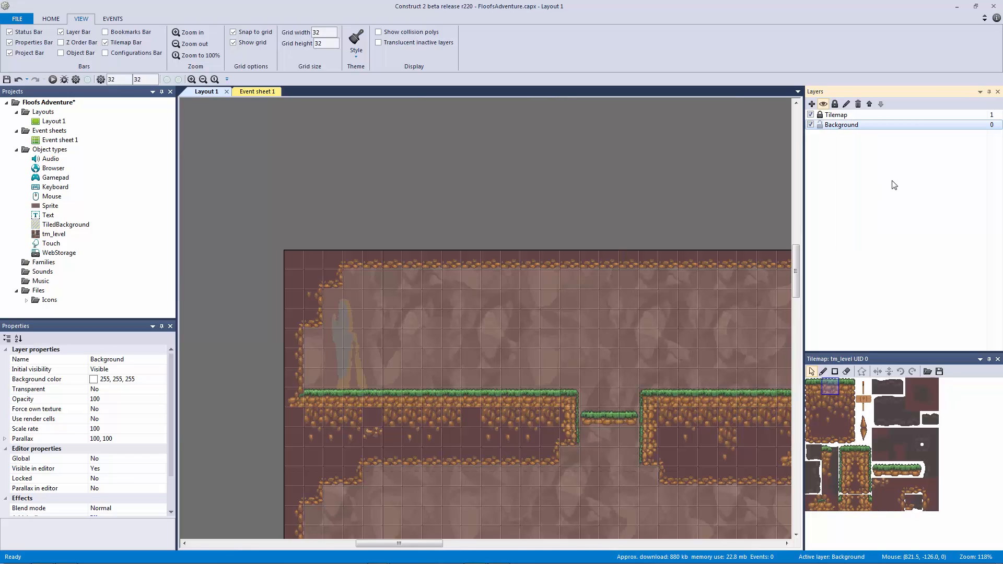
{"action": "left_click", "coordinate": [862, 125]}
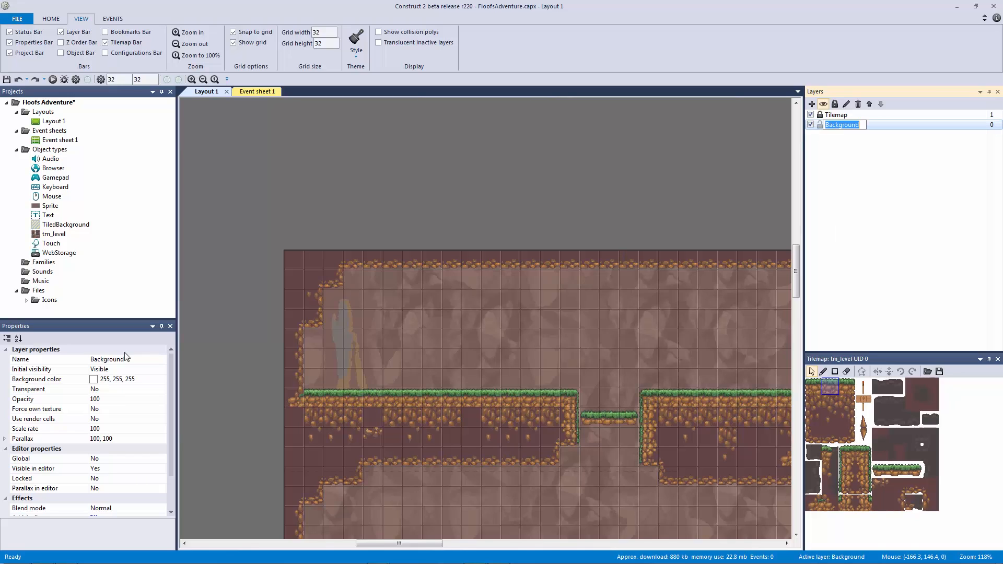
{"action": "left_click", "coordinate": [611, 190]}
{"action": "left_click", "coordinate": [842, 125]}
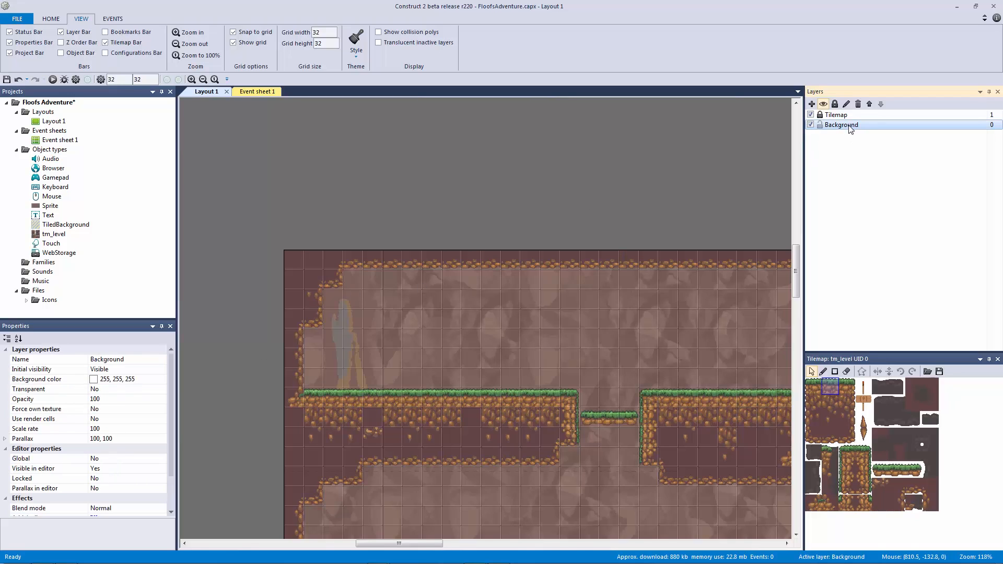
Try out the Transparent options of the Background layer
{"action": "left_click", "coordinate": [110, 393]}
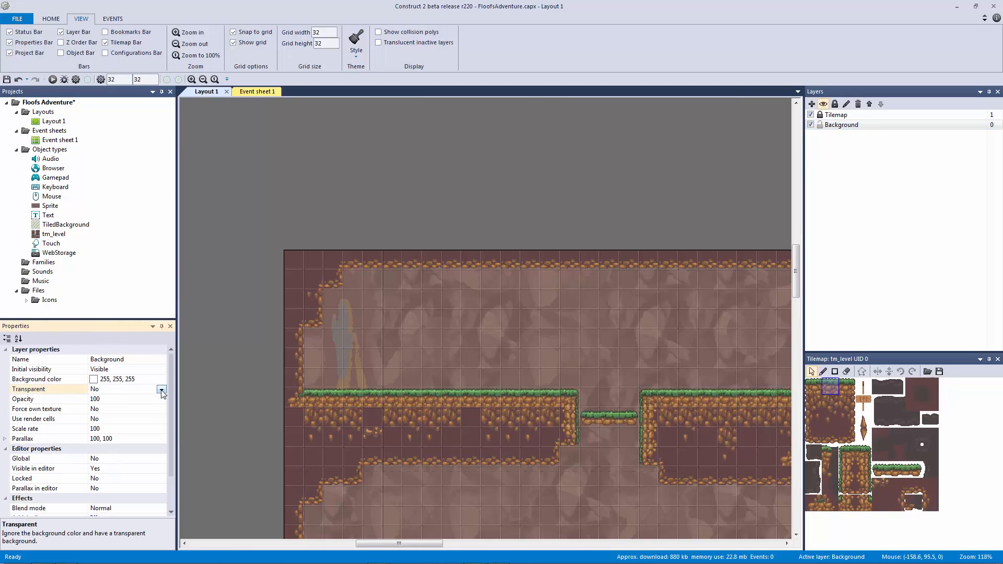
{"action": "left_click", "coordinate": [161, 389]}
{"action": "left_click", "coordinate": [97, 409]}
{"action": "left_click", "coordinate": [161, 389]}
{"action": "left_click", "coordinate": [143, 407]}
{"action": "left_click", "coordinate": [160, 391]}
{"action": "left_click", "coordinate": [149, 400]}
{"action": "left_click", "coordinate": [208, 380]}
Move the background sprite inward from the layout's corner to expose the layer behind it, and deselect it
{"action": "left_click", "coordinate": [405, 319]}
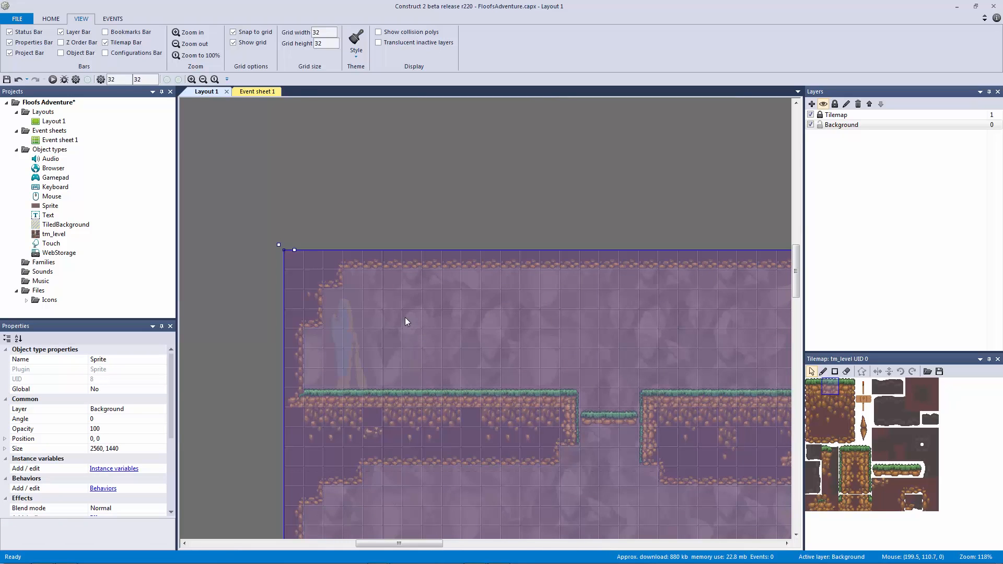
{"action": "left_click_drag", "start_coordinate": [407, 319], "coordinate": [539, 348]}
{"action": "left_click", "coordinate": [359, 325]}
Set the Background layer's Transparent property to Yes and return the background sprite to position 0, 0
{"action": "left_click", "coordinate": [838, 126]}
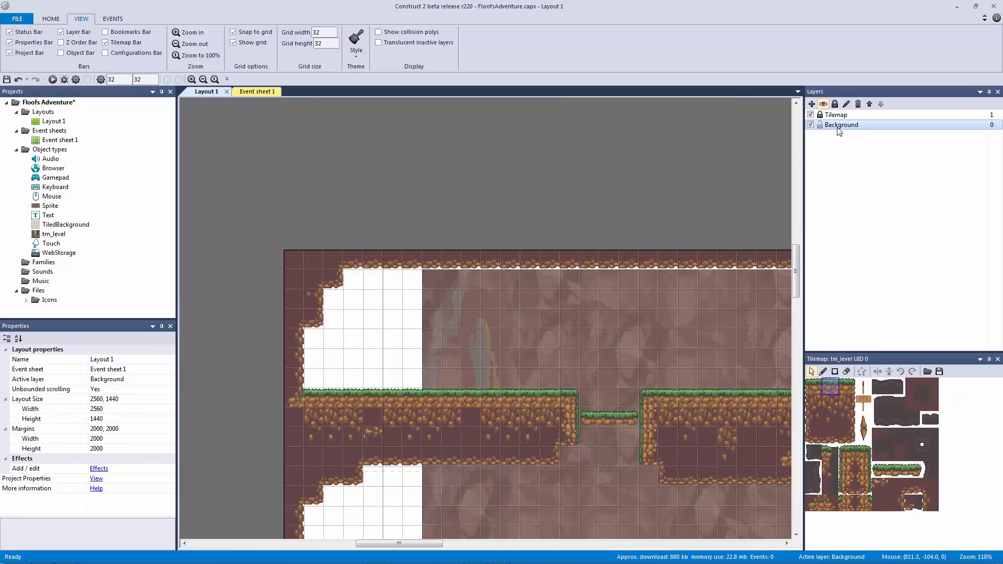
{"action": "left_click", "coordinate": [145, 392]}
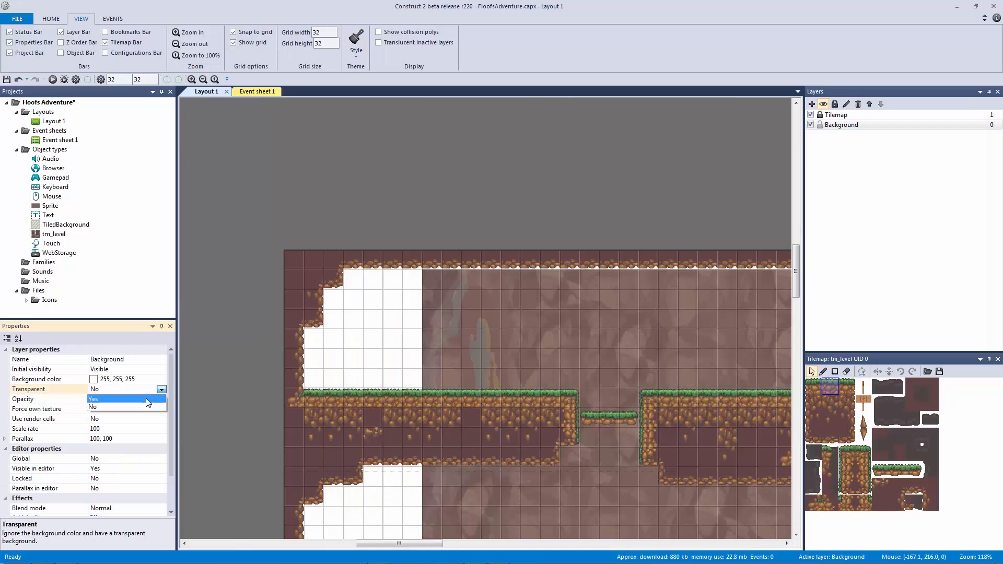
{"action": "left_click", "coordinate": [146, 398]}
{"action": "left_click", "coordinate": [227, 353]}
{"action": "left_click_drag", "start_coordinate": [505, 349], "coordinate": [368, 329]}
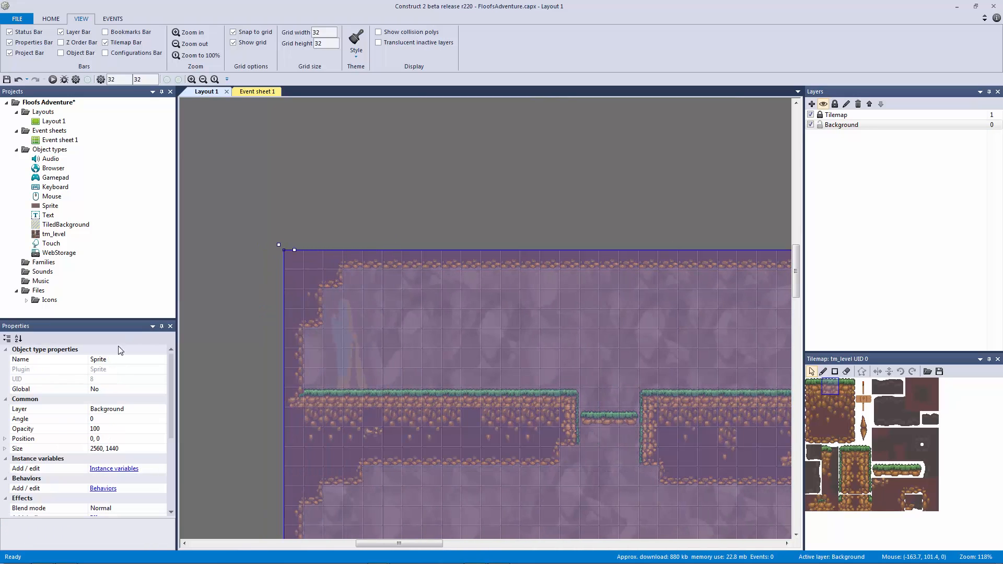
Rename the background sprite object to obj_background and deselect it
{"action": "left_click", "coordinate": [128, 358]}
{"action": "type", "text": "obj_"}
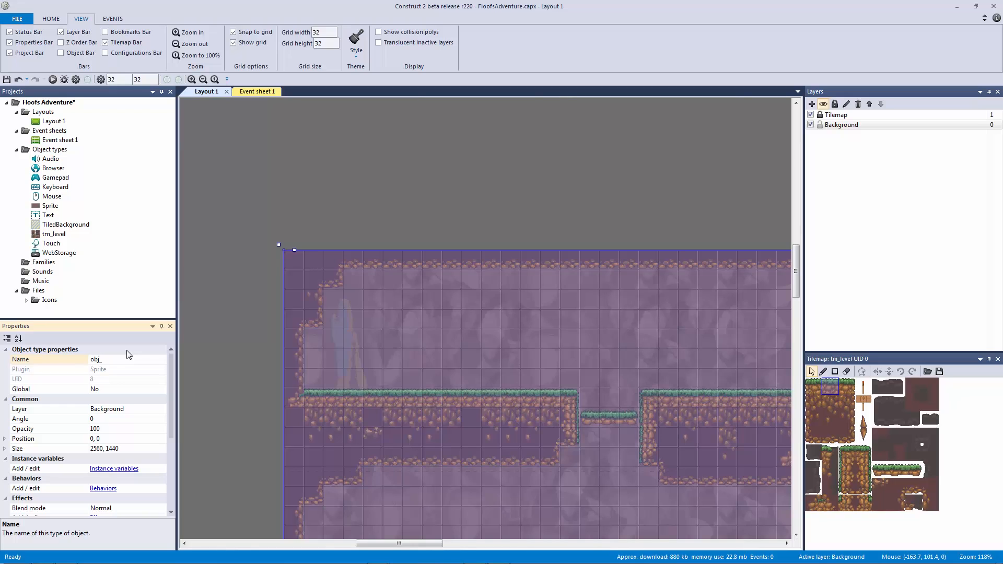
{"action": "type", "text": "background"}
{"action": "key", "text": "Return"}
{"action": "left_click", "coordinate": [647, 168]}
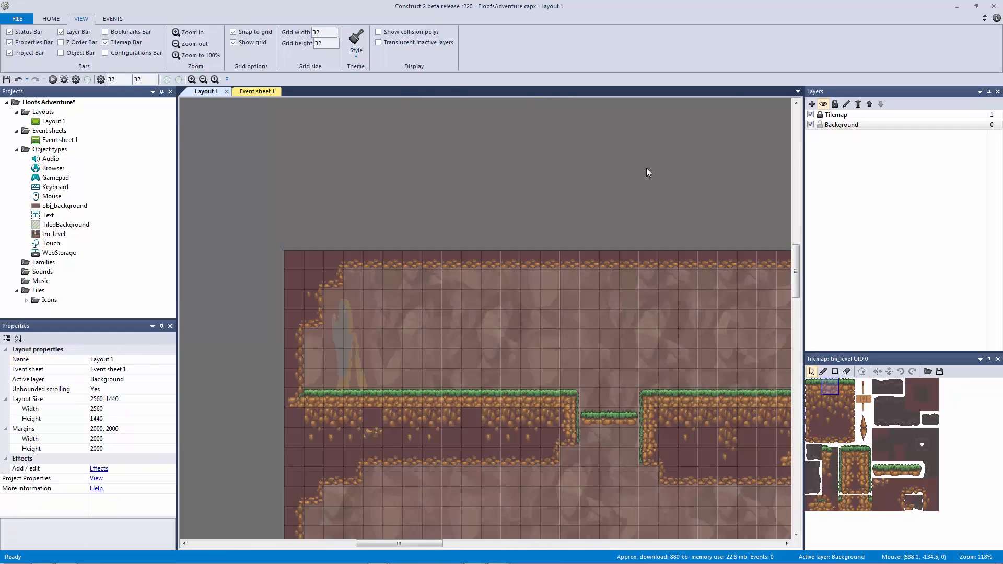
Show the Object Bar in place of the Tilemap Bar and save the project
{"action": "left_click", "coordinate": [60, 53]}
{"action": "left_click", "coordinate": [996, 361]}
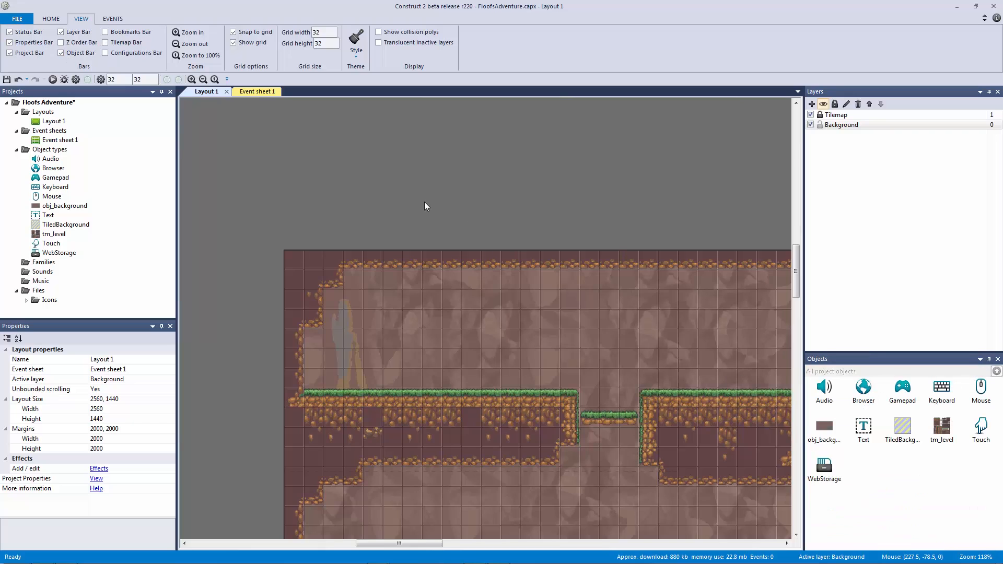
{"action": "key", "text": "ctrl+s"}
Delete the unused TiledBackground object type from the project
{"action": "left_click", "coordinate": [868, 432]}
{"action": "left_click", "coordinate": [898, 431]}
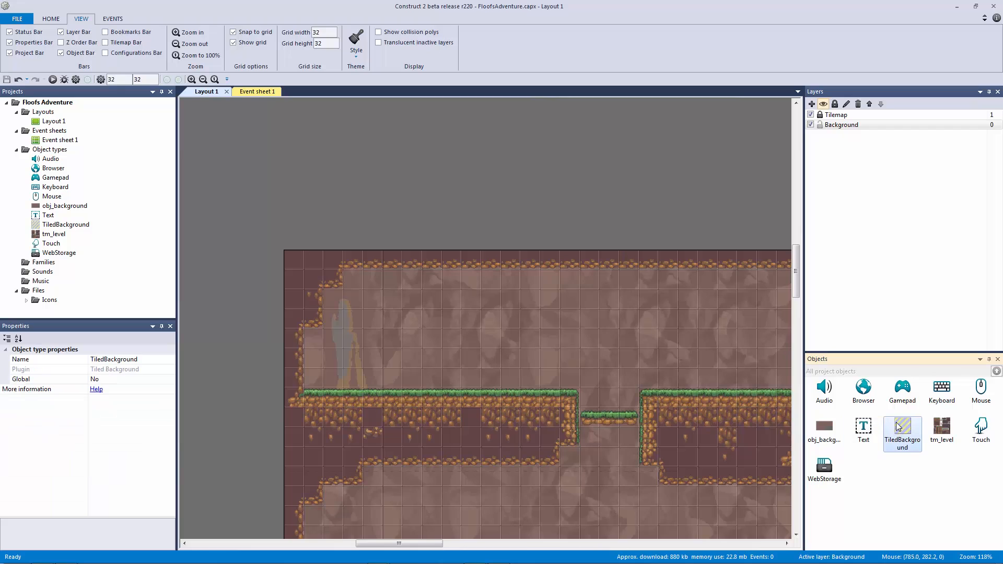
{"action": "key", "text": "Delete"}
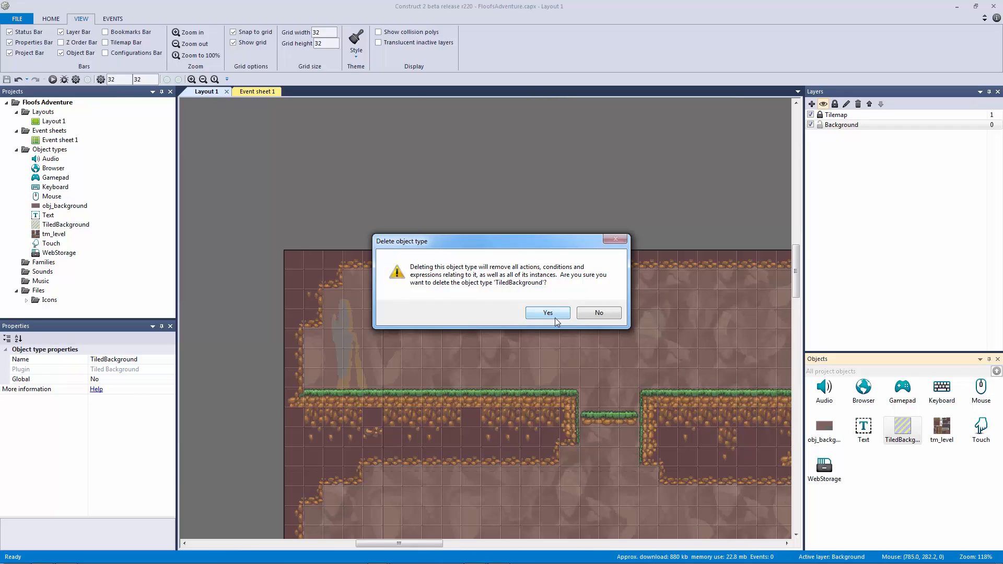
{"action": "left_click", "coordinate": [548, 312]}
{"action": "left_click", "coordinate": [568, 216]}
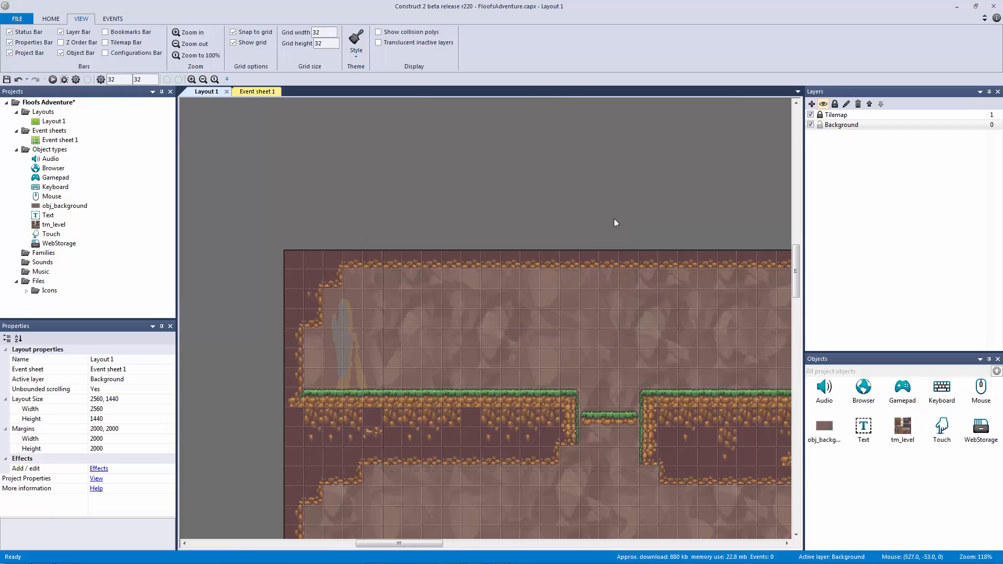
Enlarge the Objects bar and review the Audio, Browser, Gamepad, Keyboard, Mouse, Touch and WebStorage objects
{"action": "middle_click_drag", "start_coordinate": [609, 217], "coordinate": [509, 190]}
{"action": "left_click", "coordinate": [868, 433]}
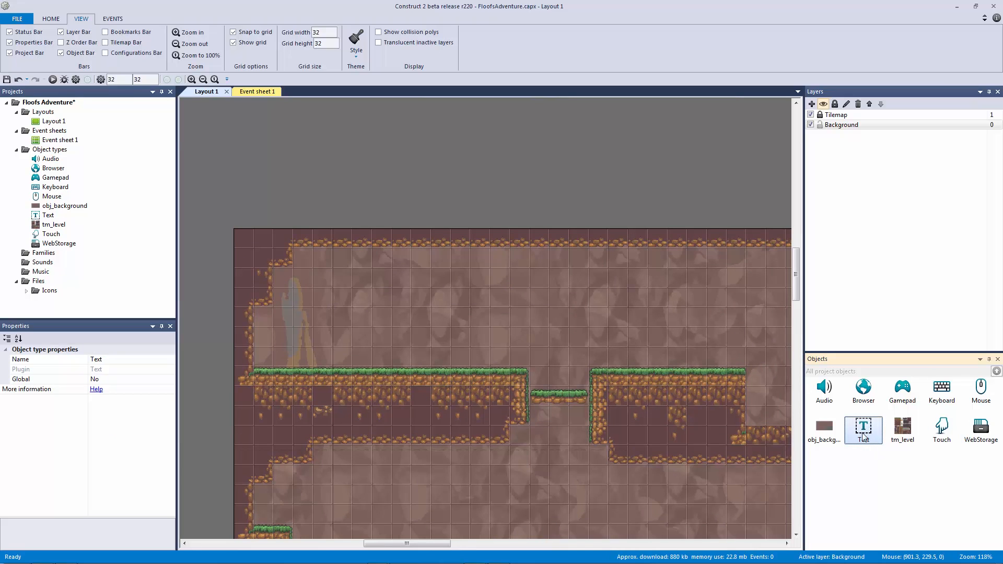
{"action": "left_click_drag", "start_coordinate": [845, 353], "coordinate": [845, 323]}
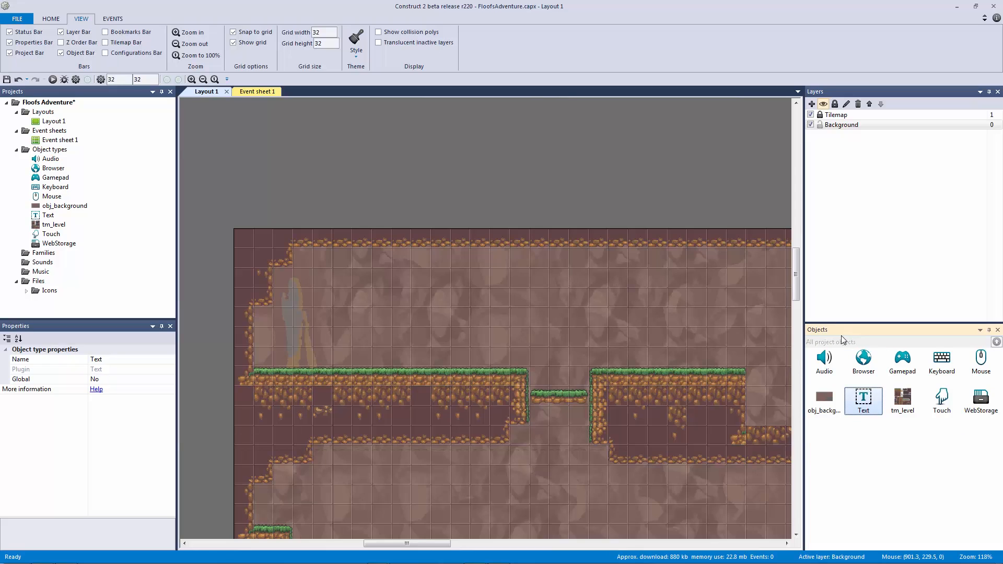
{"action": "left_click", "coordinate": [830, 360]}
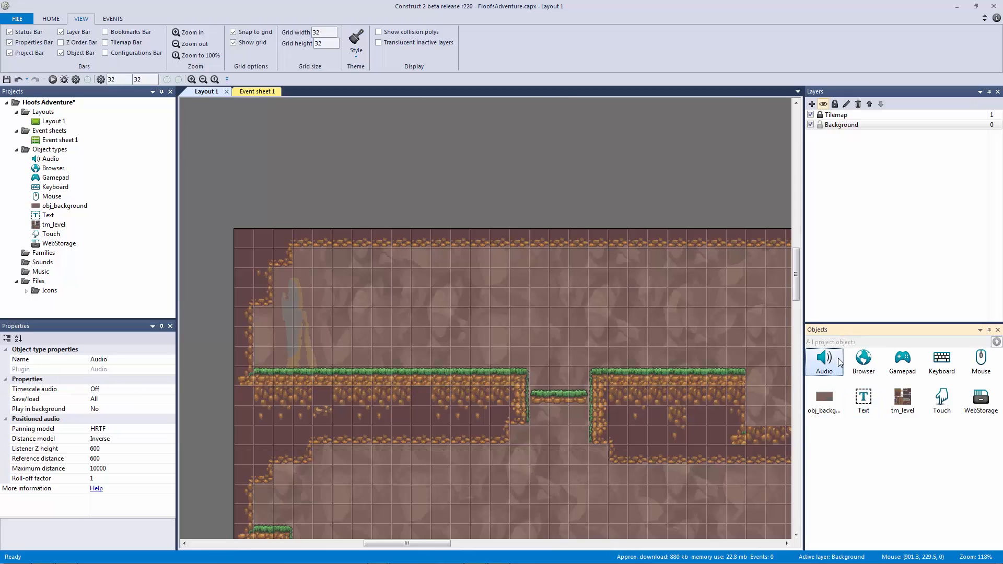
{"action": "left_click", "coordinate": [861, 363]}
{"action": "left_click", "coordinate": [897, 364]}
{"action": "left_click", "coordinate": [938, 363]}
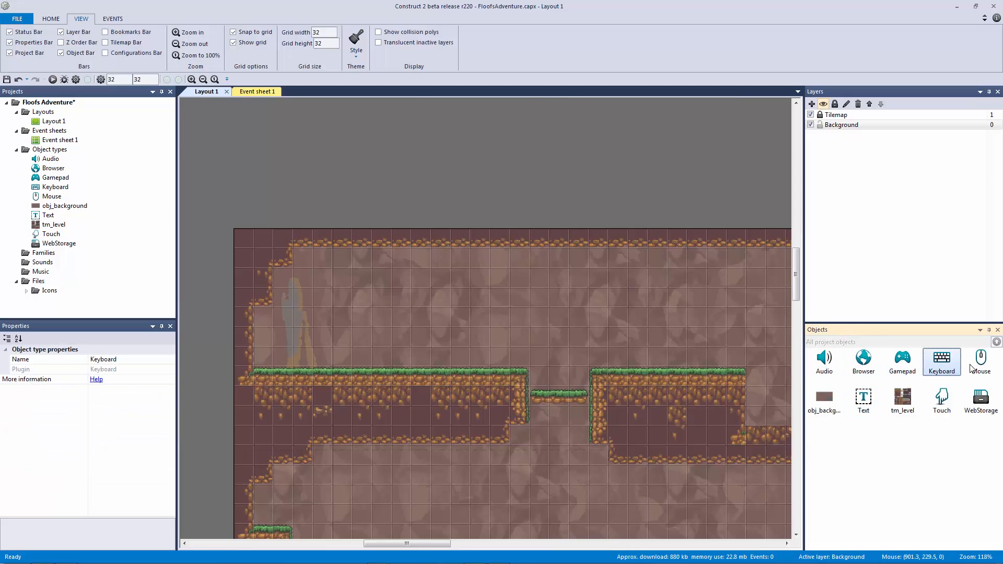
{"action": "left_click", "coordinate": [976, 366]}
{"action": "left_click", "coordinate": [935, 403]}
{"action": "left_click", "coordinate": [977, 401]}
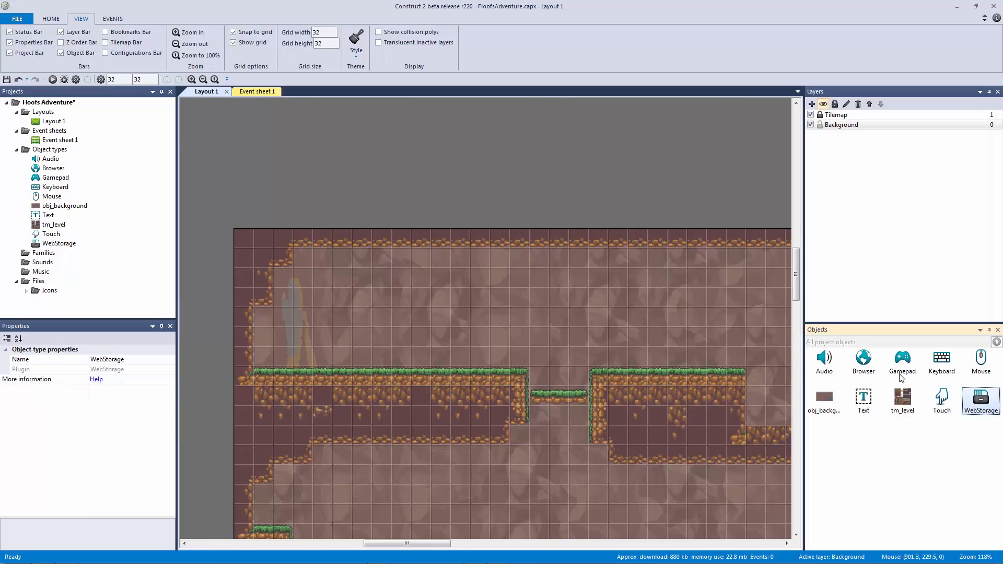
{"action": "left_click", "coordinate": [325, 165]}
Save the project and add a folder named Plugins under Object types
{"action": "left_click", "coordinate": [57, 152]}
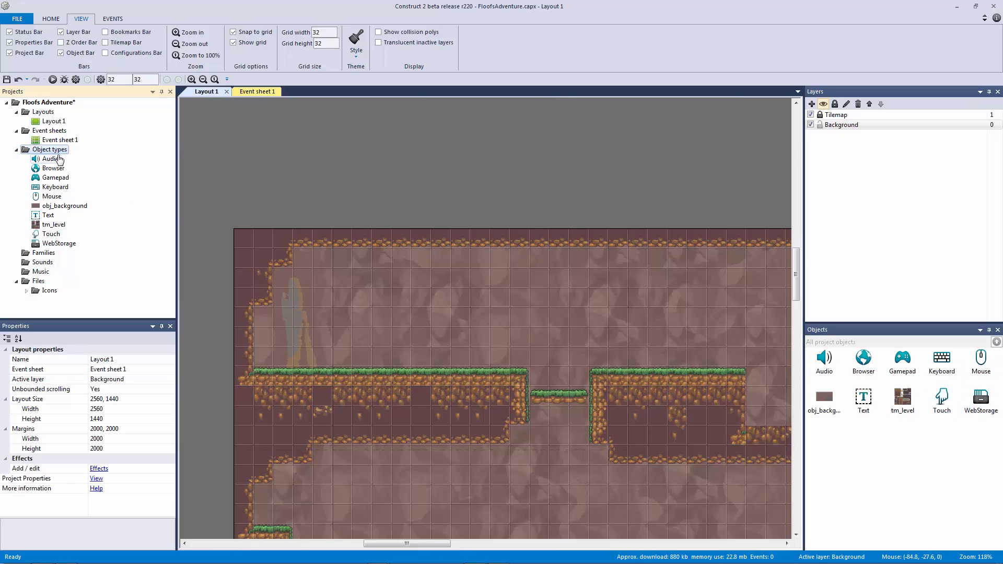
{"action": "key", "text": "ctrl+s"}
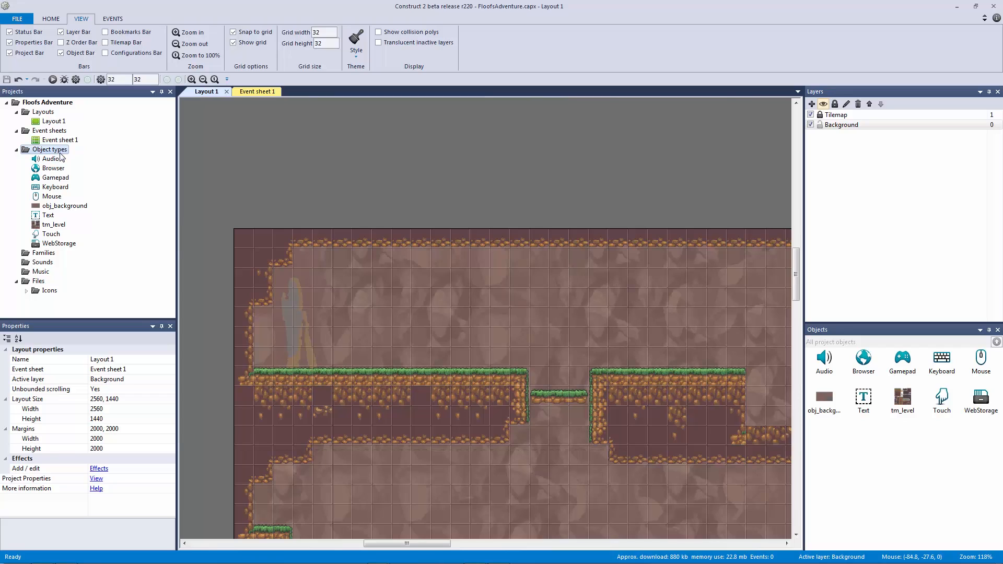
{"action": "right_click", "coordinate": [58, 152]}
{"action": "left_click", "coordinate": [81, 177]}
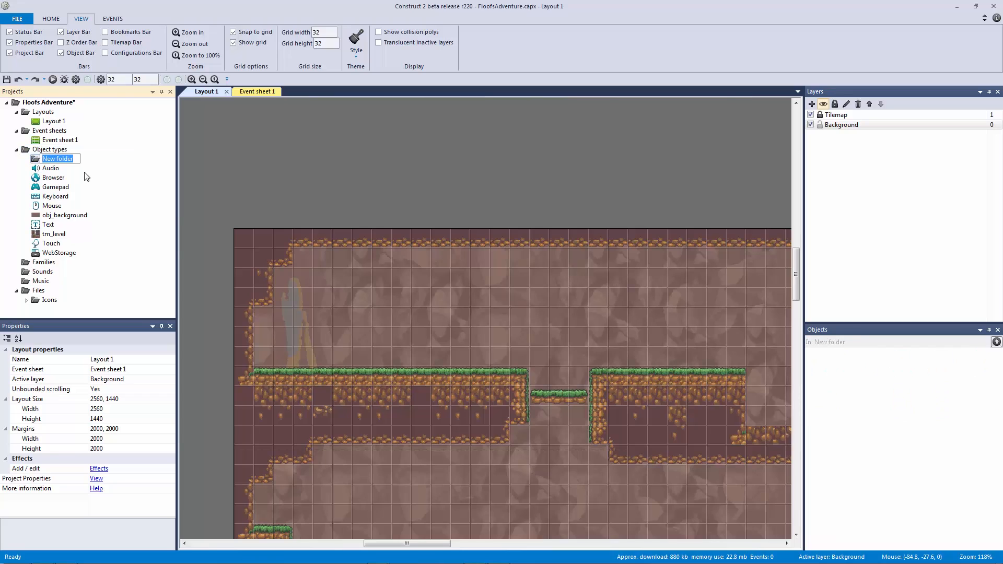
{"action": "type", "text": "Plugins"}
{"action": "key", "text": "Return"}
Move the Audio, Browser, Gamepad, Keyboard, Mouse, Touch and WebStorage objects into the Plugins folder
{"action": "left_click_drag", "start_coordinate": [51, 168], "coordinate": [53, 159]}
{"action": "left_click_drag", "start_coordinate": [52, 187], "coordinate": [52, 159]}
{"action": "left_click_drag", "start_coordinate": [52, 206], "coordinate": [52, 159]}
{"action": "left_click_drag", "start_coordinate": [51, 243], "coordinate": [50, 159]}
{"action": "left_click_drag", "start_coordinate": [57, 253], "coordinate": [53, 163]}
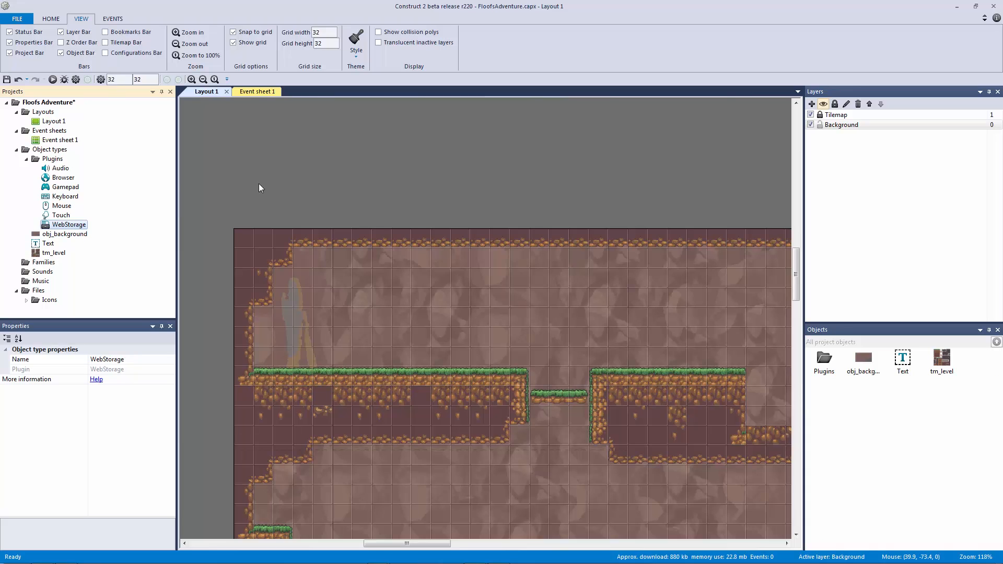
Insert the Local storage and XML plugin objects into the project
{"action": "left_click", "coordinate": [316, 193]}
{"action": "double_click", "coordinate": [319, 193]}
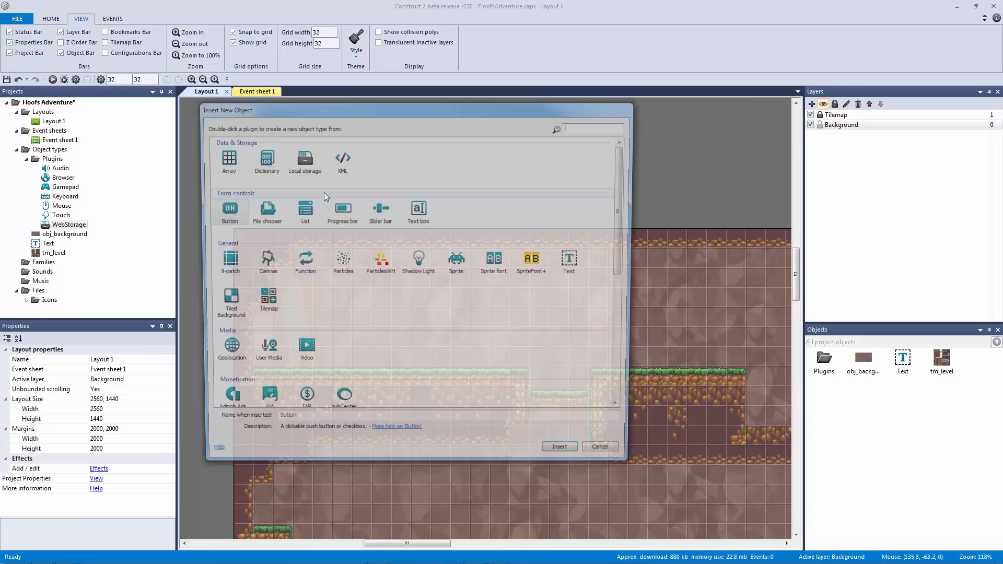
{"action": "double_click", "coordinate": [301, 157]}
{"action": "double_click", "coordinate": [374, 196]}
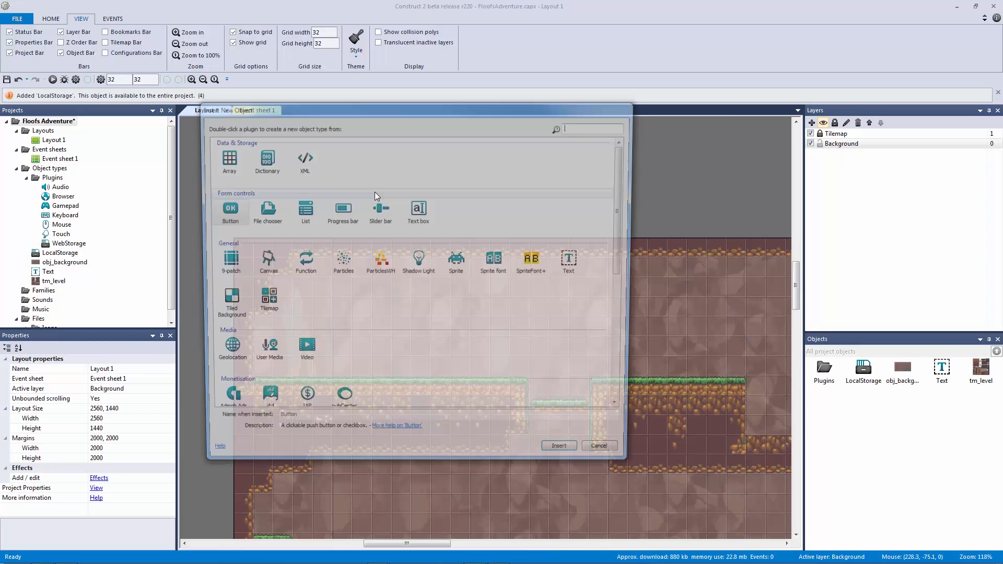
{"action": "double_click", "coordinate": [306, 164]}
Insert the AJAX and Function plugin objects into the project
{"action": "double_click", "coordinate": [374, 199]}
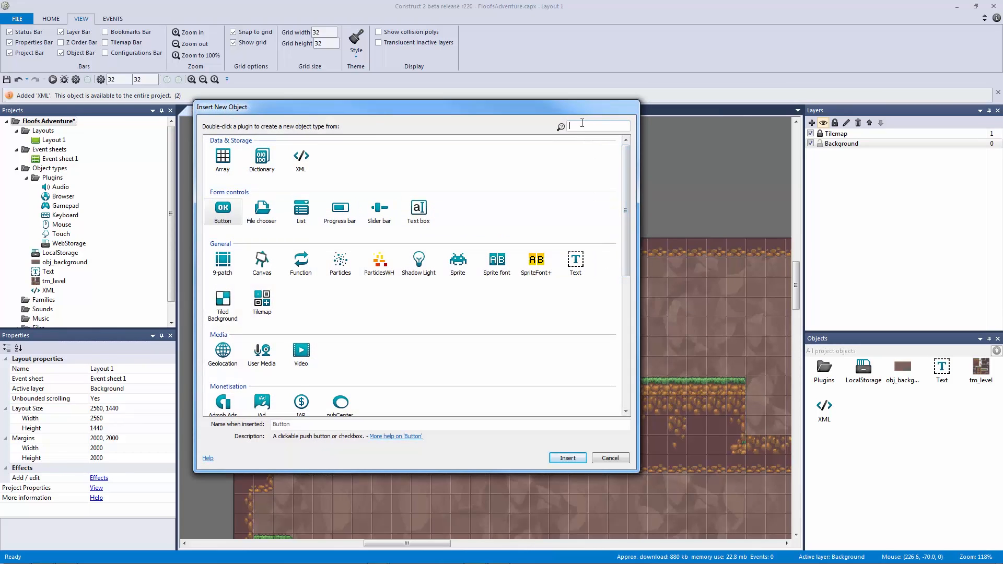
{"action": "left_click", "coordinate": [582, 125]}
{"action": "type", "text": "aj"}
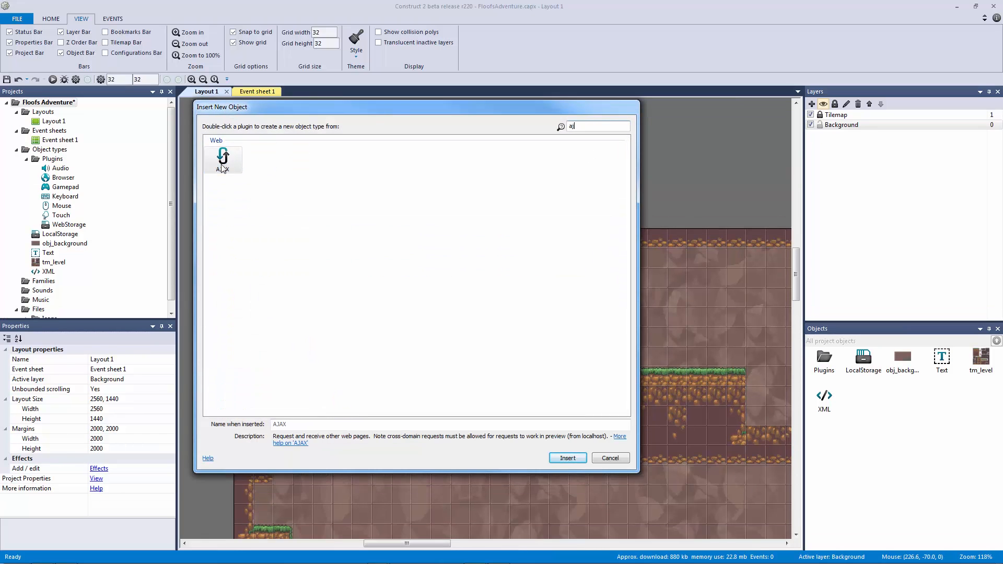
{"action": "double_click", "coordinate": [221, 164]}
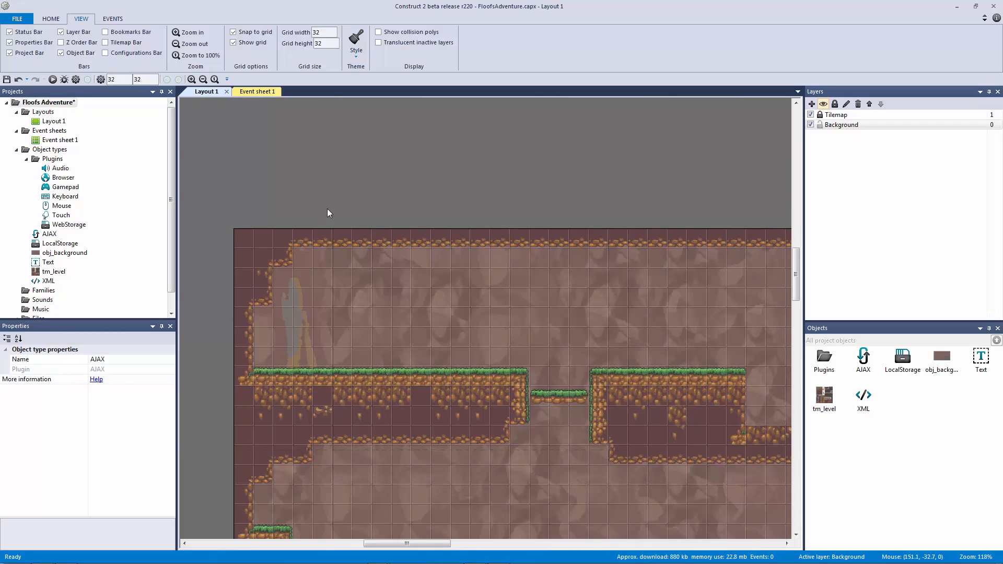
{"action": "double_click", "coordinate": [327, 209]}
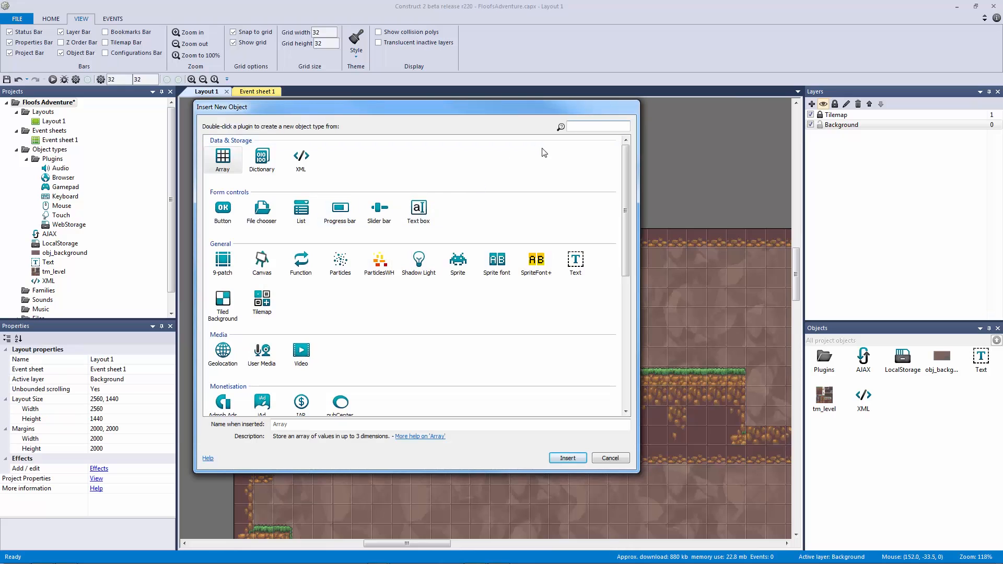
{"action": "type", "text": "fu"}
{"action": "double_click", "coordinate": [223, 158]}
Insert the NW.js plugin object into the project and deselect it
{"action": "double_click", "coordinate": [403, 206]}
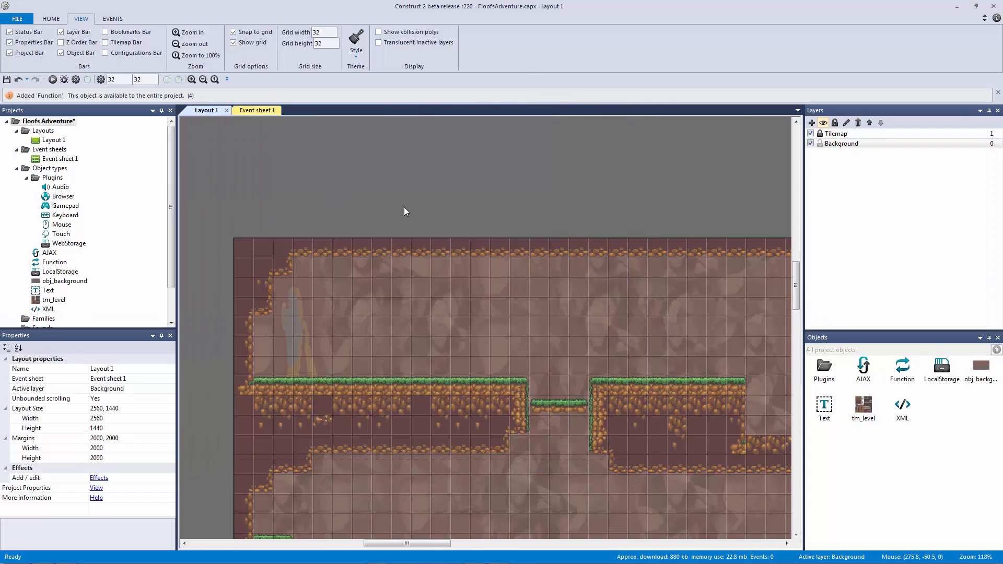
{"action": "type", "text": "nw"}
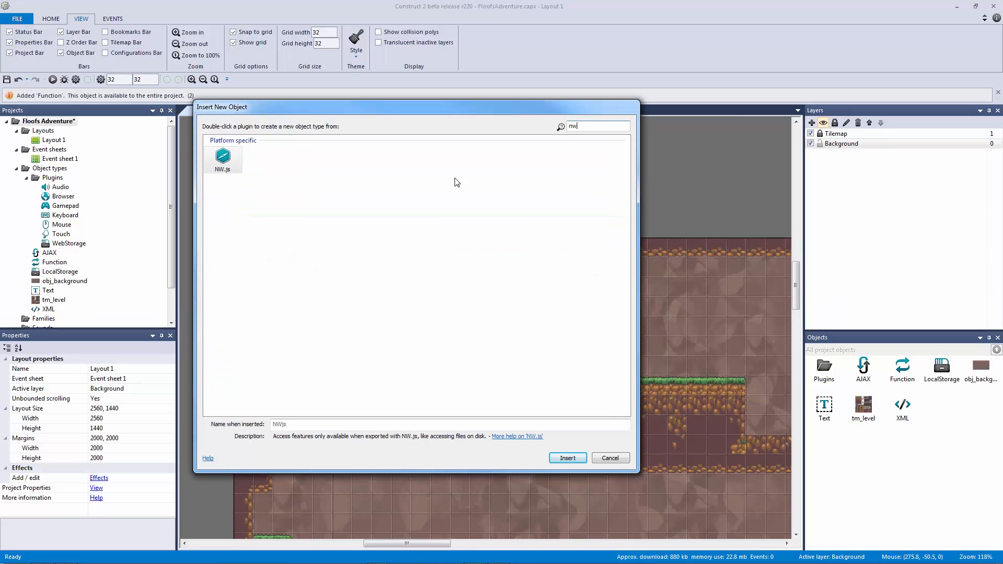
{"action": "double_click", "coordinate": [223, 158]}
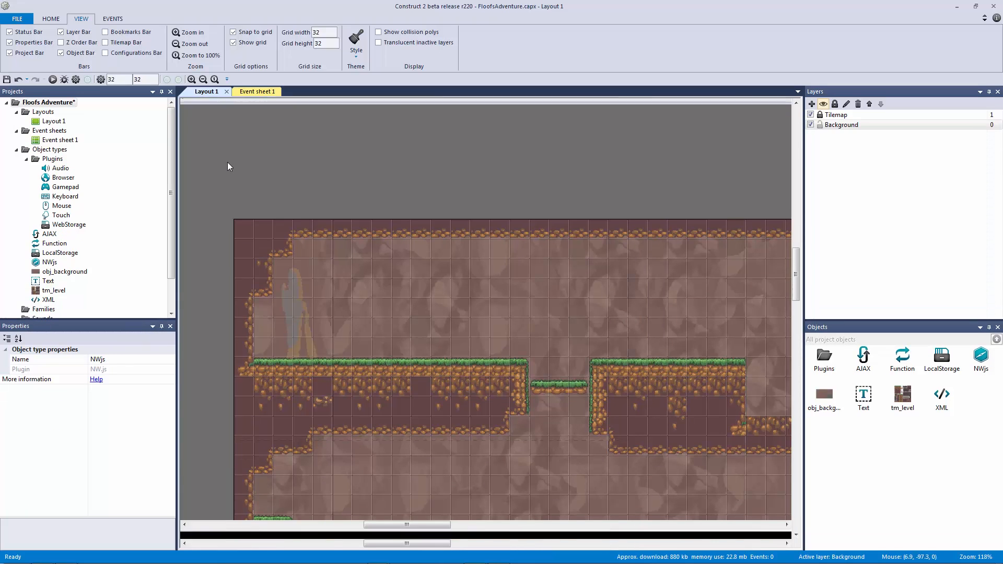
{"action": "left_click", "coordinate": [228, 166]}
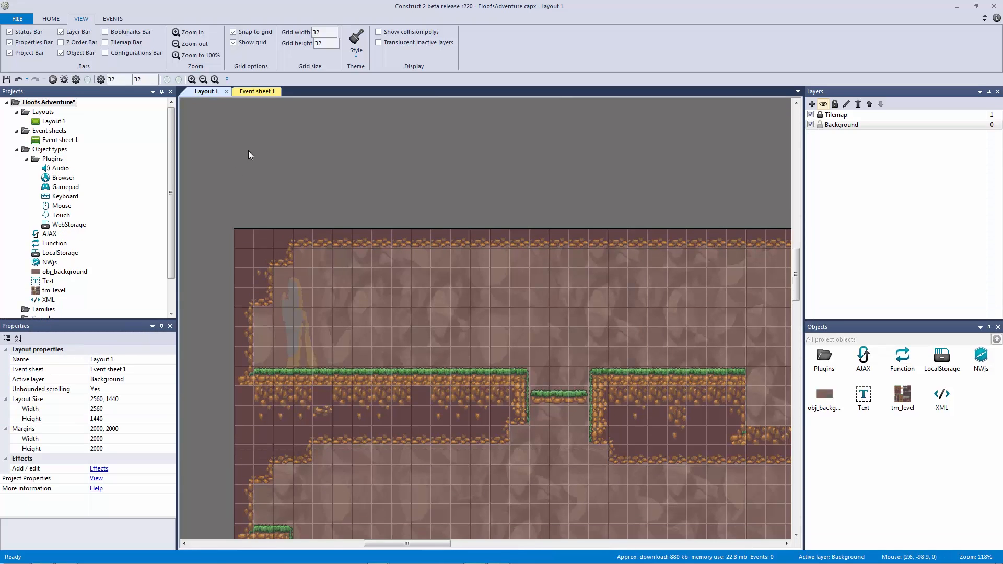
Save the project with the newly inserted plugin objects
{"action": "key", "text": "ctrl+s"}
{"action": "scroll", "coordinate": [365, 184], "scroll_direction": "down", "scroll_amount": 4, "text": "ctrl"}
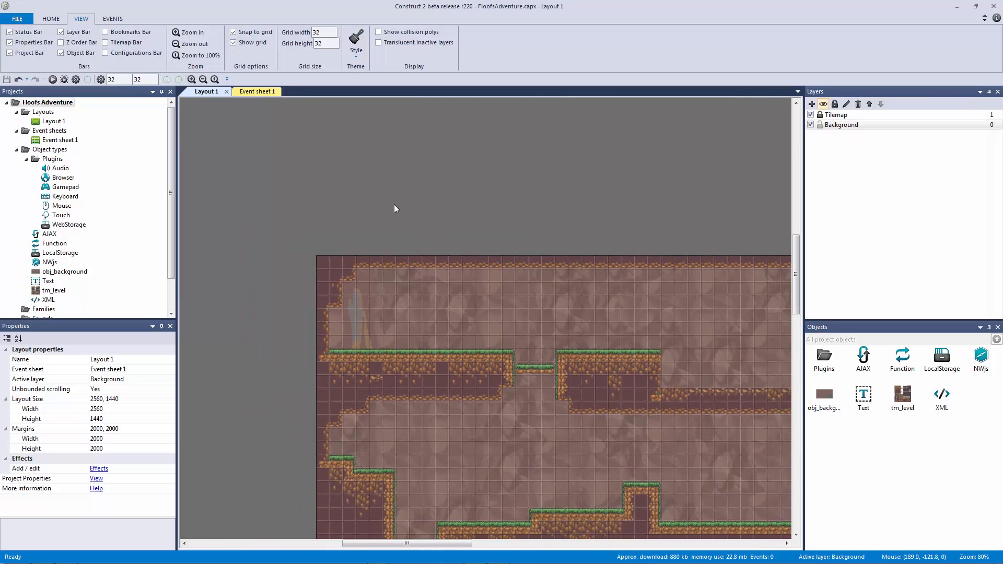
{"action": "scroll", "coordinate": [380, 199], "scroll_direction": "down", "scroll_amount": 2, "text": "ctrl"}
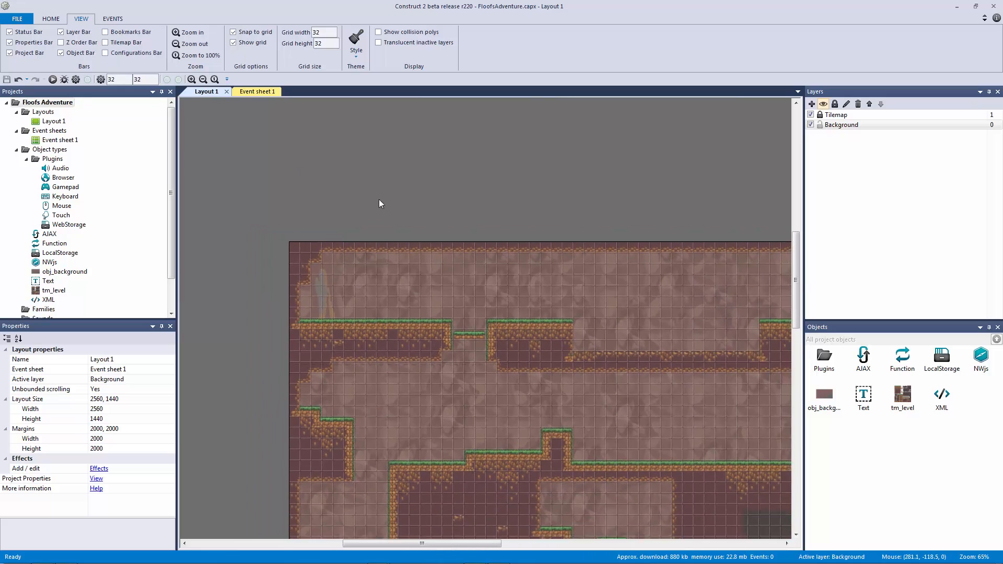
Move the AJAX, Function, LocalStorage, NWjs and XML objects into the Plugins folder and collapse the folder
{"action": "double_click", "coordinate": [48, 160]}
{"action": "left_click_drag", "start_coordinate": [43, 168], "coordinate": [50, 160]}
{"action": "left_click_drag", "start_coordinate": [53, 243], "coordinate": [50, 160]}
{"action": "left_click_drag", "start_coordinate": [50, 262], "coordinate": [51, 161]}
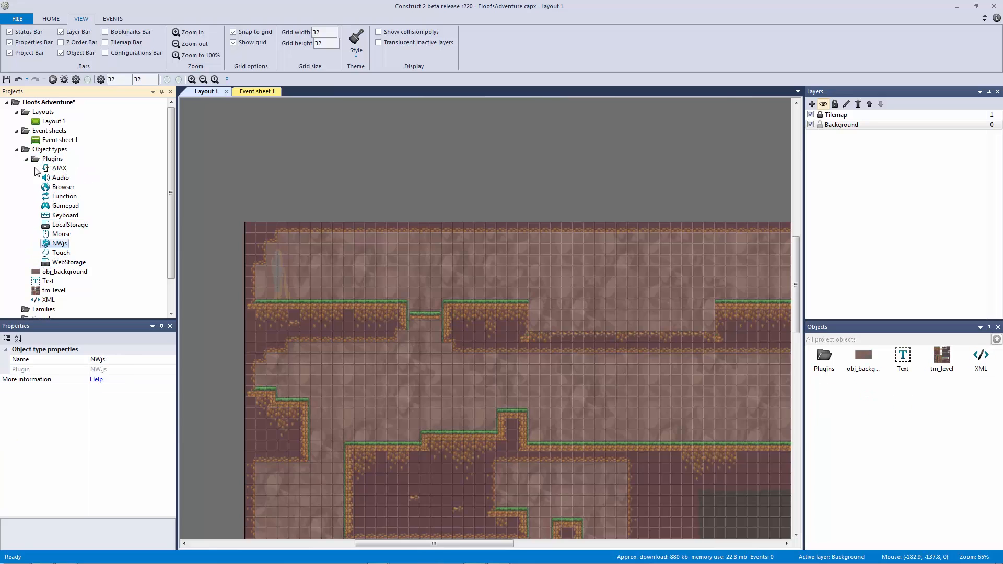
{"action": "left_click", "coordinate": [26, 160]}
{"action": "left_click", "coordinate": [51, 158]}
{"action": "left_click_drag", "start_coordinate": [48, 195], "coordinate": [51, 159]}
{"action": "left_click", "coordinate": [871, 505]}
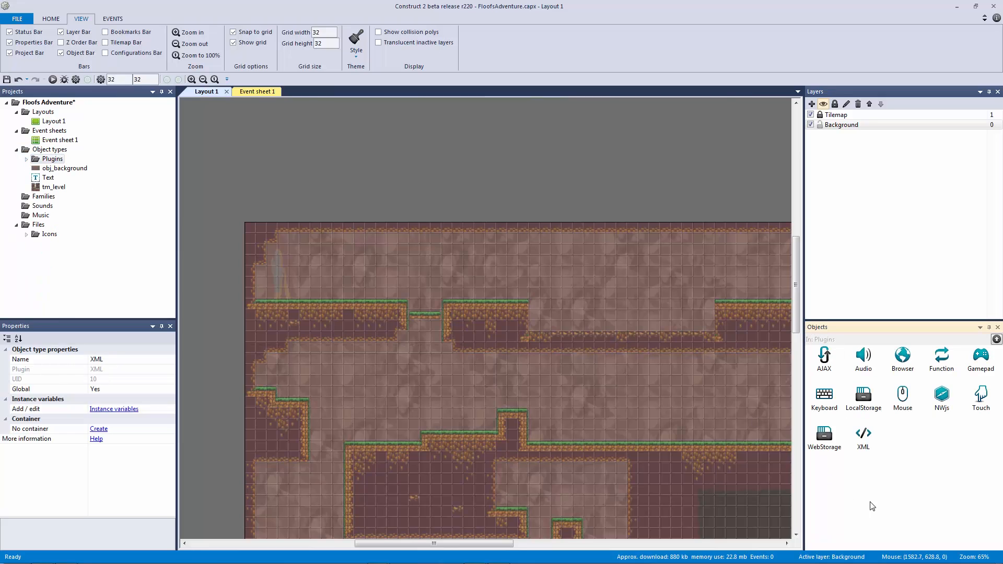
Examine the project's root-level objects obj_background, Text and tm_level and the Plugins folder
{"action": "left_click", "coordinate": [996, 339]}
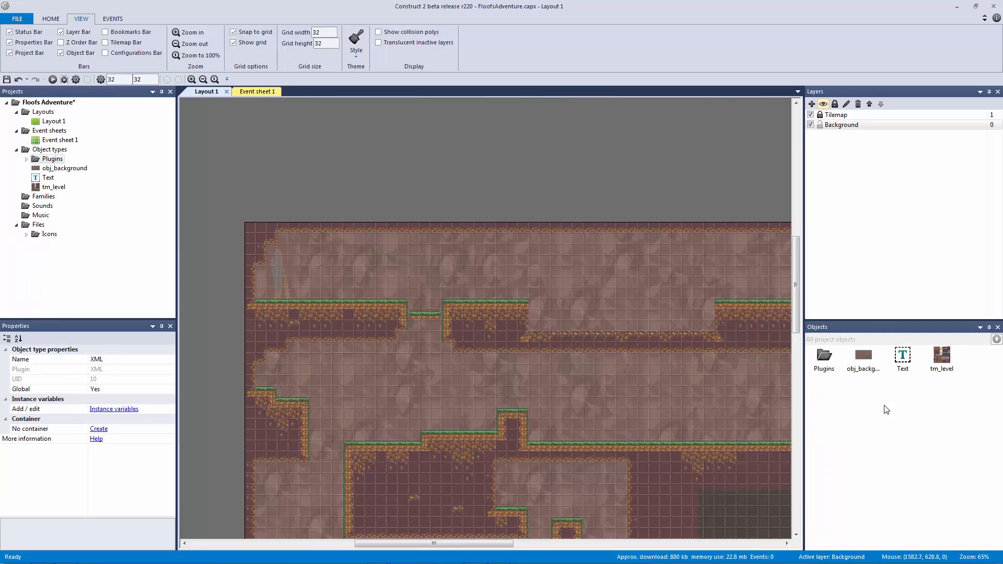
{"action": "left_click", "coordinate": [813, 366]}
{"action": "left_click", "coordinate": [863, 369]}
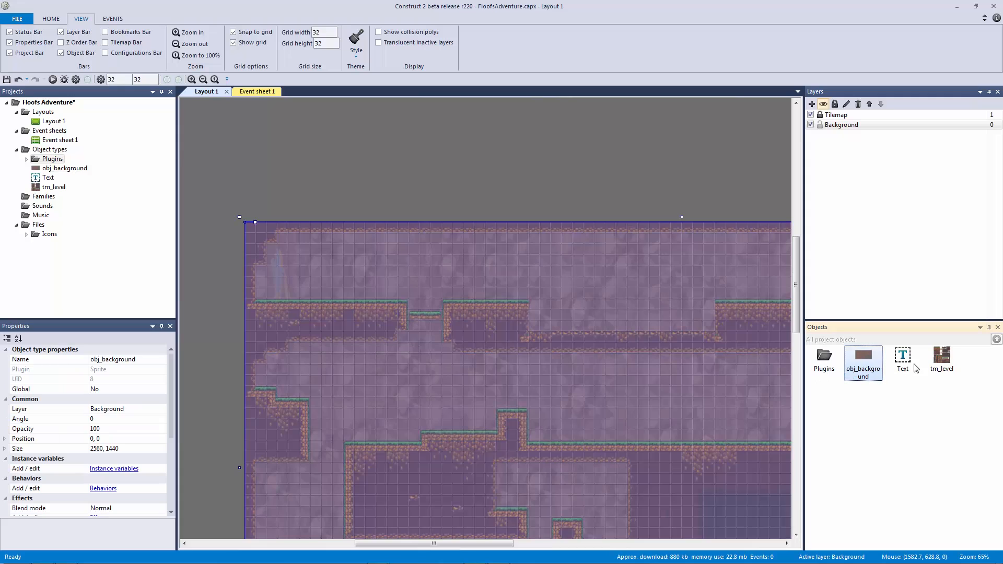
{"action": "left_click", "coordinate": [902, 360]}
{"action": "left_click", "coordinate": [942, 360]}
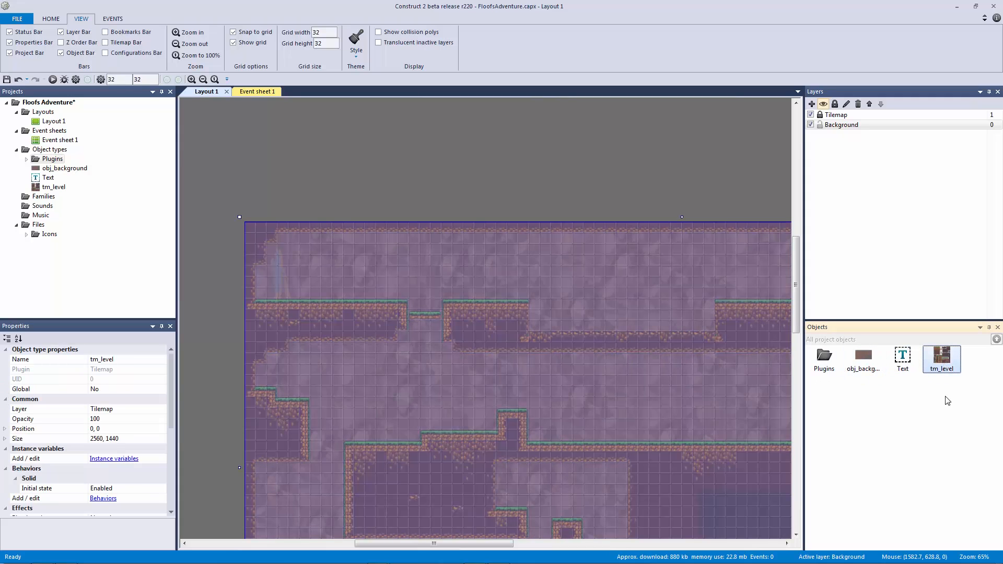
{"action": "left_click", "coordinate": [863, 360]}
{"action": "double_click", "coordinate": [824, 359]}
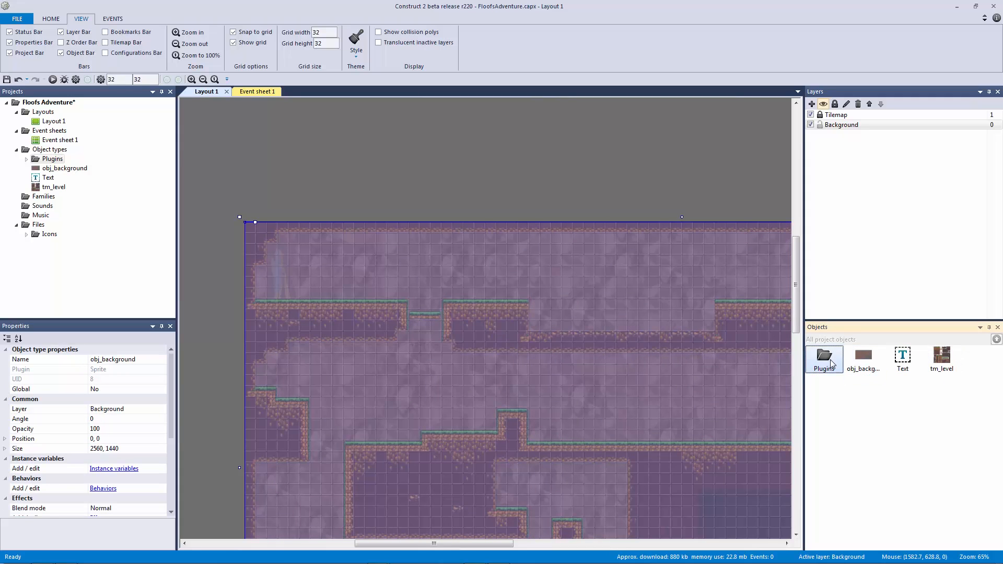
{"action": "left_click", "coordinate": [996, 338]}
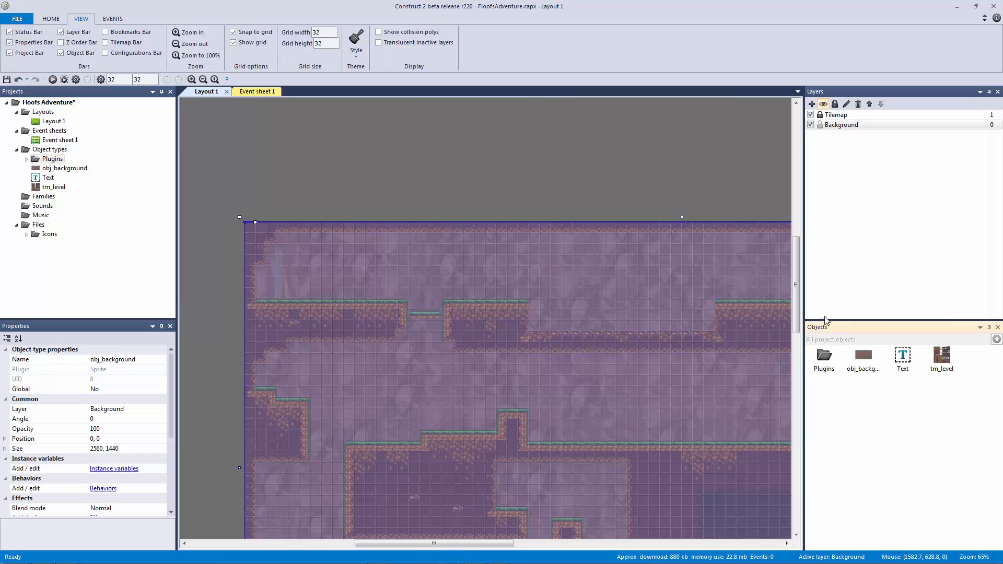
Add a subfolder under the object types and name it Level
{"action": "left_click", "coordinate": [858, 410]}
{"action": "right_click", "coordinate": [858, 410]}
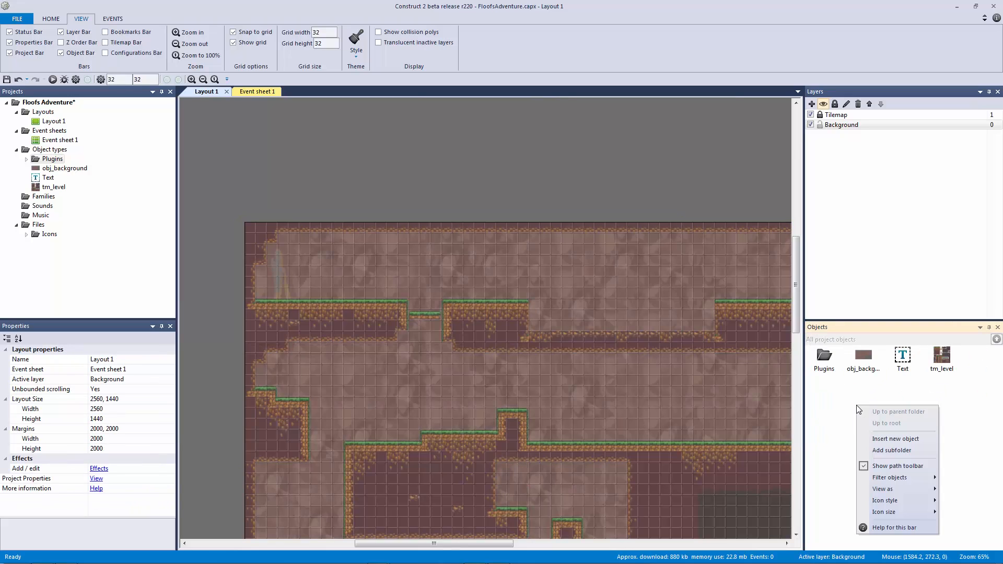
{"action": "left_click", "coordinate": [893, 446]}
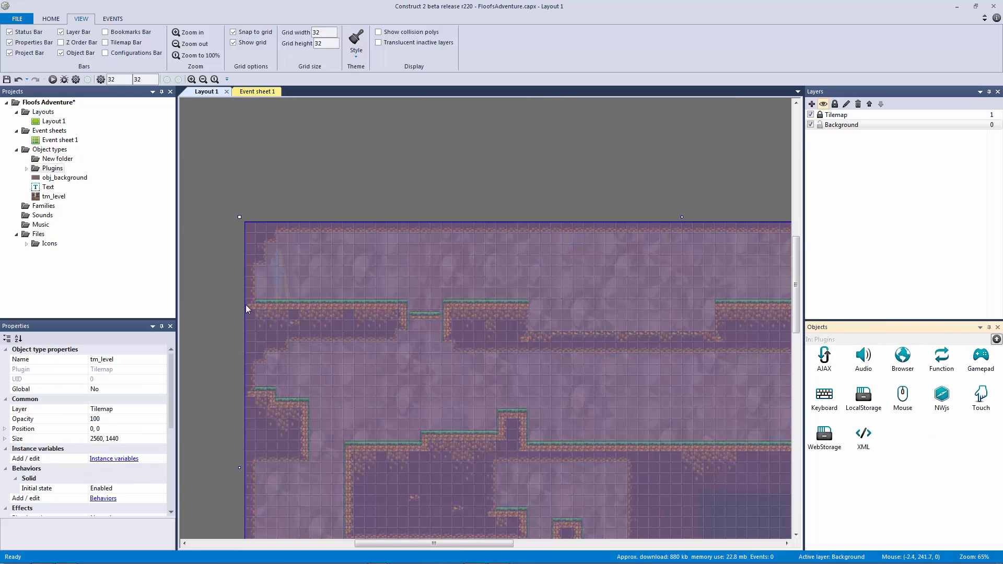
{"action": "left_click", "coordinate": [359, 152]}
{"action": "left_click", "coordinate": [51, 160]}
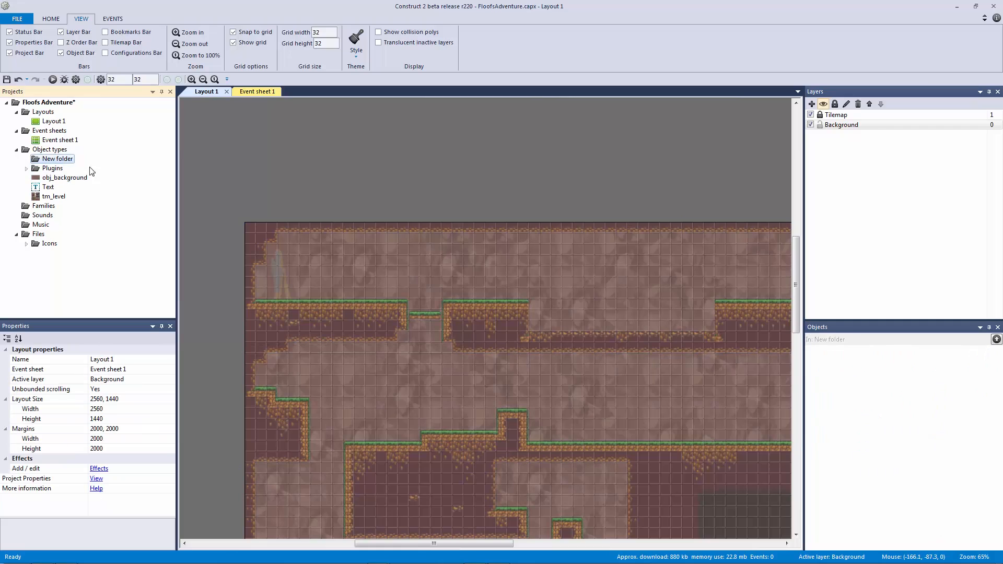
{"action": "right_click", "coordinate": [57, 160]}
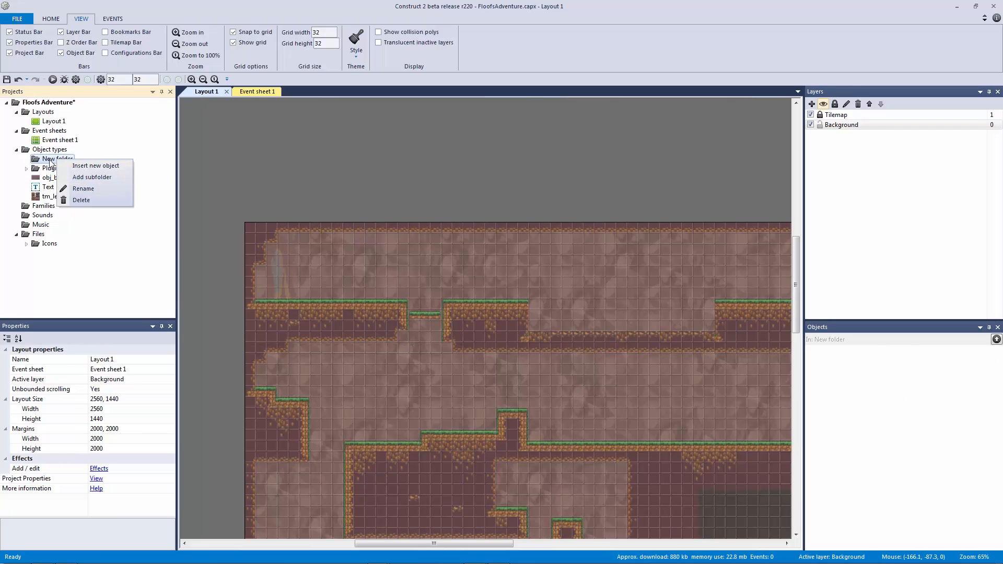
{"action": "left_click", "coordinate": [90, 189]}
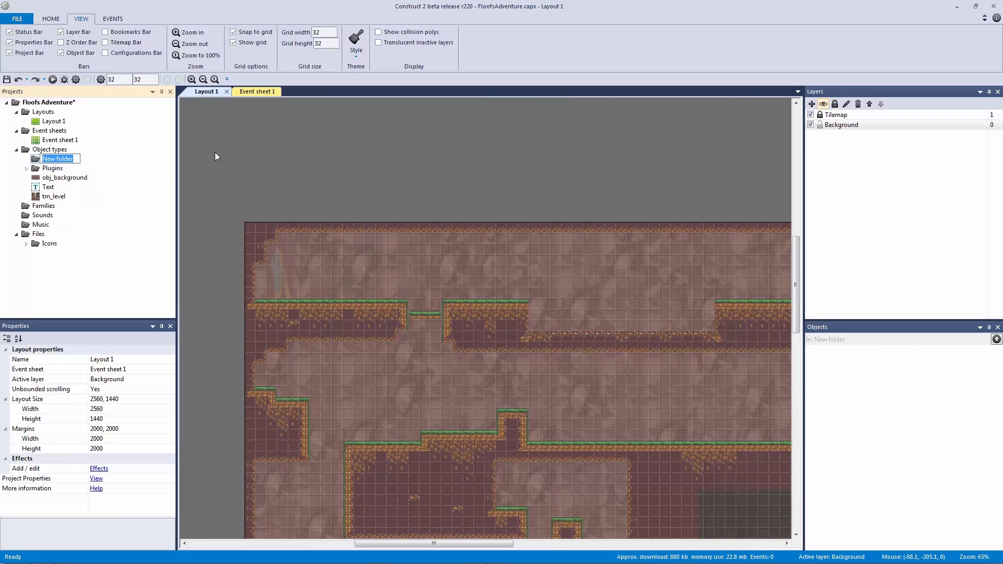
{"action": "type", "text": "Level"}
{"action": "key", "text": "Return"}
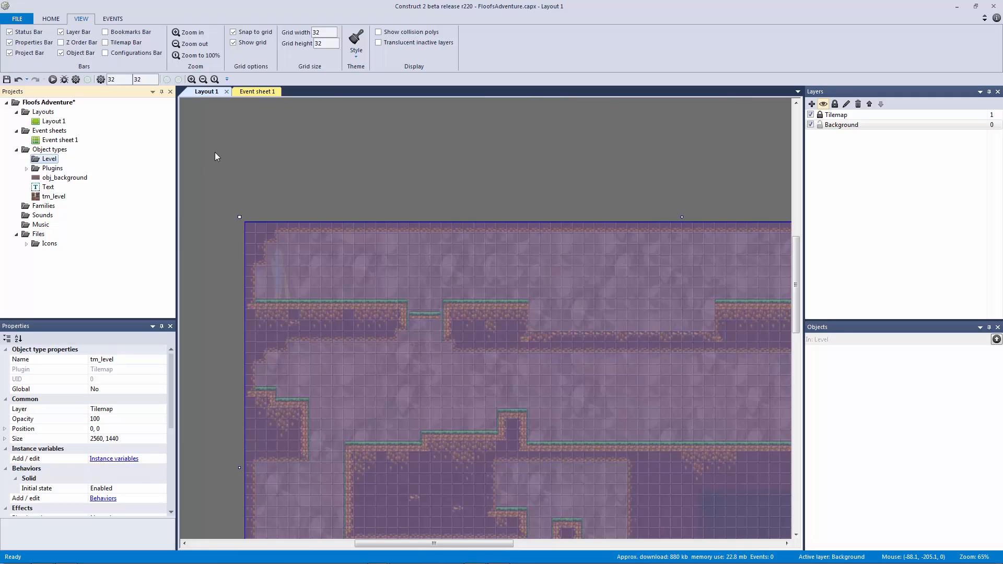
Move obj_background and tm_level into the Level folder, collapse it and save the project
{"action": "left_click", "coordinate": [215, 155]}
{"action": "left_click_drag", "start_coordinate": [58, 177], "coordinate": [48, 160]}
{"action": "left_click_drag", "start_coordinate": [54, 197], "coordinate": [32, 166]}
{"action": "left_click", "coordinate": [26, 159]}
{"action": "left_click", "coordinate": [239, 181]}
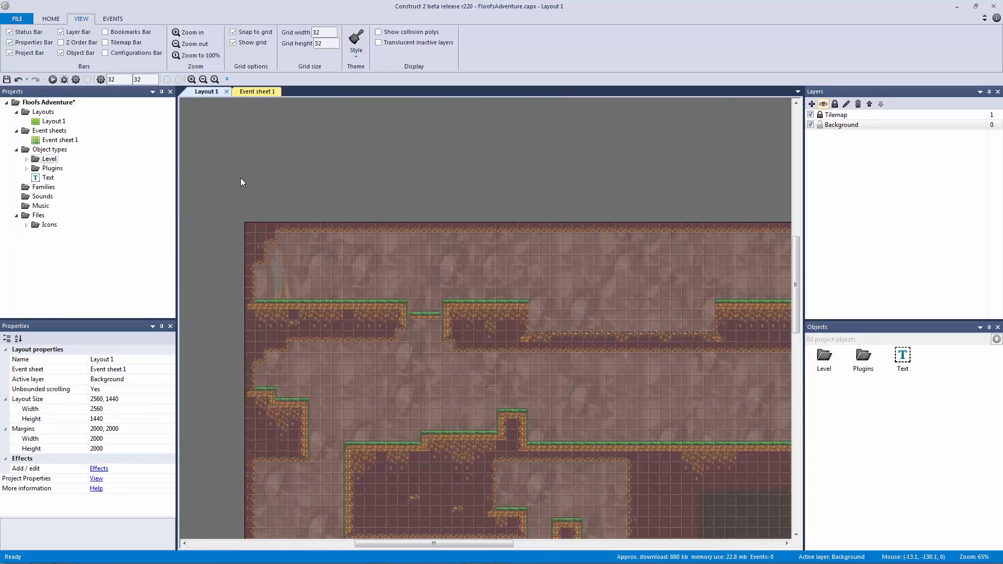
{"action": "key", "text": "ctrl+s"}
Add a layer above Tilemap, name it Entities, and save the project
{"action": "left_click", "coordinate": [835, 115]}
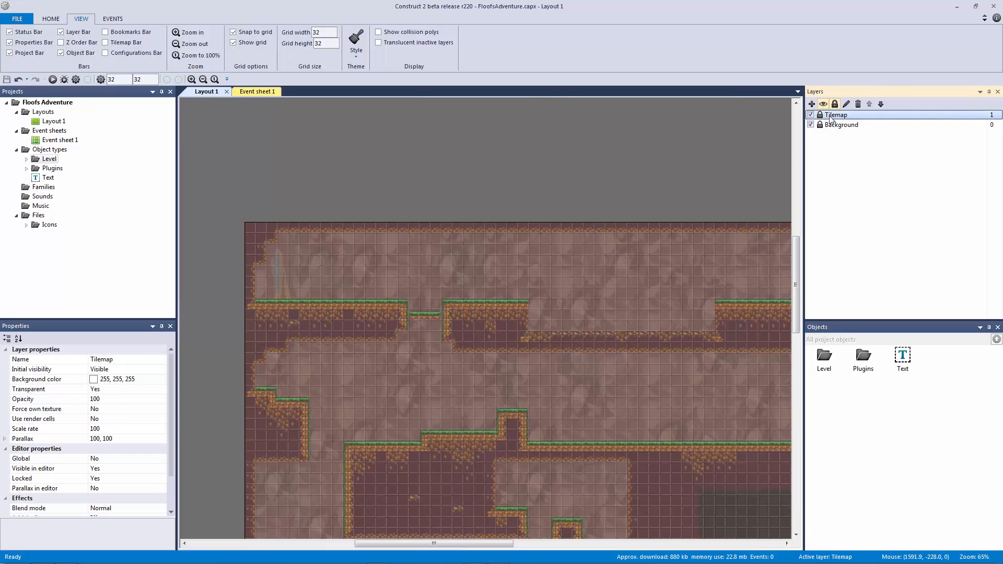
{"action": "left_click", "coordinate": [811, 104]}
{"action": "right_click", "coordinate": [852, 119]}
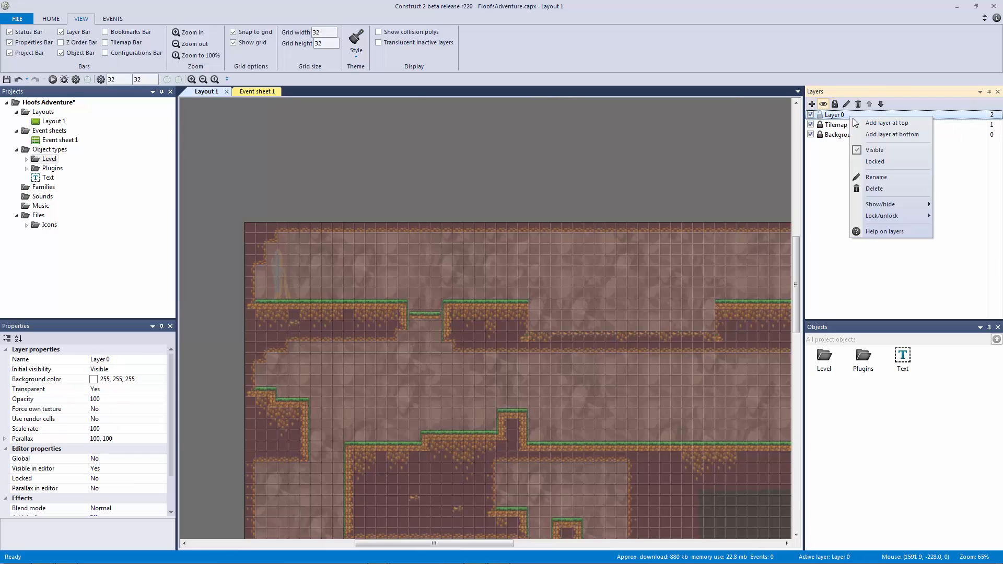
{"action": "left_click", "coordinate": [892, 176]}
{"action": "type", "text": "Entities"}
{"action": "key", "text": "Return"}
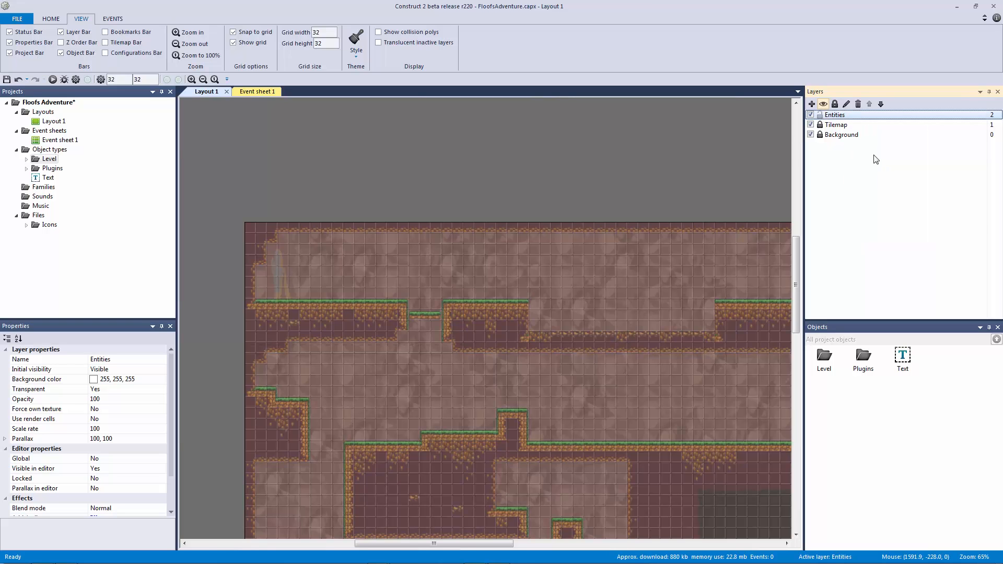
{"action": "left_click", "coordinate": [610, 188]}
{"action": "scroll", "coordinate": [501, 181], "scroll_direction": "down", "scroll_amount": 5, "text": "ctrl"}
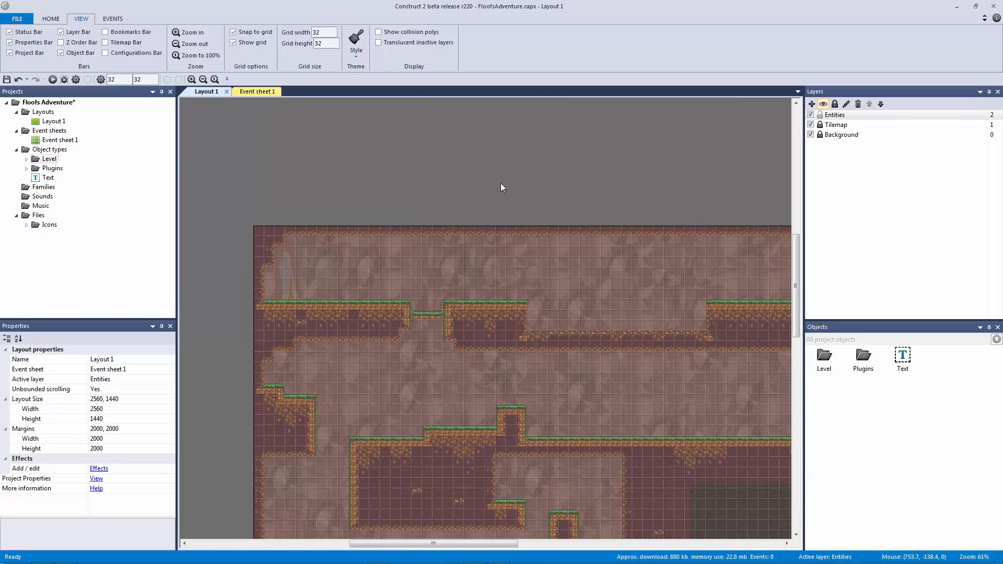
{"action": "scroll", "coordinate": [425, 161], "scroll_direction": "up", "scroll_amount": 3, "text": "ctrl"}
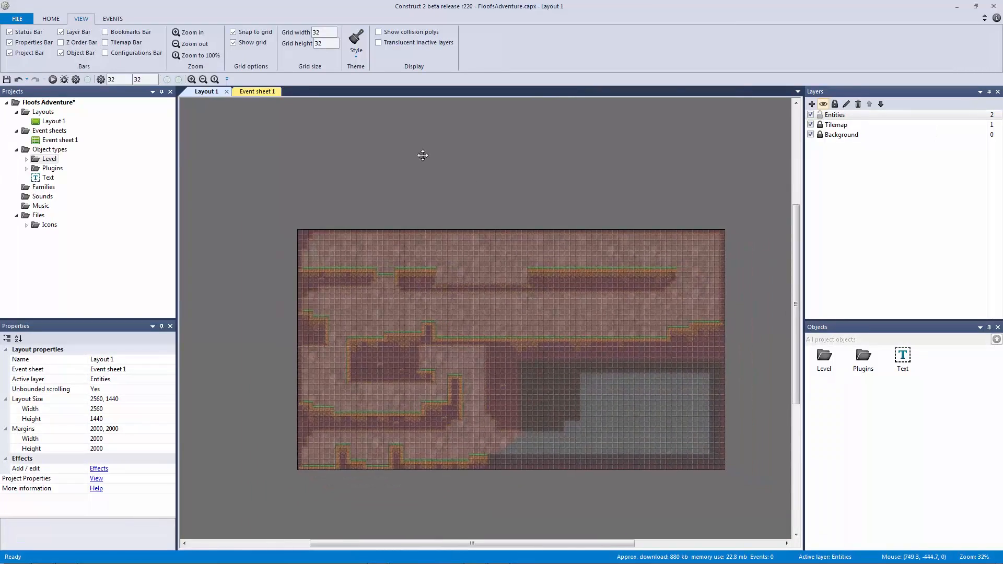
{"action": "key", "text": "ctrl+s"}
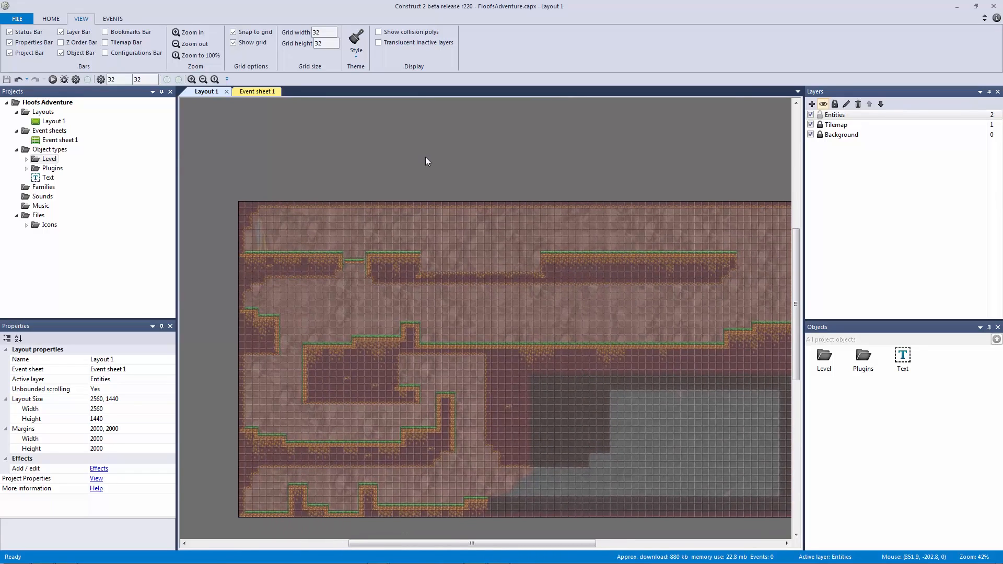
{"action": "middle_click_drag", "start_coordinate": [312, 184], "coordinate": [670, 237]}
{"action": "middle_click_drag", "start_coordinate": [556, 296], "coordinate": [633, 225]}
{"action": "left_click_drag", "start_coordinate": [243, 188], "coordinate": [347, 383]}
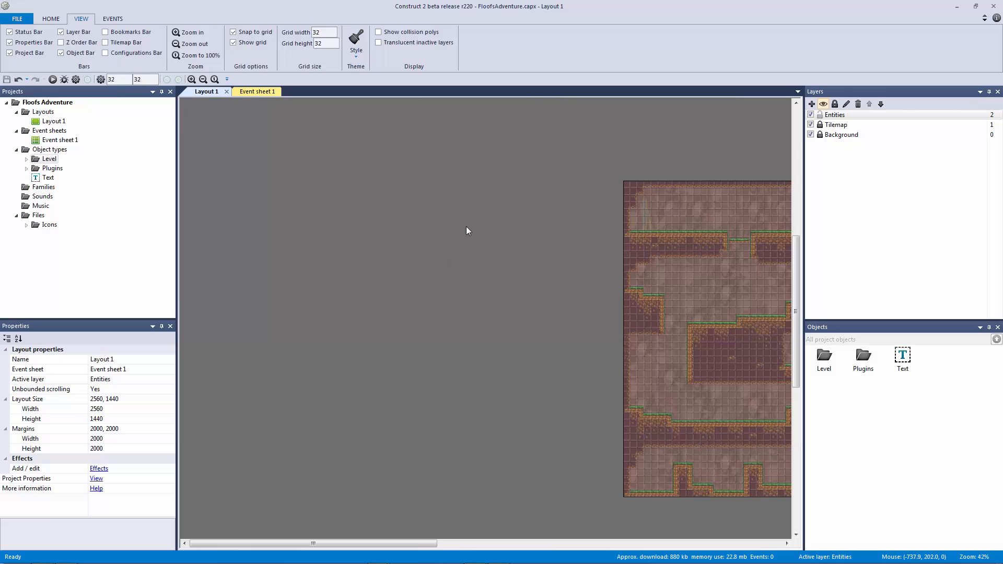
Set Clear background to Yes in the project's configuration settings
{"action": "left_click", "coordinate": [96, 478]}
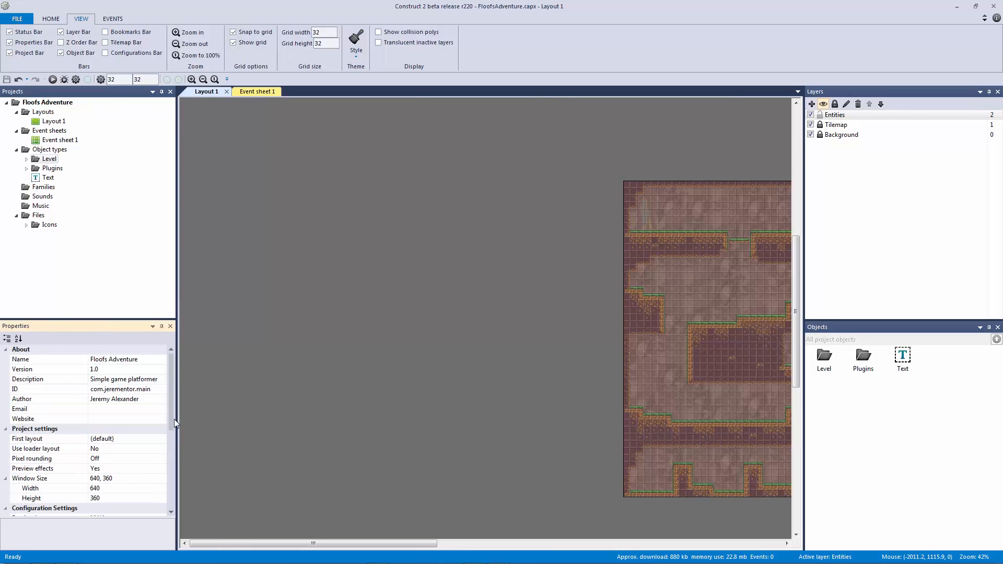
{"action": "scroll", "coordinate": [171, 419], "scroll_direction": "down", "scroll_amount": 8}
{"action": "left_click", "coordinate": [78, 478]}
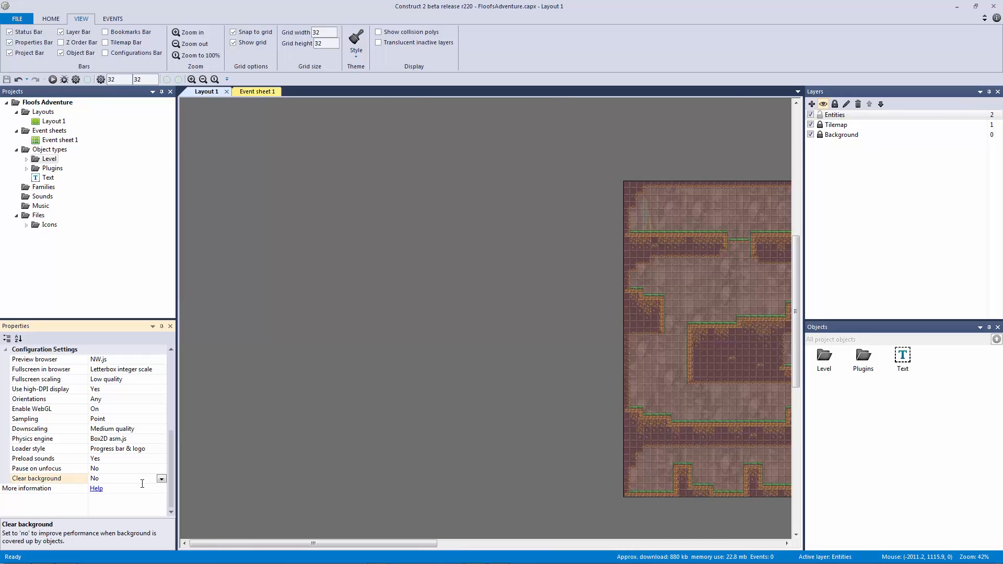
{"action": "left_click", "coordinate": [160, 480]}
{"action": "left_click", "coordinate": [136, 498]}
{"action": "left_click", "coordinate": [61, 472]}
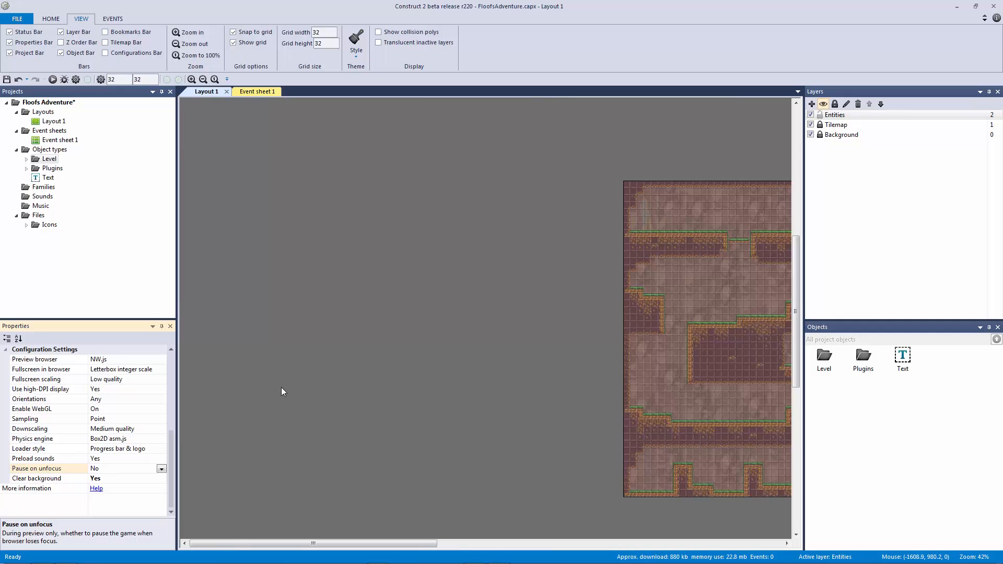
Save the project
{"action": "left_click", "coordinate": [339, 406]}
{"action": "middle_click_drag", "start_coordinate": [338, 407], "coordinate": [192, 387]}
{"action": "middle_click_drag", "start_coordinate": [387, 387], "coordinate": [334, 384]}
{"action": "key", "text": "ctrl+s"}
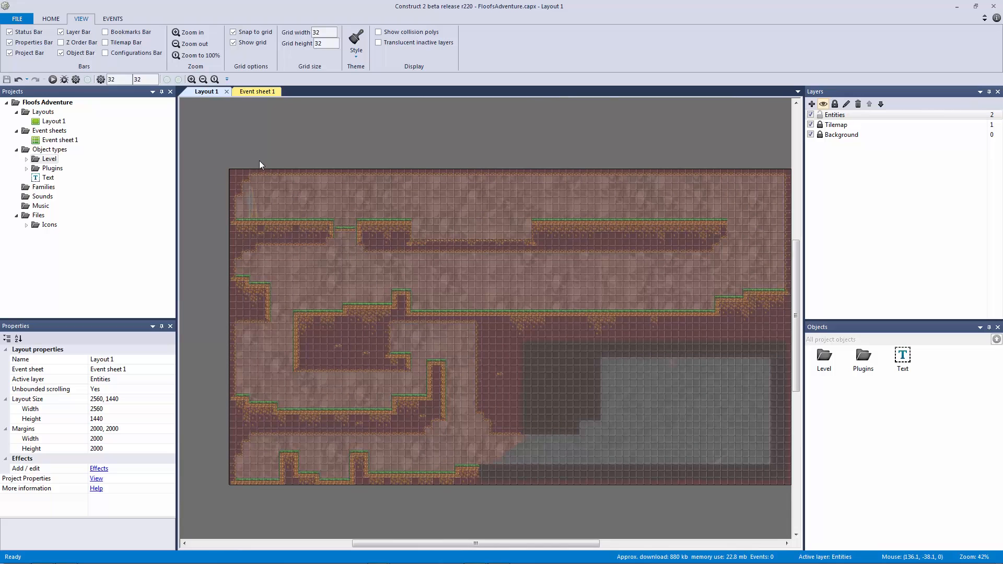
Insert a new Sprite object in the empty area beside the level's upper-left cave section
{"action": "scroll", "coordinate": [260, 172], "scroll_direction": "up", "scroll_amount": 3, "text": "ctrl"}
{"action": "middle_click_drag", "start_coordinate": [282, 180], "coordinate": [629, 330]}
{"action": "scroll", "coordinate": [575, 331], "scroll_direction": "up", "scroll_amount": 4, "text": "ctrl"}
{"action": "scroll", "coordinate": [451, 327], "scroll_direction": "up", "scroll_amount": 5, "text": "ctrl"}
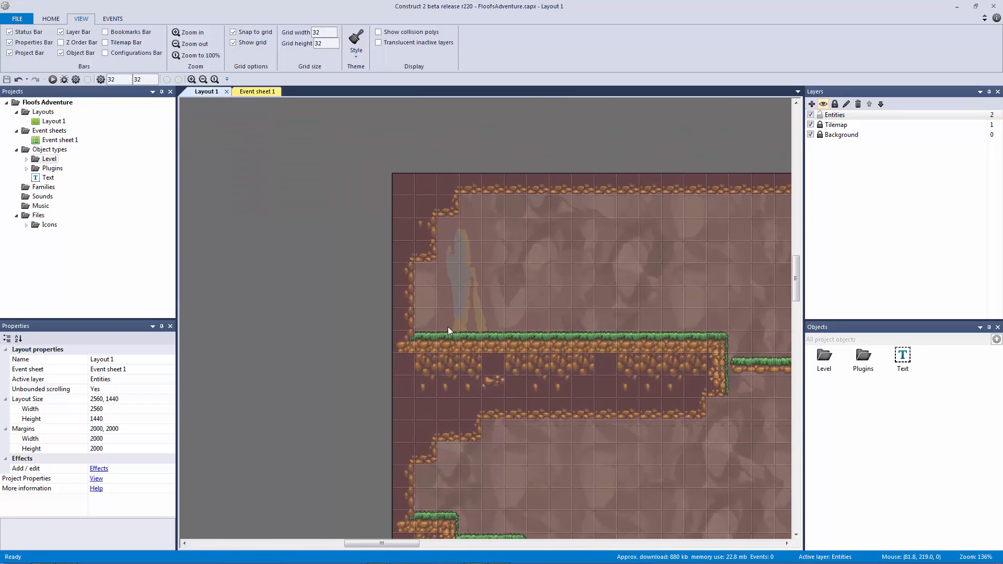
{"action": "middle_click_drag", "start_coordinate": [446, 325], "coordinate": [602, 346]}
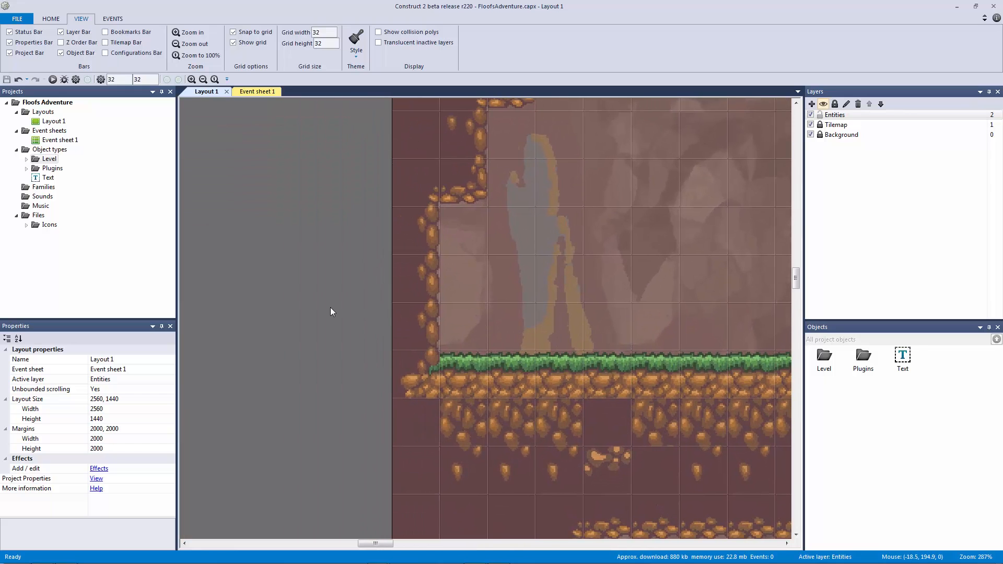
{"action": "double_click", "coordinate": [315, 305]}
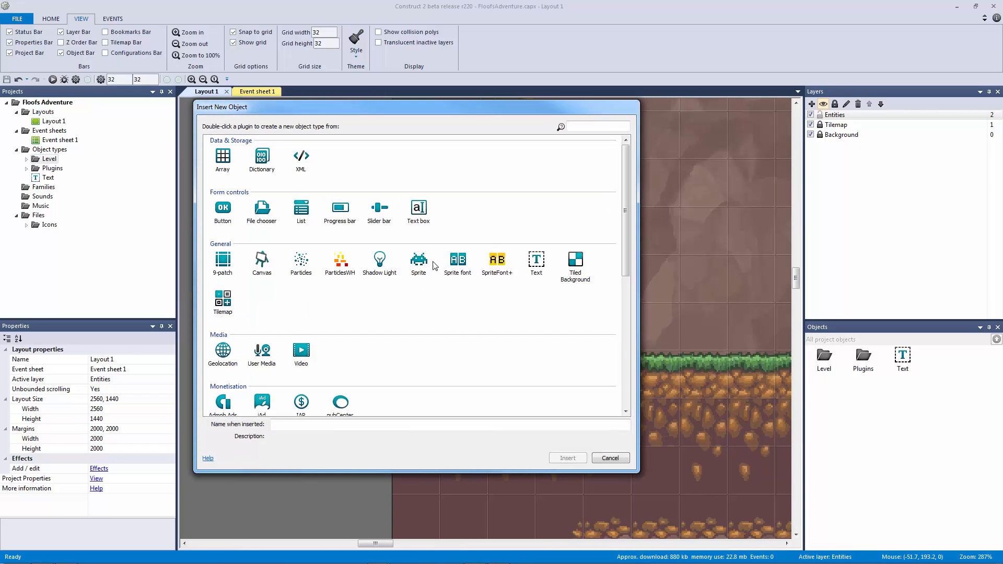
{"action": "double_click", "coordinate": [417, 261]}
{"action": "left_click", "coordinate": [352, 322]}
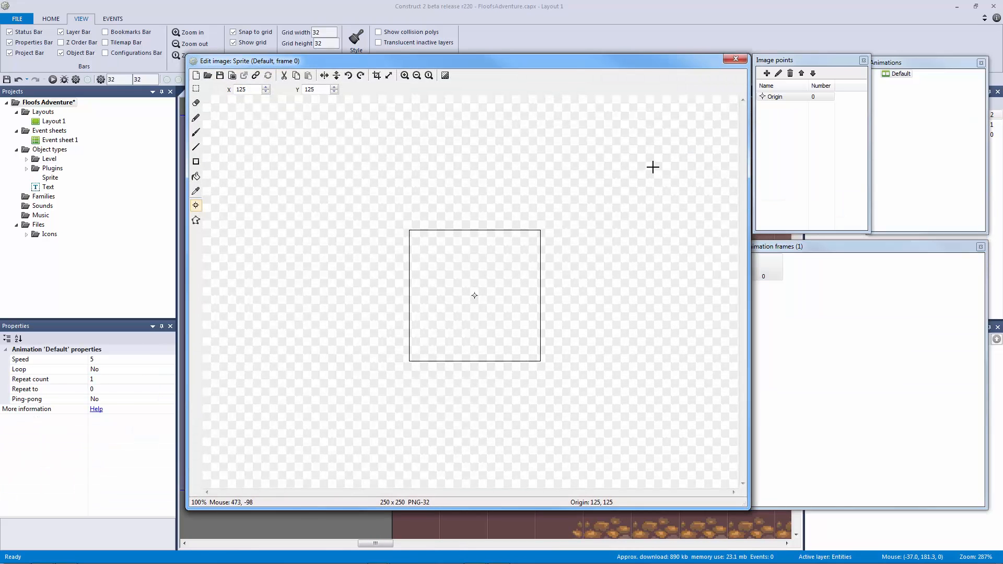
Arrange the image editor, image points, animations and animation frames windows without overlap, then close and reopen the sprite's image editor
{"action": "left_click_drag", "start_coordinate": [895, 62], "coordinate": [904, 62]}
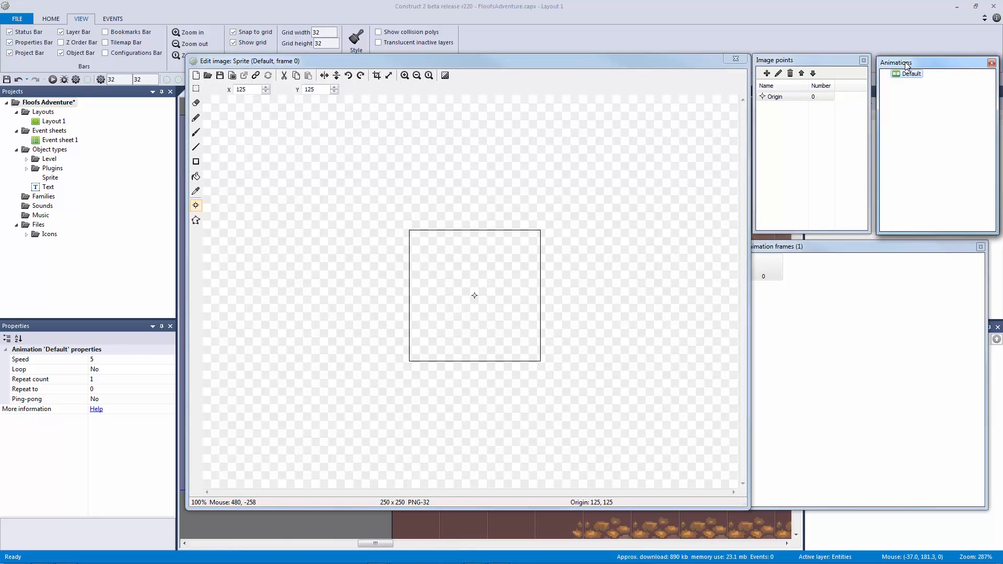
{"action": "left_click_drag", "start_coordinate": [406, 63], "coordinate": [381, 62]}
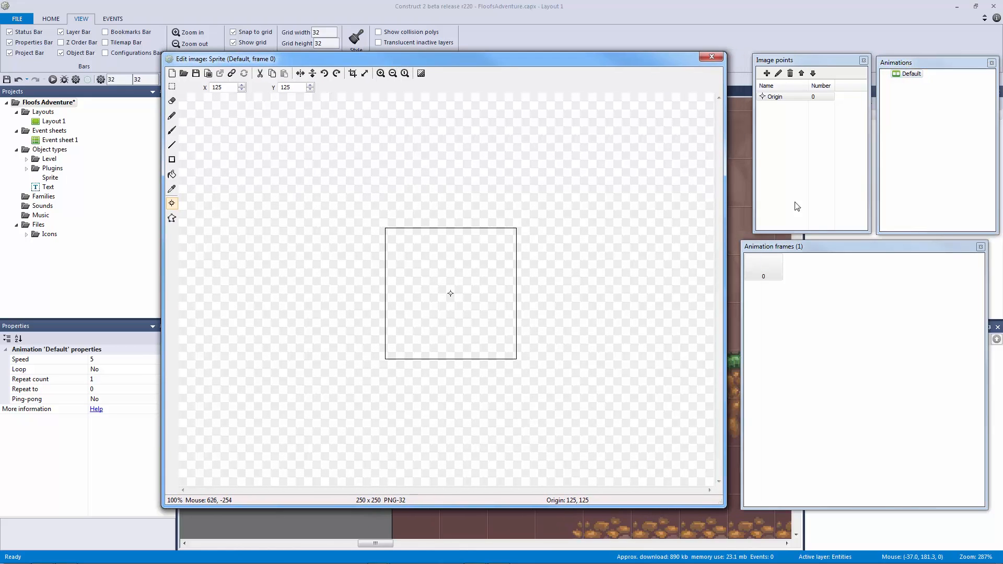
{"action": "left_click_drag", "start_coordinate": [773, 248], "coordinate": [765, 248]}
{"action": "left_click_drag", "start_coordinate": [766, 60], "coordinate": [748, 64]}
{"action": "left_click_drag", "start_coordinate": [899, 65], "coordinate": [880, 65]}
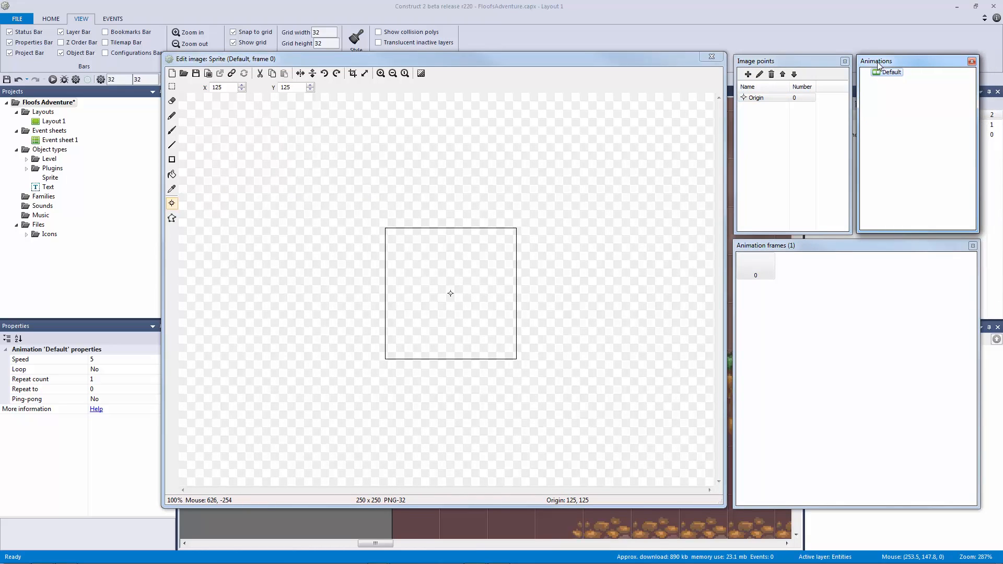
{"action": "left_click", "coordinate": [711, 56]}
{"action": "double_click", "coordinate": [309, 263]}
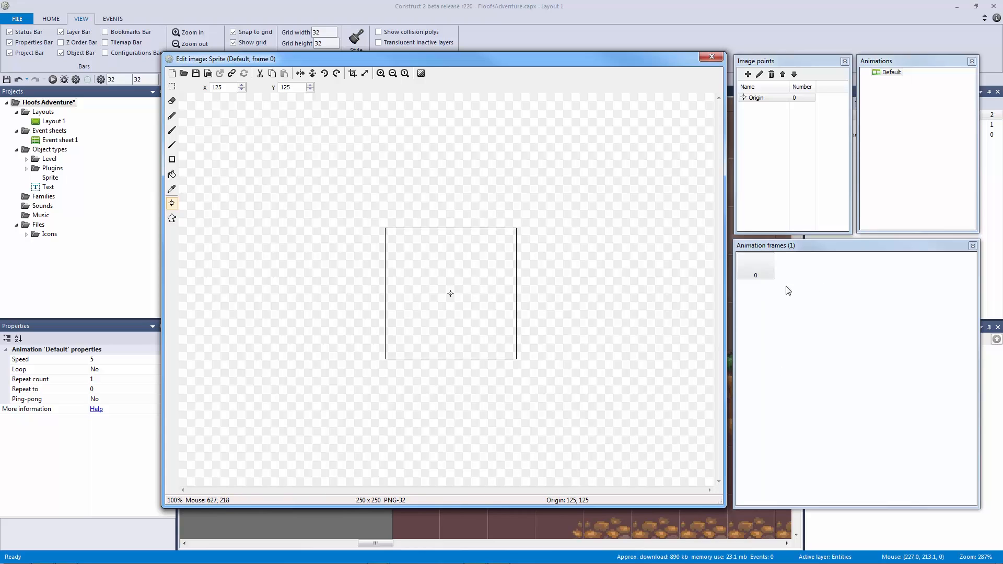
Import Idle_0.png and Idle_1.png from the FloofsAdventure_Assets Floof folder as animation frames, and delete the original blank frame
{"action": "right_click", "coordinate": [795, 313]}
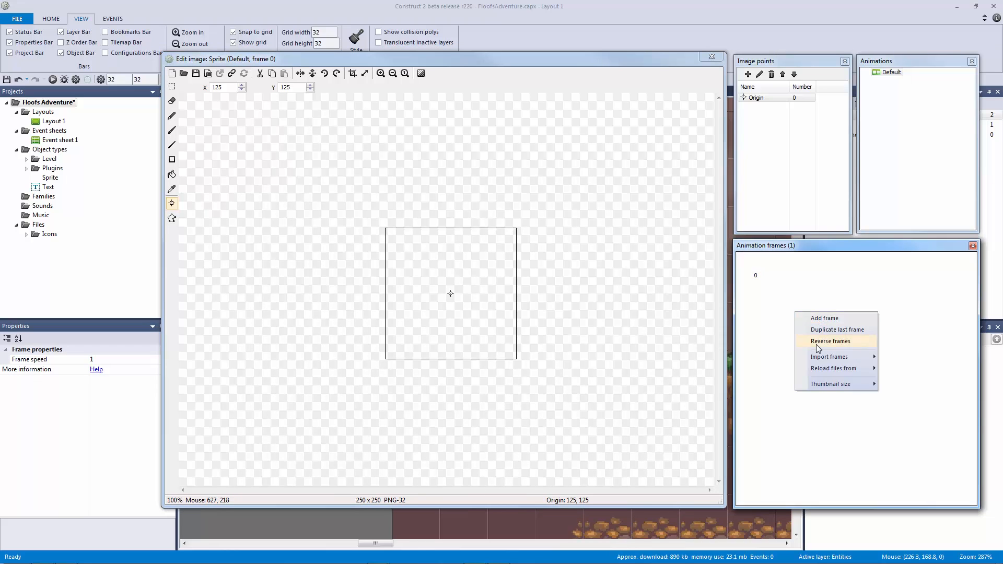
{"action": "left_click", "coordinate": [792, 284]}
{"action": "right_click", "coordinate": [831, 312]}
{"action": "mouse_move", "coordinate": [871, 357]}
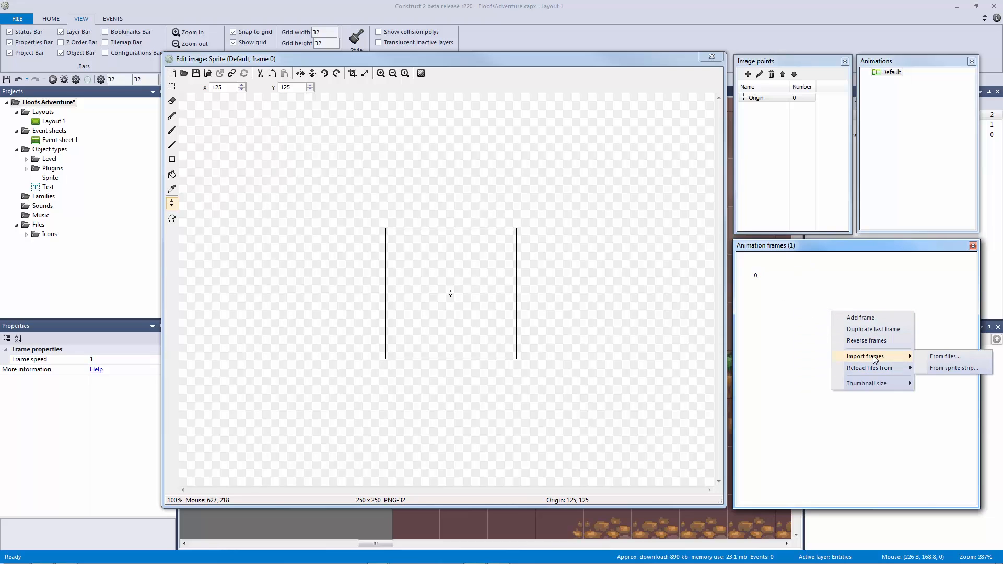
{"action": "left_click", "coordinate": [950, 360]}
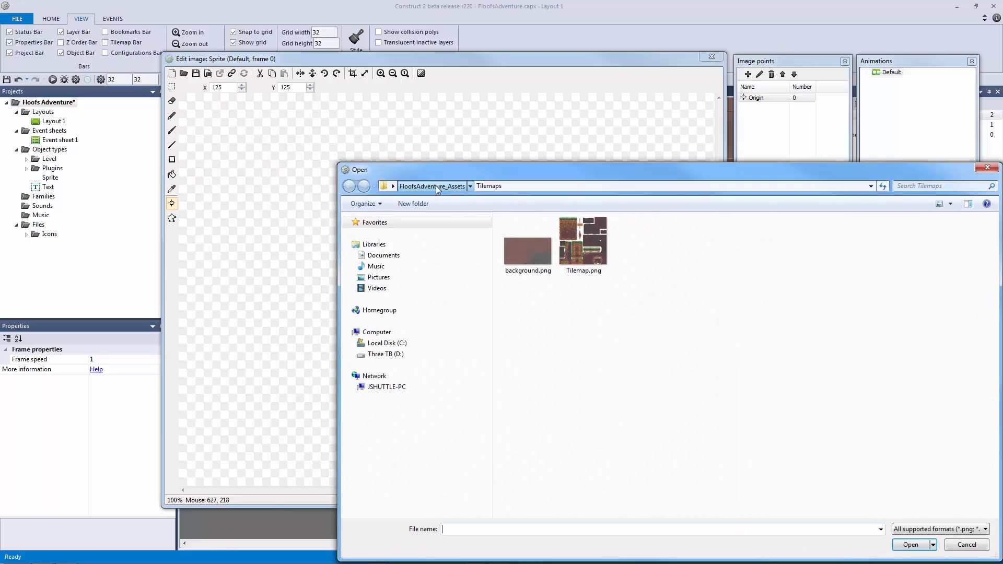
{"action": "left_click", "coordinate": [435, 186]}
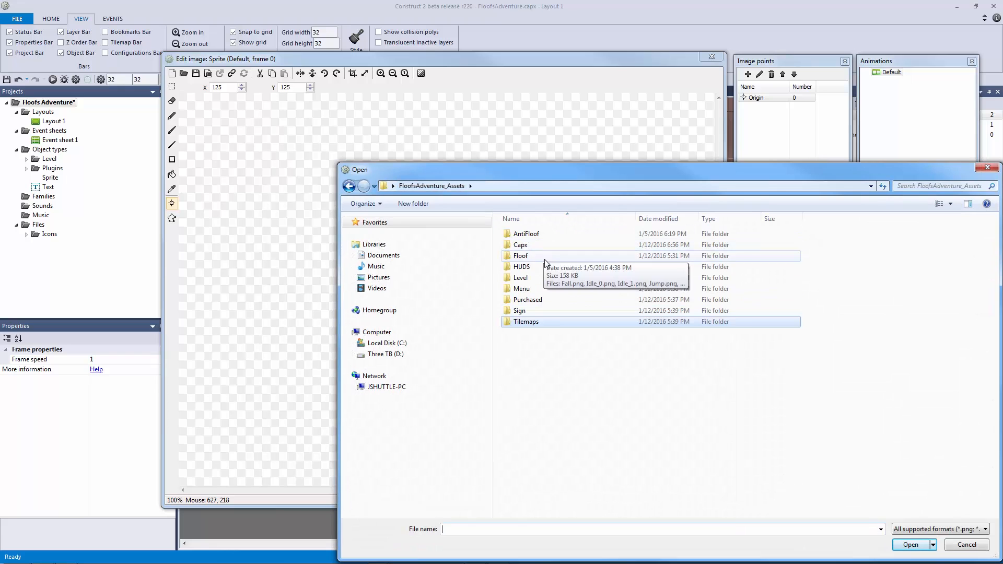
{"action": "double_click", "coordinate": [546, 255]}
{"action": "left_click_drag", "start_coordinate": [495, 174], "coordinate": [280, 139]}
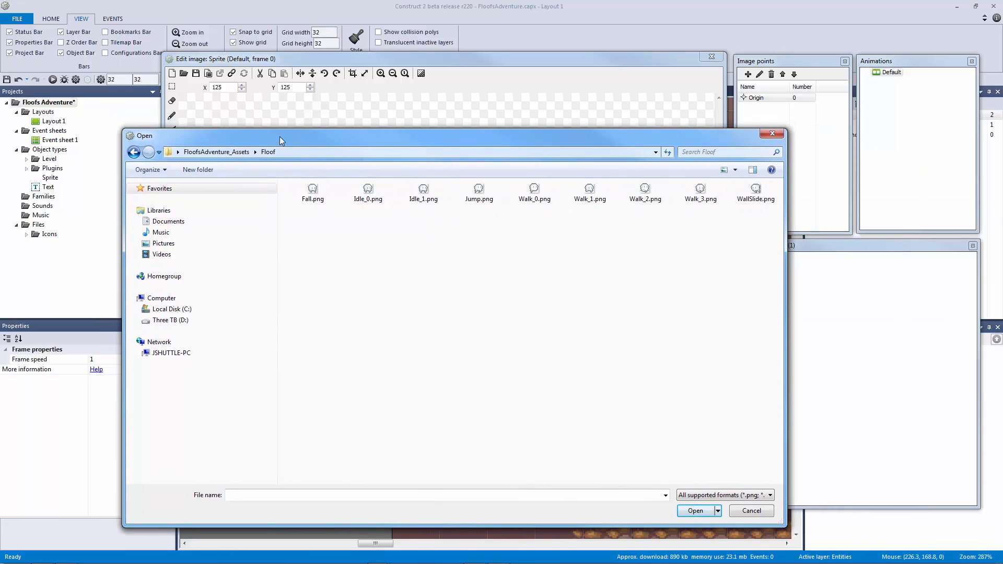
{"action": "left_click", "coordinate": [538, 202]}
{"action": "left_click", "coordinate": [369, 194]}
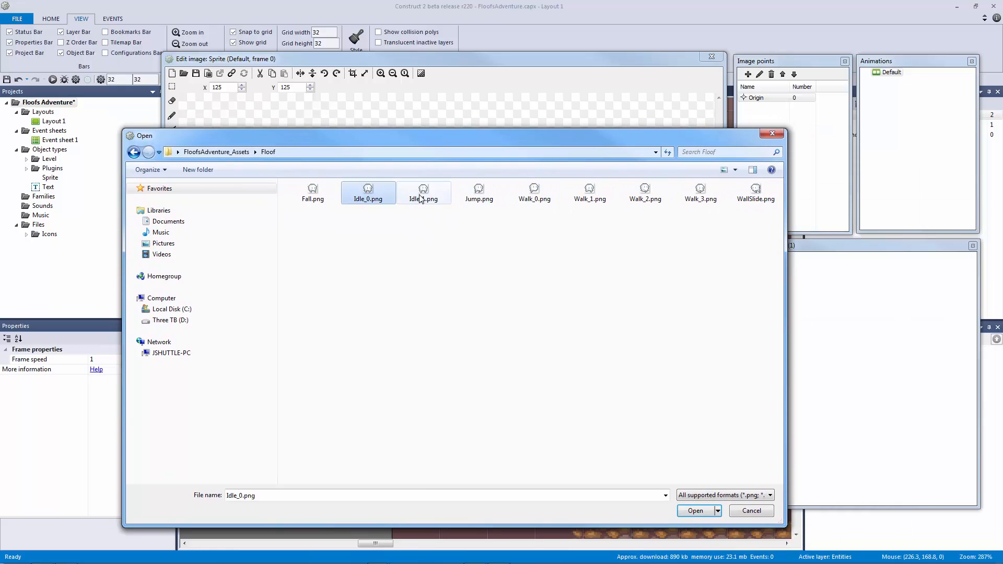
{"action": "left_click", "coordinate": [423, 194], "text": "ctrl"}
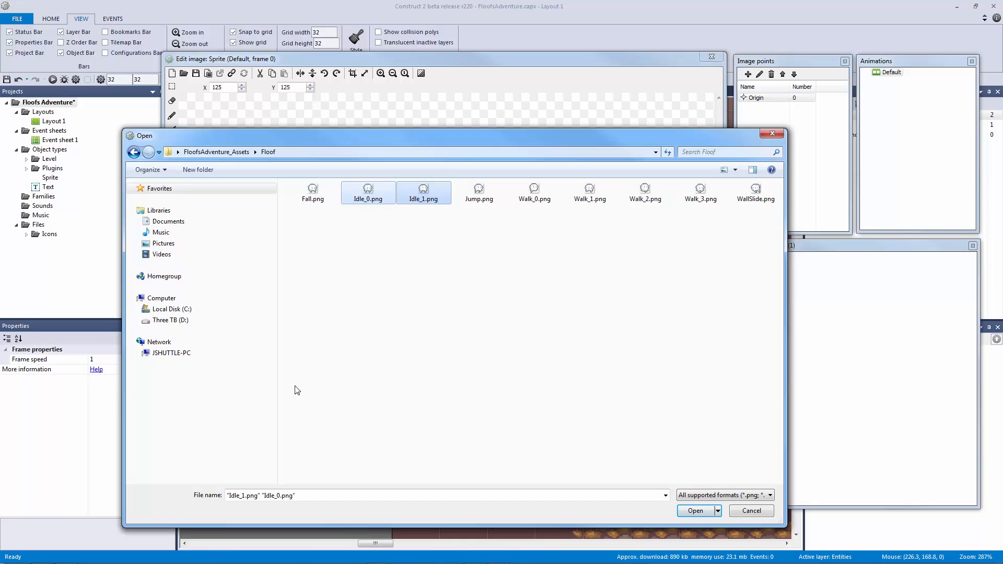
{"action": "left_click", "coordinate": [694, 511]}
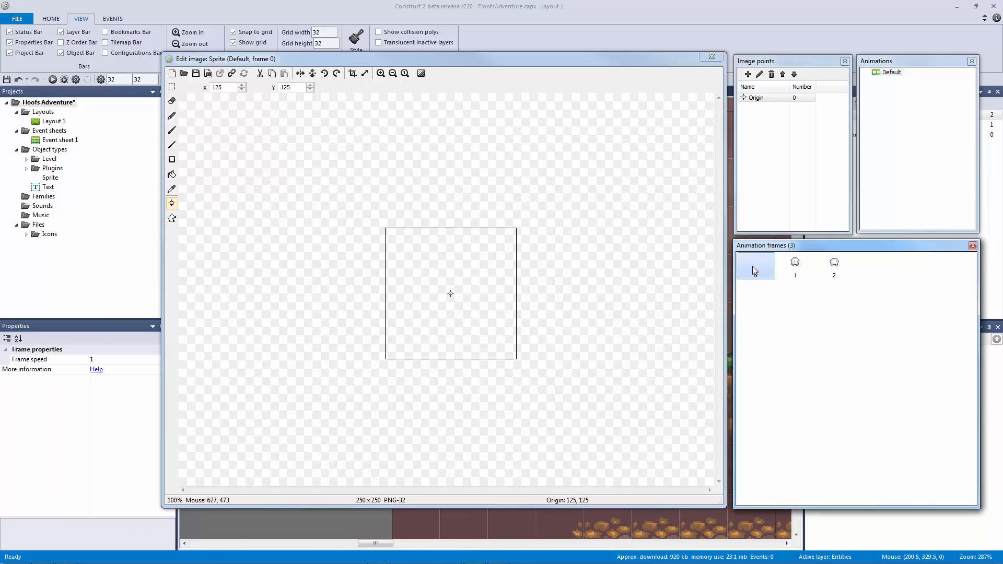
{"action": "key", "text": "Delete"}
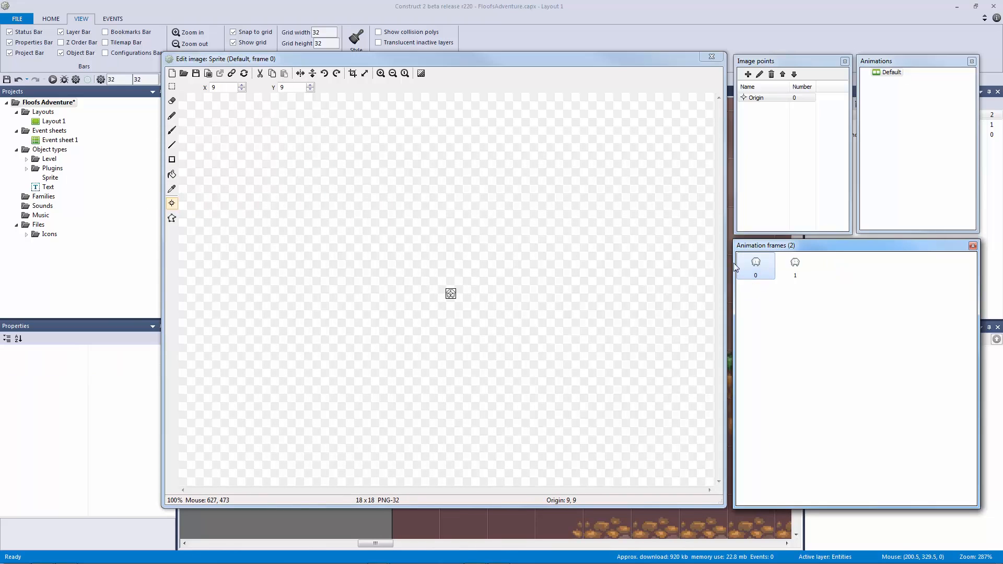
Enlarge the sprite image to 3200% and compare the two idle frames by alternating between them
{"action": "left_click", "coordinate": [381, 74]}
{"action": "left_click", "coordinate": [380, 74]}
{"action": "left_click", "coordinate": [381, 74]}
{"action": "left_click", "coordinate": [381, 73]}
{"action": "left_click", "coordinate": [380, 74]}
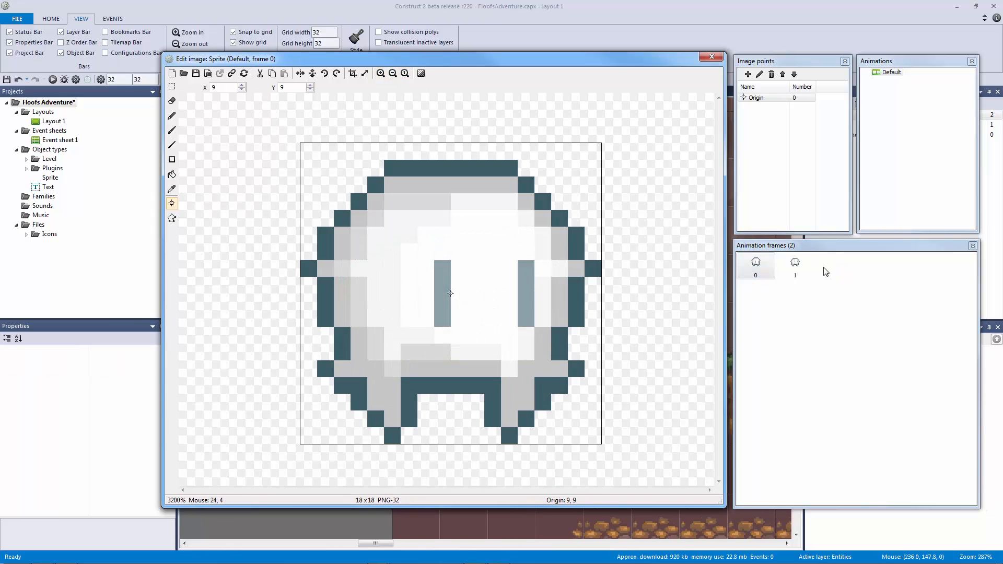
{"action": "left_click", "coordinate": [794, 265]}
{"action": "left_click", "coordinate": [766, 271]}
{"action": "left_click", "coordinate": [795, 267]}
{"action": "left_click", "coordinate": [760, 270]}
{"action": "left_click", "coordinate": [794, 270]}
{"action": "left_click", "coordinate": [761, 270]}
{"action": "left_click", "coordinate": [793, 268]}
{"action": "left_click", "coordinate": [760, 266]}
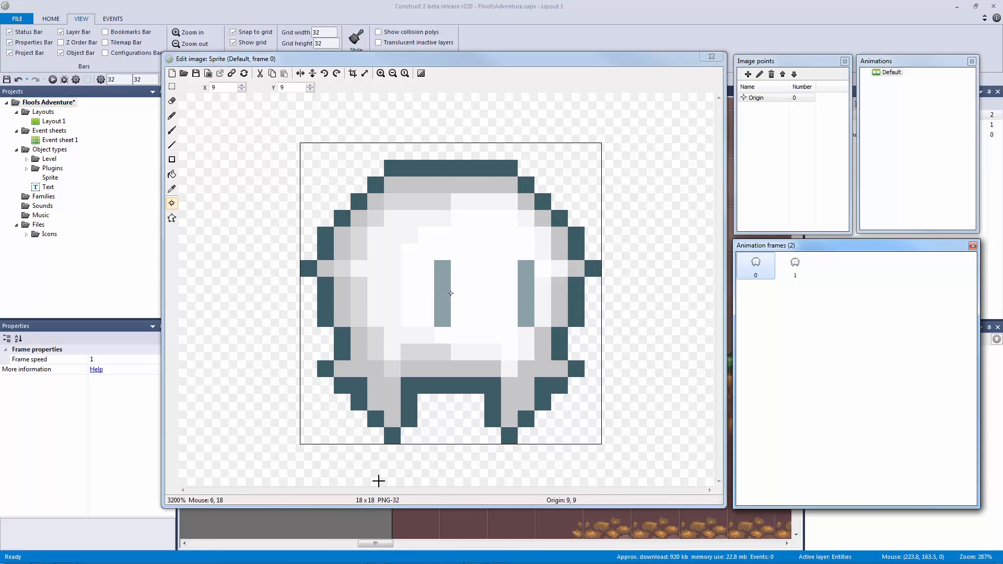
{"action": "left_click", "coordinate": [794, 267]}
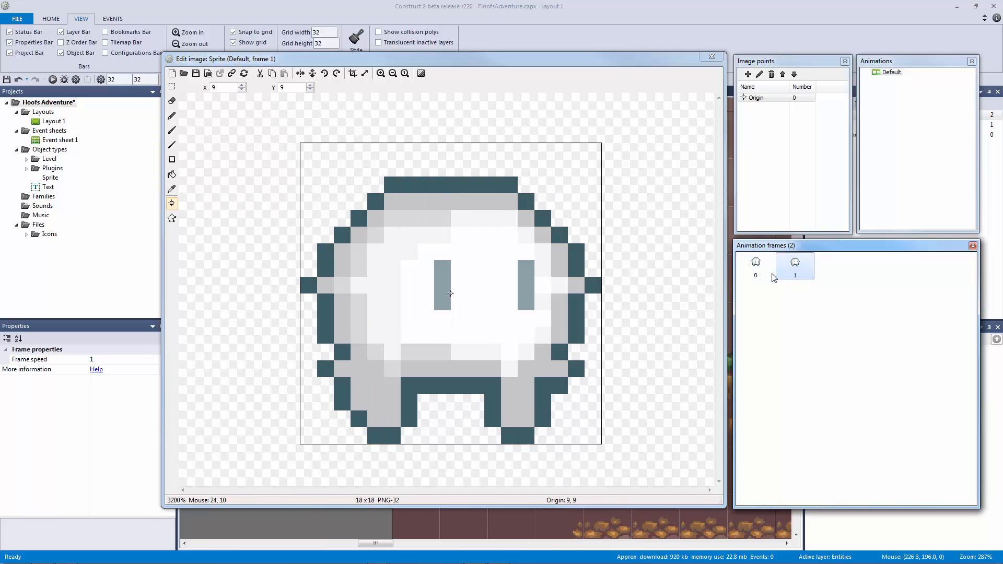
{"action": "left_click", "coordinate": [757, 275]}
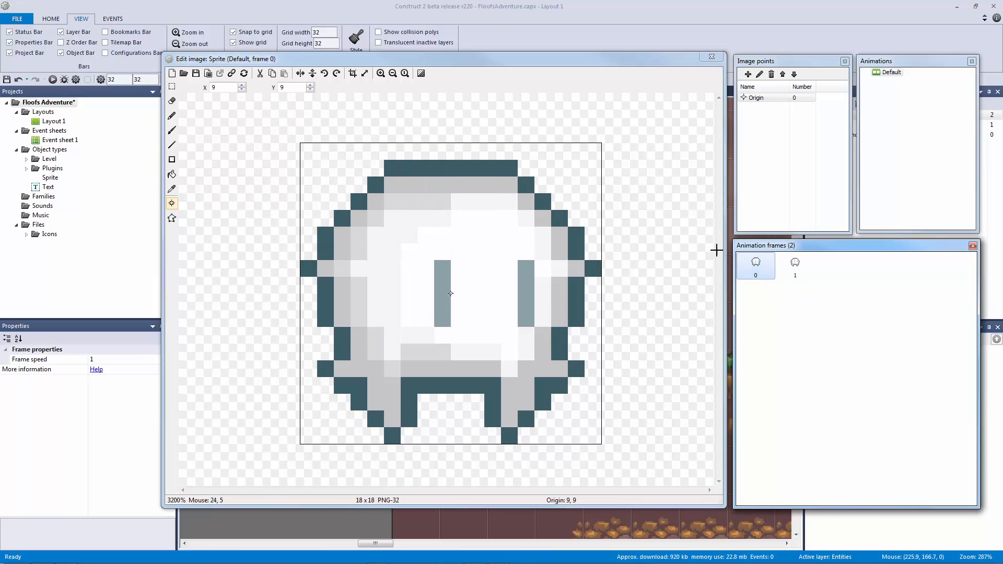
Apply the first frame's full-square collision polygon to all animations and check it on frame 1
{"action": "left_click", "coordinate": [171, 218]}
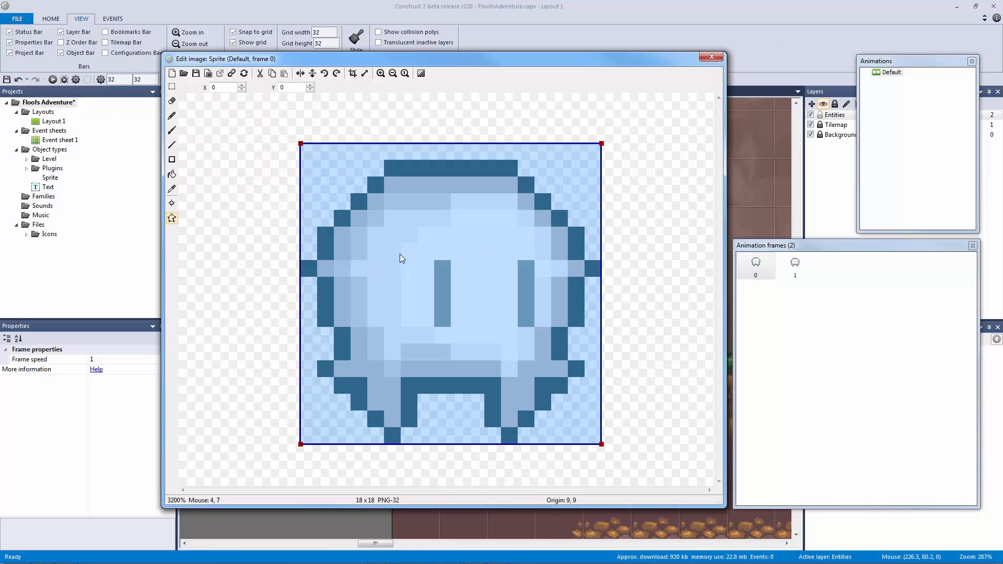
{"action": "right_click", "coordinate": [444, 300]}
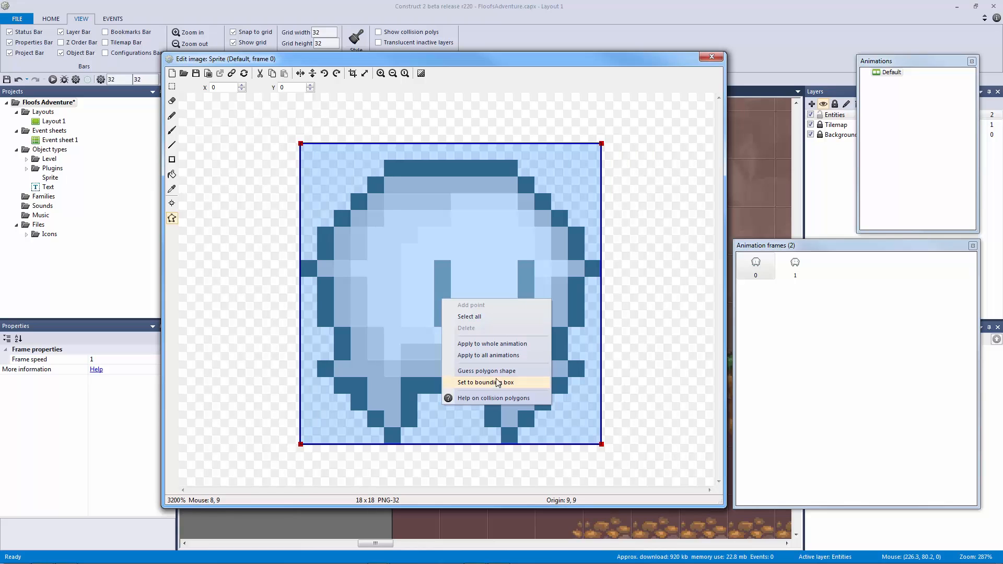
{"action": "left_click", "coordinate": [496, 357]}
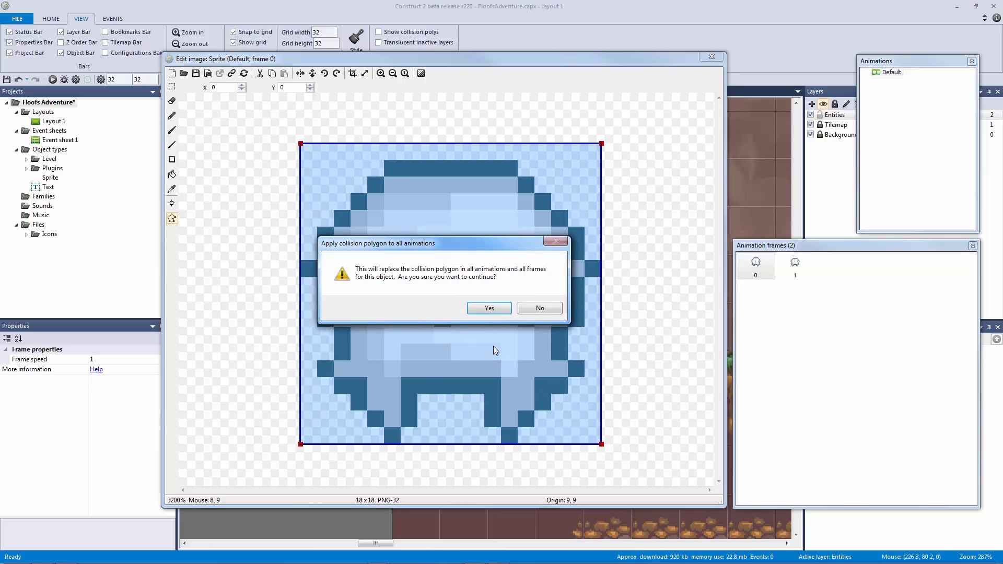
{"action": "left_click", "coordinate": [489, 309]}
{"action": "left_click", "coordinate": [793, 266]}
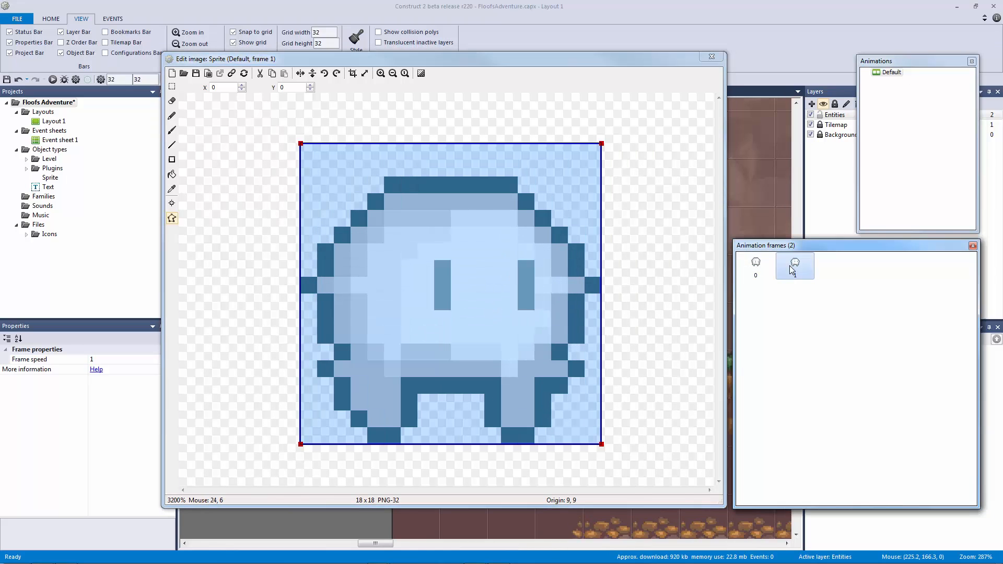
Check the origin image point's position on both idle frames
{"action": "left_click", "coordinate": [172, 203]}
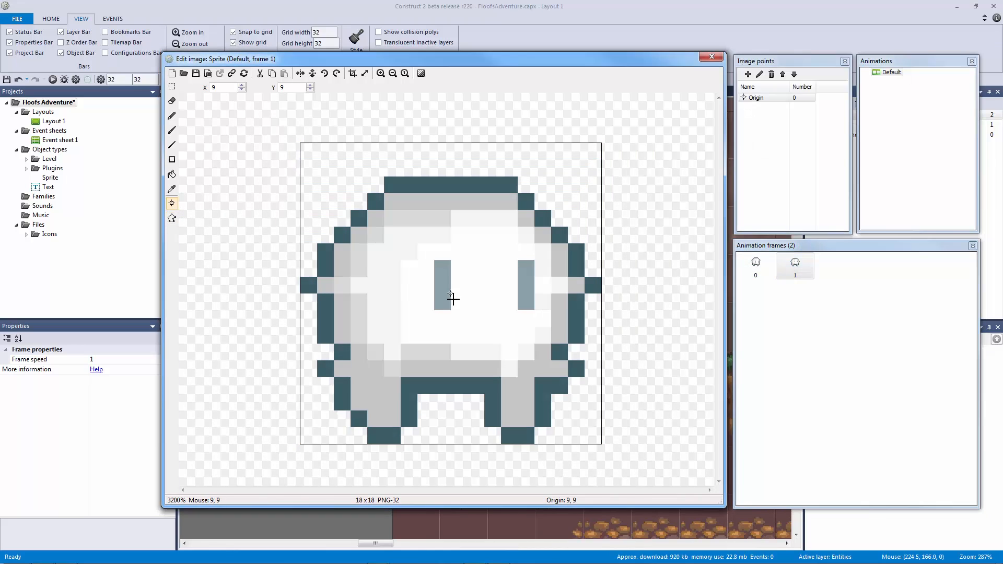
{"action": "right_click", "coordinate": [760, 101]}
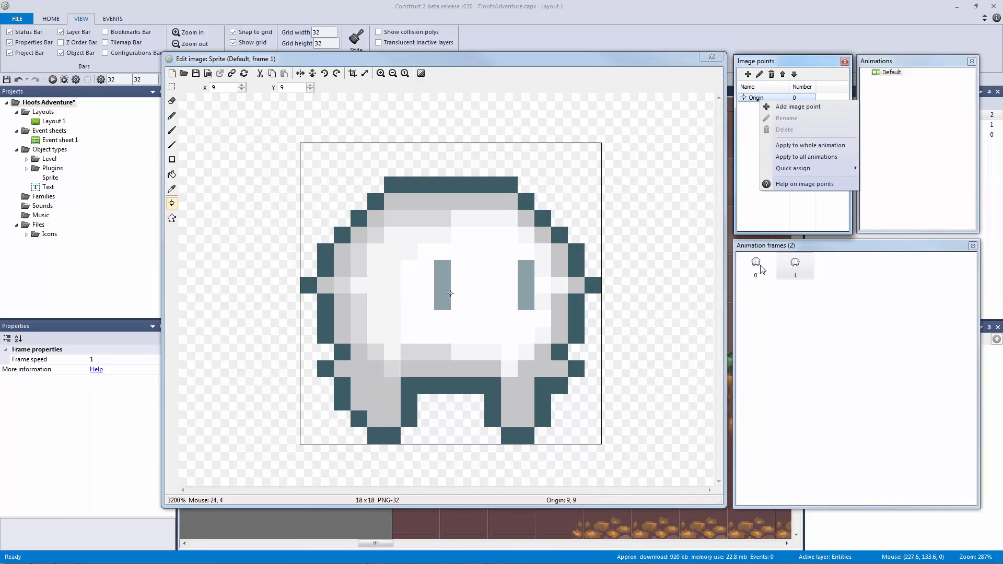
{"action": "left_click", "coordinate": [795, 265]}
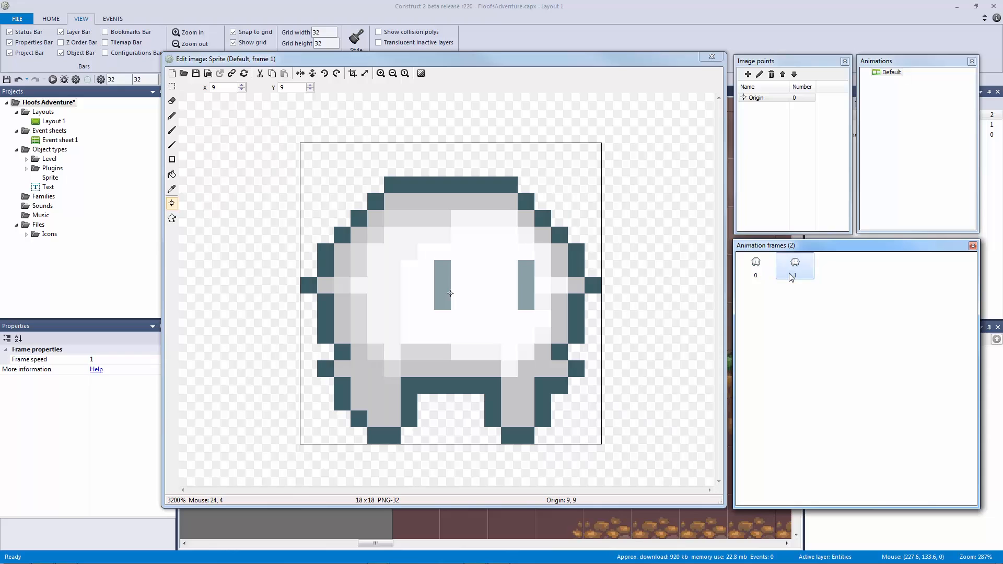
{"action": "left_click", "coordinate": [761, 272]}
{"action": "left_click", "coordinate": [786, 267]}
Rename the Default animation to IDLE
{"action": "right_click", "coordinate": [891, 74]}
{"action": "left_click", "coordinate": [920, 126]}
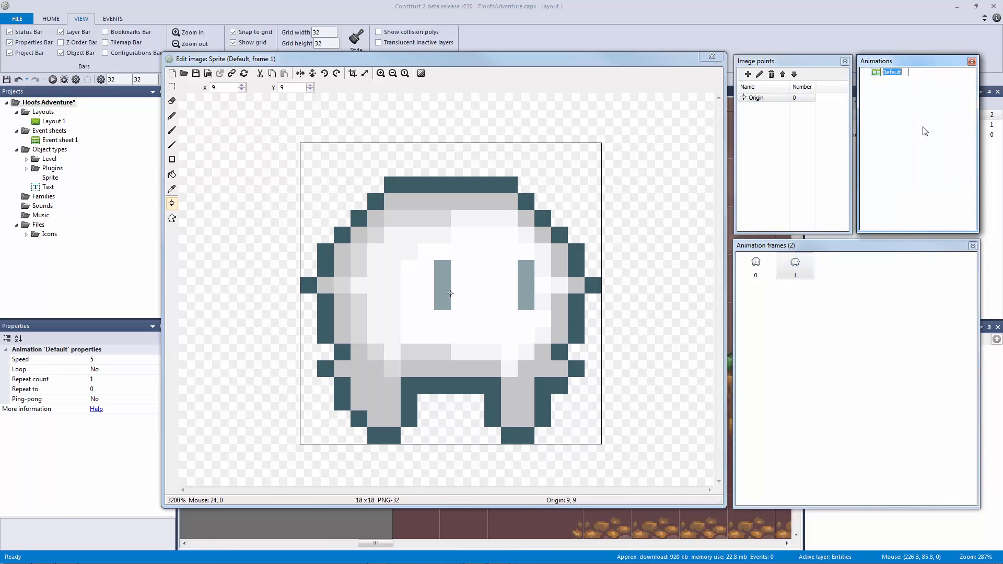
{"action": "type", "text": "IDLE"}
{"action": "key", "text": "Return"}
Set the IDLE animation to loop and its speed to 10
{"action": "left_click", "coordinate": [894, 74]}
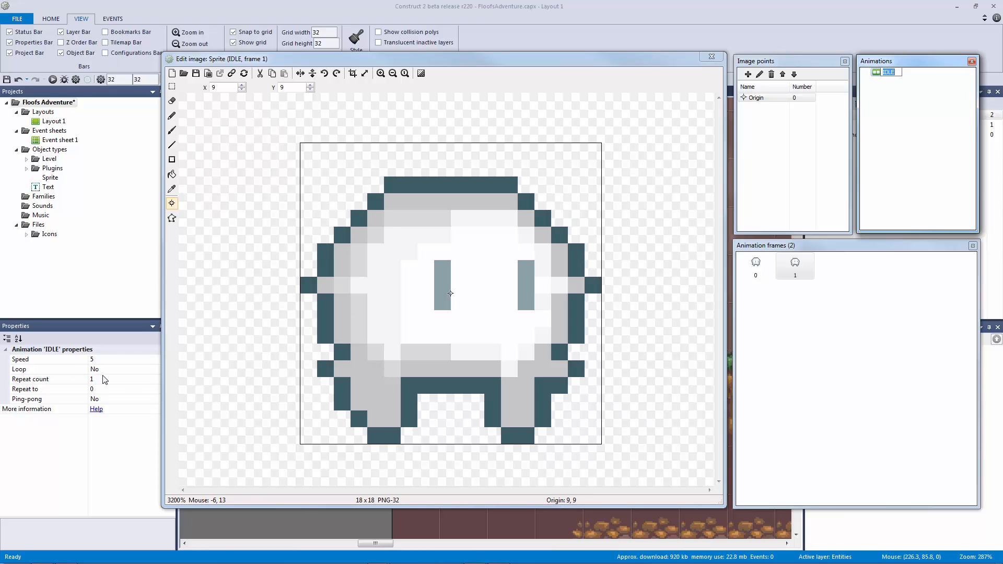
{"action": "left_click", "coordinate": [875, 119]}
{"action": "left_click", "coordinate": [886, 74]}
{"action": "left_click", "coordinate": [106, 371]}
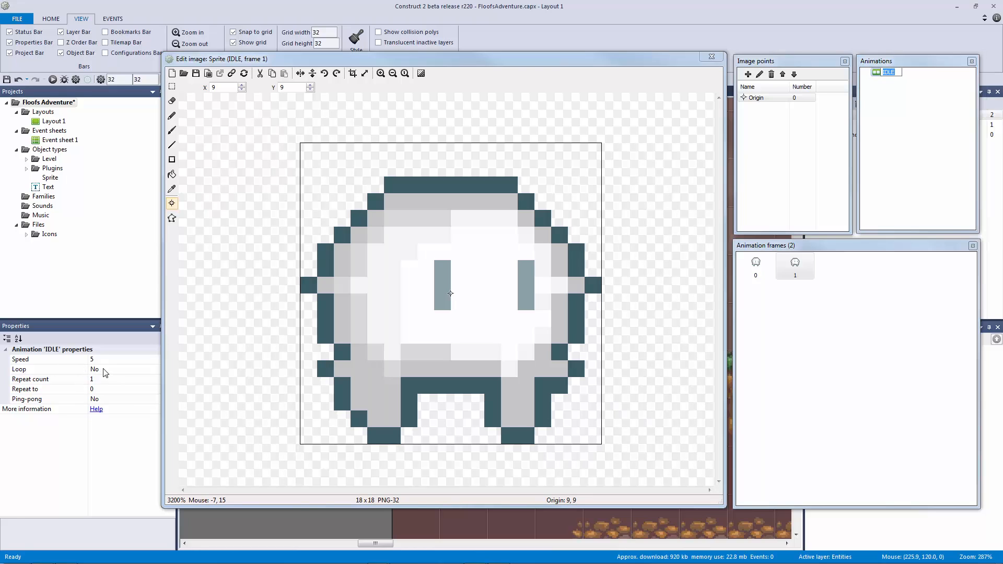
{"action": "double_click", "coordinate": [63, 369]}
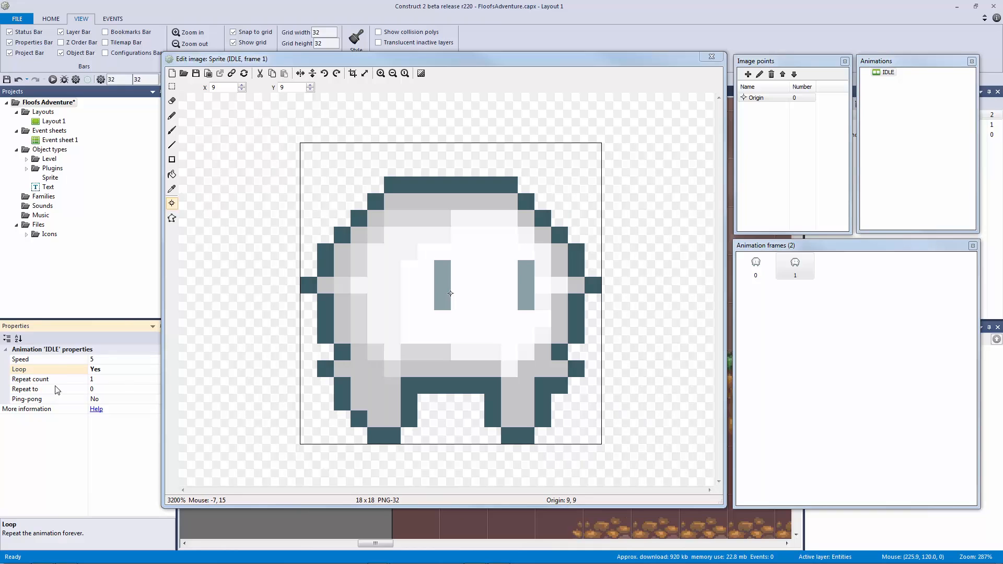
{"action": "left_click_drag", "start_coordinate": [163, 371], "coordinate": [178, 372]}
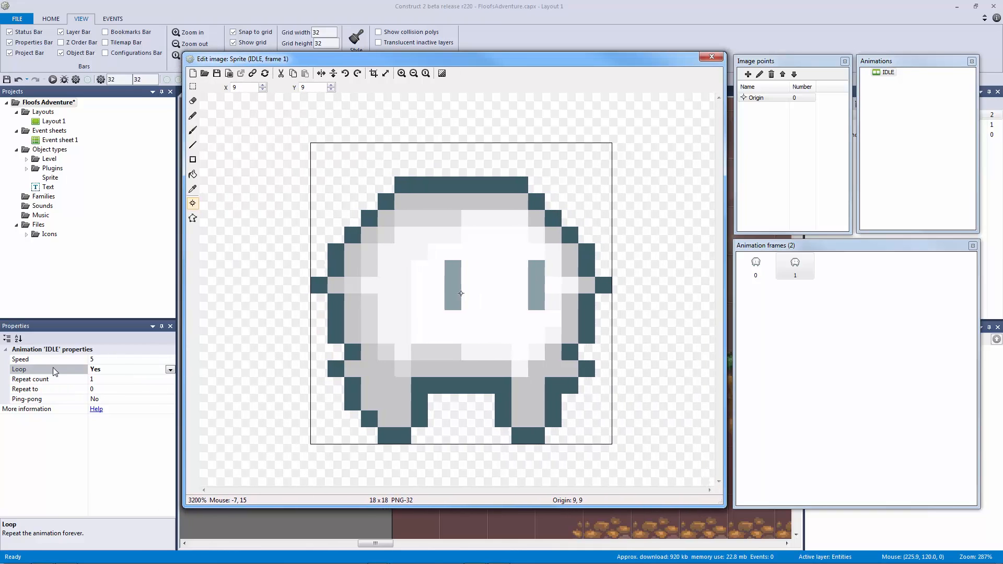
{"action": "left_click", "coordinate": [64, 360]}
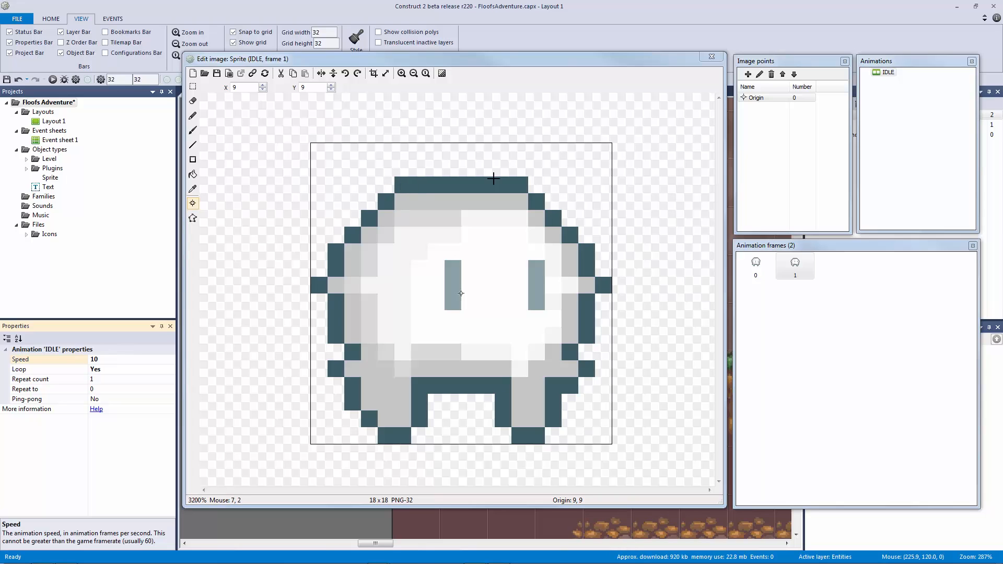
Close the sprite's image editor and place the sprite inside the cave above the grass at position 96, 192
{"action": "right_click", "coordinate": [892, 96]}
{"action": "left_click", "coordinate": [879, 88]}
{"action": "left_click", "coordinate": [711, 59]}
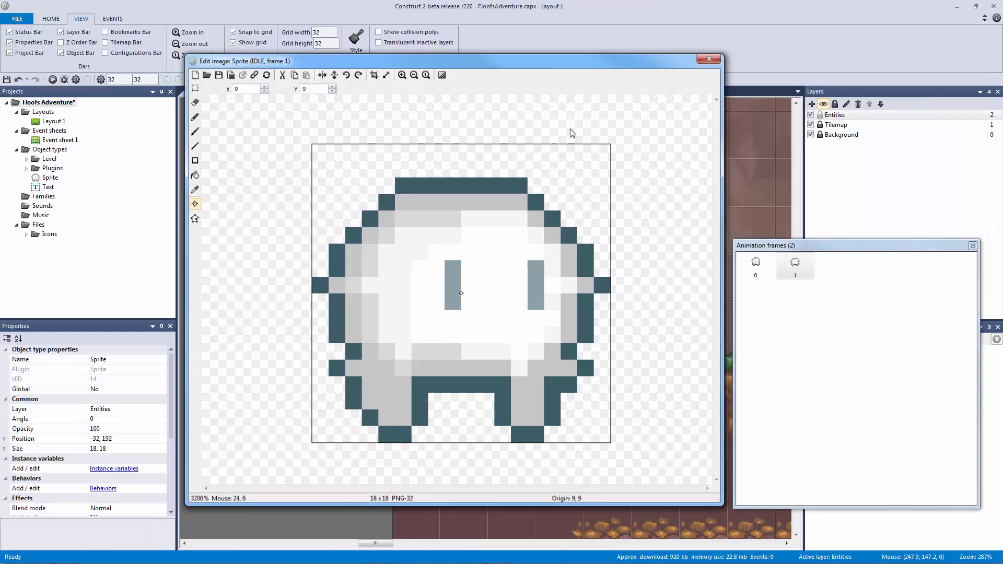
{"action": "left_click_drag", "start_coordinate": [341, 303], "coordinate": [535, 314]}
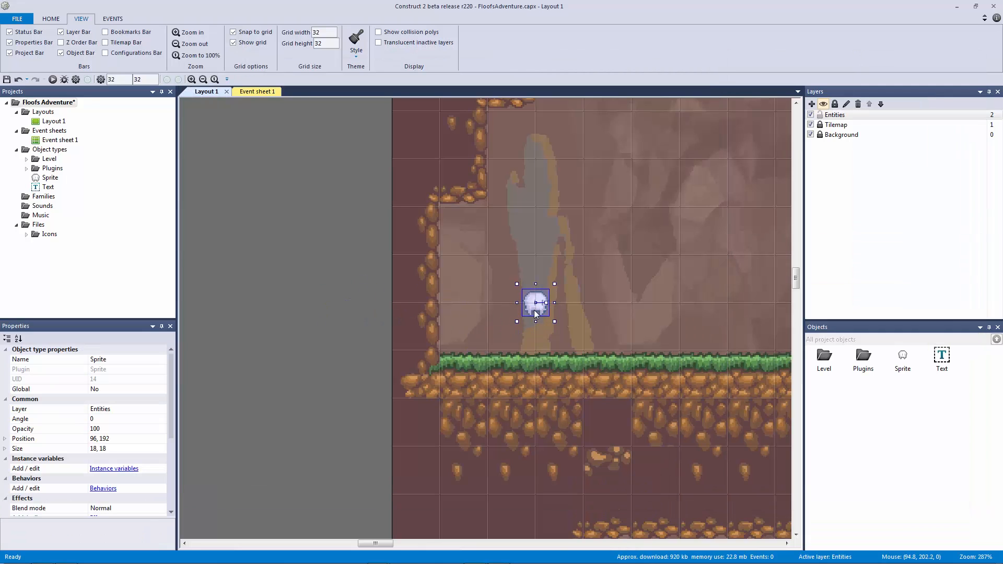
Rename the Floof sprite object to obj_player
{"action": "left_click", "coordinate": [308, 329]}
{"action": "scroll", "coordinate": [502, 348], "scroll_direction": "up", "scroll_amount": 3, "text": "ctrl"}
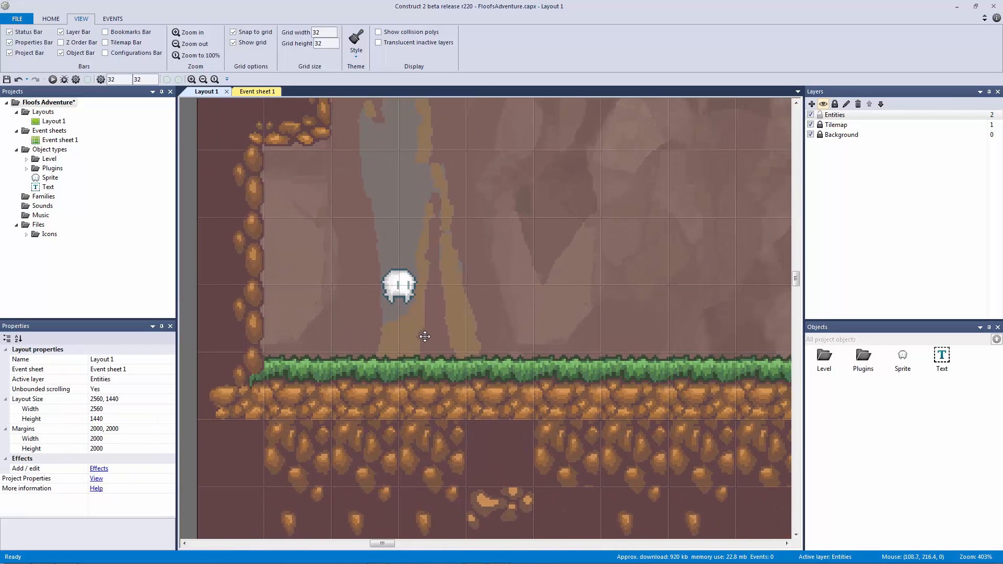
{"action": "left_click", "coordinate": [408, 298]}
{"action": "left_click", "coordinate": [125, 360]}
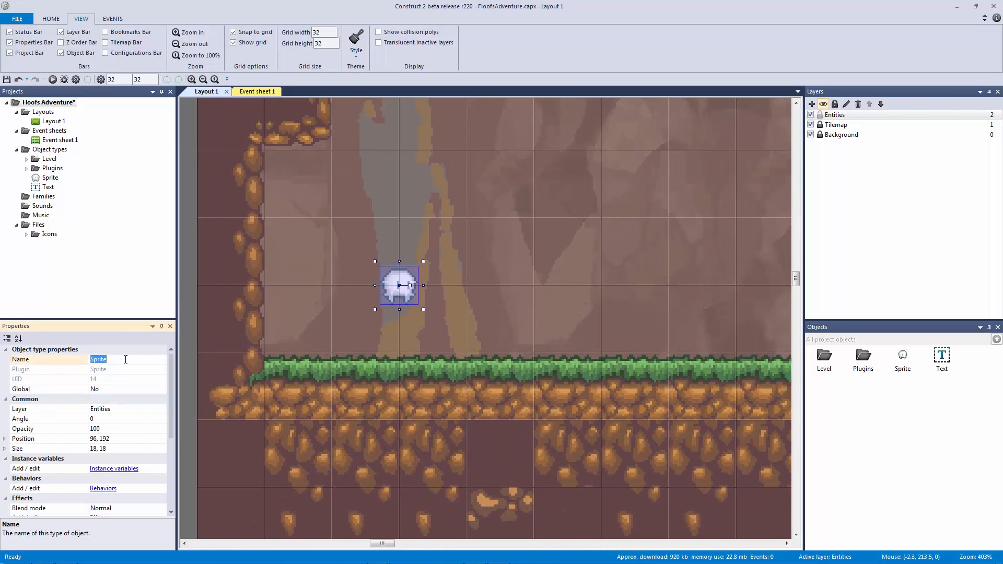
{"action": "type", "text": "obj_player"}
{"action": "key", "text": "Return"}
{"action": "scroll", "coordinate": [168, 393], "scroll_direction": "down", "scroll_amount": 2}
{"action": "left_click", "coordinate": [103, 438]}
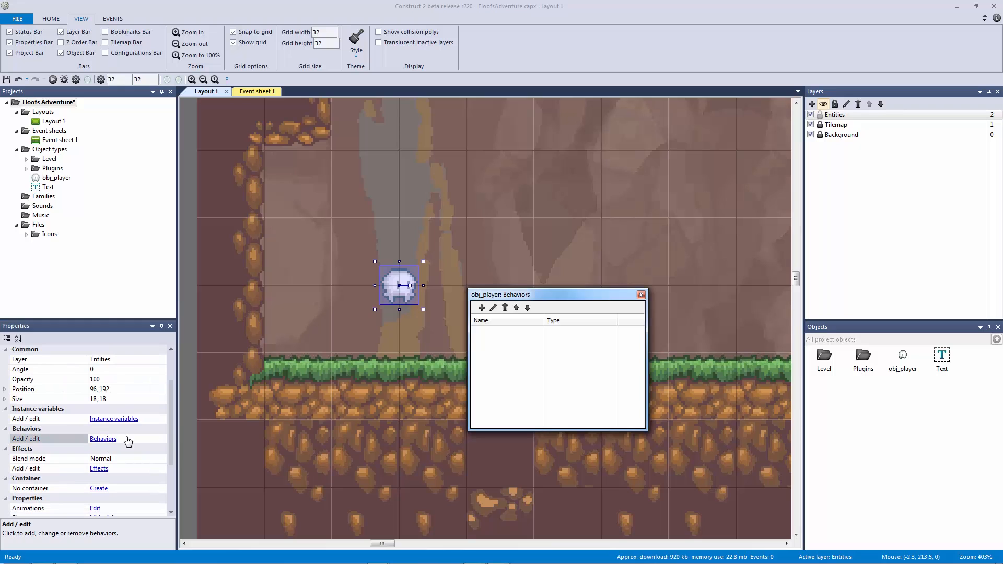
{"action": "left_click", "coordinate": [481, 308]}
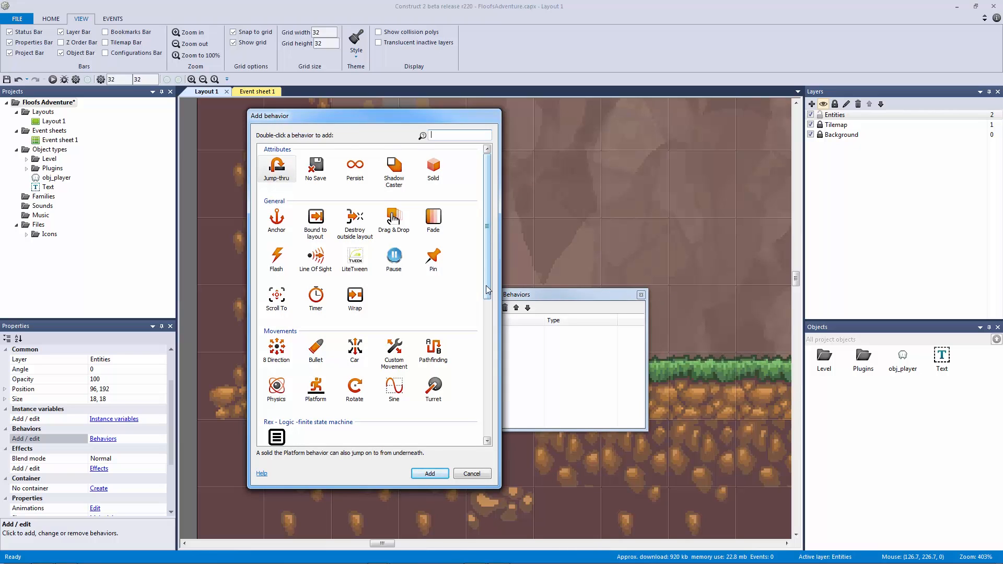
{"action": "scroll", "coordinate": [487, 284], "scroll_direction": "down", "scroll_amount": 1}
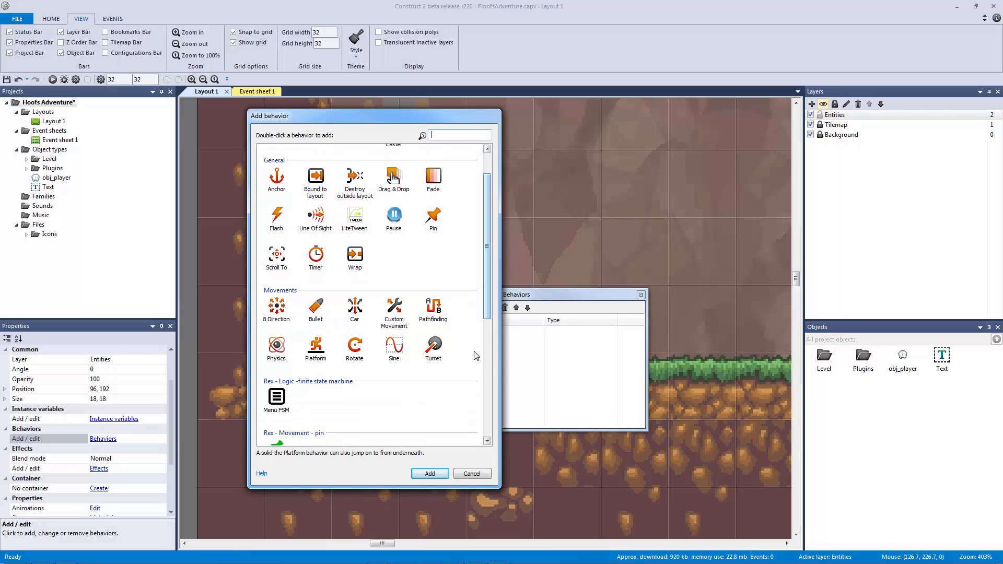
{"action": "left_click", "coordinate": [470, 473]}
{"action": "left_click", "coordinate": [641, 294]}
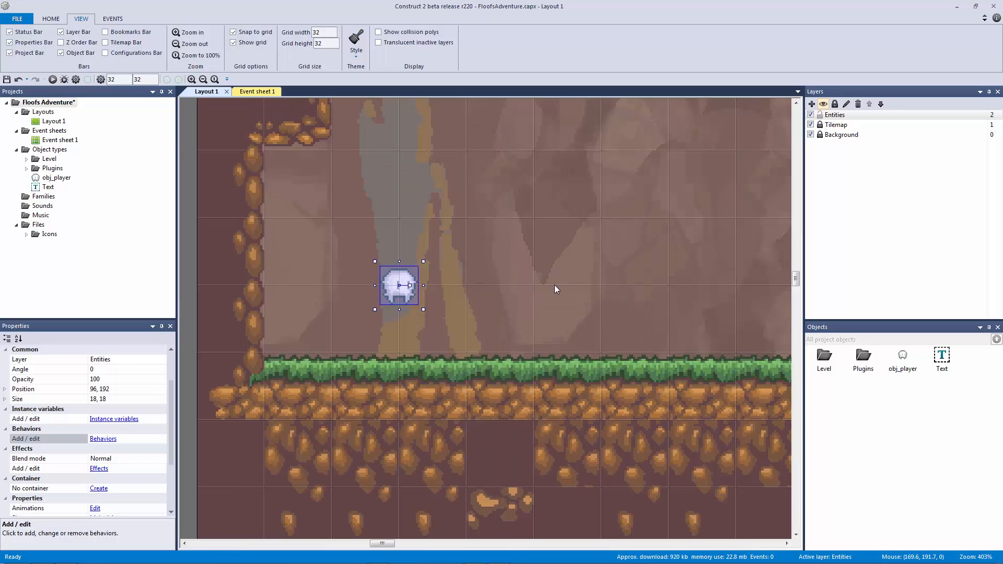
{"action": "left_click", "coordinate": [470, 292]}
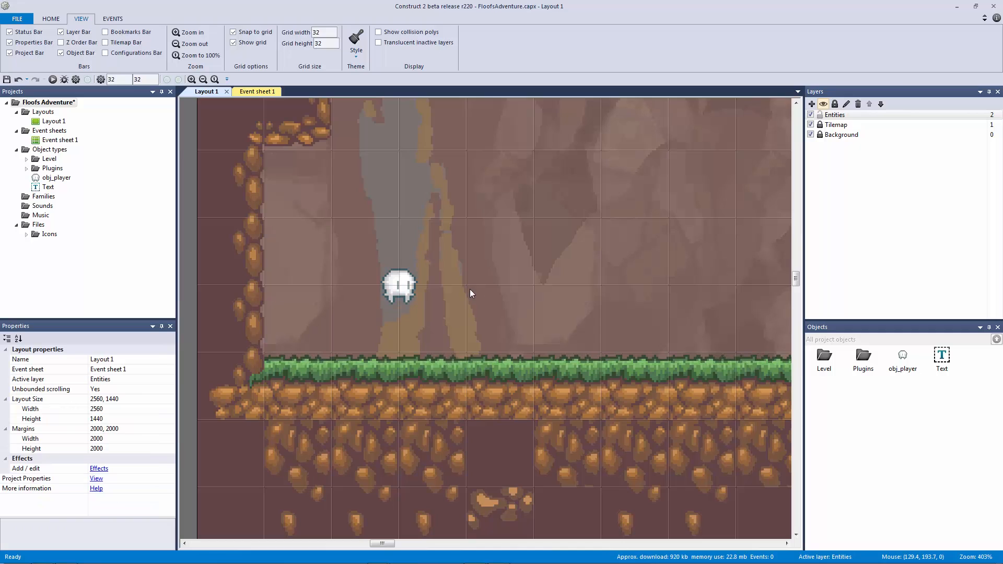
{"action": "left_click", "coordinate": [407, 288]}
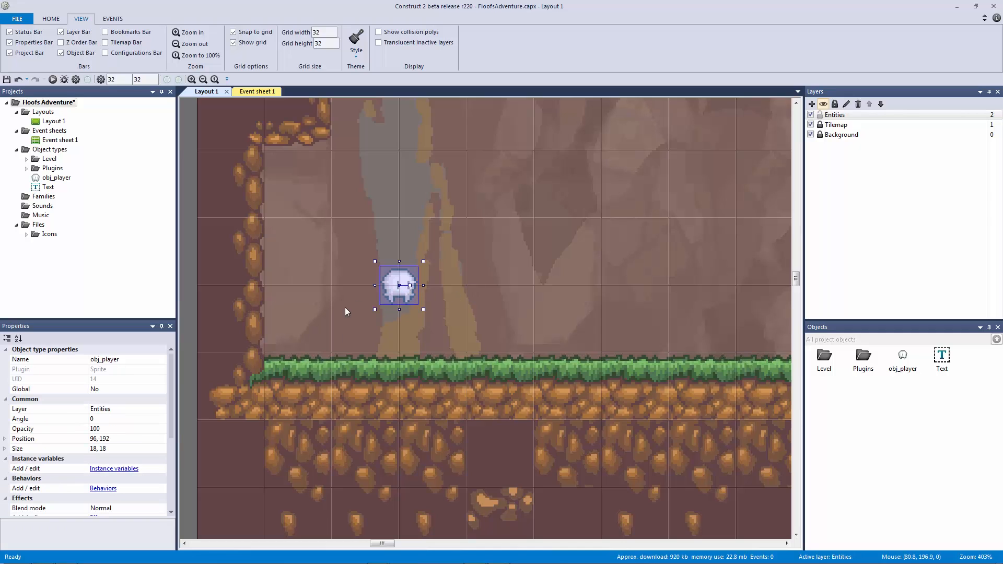
{"action": "left_click", "coordinate": [104, 489]}
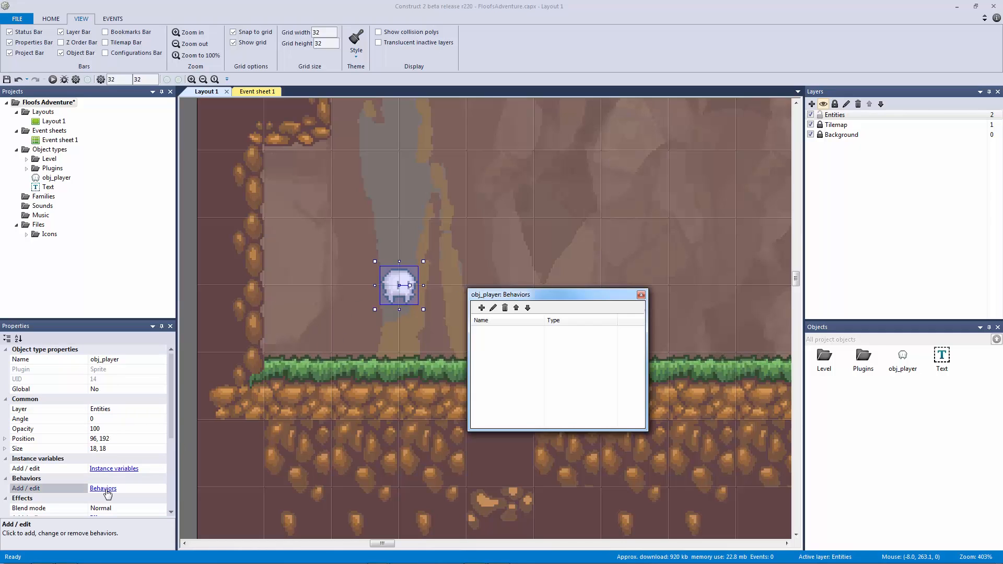
{"action": "left_click", "coordinate": [641, 295]}
{"action": "left_click", "coordinate": [508, 384]}
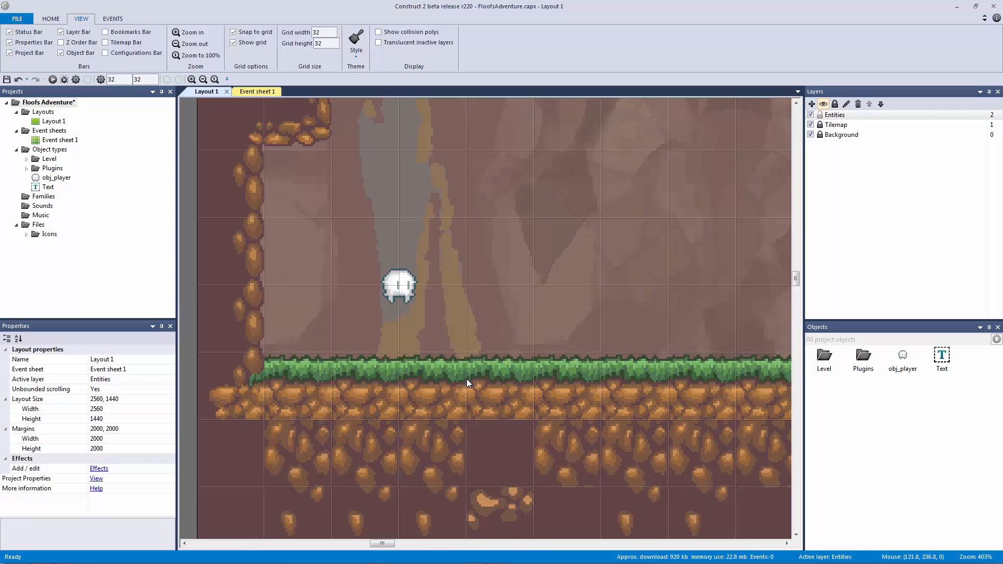
Add the Platform behavior to obj_player and save the project
{"action": "left_click", "coordinate": [399, 285]}
{"action": "left_click", "coordinate": [115, 488]}
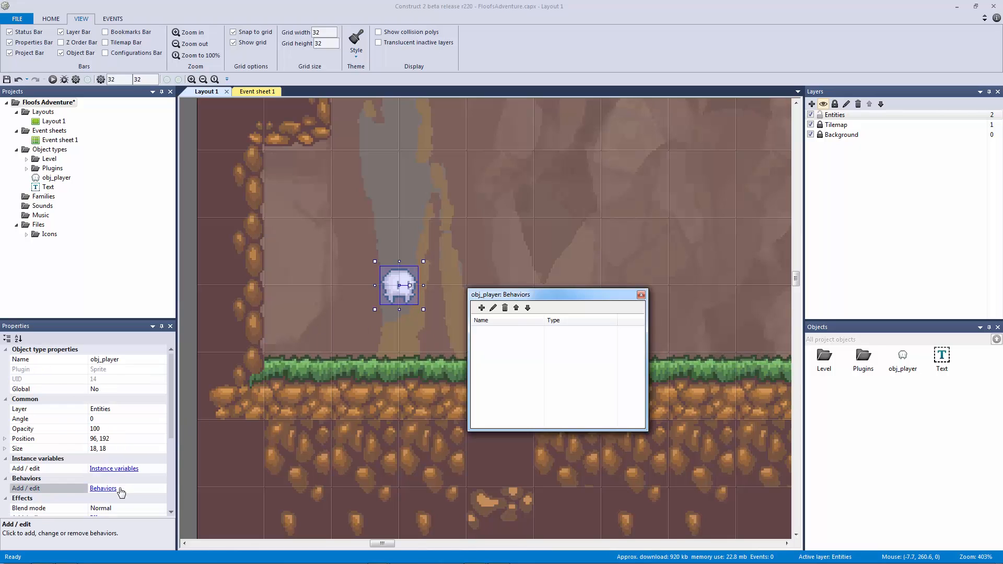
{"action": "left_click", "coordinate": [481, 308]}
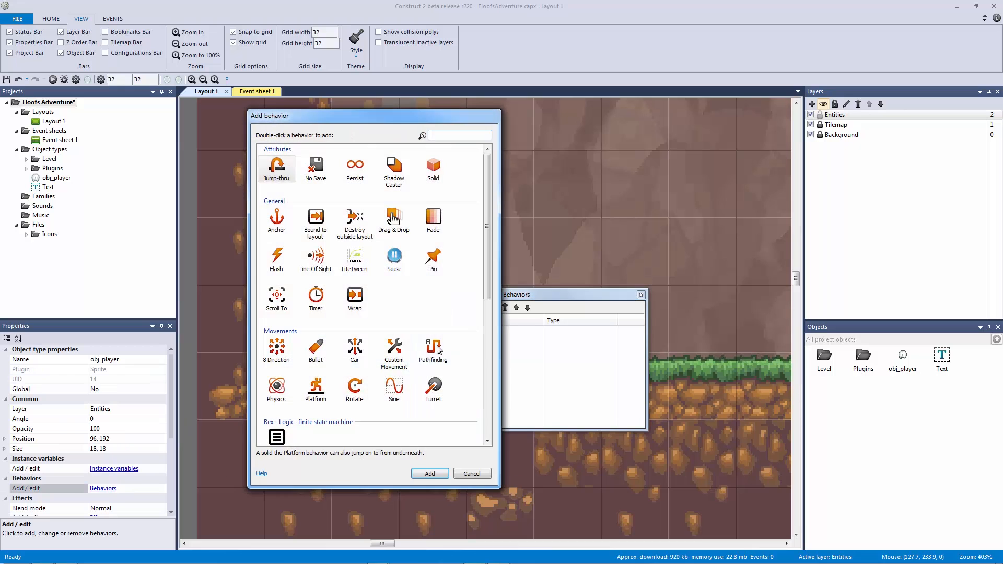
{"action": "double_click", "coordinate": [316, 389]}
{"action": "left_click", "coordinate": [641, 295]}
{"action": "left_click", "coordinate": [630, 287]}
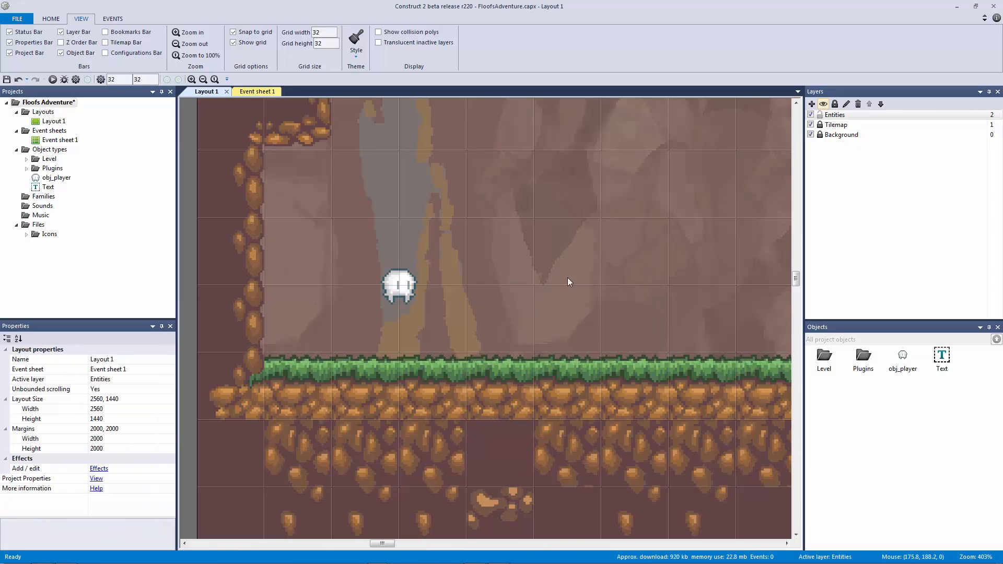
{"action": "key", "text": "ctrl+s"}
Preview the layout, test the player's running and jumping in both directions on the ground, and close the preview
{"action": "scroll", "coordinate": [354, 194], "scroll_direction": "down", "scroll_amount": 1}
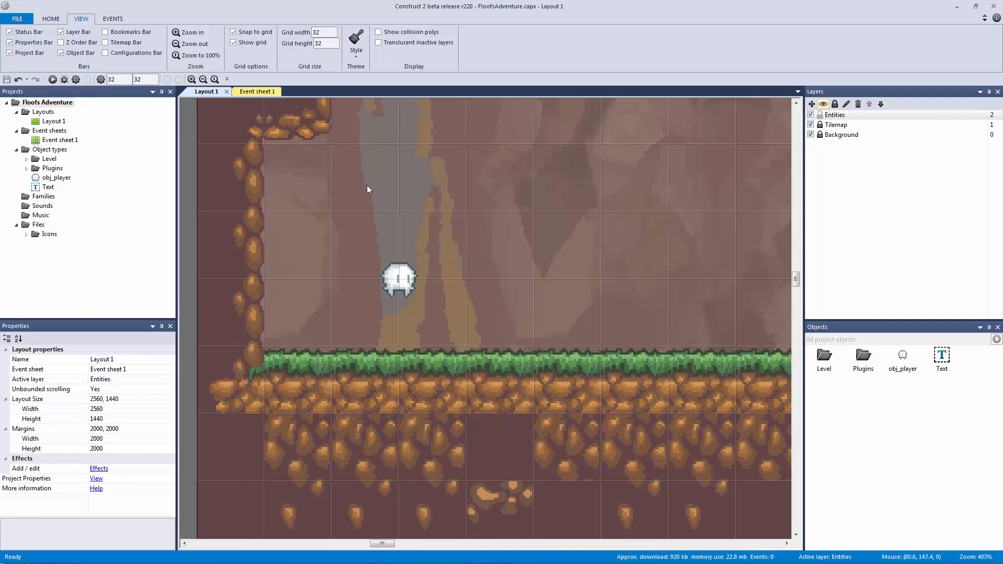
{"action": "scroll", "coordinate": [367, 185], "scroll_direction": "down", "scroll_amount": 3, "text": "ctrl"}
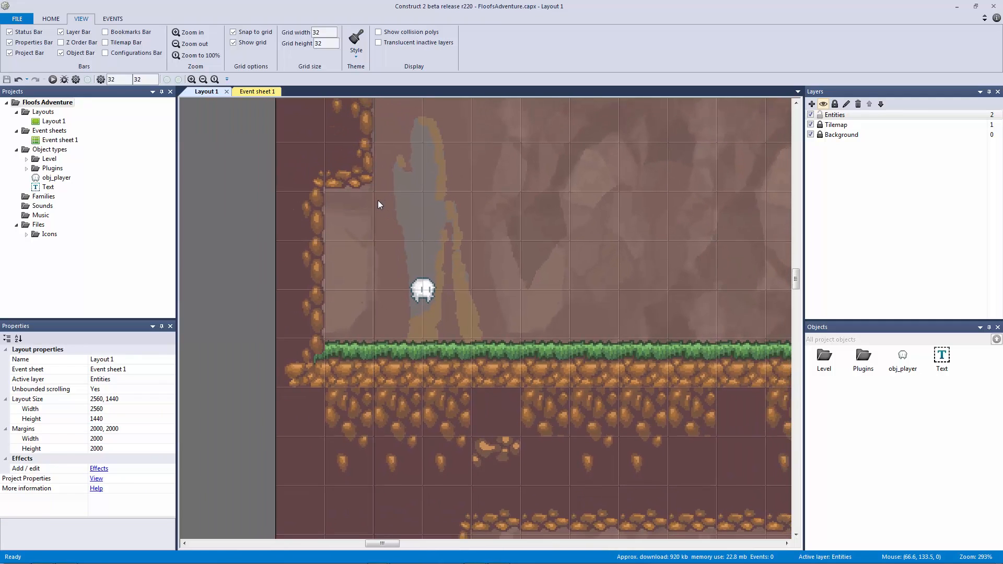
{"action": "left_click", "coordinate": [53, 80]}
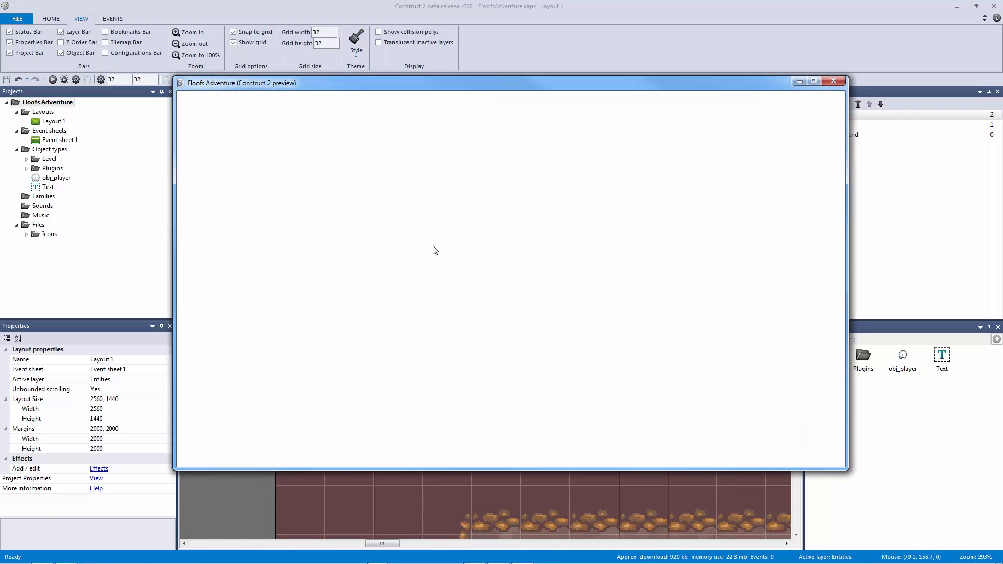
{"action": "key", "text": "Right"}
{"action": "key", "text": "Left"}
{"action": "key", "text": "Right"}
{"action": "key", "text": "Up"}
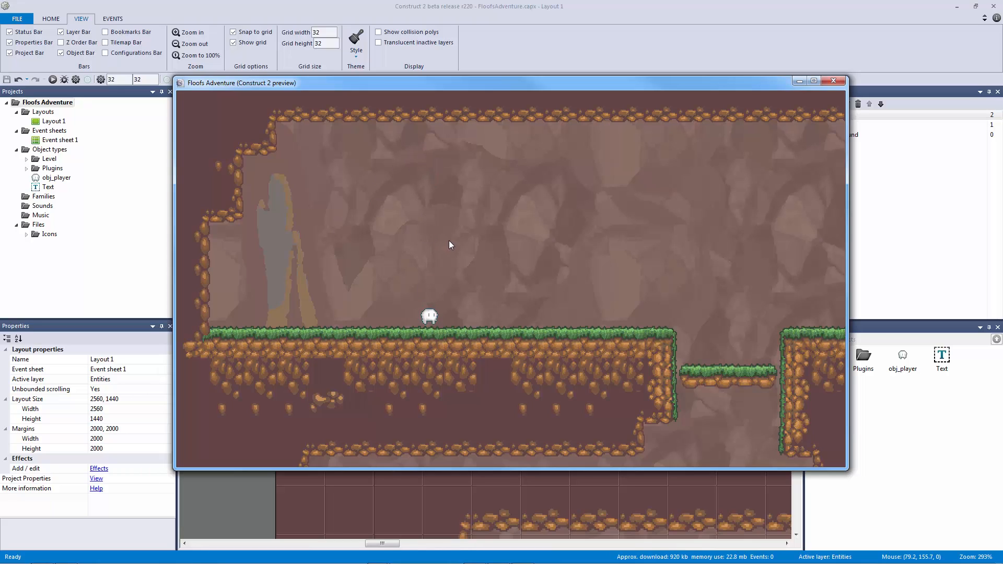
{"action": "key", "text": "Left"}
{"action": "key", "text": "Up"}
{"action": "key", "text": "Right"}
{"action": "key", "text": "Left"}
{"action": "key", "text": "Right"}
{"action": "key", "text": "Up"}
{"action": "key", "text": "Left"}
{"action": "key", "text": "Up"}
{"action": "key", "text": "Right"}
{"action": "key", "text": "Left"}
{"action": "left_click", "coordinate": [833, 80]}
Add the Scroll To behavior to obj_player and save the project
{"action": "left_click", "coordinate": [422, 289]}
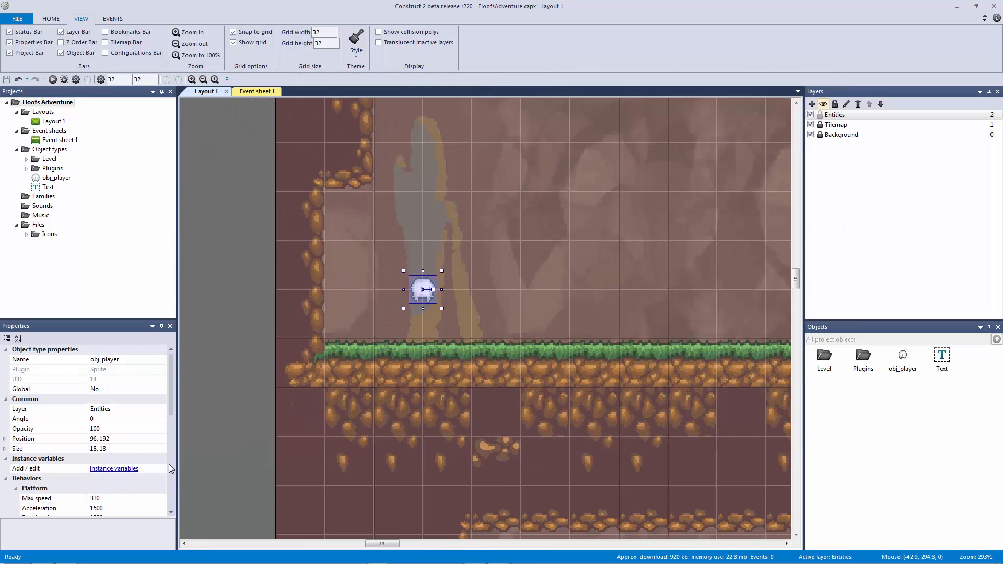
{"action": "left_click", "coordinate": [15, 488]}
{"action": "left_click", "coordinate": [103, 498]}
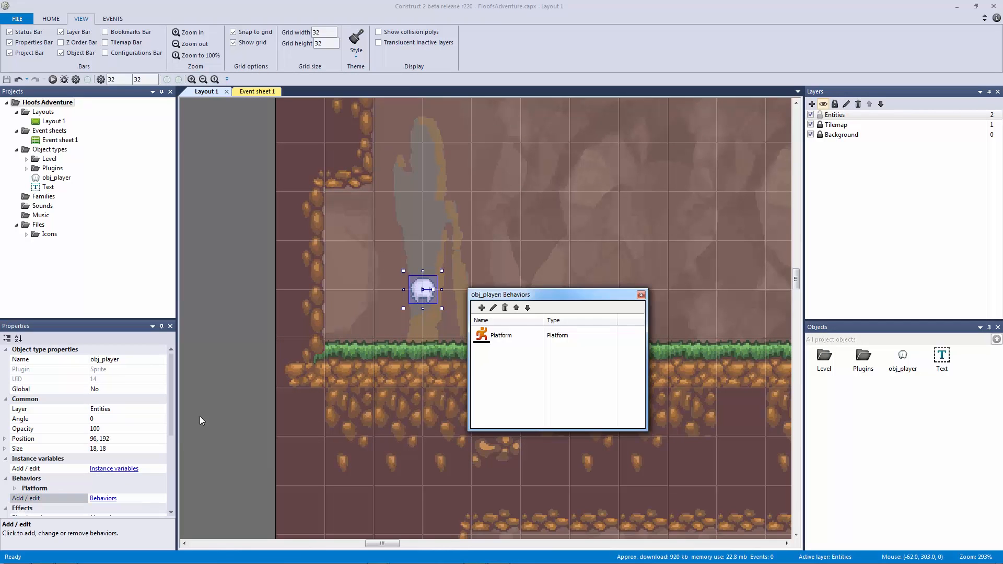
{"action": "left_click", "coordinate": [481, 308]}
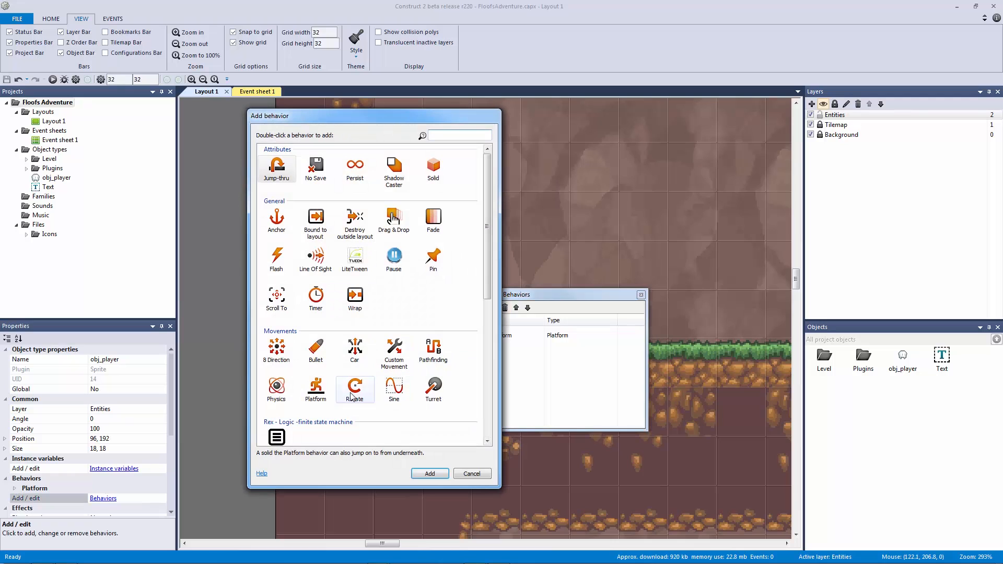
{"action": "scroll", "coordinate": [482, 287], "scroll_direction": "down", "scroll_amount": 5}
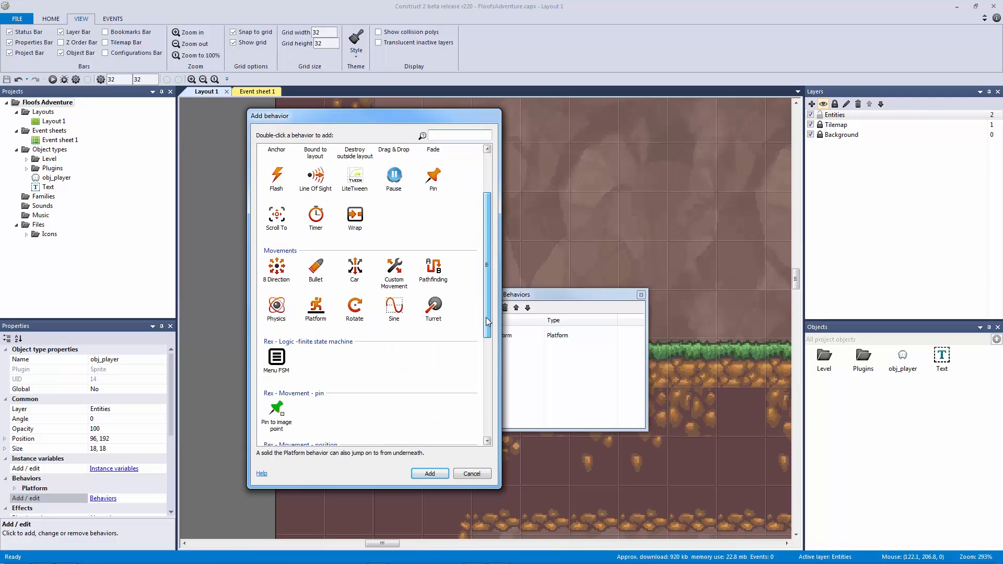
{"action": "scroll", "coordinate": [481, 251], "scroll_direction": "up", "scroll_amount": 5}
{"action": "type", "text": "scroll"}
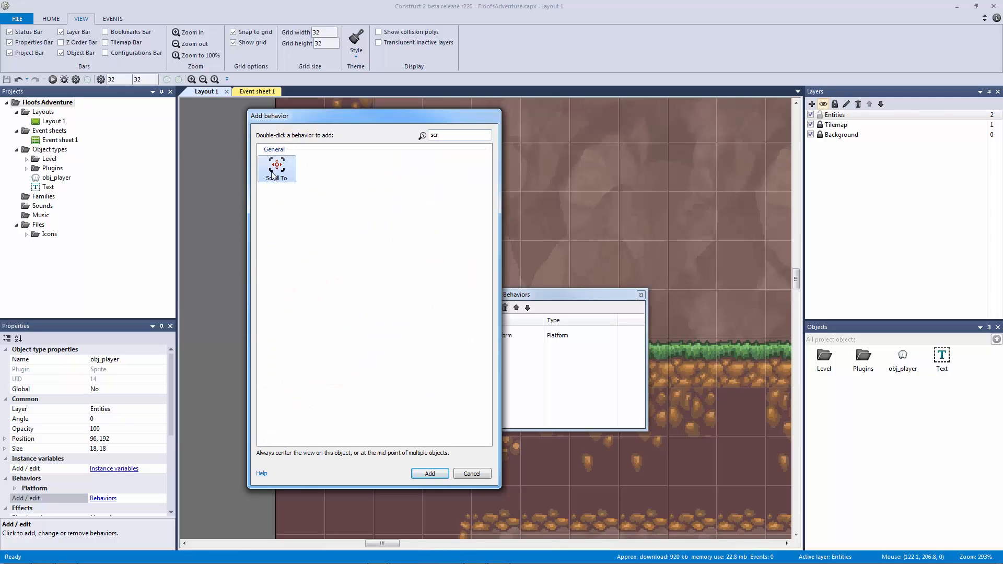
{"action": "double_click", "coordinate": [276, 168]}
{"action": "left_click", "coordinate": [640, 295]}
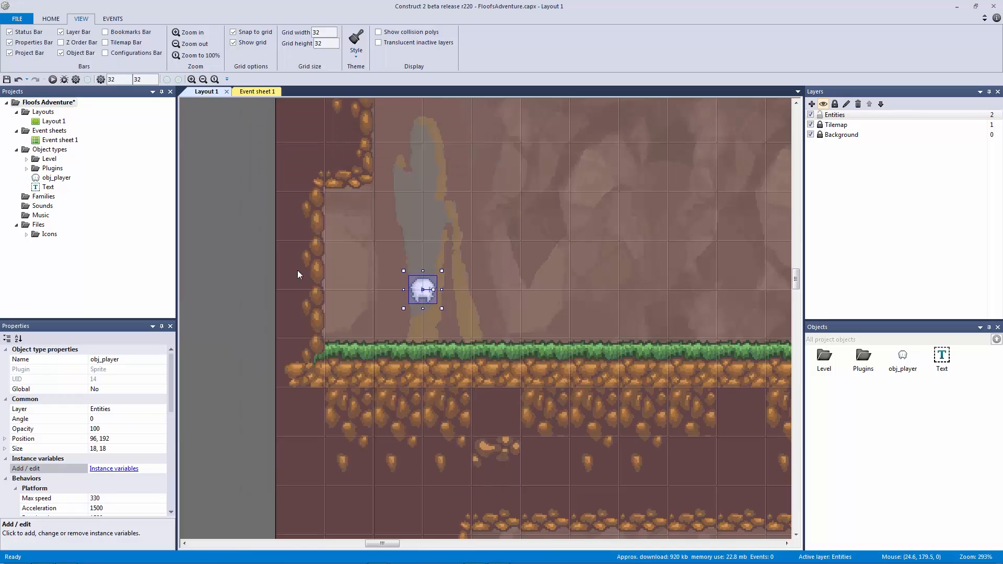
{"action": "left_click", "coordinate": [233, 285]}
{"action": "key", "text": "ctrl+s"}
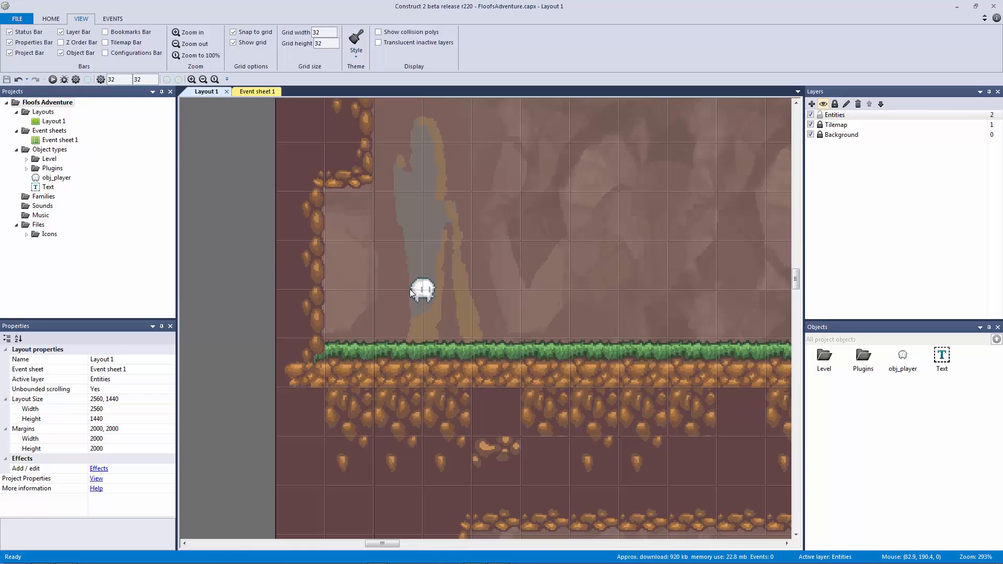
Preview the layout and run and jump the player across the upper platforms to the level's far right wall, checking that the camera follows
{"action": "left_click", "coordinate": [413, 294]}
{"action": "left_click", "coordinate": [256, 254]}
{"action": "scroll", "coordinate": [242, 303], "scroll_direction": "down", "scroll_amount": 7, "text": "ctrl"}
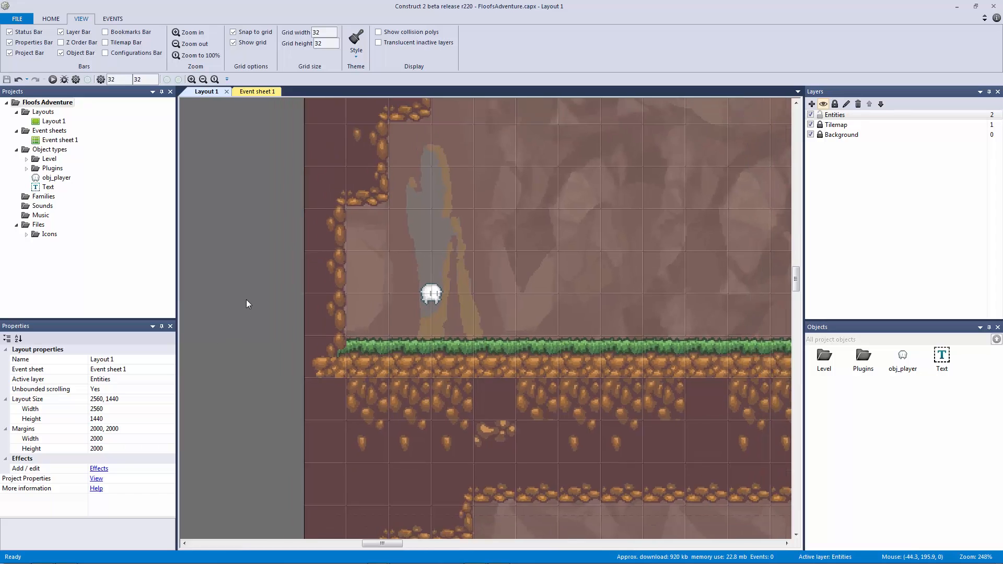
{"action": "left_click_drag", "start_coordinate": [329, 150], "coordinate": [381, 291]}
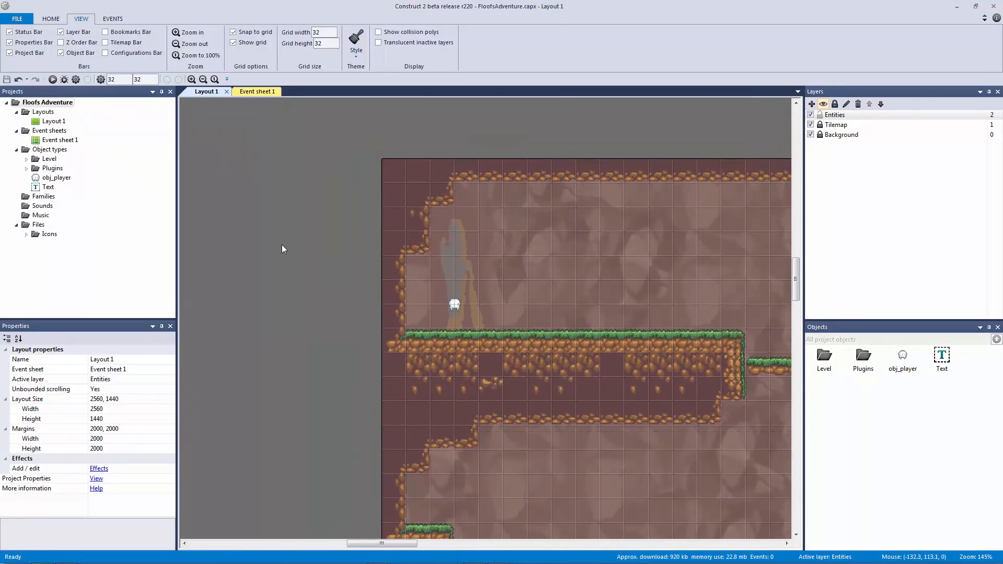
{"action": "left_click", "coordinate": [55, 80]}
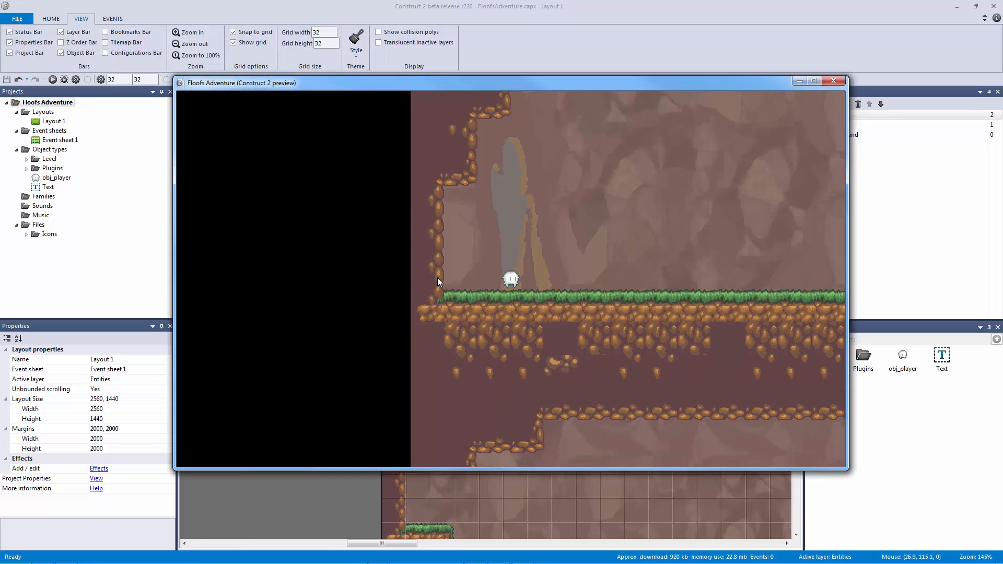
{"action": "key", "text": "Left"}
{"action": "key", "text": "Right"}
{"action": "key", "text": "Left"}
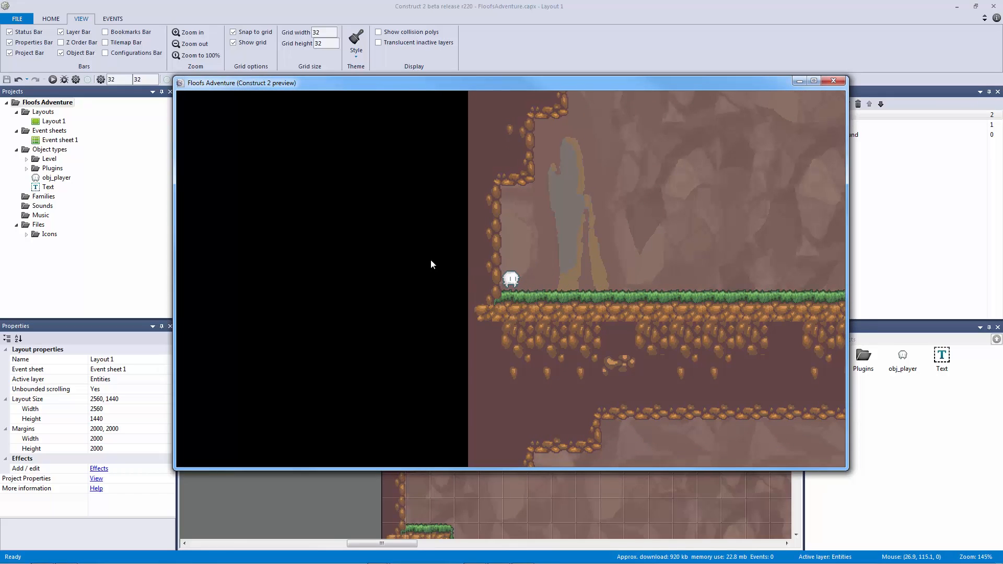
{"action": "key", "text": "Right"}
{"action": "key", "text": "Up"}
{"action": "key", "text": "Left"}
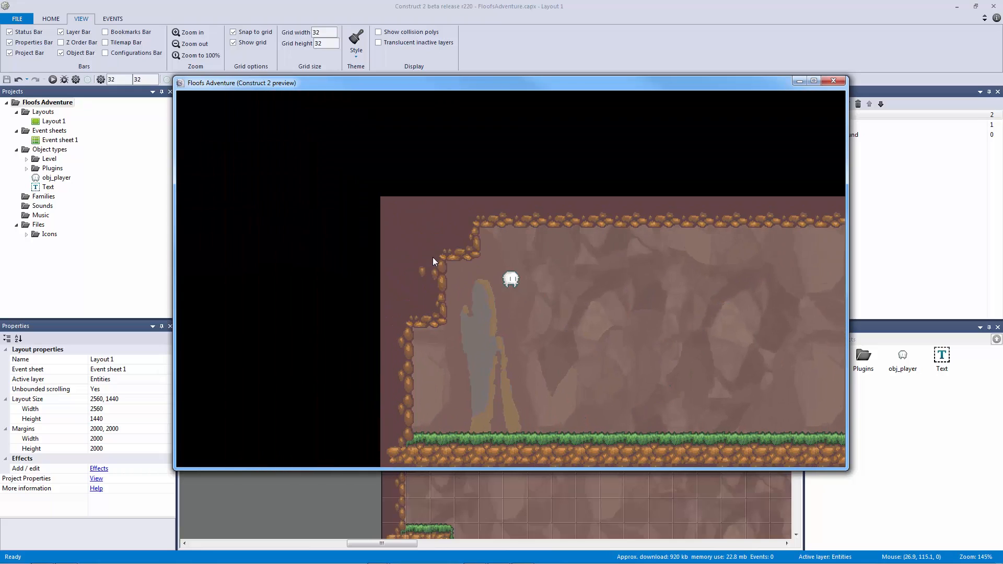
{"action": "key", "text": "Right"}
{"action": "key", "text": "Up"}
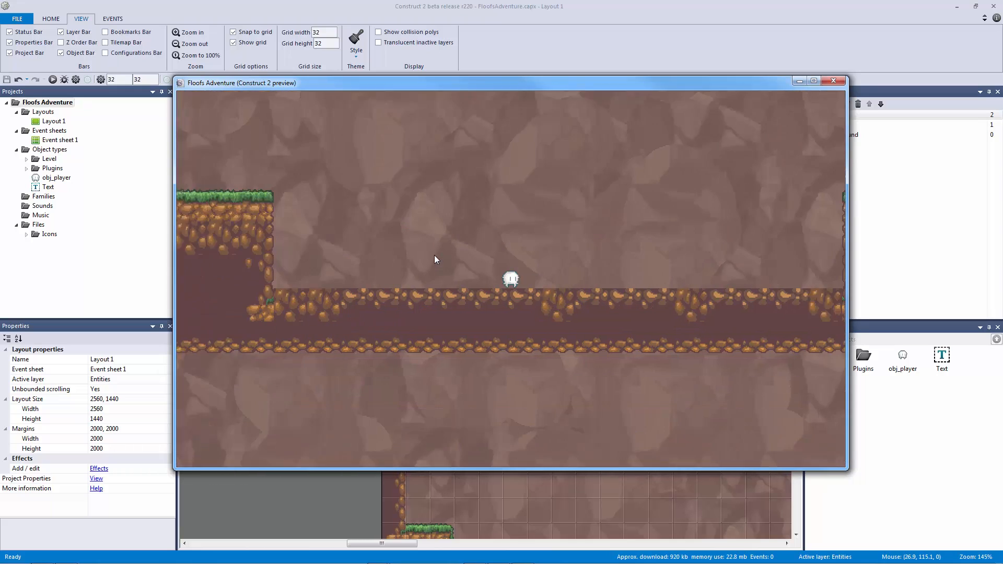
{"action": "key", "text": "Right"}
{"action": "key", "text": "Up"}
{"action": "key", "text": "Up"}
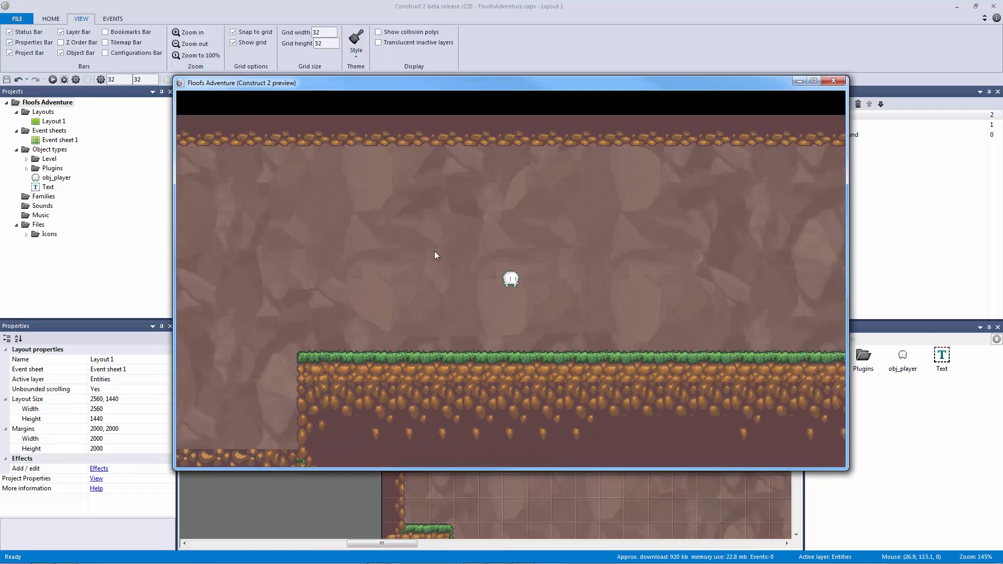
{"action": "key", "text": "Right"}
{"action": "key", "text": "Up"}
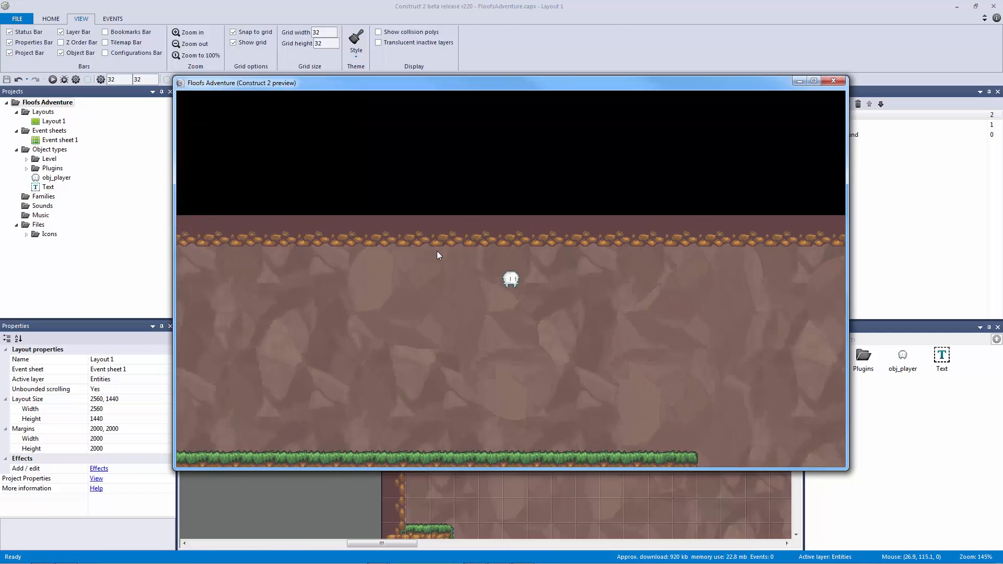
{"action": "key", "text": "Up"}
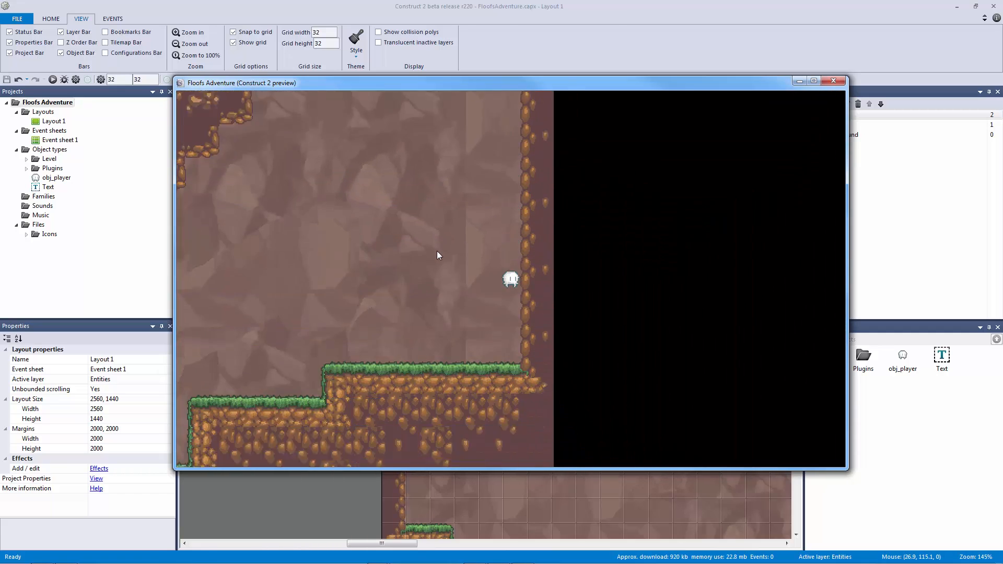
Take the player back along the lower grass platforms toward the level's left wall to test jumping and camera tracking
{"action": "key", "text": "Left"}
{"action": "key", "text": "Up"}
{"action": "key", "text": "Left"}
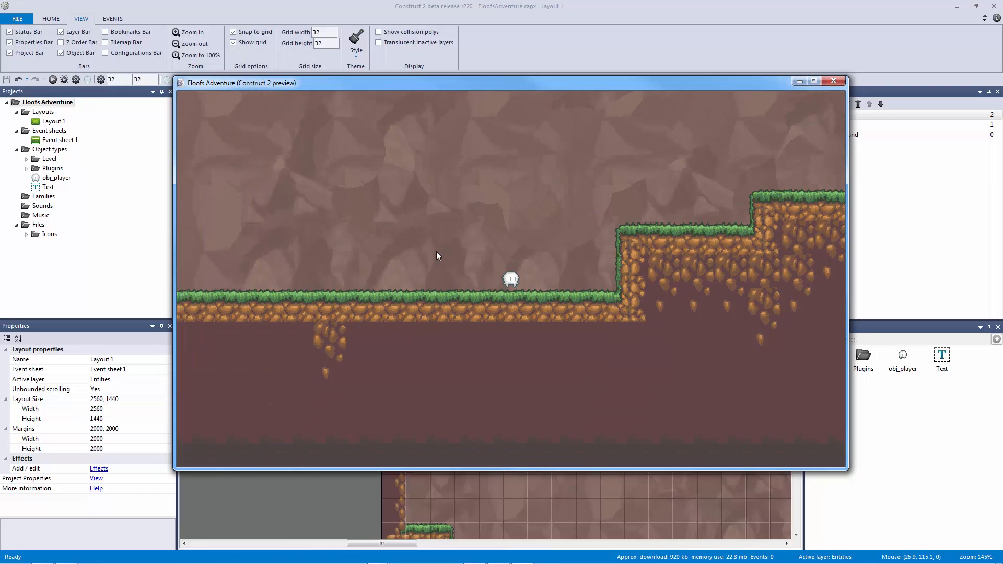
{"action": "key", "text": "Up"}
{"action": "key", "text": "Left"}
{"action": "key", "text": "Up"}
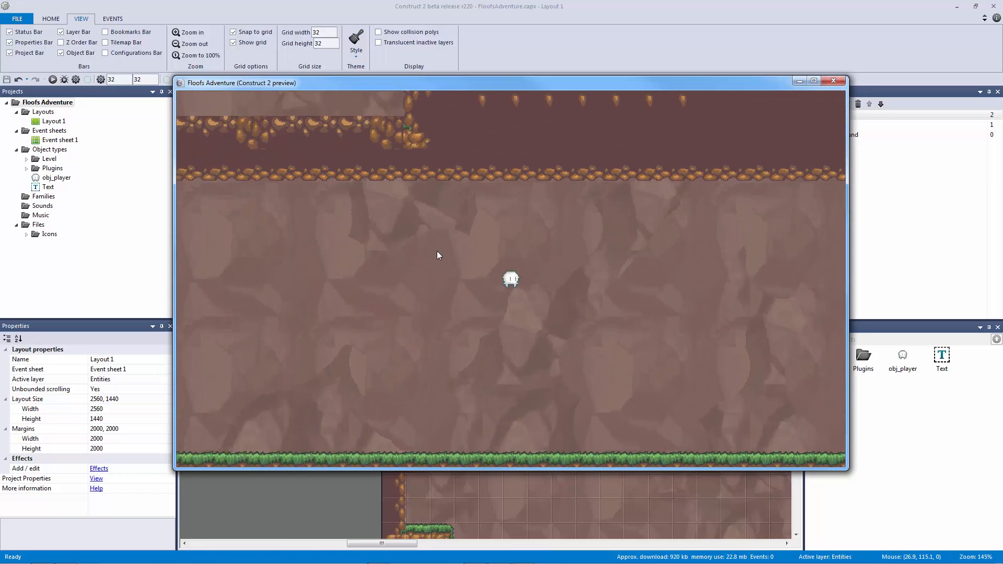
{"action": "key", "text": "Left"}
{"action": "key", "text": "Up"}
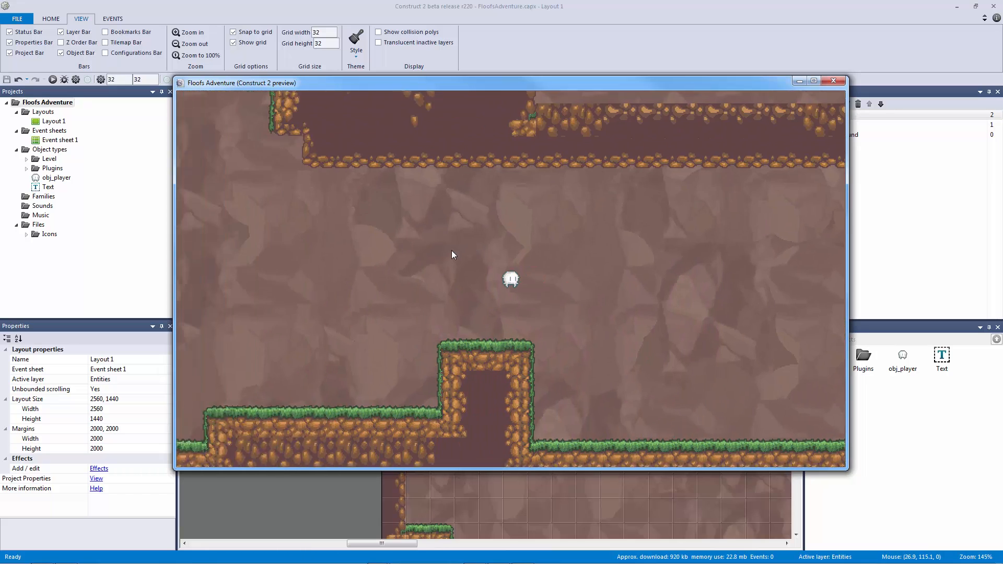
{"action": "key", "text": "Left"}
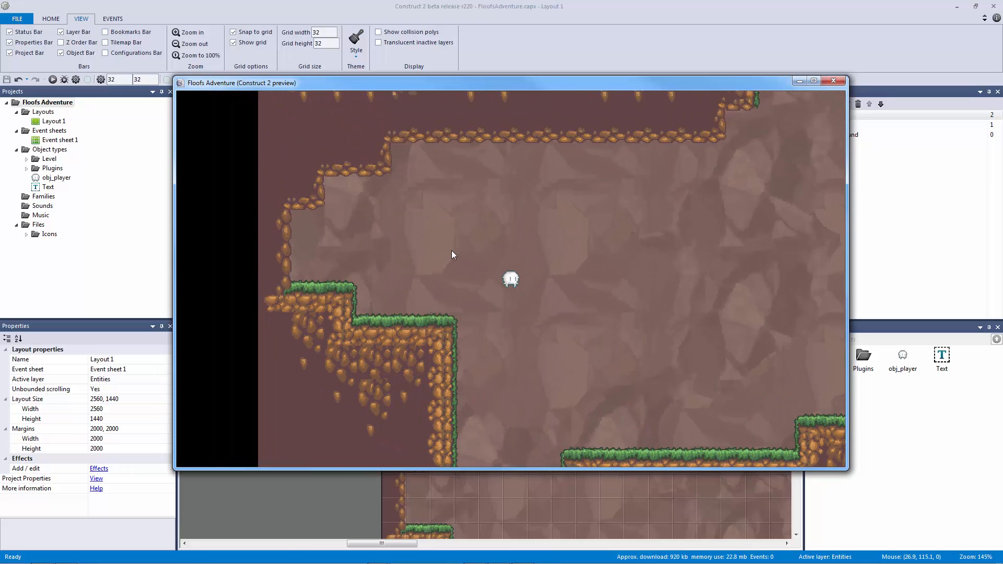
Test jumps against the steps and tall pillar in the lower cave in both directions, and close the preview
{"action": "key", "text": "Right"}
{"action": "key", "text": "Up"}
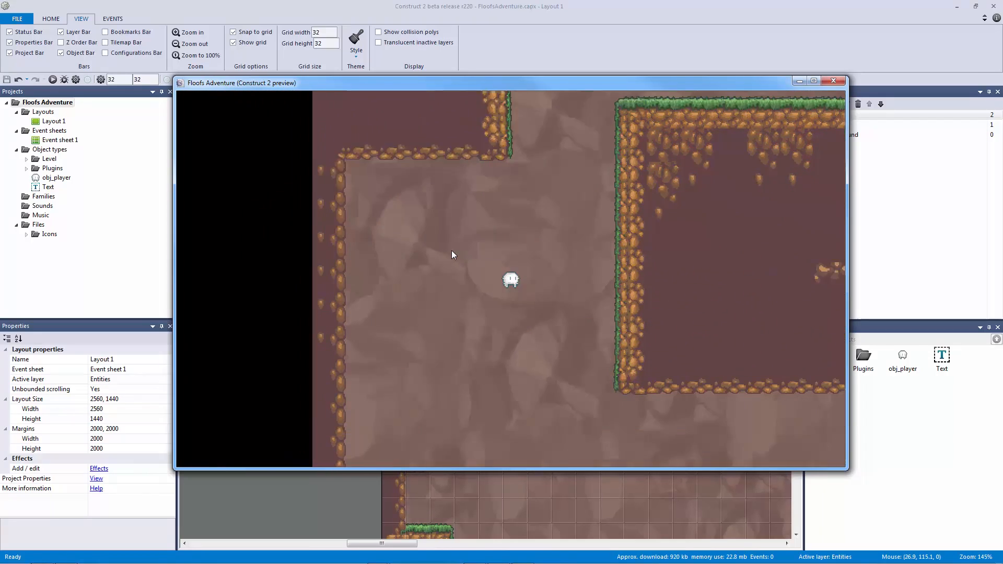
{"action": "key", "text": "Right"}
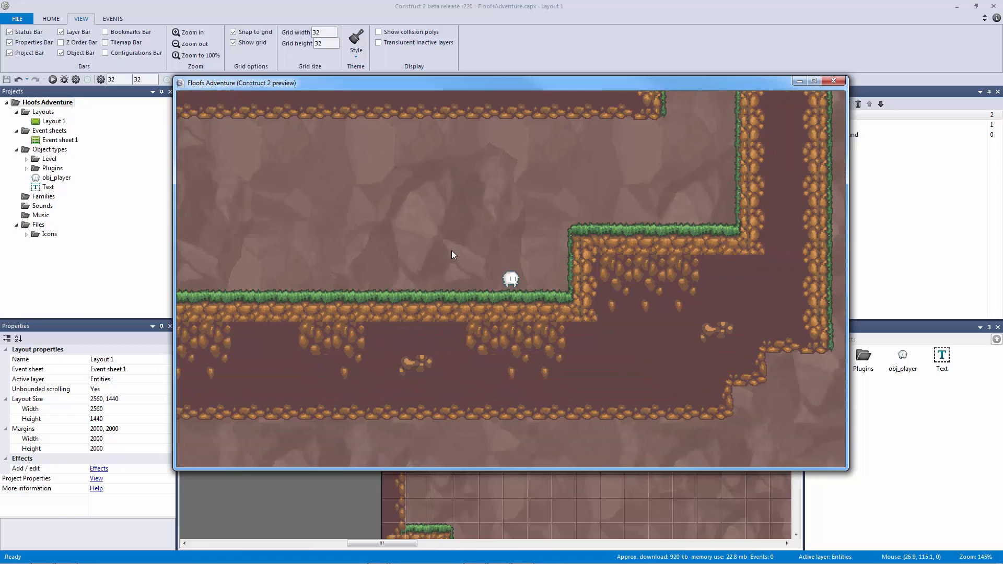
{"action": "key", "text": "Up"}
{"action": "key", "text": "Up"}
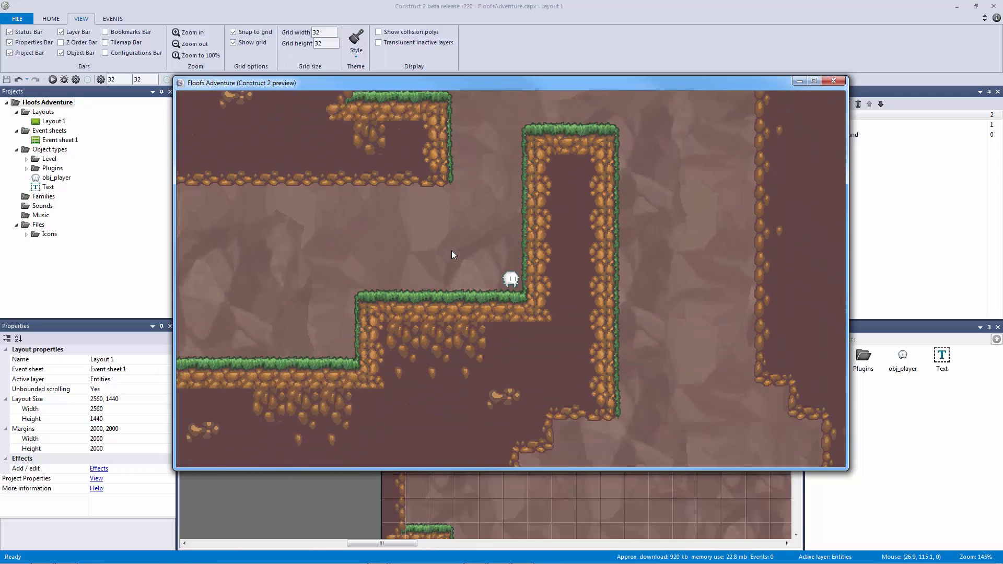
{"action": "key", "text": "Up"}
{"action": "key", "text": "Up"}
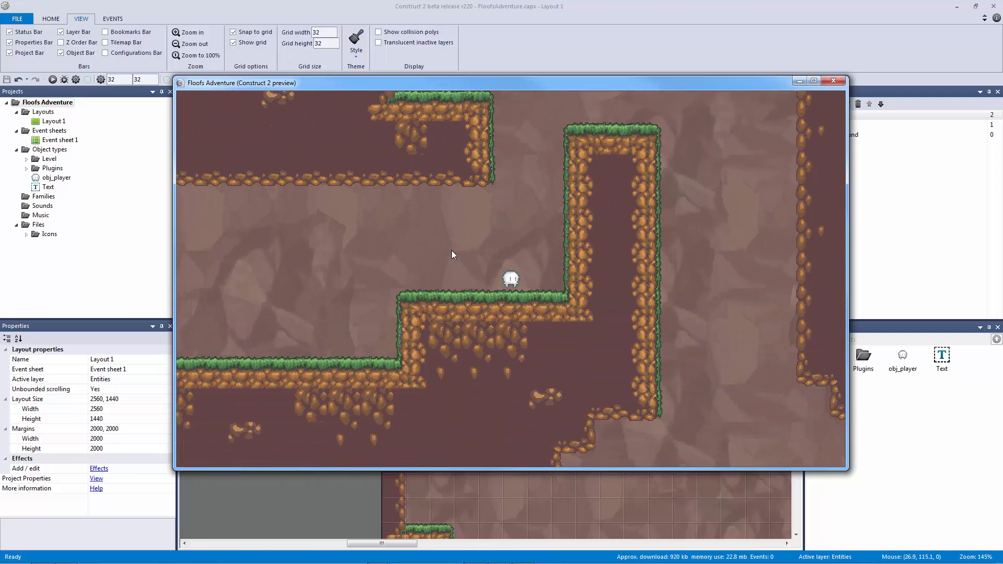
{"action": "key", "text": "Left"}
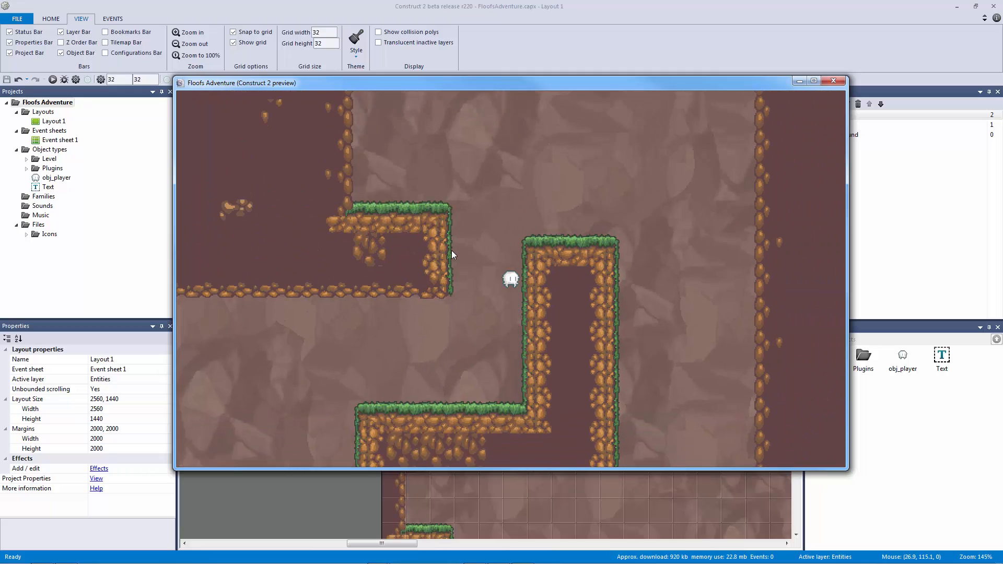
{"action": "key", "text": "Left"}
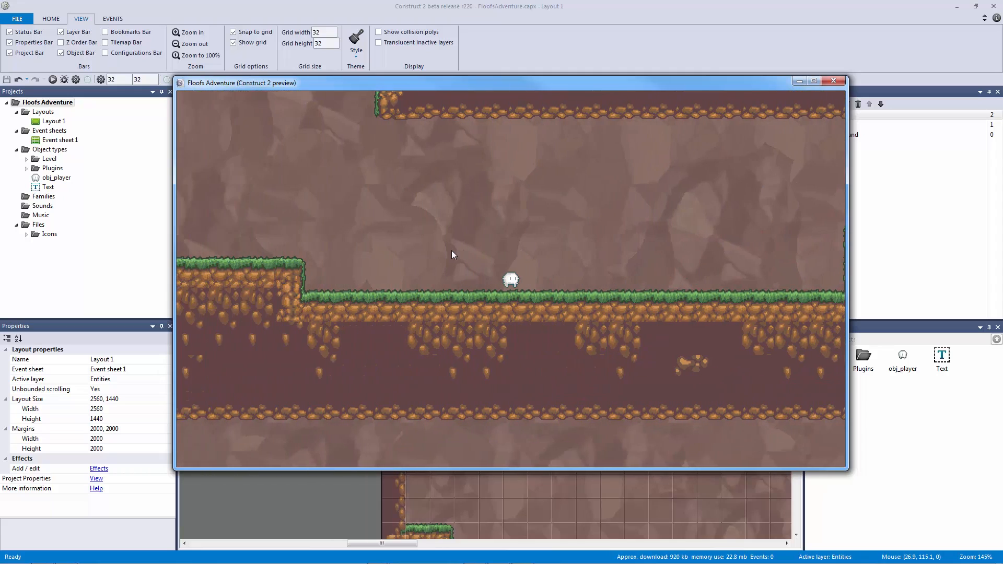
{"action": "key", "text": "Right"}
{"action": "key", "text": "Up"}
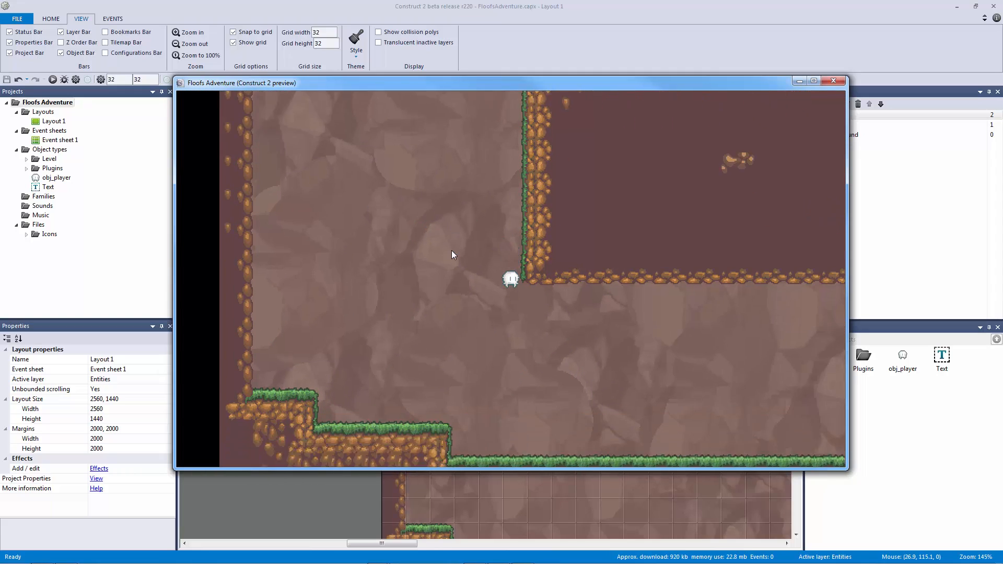
{"action": "key", "text": "Left"}
{"action": "key", "text": "Up"}
{"action": "key", "text": "Right"}
{"action": "key", "text": "Up"}
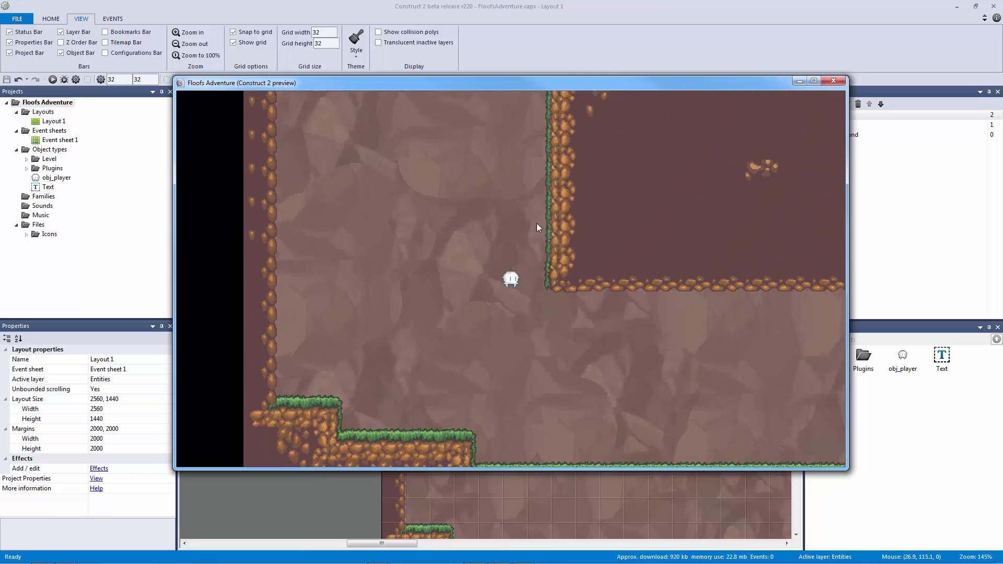
{"action": "key", "text": "Left"}
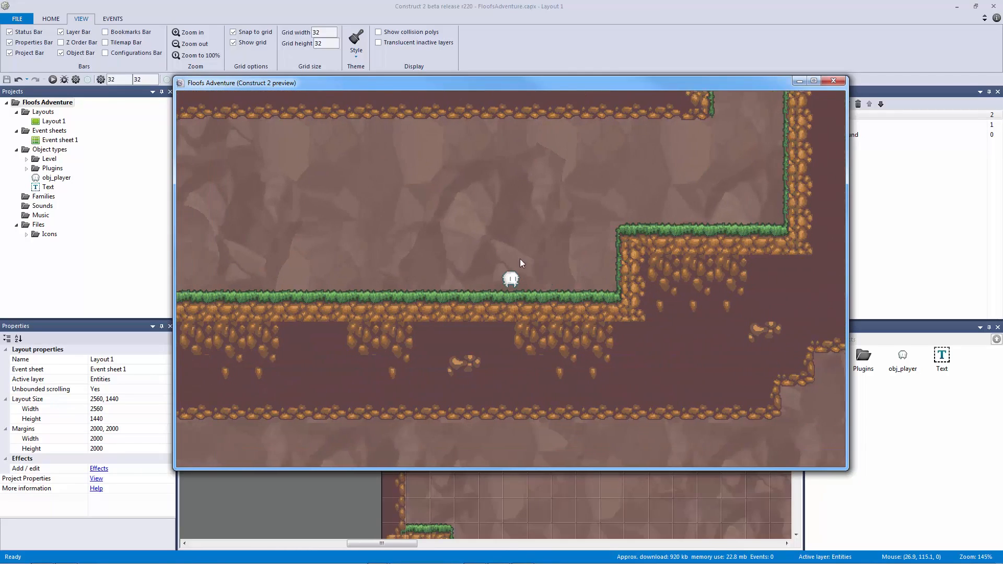
{"action": "key", "text": "Right"}
{"action": "key", "text": "Up"}
{"action": "key", "text": "Up"}
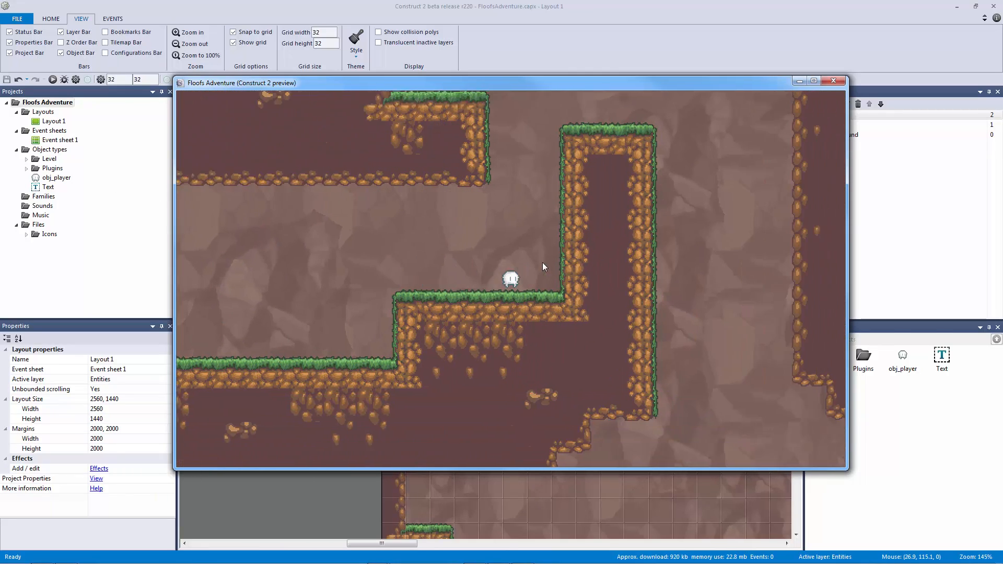
{"action": "key", "text": "Left"}
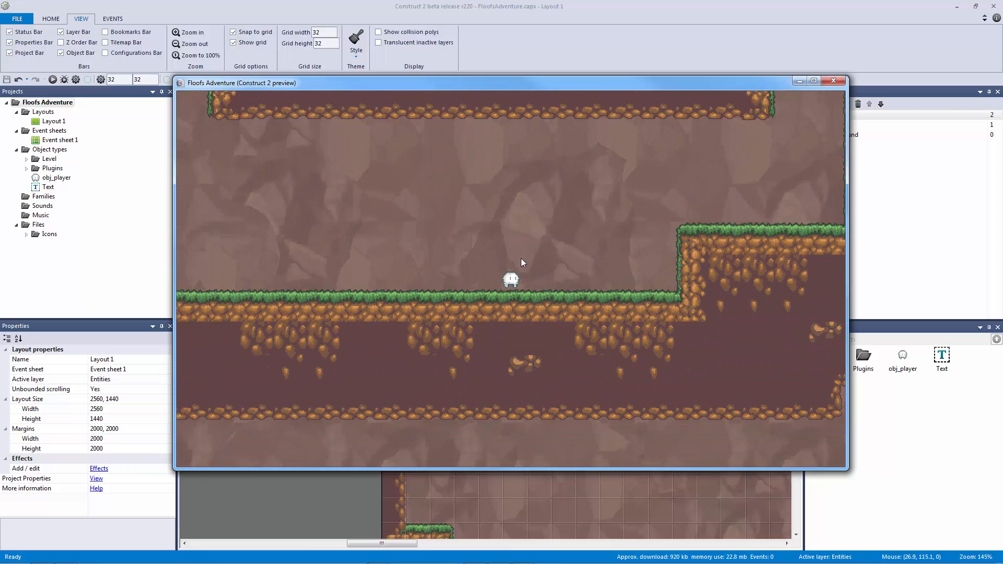
{"action": "key", "text": "Up"}
{"action": "key", "text": "Right"}
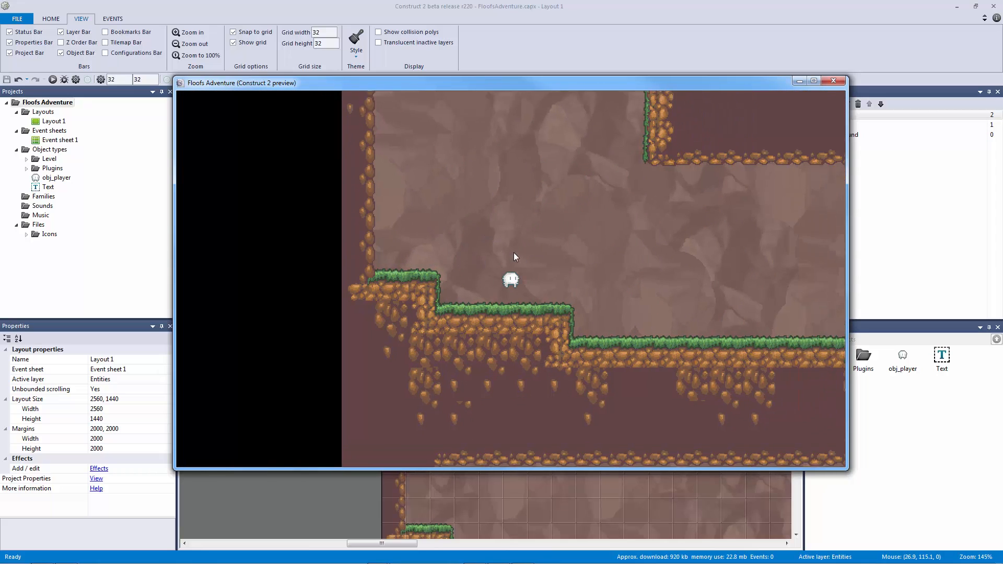
{"action": "key", "text": "Up"}
{"action": "key", "text": "Right"}
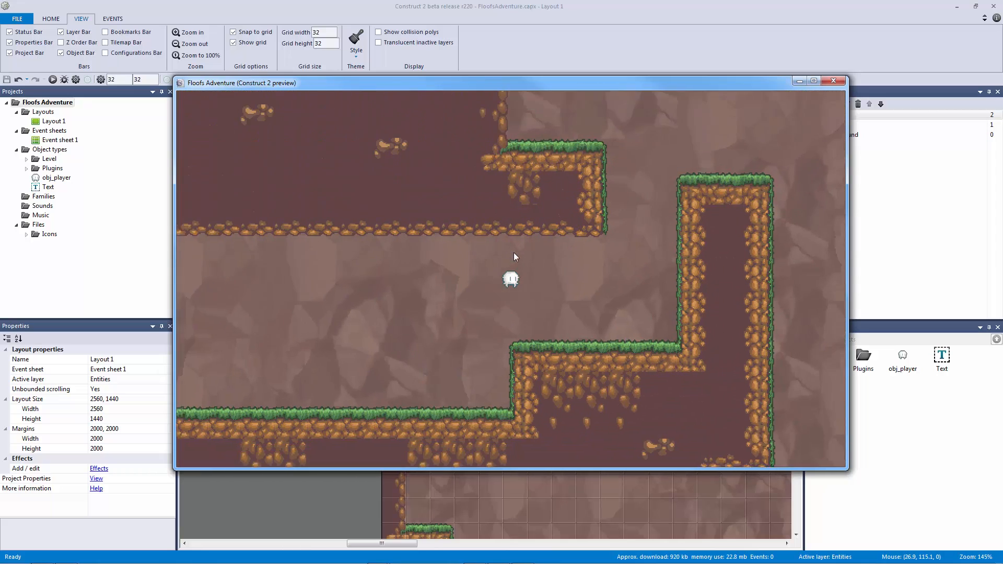
{"action": "left_click", "coordinate": [833, 81]}
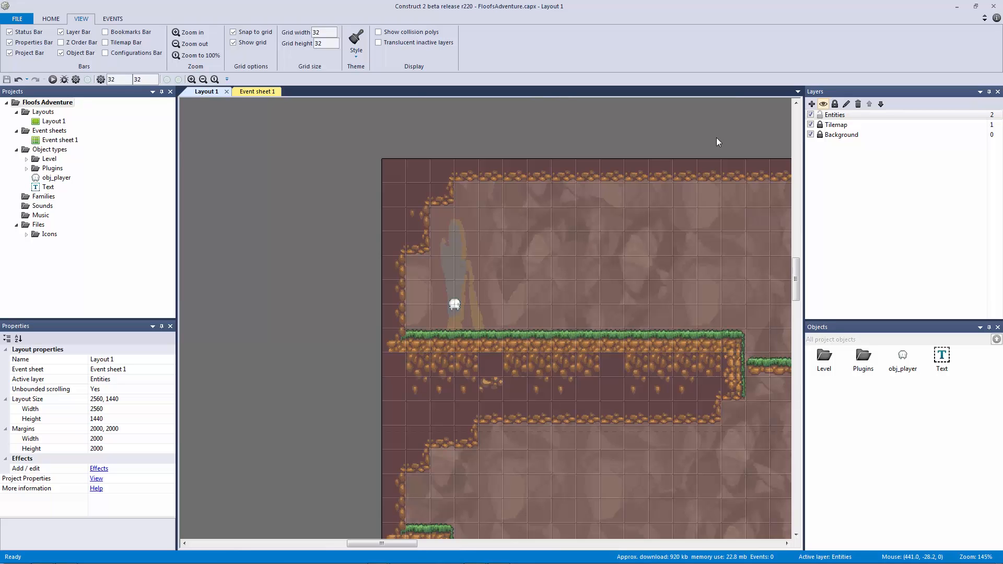
Insert a new Sprite object in the empty area outside the layout's left edge
{"action": "middle_click_drag", "start_coordinate": [320, 195], "coordinate": [538, 198]}
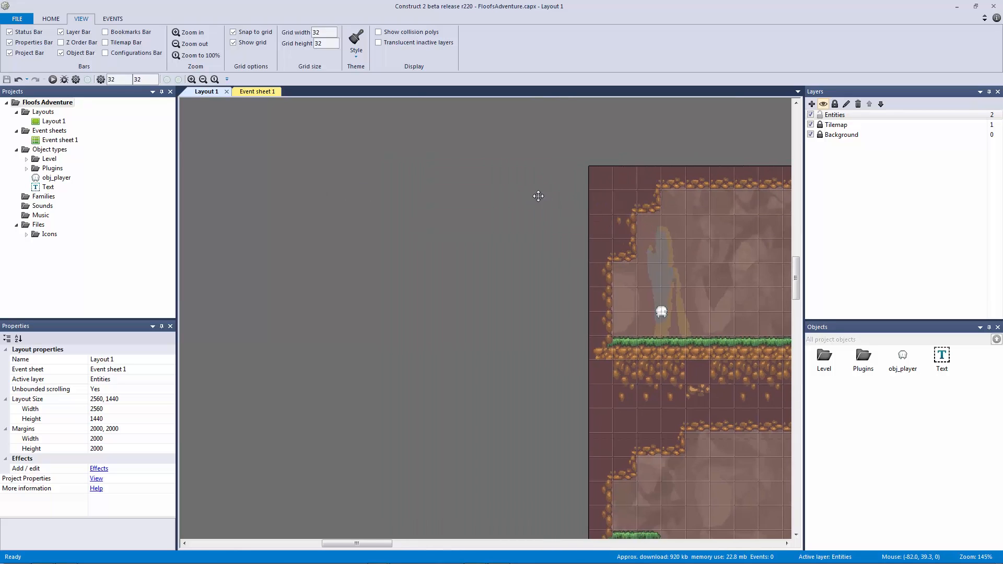
{"action": "middle_click_drag", "start_coordinate": [432, 202], "coordinate": [580, 202]}
{"action": "double_click", "coordinate": [351, 196]}
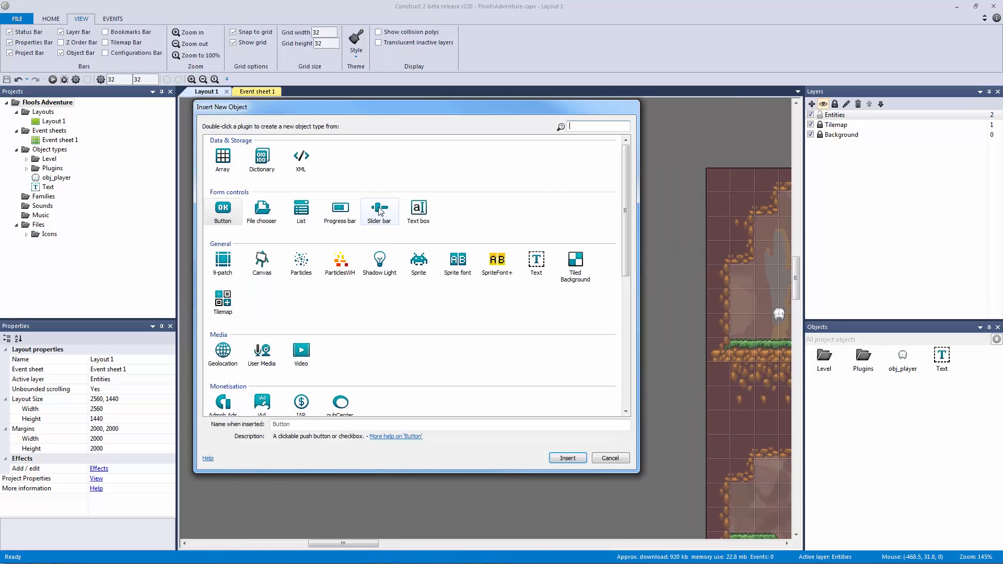
{"action": "double_click", "coordinate": [412, 251]}
{"action": "left_click", "coordinate": [365, 263]}
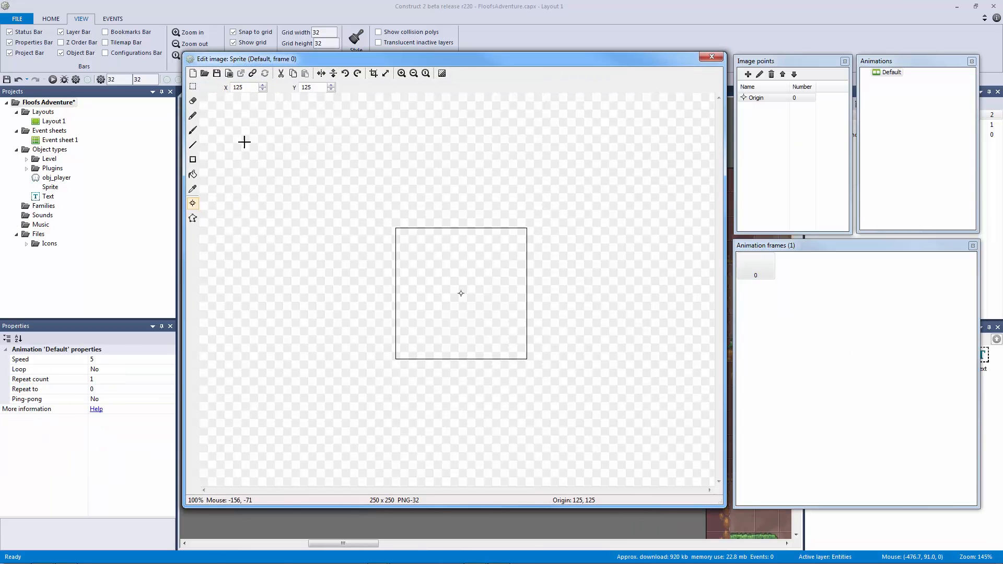
Load Powerup_Icon.png from the FloofsAdventure_Assets Level folder as the new sprite's image and close the image editor
{"action": "left_click", "coordinate": [204, 73]}
{"action": "left_click_drag", "start_coordinate": [415, 155], "coordinate": [350, 131]}
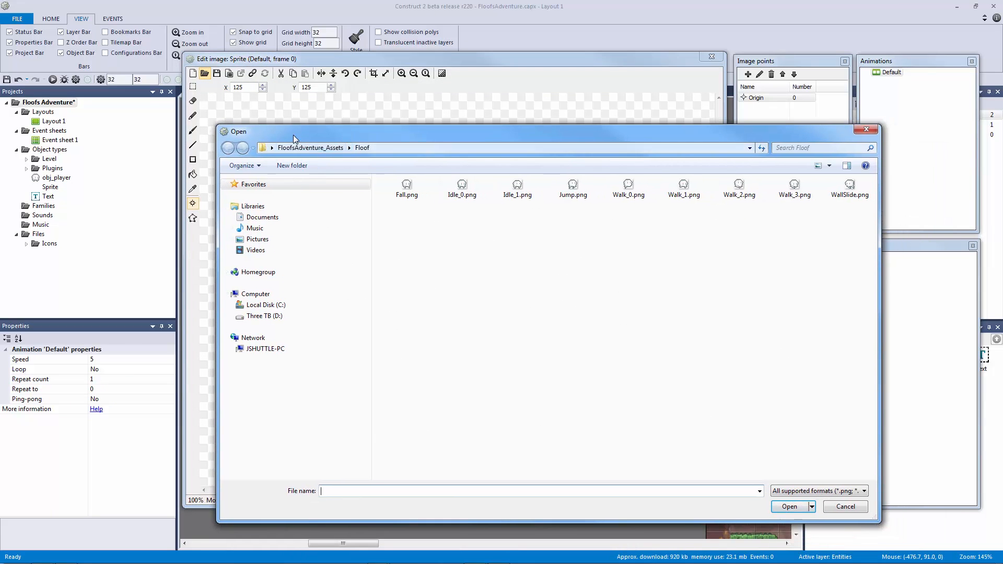
{"action": "left_click", "coordinate": [310, 148]}
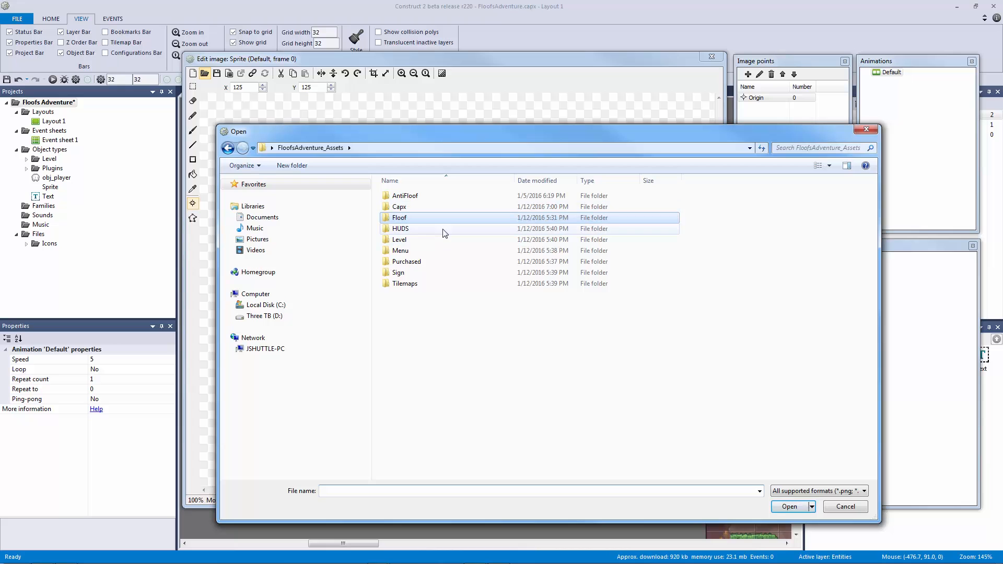
{"action": "double_click", "coordinate": [436, 240]}
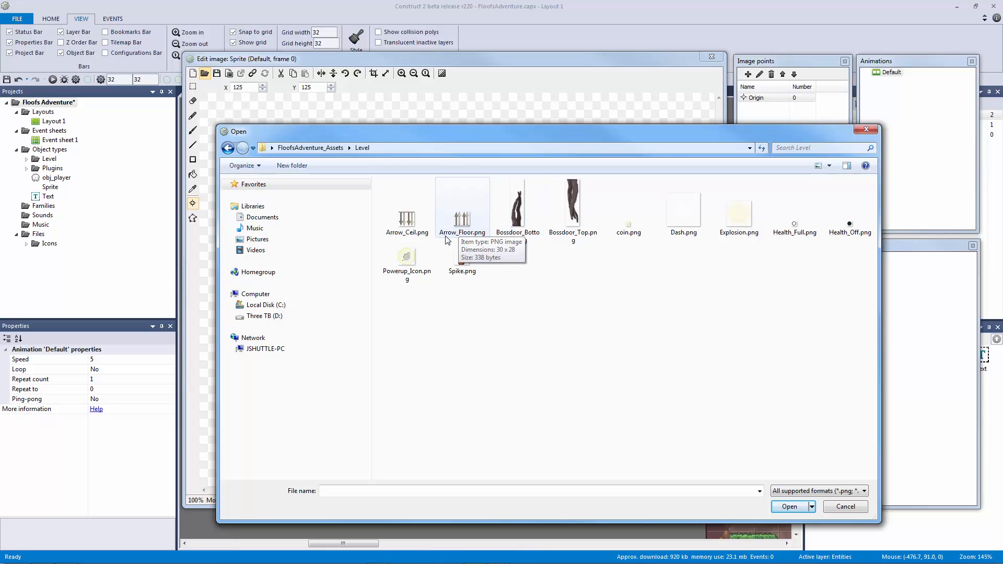
{"action": "double_click", "coordinate": [406, 257]}
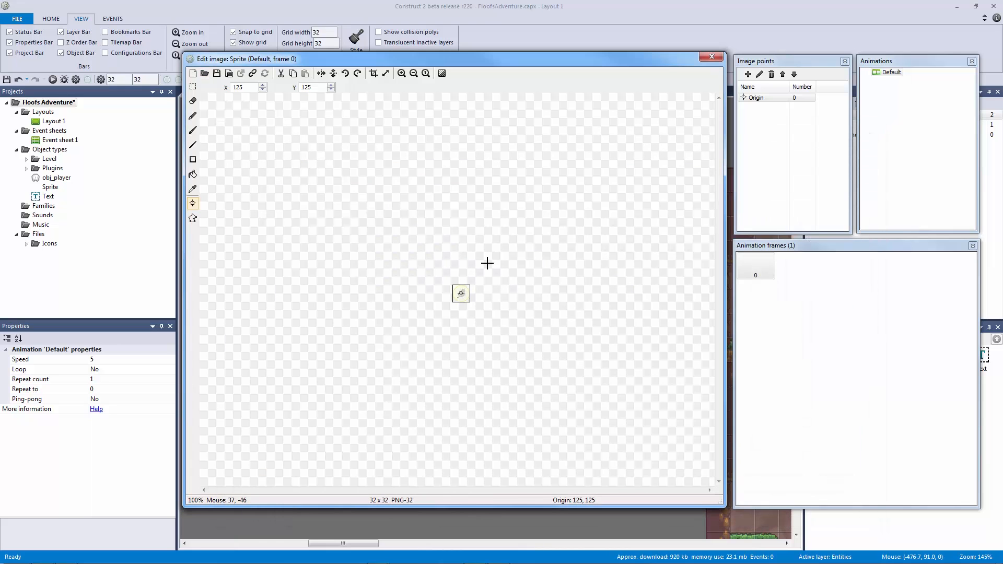
{"action": "left_click", "coordinate": [710, 58]}
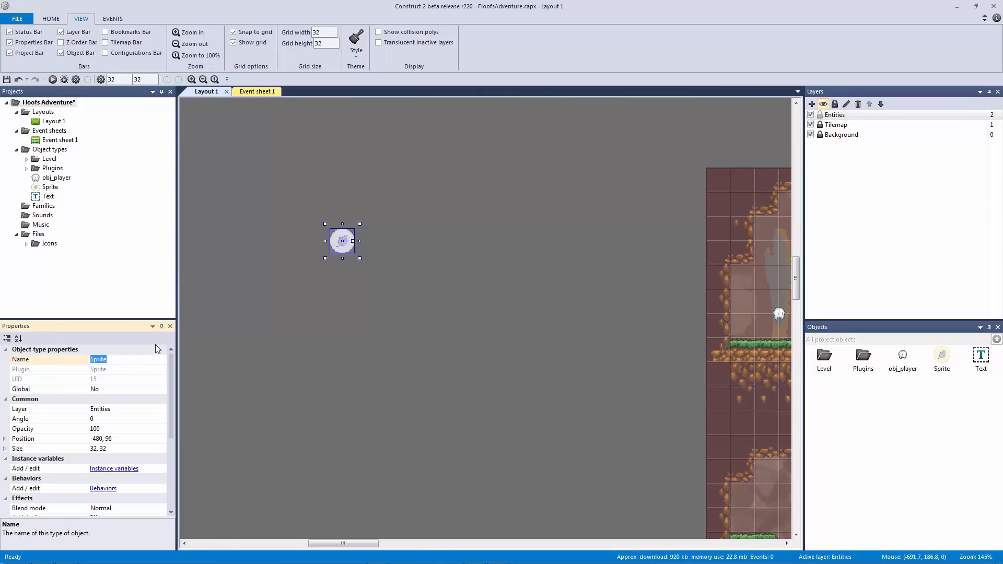
Name the power-up sprite obj_powerup and move it slightly to the left in the empty area outside the layout
{"action": "type", "text": "obj_powerup"}
{"action": "key", "text": "Return"}
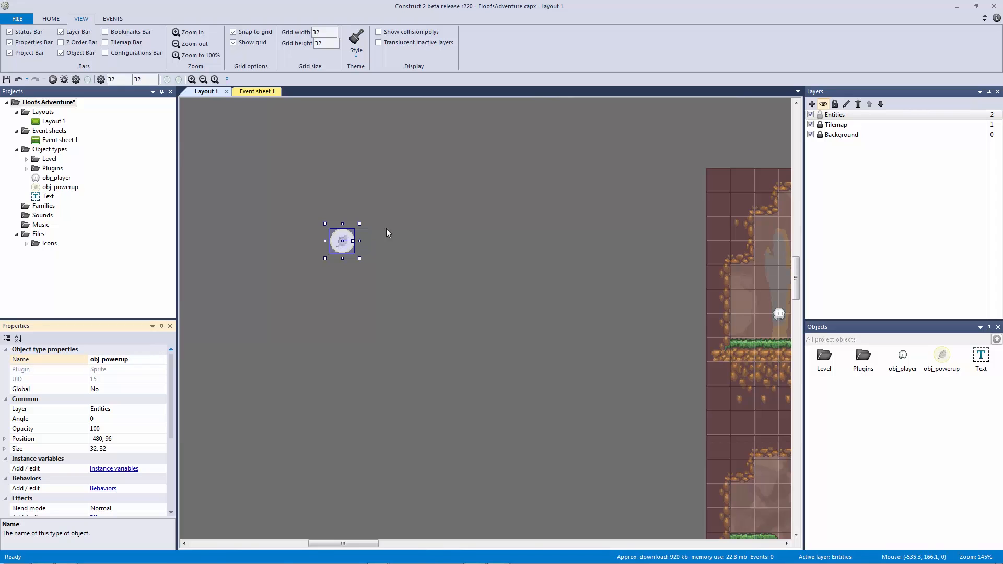
{"action": "left_click", "coordinate": [449, 243]}
{"action": "left_click_drag", "start_coordinate": [348, 240], "coordinate": [326, 240]}
{"action": "left_click", "coordinate": [362, 246]}
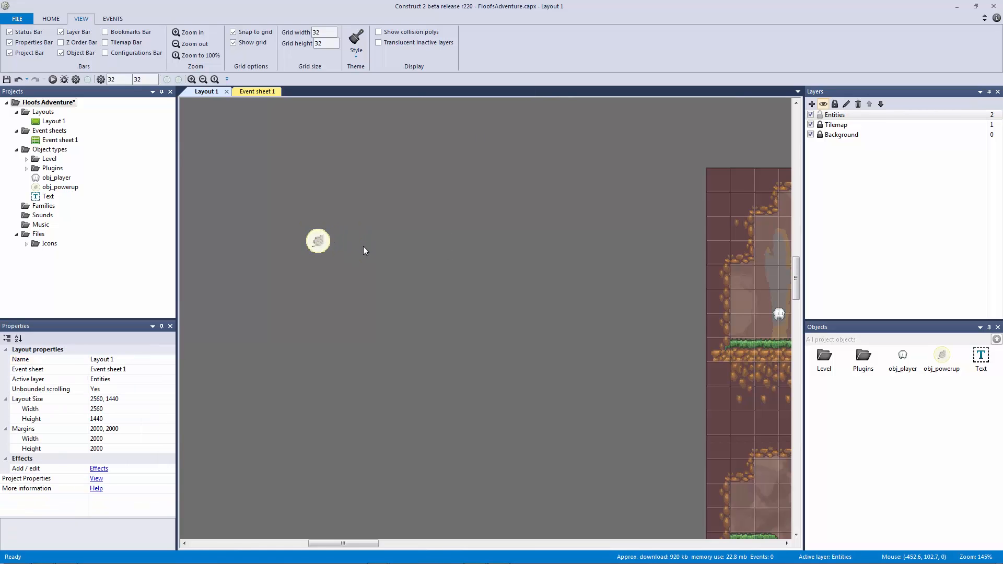
Insert another Sprite object beside obj_powerup and load coin.png from the Level assets folder as its image
{"action": "double_click", "coordinate": [380, 251]}
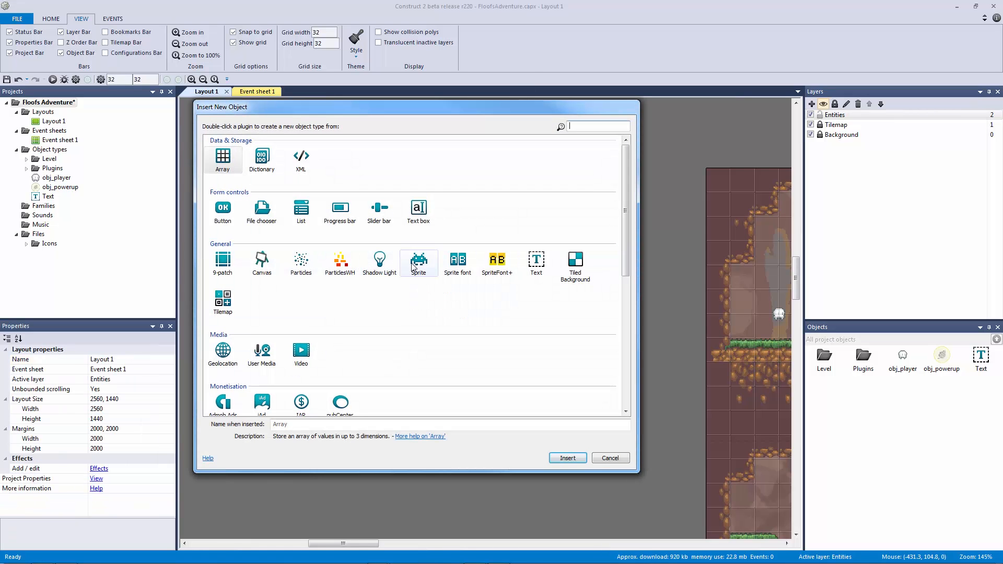
{"action": "double_click", "coordinate": [414, 267]}
{"action": "left_click", "coordinate": [379, 262]}
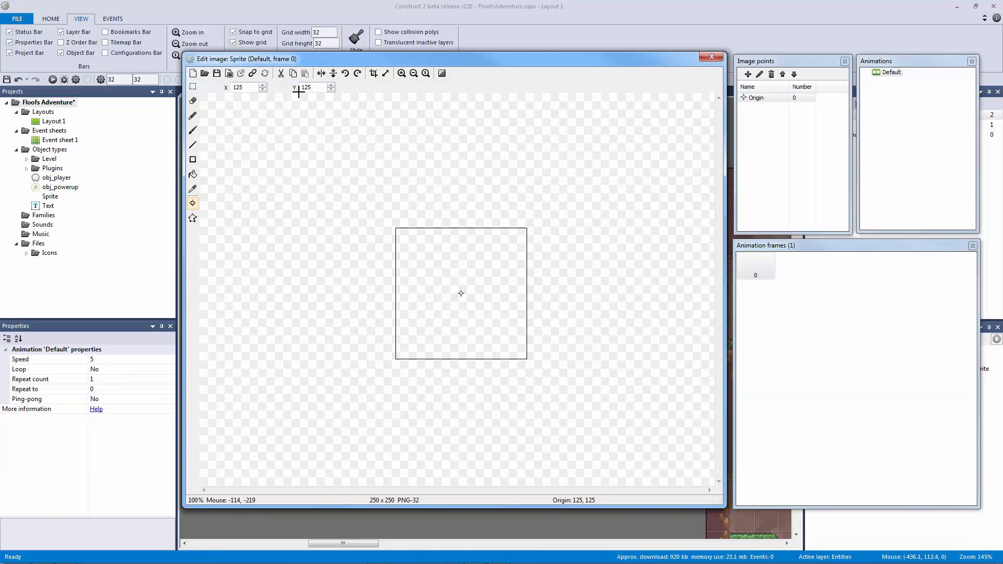
{"action": "left_click", "coordinate": [204, 73]}
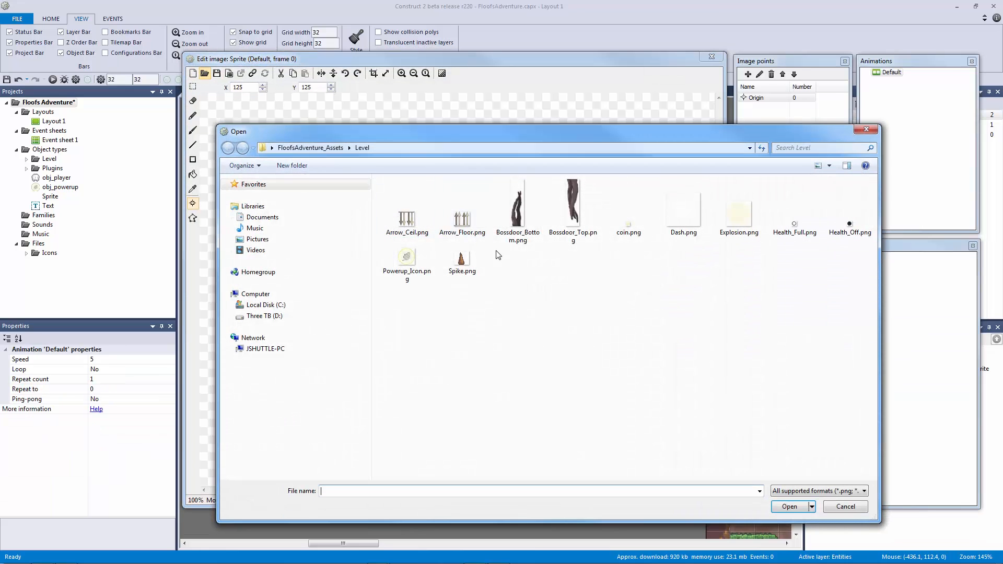
{"action": "left_click", "coordinate": [513, 244]}
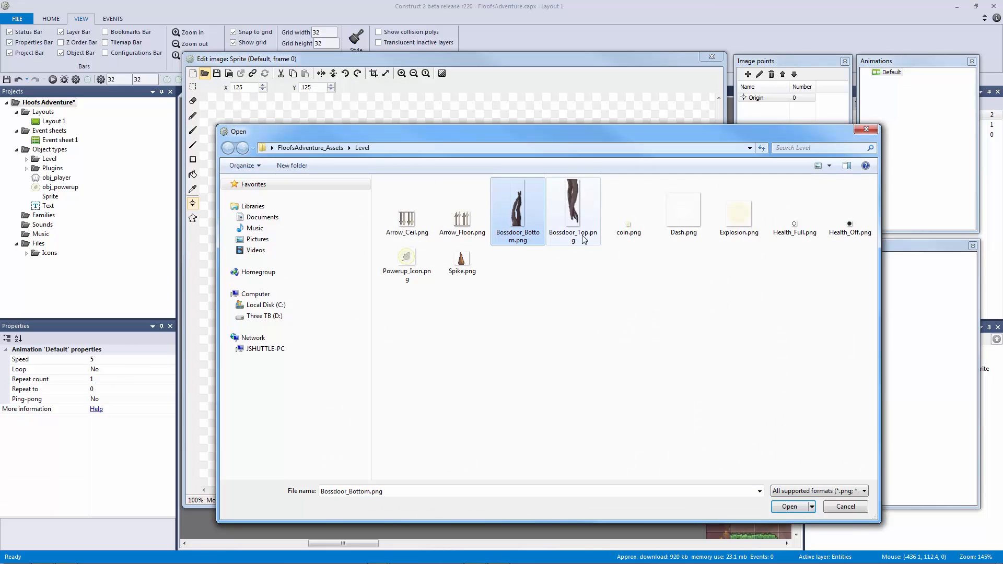
{"action": "left_click", "coordinate": [636, 235]}
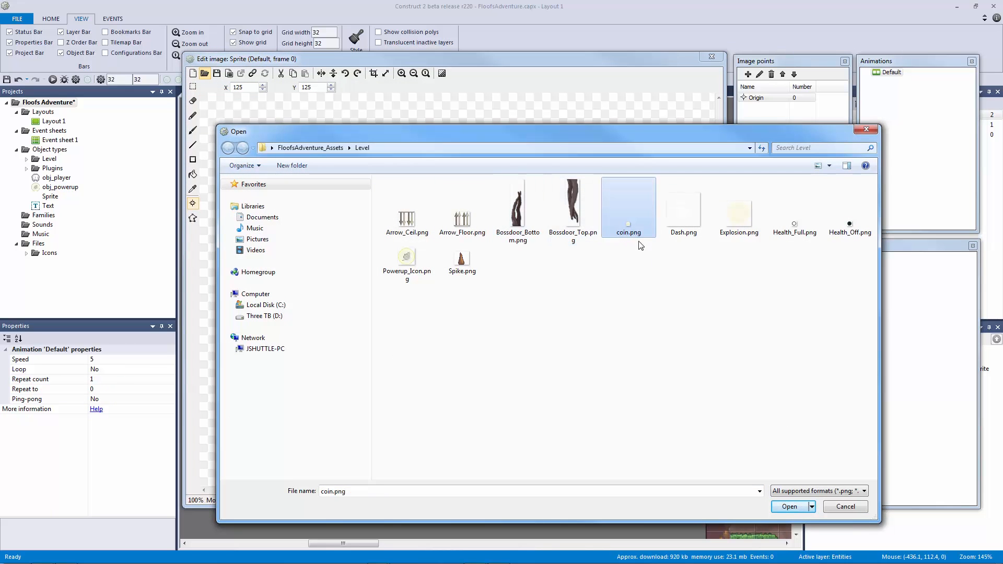
{"action": "left_click", "coordinate": [789, 506]}
{"action": "left_click", "coordinate": [711, 57]}
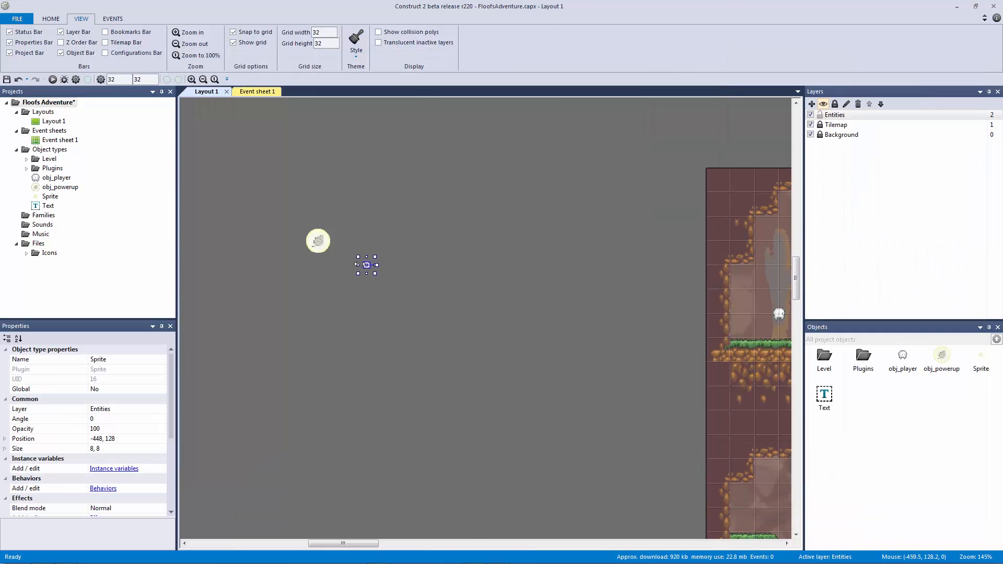
Rename the coin sprite as obj_coin and move it up level with obj_powerup, at position -448, 96
{"action": "left_click", "coordinate": [135, 358]}
{"action": "type", "text": "obj_coin"}
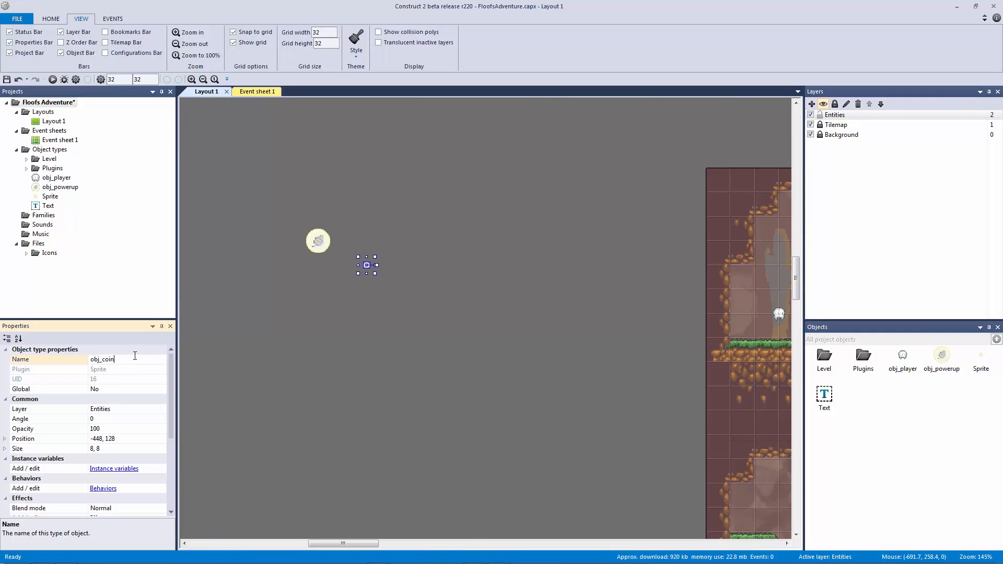
{"action": "key", "text": "Return"}
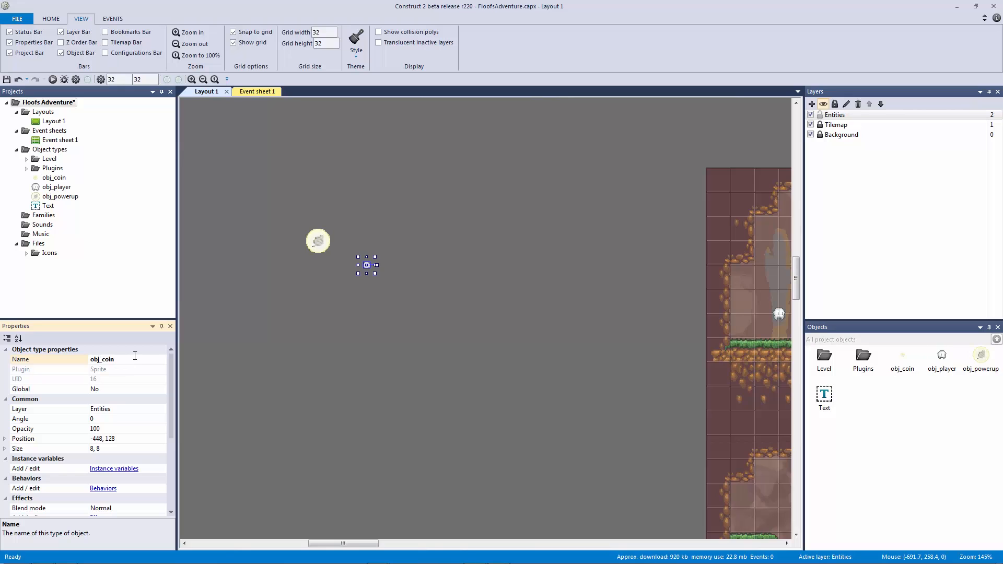
{"action": "left_click", "coordinate": [378, 292]}
{"action": "left_click_drag", "start_coordinate": [366, 264], "coordinate": [366, 240]}
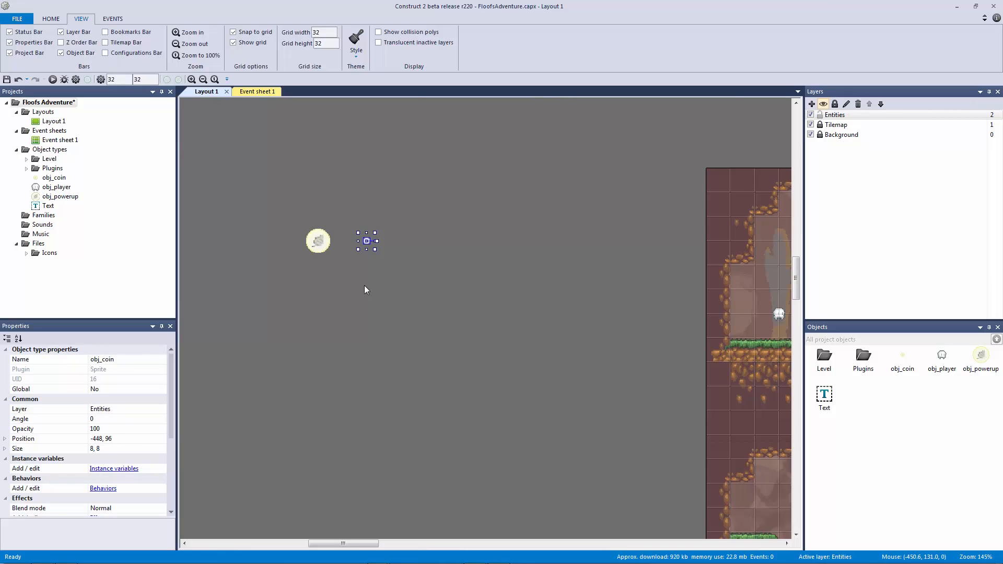
Insert a Sprite object below obj_powerup and load Spike.png from the Level assets folder as its image
{"action": "left_click", "coordinate": [431, 320]}
{"action": "double_click", "coordinate": [424, 324]}
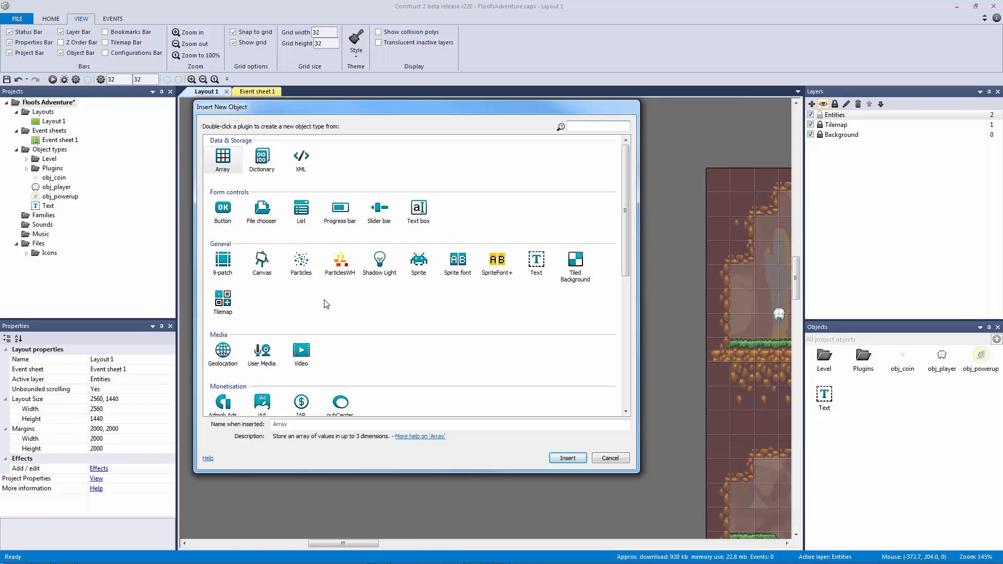
{"action": "double_click", "coordinate": [419, 261]}
{"action": "left_click", "coordinate": [293, 287]}
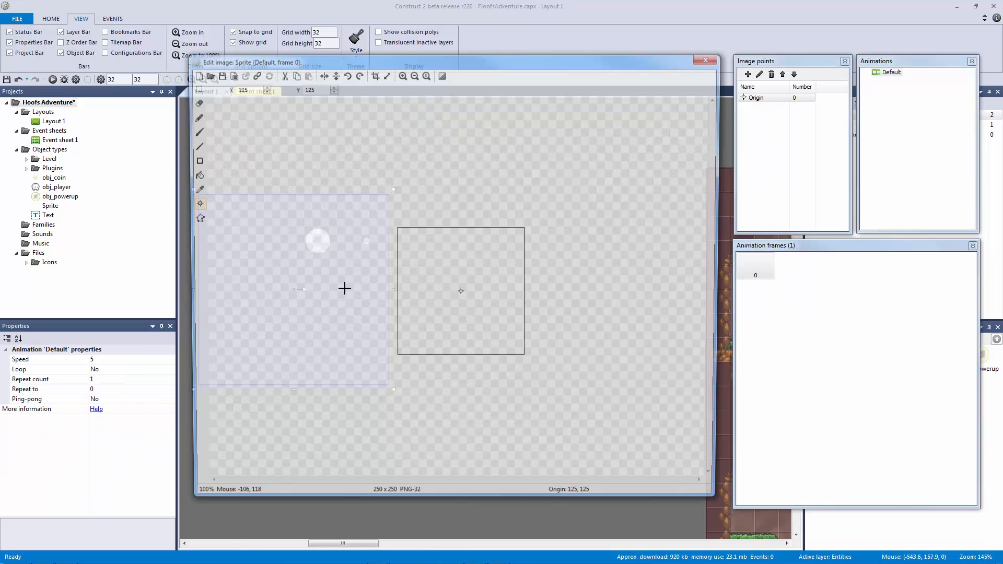
{"action": "left_click", "coordinate": [204, 73]}
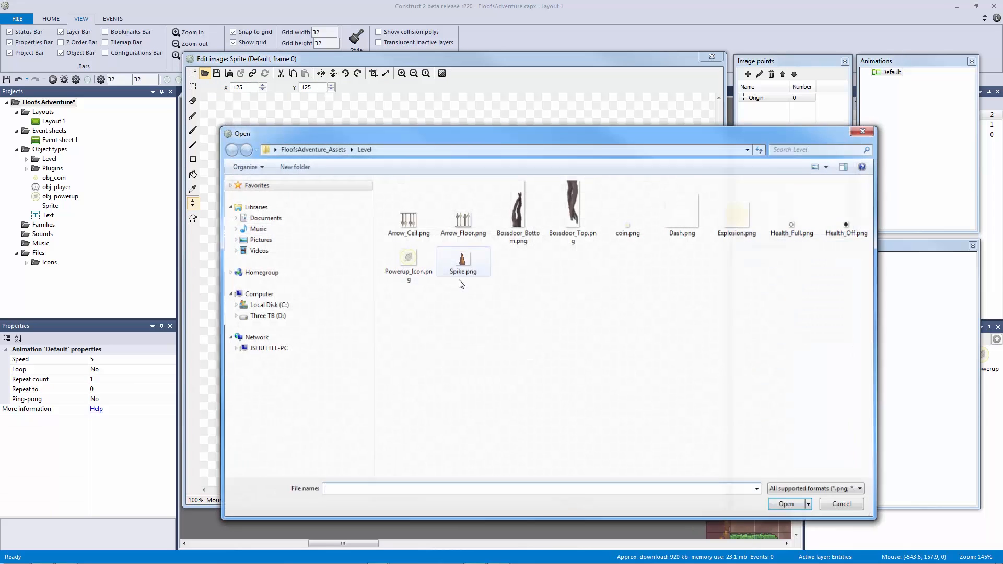
{"action": "double_click", "coordinate": [464, 261]}
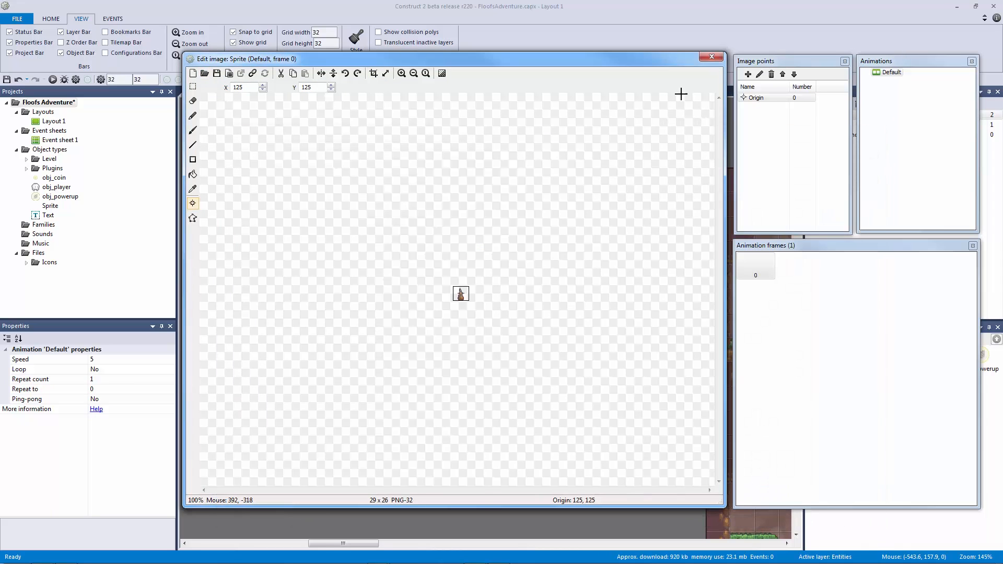
{"action": "left_click", "coordinate": [711, 55]}
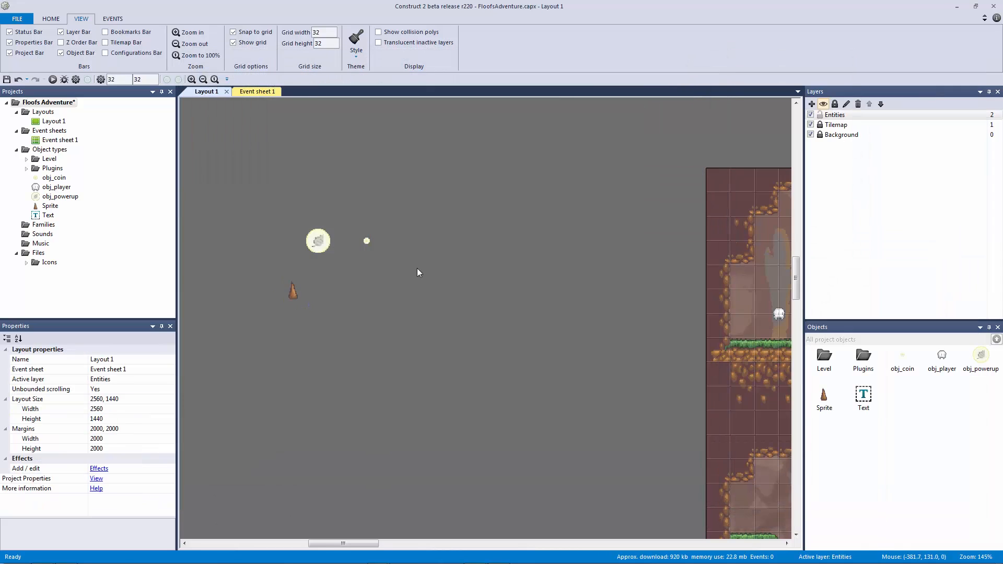
Move the spike sprite to -576, 96, left of obj_powerup, and rename it as obj_spike
{"action": "left_click_drag", "start_coordinate": [289, 290], "coordinate": [265, 243]}
{"action": "left_click", "coordinate": [352, 310]}
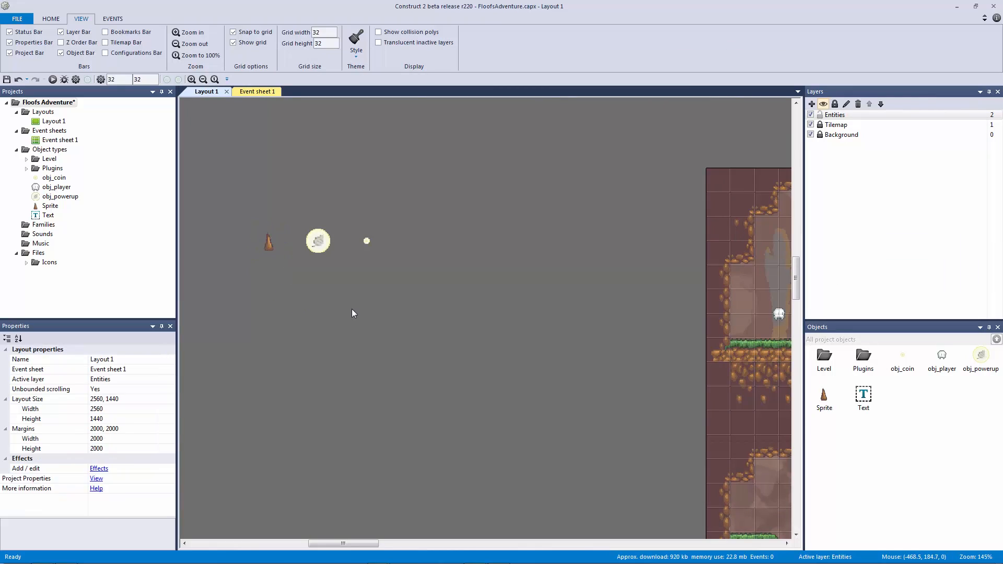
{"action": "left_click", "coordinate": [270, 245]}
{"action": "type", "text": "obj_spike"}
{"action": "key", "text": "Return"}
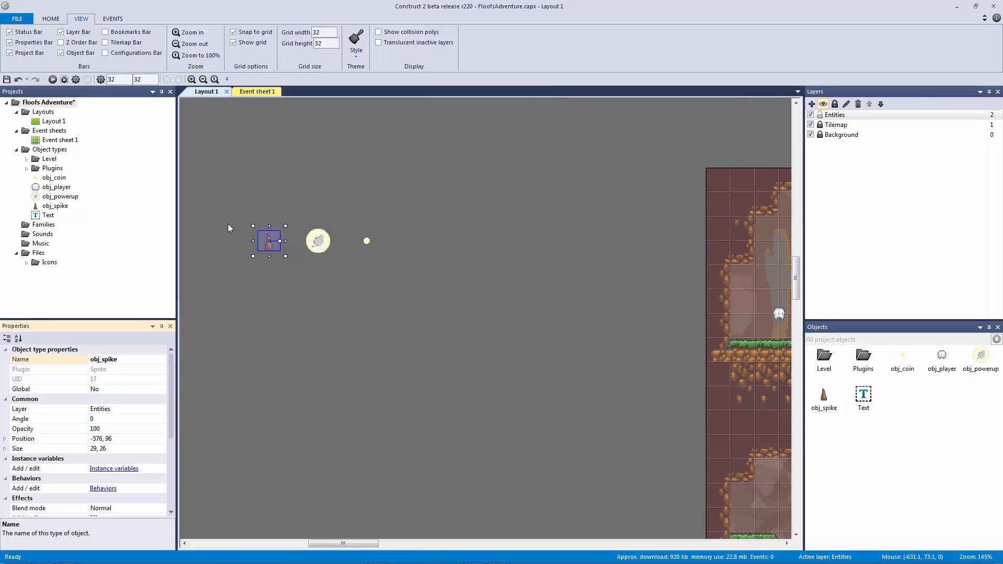
{"action": "left_click", "coordinate": [440, 275]}
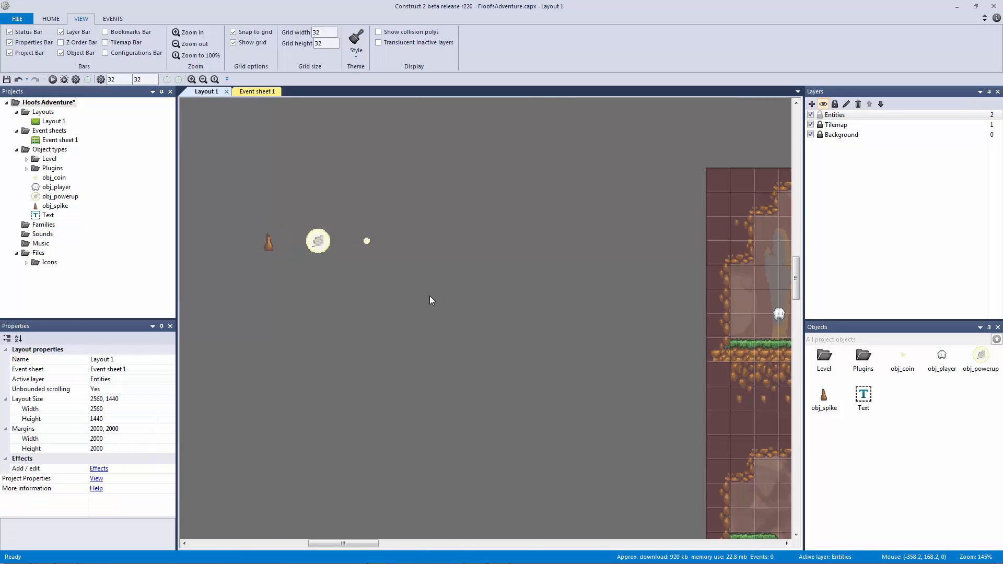
Insert a Sprite object outside the layout and load Dash.png from the Level assets folder as its image
{"action": "double_click", "coordinate": [403, 298]}
{"action": "double_click", "coordinate": [418, 262]}
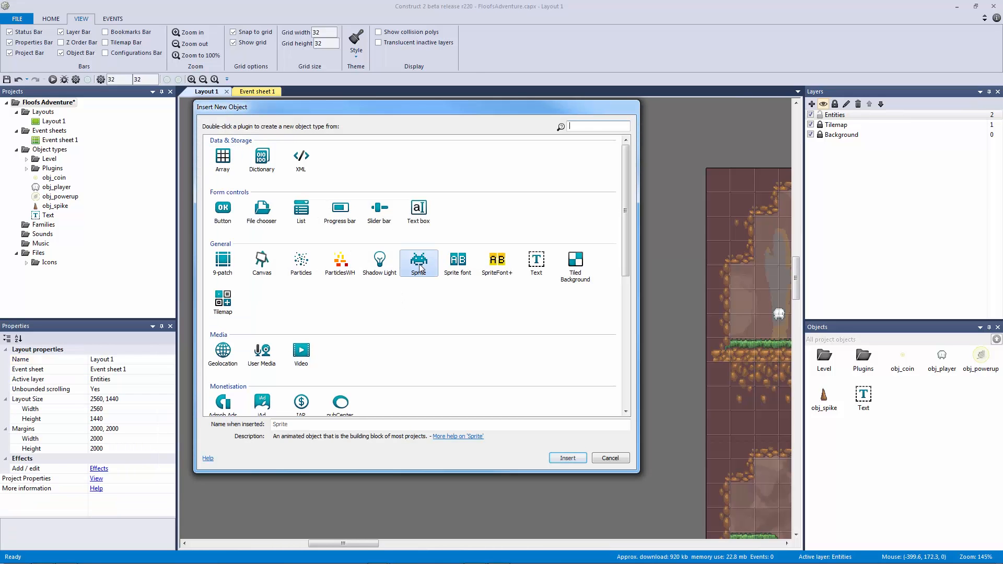
{"action": "left_click", "coordinate": [411, 258]}
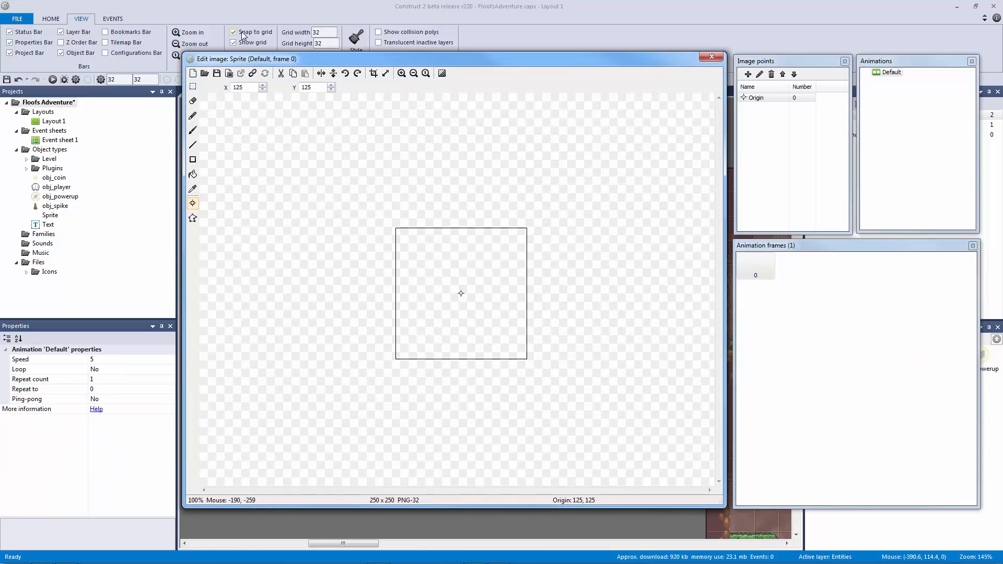
{"action": "left_click", "coordinate": [205, 74]}
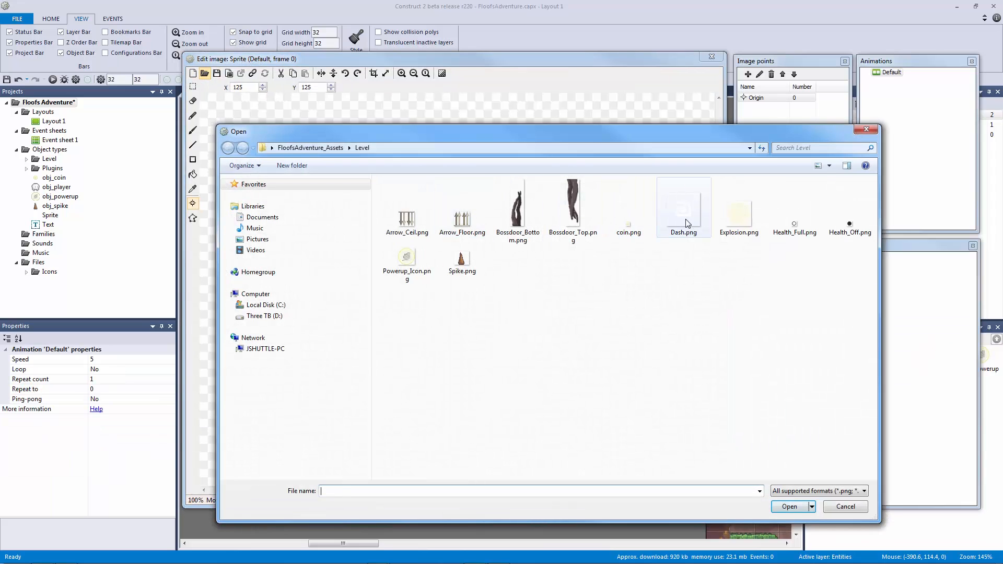
{"action": "double_click", "coordinate": [643, 230]}
{"action": "left_click", "coordinate": [711, 57]}
Move the dash sprite to -544, 32, above the spike and power-up, and rename it as obj_trail
{"action": "left_click_drag", "start_coordinate": [407, 278], "coordinate": [297, 203]}
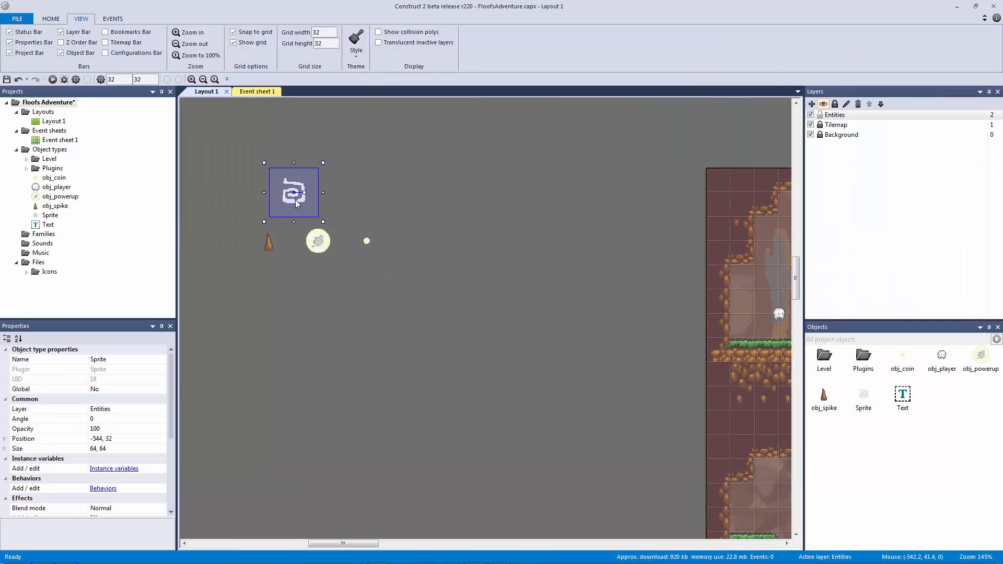
{"action": "left_click", "coordinate": [126, 359]}
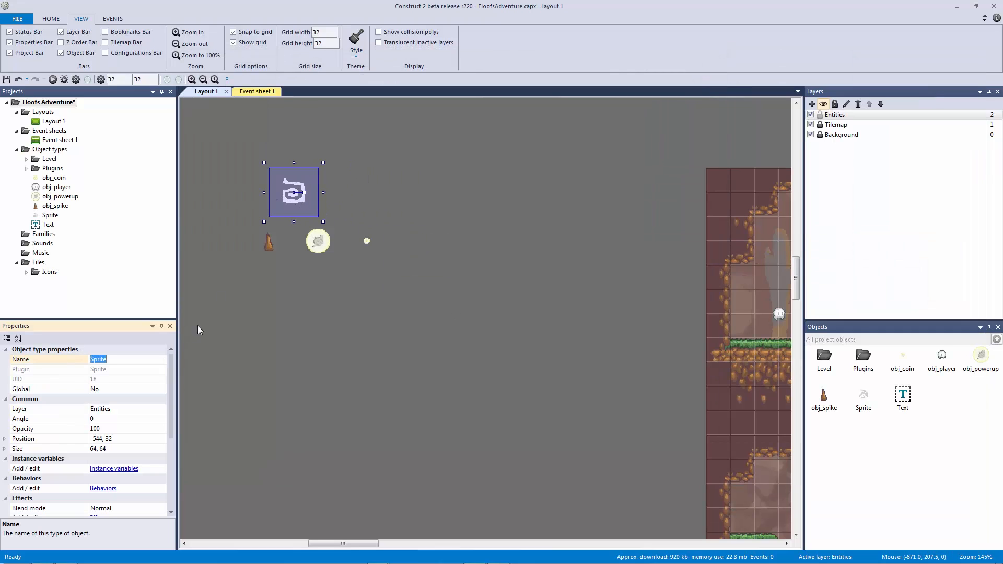
{"action": "type", "text": "obj_trail"}
{"action": "key", "text": "Return"}
{"action": "double_click", "coordinate": [384, 339]}
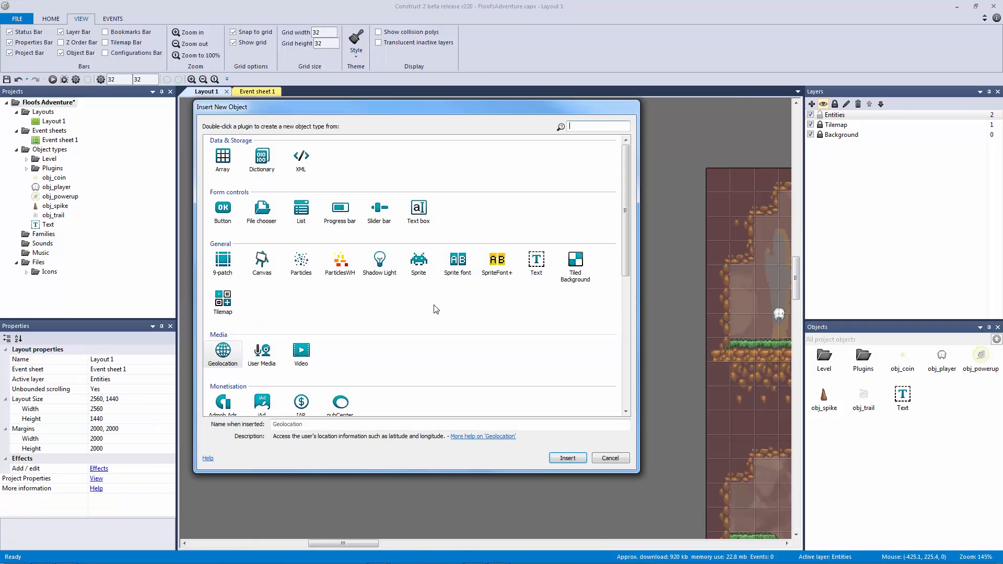
{"action": "left_click", "coordinate": [609, 458]}
{"action": "left_click", "coordinate": [296, 203]}
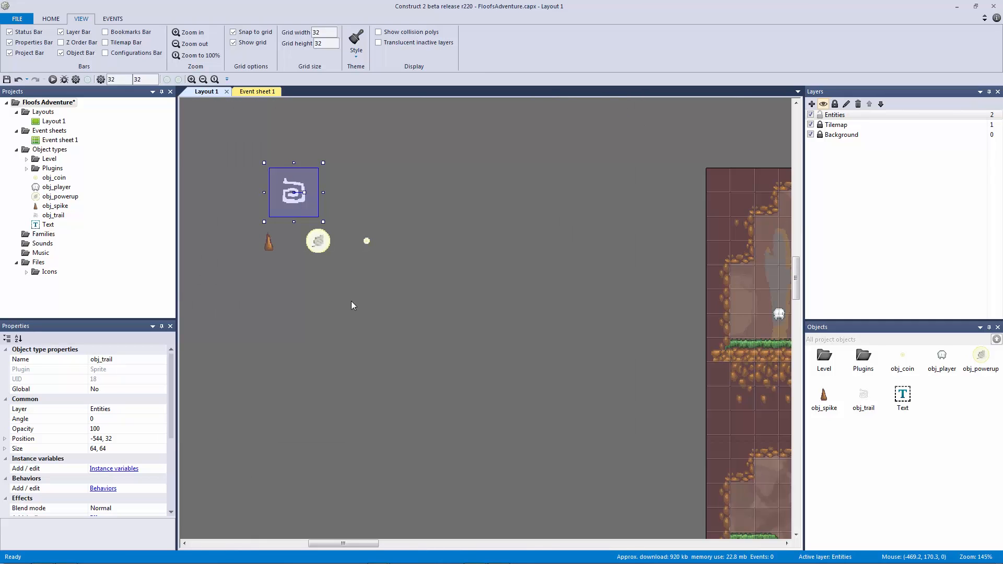
Insert a Sprite object outside the layout and load Explosion.png from the Level assets folder as its image
{"action": "double_click", "coordinate": [349, 312]}
{"action": "double_click", "coordinate": [421, 267]}
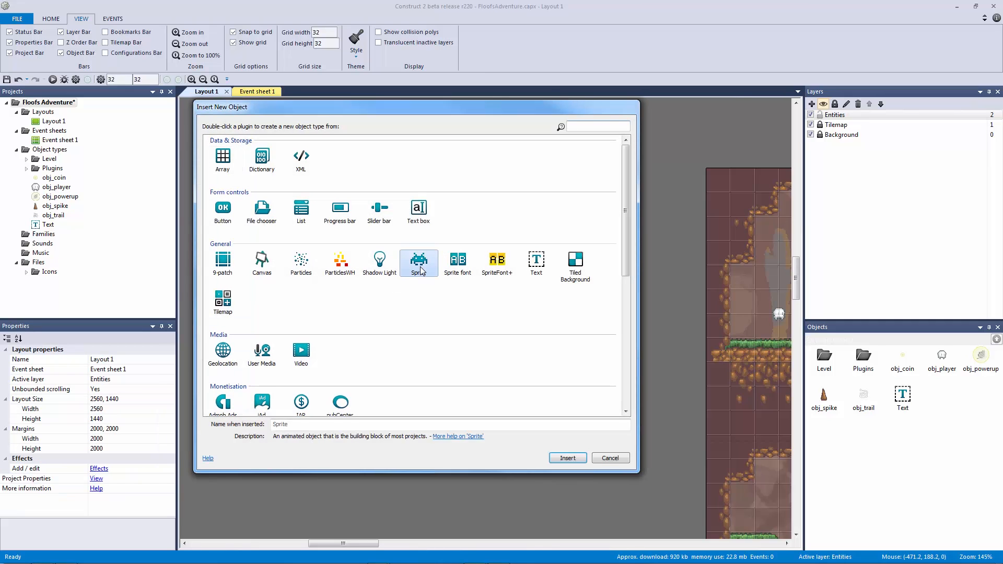
{"action": "left_click", "coordinate": [374, 312]}
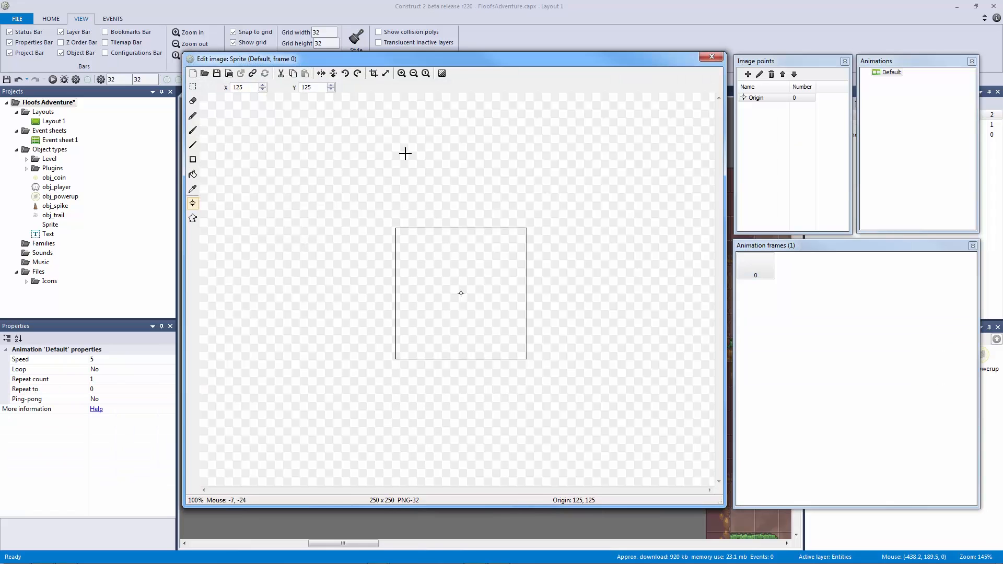
{"action": "left_click", "coordinate": [204, 73]}
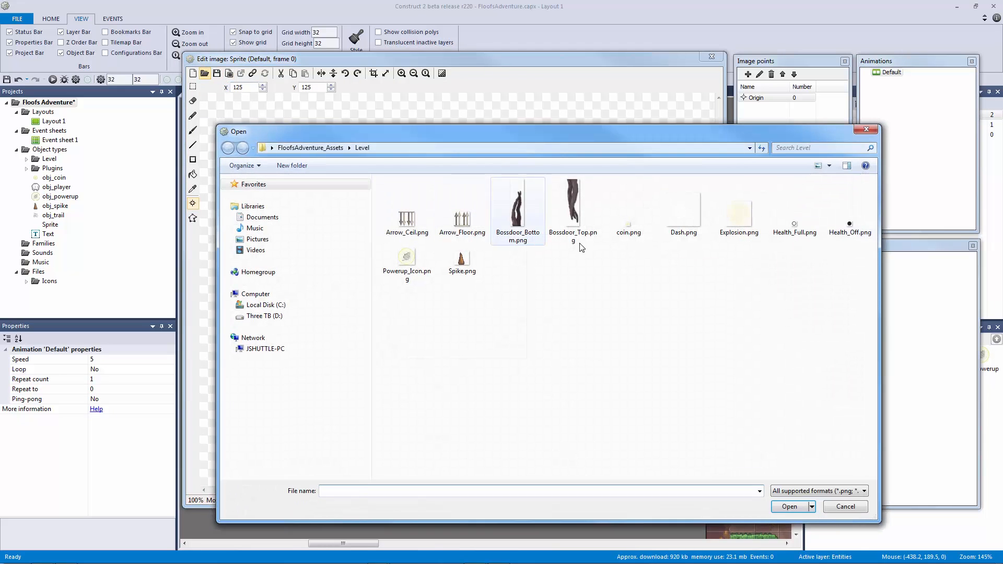
{"action": "double_click", "coordinate": [739, 214]}
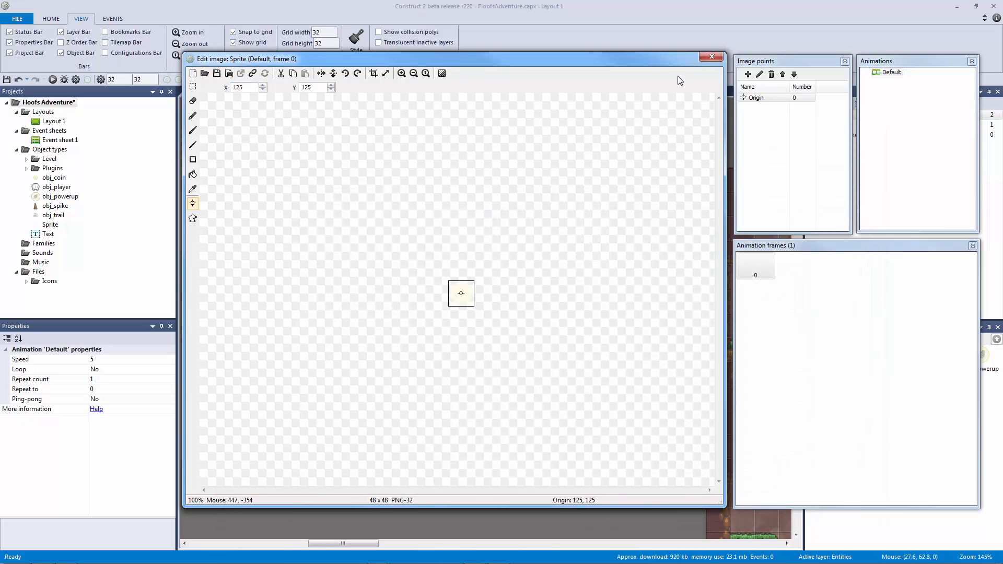
{"action": "left_click", "coordinate": [709, 56]}
Move the explosion sprite to -608, 32, left of obj_trail, and rename it as obj_explosion
{"action": "left_click_drag", "start_coordinate": [345, 314], "coordinate": [223, 191]}
{"action": "left_click", "coordinate": [128, 359]}
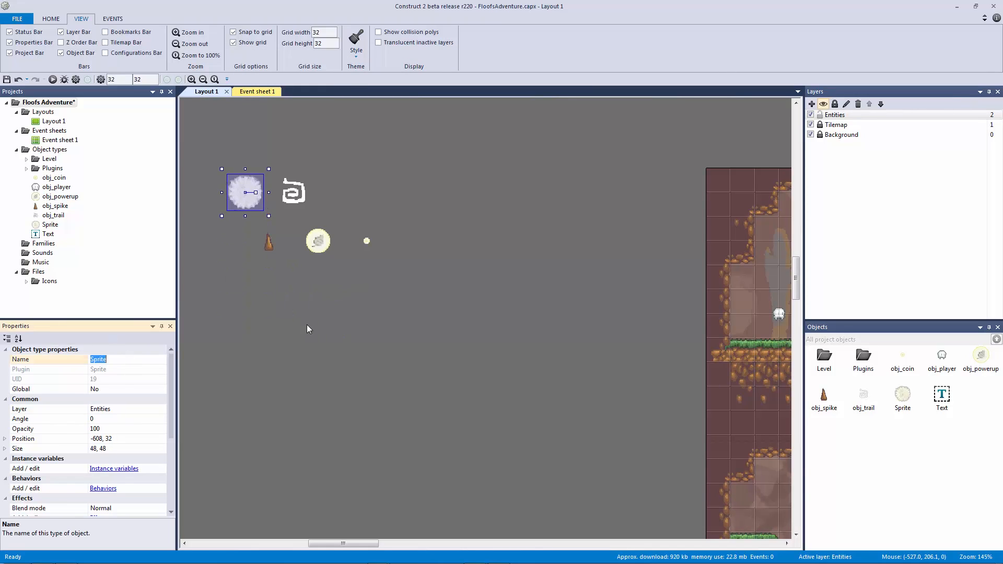
{"action": "type", "text": "obj_explosion"}
{"action": "key", "text": "Return"}
Delete the obj_explosion instance from the layout and remove its object type from the project
{"action": "left_click", "coordinate": [286, 233]}
{"action": "left_click", "coordinate": [256, 203]}
{"action": "key", "text": "Delete"}
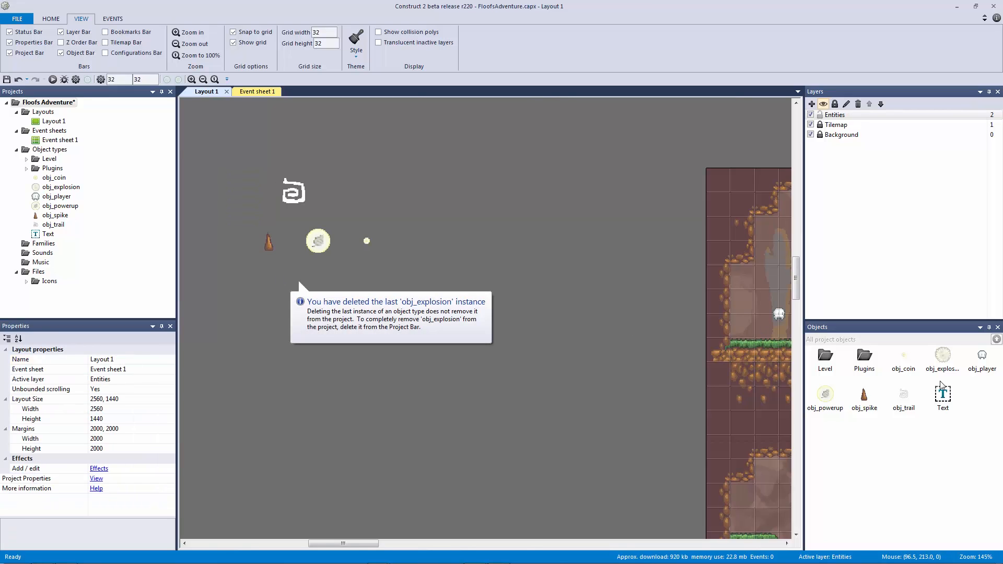
{"action": "left_click", "coordinate": [942, 357]}
{"action": "key", "text": "Delete"}
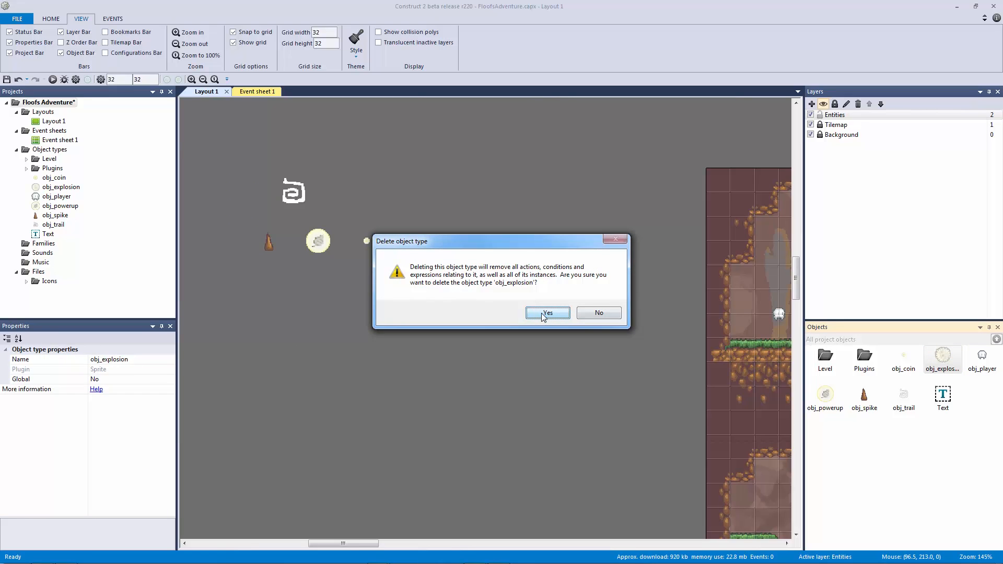
{"action": "left_click", "coordinate": [543, 312]}
Insert a Particles object outside the layout and load Explosion.png from the Level assets folder as its image
{"action": "left_click", "coordinate": [318, 241]}
{"action": "left_click", "coordinate": [293, 192]}
{"action": "double_click", "coordinate": [443, 325]}
{"action": "left_click", "coordinate": [419, 261]}
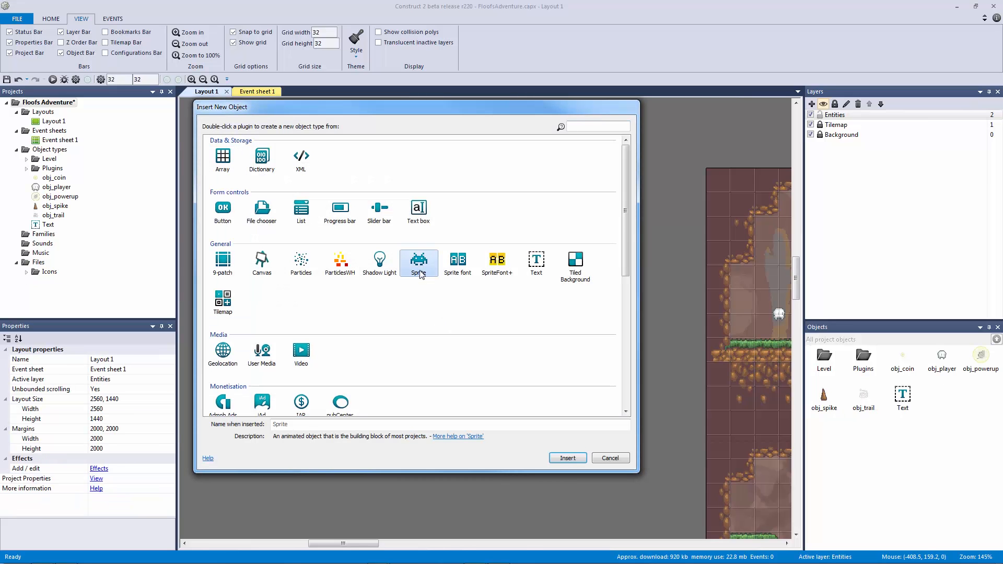
{"action": "double_click", "coordinate": [301, 261]}
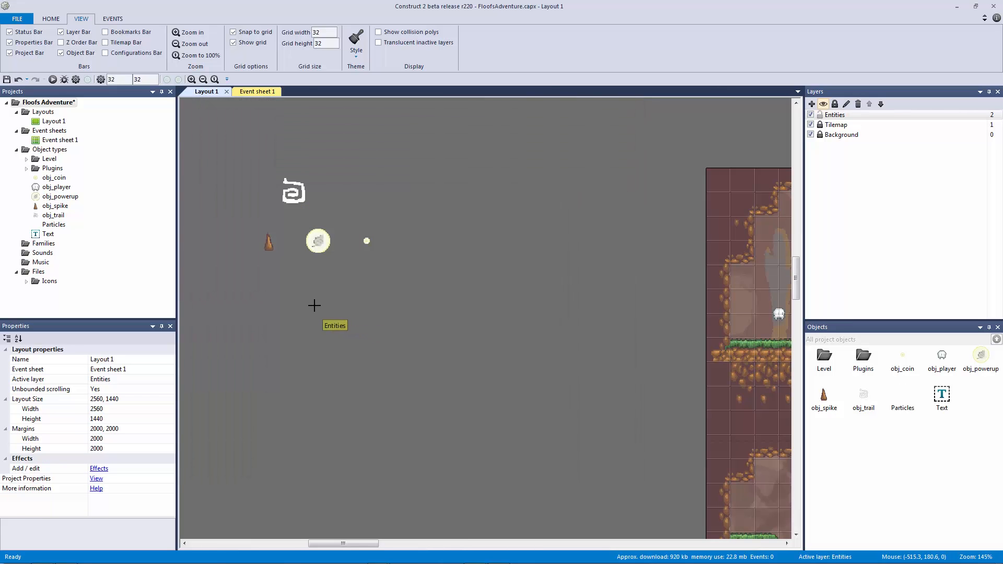
{"action": "left_click", "coordinate": [316, 305]}
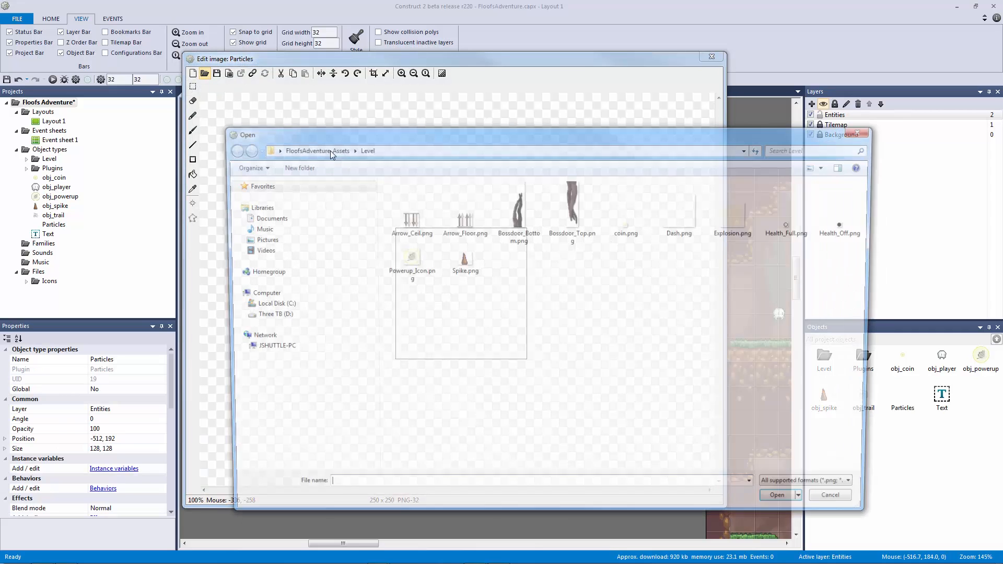
{"action": "left_click", "coordinate": [204, 73]}
{"action": "double_click", "coordinate": [737, 227]}
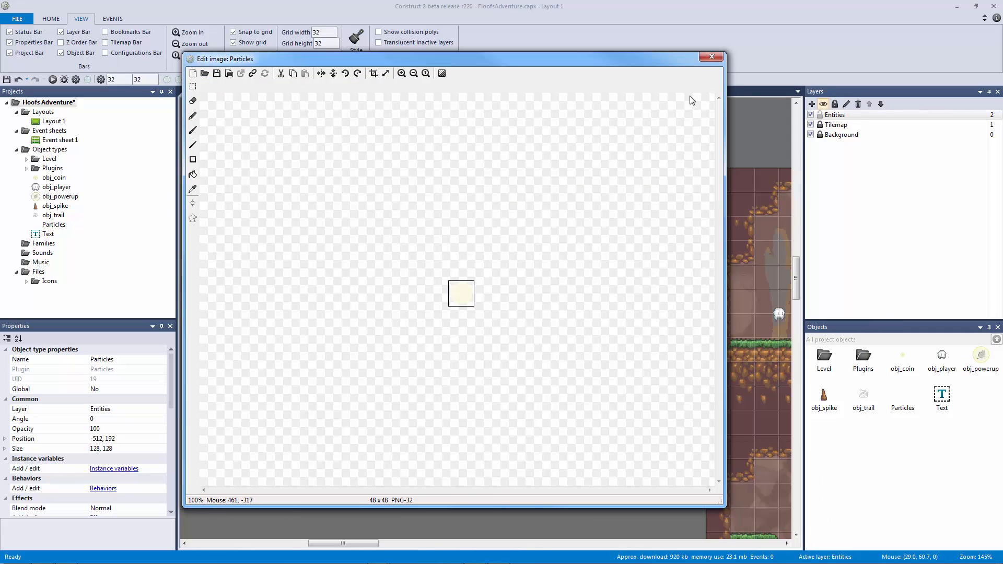
{"action": "left_click", "coordinate": [708, 60]}
Move the particles object to -672, 32, beside obj_trail, and rename it as obj_explosion
{"action": "left_click_drag", "start_coordinate": [349, 318], "coordinate": [229, 196]}
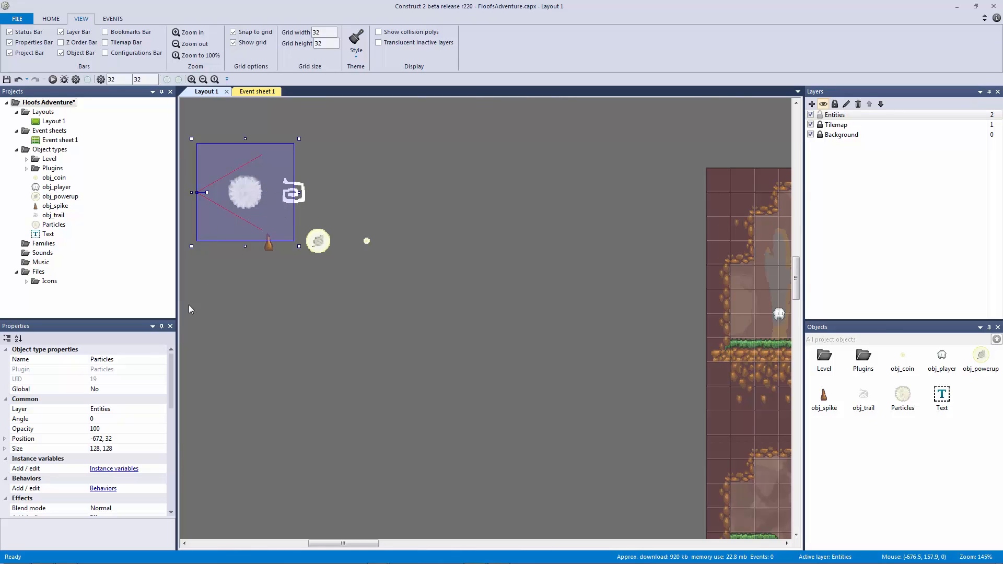
{"action": "left_click", "coordinate": [147, 361]}
{"action": "type", "text": "obj"}
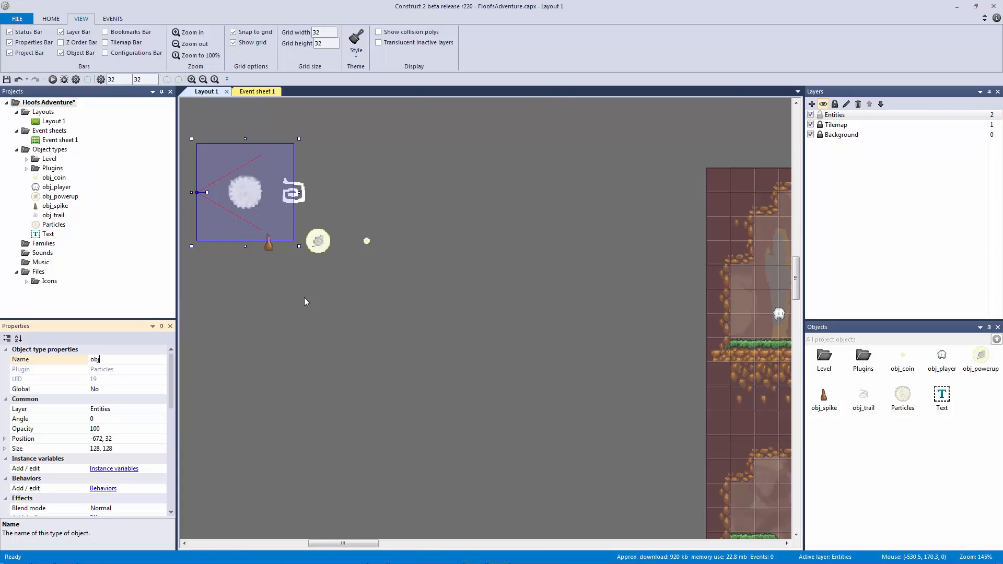
{"action": "type", "text": "_explosion"}
{"action": "key", "text": "Return"}
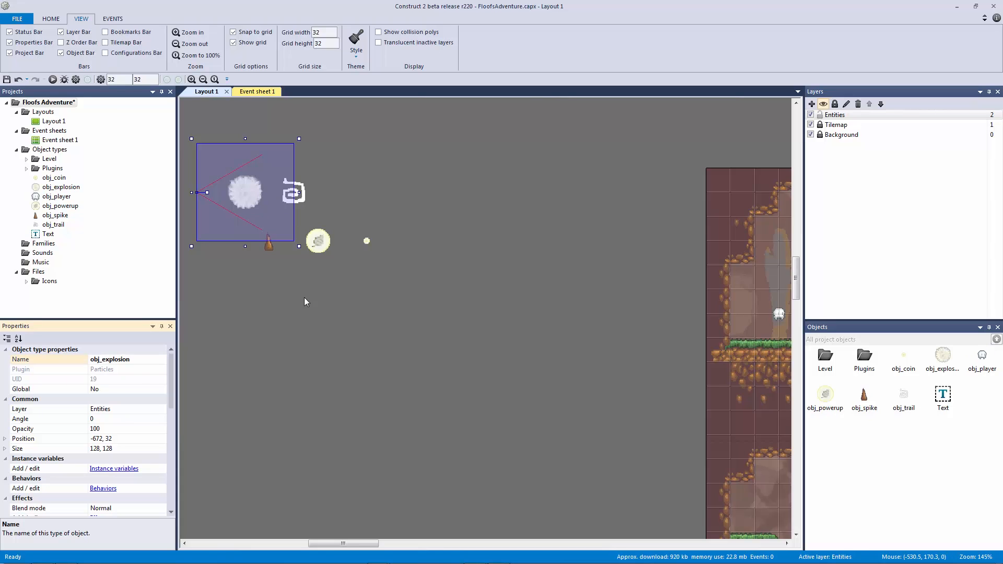
Insert a Sprite object outside the layout and load Health_Full.png as its image
{"action": "double_click", "coordinate": [361, 322]}
{"action": "double_click", "coordinate": [429, 263]}
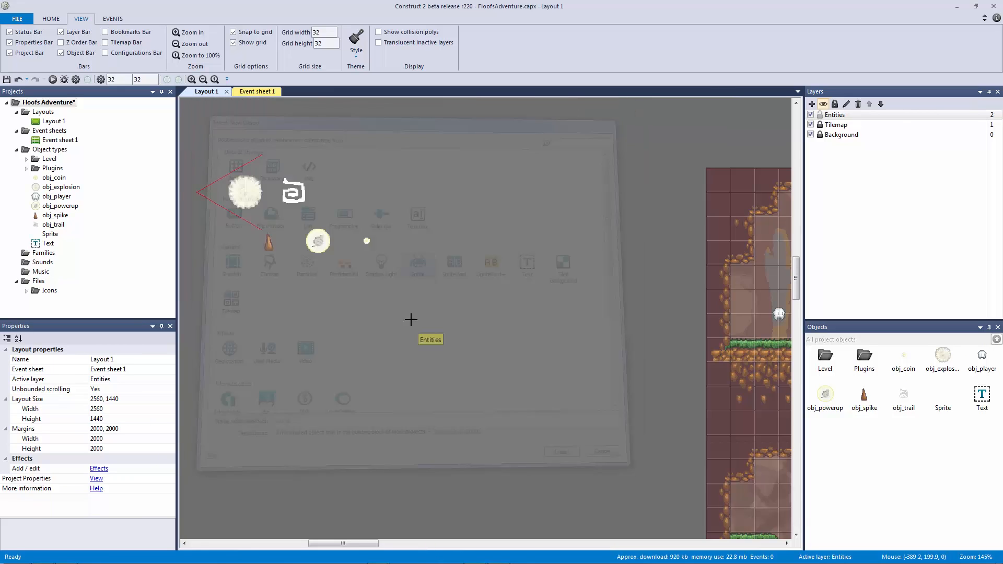
{"action": "left_click", "coordinate": [402, 320]}
{"action": "left_click", "coordinate": [204, 74]}
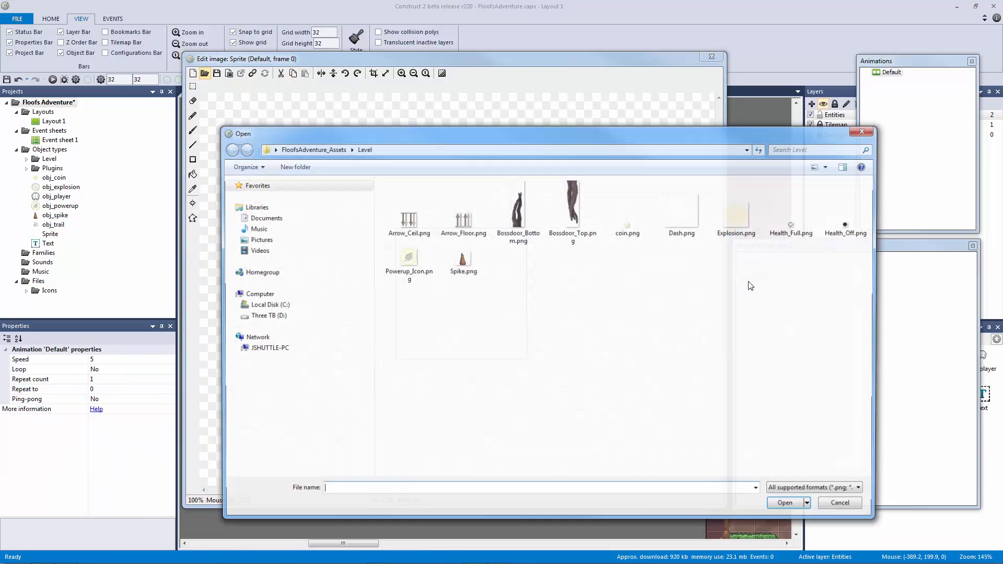
{"action": "double_click", "coordinate": [794, 220]}
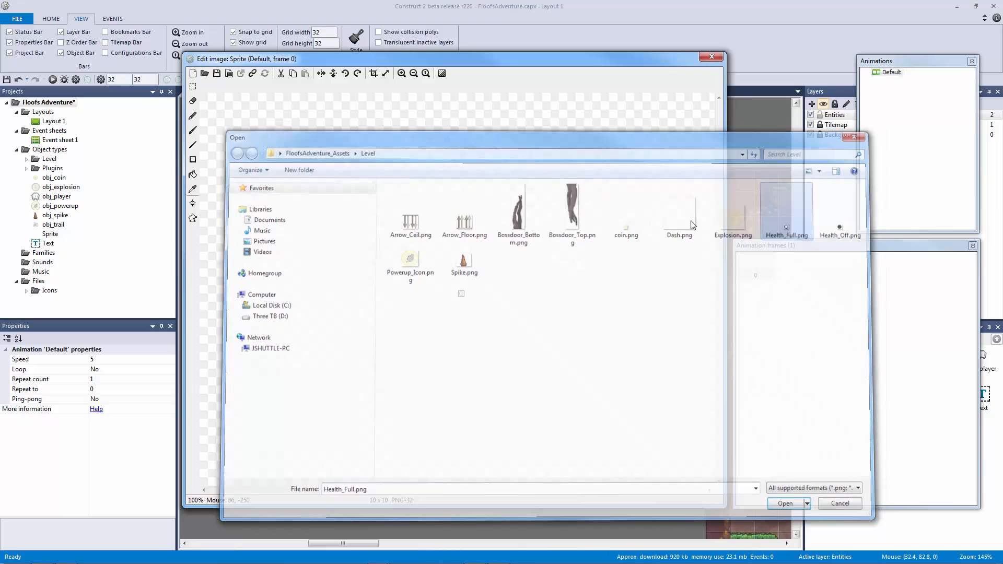
{"action": "left_click", "coordinate": [711, 56]}
Rename the health sprite as obj_health_pickup and place it in line with obj_trail, above the power-up and coin
{"action": "left_click", "coordinate": [131, 362]}
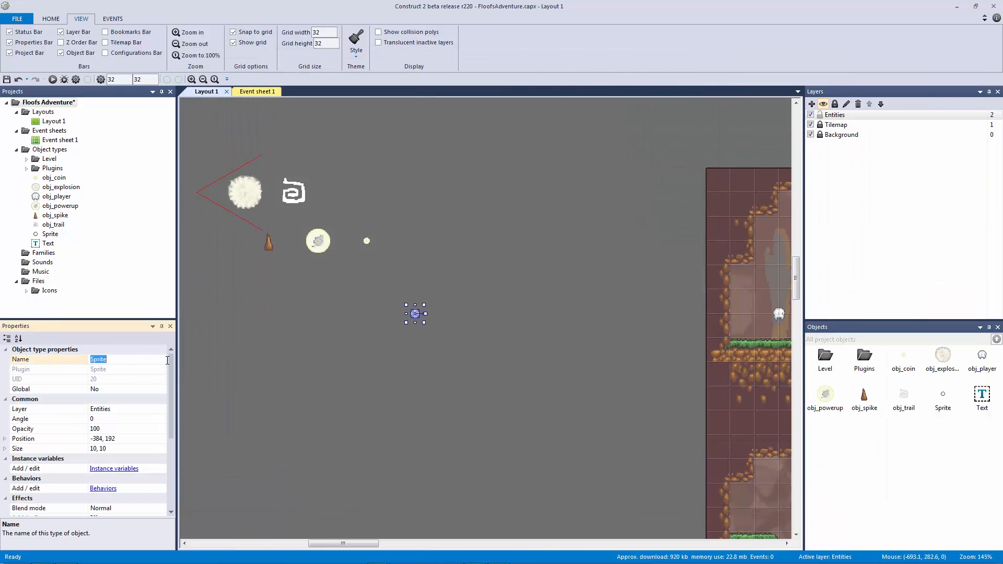
{"action": "type", "text": "obj_health_pickup"}
{"action": "key", "text": "Return"}
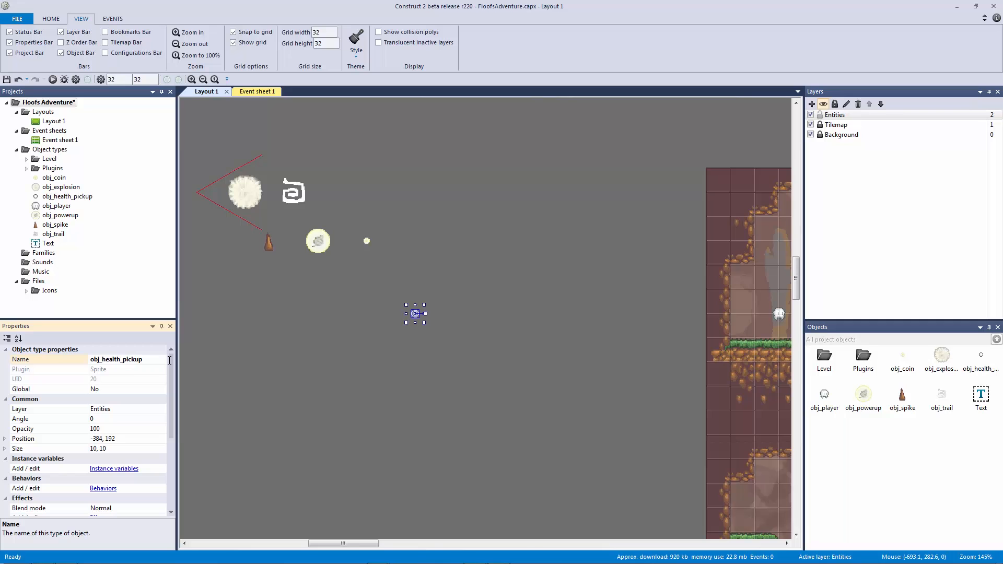
{"action": "left_click", "coordinate": [326, 384]}
{"action": "left_click_drag", "start_coordinate": [413, 313], "coordinate": [344, 192]}
{"action": "left_click", "coordinate": [387, 306]}
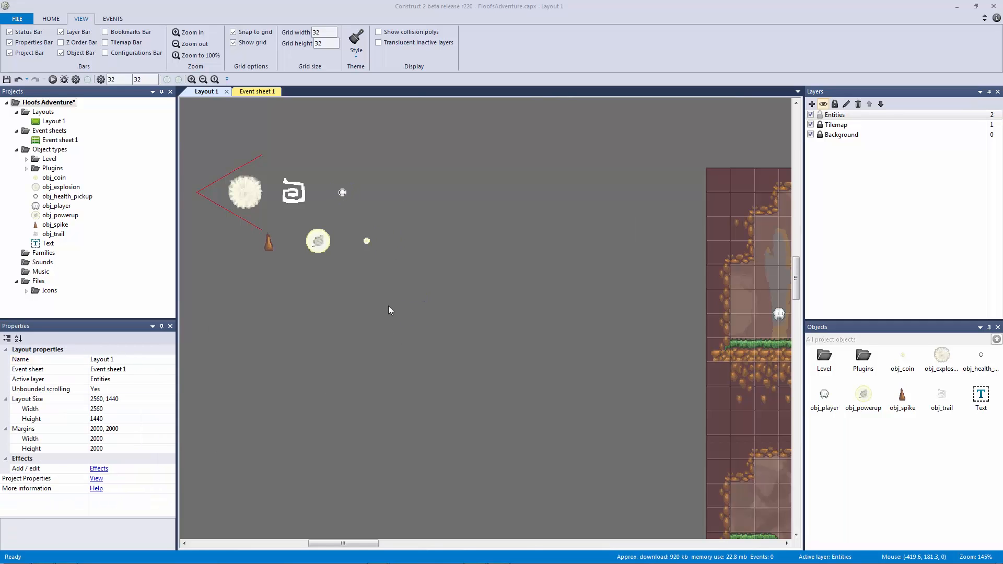
Insert a Sprite object outside the layout and load Arrow_Floor.png as its image
{"action": "double_click", "coordinate": [388, 305]}
{"action": "double_click", "coordinate": [385, 267]}
{"action": "left_click", "coordinate": [358, 340]}
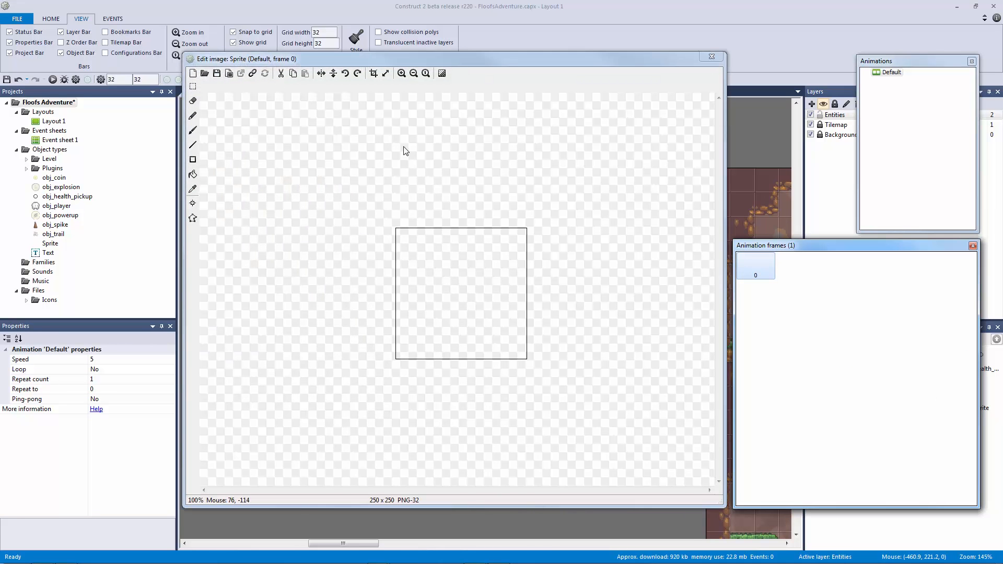
{"action": "left_click", "coordinate": [204, 73]}
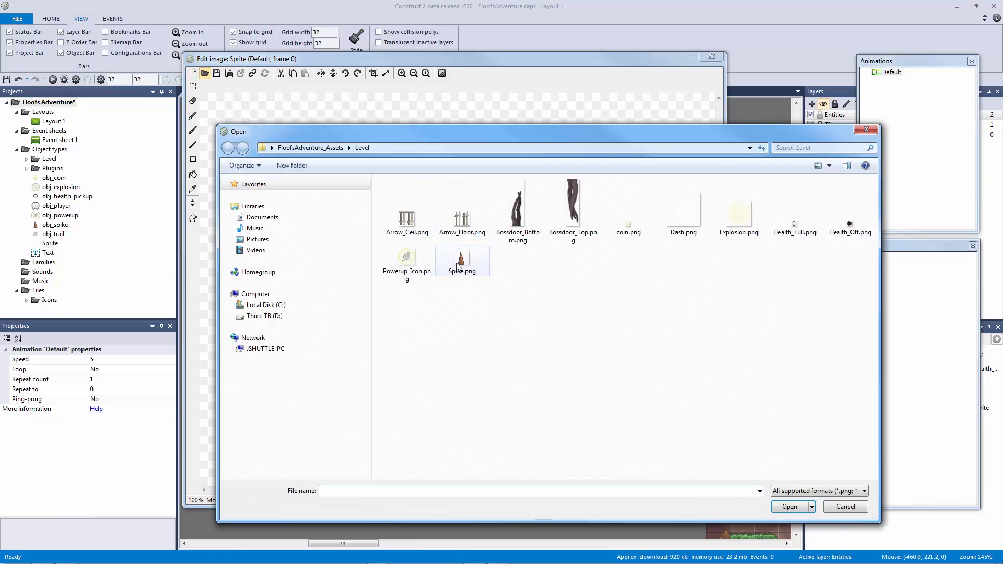
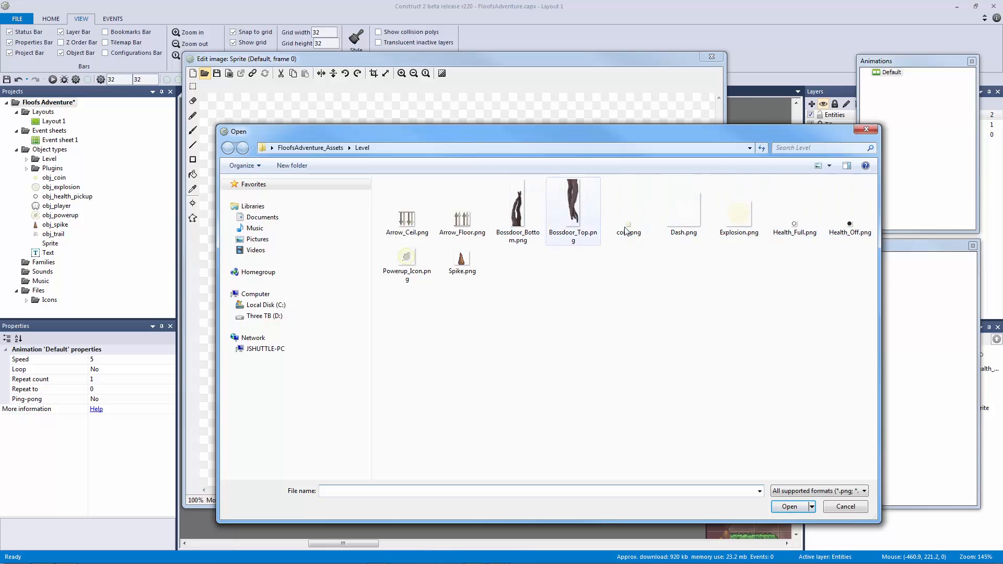
{"action": "double_click", "coordinate": [461, 218]}
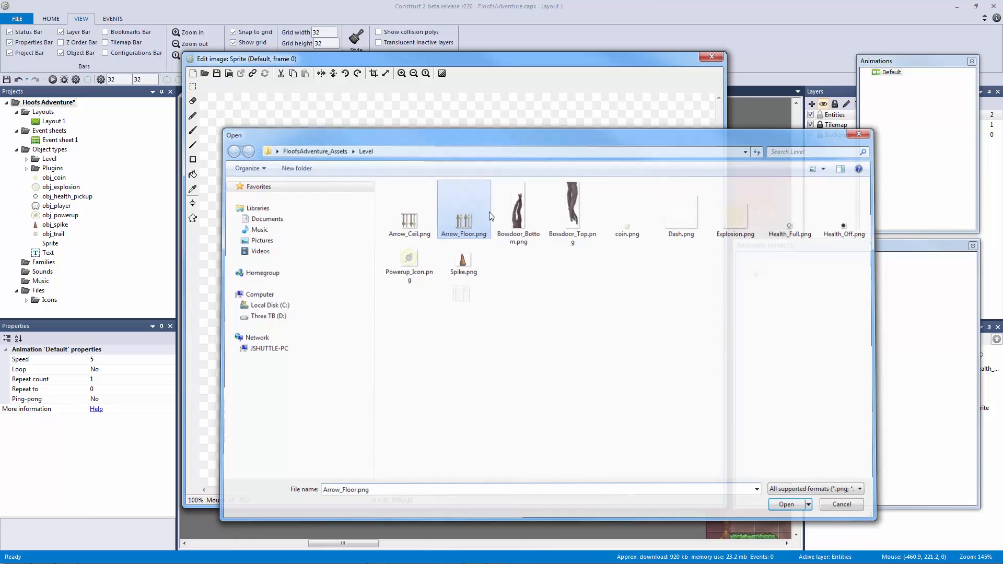
{"action": "left_click", "coordinate": [709, 59]}
Move the floor arrow sprite to -576, 160, below the spike, and rename it as obj_arrow_floor
{"action": "left_click_drag", "start_coordinate": [358, 339], "coordinate": [258, 300]}
{"action": "left_click", "coordinate": [144, 359]}
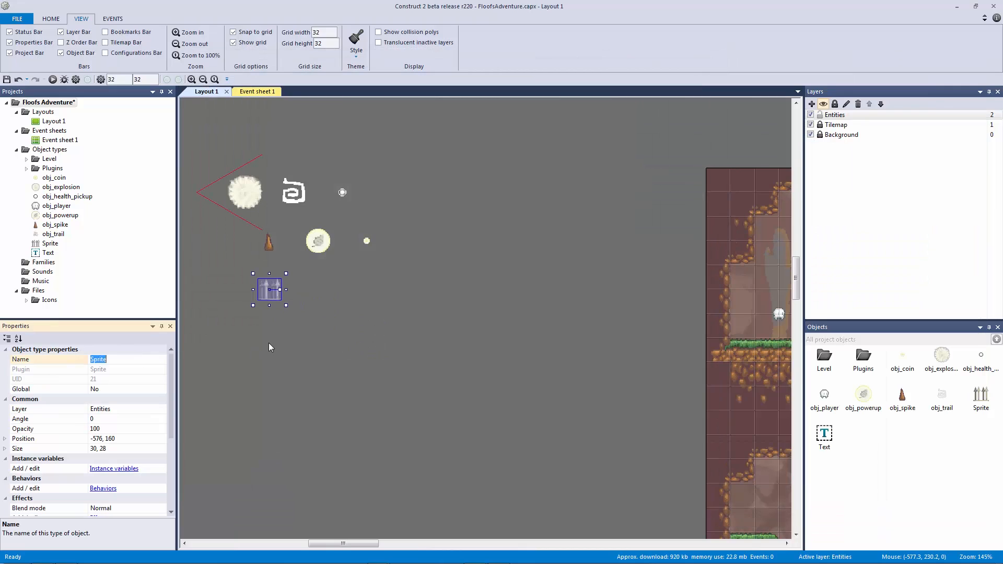
{"action": "type", "text": "obj_arrow_floor"}
{"action": "key", "text": "Return"}
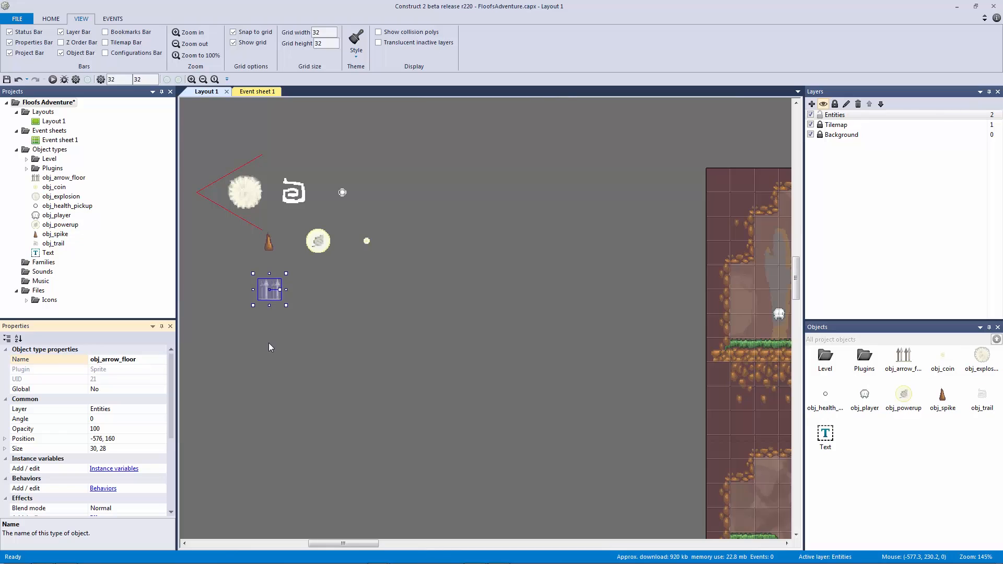
Shift obj_arrow_floor sideways to -608, 160 to leave room beside it
{"action": "left_click", "coordinate": [269, 346]}
{"action": "left_click_drag", "start_coordinate": [275, 294], "coordinate": [250, 294]}
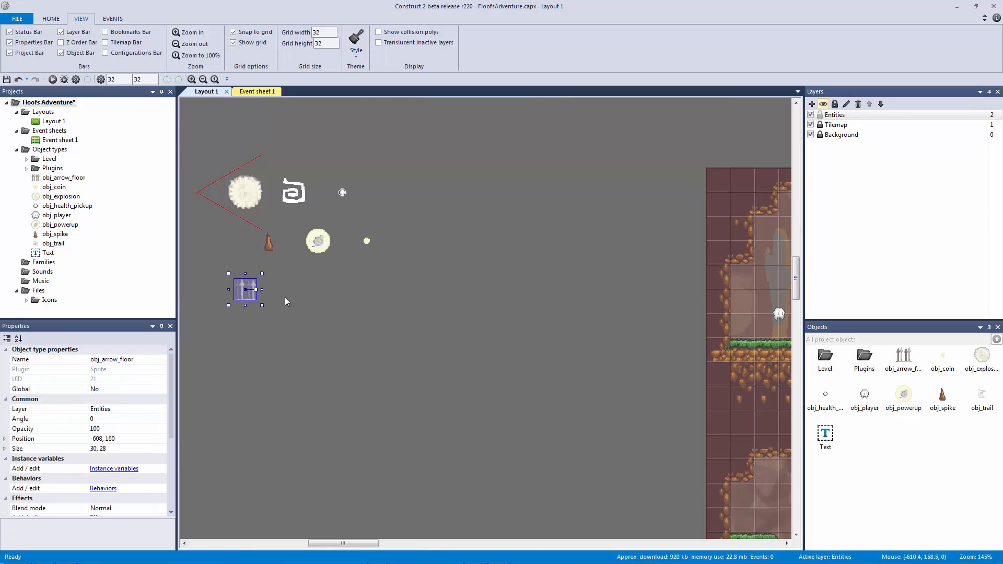
{"action": "left_click", "coordinate": [324, 302]}
{"action": "left_click", "coordinate": [241, 297]}
{"action": "left_click", "coordinate": [359, 322]}
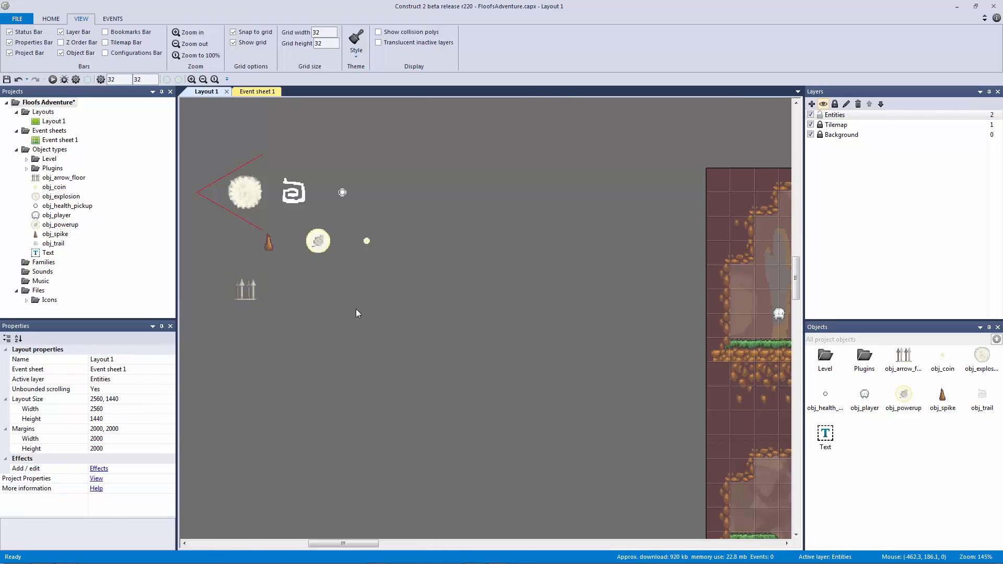
{"action": "left_click", "coordinate": [254, 292]}
{"action": "left_click", "coordinate": [292, 303]}
Insert a Sprite object beside obj_arrow_floor and load Arrow_Ceil.png as its image
{"action": "double_click", "coordinate": [297, 303]}
{"action": "left_click", "coordinate": [413, 268]}
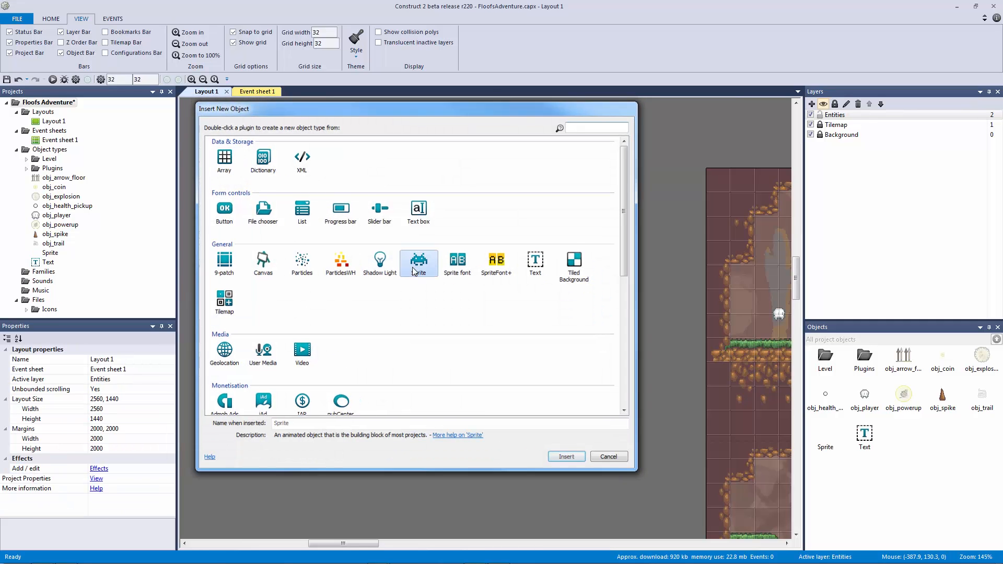
{"action": "double_click", "coordinate": [413, 270]}
{"action": "left_click", "coordinate": [286, 303]}
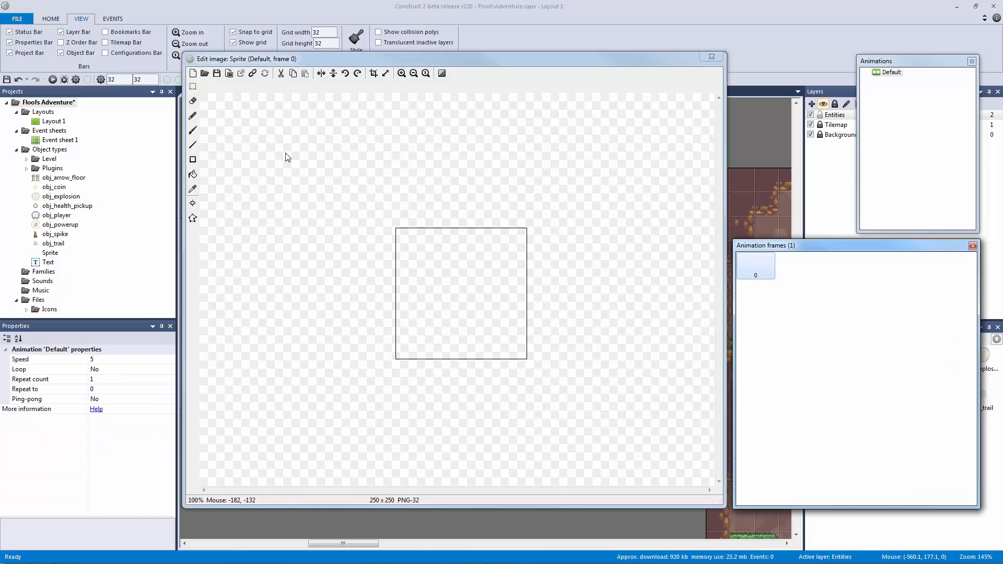
{"action": "left_click", "coordinate": [204, 73]}
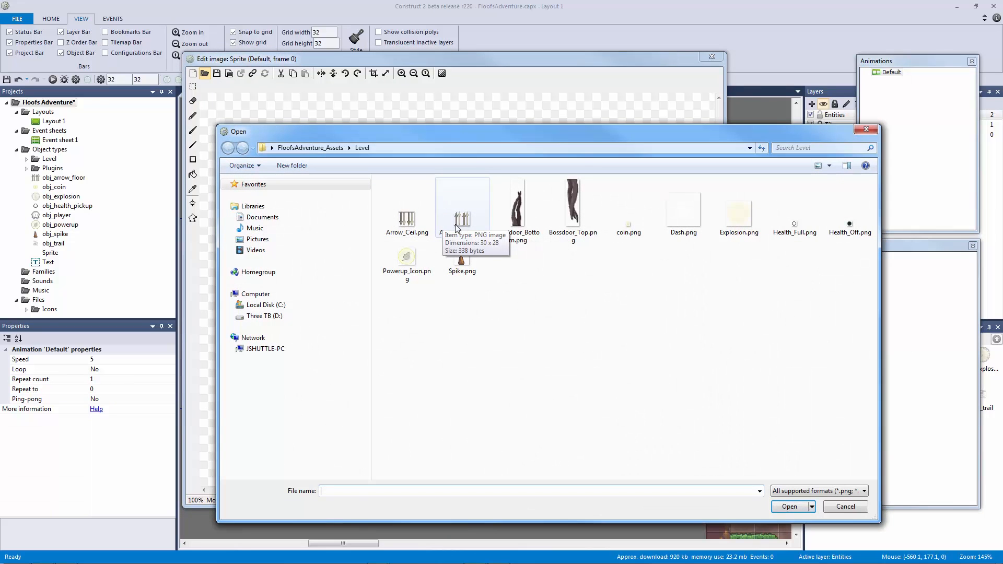
{"action": "double_click", "coordinate": [427, 219]}
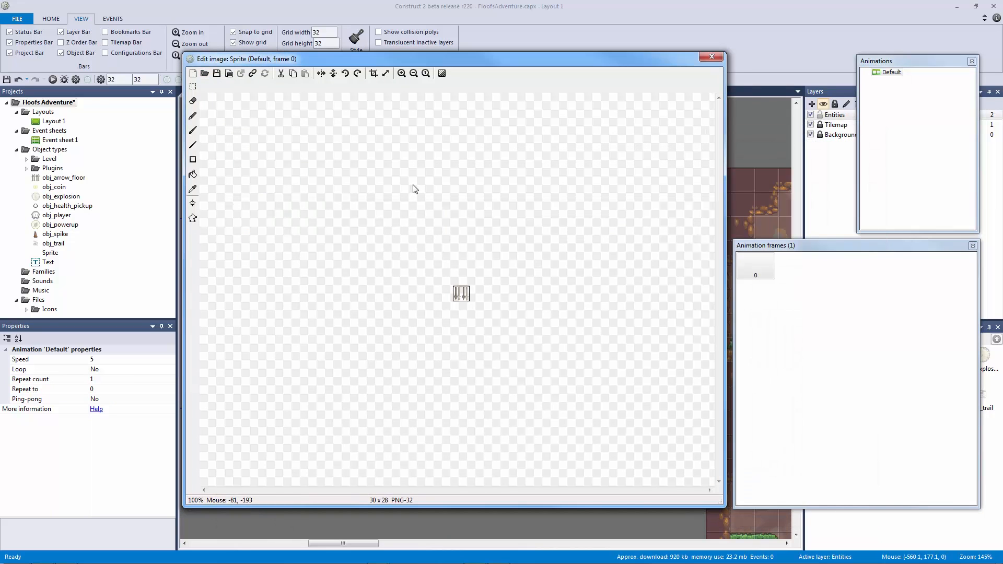
{"action": "left_click", "coordinate": [712, 57]}
Move the ceiling arrow sprite to -576, 160, directly beside obj_arrow_floor
{"action": "left_click_drag", "start_coordinate": [271, 313], "coordinate": [270, 289]}
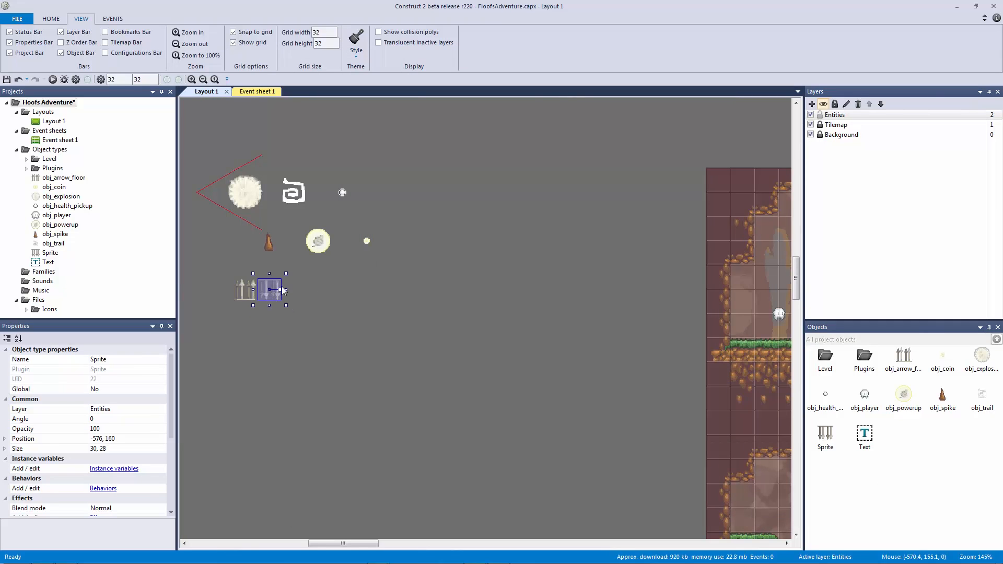
{"action": "left_click", "coordinate": [363, 303]}
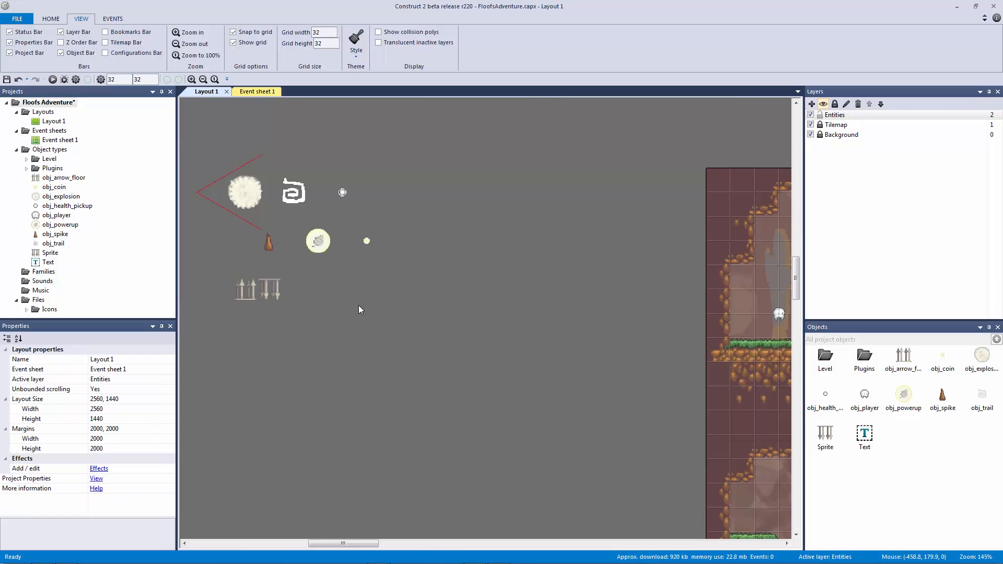
{"action": "double_click", "coordinate": [355, 317]}
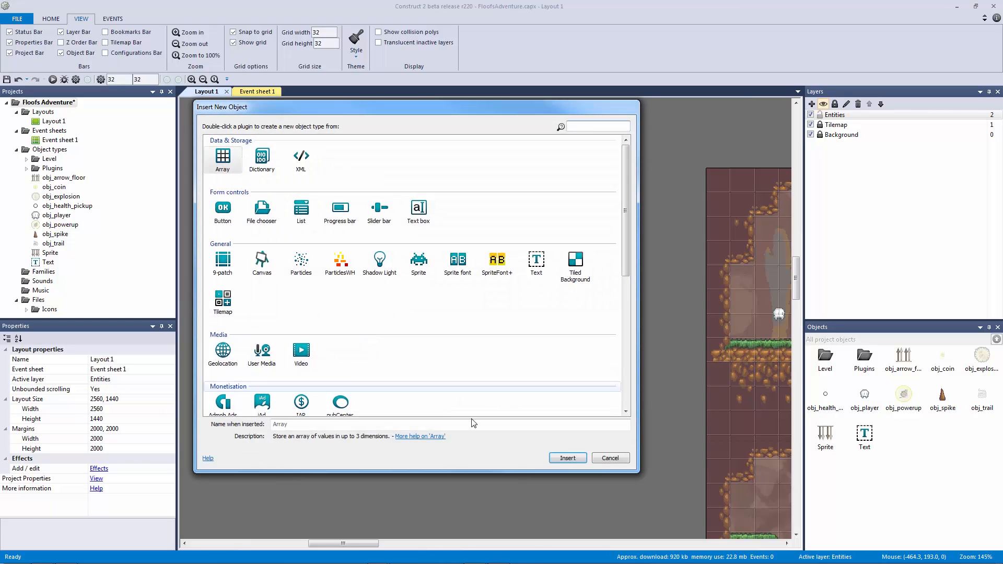
{"action": "key", "text": "Escape"}
Rename the ceiling arrow sprite as obj_arrow_ceil
{"action": "left_click", "coordinate": [269, 289]}
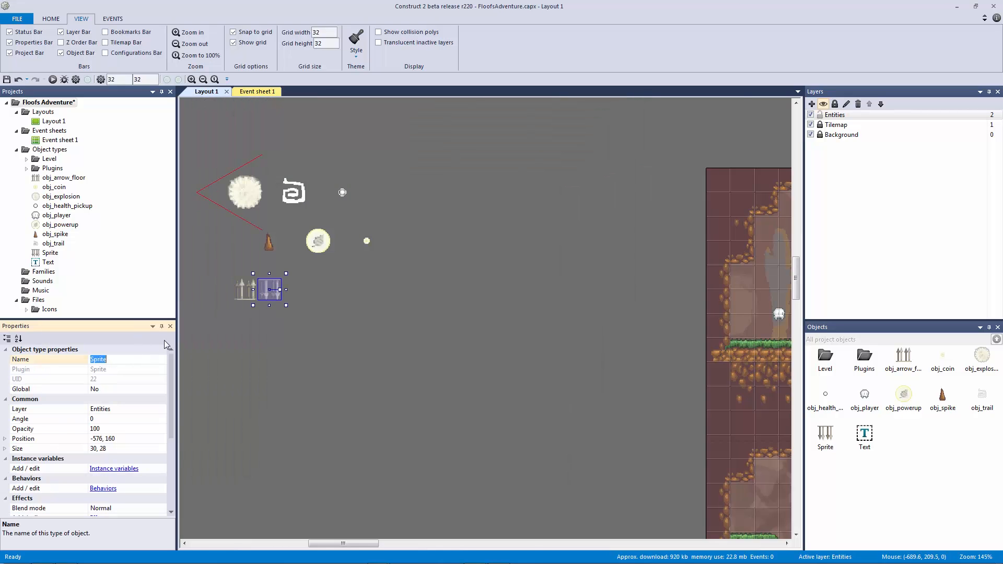
{"action": "type", "text": "obj_ceil_"}
{"action": "key", "text": "BackSpace"}
{"action": "key", "text": "BackSpace"}
{"action": "key", "text": "BackSpace"}
{"action": "key", "text": "BackSpace"}
{"action": "key", "text": "BackSpace"}
{"action": "type", "text": "arrow_ceil"}
{"action": "key", "text": "Return"}
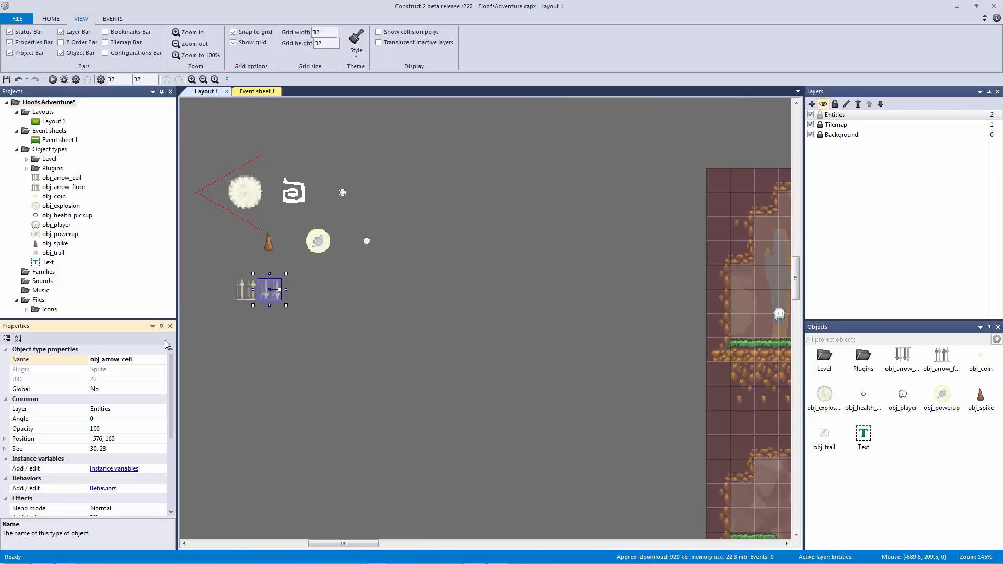
Insert another Sprite object outside the layout, beside the two arrow sprites
{"action": "double_click", "coordinate": [320, 331]}
{"action": "left_click", "coordinate": [368, 281]}
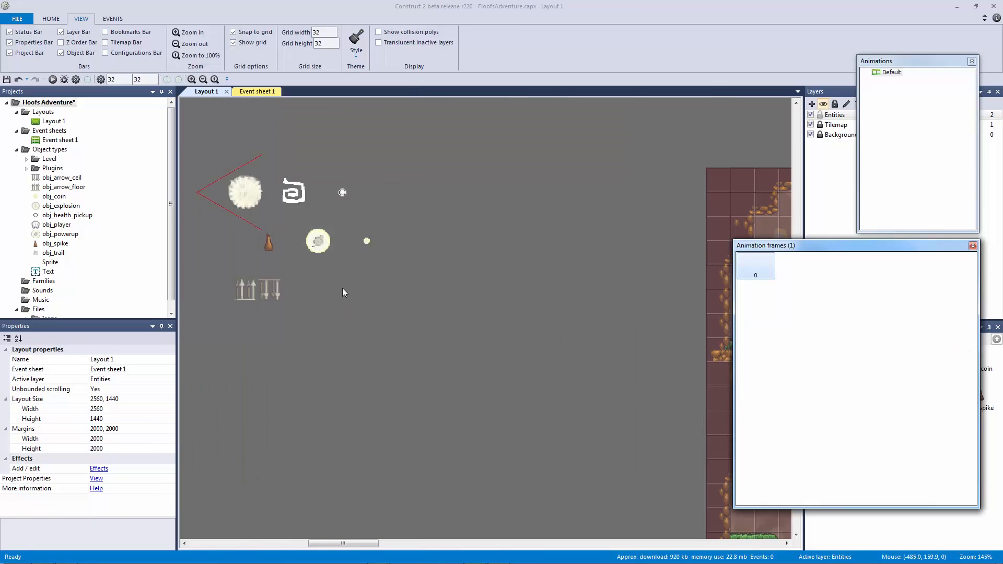
{"action": "left_click", "coordinate": [203, 73]}
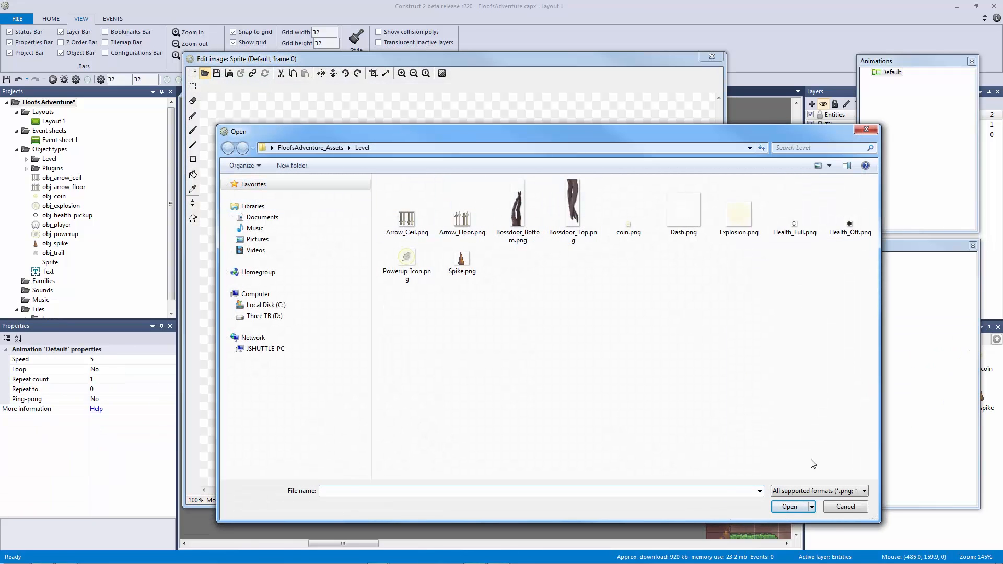
{"action": "left_click", "coordinate": [842, 506]}
Import Bossdoor_Bottom.png and Bossdoor_Top.png as frames of the new sprite and delete the blank first frame
{"action": "right_click", "coordinate": [828, 307]}
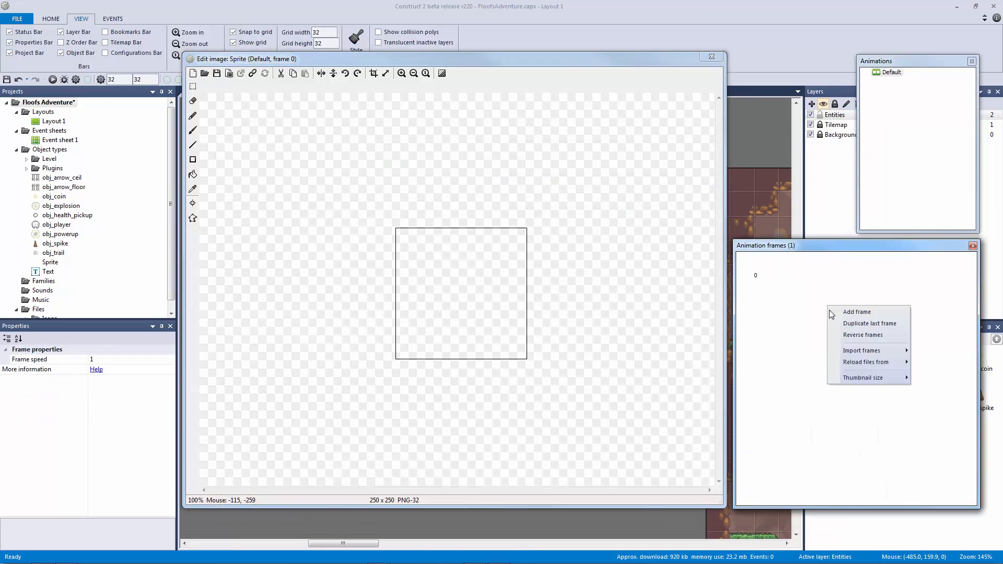
{"action": "mouse_move", "coordinate": [845, 350]}
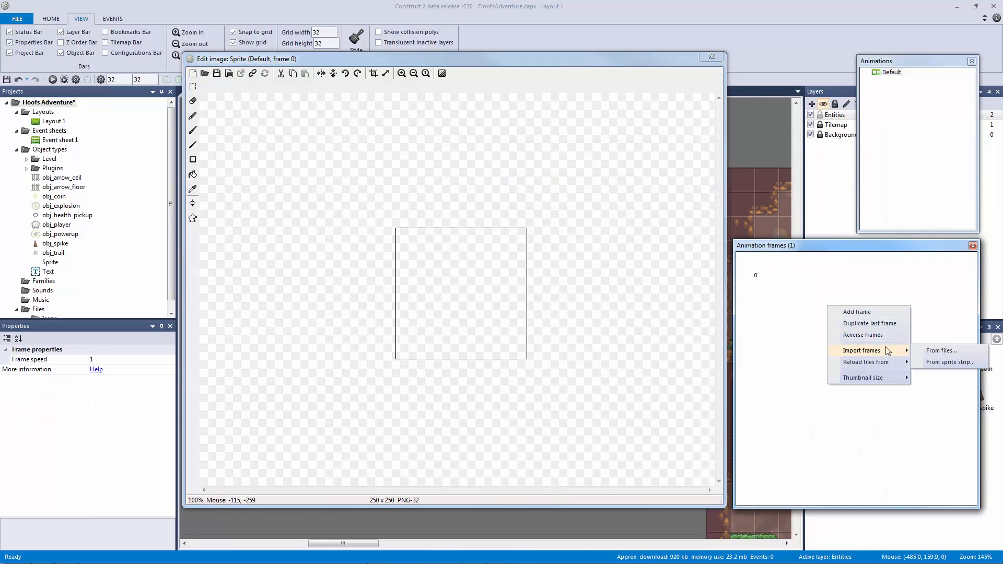
{"action": "left_click", "coordinate": [941, 350]}
{"action": "left_click", "coordinate": [638, 251]}
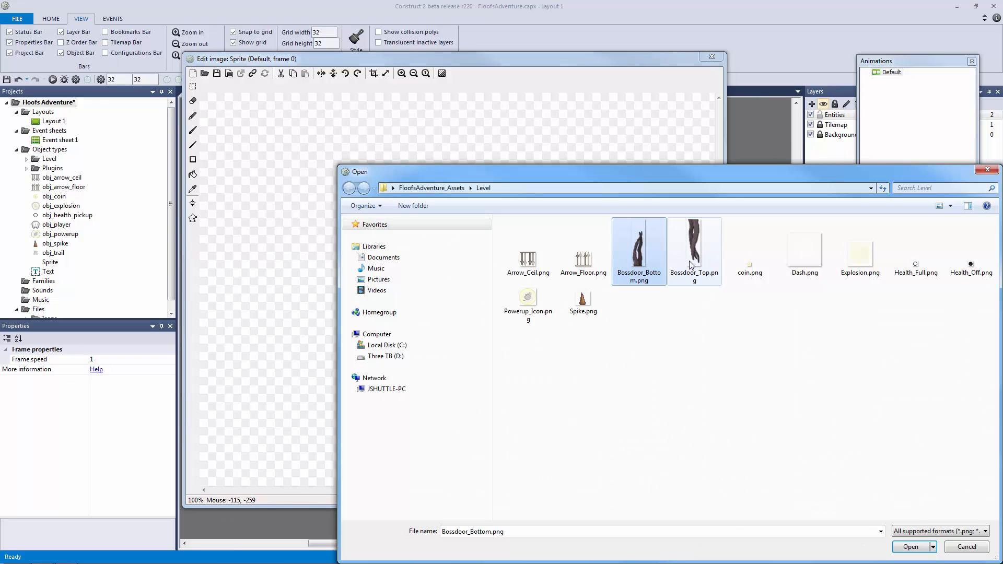
{"action": "left_click", "coordinate": [690, 256], "text": "ctrl"}
{"action": "left_click", "coordinate": [910, 546]}
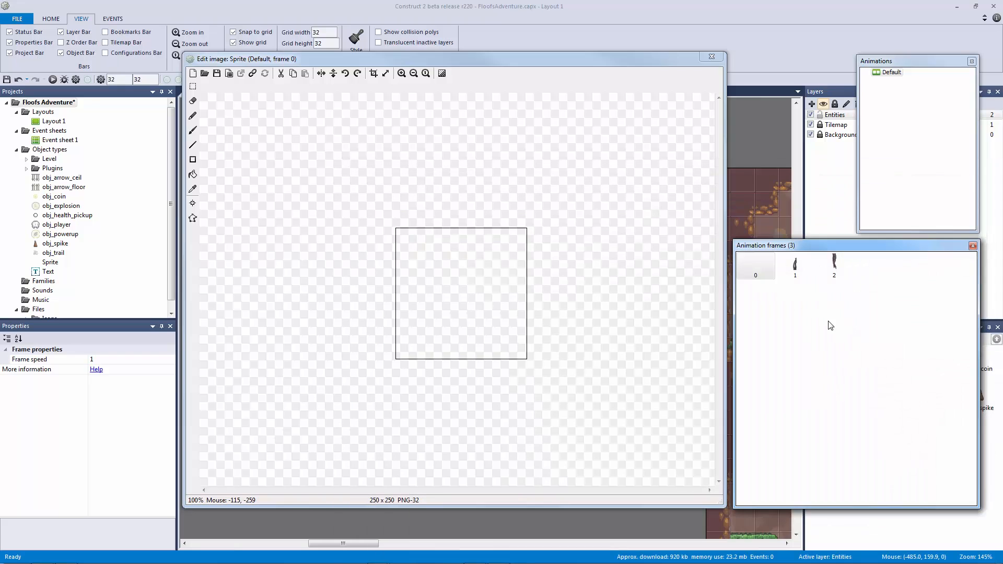
{"action": "key", "text": "Delete"}
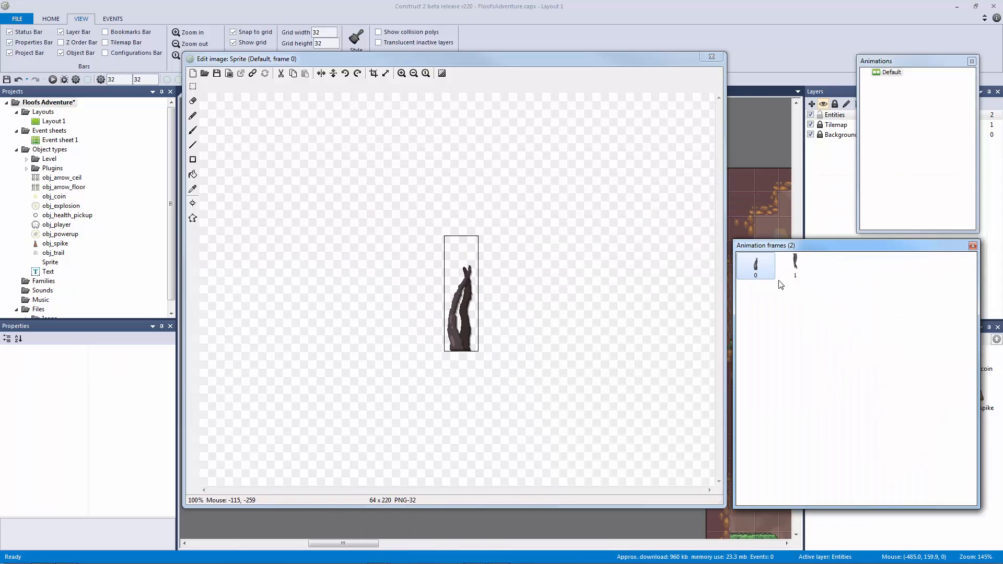
{"action": "left_click", "coordinate": [385, 74]}
{"action": "key", "text": "Tab"}
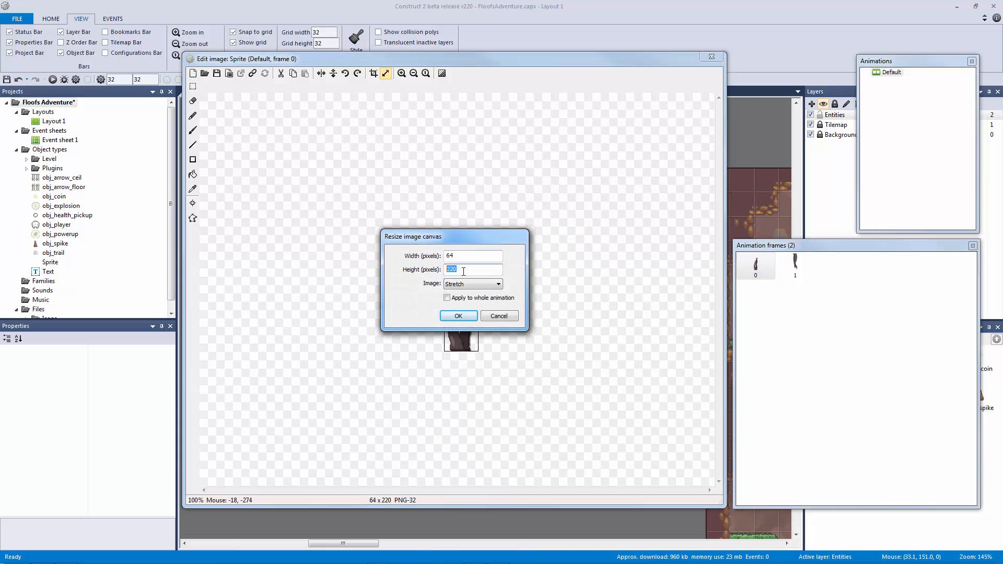
{"action": "left_click", "coordinate": [496, 317]}
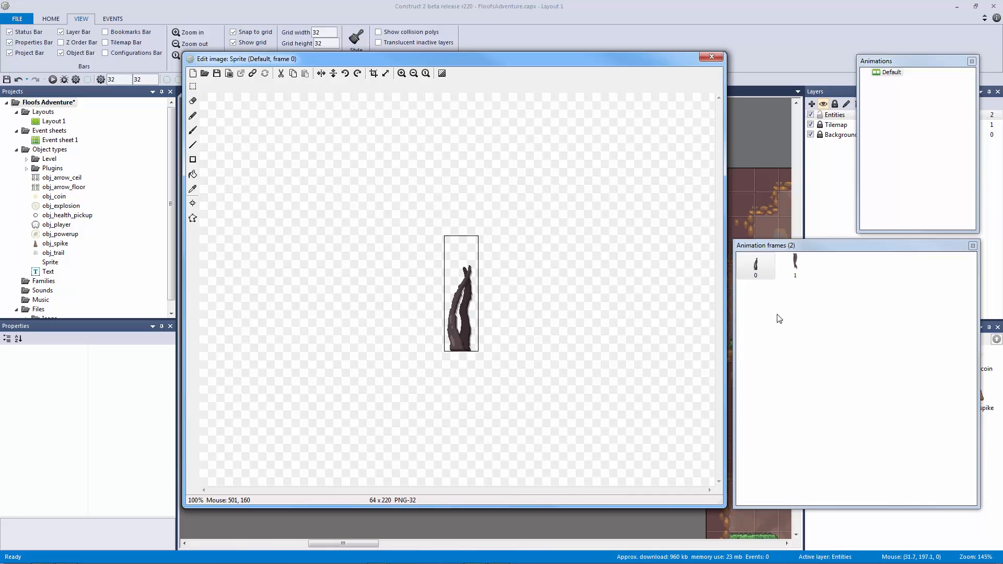
Add a blank third frame to the boss door animation and set its canvas height to 440 pixels
{"action": "right_click", "coordinate": [798, 317]}
{"action": "left_click", "coordinate": [813, 326]}
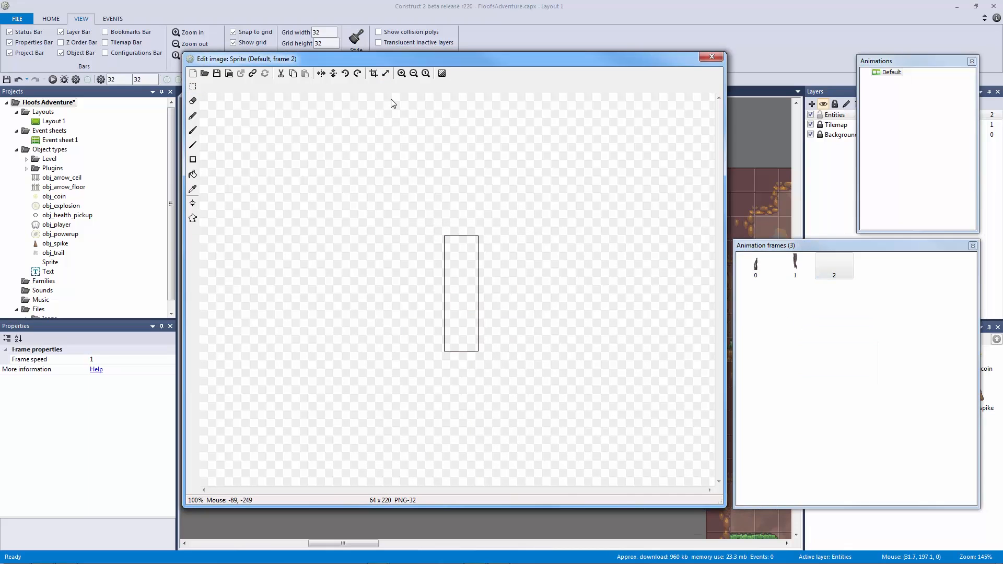
{"action": "left_click", "coordinate": [386, 74]}
{"action": "key", "text": "Tab"}
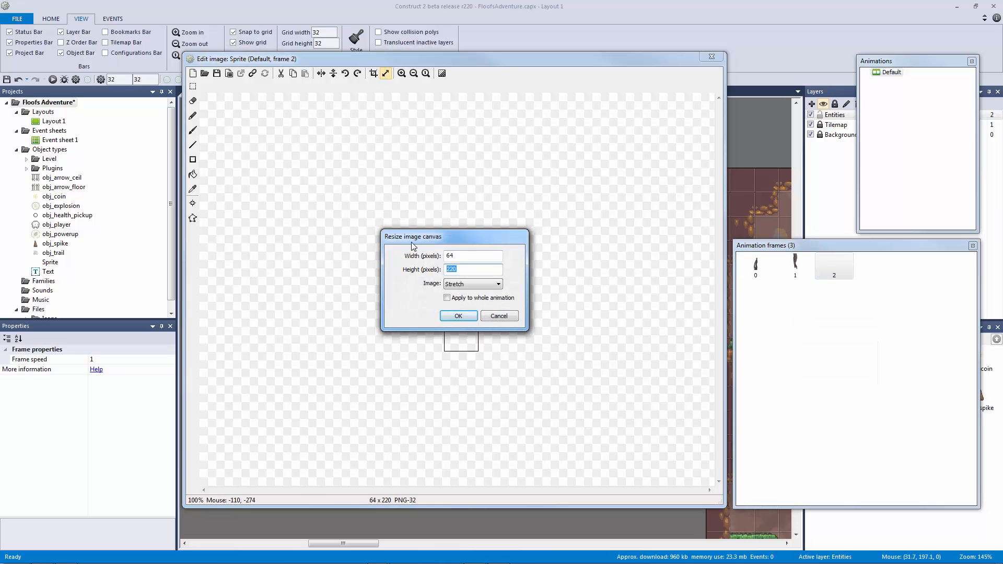
{"action": "key", "text": "Return"}
Copy the lower door image from frame 0 into frame 2 and place it at the canvas's lower end
{"action": "left_click", "coordinate": [755, 265]}
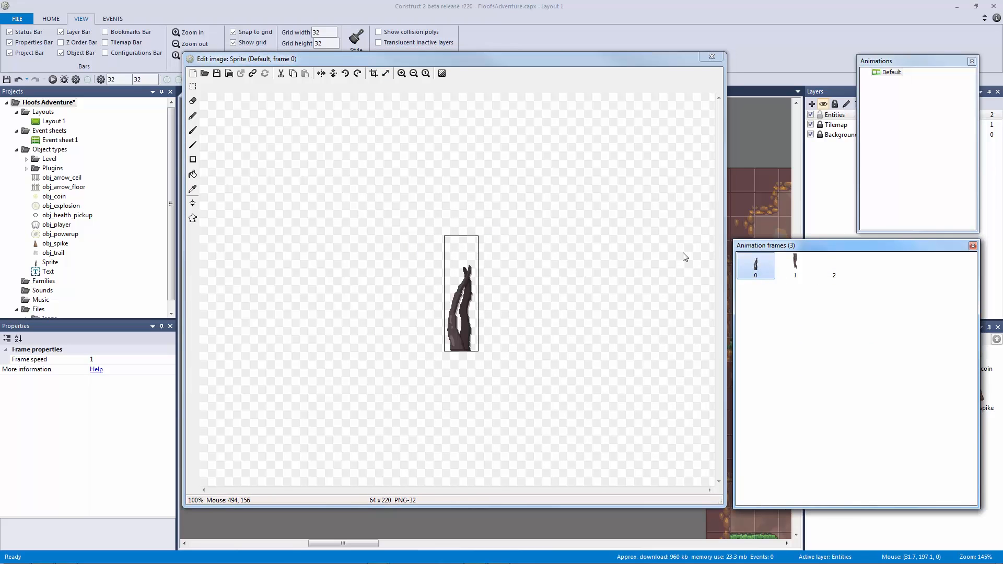
{"action": "left_click", "coordinate": [192, 87]}
{"action": "left_click_drag", "start_coordinate": [362, 234], "coordinate": [570, 409]}
{"action": "key", "text": "ctrl+c"}
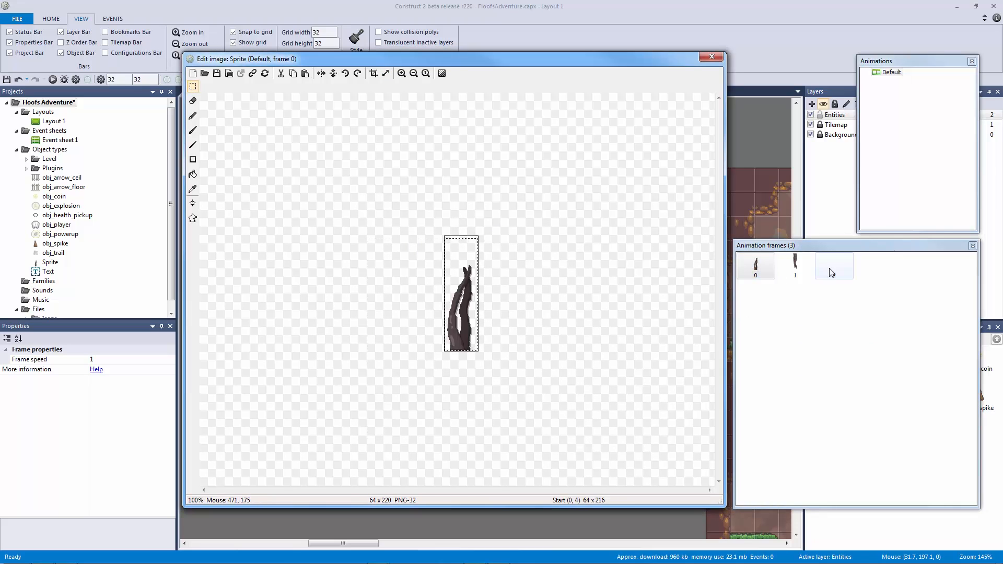
{"action": "left_click", "coordinate": [830, 270]}
{"action": "left_click", "coordinate": [473, 311]}
{"action": "key", "text": "ctrl+v"}
{"action": "left_click_drag", "start_coordinate": [464, 272], "coordinate": [465, 389]}
{"action": "left_click_drag", "start_coordinate": [464, 387], "coordinate": [464, 387]}
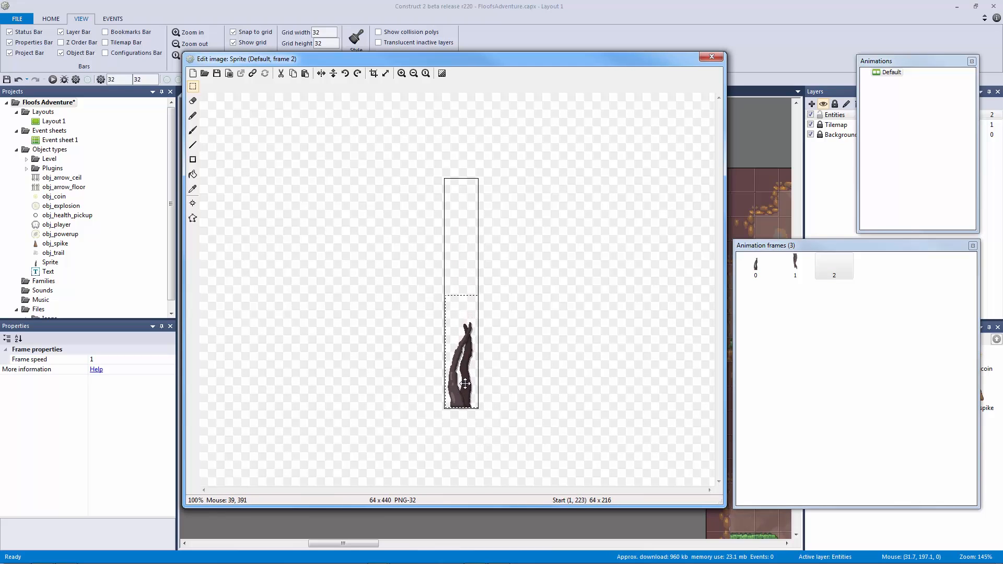
{"action": "left_click", "coordinate": [531, 394]}
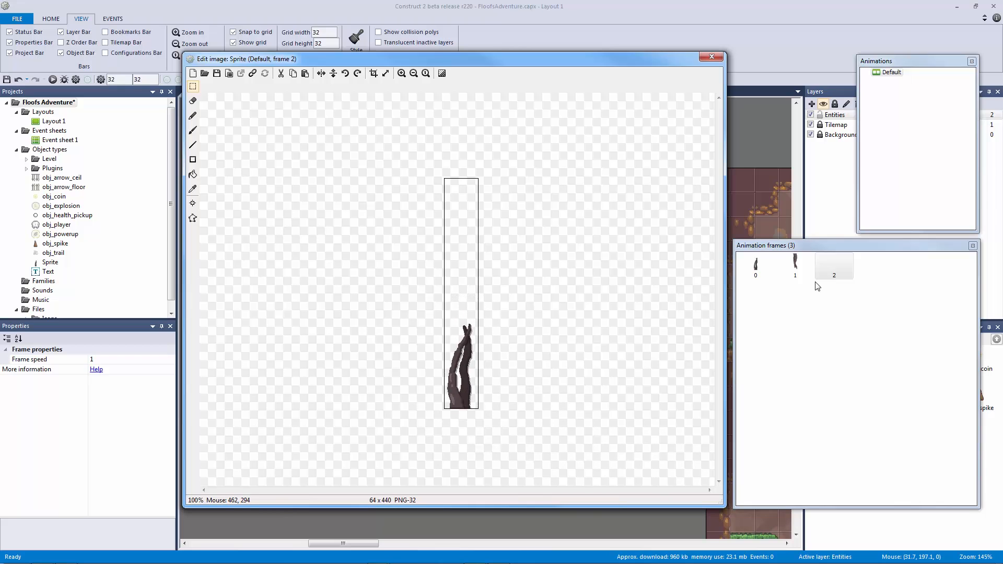
Copy the upper door image from frame 1 into frame 2 and position it overlapping the lower roots as one continuous door
{"action": "left_click", "coordinate": [795, 263]}
{"action": "left_click", "coordinate": [819, 279]}
{"action": "key", "text": "ctrl+v"}
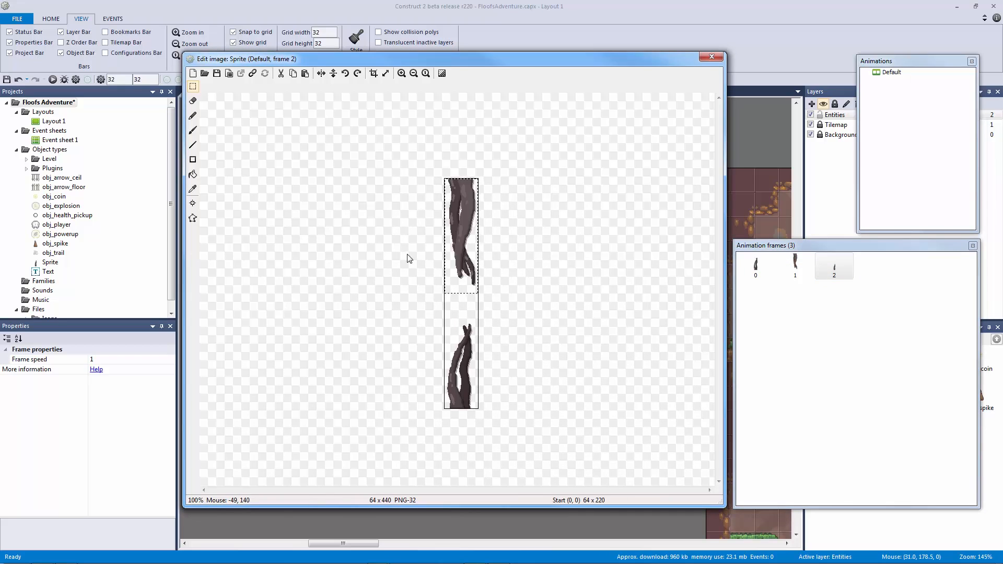
{"action": "left_click_drag", "start_coordinate": [475, 265], "coordinate": [458, 341]}
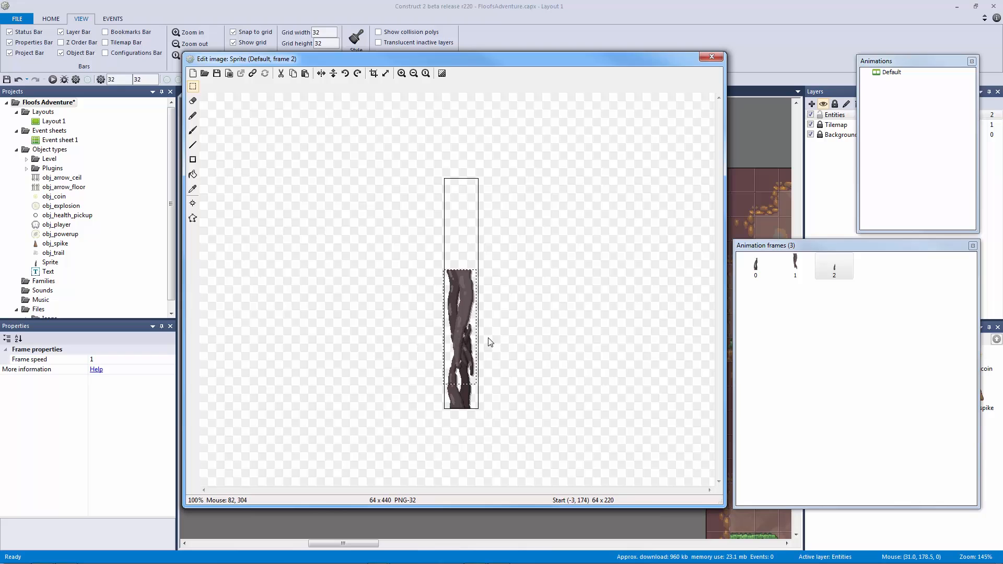
{"action": "key", "text": "Left"}
{"action": "key", "text": "Down"}
{"action": "key", "text": "Down"}
{"action": "key", "text": "Down"}
{"action": "key", "text": "Down"}
{"action": "key", "text": "Down"}
{"action": "key", "text": "Down"}
{"action": "key", "text": "Down"}
{"action": "key", "text": "Down"}
{"action": "key", "text": "Down"}
{"action": "key", "text": "Down"}
{"action": "key", "text": "Left"}
{"action": "key", "text": "Down"}
{"action": "key", "text": "Down"}
{"action": "key", "text": "Down"}
{"action": "key", "text": "Down"}
{"action": "key", "text": "Down"}
{"action": "key", "text": "Down"}
{"action": "key", "text": "Down"}
{"action": "key", "text": "Down"}
{"action": "key", "text": "Down"}
{"action": "key", "text": "Down"}
{"action": "key", "text": "Down"}
{"action": "key", "text": "Down"}
{"action": "key", "text": "Down"}
{"action": "key", "text": "Down"}
{"action": "key", "text": "Down"}
{"action": "key", "text": "Down"}
{"action": "key", "text": "Down"}
{"action": "key", "text": "Down"}
{"action": "key", "text": "Down"}
{"action": "key", "text": "Down"}
{"action": "key", "text": "Up"}
{"action": "key", "text": "Up"}
{"action": "key", "text": "Up"}
{"action": "key", "text": "Up"}
{"action": "key", "text": "Up"}
{"action": "key", "text": "Up"}
{"action": "key", "text": "Up"}
{"action": "key", "text": "Up"}
{"action": "key", "text": "Up"}
{"action": "key", "text": "Up"}
{"action": "key", "text": "Up"}
{"action": "key", "text": "Up"}
{"action": "key", "text": "Up"}
{"action": "key", "text": "Up"}
{"action": "key", "text": "Up"}
{"action": "key", "text": "Up"}
{"action": "key", "text": "Up"}
{"action": "key", "text": "Up"}
{"action": "key", "text": "Up"}
{"action": "key", "text": "Up"}
{"action": "key", "text": "Right"}
{"action": "key", "text": "Right"}
{"action": "key", "text": "Up"}
{"action": "key", "text": "Up"}
{"action": "key", "text": "Up"}
{"action": "key", "text": "Up"}
{"action": "key", "text": "Up"}
{"action": "key", "text": "Up"}
{"action": "key", "text": "Up"}
{"action": "key", "text": "Up"}
{"action": "key", "text": "Up"}
{"action": "key", "text": "Up"}
{"action": "key", "text": "Down"}
{"action": "key", "text": "Down"}
{"action": "key", "text": "Down"}
{"action": "key", "text": "Down"}
{"action": "key", "text": "Down"}
{"action": "key", "text": "Right"}
{"action": "key", "text": "Down"}
{"action": "key", "text": "Down"}
{"action": "key", "text": "Down"}
{"action": "key", "text": "Down"}
{"action": "key", "text": "Down"}
{"action": "key", "text": "Down"}
{"action": "key", "text": "Down"}
{"action": "key", "text": "Down"}
{"action": "key", "text": "Down"}
{"action": "key", "text": "Down"}
{"action": "key", "text": "Left"}
{"action": "key", "text": "Right"}
{"action": "left_click", "coordinate": [519, 334]}
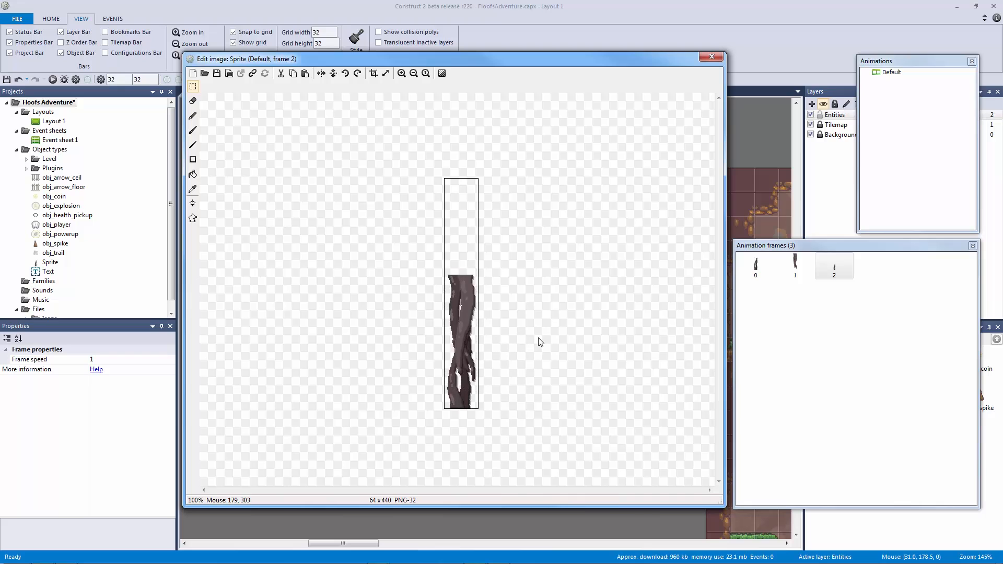
Delete the two separate door-half frames, crop the combined door image to its content and close the image editor
{"action": "left_click", "coordinate": [757, 270]}
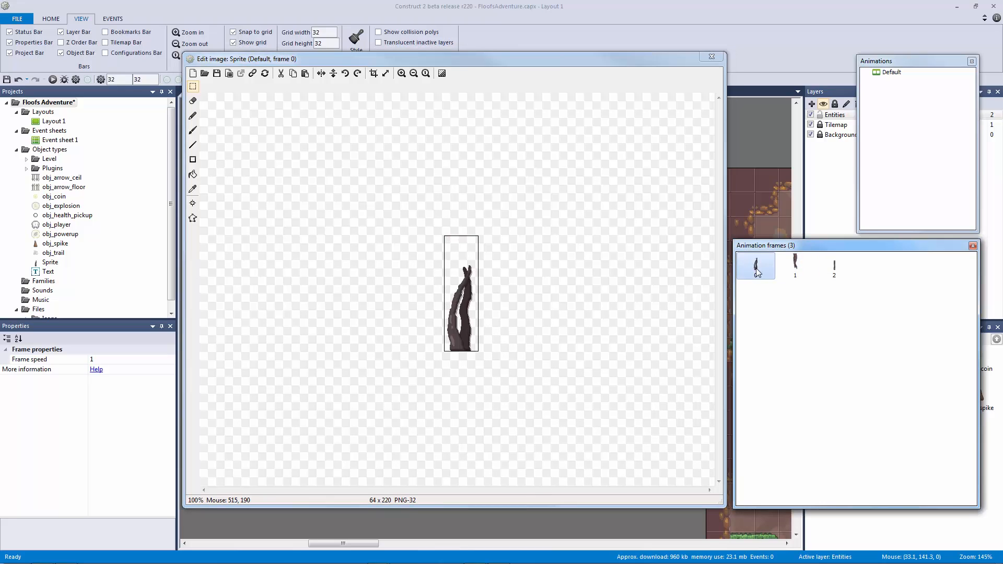
{"action": "key", "text": "Delete"}
{"action": "key", "text": "Delete"}
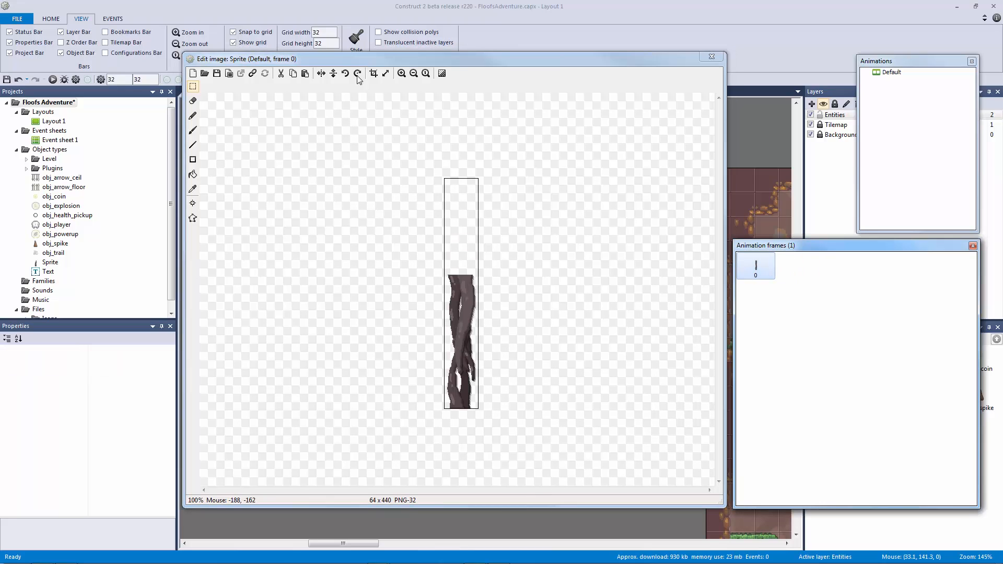
{"action": "left_click", "coordinate": [373, 73]}
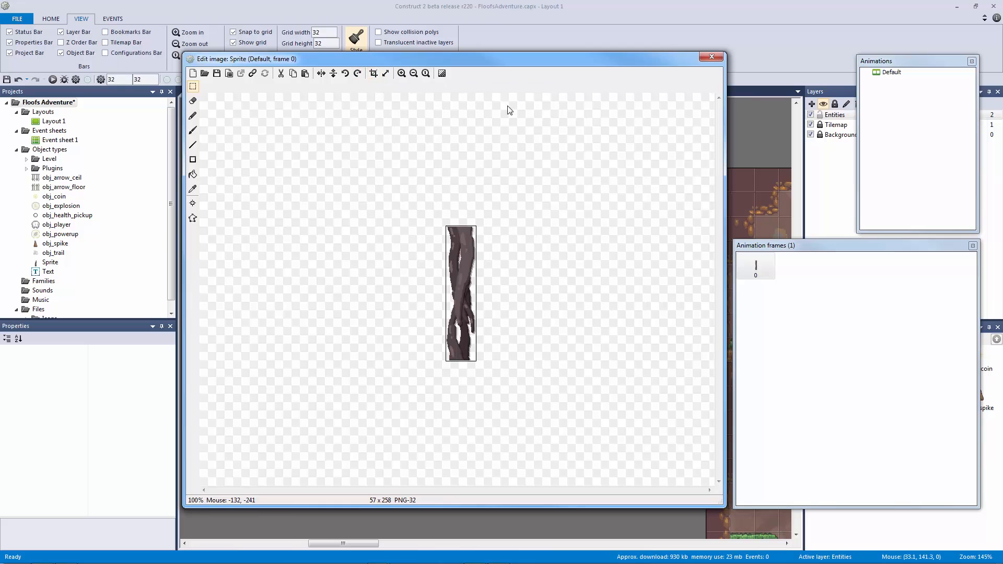
{"action": "left_click", "coordinate": [710, 57]}
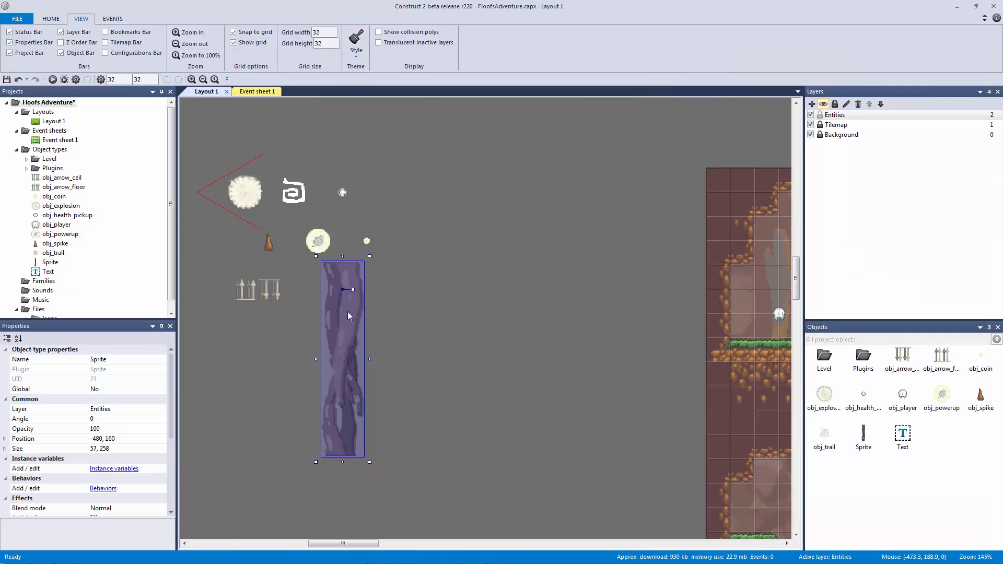
Rename the door sprite as obj_boss_door and move it below the two arrow sprites
{"action": "left_click", "coordinate": [125, 362]}
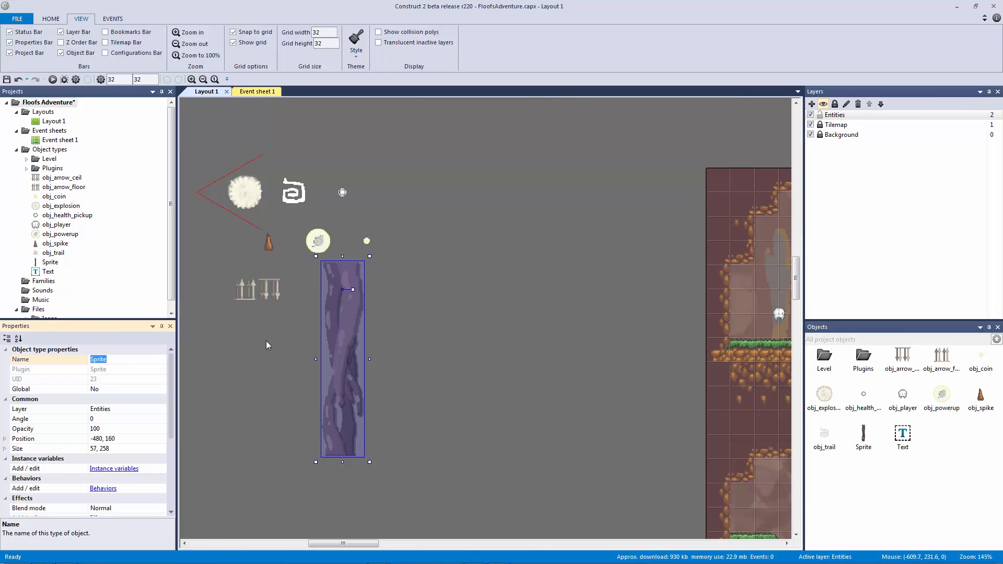
{"action": "type", "text": "o"}
{"action": "key", "text": "Return"}
{"action": "left_click_drag", "start_coordinate": [340, 337], "coordinate": [237, 408]}
Insert another Sprite object outside the layout, in the empty area beside the existing objects
{"action": "left_click", "coordinate": [441, 308]}
{"action": "double_click", "coordinate": [441, 308]}
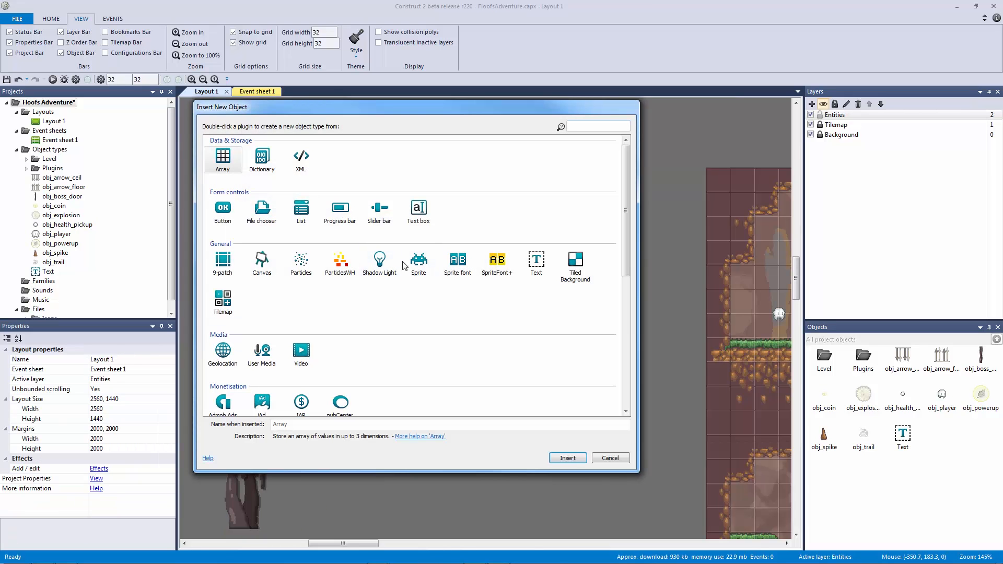
{"action": "double_click", "coordinate": [484, 261]}
{"action": "left_click", "coordinate": [412, 301]}
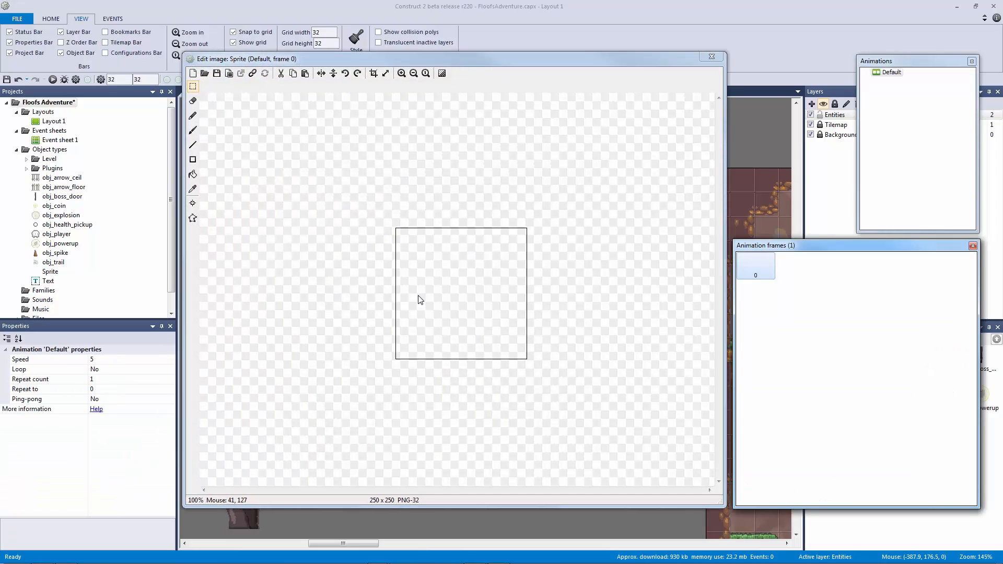
{"action": "left_click", "coordinate": [204, 73]}
{"action": "left_click", "coordinate": [385, 172]}
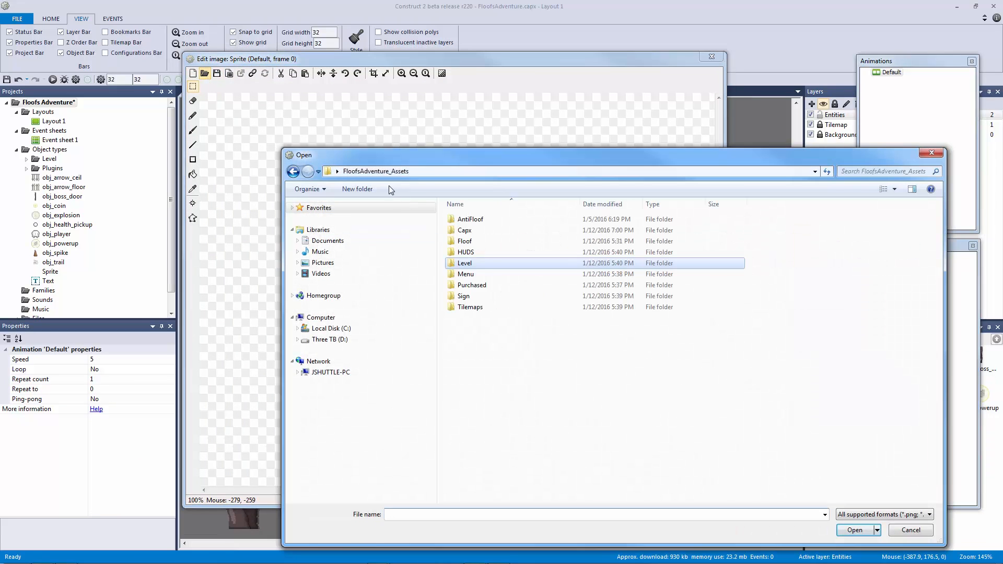
{"action": "left_click", "coordinate": [486, 285]}
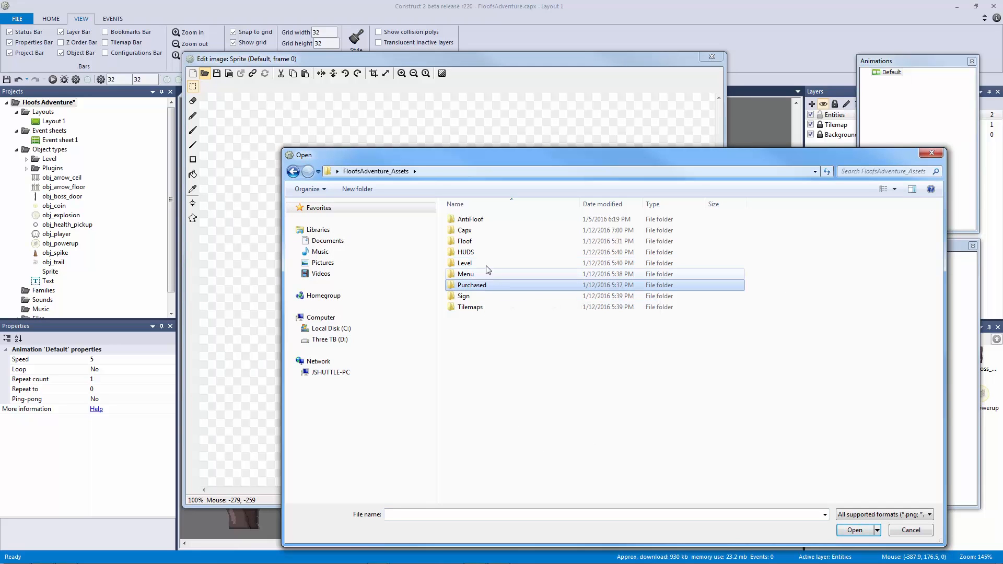
{"action": "double_click", "coordinate": [486, 263]}
{"action": "left_click", "coordinate": [749, 235]}
{"action": "left_click", "coordinate": [804, 235]}
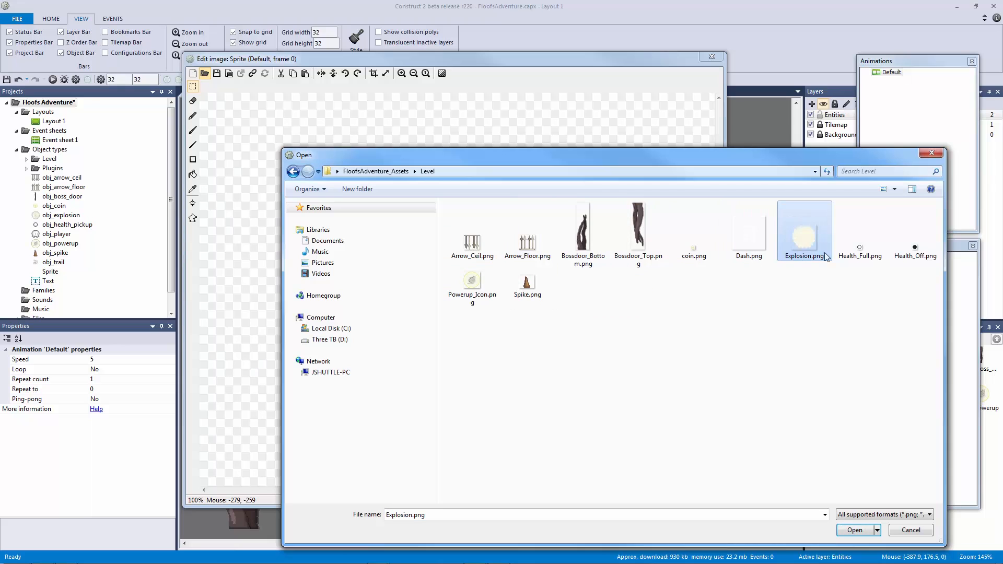
{"action": "left_click", "coordinate": [383, 172]}
{"action": "double_click", "coordinate": [476, 219]}
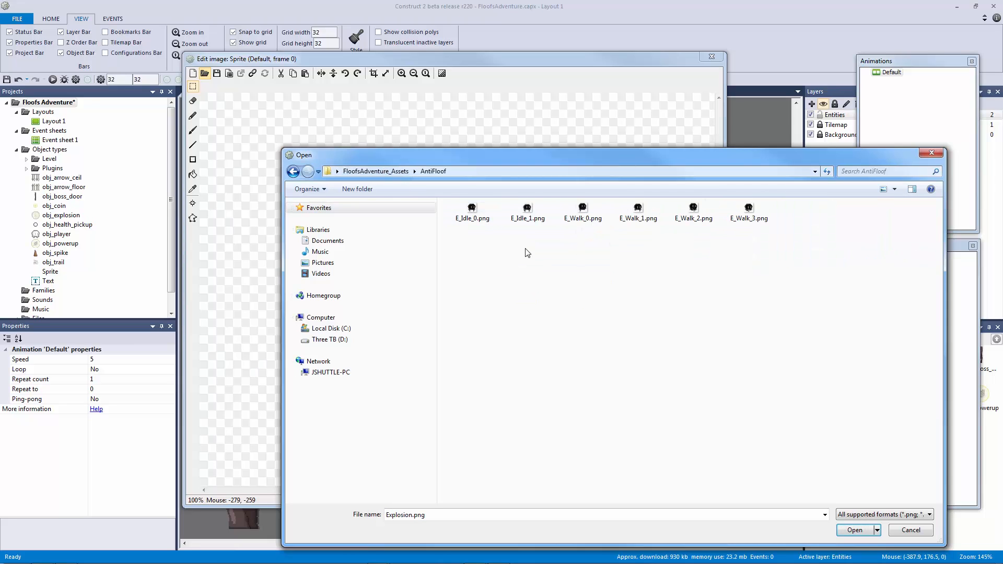
{"action": "left_click", "coordinate": [929, 153]}
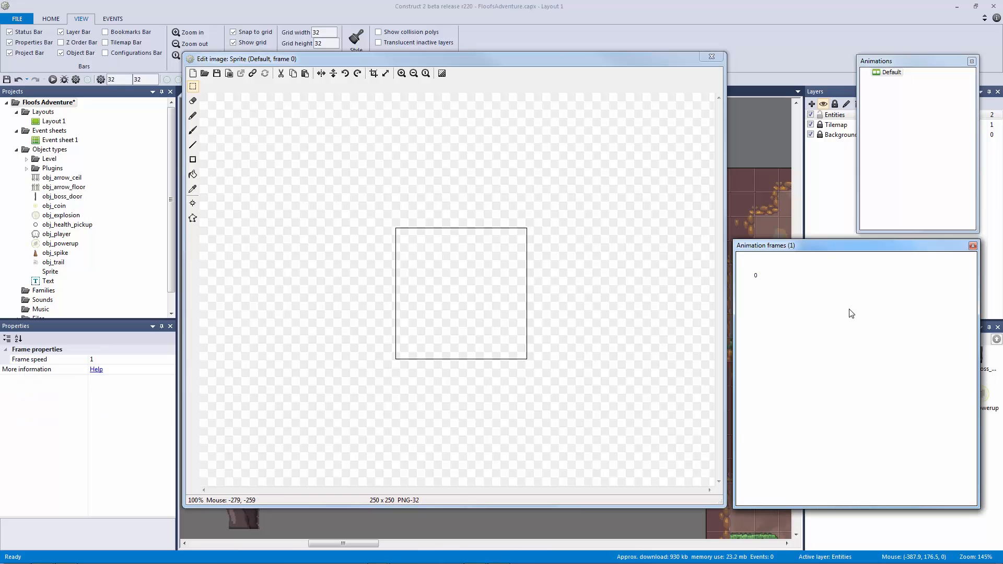
Import E_Walk_0.png to E_Walk_3.png from the AntiFloof folder as animation frames and delete the blank first frame
{"action": "right_click", "coordinate": [849, 309]}
{"action": "left_click", "coordinate": [841, 355]}
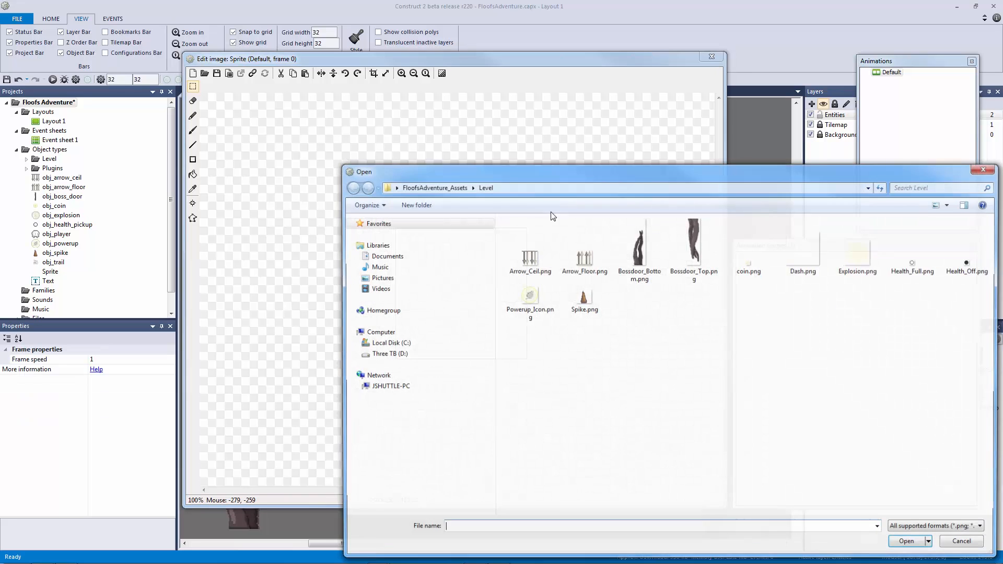
{"action": "left_click", "coordinate": [457, 187]}
{"action": "left_click_drag", "start_coordinate": [455, 172], "coordinate": [299, 96]}
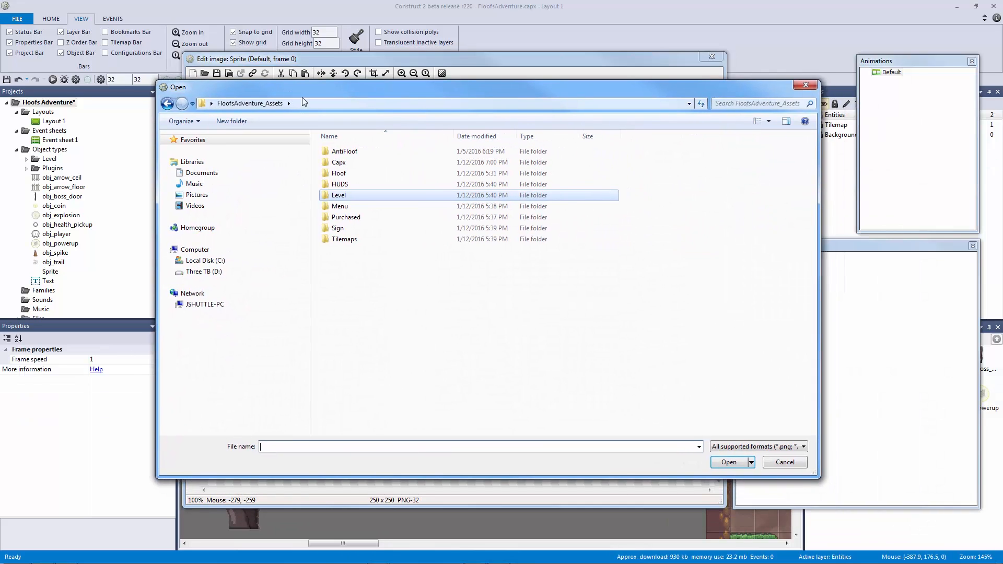
{"action": "double_click", "coordinate": [374, 157]}
{"action": "left_click_drag", "start_coordinate": [705, 201], "coordinate": [460, 140]}
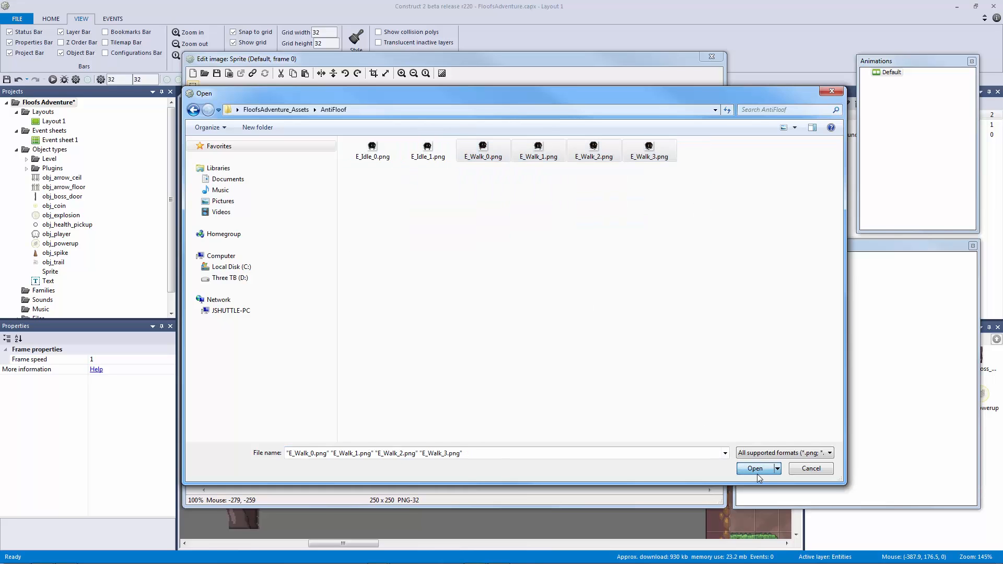
{"action": "left_click", "coordinate": [755, 468]}
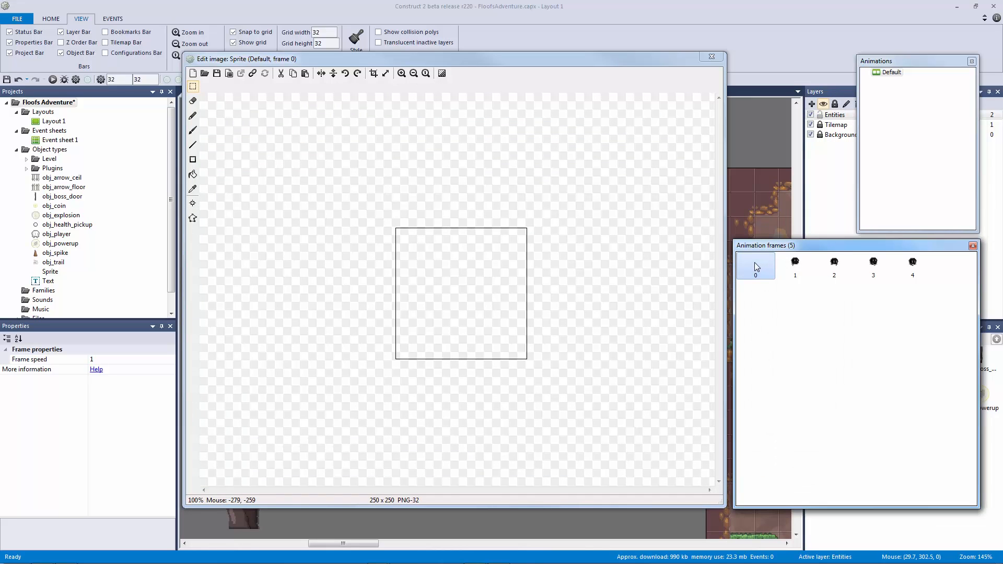
{"action": "key", "text": "Delete"}
Examine the imported enemy walk frames enlarged, one after another
{"action": "left_click", "coordinate": [401, 73]}
{"action": "left_click", "coordinate": [402, 74]}
{"action": "left_click", "coordinate": [401, 73]}
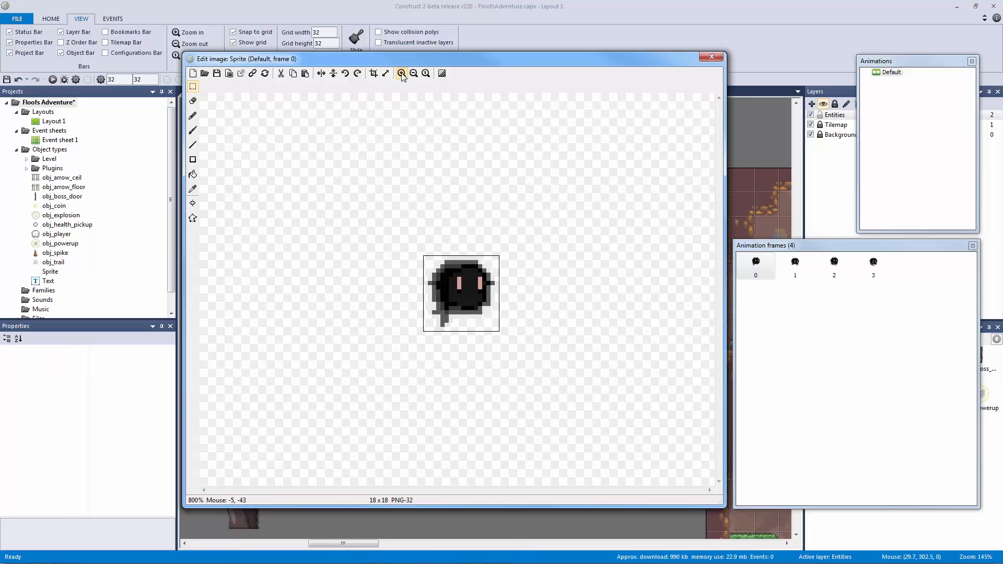
{"action": "left_click", "coordinate": [401, 74]}
{"action": "left_click", "coordinate": [401, 73]}
{"action": "left_click", "coordinate": [834, 264]}
{"action": "left_click", "coordinate": [870, 269]}
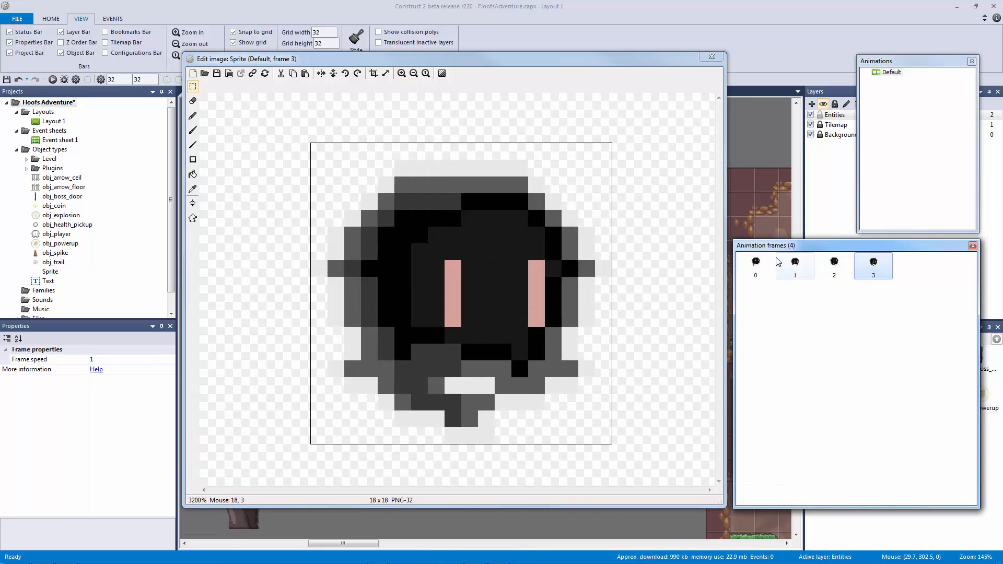
{"action": "left_click", "coordinate": [795, 264]}
Rename the enemy sprite's Default animation as Walk
{"action": "left_click", "coordinate": [887, 73]}
{"action": "left_click", "coordinate": [888, 73]}
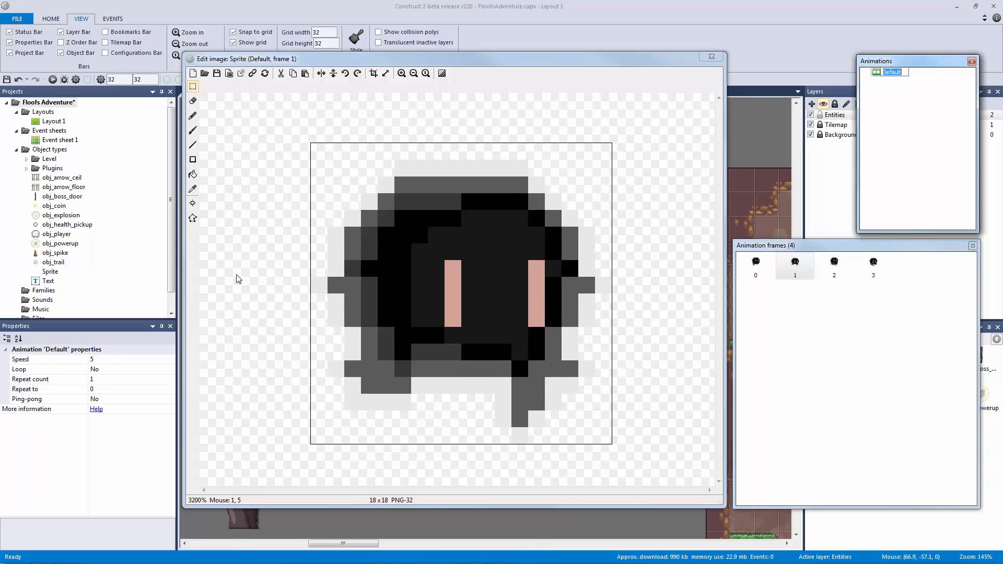
{"action": "type", "text": "Walk"}
{"action": "key", "text": "Return"}
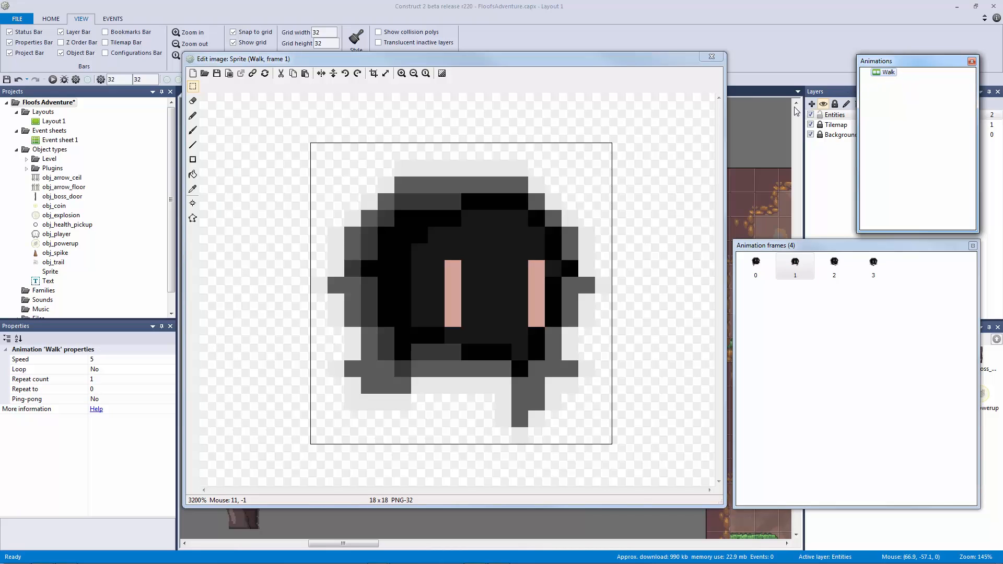
{"action": "left_click", "coordinate": [891, 129]}
{"action": "left_click", "coordinate": [873, 292]}
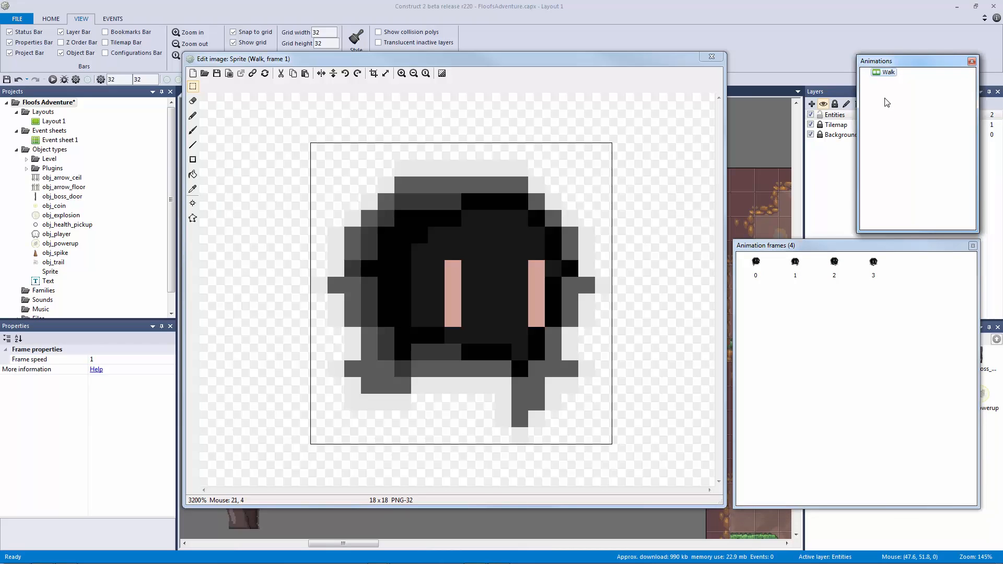
Set the Walk animation's speed to 10 and turn its looping on
{"action": "left_click", "coordinate": [888, 73]}
{"action": "left_click", "coordinate": [888, 73]}
{"action": "left_click", "coordinate": [888, 99]}
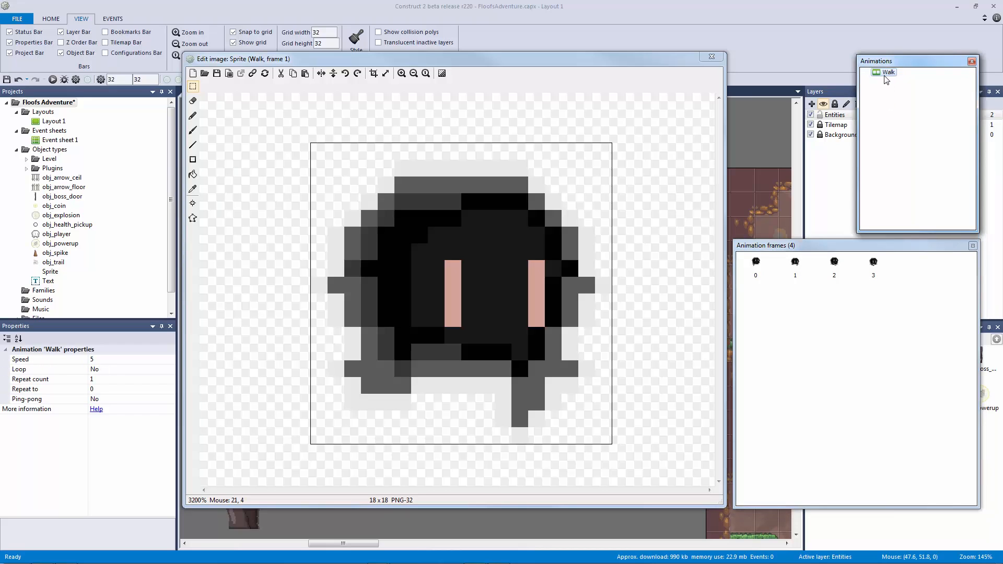
{"action": "left_click", "coordinate": [888, 73]}
{"action": "left_click", "coordinate": [91, 360]}
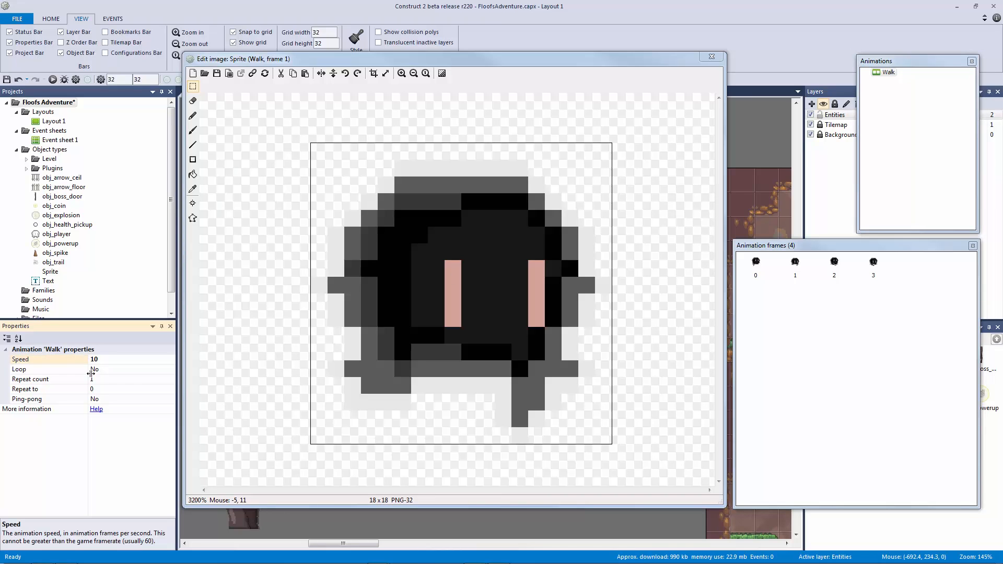
{"action": "double_click", "coordinate": [69, 369]}
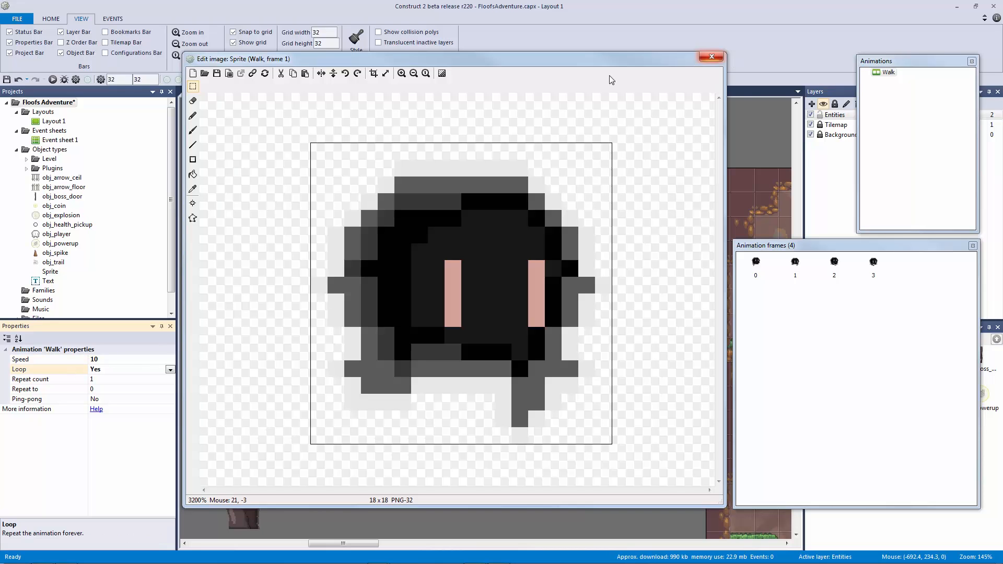
Check the collision polygon on each of the four Walk frames
{"action": "left_click", "coordinate": [192, 218]}
{"action": "left_click", "coordinate": [755, 263]}
{"action": "left_click", "coordinate": [795, 263]}
{"action": "left_click", "coordinate": [834, 262]}
{"action": "left_click", "coordinate": [874, 262]}
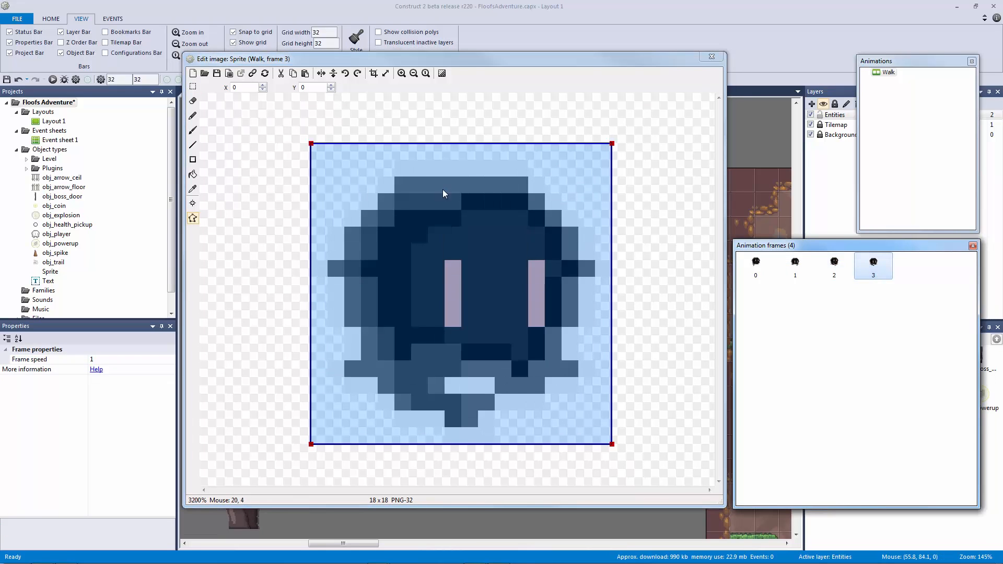
Close the image editor, rename the enemy sprite as obj_enemy and move it beside the two arrow sprites
{"action": "left_click", "coordinate": [711, 58]}
{"action": "left_click", "coordinate": [152, 359]}
{"action": "type", "text": "ob"}
{"action": "key", "text": "Return"}
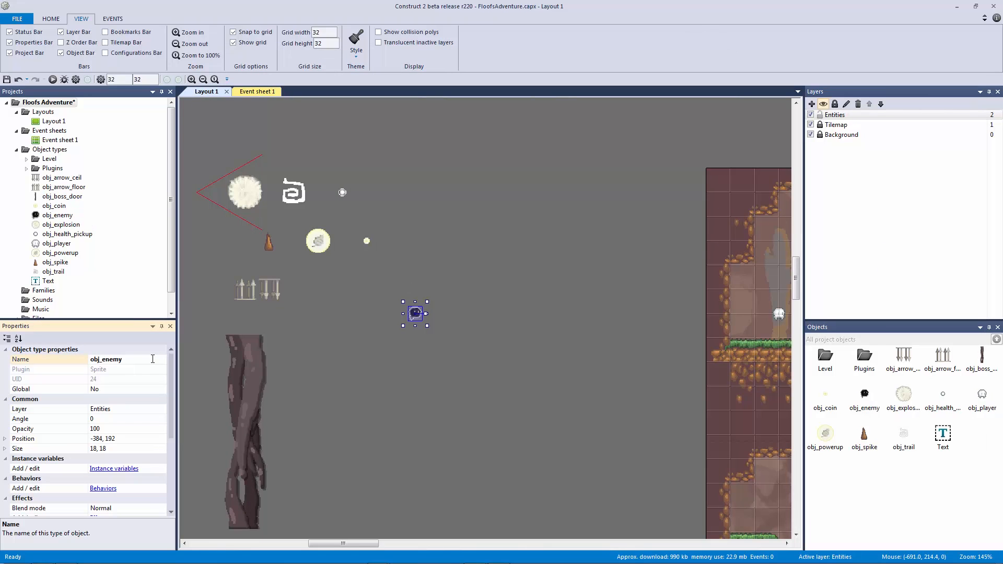
{"action": "left_click_drag", "start_coordinate": [416, 314], "coordinate": [318, 289]}
Insert a new Sprite object in the empty area outside the layout, beside obj_enemy
{"action": "double_click", "coordinate": [420, 317]}
{"action": "double_click", "coordinate": [418, 259]}
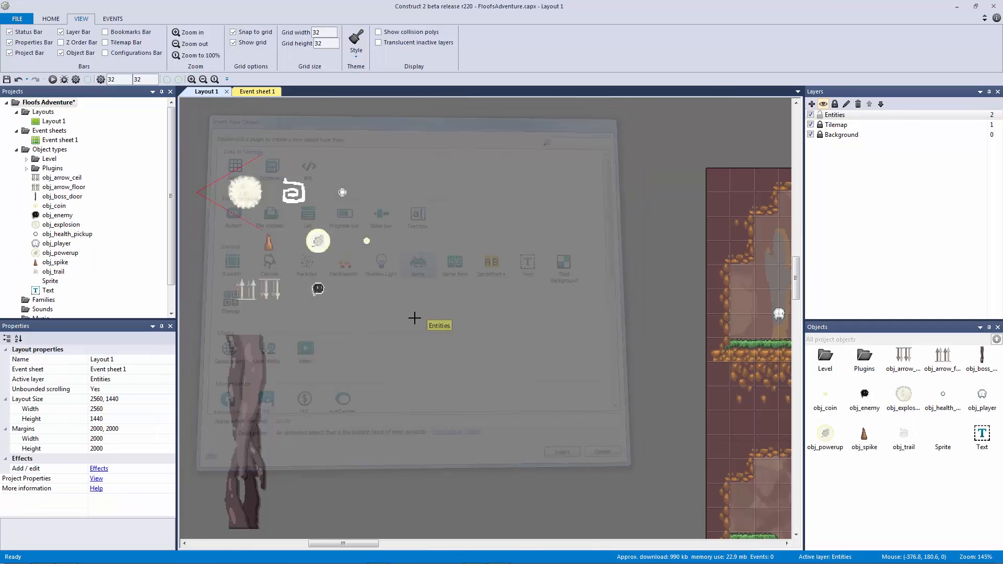
{"action": "left_click", "coordinate": [412, 320]}
Look through the HUDS, Level and Menu asset folders and load the wooden sign image from the Sign folder
{"action": "left_click", "coordinate": [206, 73]}
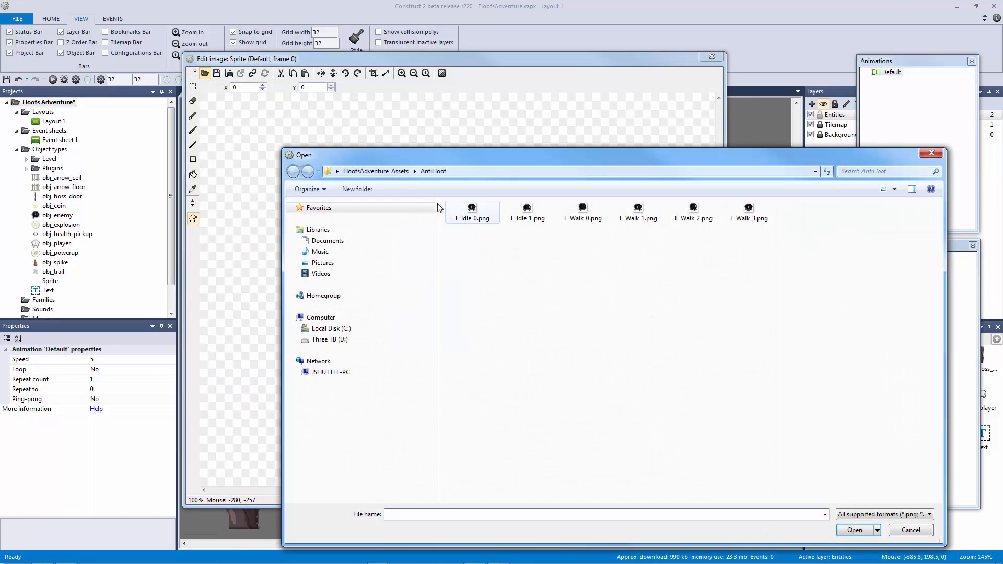
{"action": "left_click", "coordinate": [375, 171]}
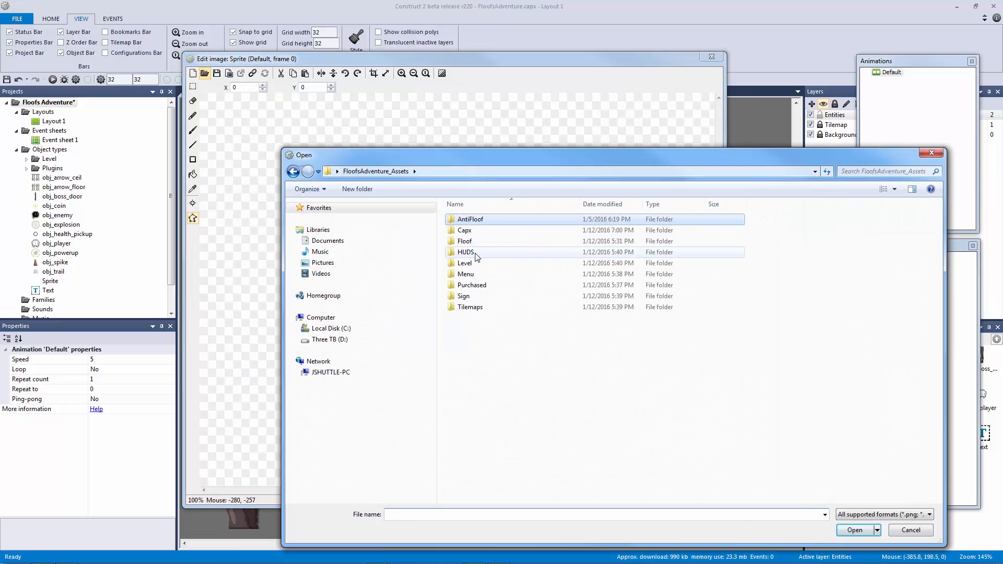
{"action": "double_click", "coordinate": [465, 251]}
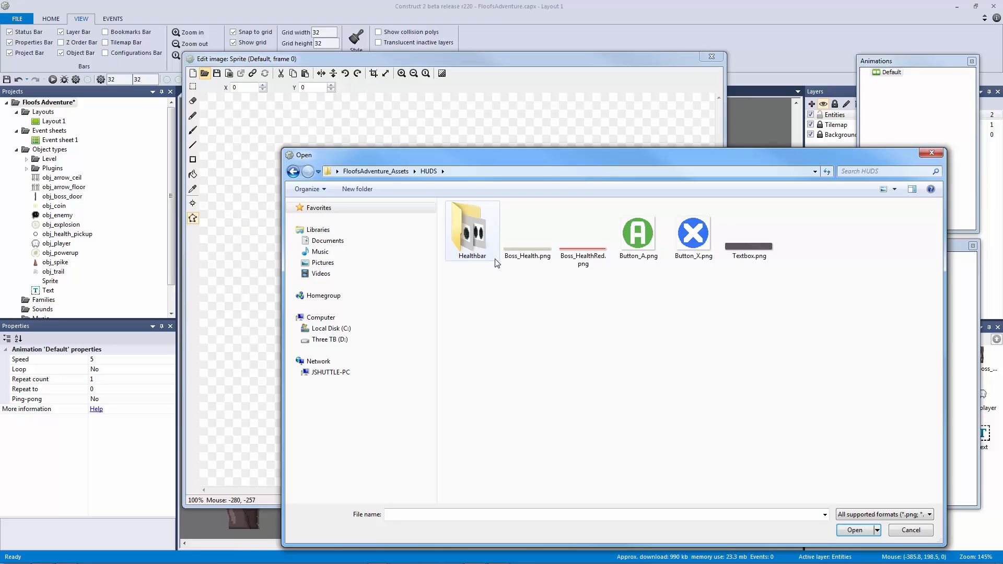
{"action": "left_click", "coordinate": [371, 172]}
{"action": "left_click", "coordinate": [465, 264]}
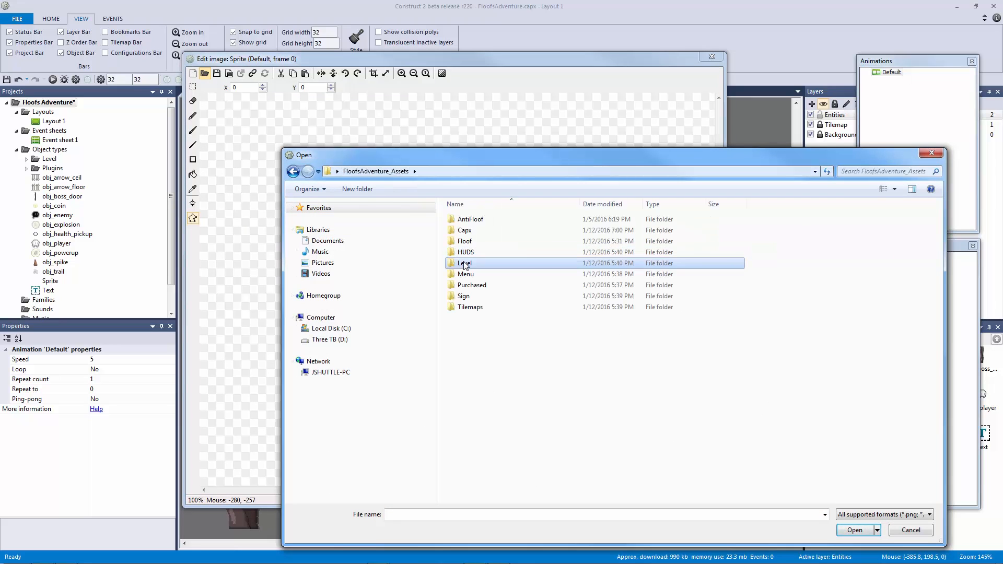
{"action": "double_click", "coordinate": [465, 264]}
{"action": "left_click", "coordinate": [371, 172]}
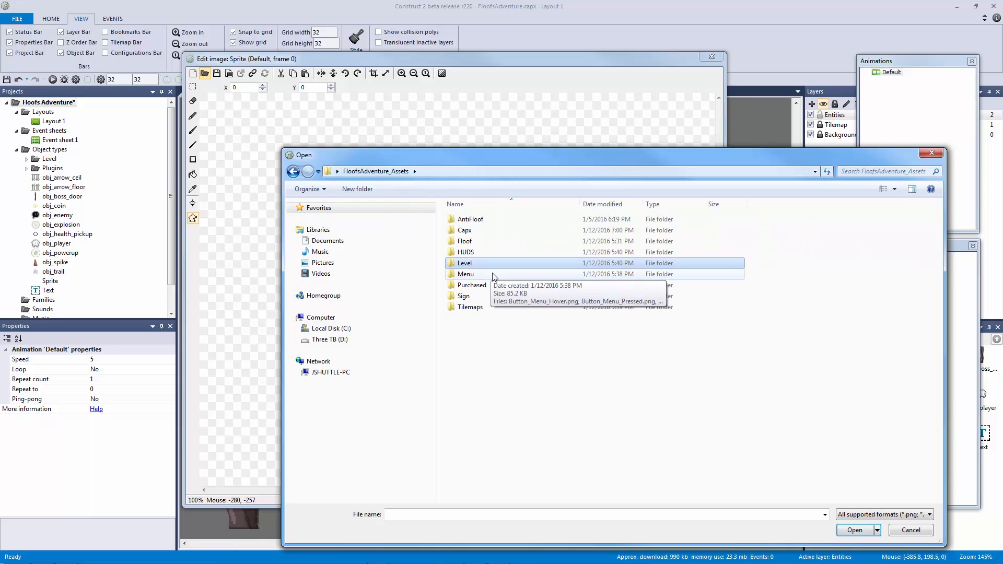
{"action": "double_click", "coordinate": [489, 274]}
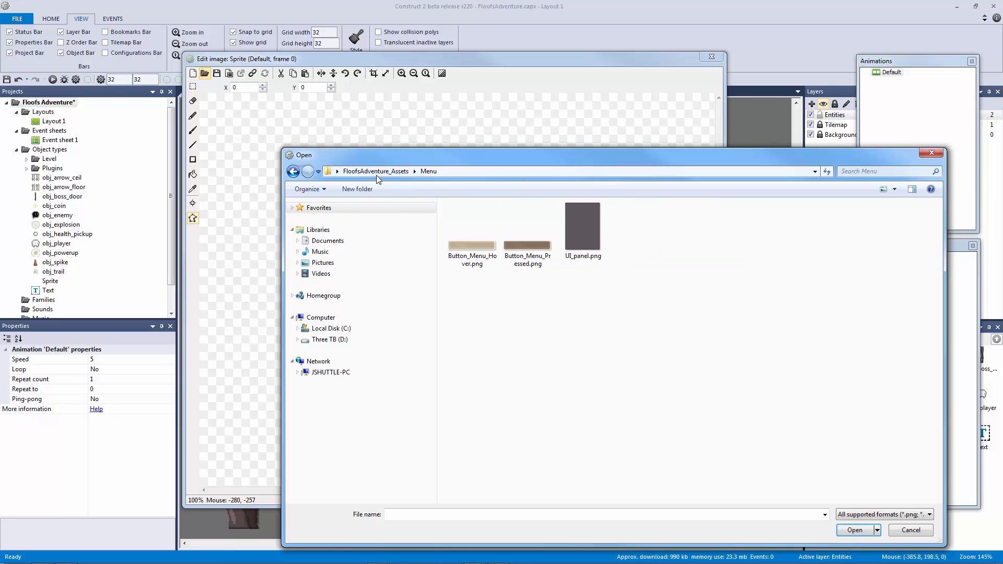
{"action": "left_click", "coordinate": [376, 172]}
{"action": "double_click", "coordinate": [478, 296]}
{"action": "double_click", "coordinate": [496, 230]}
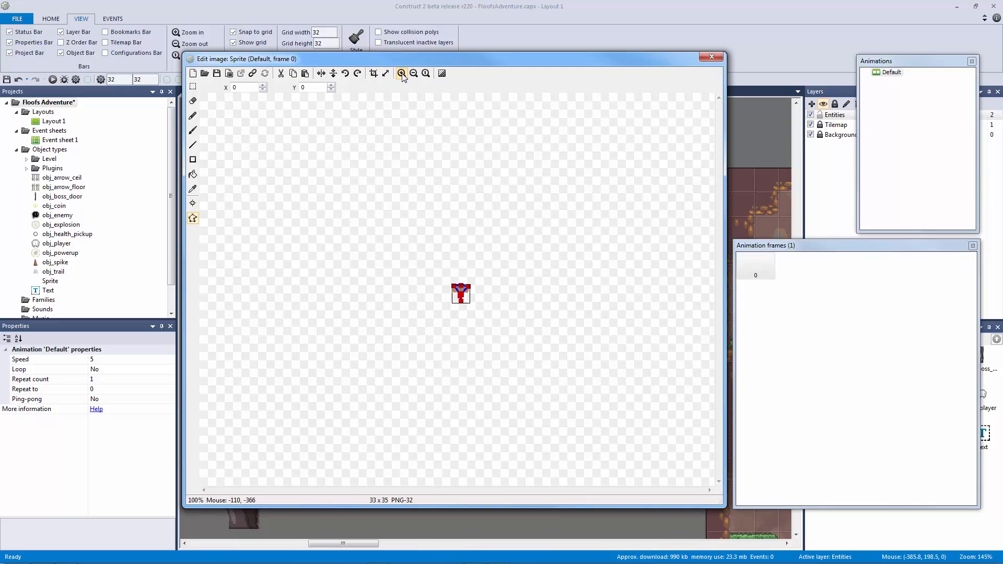
Enlarge the sign image and crop its surplus transparent edges
{"action": "triple_click", "coordinate": [401, 73]}
{"action": "left_click", "coordinate": [401, 73]}
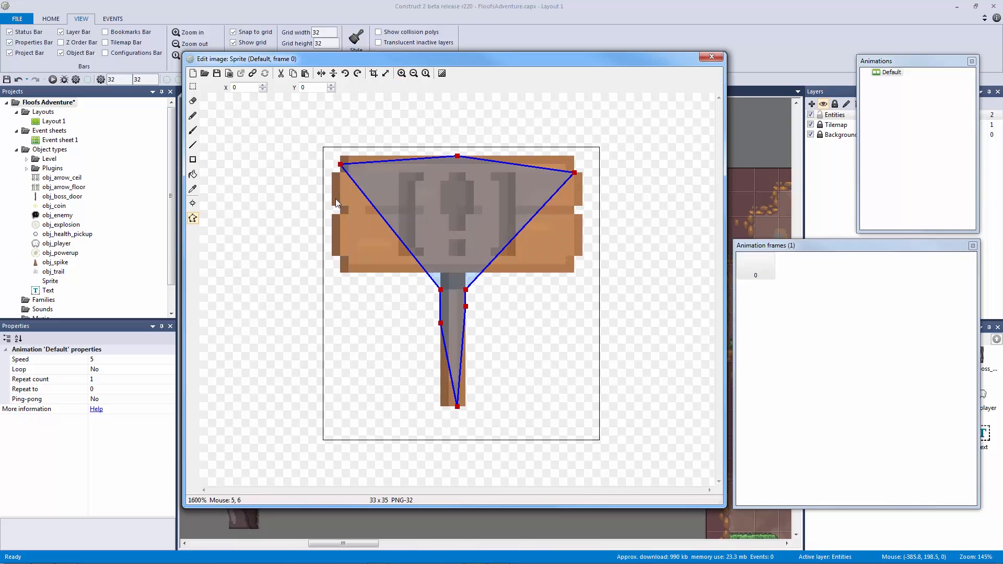
{"action": "right_click", "coordinate": [437, 204]}
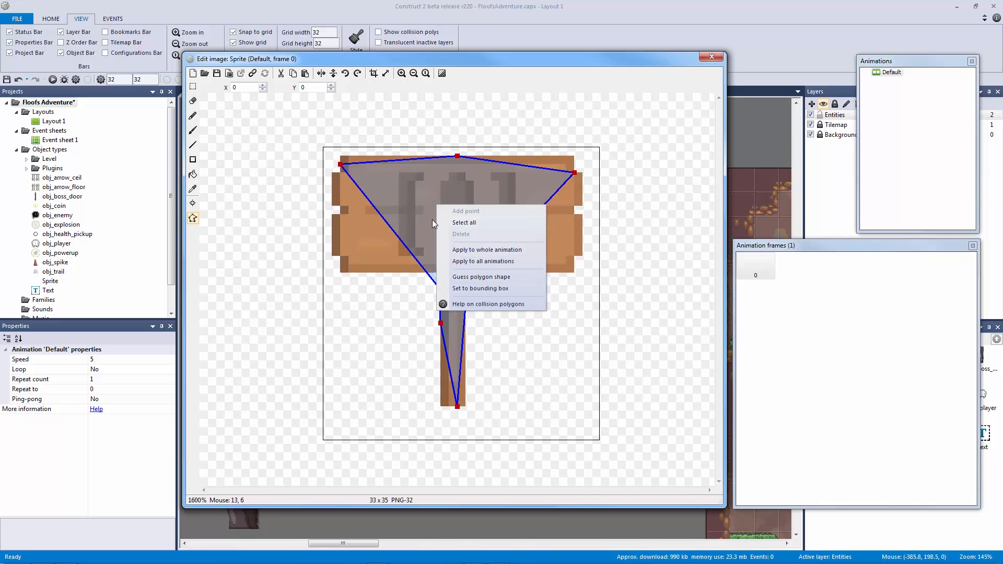
{"action": "left_click", "coordinate": [193, 87]}
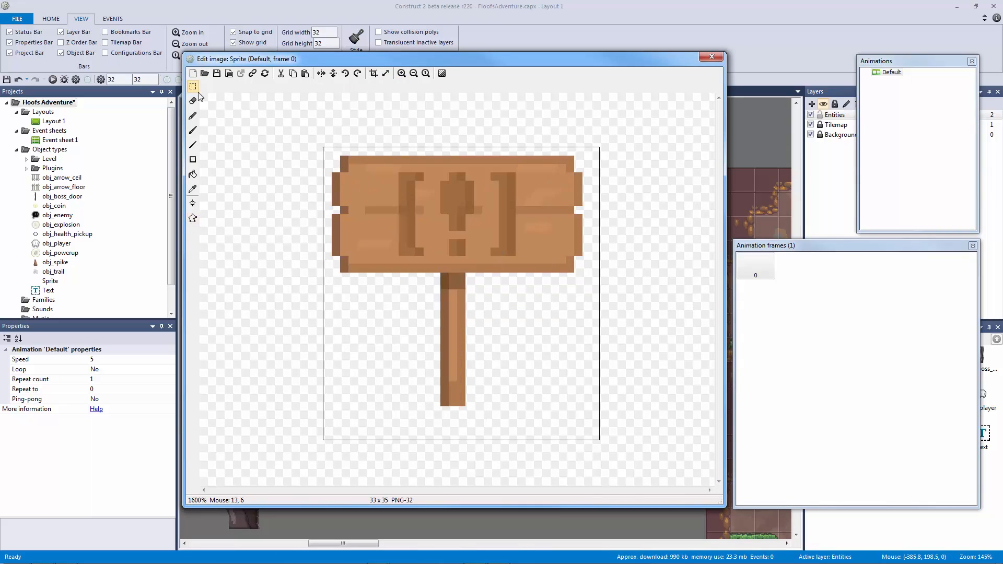
{"action": "left_click", "coordinate": [373, 73]}
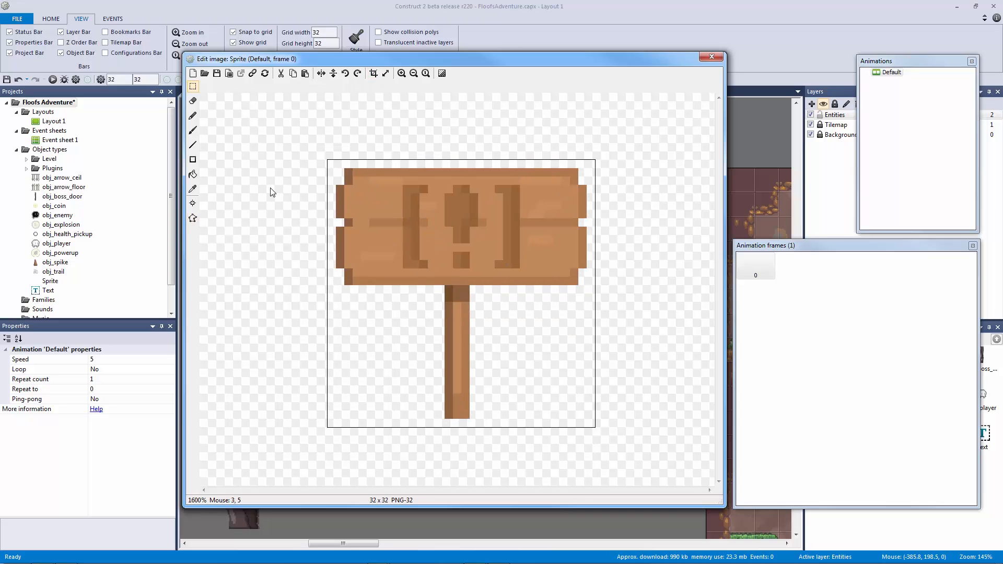
Set the sign's collision polygon to its bounding box
{"action": "left_click", "coordinate": [193, 218]}
{"action": "right_click", "coordinate": [466, 233]}
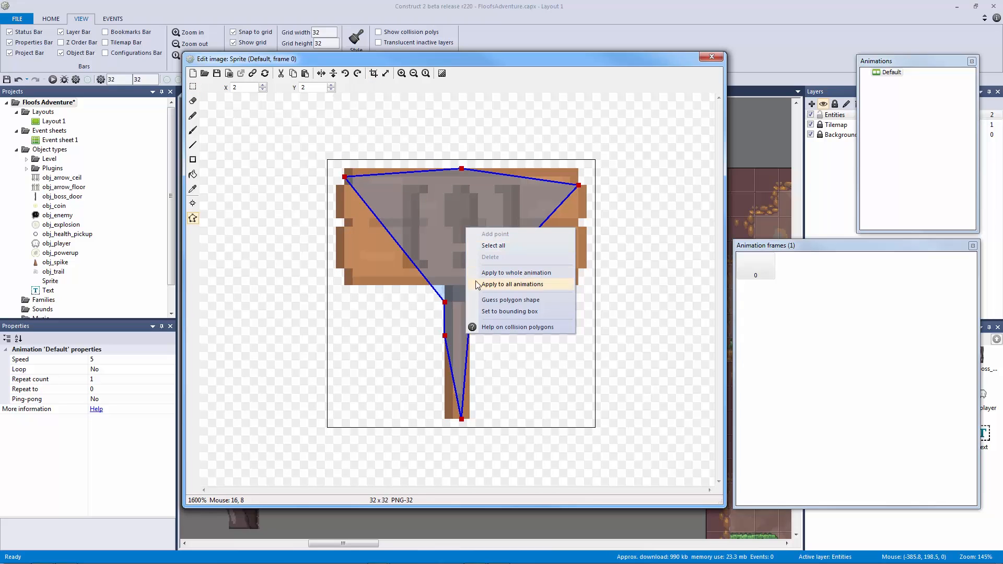
{"action": "left_click", "coordinate": [500, 312]}
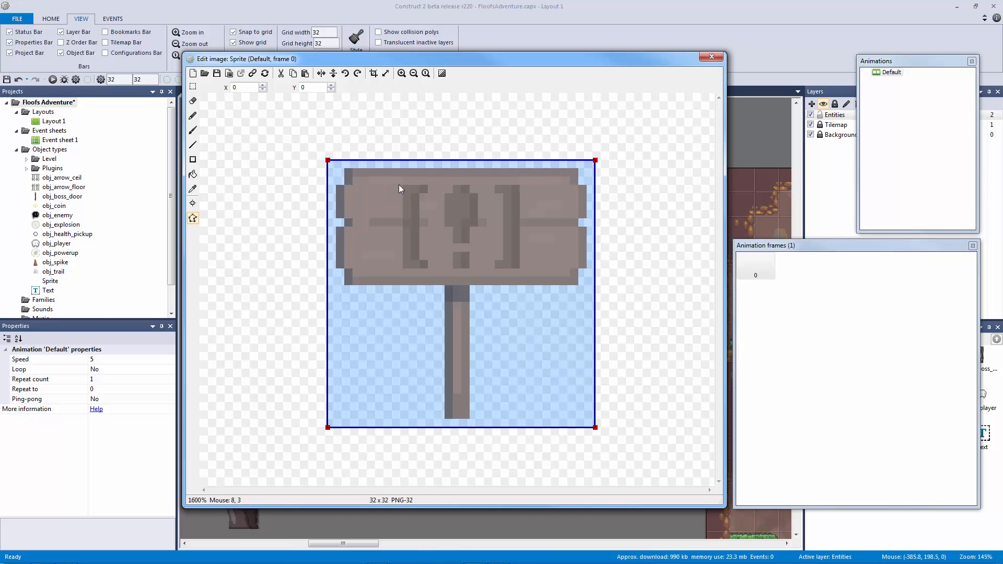
Close the image editor, rename the sign sprite as obj_sign and move it beside obj_enemy
{"action": "left_click", "coordinate": [711, 56]}
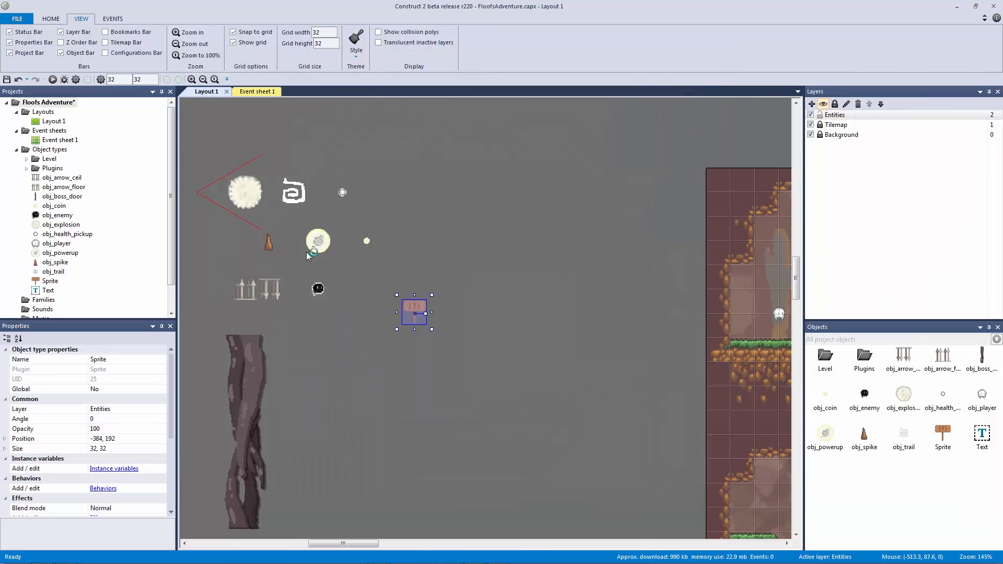
{"action": "left_click", "coordinate": [155, 359]}
{"action": "type", "text": "obj_sign"}
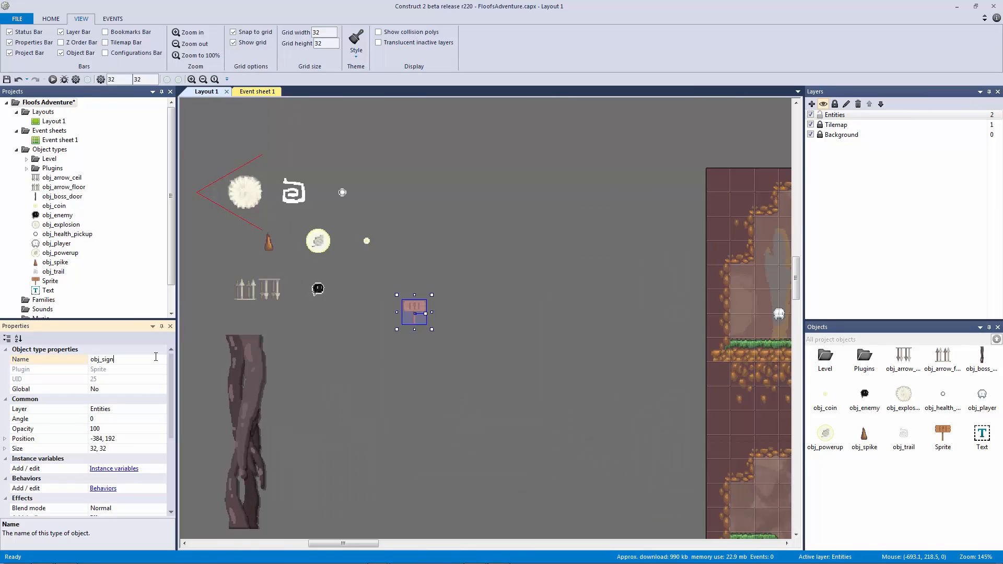
{"action": "key", "text": "Return"}
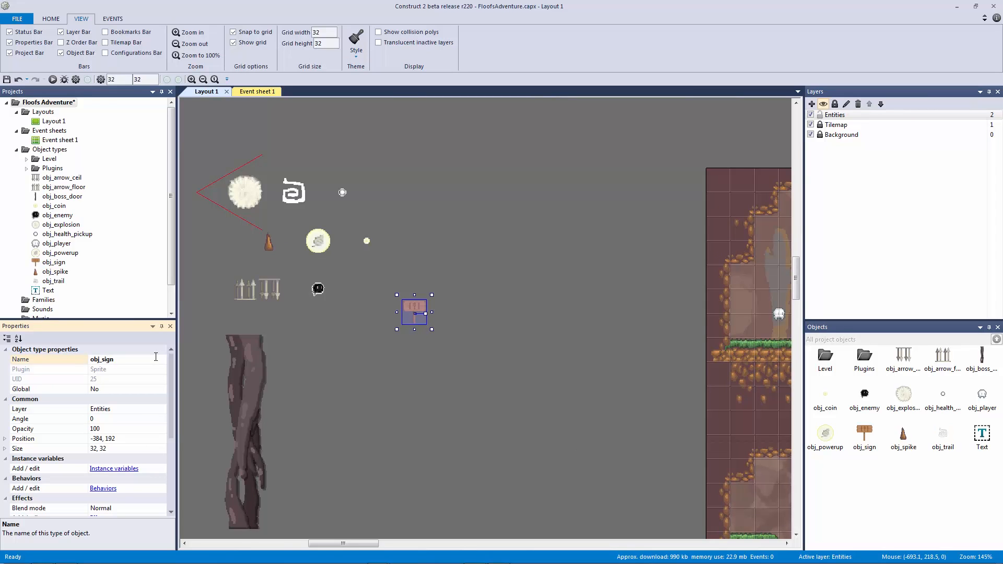
Insert another Sprite object in the empty area beside the boss door, below obj_enemy
{"action": "double_click", "coordinate": [354, 356]}
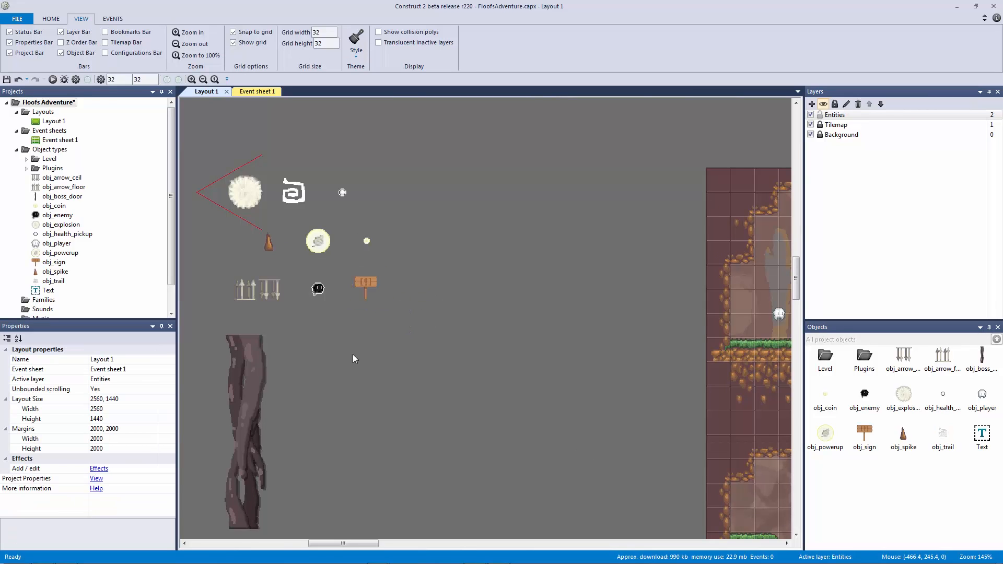
{"action": "double_click", "coordinate": [418, 261]}
{"action": "left_click", "coordinate": [331, 360]}
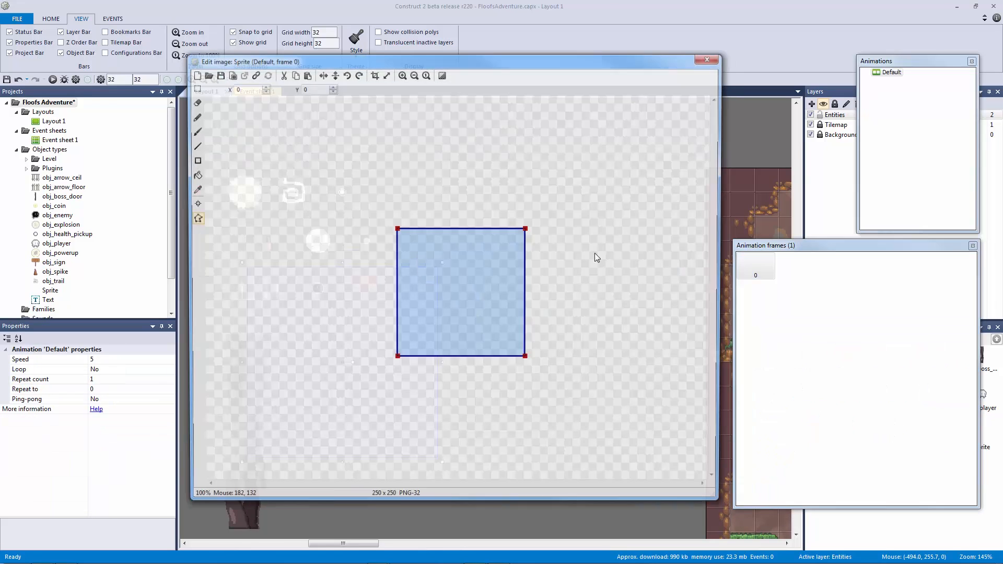
Import Healthbar_0.png to Healthbar_6.png from the HUDS Healthbar folder as animation frames and show the last one
{"action": "left_click", "coordinate": [205, 74]}
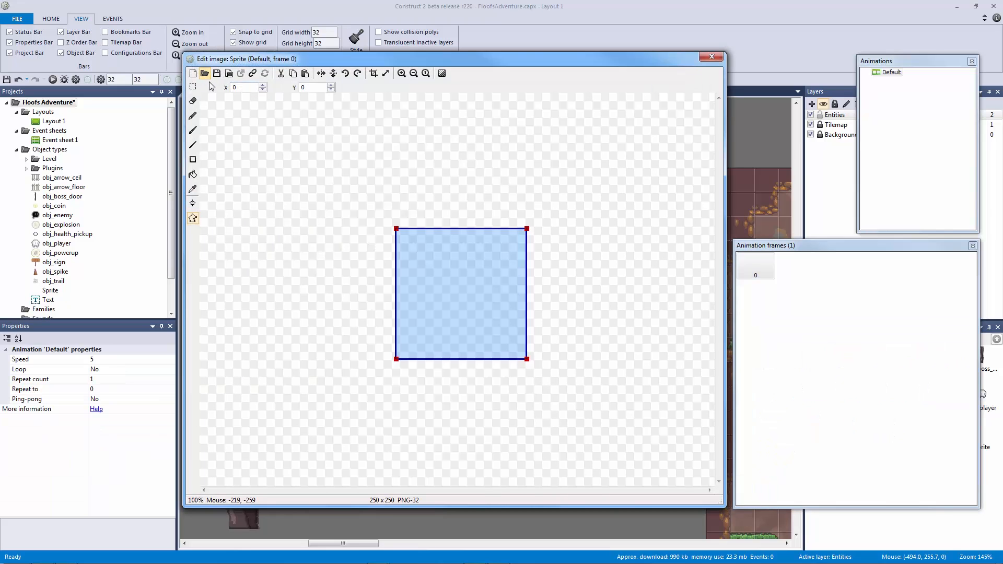
{"action": "left_click", "coordinate": [926, 155]}
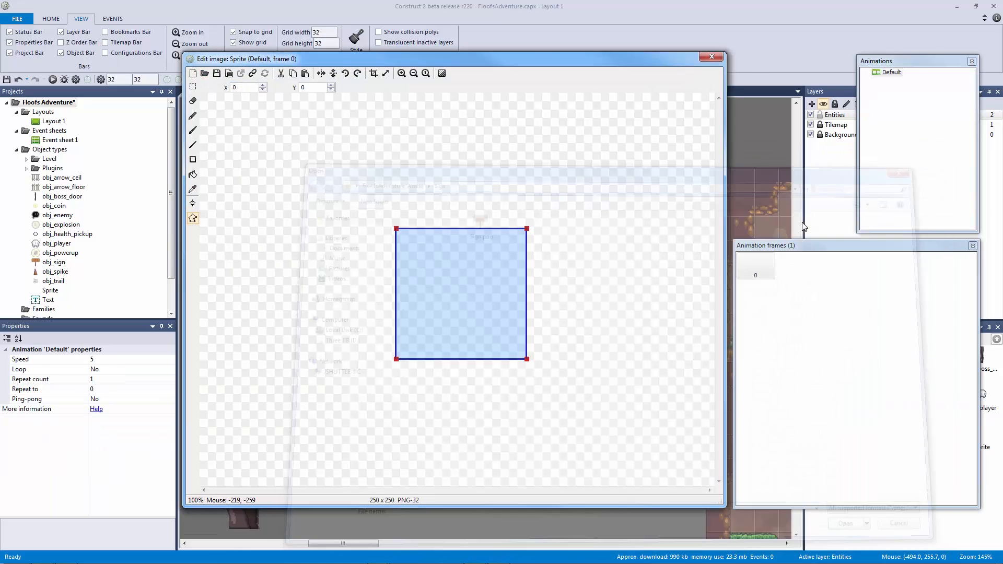
{"action": "right_click", "coordinate": [835, 331]}
{"action": "mouse_move", "coordinate": [891, 378]}
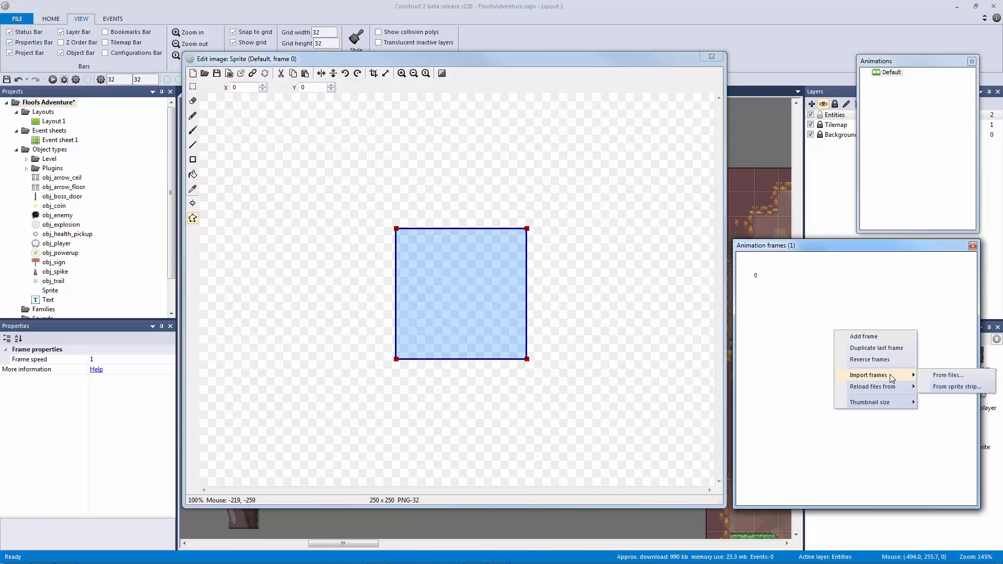
{"action": "left_click", "coordinate": [948, 375]}
{"action": "left_click_drag", "start_coordinate": [425, 171], "coordinate": [305, 123]}
{"action": "left_click", "coordinate": [306, 134]}
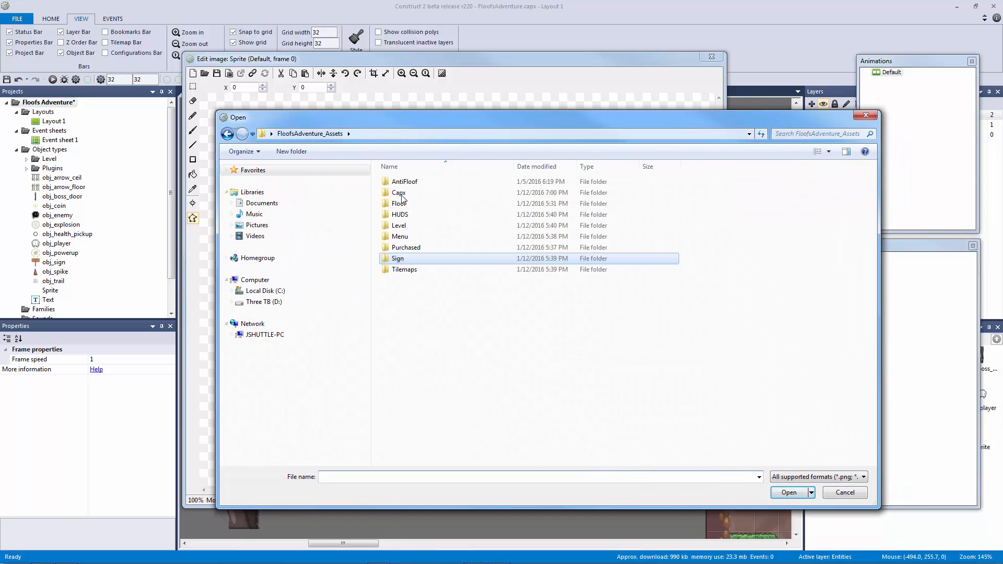
{"action": "double_click", "coordinate": [419, 213]}
{"action": "double_click", "coordinate": [406, 194]}
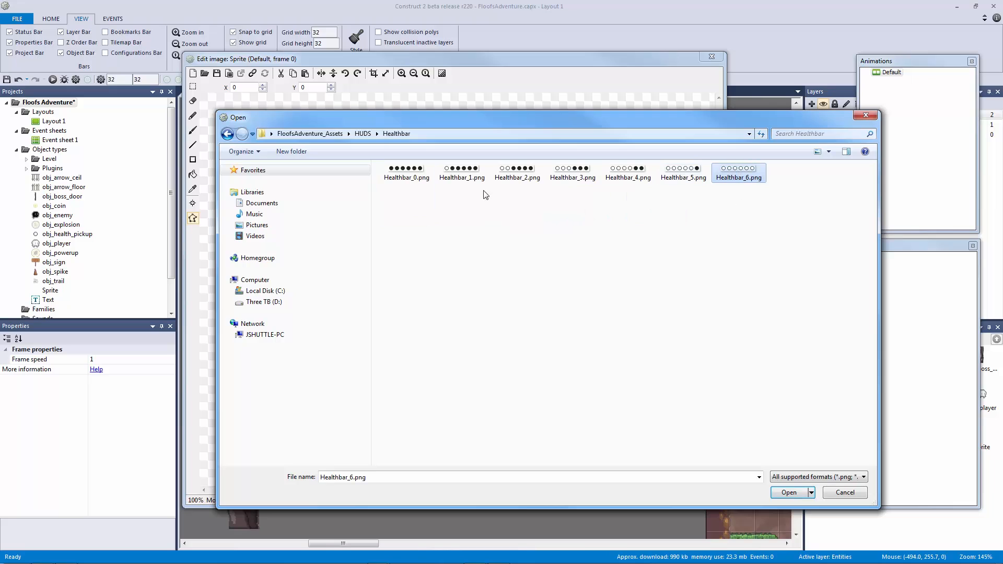
{"action": "left_click", "coordinate": [406, 173], "text": "shift"}
{"action": "left_click", "coordinate": [432, 216]}
{"action": "left_click", "coordinate": [402, 175]}
{"action": "left_click", "coordinate": [742, 174], "text": "shift"}
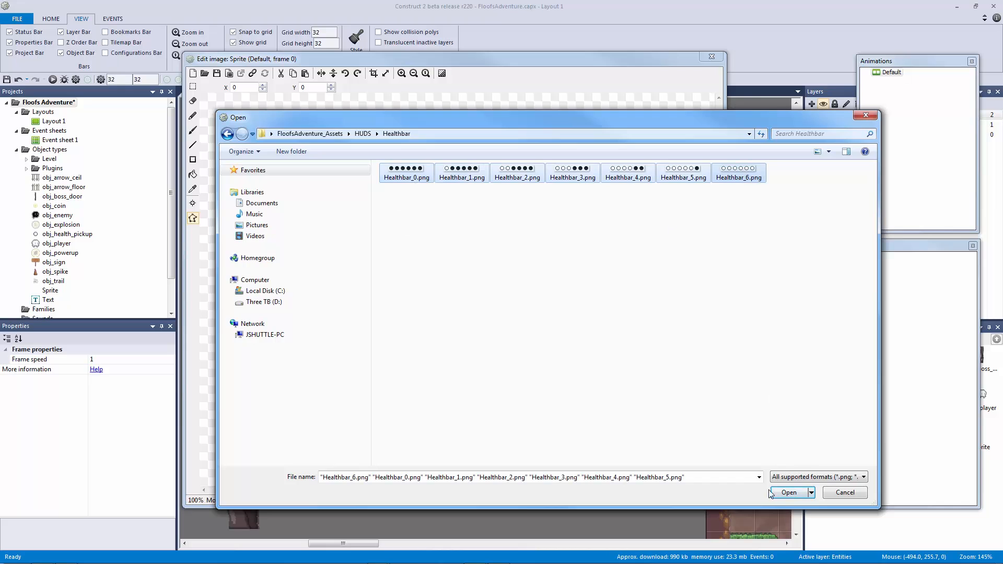
{"action": "left_click", "coordinate": [788, 492]}
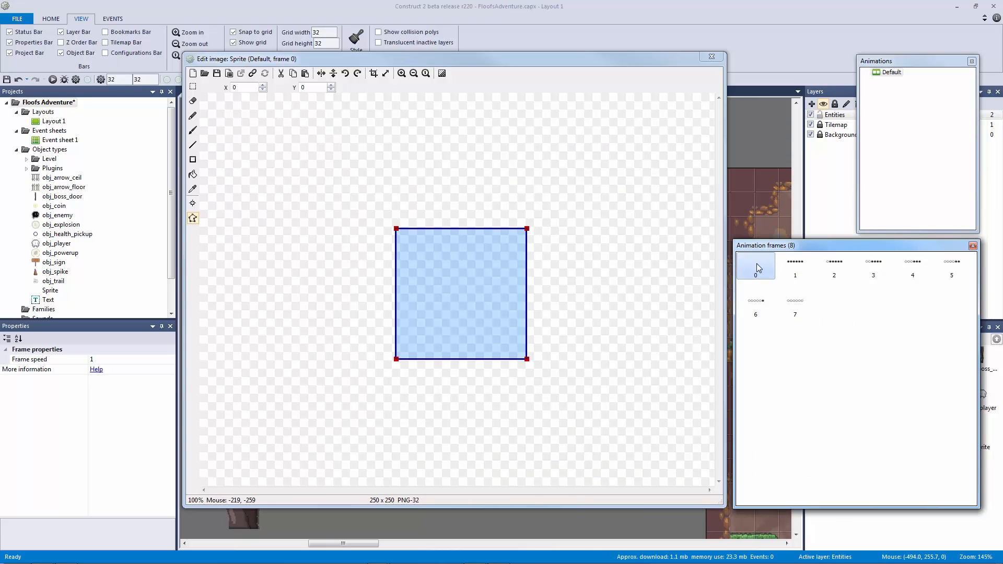
{"action": "left_click", "coordinate": [794, 305]}
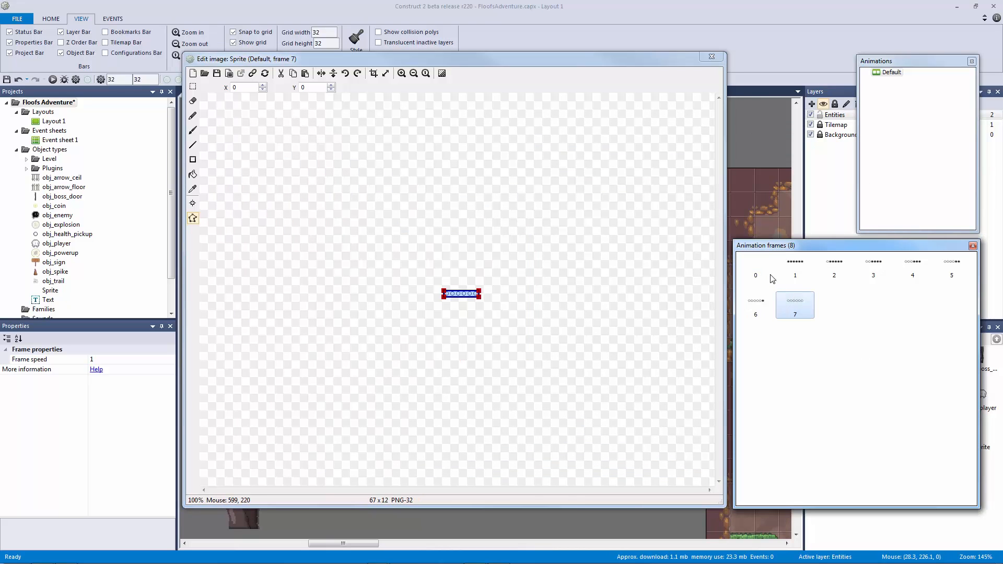
Delete the sprite's animation frames from frame 0 onward, keeping only the last empty health bar frame
{"action": "left_click", "coordinate": [757, 271]}
{"action": "left_click", "coordinate": [796, 305]}
{"action": "left_click", "coordinate": [765, 275]}
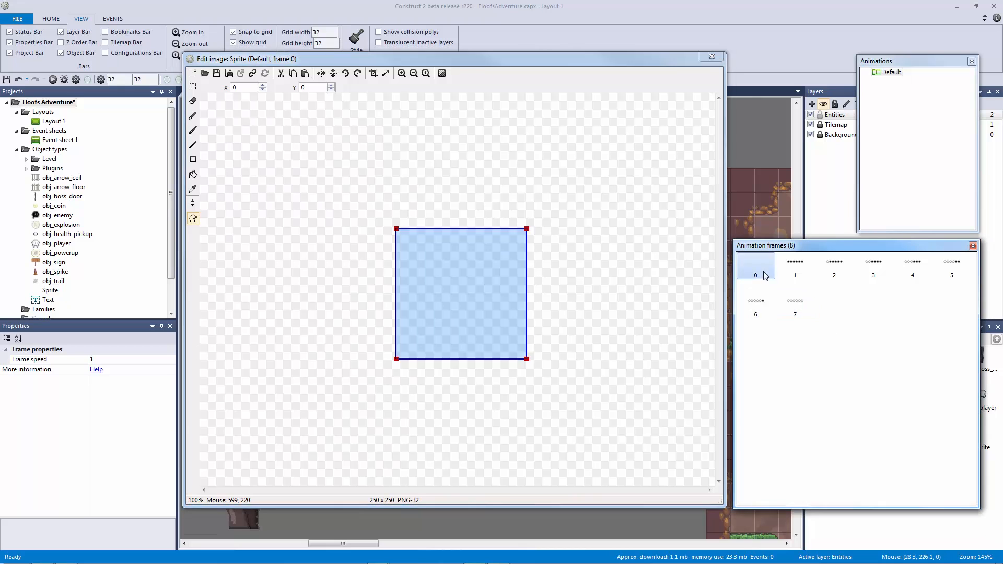
{"action": "key", "text": "Delete"}
{"action": "key", "text": "Delete"}
{"action": "key", "text": "Delete"}
{"action": "key", "text": "Delete"}
{"action": "key", "text": "Delete"}
{"action": "key", "text": "Delete"}
{"action": "key", "text": "Delete"}
{"action": "key", "text": "Delete"}
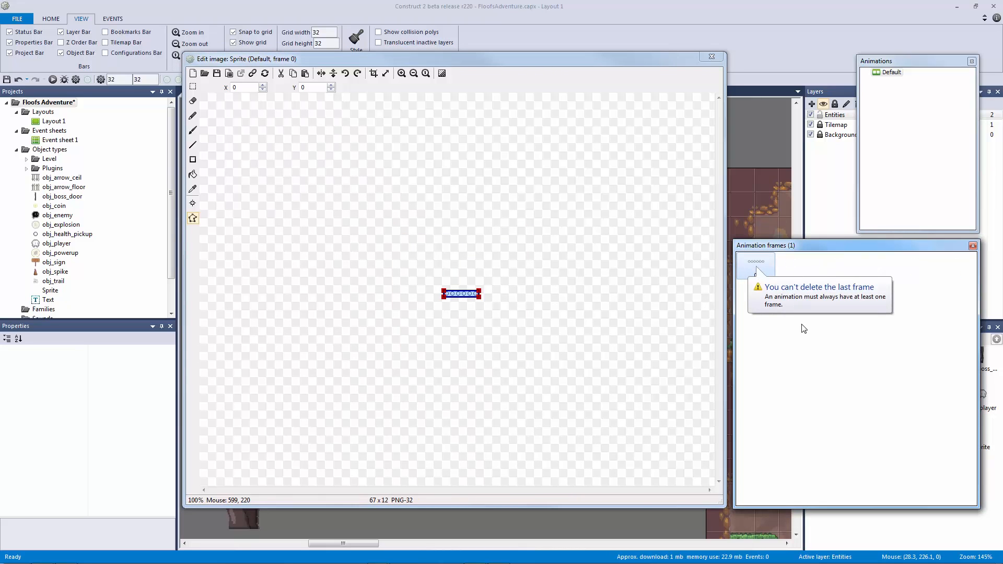
Import Healthbar_0.png to Healthbar_6.png from files again as additional animation frames
{"action": "left_click", "coordinate": [803, 328]}
{"action": "right_click", "coordinate": [804, 337]}
{"action": "mouse_move", "coordinate": [835, 381]}
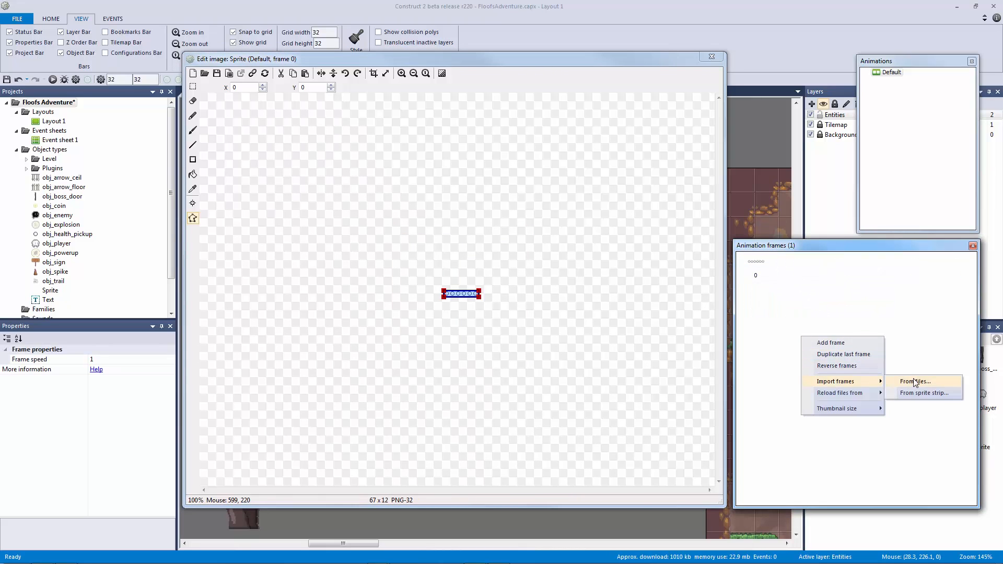
{"action": "left_click", "coordinate": [912, 381]}
{"action": "left_click", "coordinate": [738, 171]}
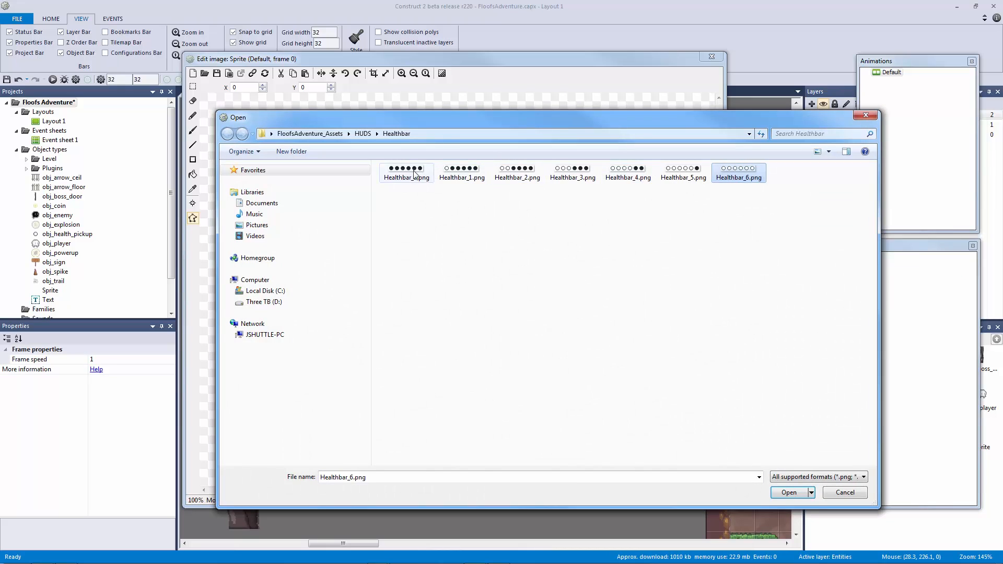
{"action": "left_click", "coordinate": [415, 174]}
{"action": "left_click", "coordinate": [738, 173], "text": "shift"}
{"action": "left_click", "coordinate": [795, 492]}
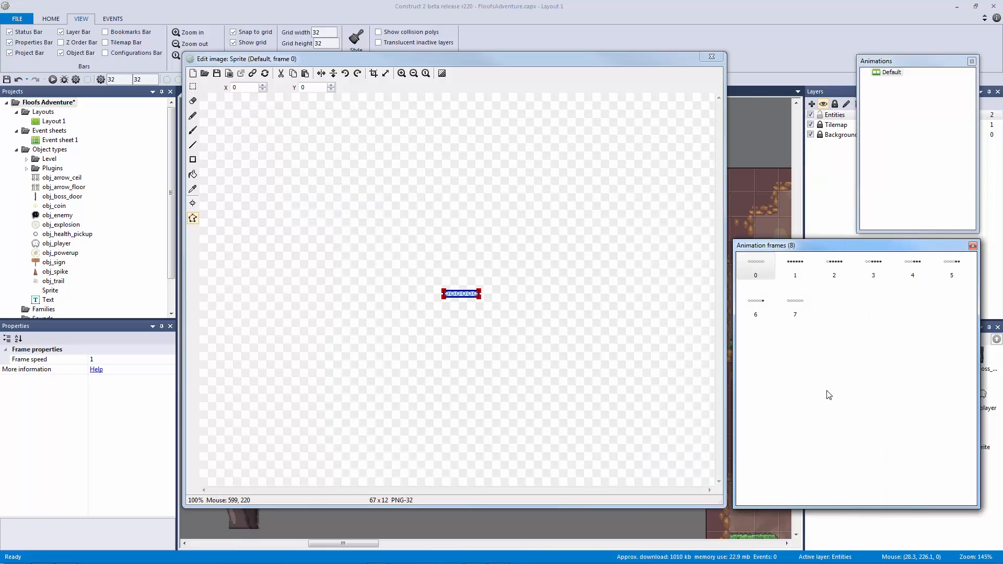
Delete the duplicate empty health bar frame at the end of the animation
{"action": "left_click", "coordinate": [795, 270]}
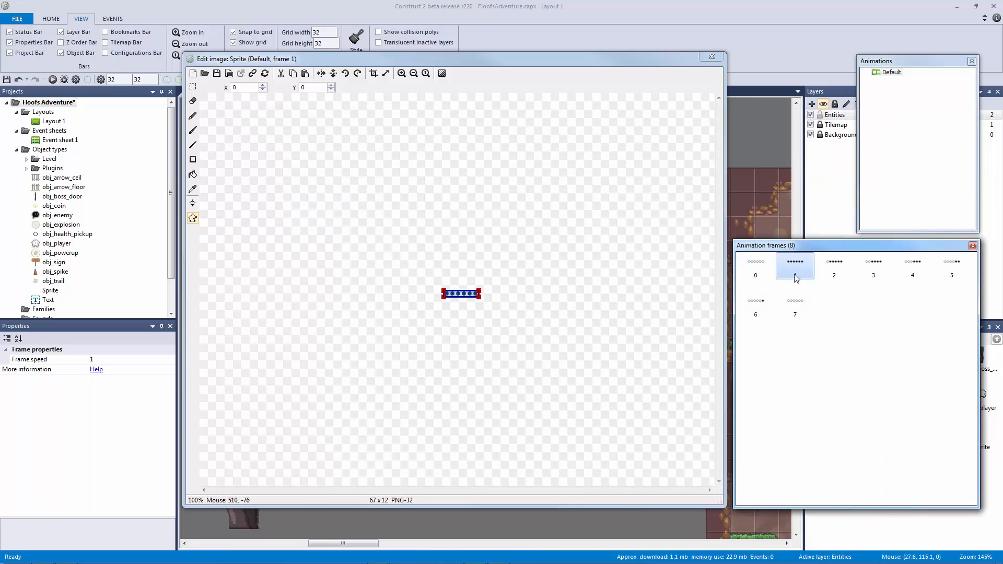
{"action": "left_click", "coordinate": [795, 304]}
{"action": "key", "text": "Delete"}
Reorder the health bar frames so the all-empty bar is frame 0 and the fully dark bar is frame 6
{"action": "left_click", "coordinate": [796, 268]}
{"action": "left_click", "coordinate": [760, 269]}
{"action": "left_click_drag", "start_coordinate": [767, 304], "coordinate": [783, 267]}
{"action": "left_click_drag", "start_coordinate": [755, 305], "coordinate": [835, 282]}
{"action": "left_click_drag", "start_coordinate": [763, 304], "coordinate": [805, 288]}
{"action": "left_click_drag", "start_coordinate": [891, 270], "coordinate": [891, 270]}
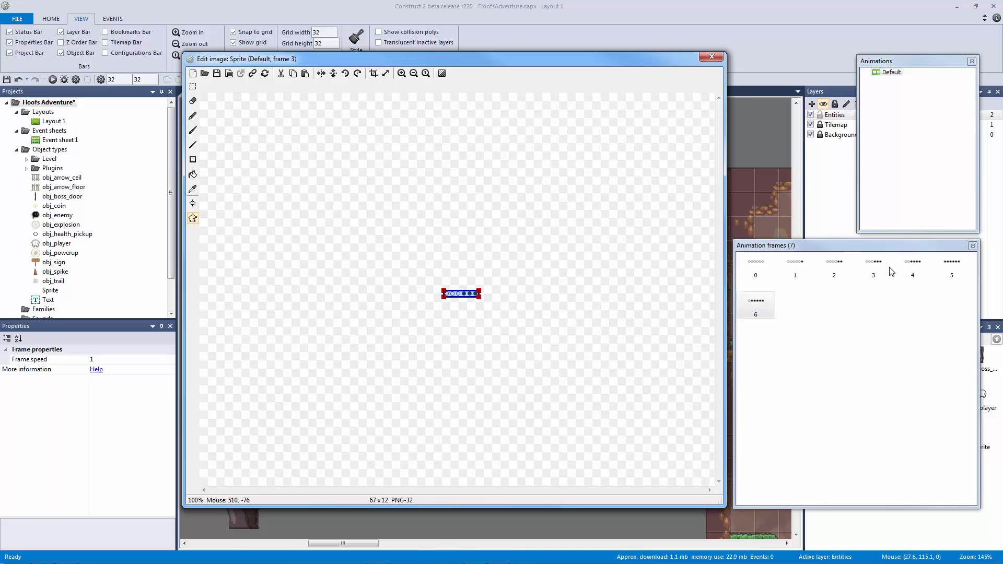
{"action": "left_click_drag", "start_coordinate": [756, 303], "coordinate": [935, 271]}
Examine health bar frames 0 to 6 enlarged to check their order
{"action": "left_click", "coordinate": [755, 267]}
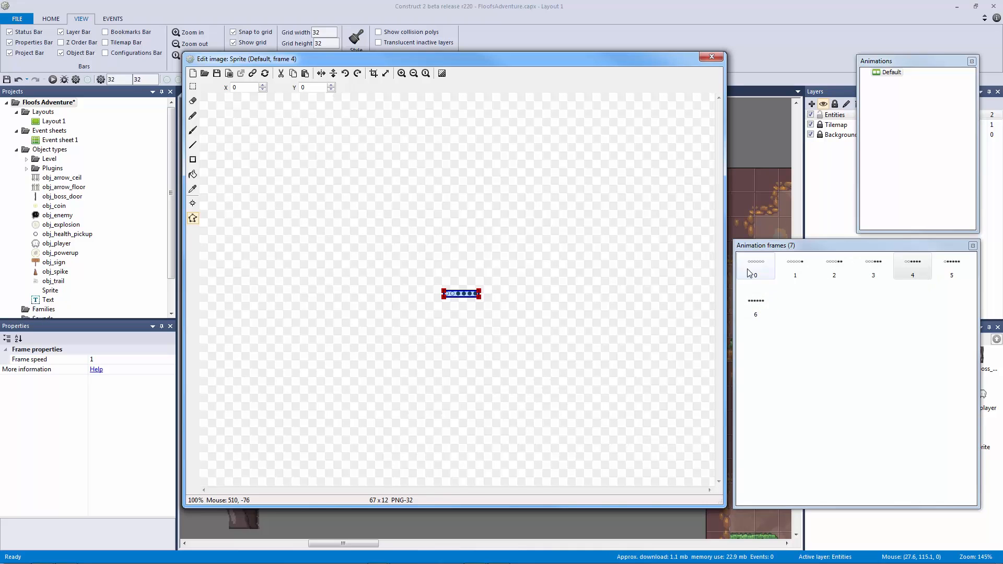
{"action": "left_click", "coordinate": [401, 73]}
{"action": "left_click", "coordinate": [401, 73]}
{"action": "left_click", "coordinate": [401, 73]}
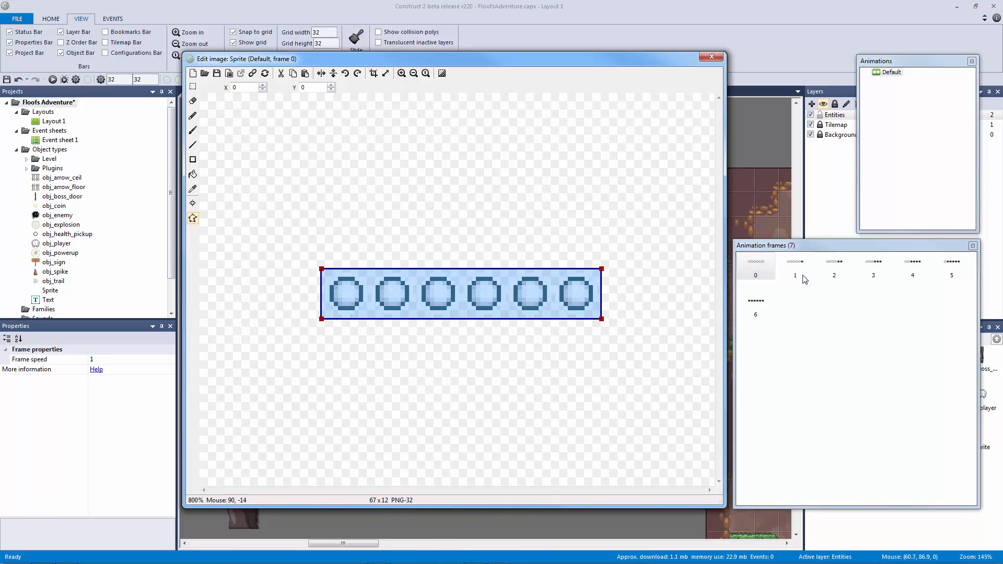
{"action": "left_click", "coordinate": [755, 266]}
{"action": "left_click", "coordinate": [795, 267]}
{"action": "left_click", "coordinate": [834, 271]}
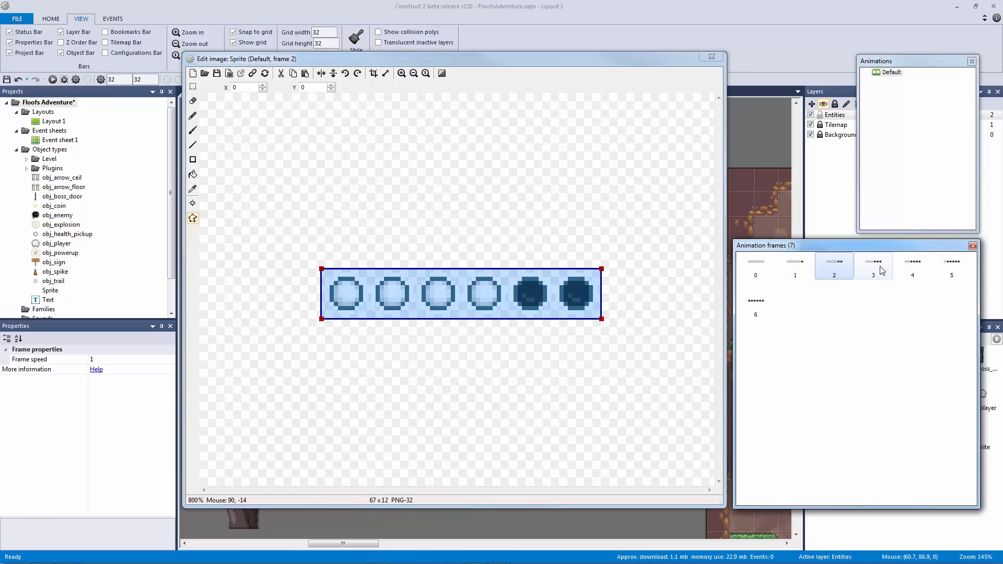
{"action": "left_click", "coordinate": [873, 267]}
{"action": "left_click", "coordinate": [912, 267]}
{"action": "left_click", "coordinate": [940, 270]}
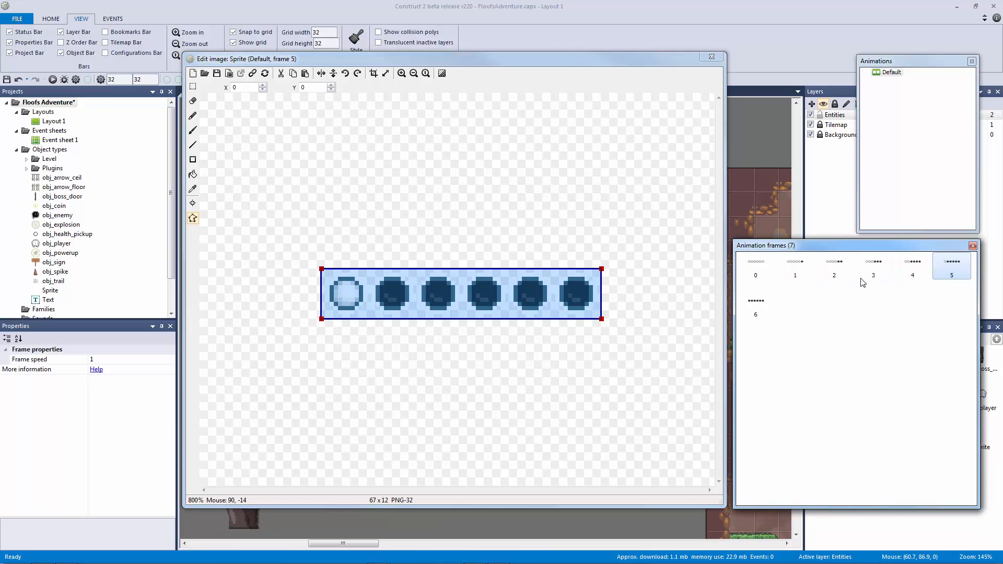
{"action": "left_click", "coordinate": [755, 307]}
Close the image editor and rename the health bar sprite as obj_hud_health
{"action": "left_click", "coordinate": [711, 57]}
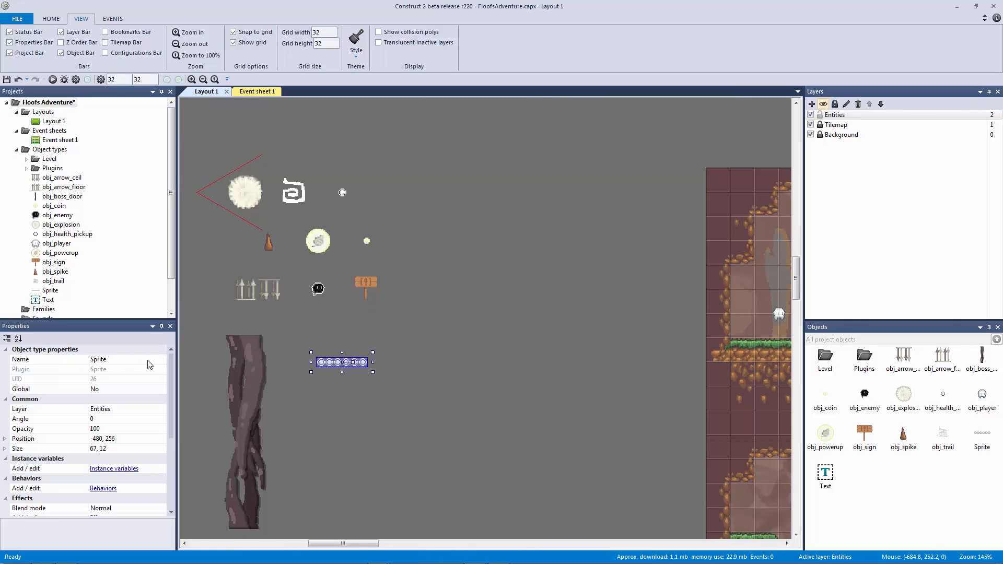
{"action": "left_click", "coordinate": [148, 360]}
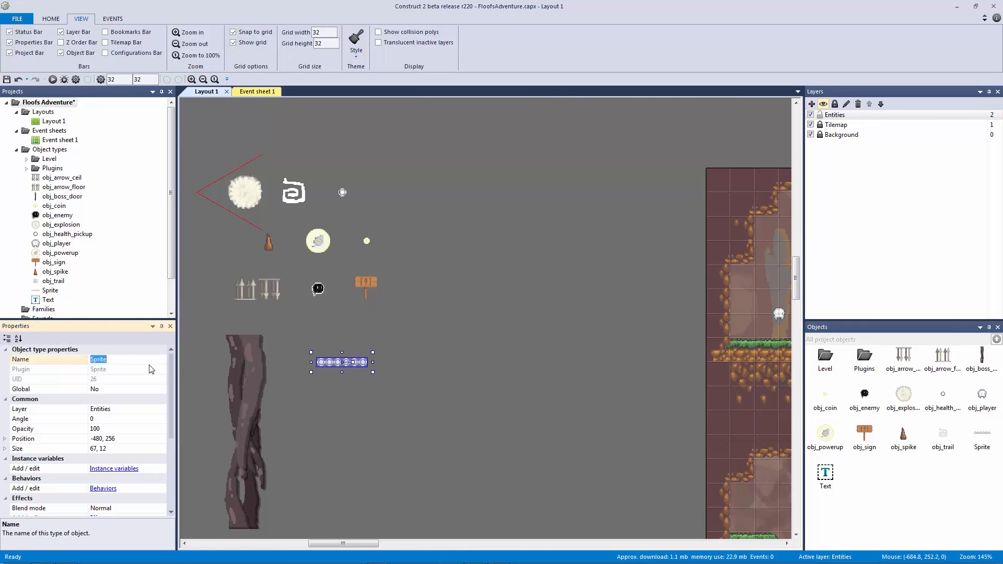
{"action": "type", "text": "obj_hud_element"}
{"action": "key", "text": "Return"}
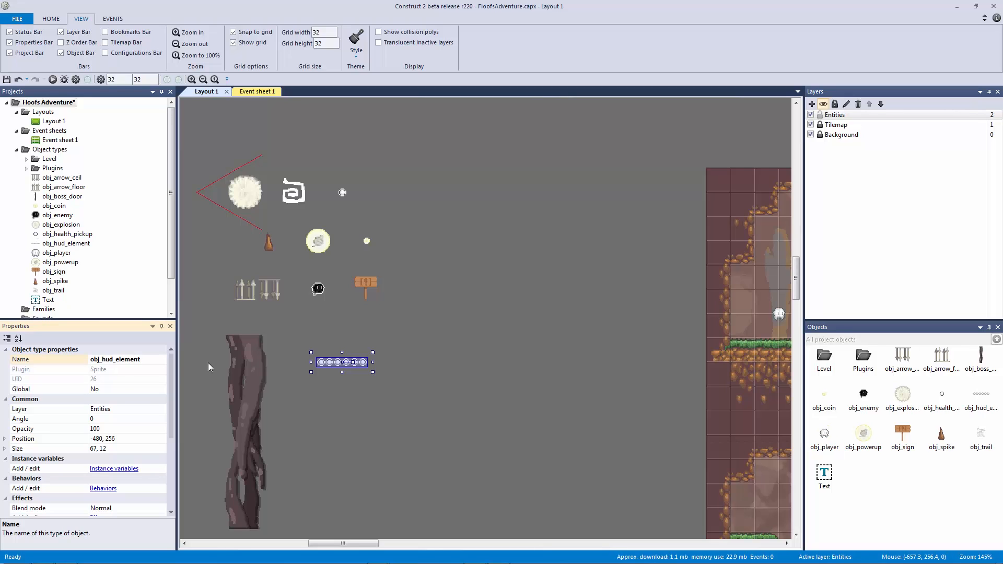
{"action": "left_click", "coordinate": [149, 358]}
{"action": "left_click_drag", "start_coordinate": [150, 359], "coordinate": [114, 358]}
{"action": "type", "text": "health"}
{"action": "key", "text": "Return"}
Insert another Sprite object in the empty area above obj_hud_health
{"action": "double_click", "coordinate": [359, 324]}
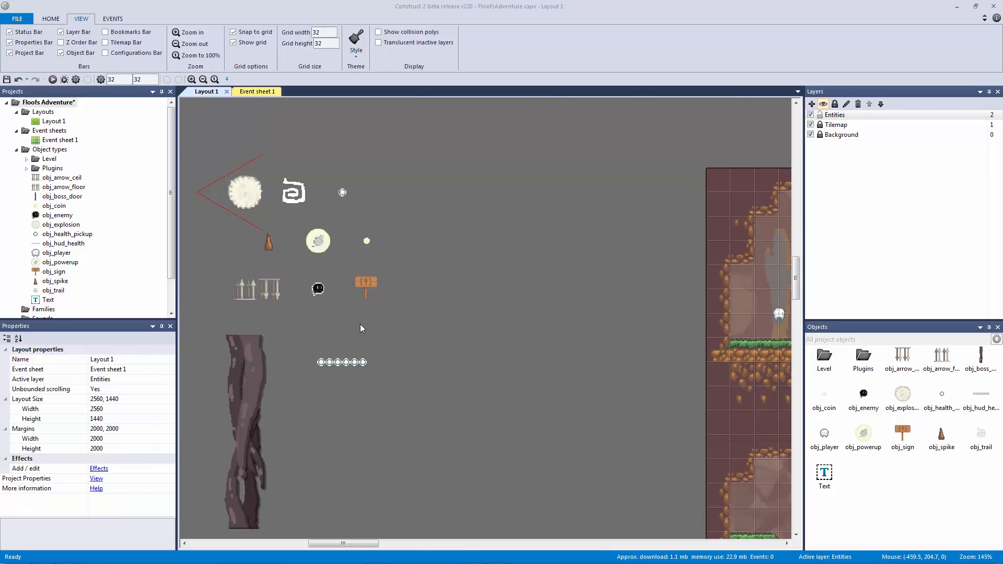
{"action": "left_click", "coordinate": [419, 269]}
{"action": "double_click", "coordinate": [418, 263]}
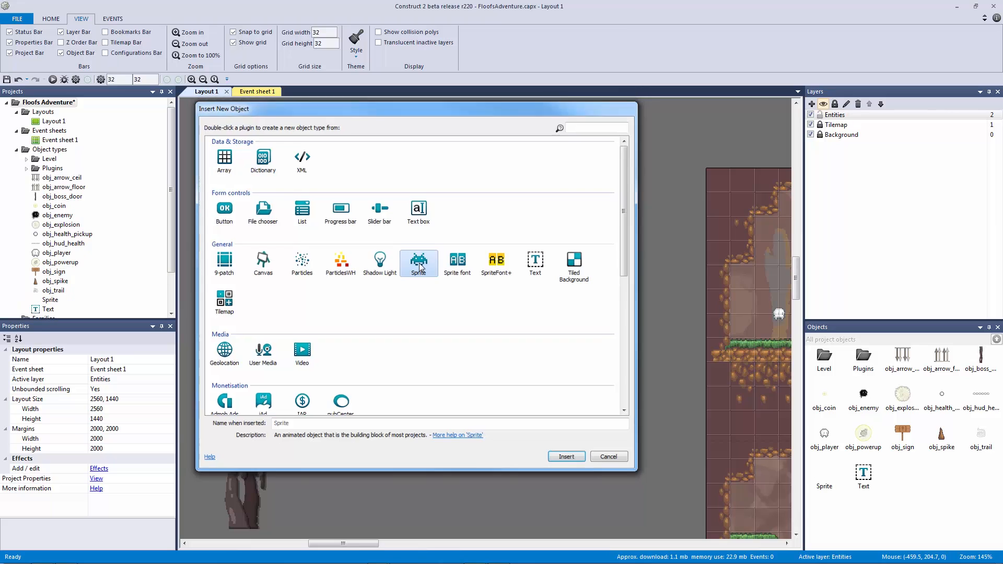
{"action": "left_click", "coordinate": [402, 313]}
Load Boss_Health.png from the HUDS folder into the new sprite and set its collision polygon to the bounding box
{"action": "left_click", "coordinate": [205, 74]}
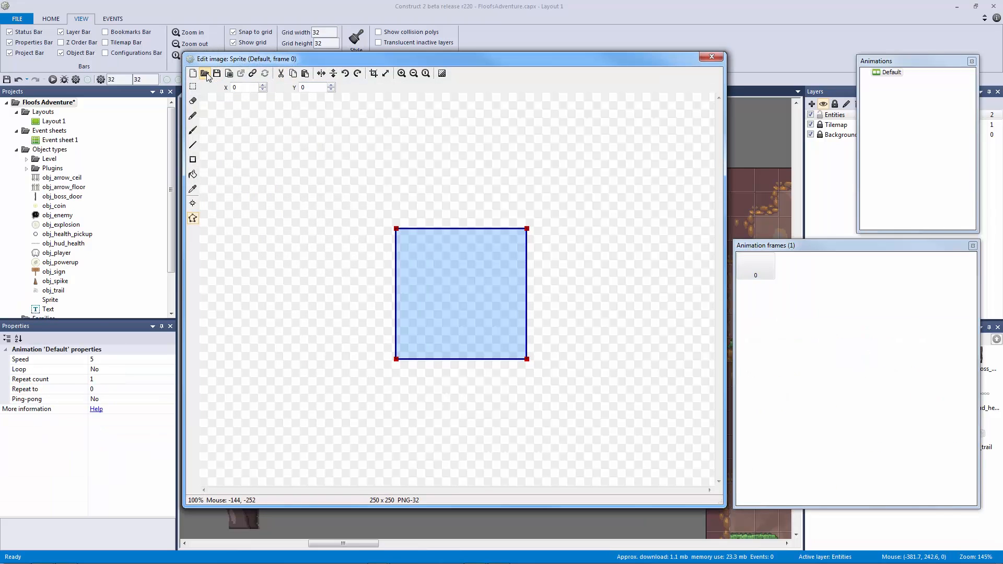
{"action": "left_click", "coordinate": [428, 171]}
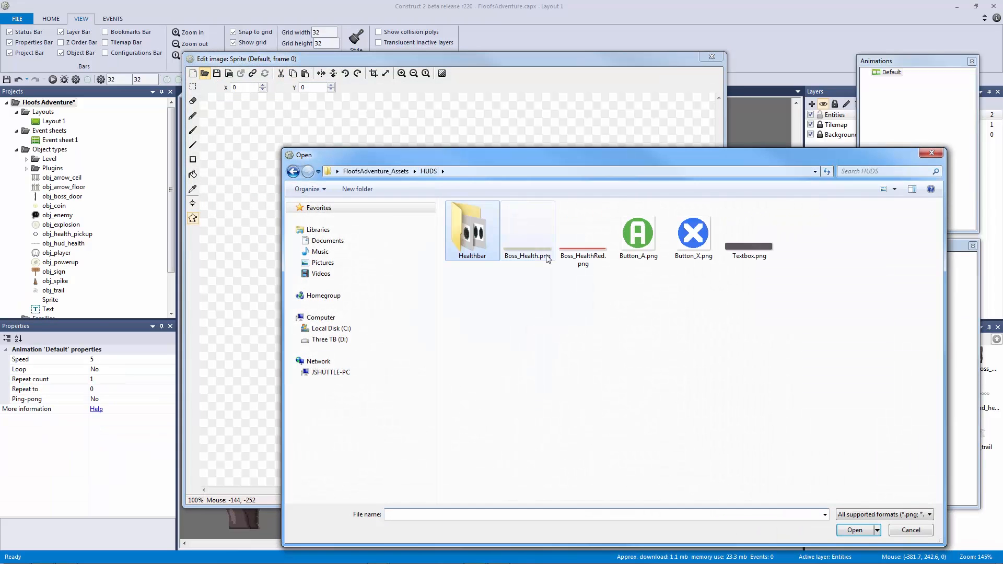
{"action": "left_click", "coordinate": [551, 256]}
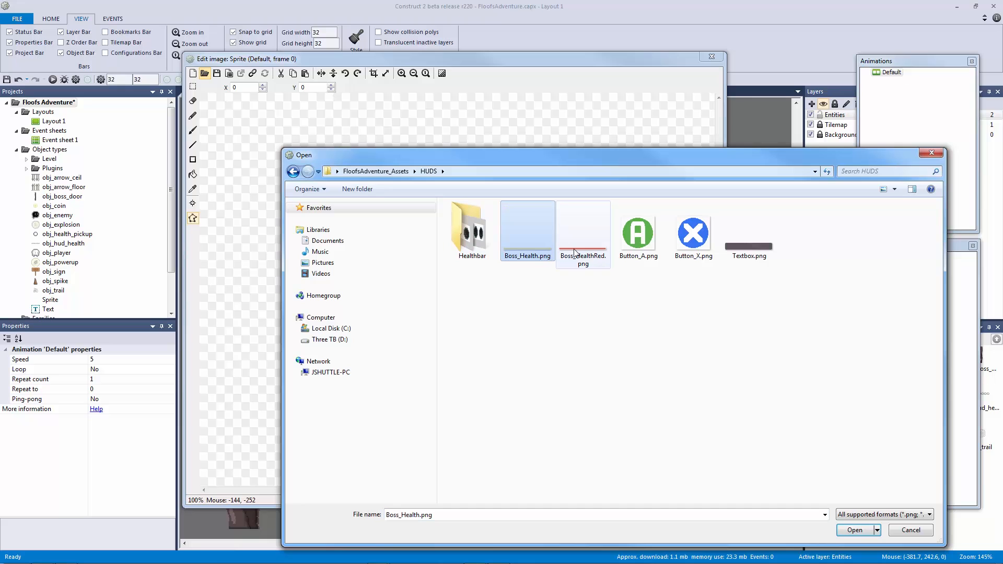
{"action": "left_click", "coordinate": [591, 255]}
{"action": "left_click", "coordinate": [539, 259]}
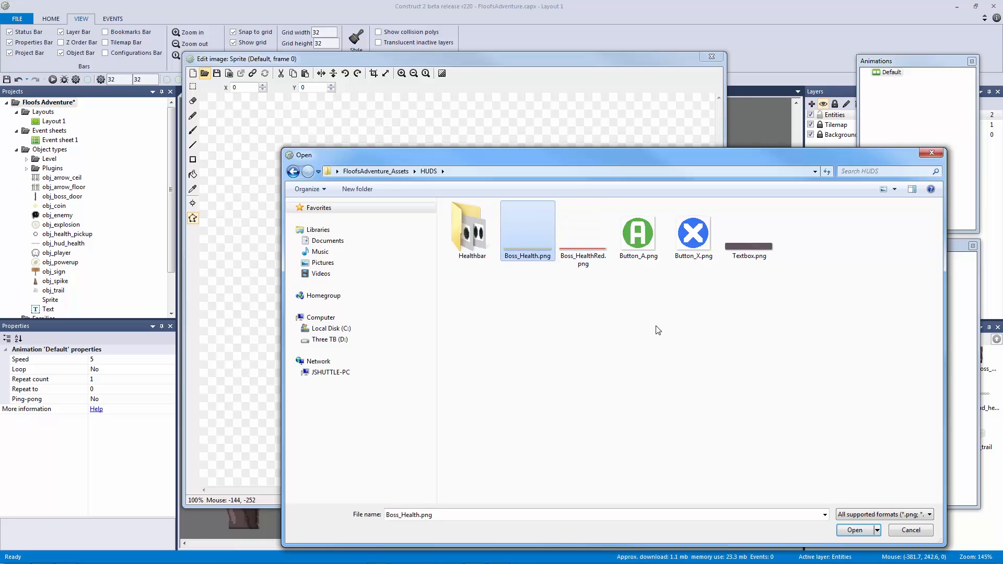
{"action": "double_click", "coordinate": [532, 253]}
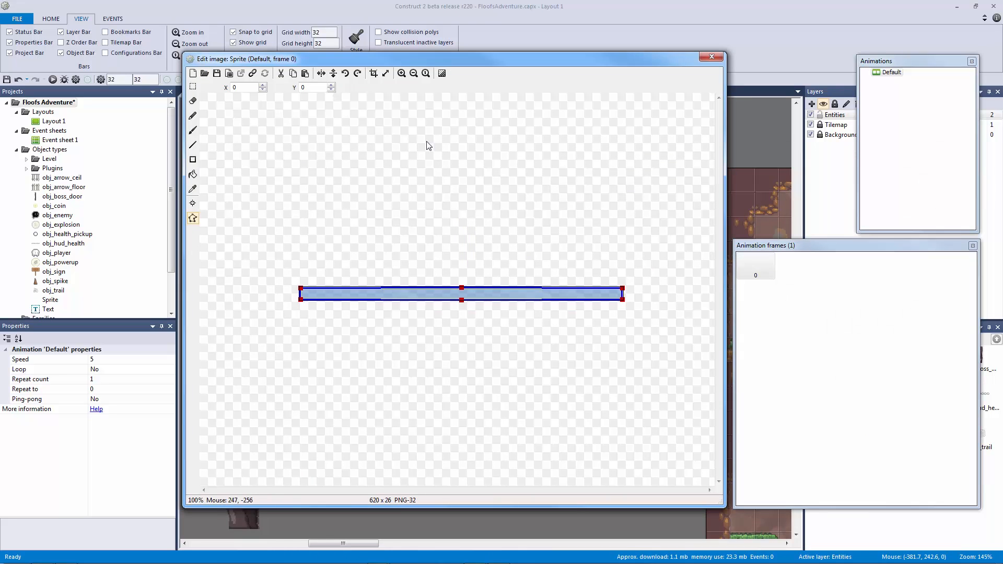
{"action": "right_click", "coordinate": [400, 300]}
{"action": "left_click", "coordinate": [433, 380]}
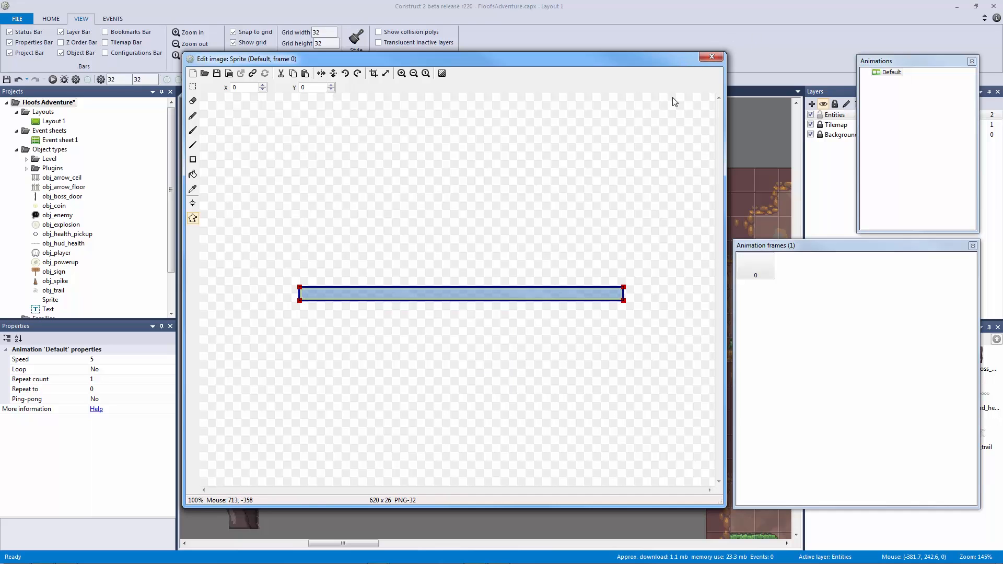
Close the image editor and move the boss health bar above the other objects outside the layout
{"action": "left_click", "coordinate": [709, 59]}
{"action": "left_click_drag", "start_coordinate": [424, 353], "coordinate": [495, 160]}
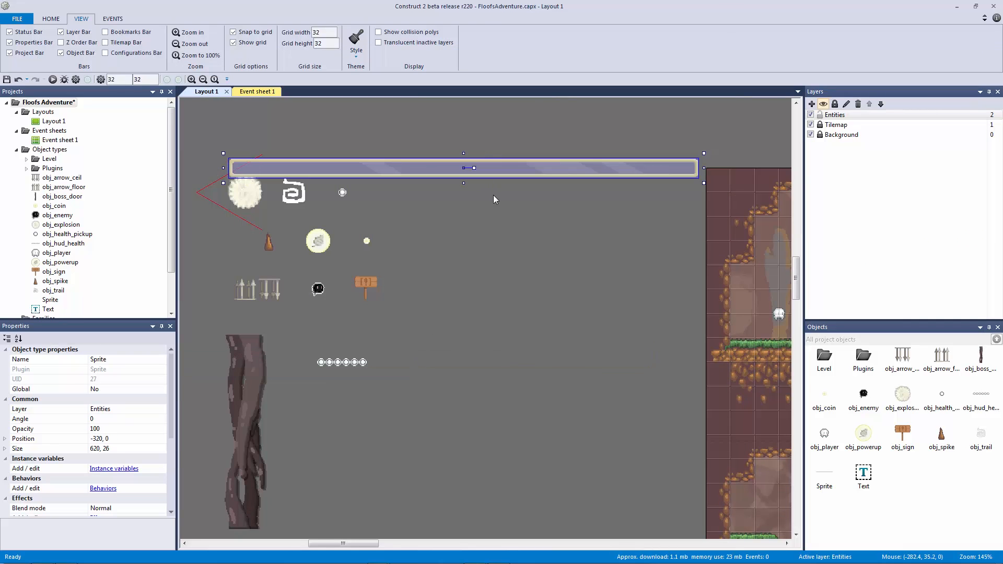
{"action": "scroll", "coordinate": [493, 195], "scroll_direction": "down", "scroll_amount": 3, "text": "ctrl"}
{"action": "left_click_drag", "start_coordinate": [518, 219], "coordinate": [478, 149]}
{"action": "left_click", "coordinate": [501, 221]}
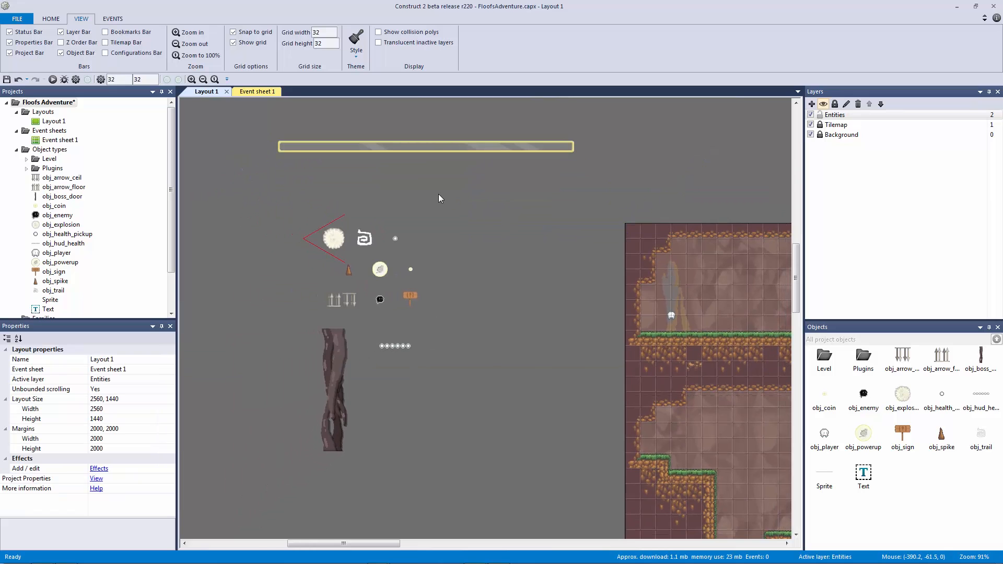
Insert another Sprite object below the boss health bar and load Boss_HealthRed.png into it
{"action": "double_click", "coordinate": [439, 197]}
{"action": "double_click", "coordinate": [418, 264]}
{"action": "left_click", "coordinate": [502, 208]}
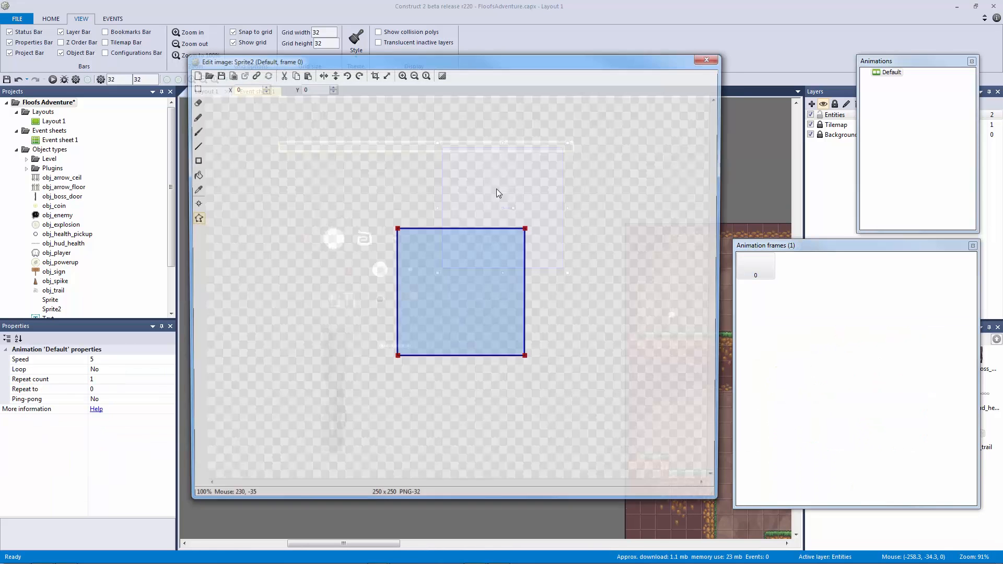
{"action": "left_click", "coordinate": [205, 74]}
{"action": "double_click", "coordinate": [580, 201]}
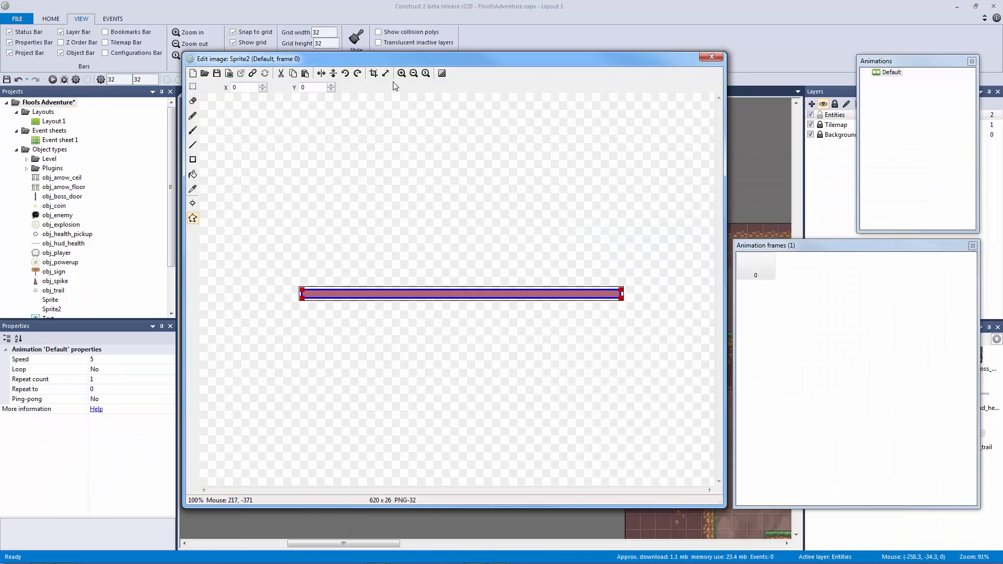
Set the red bar's collision polygon to its bounding box and crop away the image's transparent edges
{"action": "right_click", "coordinate": [426, 294]}
{"action": "left_click", "coordinate": [476, 380]}
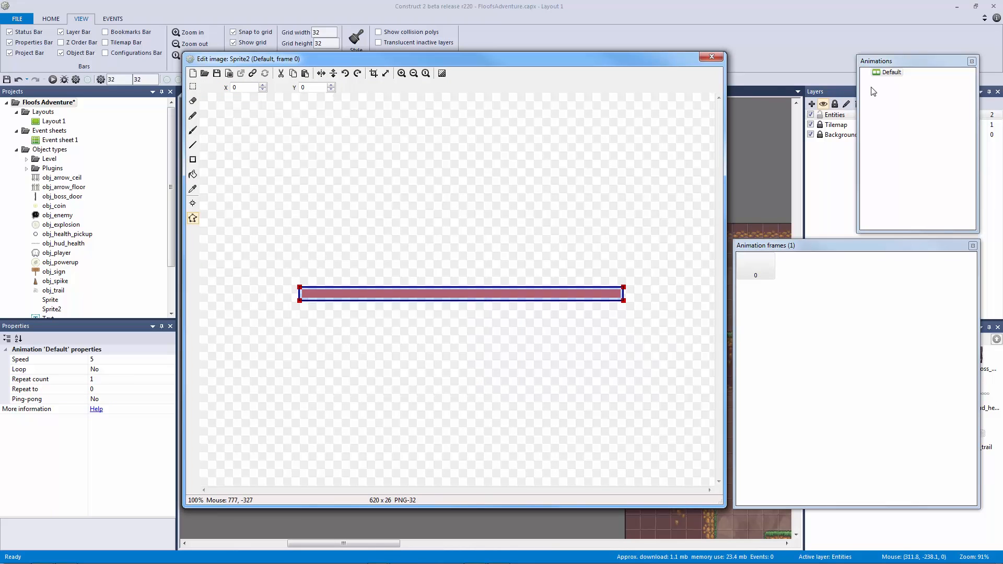
{"action": "left_click", "coordinate": [372, 73]}
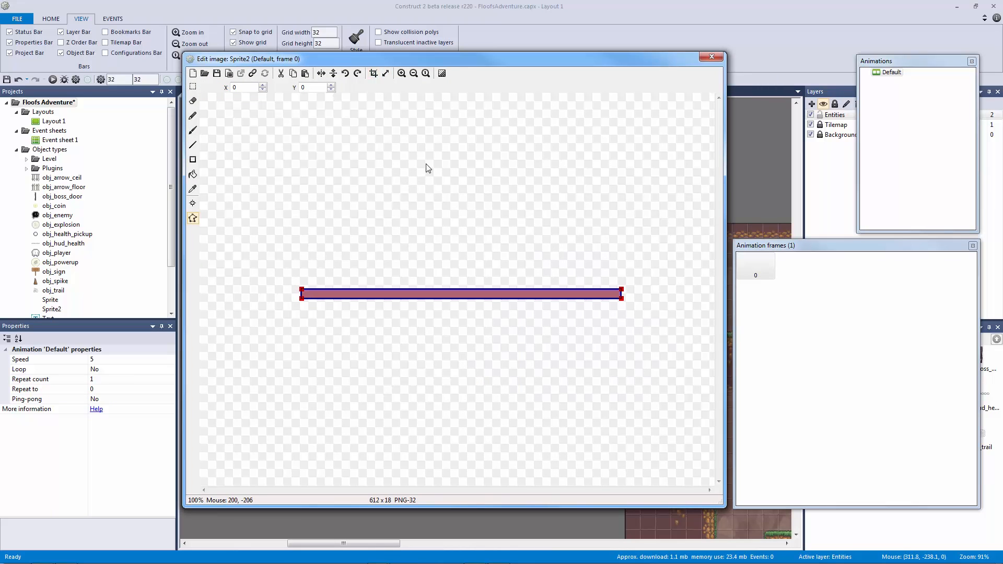
Set the red bar's origin image point to Left with Quick assign
{"action": "left_click", "coordinate": [401, 74]}
{"action": "left_click", "coordinate": [412, 73]}
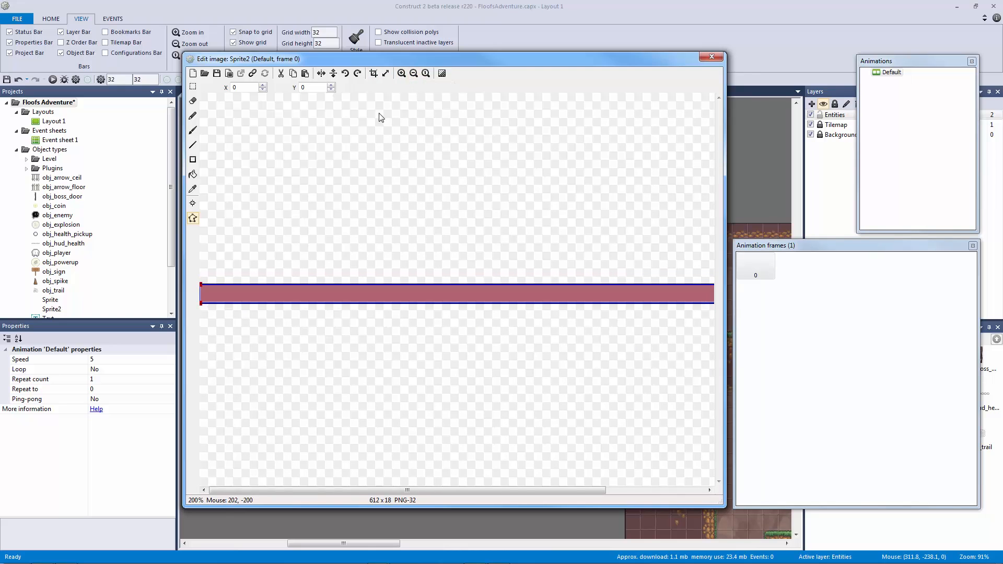
{"action": "left_click", "coordinate": [413, 73]}
{"action": "left_click", "coordinate": [193, 203]}
{"action": "left_click", "coordinate": [778, 99]}
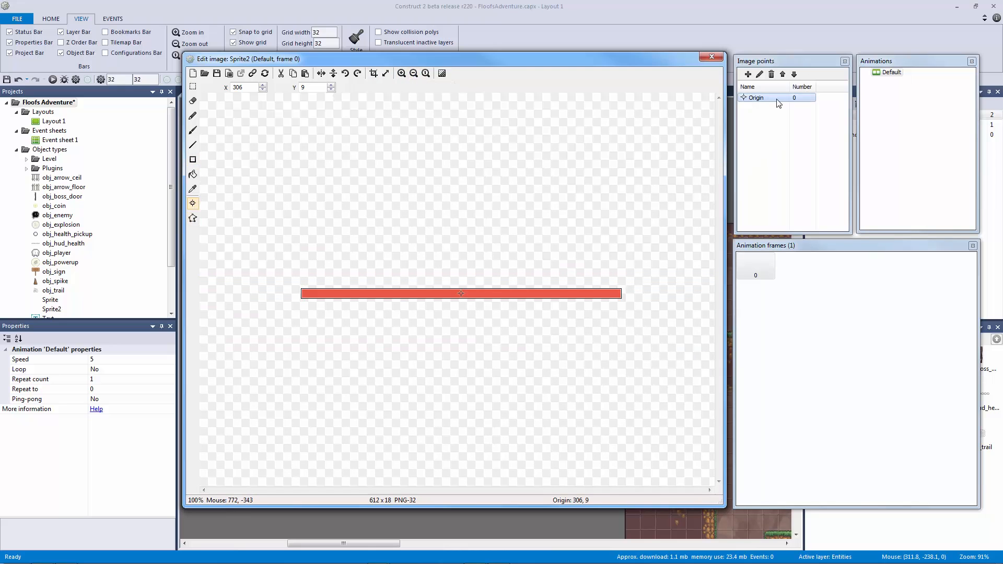
{"action": "right_click", "coordinate": [778, 102]}
{"action": "mouse_move", "coordinate": [857, 167]}
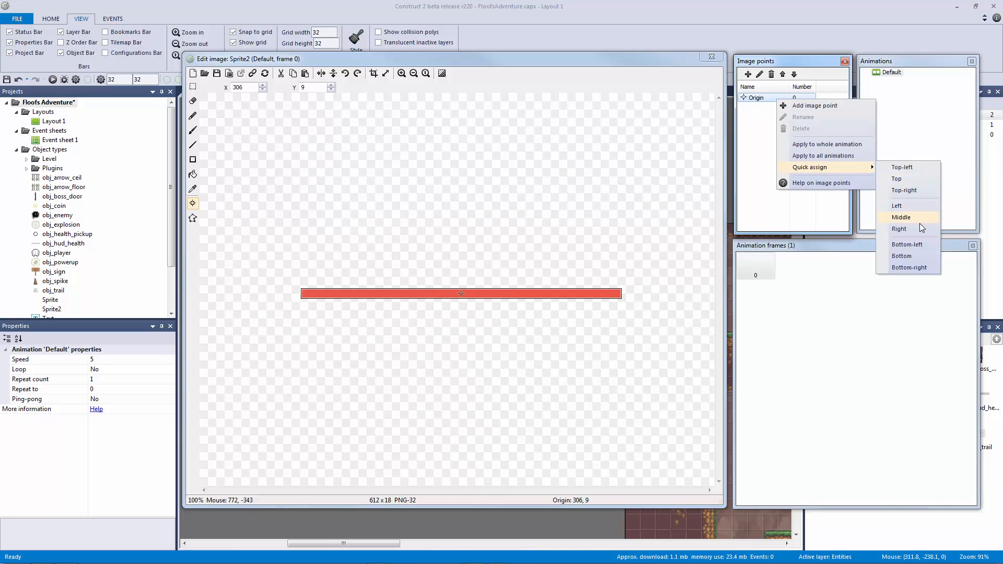
{"action": "left_click", "coordinate": [907, 206]}
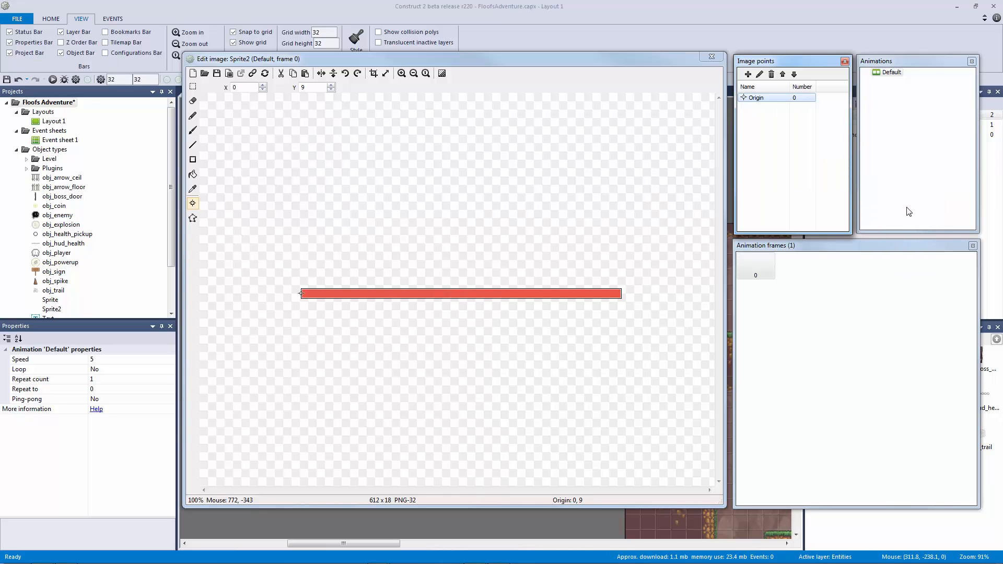
Close the image editor, move the red bar just below the boss health bar casing, and rename it obj_boss_health
{"action": "left_click", "coordinate": [711, 56]}
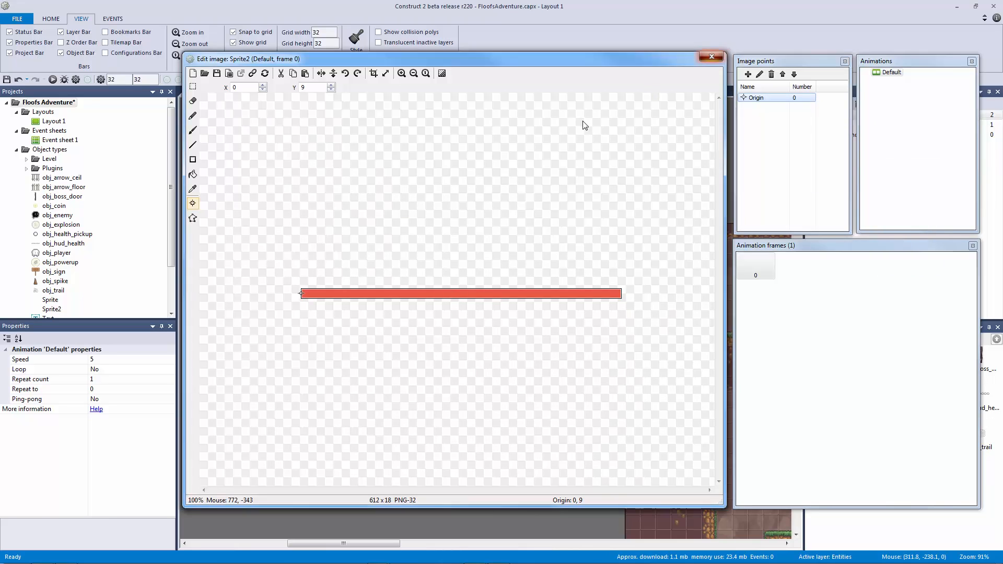
{"action": "left_click_drag", "start_coordinate": [360, 153], "coordinate": [331, 166]}
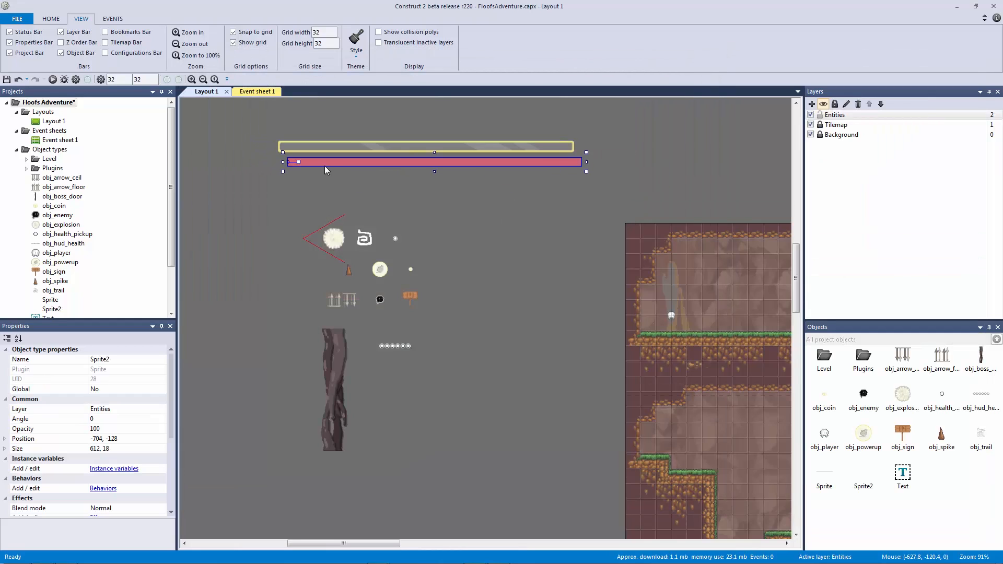
{"action": "left_click", "coordinate": [153, 359]}
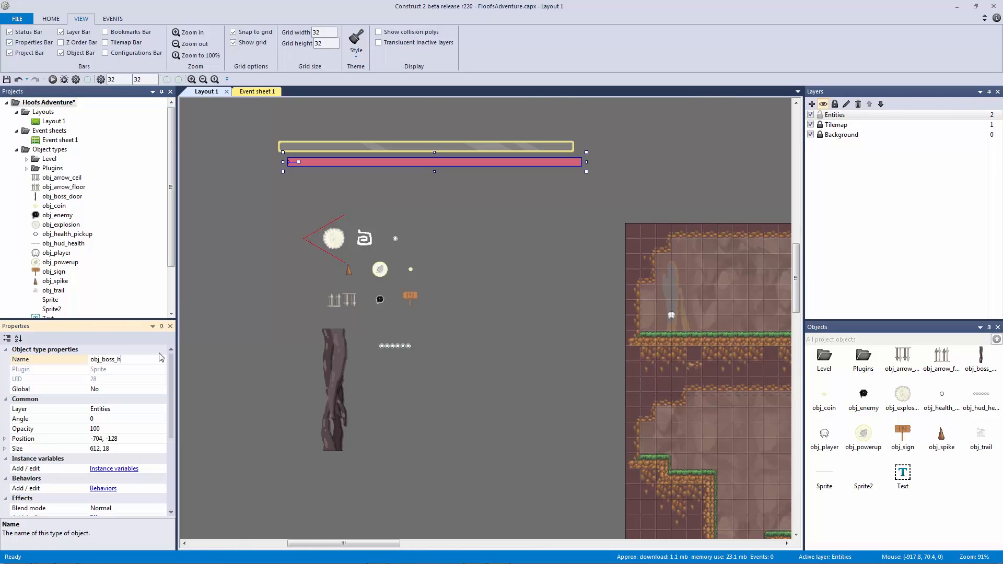
{"action": "key", "text": "Return"}
Rename the boss health bar frame object to obj_boss_casing and save the project
{"action": "left_click", "coordinate": [393, 146]}
{"action": "left_click", "coordinate": [114, 359]}
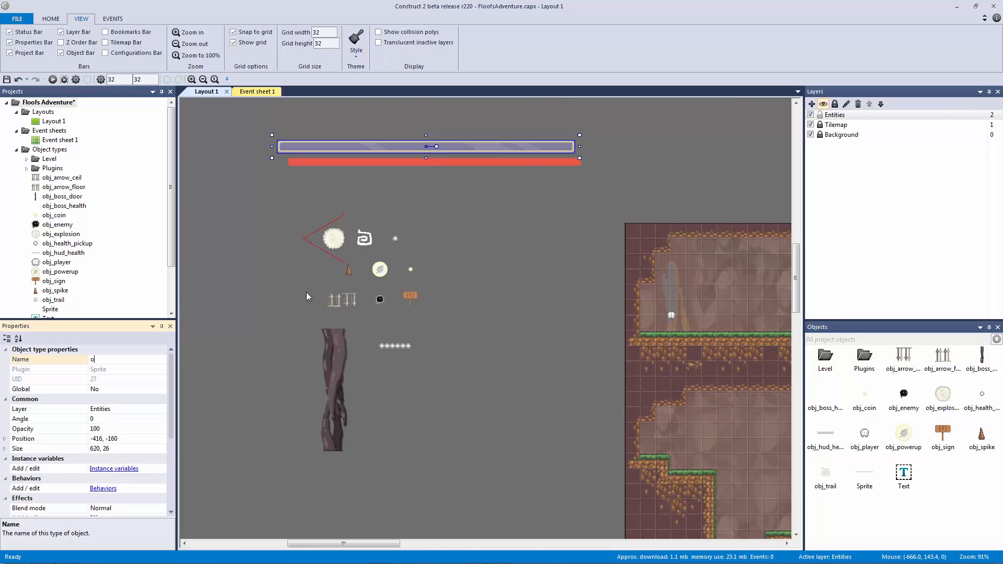
{"action": "type", "text": "obj_boss_casing"}
{"action": "key", "text": "Return"}
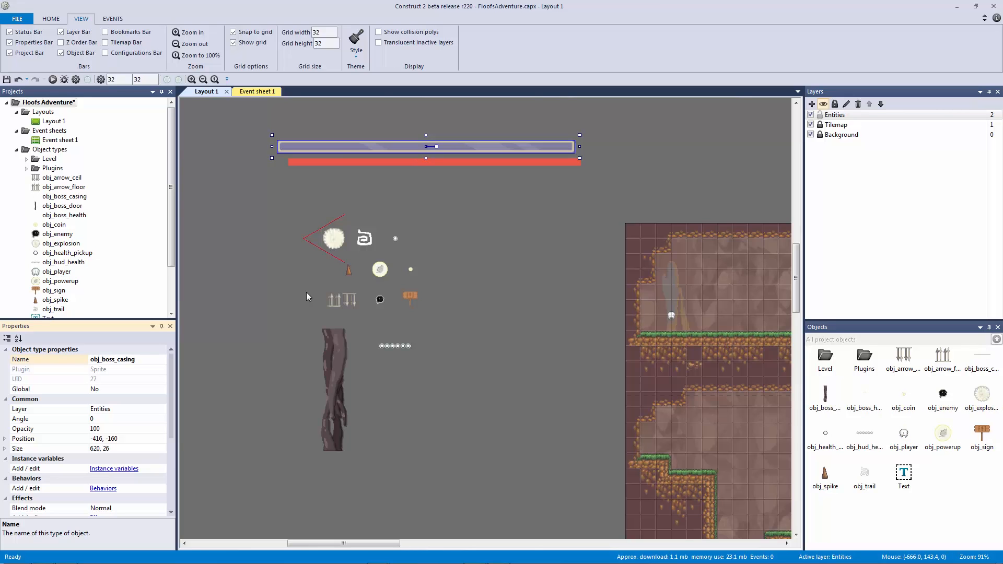
{"action": "key", "text": "ctrl+s"}
Insert a new Sprite object outside the layout, beside the small pickup objects, and load Button_X.png into it
{"action": "left_click", "coordinate": [563, 223]}
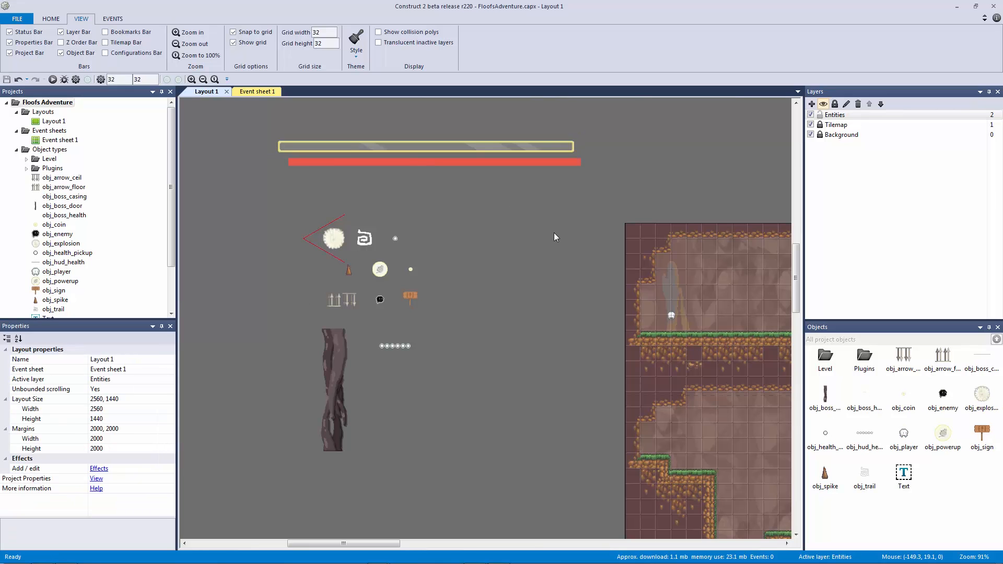
{"action": "double_click", "coordinate": [554, 233]}
{"action": "double_click", "coordinate": [418, 261]}
{"action": "left_click", "coordinate": [483, 285]}
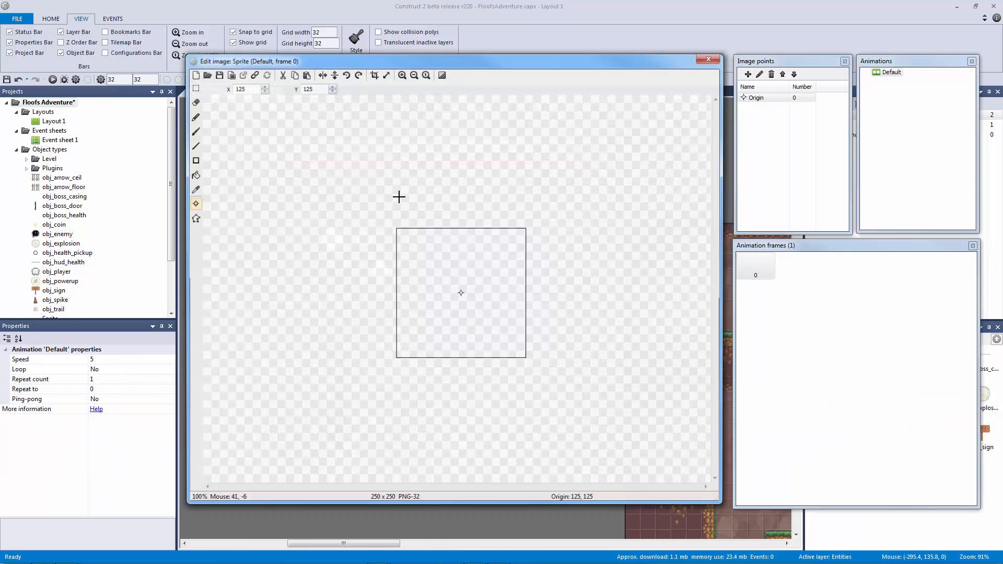
{"action": "left_click", "coordinate": [205, 73]}
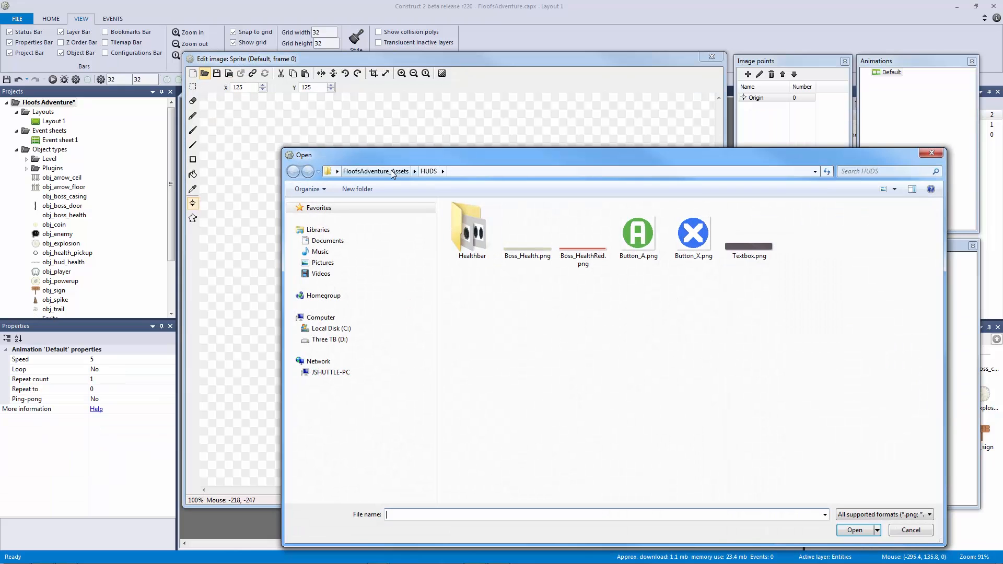
{"action": "double_click", "coordinate": [690, 246]}
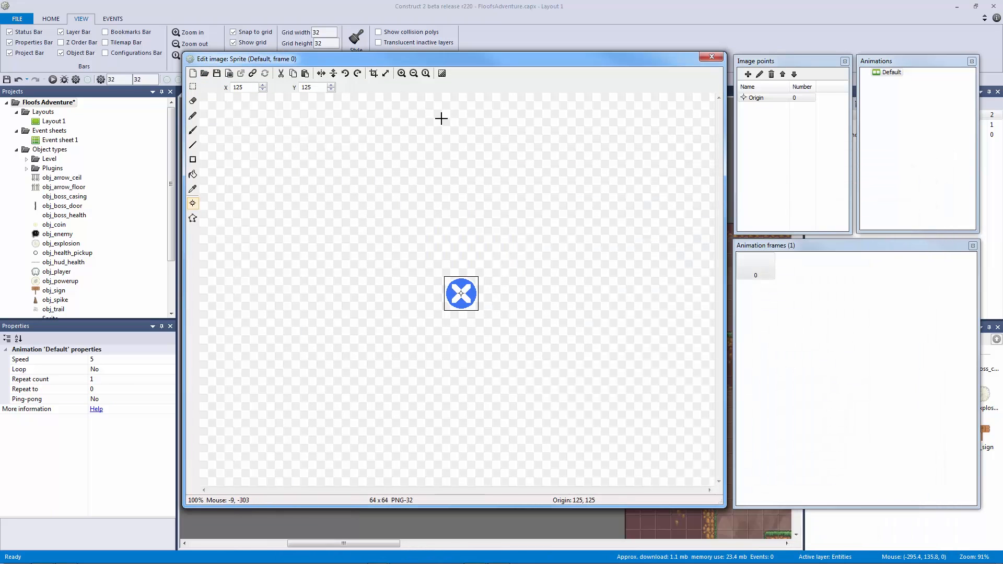
Crop the X button image's transparent edges, close the image editor, and rename the object obj_button_x
{"action": "left_click", "coordinate": [373, 73]}
{"action": "left_click", "coordinate": [711, 56]}
{"action": "left_click", "coordinate": [119, 359]}
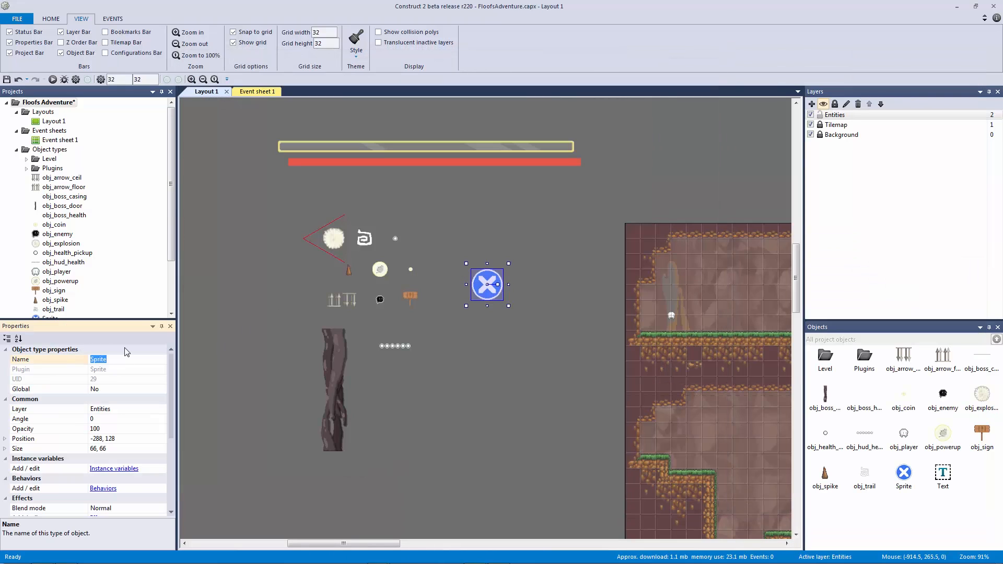
{"action": "key", "text": "Return"}
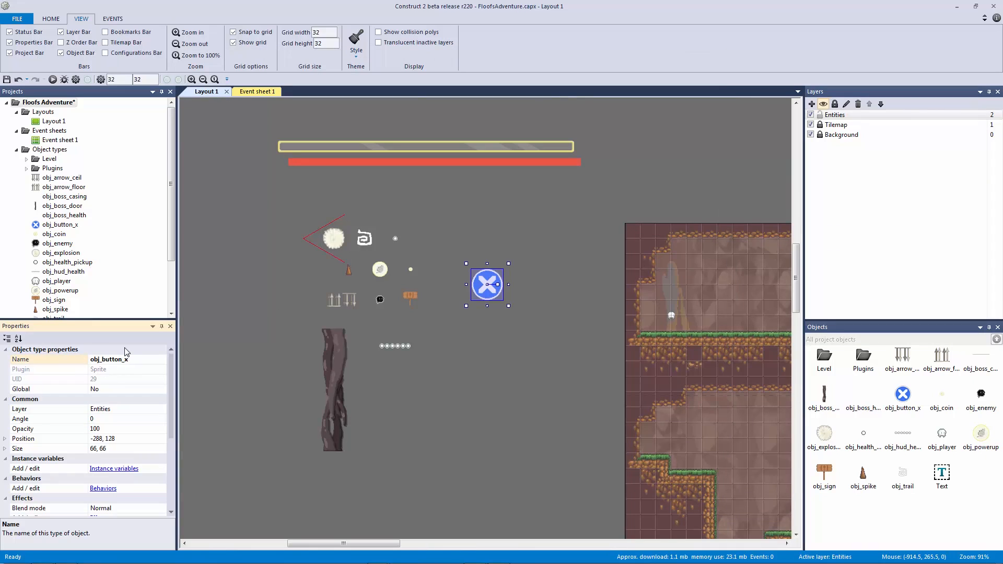
Move the X button closer to the small pickups and insert another Sprite object loaded with Textbox.png
{"action": "double_click", "coordinate": [531, 241]}
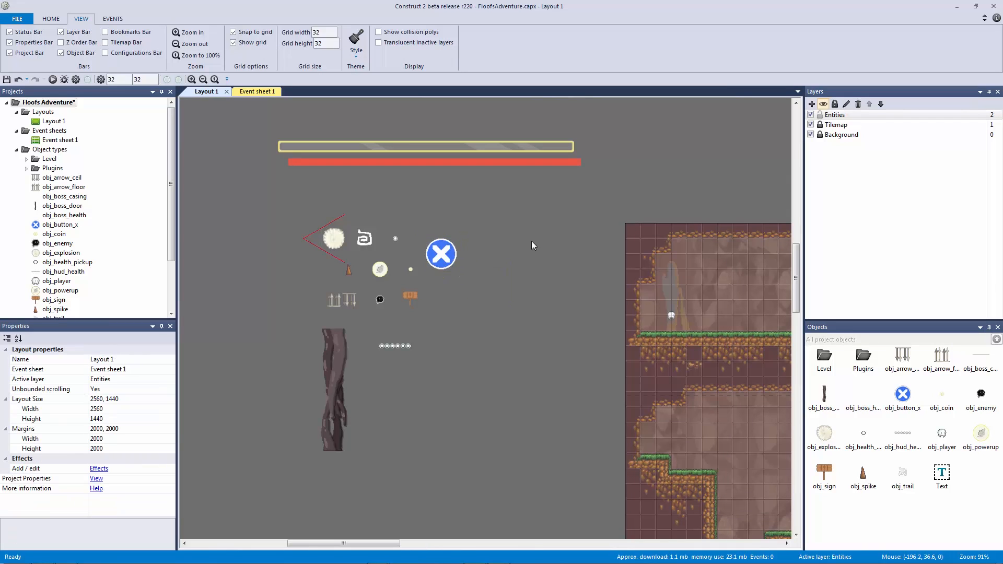
{"action": "left_click", "coordinate": [416, 264]}
{"action": "double_click", "coordinate": [418, 263]}
{"action": "left_click", "coordinate": [335, 146]}
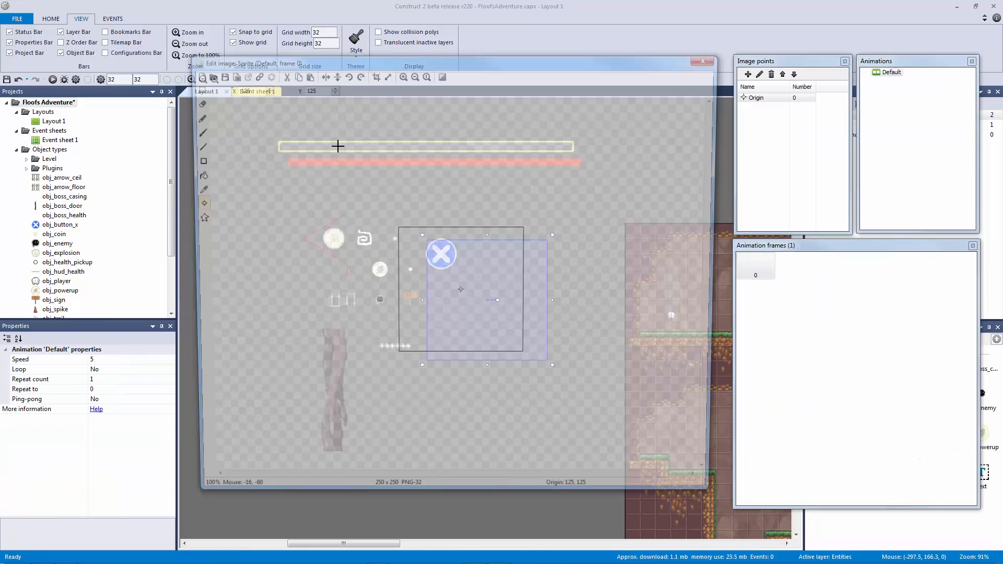
{"action": "left_click", "coordinate": [204, 73]}
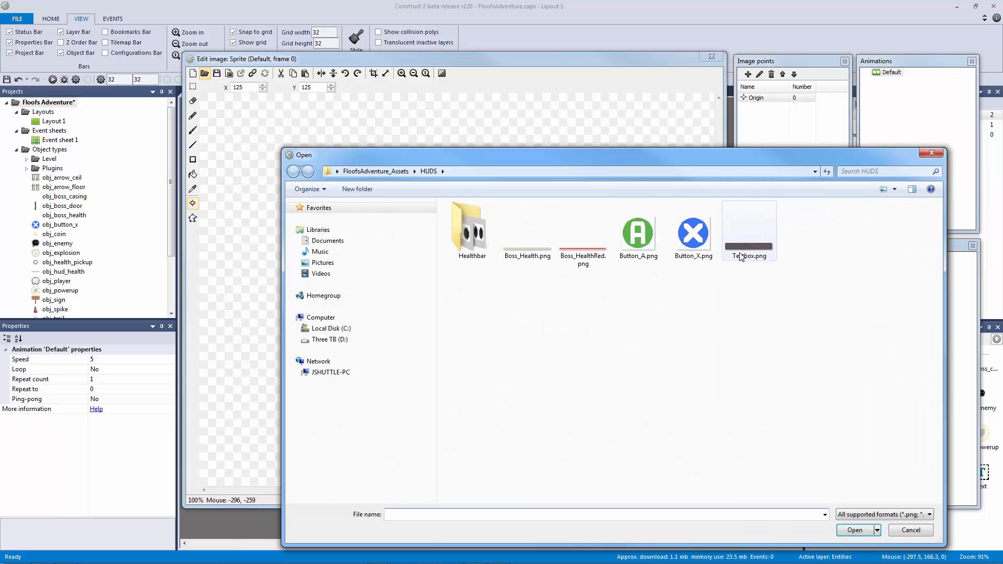
{"action": "double_click", "coordinate": [745, 235]}
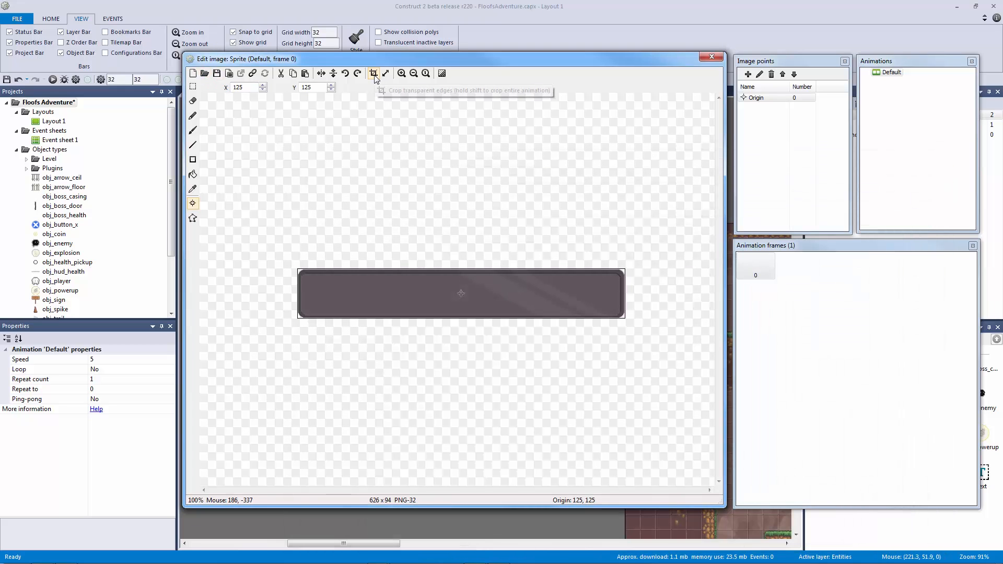
Crop the text box image's transparent edges, close the image editor, and rename the object obj_convobox
{"action": "left_click", "coordinate": [374, 74]}
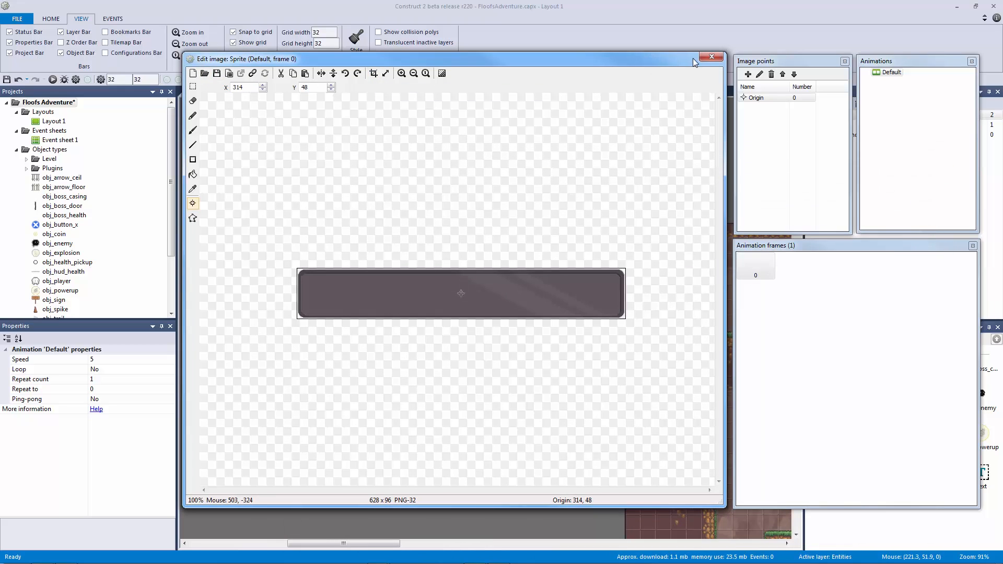
{"action": "left_click", "coordinate": [711, 56]}
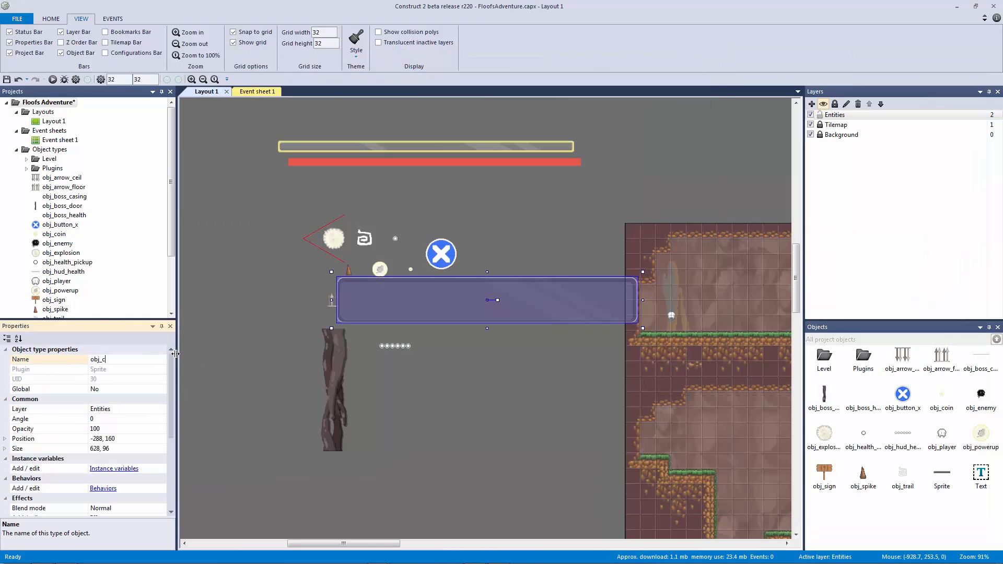
{"action": "type", "text": "obj_convobox"}
{"action": "key", "text": "Return"}
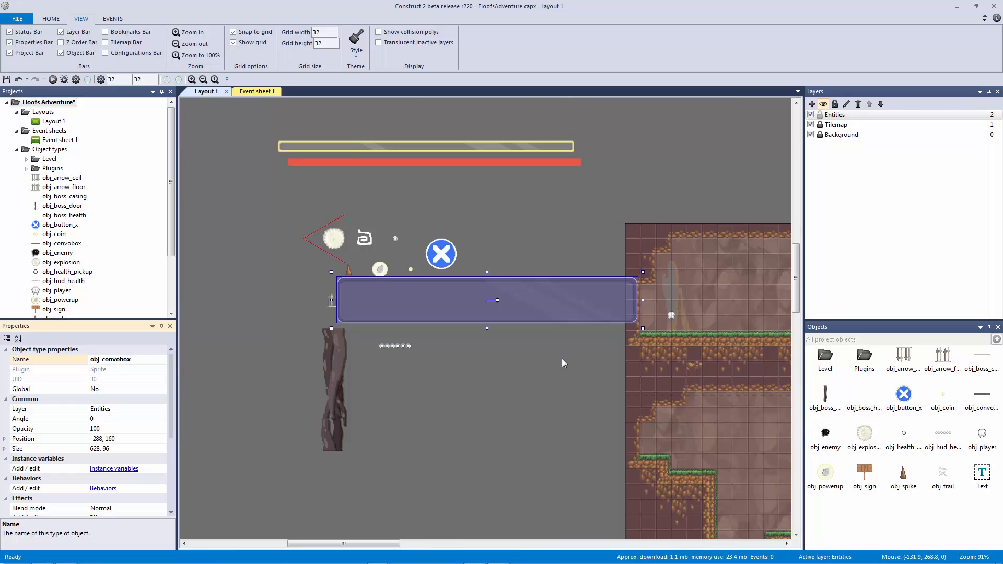
Move the conversation box below the boss door, clear of the other objects, and save the project
{"action": "left_click_drag", "start_coordinate": [524, 307], "coordinate": [447, 506]}
{"action": "left_click", "coordinate": [530, 361]}
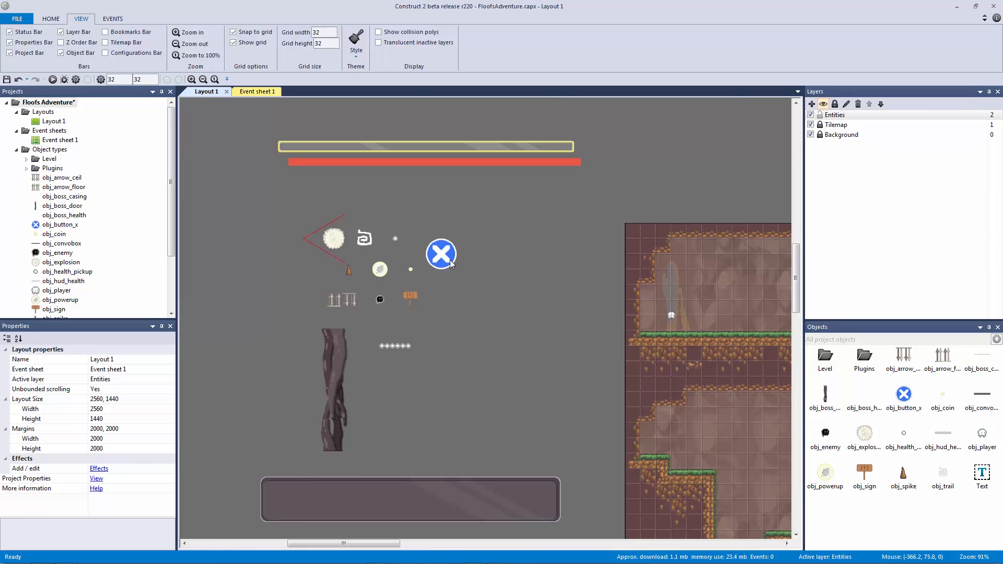
{"action": "key", "text": "ctrl+s"}
Insert another Sprite object outside the layout above the conversation box and start loading an image file into it
{"action": "double_click", "coordinate": [504, 352]}
{"action": "left_click", "coordinate": [417, 268]}
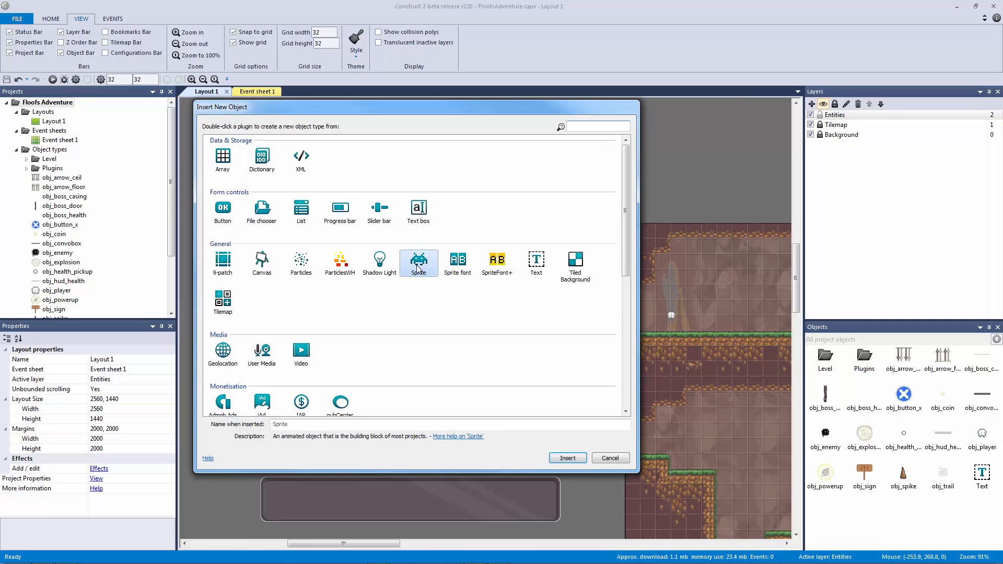
{"action": "double_click", "coordinate": [417, 268]}
{"action": "left_click", "coordinate": [477, 369]}
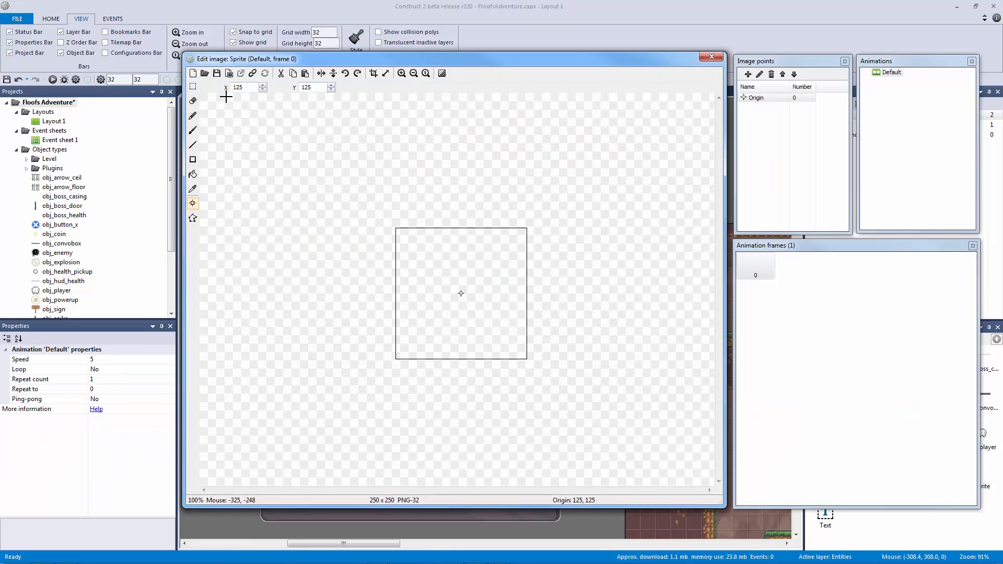
{"action": "left_click", "coordinate": [204, 73]}
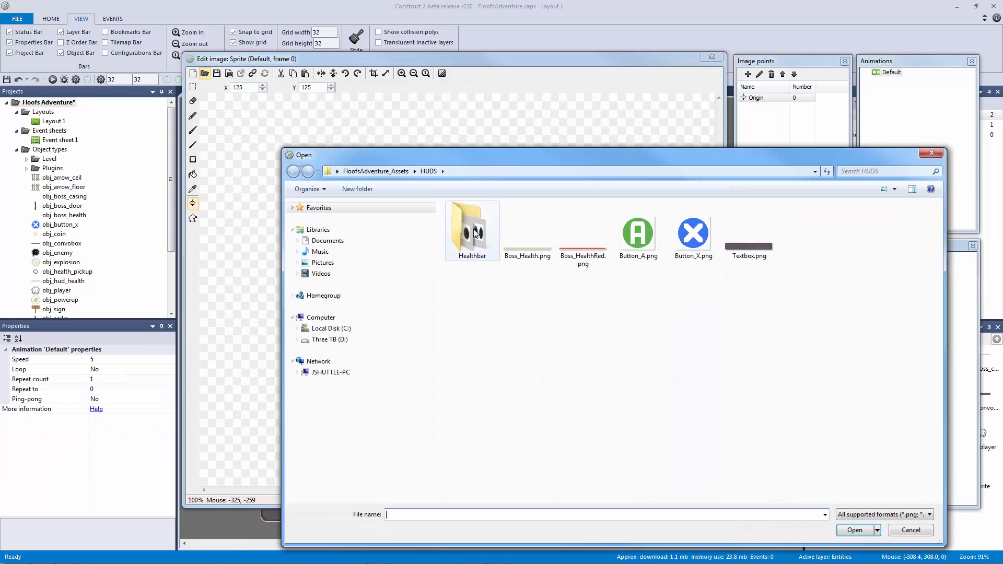
Check the FloofsAdventure_Assets subfolders for images still missing from the project, and close the file picker and image editor without loading any
{"action": "left_click", "coordinate": [382, 172]}
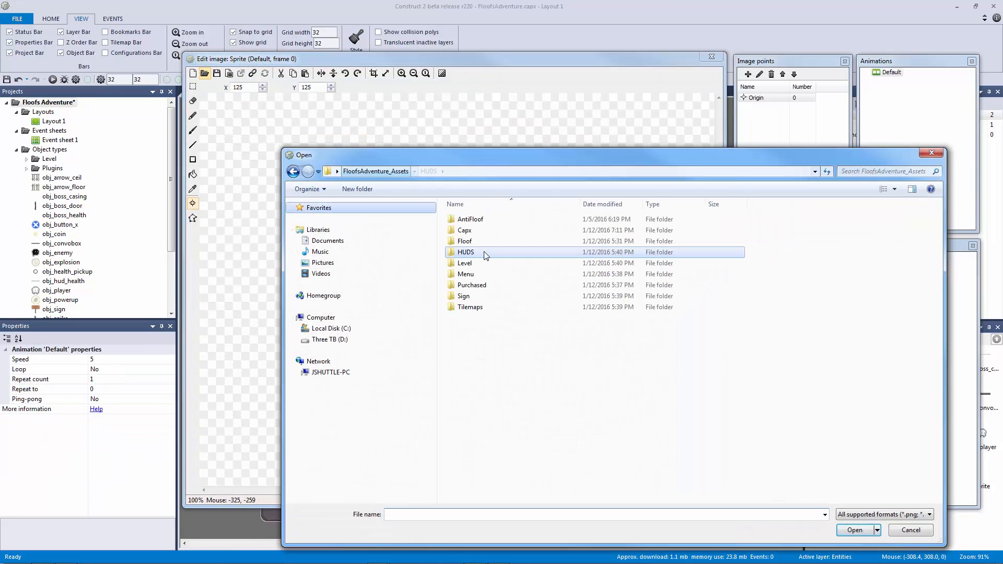
{"action": "double_click", "coordinate": [500, 308]}
{"action": "left_click", "coordinate": [390, 171]}
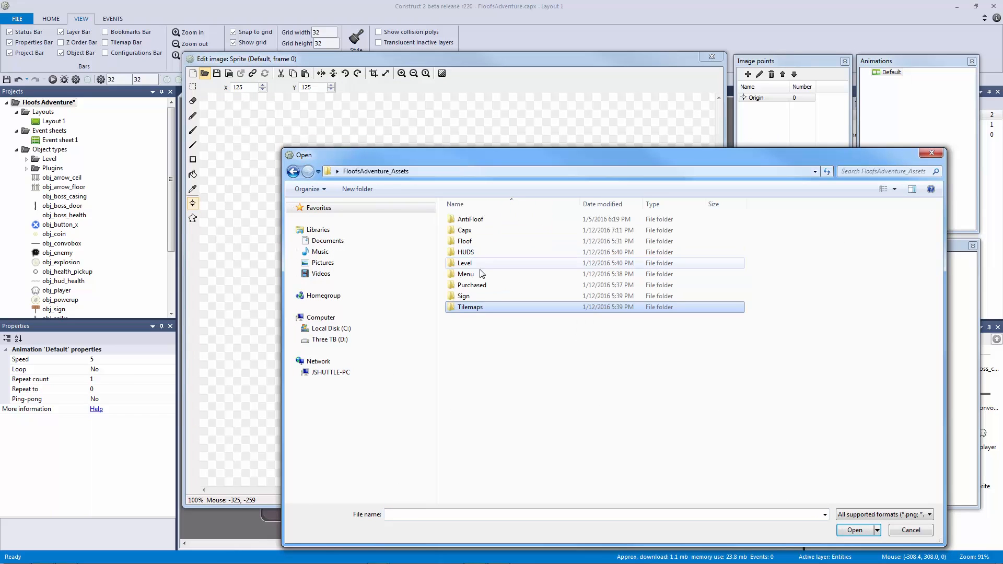
{"action": "double_click", "coordinate": [478, 296]}
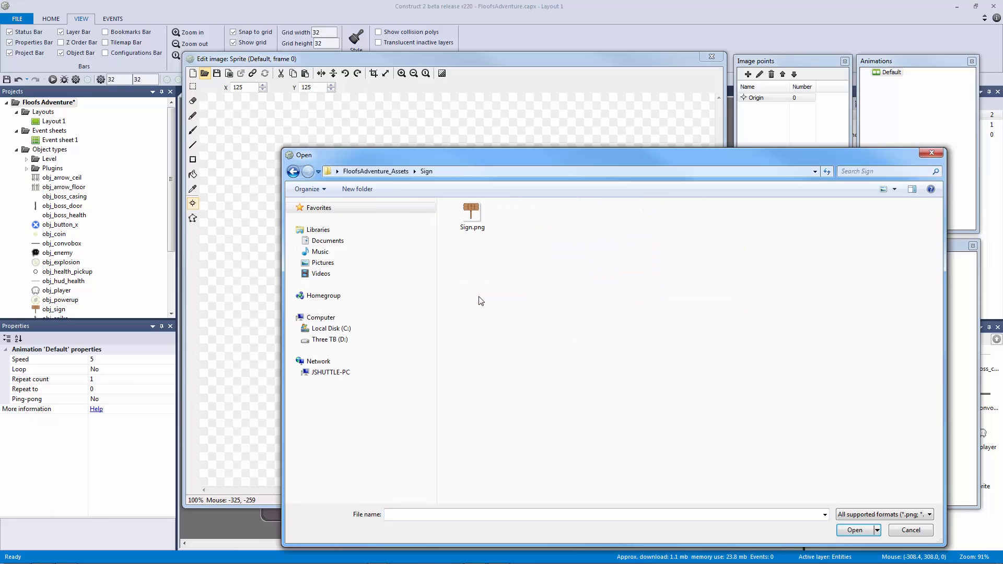
{"action": "left_click", "coordinate": [386, 172]}
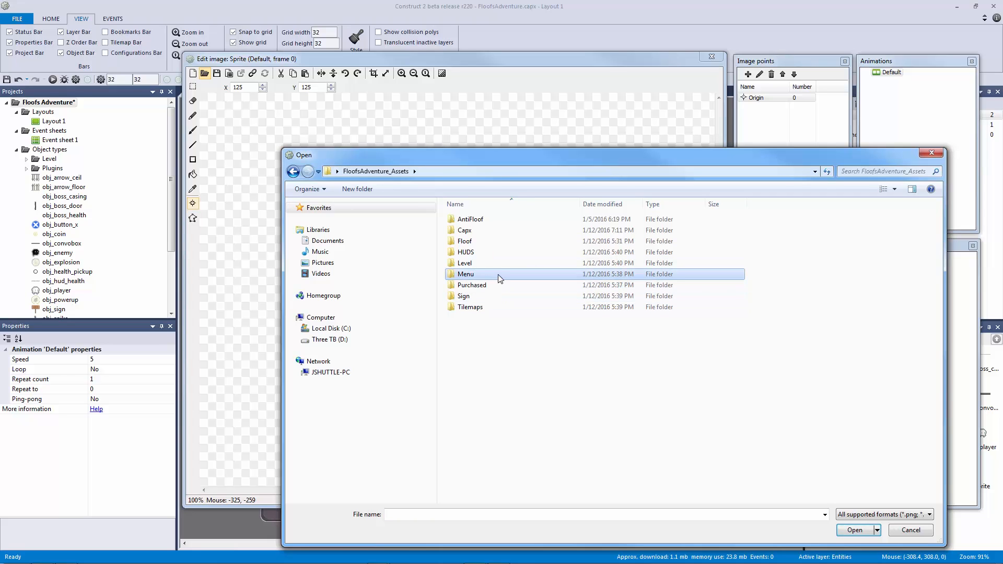
{"action": "double_click", "coordinate": [497, 274]}
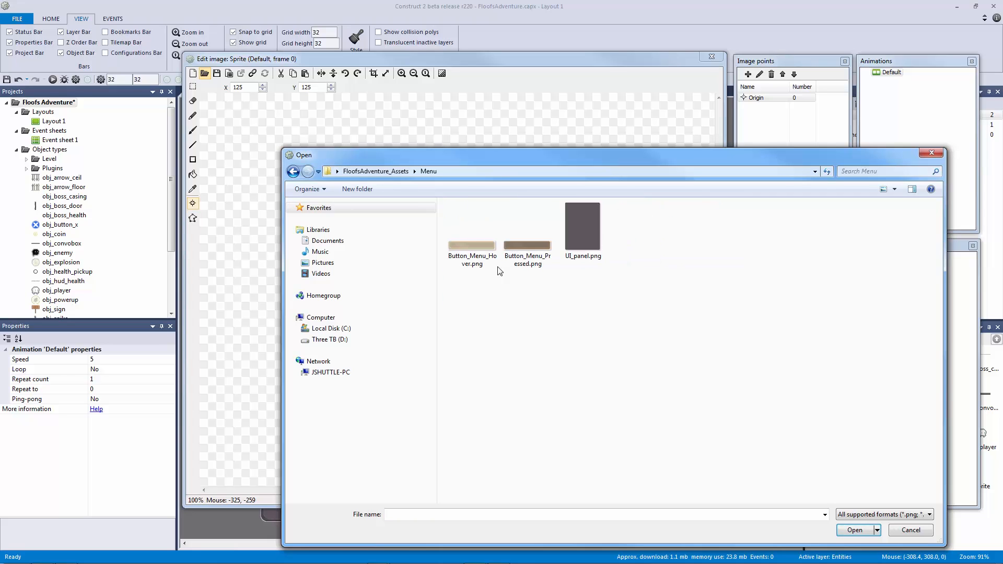
{"action": "left_click", "coordinate": [385, 175]}
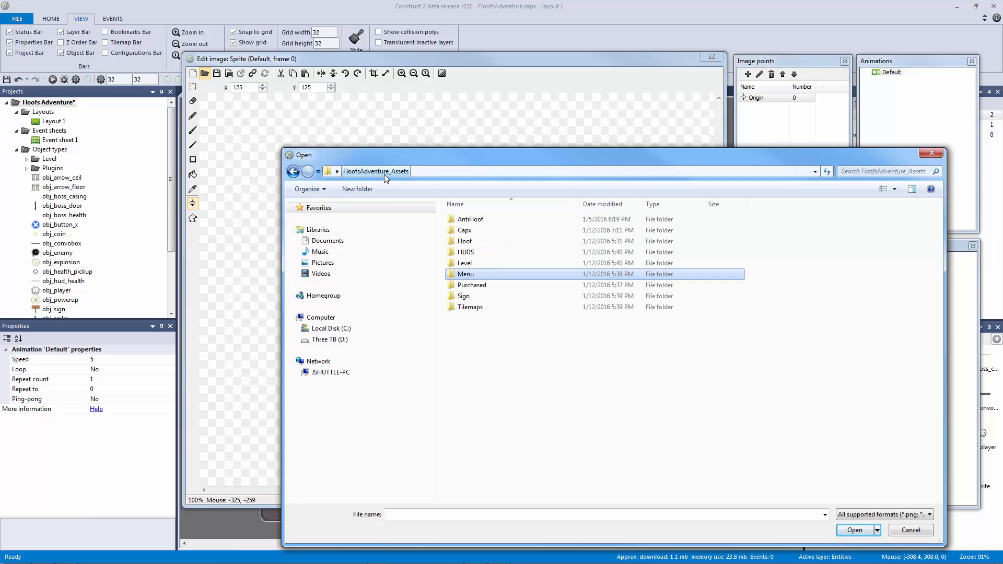
{"action": "double_click", "coordinate": [499, 262]}
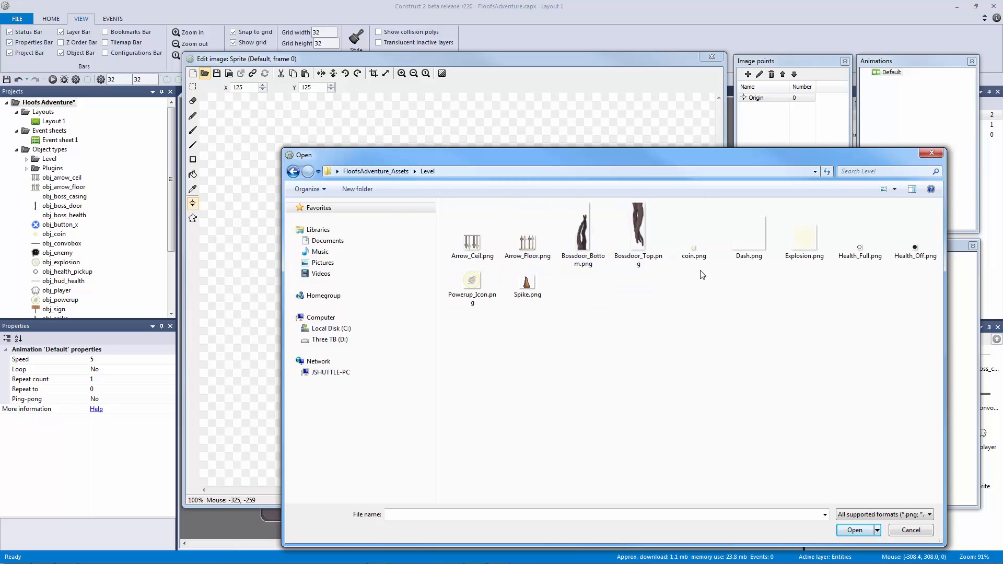
{"action": "left_click", "coordinate": [386, 172]}
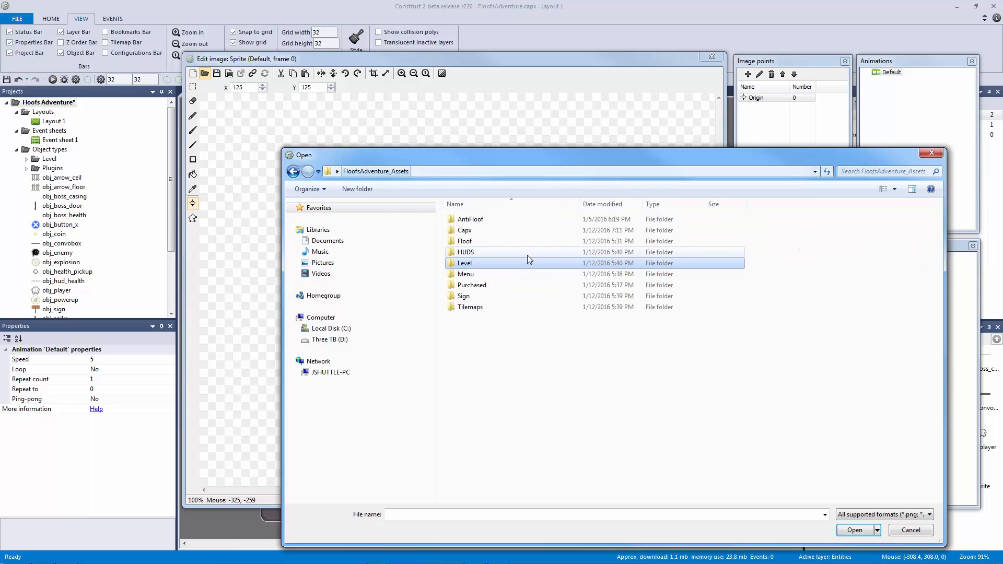
{"action": "double_click", "coordinate": [496, 255]}
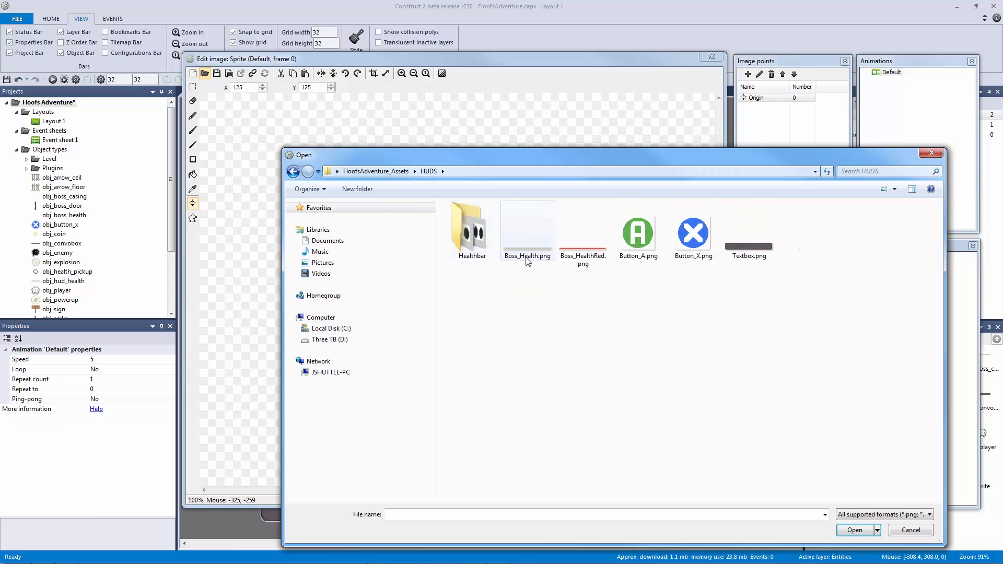
{"action": "left_click", "coordinate": [373, 171]}
{"action": "double_click", "coordinate": [491, 240]}
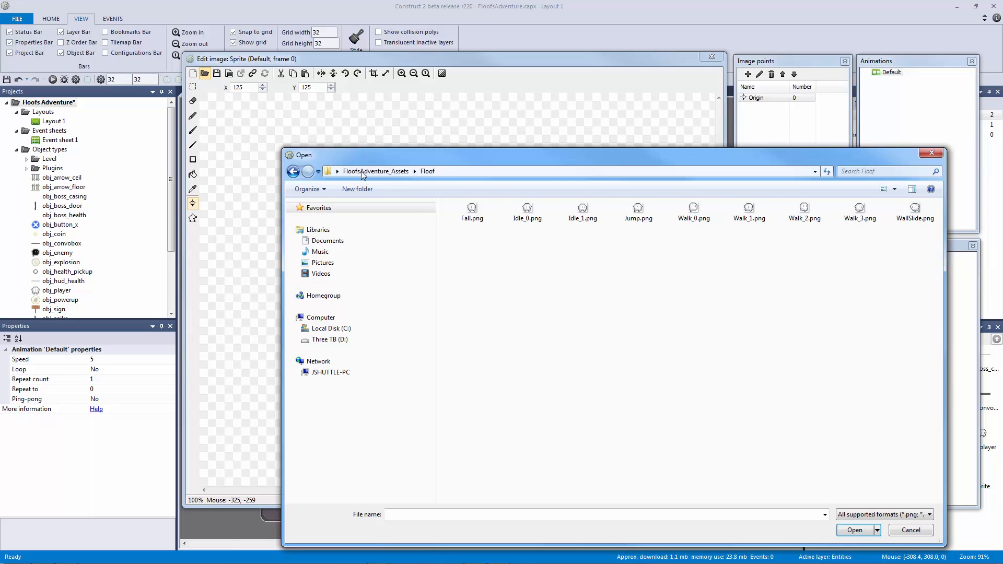
{"action": "left_click", "coordinate": [360, 174]}
{"action": "double_click", "coordinate": [467, 229]}
{"action": "left_click", "coordinate": [367, 173]}
{"action": "double_click", "coordinate": [535, 218]}
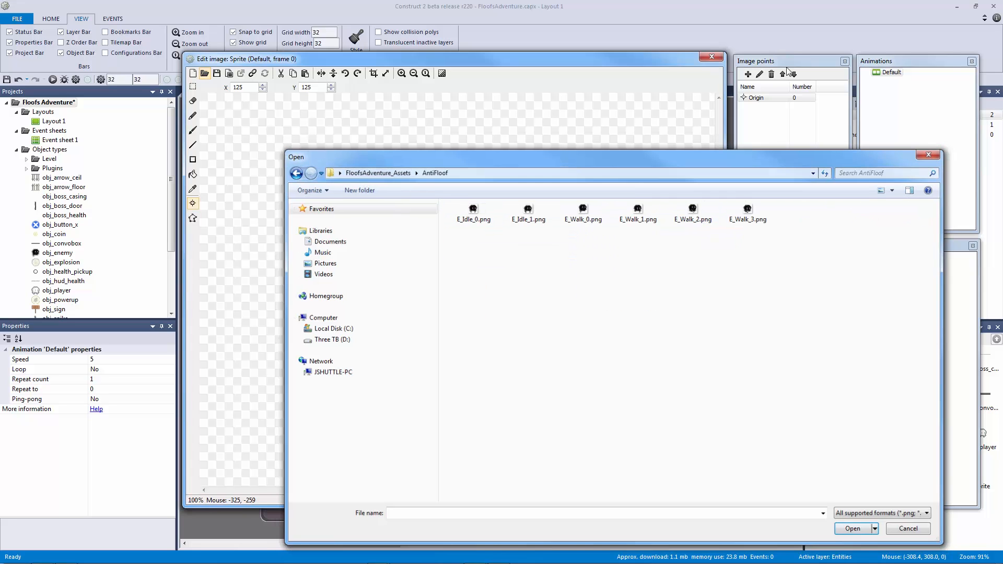
{"action": "left_click", "coordinate": [931, 153]}
{"action": "left_click", "coordinate": [711, 57]}
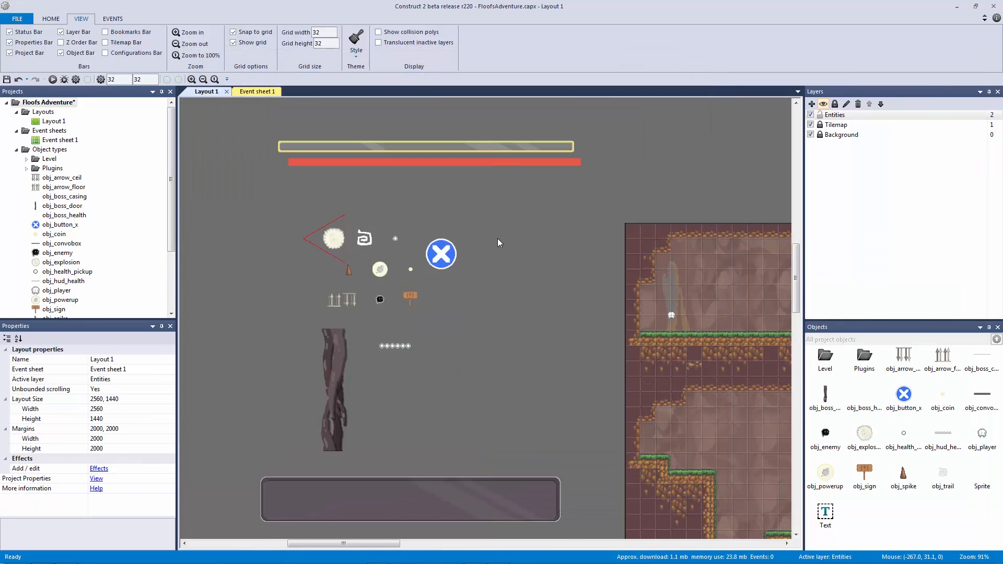
{"action": "scroll", "coordinate": [497, 238], "scroll_direction": "up", "scroll_amount": 8, "text": "ctrl"}
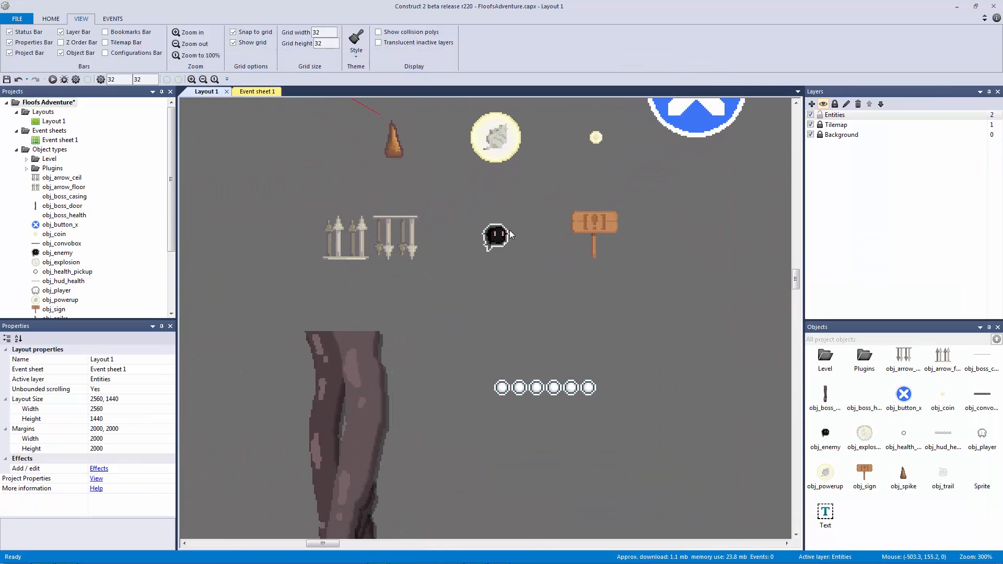
Clone the obj_enemy object type, place the clone beside the sign, and rename it obj_boss
{"action": "scroll", "coordinate": [509, 230], "scroll_direction": "down", "scroll_amount": 3, "text": "ctrl"}
{"action": "left_click", "coordinate": [491, 263]}
{"action": "right_click", "coordinate": [491, 270]}
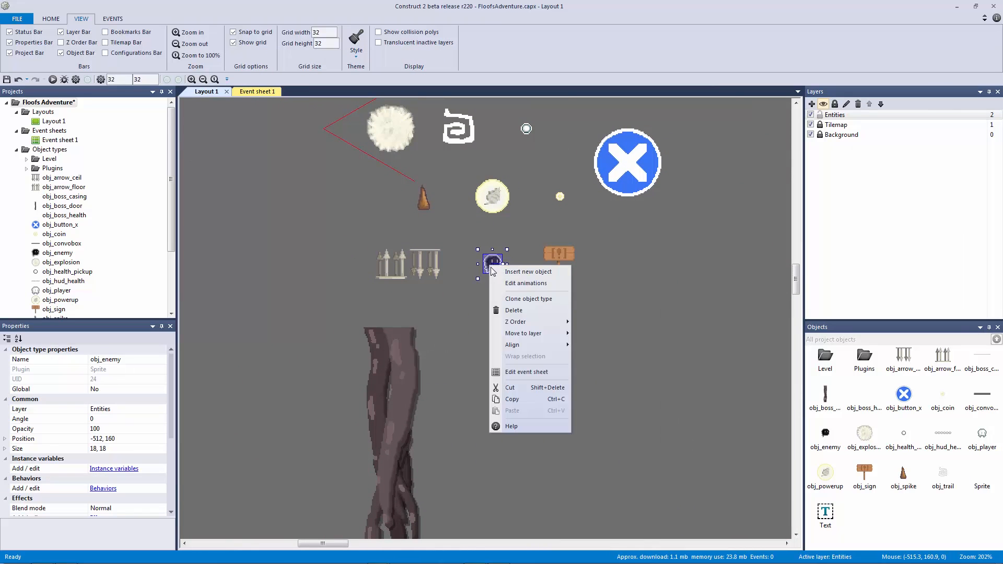
{"action": "left_click", "coordinate": [520, 301]}
{"action": "left_click", "coordinate": [627, 264]}
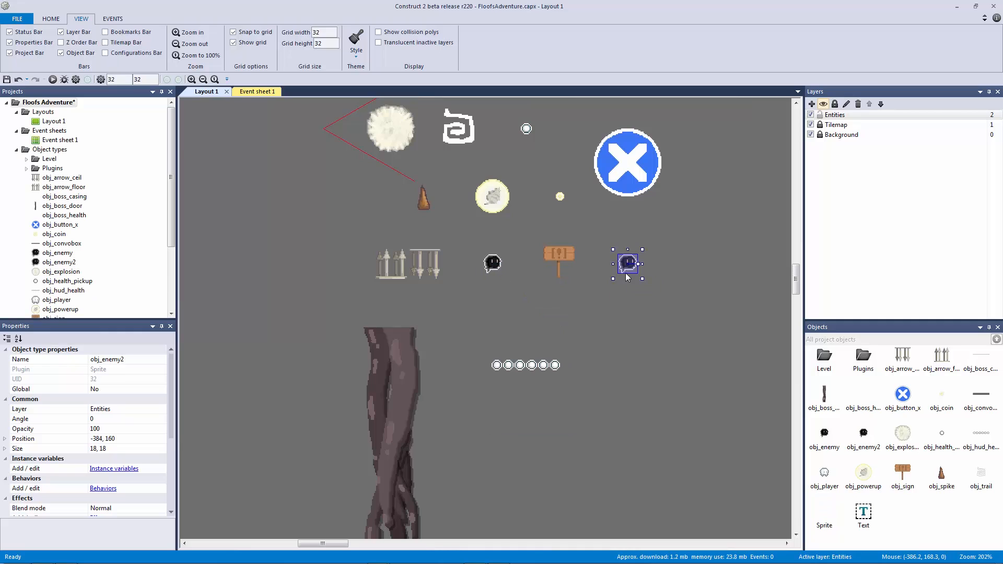
{"action": "left_click", "coordinate": [156, 357]}
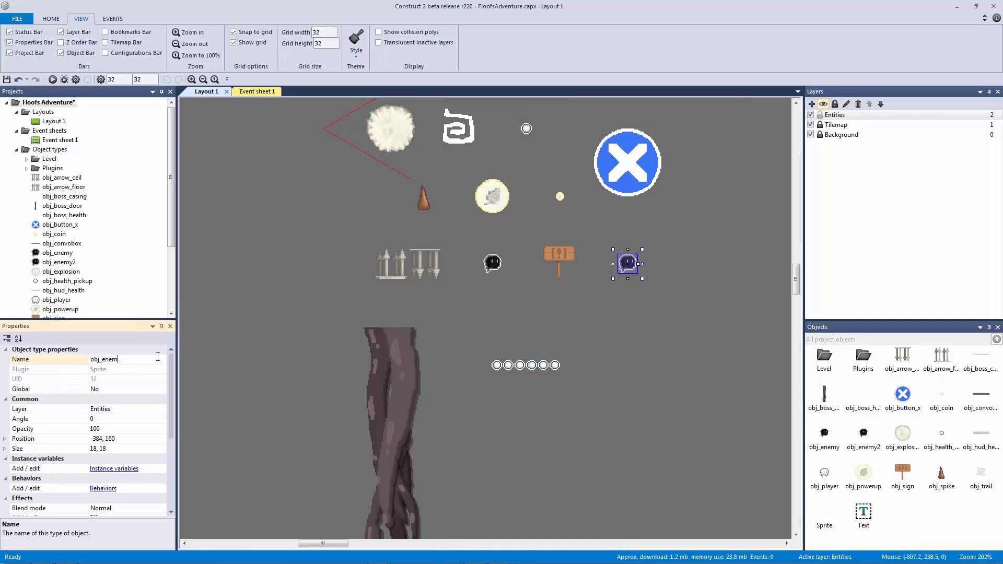
{"action": "type", "text": "obj_boss"}
{"action": "key", "text": "Return"}
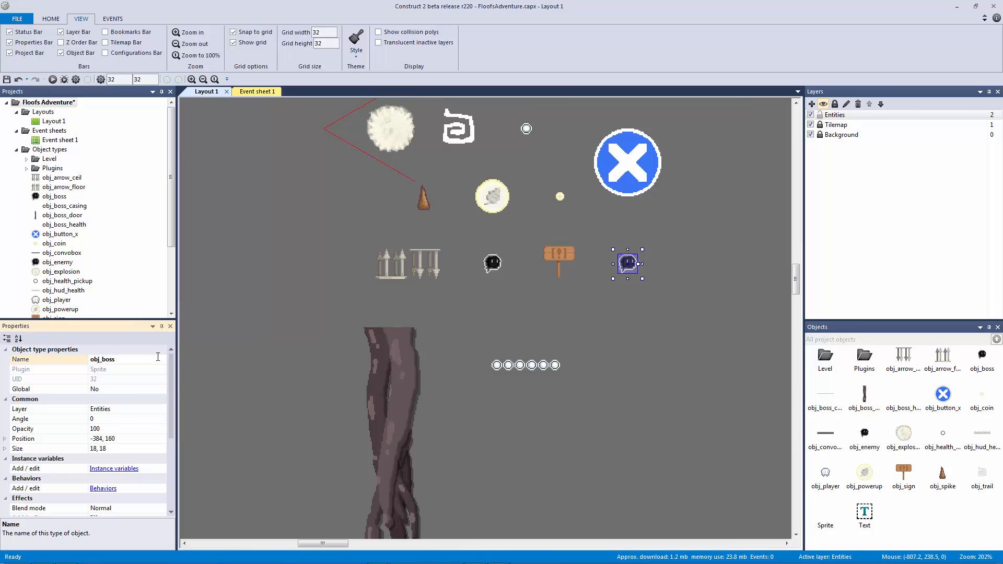
Set obj_boss's width and height to 96 each
{"action": "left_click", "coordinate": [4, 450]}
{"action": "left_click", "coordinate": [119, 459]}
{"action": "type", "text": "96"}
{"action": "key", "text": "Tab"}
{"action": "type", "text": "96"}
{"action": "key", "text": "Return"}
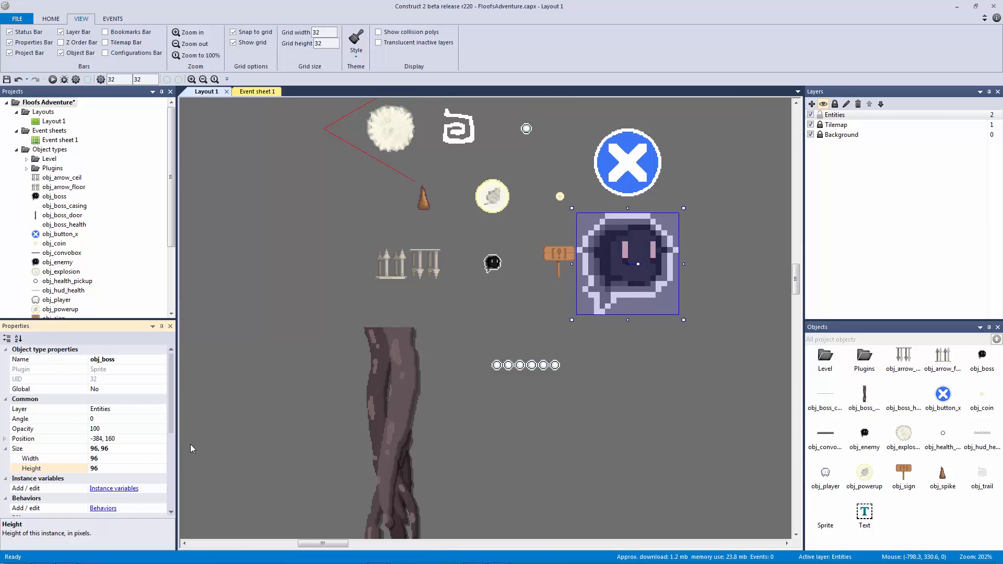
Move obj_boss to the free space left of the arrow traps
{"action": "left_click", "coordinate": [547, 293]}
{"action": "left_click", "coordinate": [643, 289]}
{"action": "scroll", "coordinate": [643, 289], "scroll_direction": "down", "scroll_amount": 2, "text": "ctrl"}
{"action": "left_click_drag", "start_coordinate": [644, 289], "coordinate": [352, 294]}
Delete the empty 250 by 250 Sprite instance from the layout and its Sprite object type from the project
{"action": "left_click", "coordinate": [571, 317]}
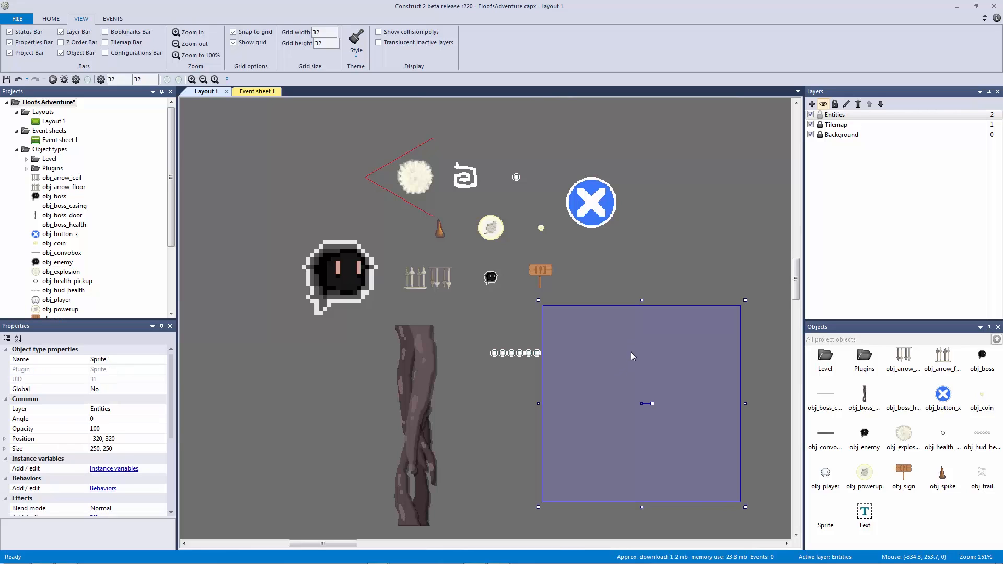
{"action": "key", "text": "Delete"}
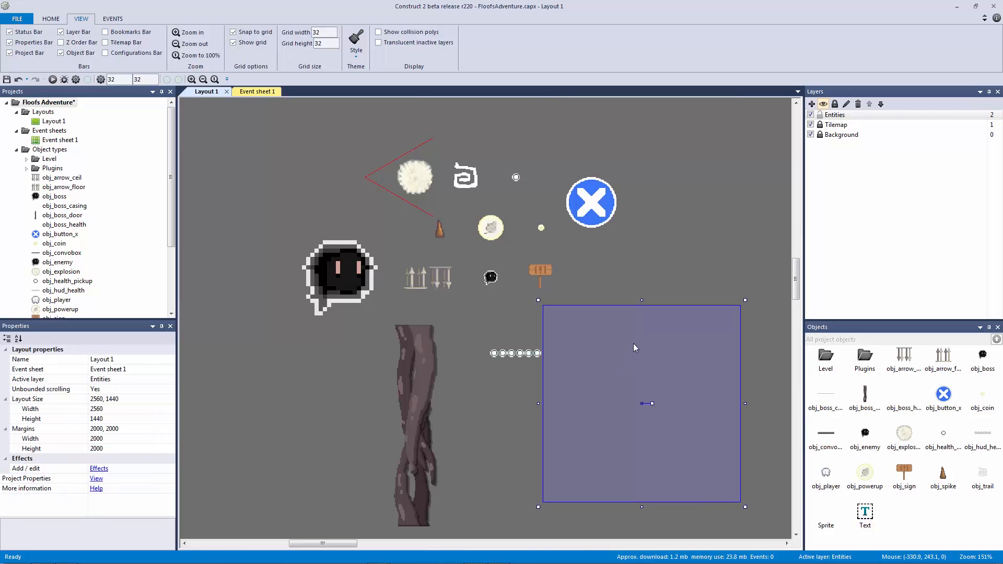
{"action": "left_click", "coordinate": [832, 510]}
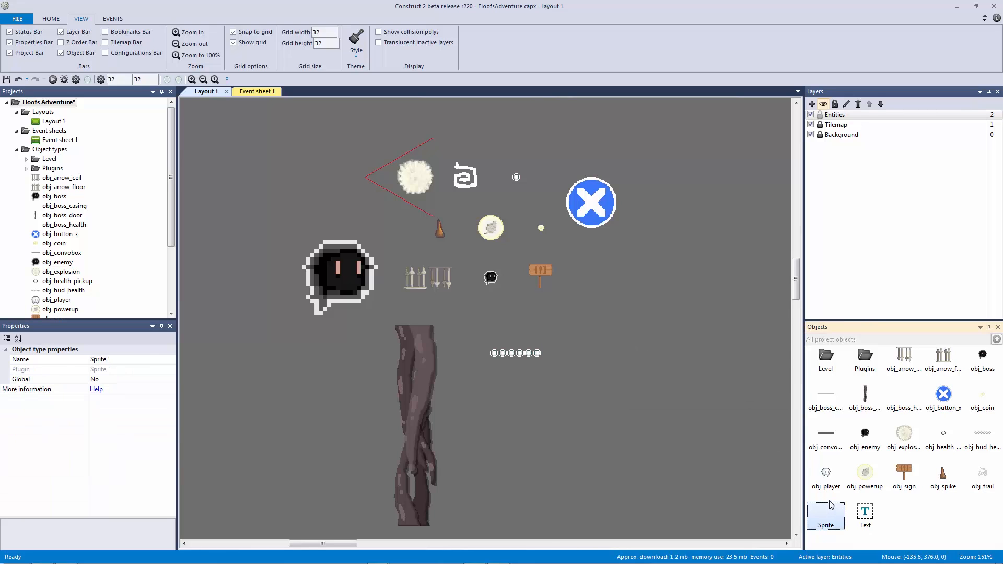
{"action": "key", "text": "Delete"}
{"action": "left_click", "coordinate": [548, 313]}
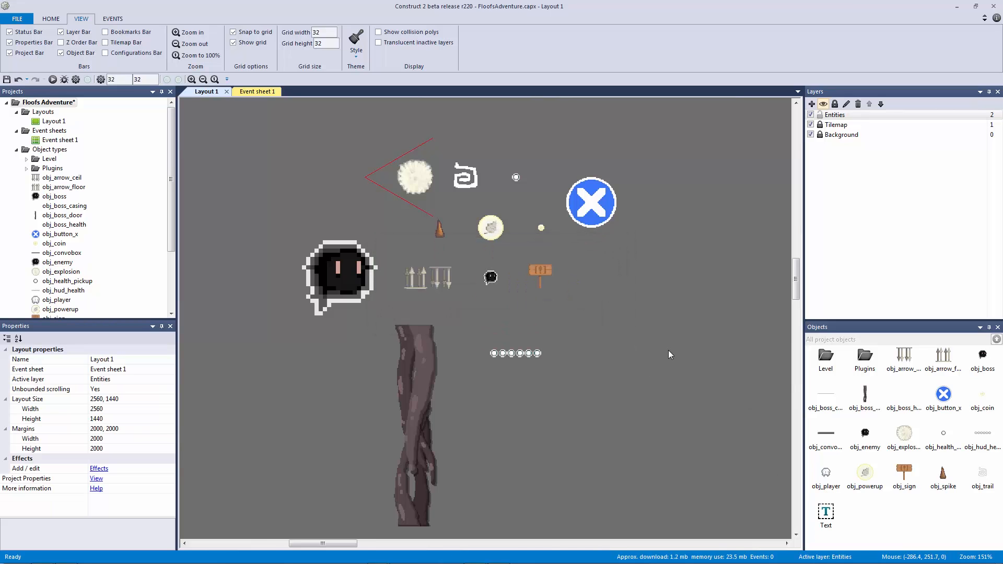
Open obj_player's animations for editing, add an animation named WALK, and select it
{"action": "scroll", "coordinate": [444, 340], "scroll_direction": "down", "scroll_amount": 3, "text": "ctrl"}
{"action": "scroll", "coordinate": [666, 318], "scroll_direction": "up", "scroll_amount": 5, "text": "ctrl"}
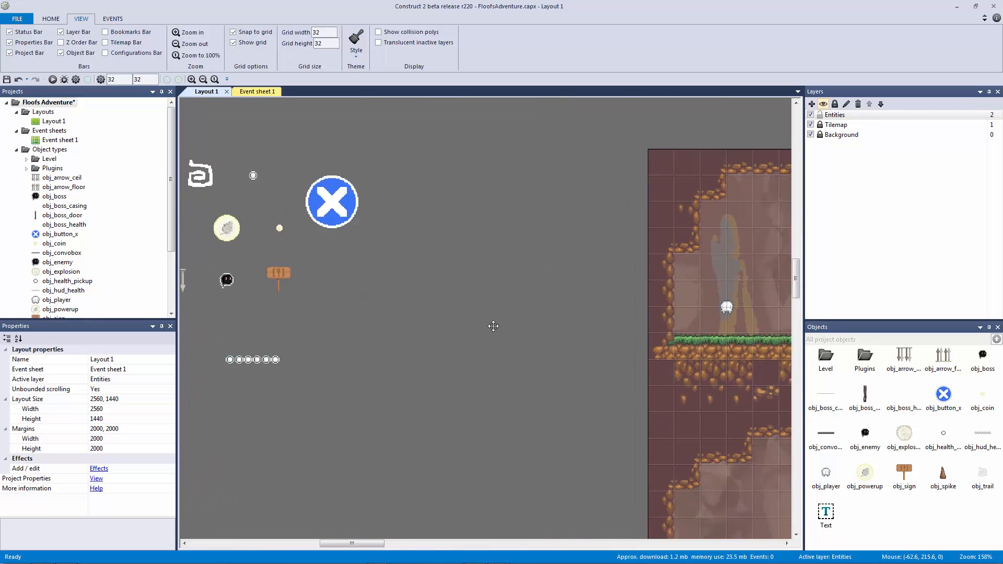
{"action": "left_click", "coordinate": [446, 288]}
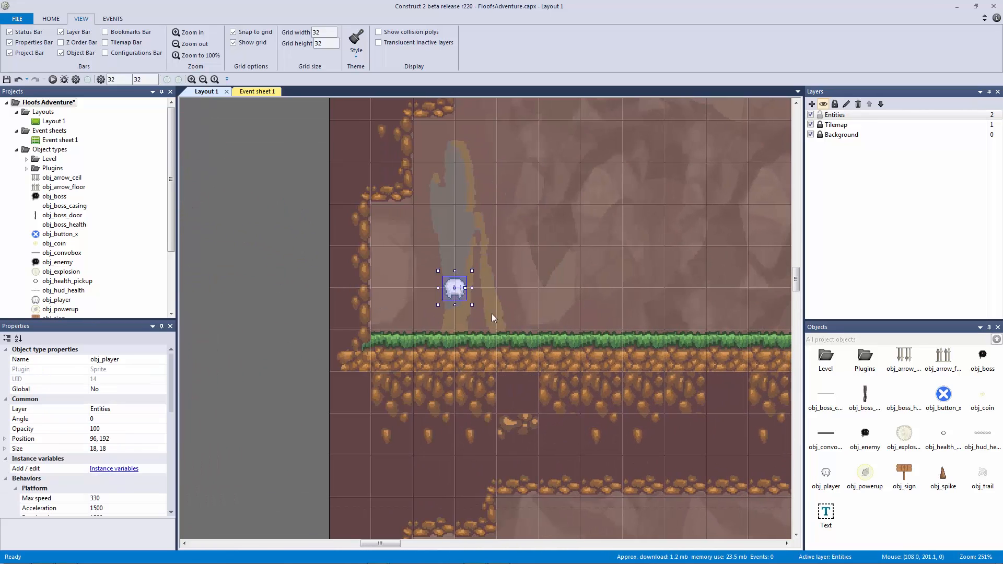
{"action": "double_click", "coordinate": [454, 286]}
{"action": "right_click", "coordinate": [908, 120]}
{"action": "left_click", "coordinate": [917, 127]}
{"action": "type", "text": "WALK"}
{"action": "key", "text": "Return"}
{"action": "left_click", "coordinate": [893, 80]}
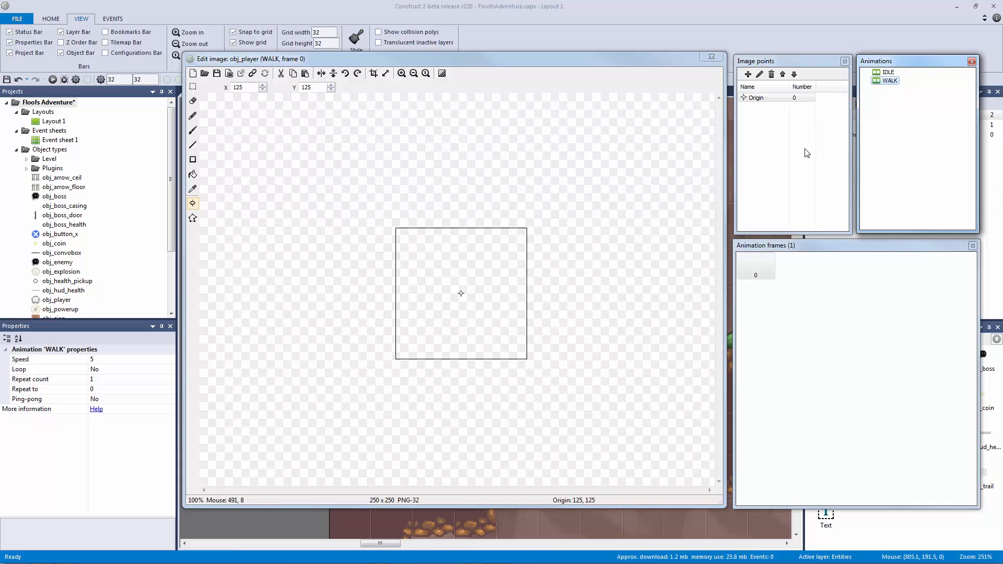
Import Walk_0.png to Walk_3.png from the Floof folder as WALK frames and delete the blank first frame
{"action": "left_click", "coordinate": [809, 313]}
{"action": "right_click", "coordinate": [806, 307]}
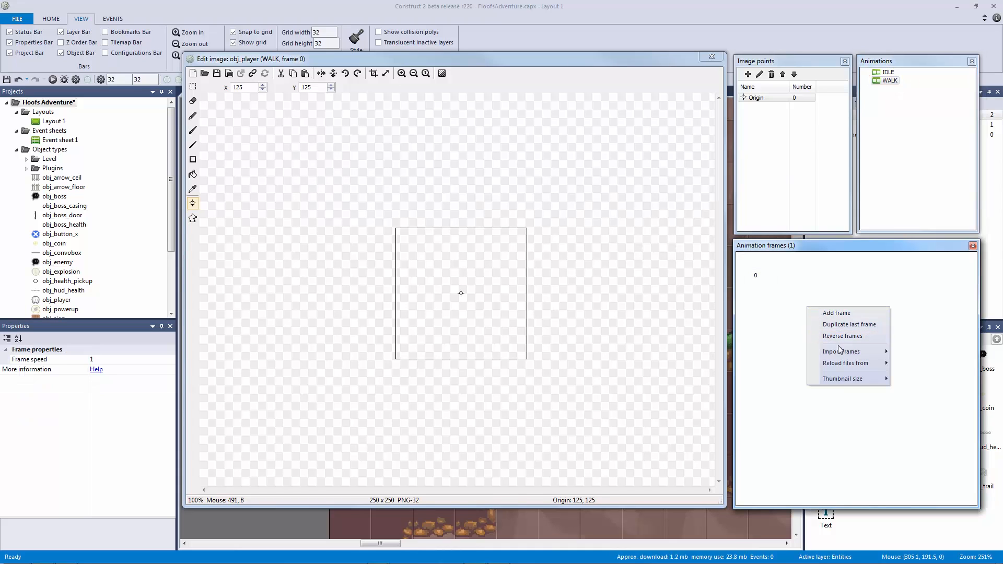
{"action": "mouse_move", "coordinate": [841, 351]}
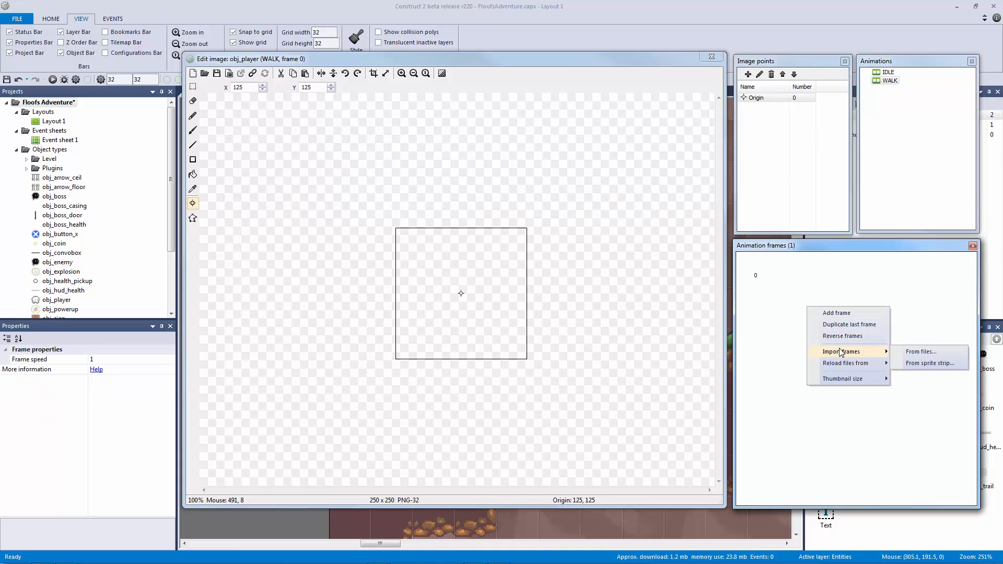
{"action": "left_click", "coordinate": [912, 354]}
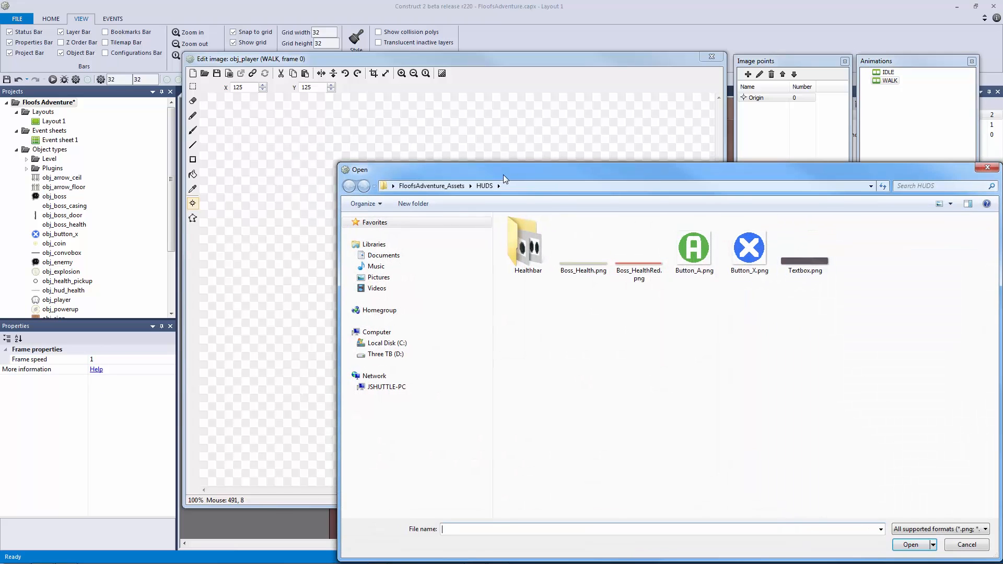
{"action": "left_click_drag", "start_coordinate": [503, 174], "coordinate": [411, 139]}
{"action": "left_click", "coordinate": [338, 151]}
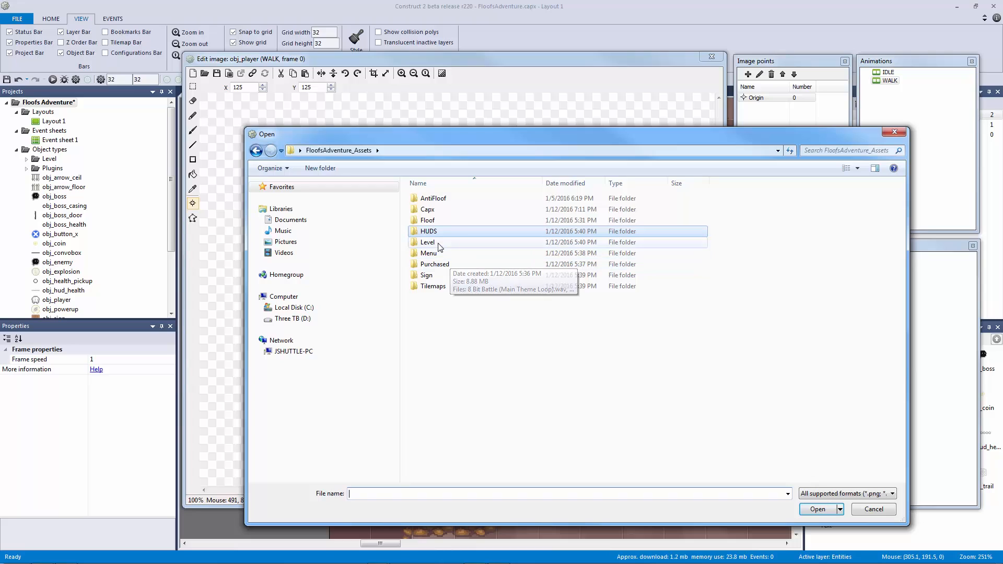
{"action": "left_click", "coordinate": [448, 221]}
{"action": "double_click", "coordinate": [448, 221]}
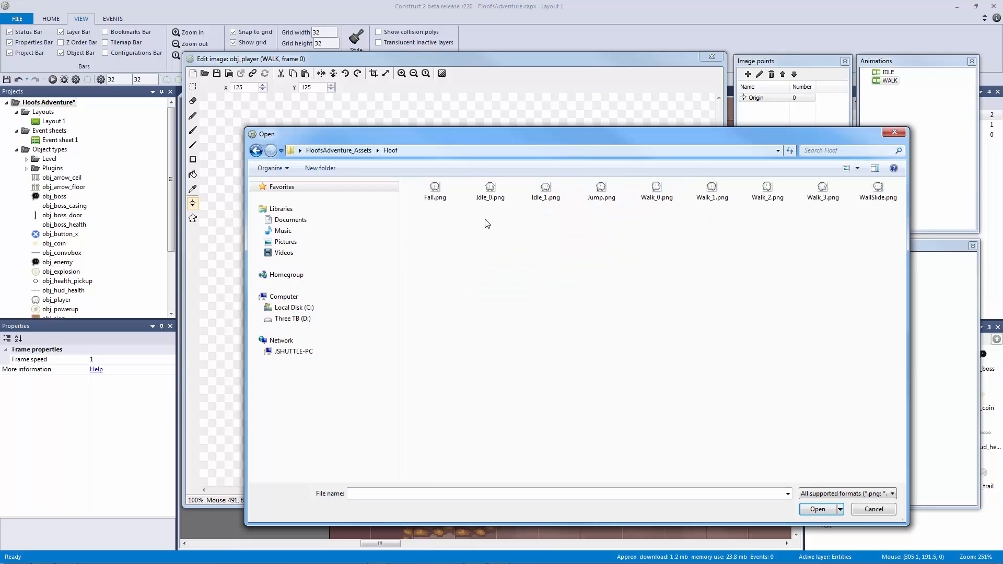
{"action": "left_click", "coordinate": [655, 198]}
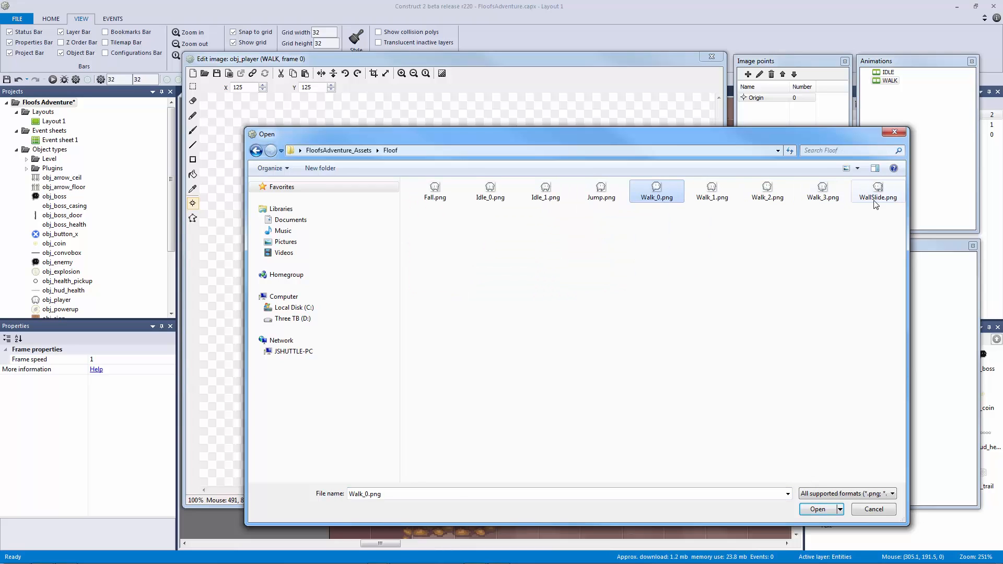
{"action": "left_click", "coordinate": [836, 197], "text": "shift"}
{"action": "left_click", "coordinate": [807, 509]}
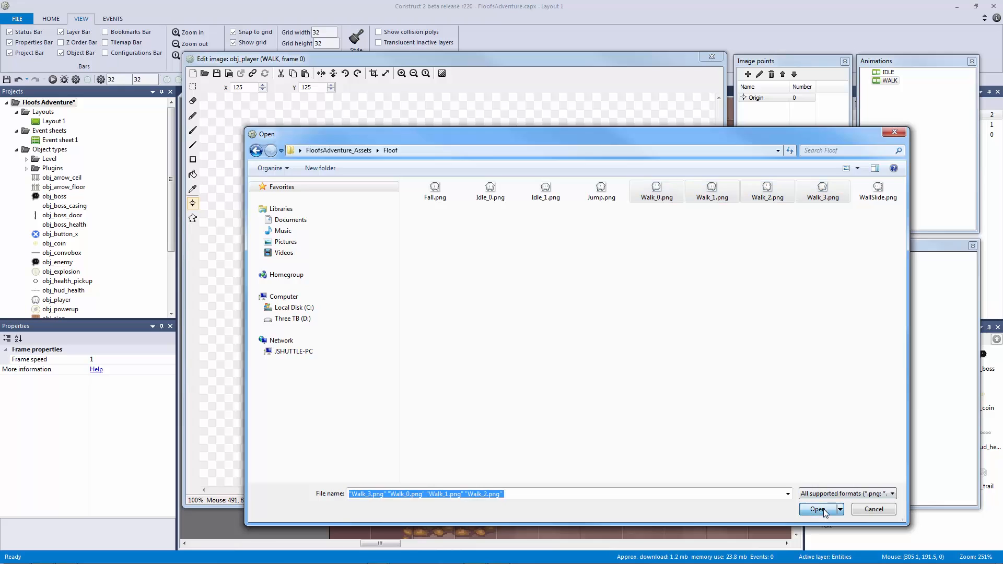
{"action": "key", "text": "Delete"}
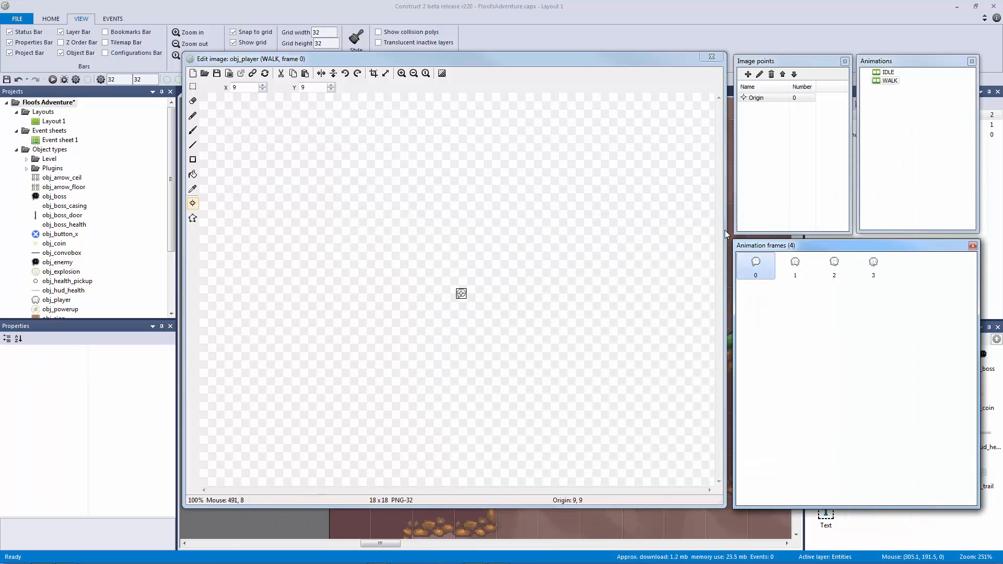
Add another animation to obj_player named WALLSLIDE
{"action": "right_click", "coordinate": [904, 105]}
{"action": "left_click", "coordinate": [920, 116]}
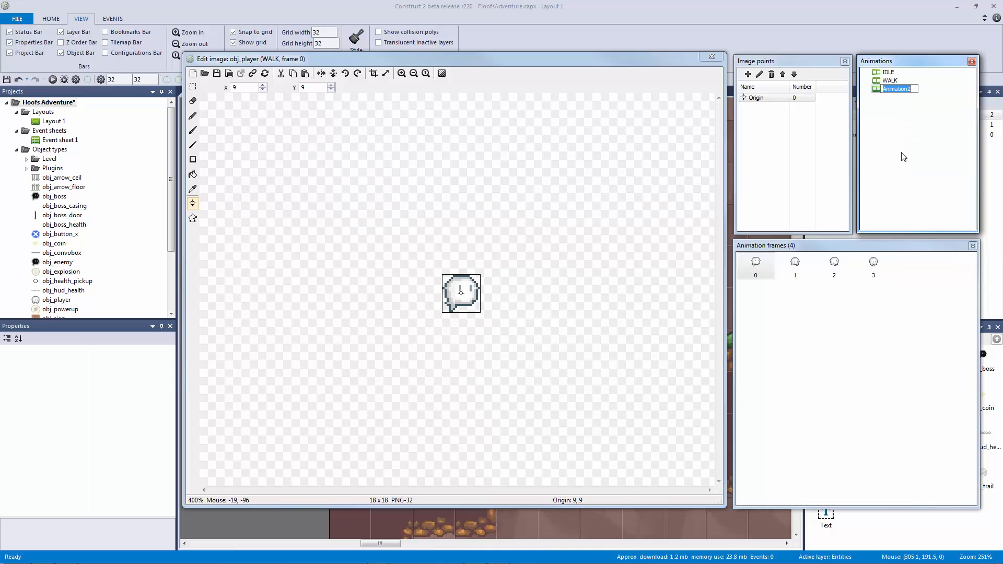
{"action": "type", "text": "WALLSLIDE"}
{"action": "key", "text": "Return"}
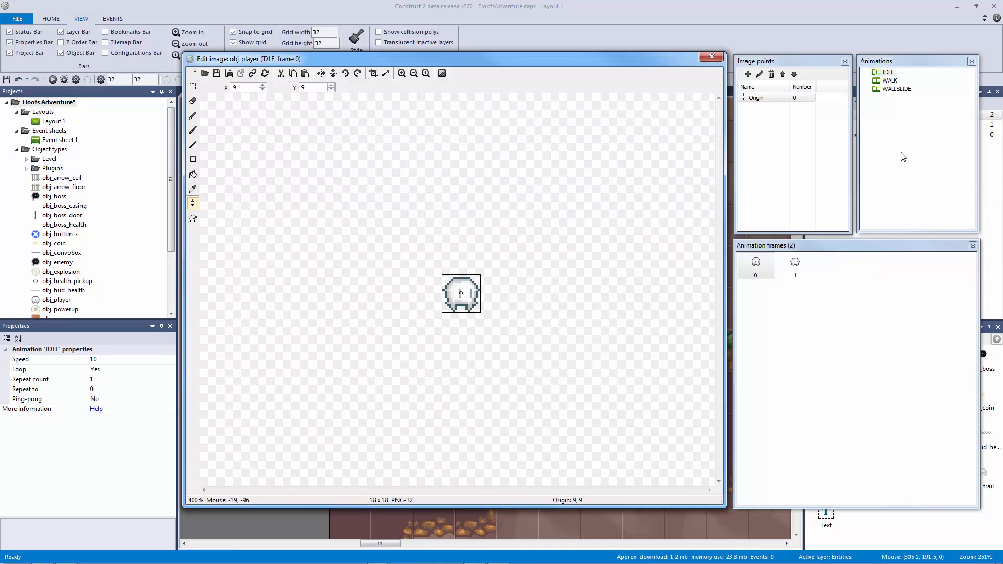
Import WallSlide.png as a frame of the WALLSLIDE animation and delete its blank first frame
{"action": "left_click", "coordinate": [896, 88]}
{"action": "right_click", "coordinate": [805, 284]}
{"action": "mouse_move", "coordinate": [841, 328]}
{"action": "left_click", "coordinate": [921, 328]}
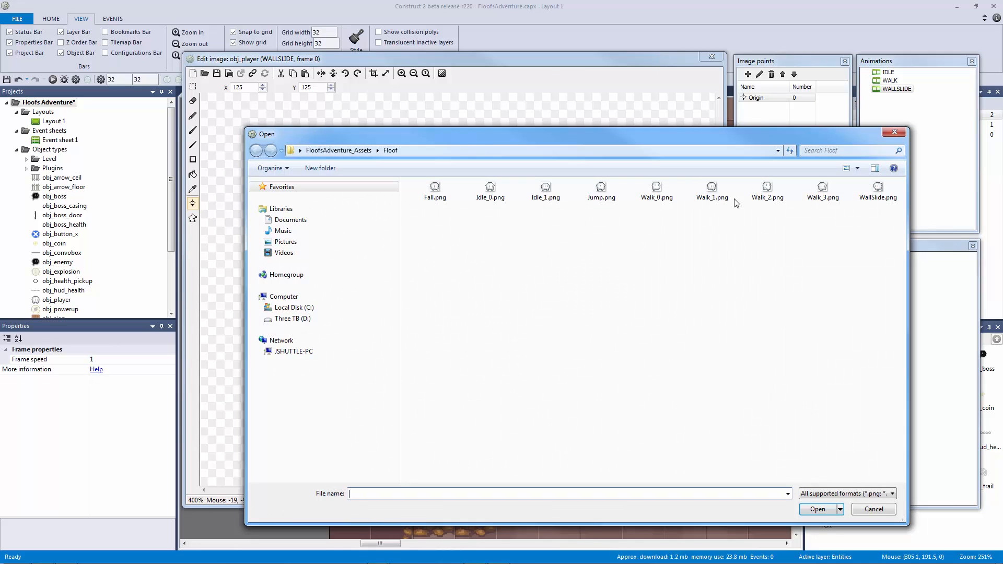
{"action": "double_click", "coordinate": [878, 189]}
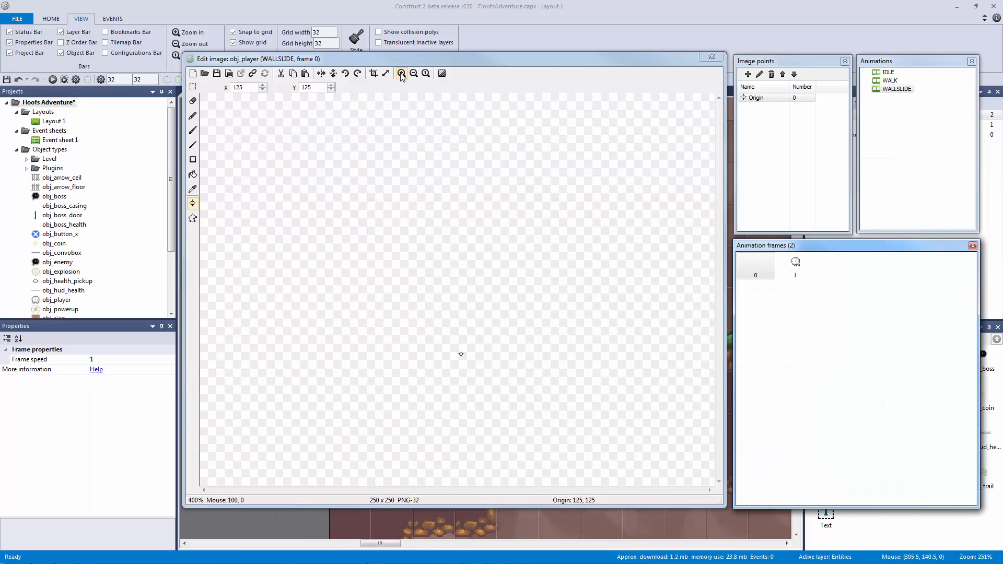
{"action": "left_click", "coordinate": [401, 73]}
{"action": "left_click", "coordinate": [414, 77]}
{"action": "left_click", "coordinate": [414, 76]}
{"action": "left_click", "coordinate": [414, 77]}
{"action": "left_click", "coordinate": [755, 266]}
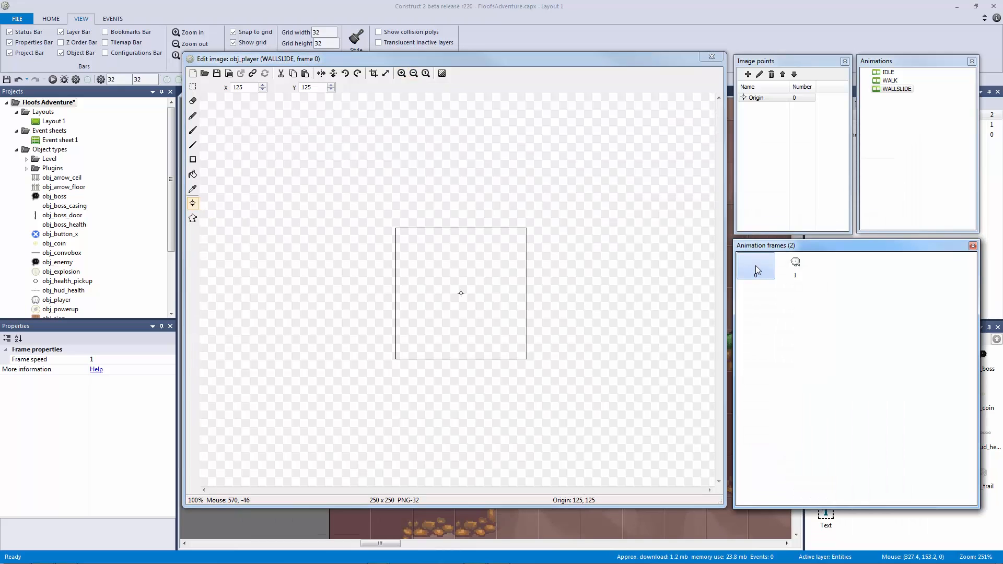
{"action": "key", "text": "Delete"}
{"action": "left_click", "coordinate": [401, 73]}
{"action": "left_click", "coordinate": [401, 73]}
{"action": "left_click", "coordinate": [401, 73]}
{"action": "left_click", "coordinate": [401, 74]}
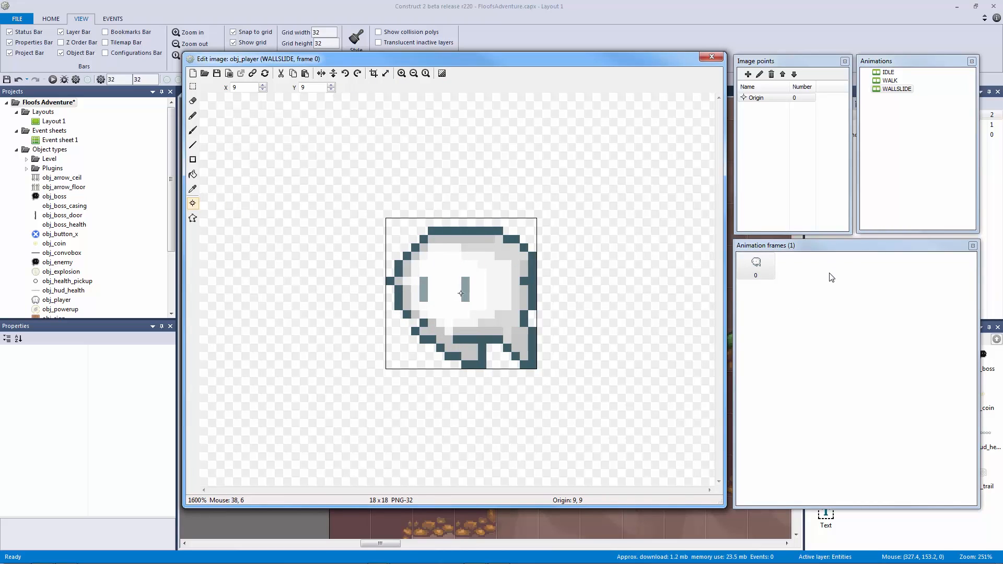
{"action": "left_click", "coordinate": [839, 282]}
Add another animation to obj_player named JUMP
{"action": "right_click", "coordinate": [904, 114]}
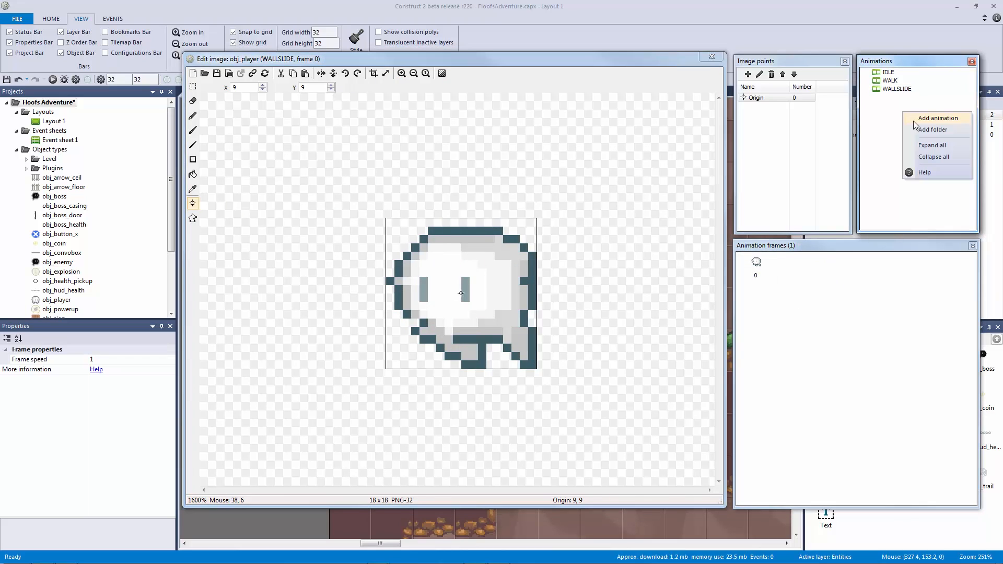
{"action": "left_click", "coordinate": [938, 118]}
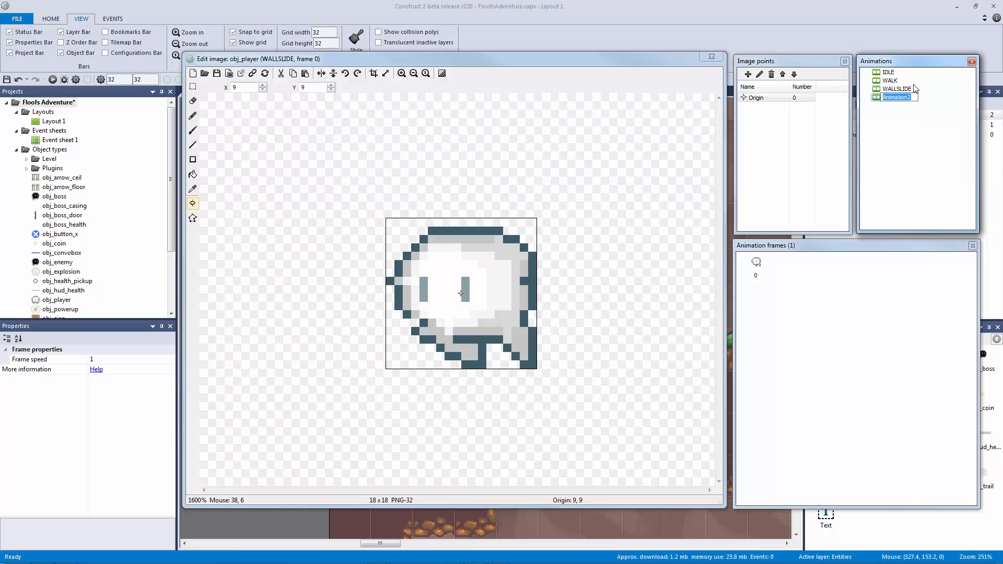
{"action": "type", "text": "JUMP"}
{"action": "key", "text": "Return"}
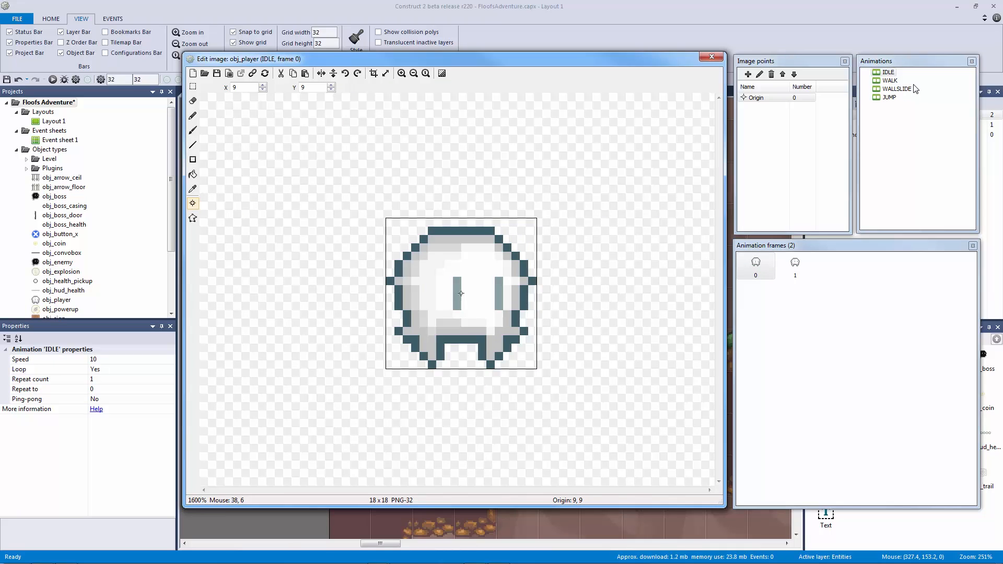
Import Jump.png as a frame of the JUMP animation and delete its blank first frame
{"action": "left_click", "coordinate": [888, 98]}
{"action": "right_click", "coordinate": [816, 277]}
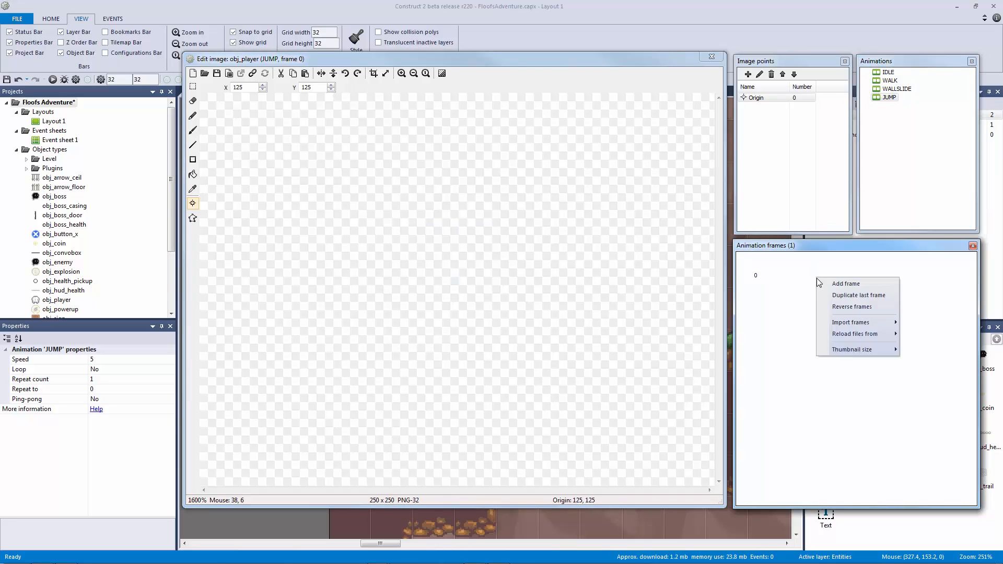
{"action": "mouse_move", "coordinate": [852, 322]}
{"action": "left_click", "coordinate": [919, 326]}
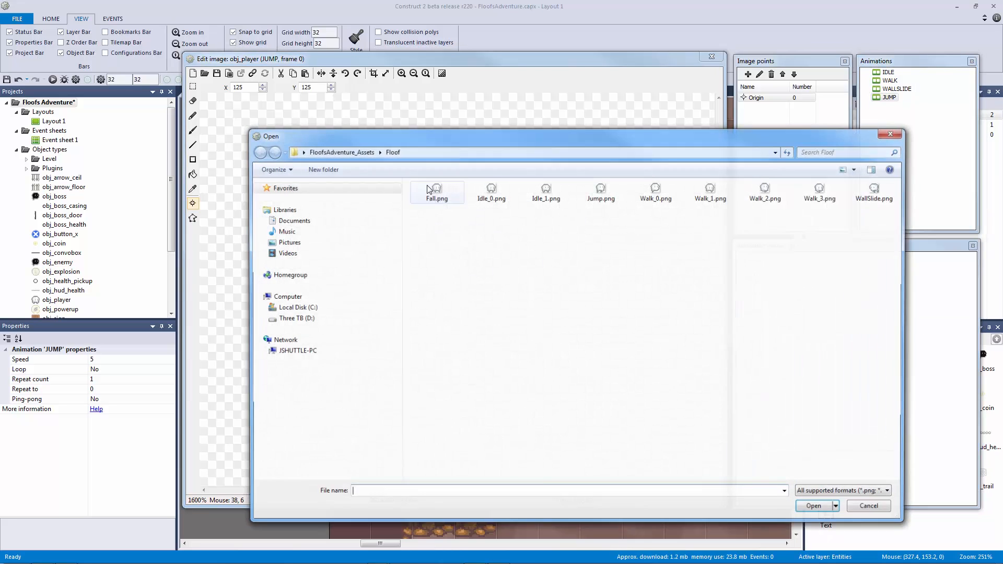
{"action": "double_click", "coordinate": [601, 193]}
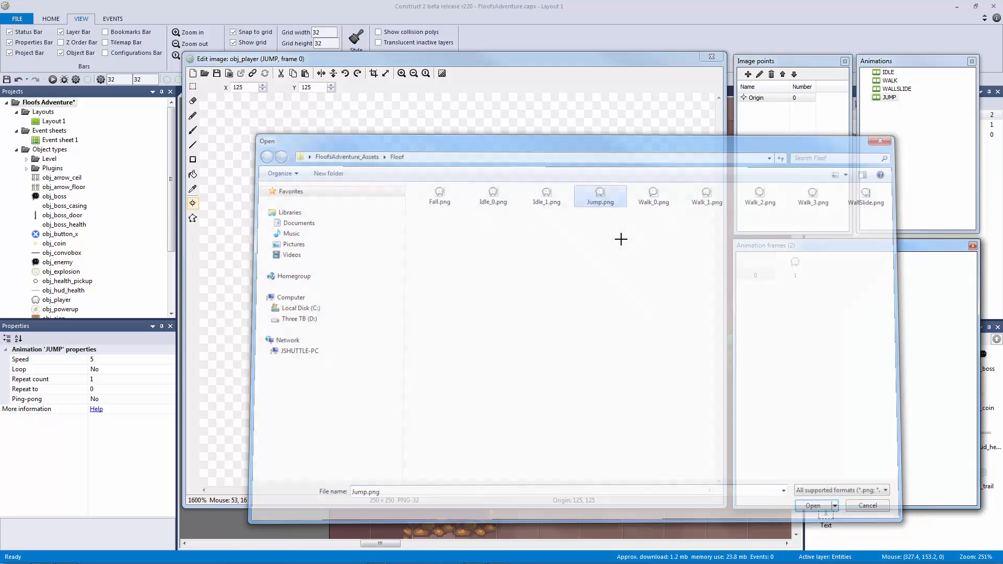
{"action": "left_click", "coordinate": [753, 261]}
{"action": "key", "text": "Delete"}
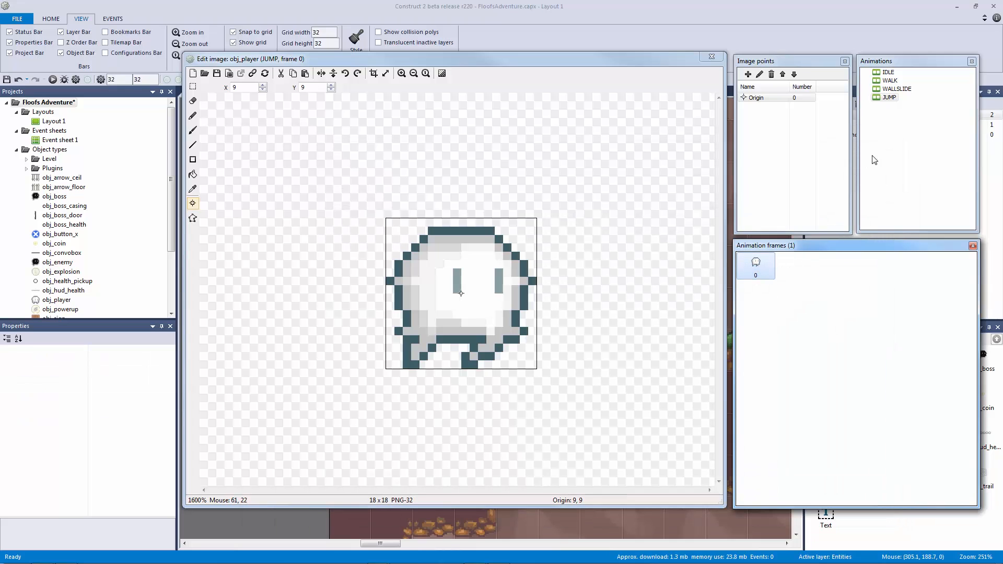
Add an animation named FALL to obj_player and select it
{"action": "right_click", "coordinate": [896, 138]}
{"action": "left_click", "coordinate": [919, 139]}
{"action": "type", "text": "FALL"}
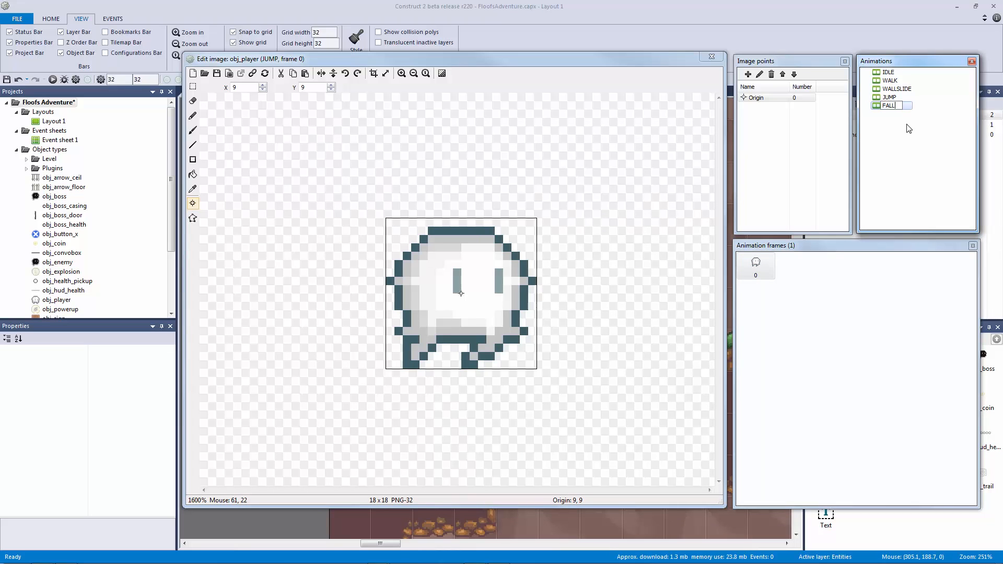
{"action": "key", "text": "Return"}
{"action": "left_click", "coordinate": [889, 107]}
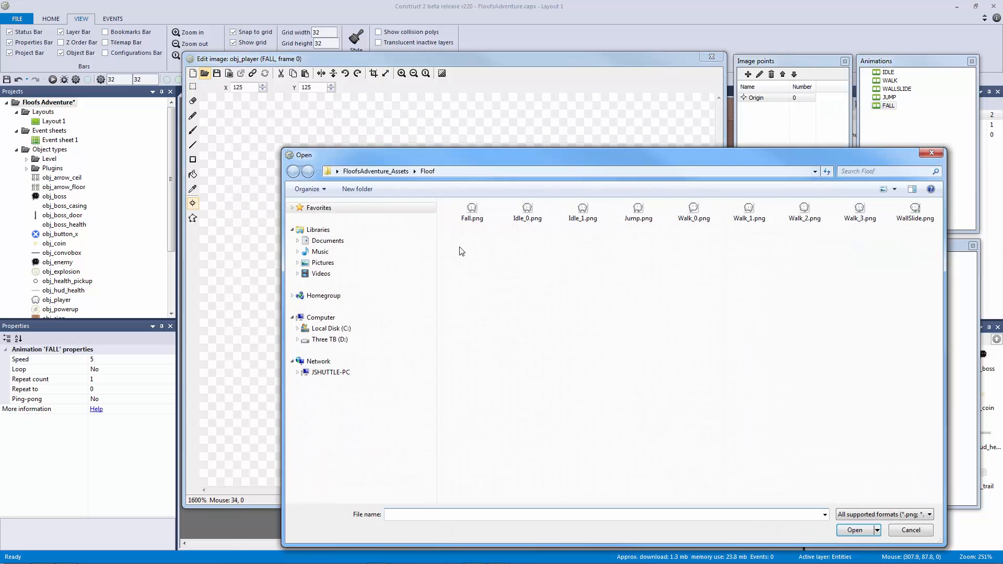
Load Fall.png from the Floof assets folder into the FALL animation's frame
{"action": "double_click", "coordinate": [472, 217]}
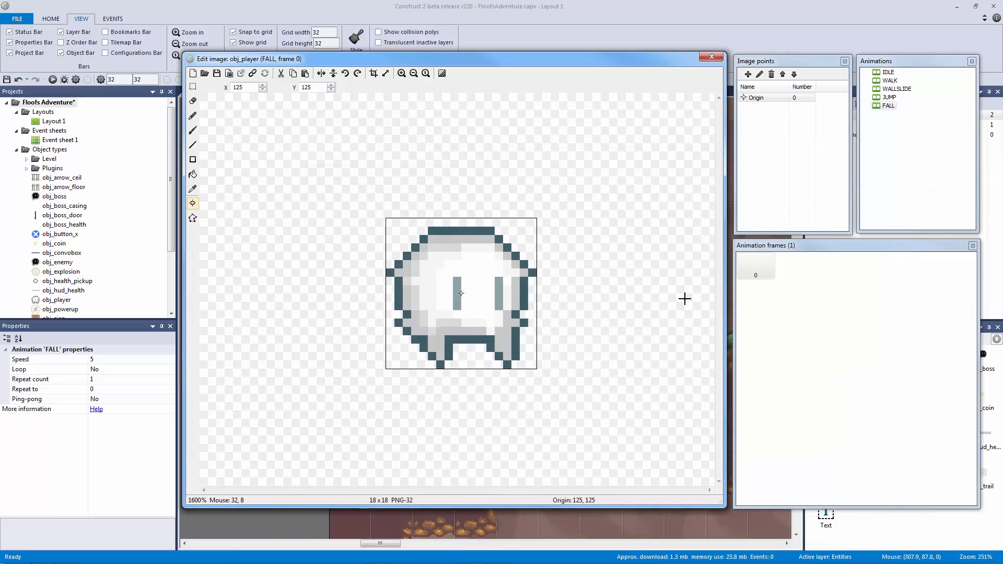
{"action": "left_click", "coordinate": [886, 98]}
Apply the collision polygon of the first IDLE frame to all animations and check it on the WALLSLIDE and WALK frames
{"action": "left_click", "coordinate": [887, 73]}
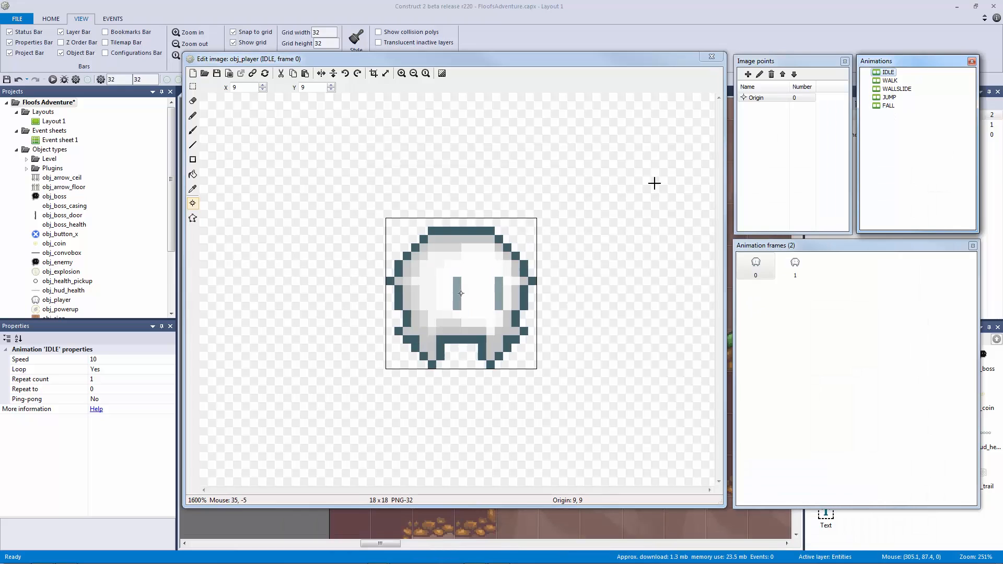
{"action": "left_click", "coordinate": [192, 218]}
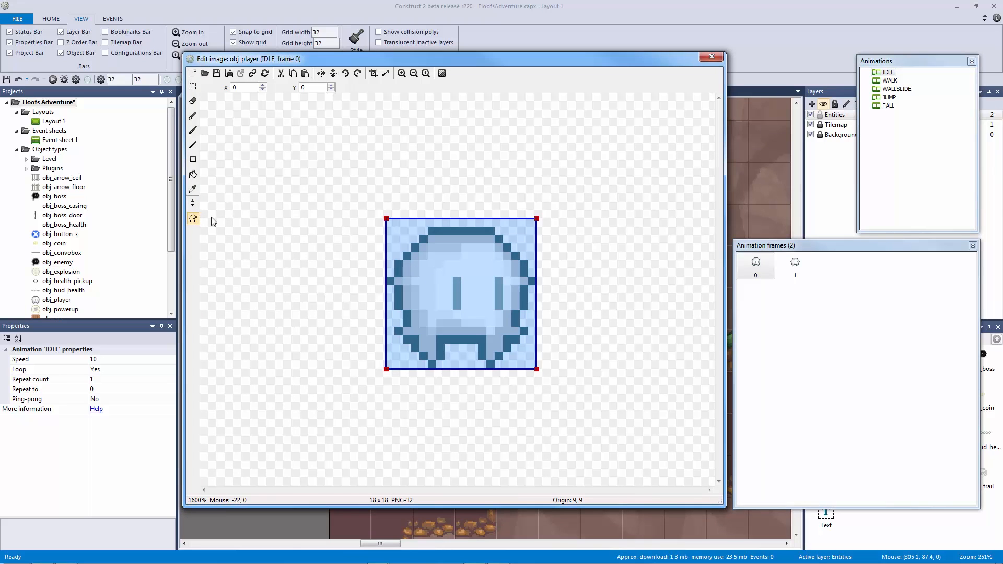
{"action": "right_click", "coordinate": [428, 260]}
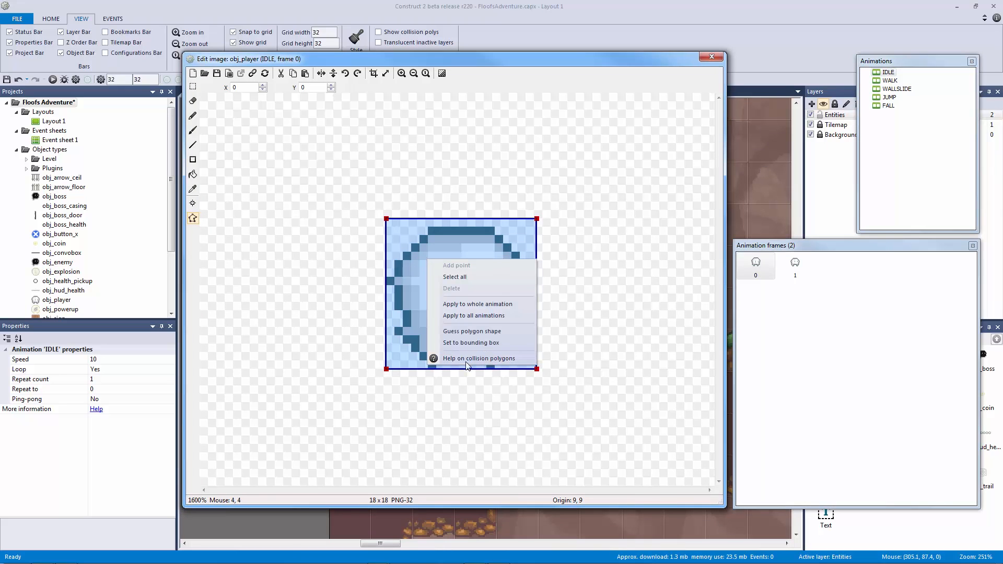
{"action": "left_click", "coordinate": [502, 315]}
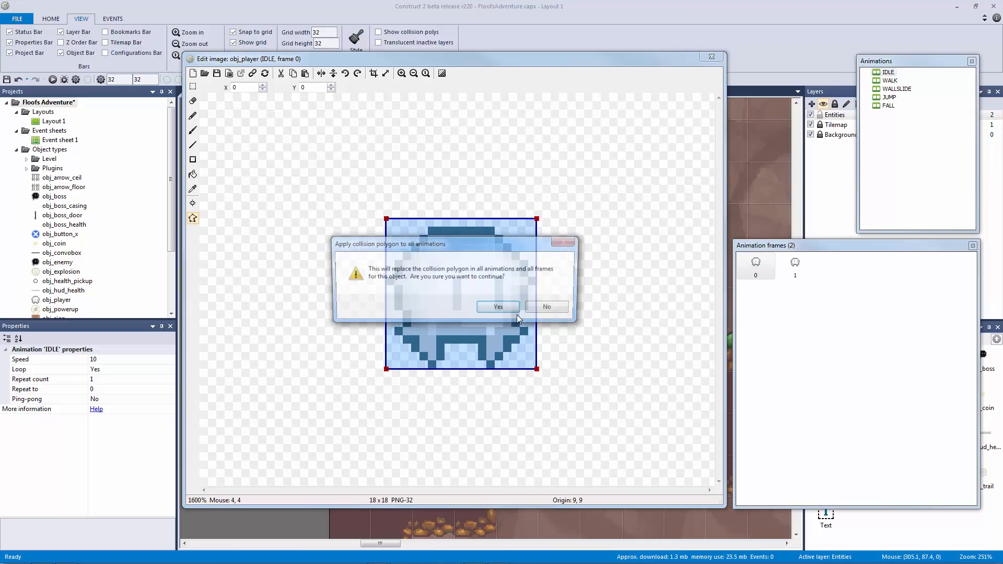
{"action": "left_click", "coordinate": [500, 308]}
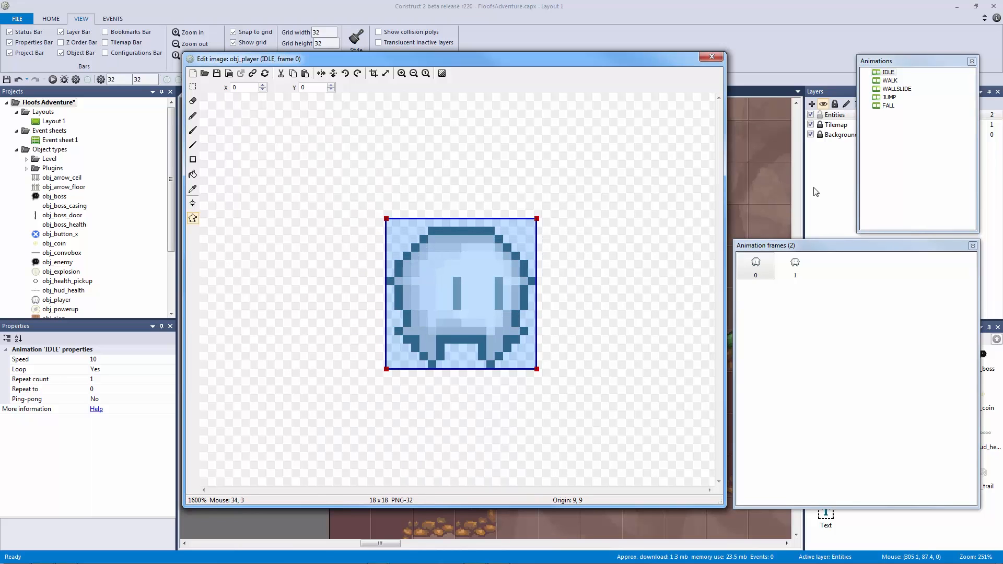
{"action": "left_click", "coordinate": [890, 81]}
{"action": "left_click", "coordinate": [894, 90]}
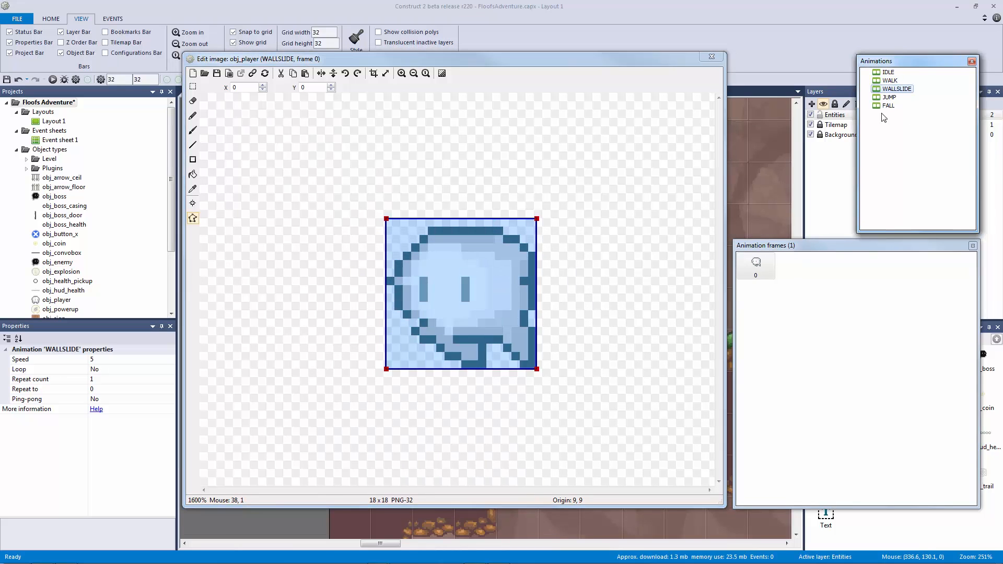
{"action": "left_click", "coordinate": [888, 82]}
{"action": "left_click", "coordinate": [785, 268]}
{"action": "left_click", "coordinate": [833, 269]}
{"action": "left_click", "coordinate": [872, 266]}
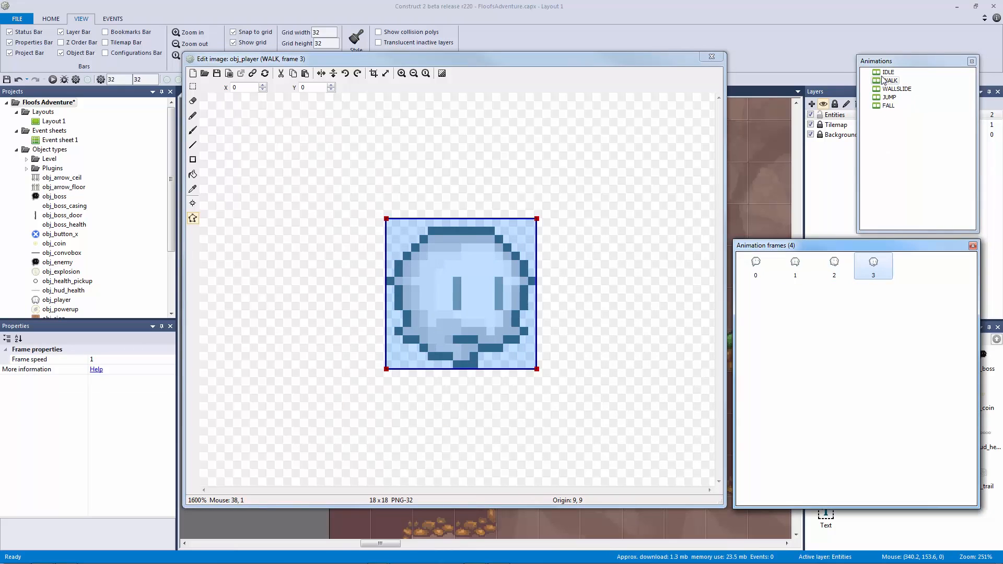
Apply the IDLE frame's origin point to all animations, check it on the other animations and close the image editor
{"action": "left_click", "coordinate": [886, 73]}
{"action": "left_click", "coordinate": [193, 203]}
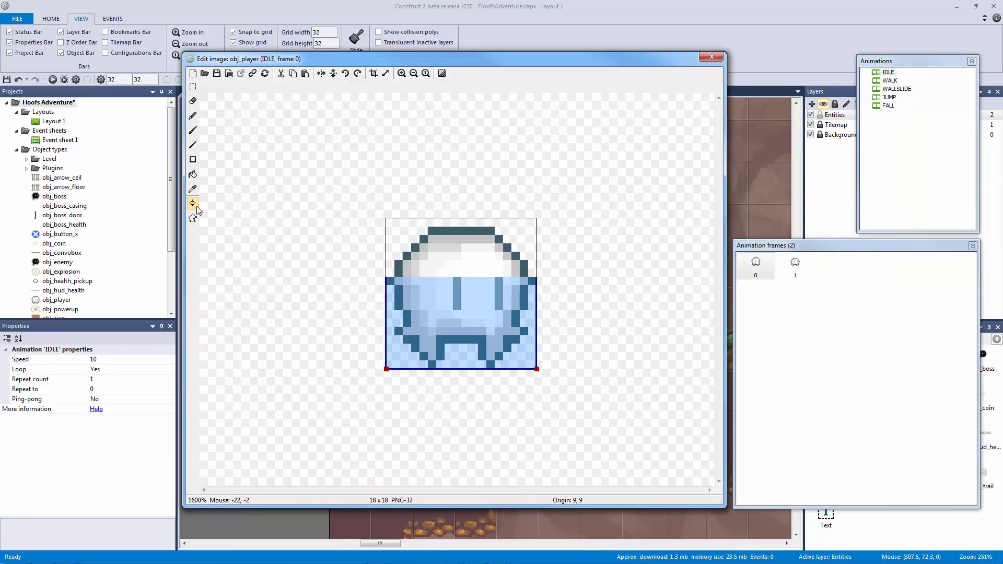
{"action": "left_click", "coordinate": [765, 100]}
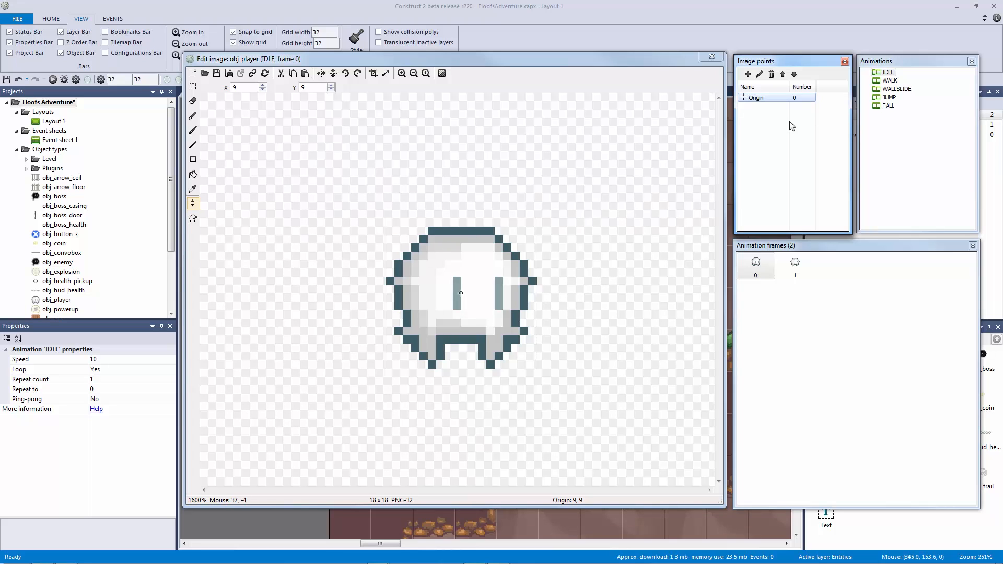
{"action": "right_click", "coordinate": [757, 101]}
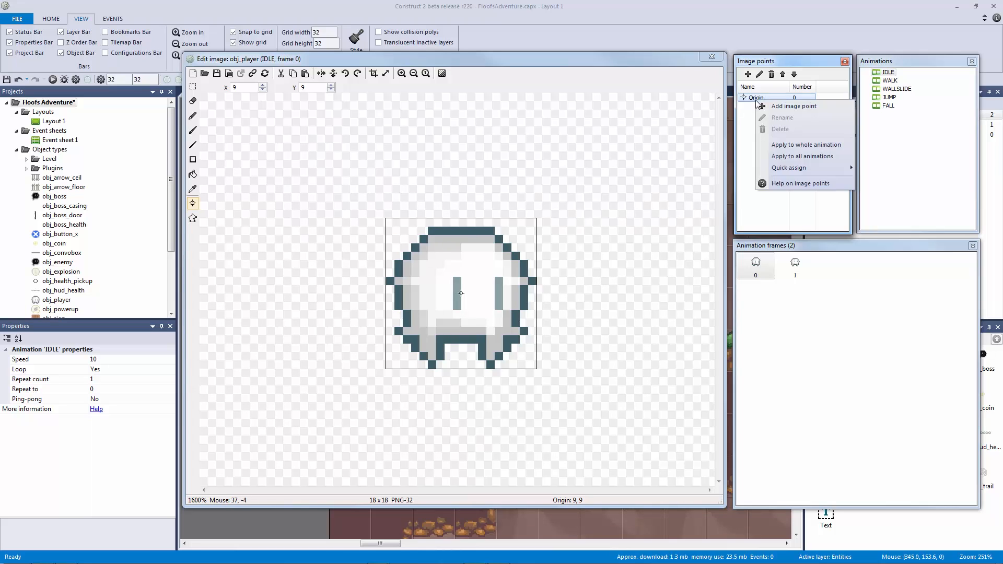
{"action": "left_click", "coordinate": [801, 156]}
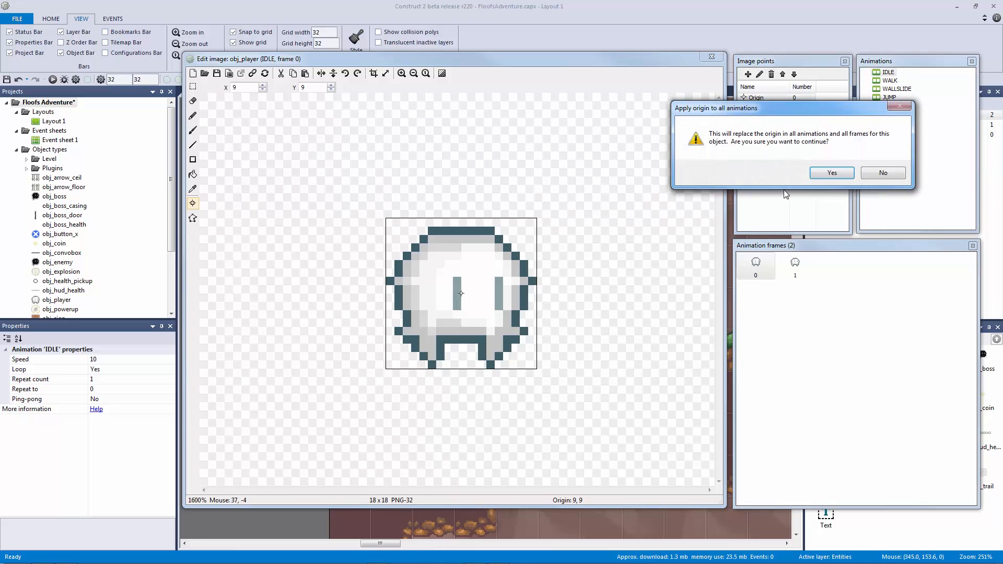
{"action": "left_click", "coordinate": [827, 174]}
{"action": "left_click", "coordinate": [895, 90]}
{"action": "left_click", "coordinate": [889, 97]}
{"action": "left_click", "coordinate": [888, 106]}
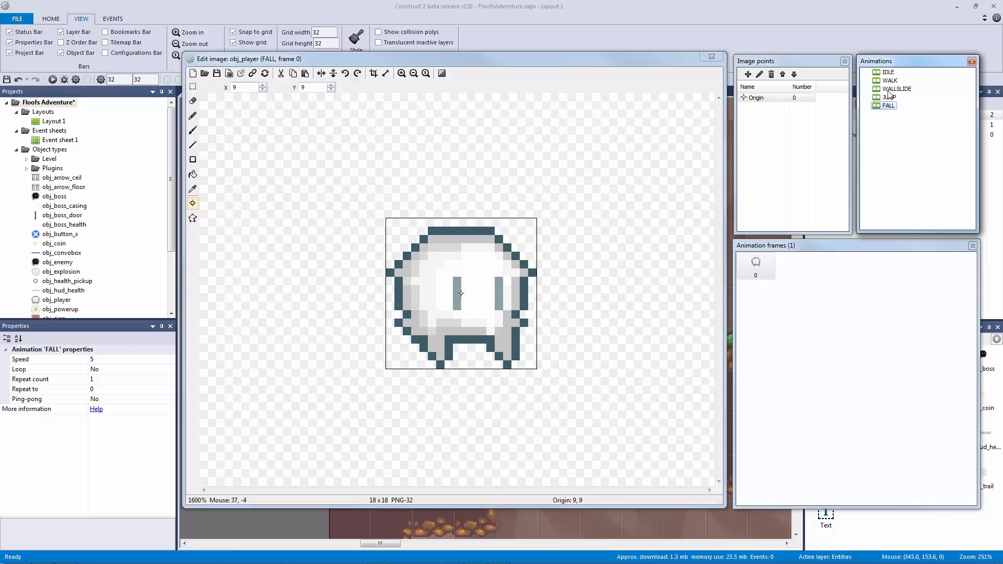
{"action": "left_click", "coordinate": [889, 90]}
{"action": "left_click", "coordinate": [888, 72]}
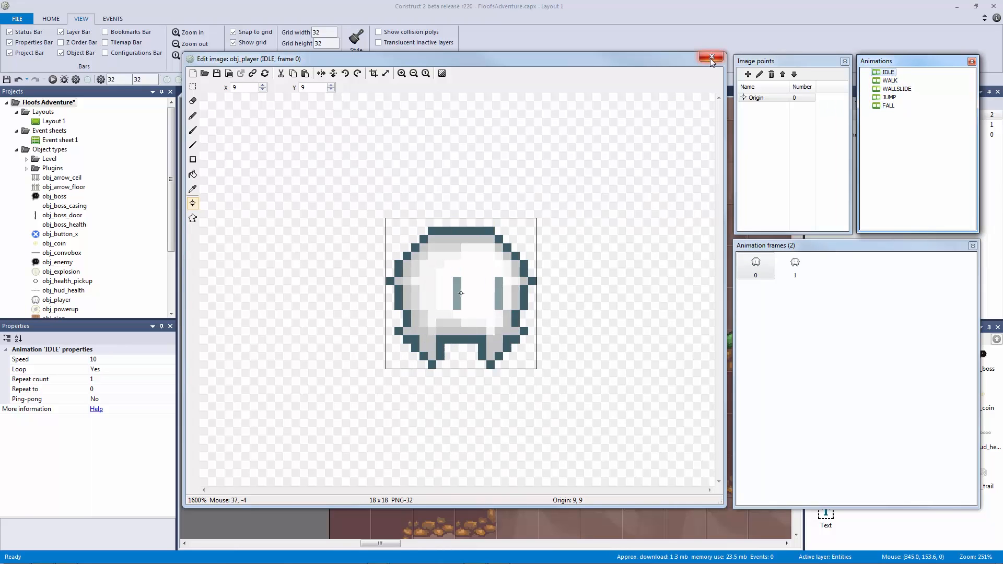
{"action": "left_click", "coordinate": [711, 58]}
Shift obj_boss_casing slightly outside the layout to position -384, -160
{"action": "left_click", "coordinate": [282, 269]}
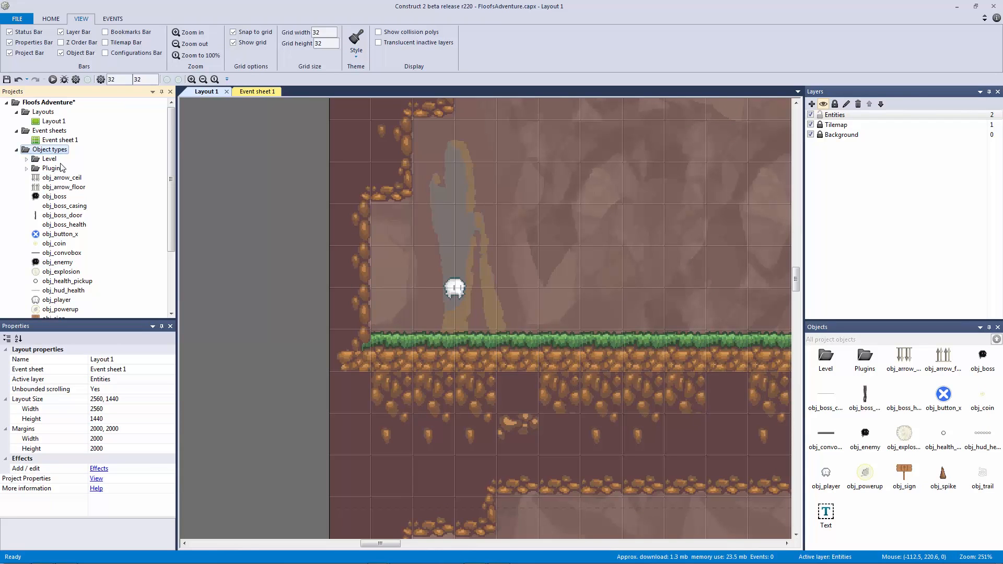
{"action": "scroll", "coordinate": [166, 233], "scroll_direction": "down", "scroll_amount": 2}
{"action": "scroll", "coordinate": [166, 232], "scroll_direction": "down", "scroll_amount": 1}
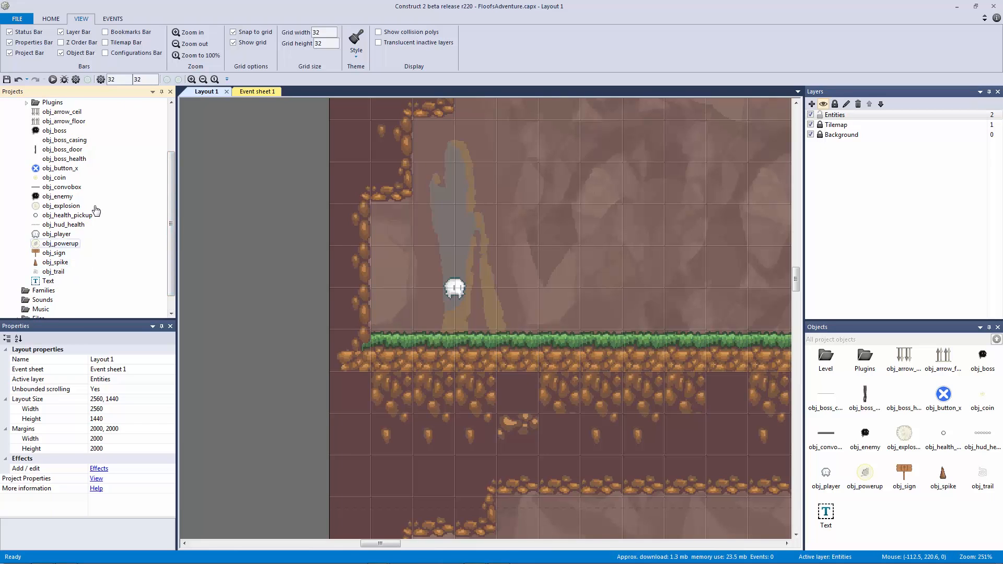
{"action": "left_click", "coordinate": [47, 281]}
{"action": "left_click", "coordinate": [290, 360]}
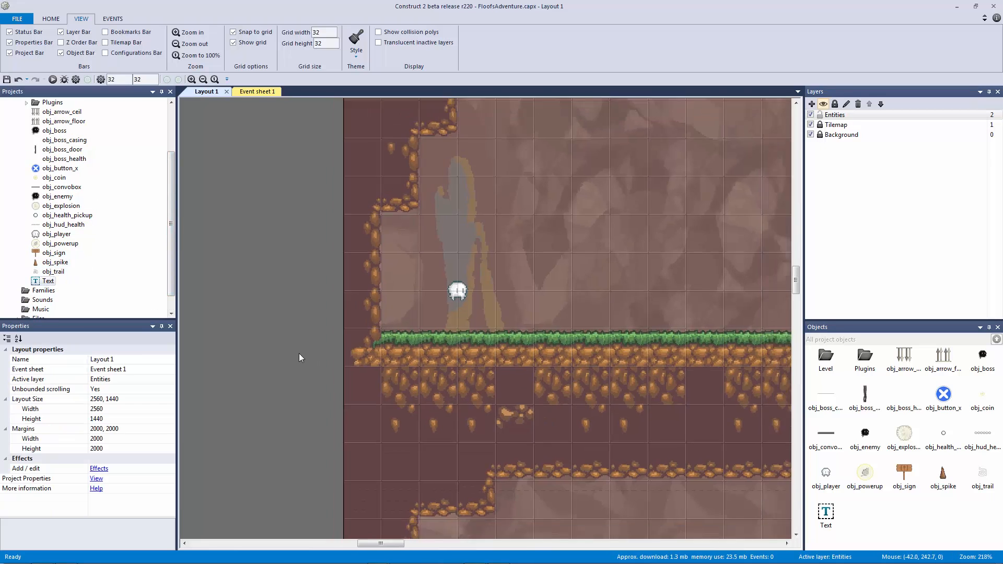
{"action": "scroll", "coordinate": [293, 347], "scroll_direction": "down", "scroll_amount": 6, "text": "ctrl"}
{"action": "scroll", "coordinate": [506, 372], "scroll_direction": "down", "scroll_amount": 1, "text": "ctrl"}
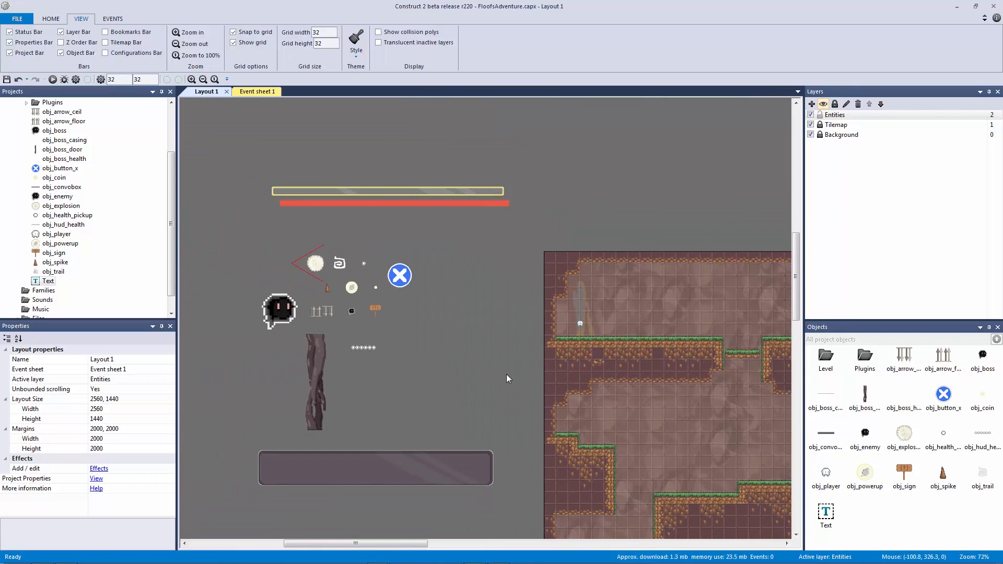
{"action": "left_click_drag", "start_coordinate": [389, 189], "coordinate": [400, 192]}
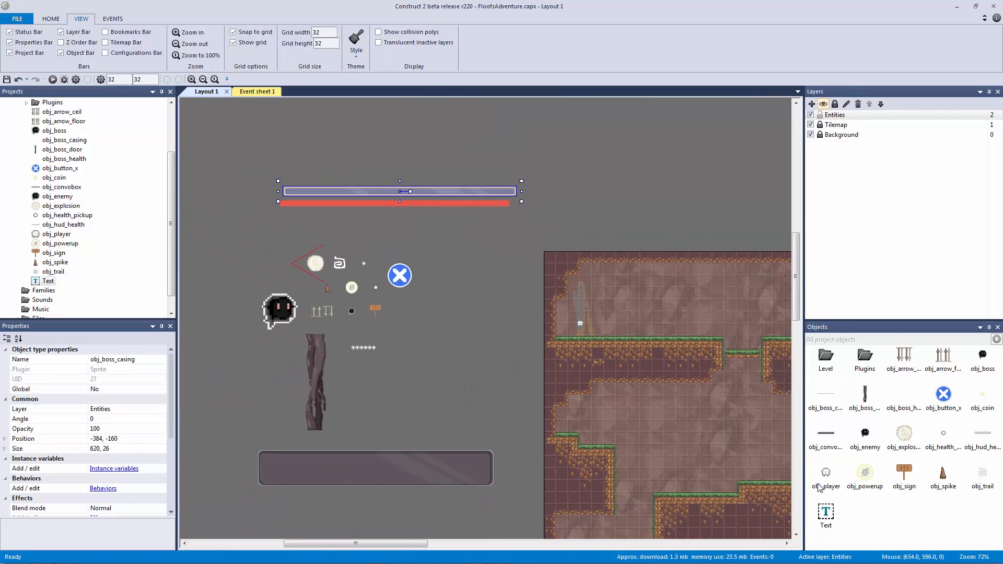
Rename the Text object as obj_destText
{"action": "left_click", "coordinate": [825, 515]}
{"action": "left_click", "coordinate": [137, 360]}
{"action": "type", "text": "obj_destText"}
{"action": "key", "text": "Return"}
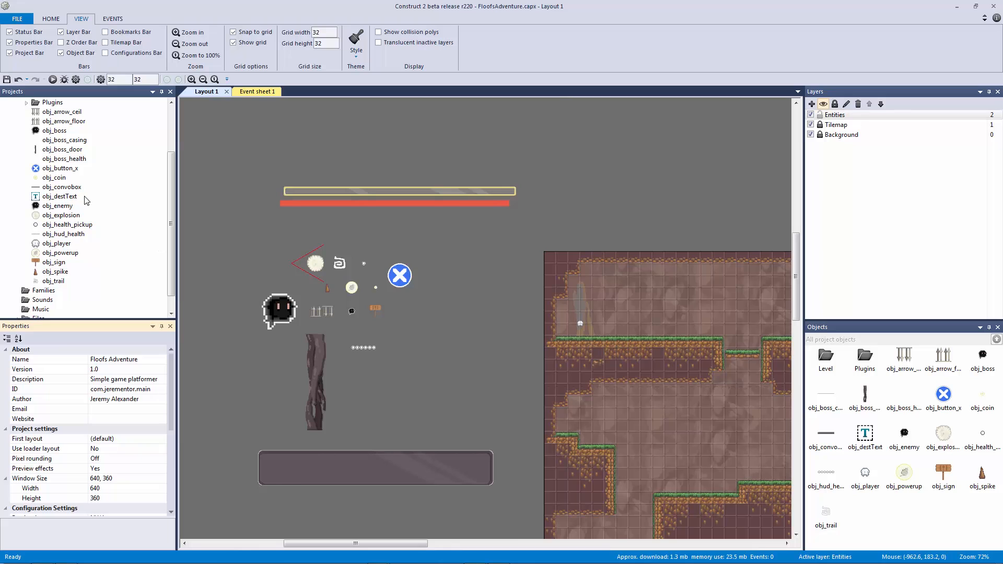
{"action": "left_click", "coordinate": [239, 223]}
Collapse the project's Object types folder and save the project
{"action": "scroll", "coordinate": [238, 223], "scroll_direction": "down", "scroll_amount": 3}
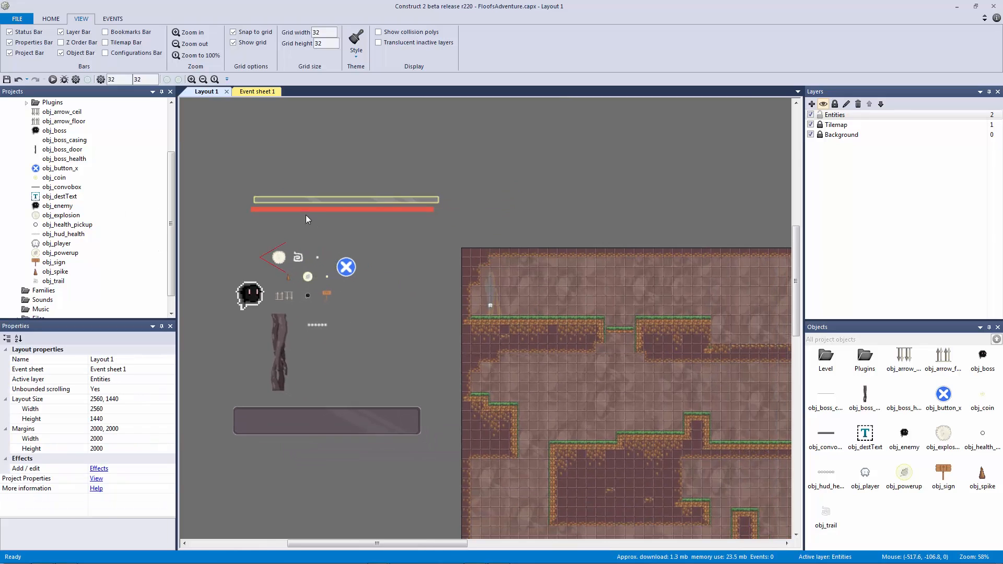
{"action": "left_click", "coordinate": [307, 211]}
{"action": "left_click_drag", "start_coordinate": [287, 195], "coordinate": [270, 195]}
{"action": "scroll", "coordinate": [79, 157], "scroll_direction": "up", "scroll_amount": 3}
{"action": "left_click", "coordinate": [17, 150]}
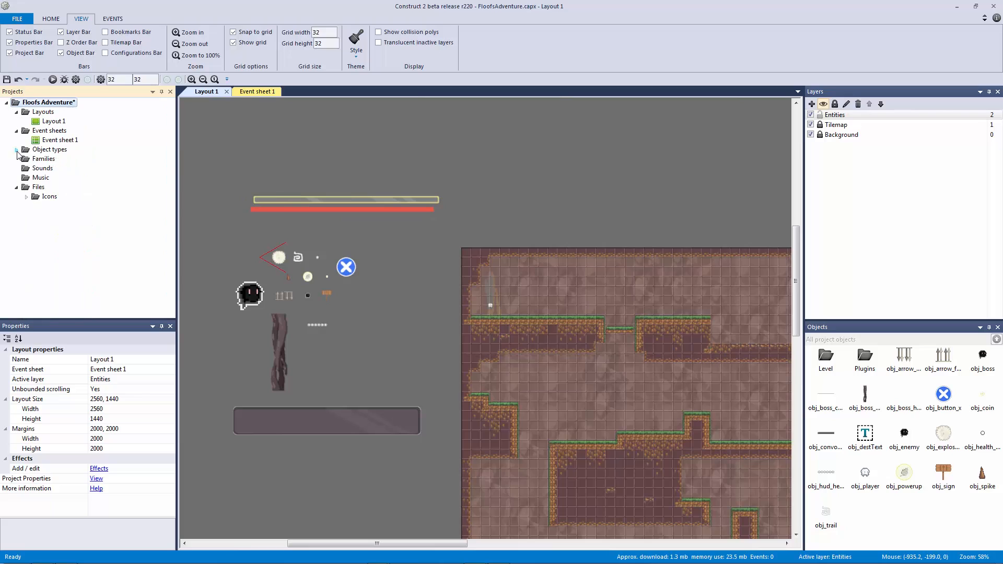
{"action": "left_click", "coordinate": [234, 160]}
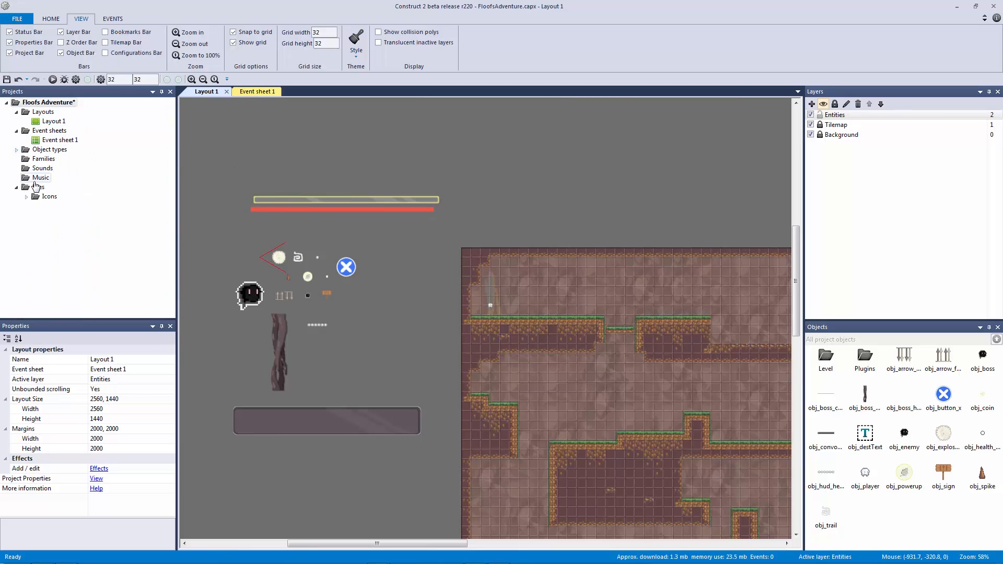
{"action": "key", "text": "ctrl+s"}
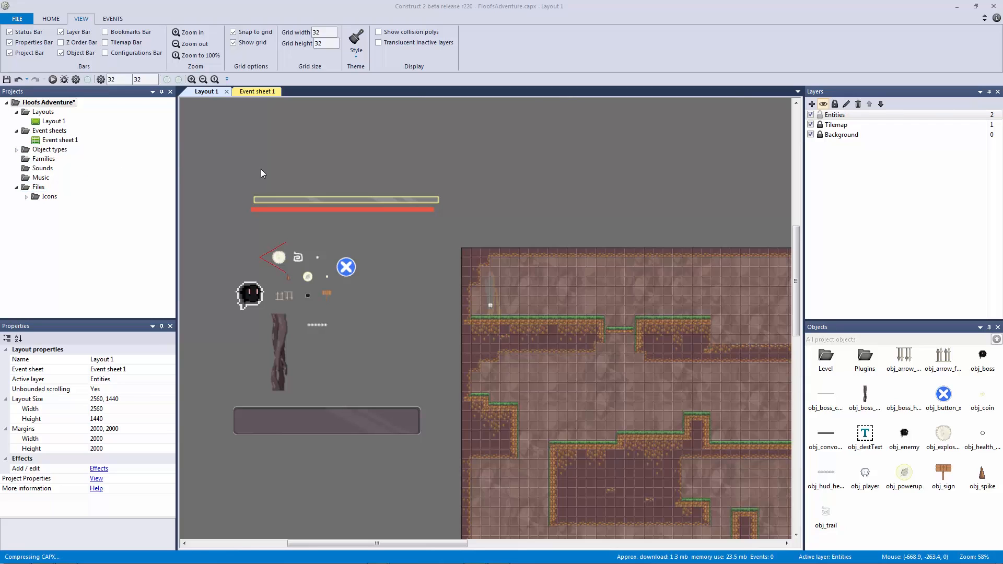
Import Boss.xml, Enemies.xml, Instructions.xml and Powerup.xml from the Sign assets folder into the project files and save the project
{"action": "left_click", "coordinate": [38, 187]}
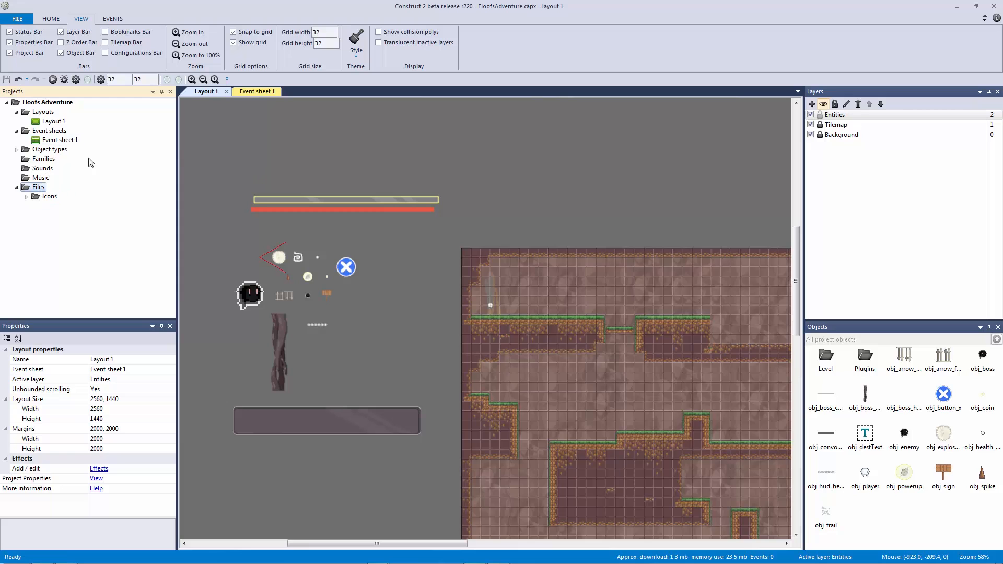
{"action": "right_click", "coordinate": [30, 188]}
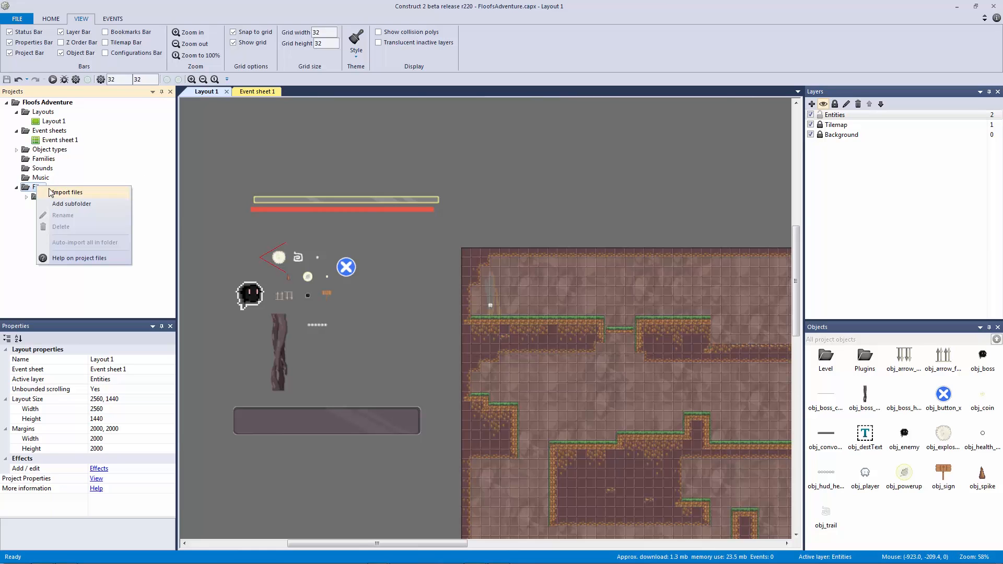
{"action": "left_click", "coordinate": [48, 193]}
{"action": "left_click_drag", "start_coordinate": [422, 162], "coordinate": [1002, 133]}
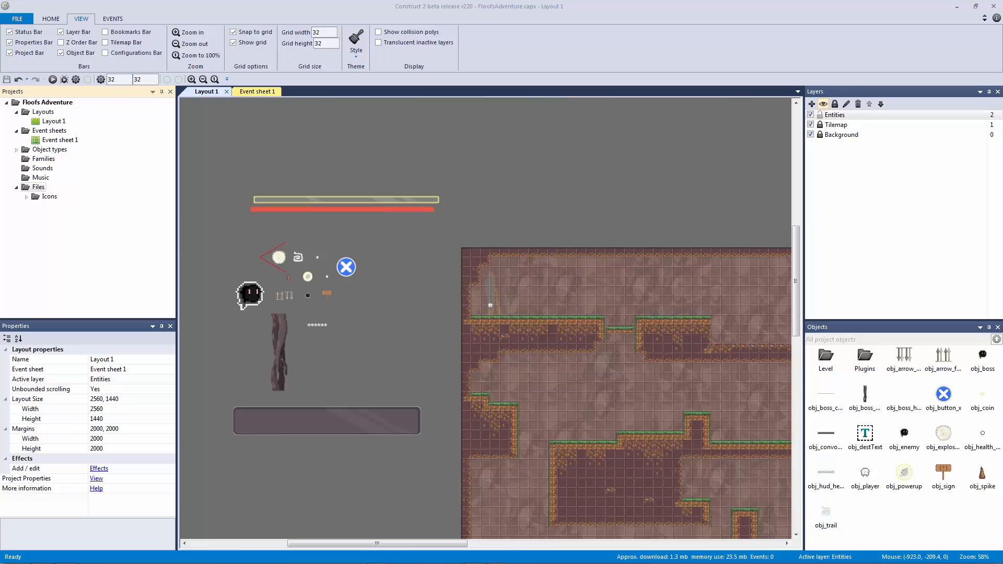
{"action": "left_click_drag", "start_coordinate": [1002, 141], "coordinate": [400, 134]}
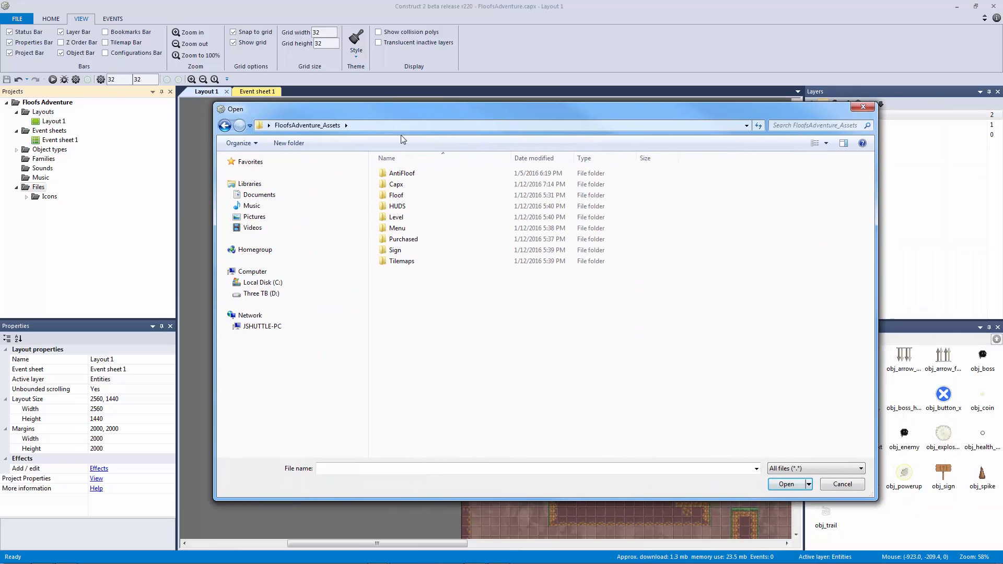
{"action": "double_click", "coordinate": [431, 252]}
{"action": "left_click", "coordinate": [425, 210]}
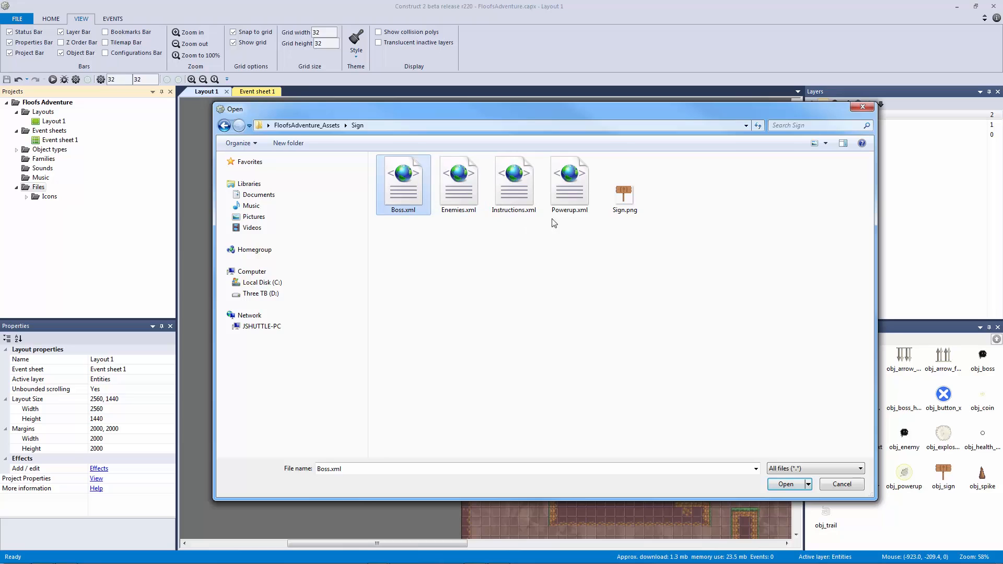
{"action": "left_click", "coordinate": [563, 207], "text": "shift"}
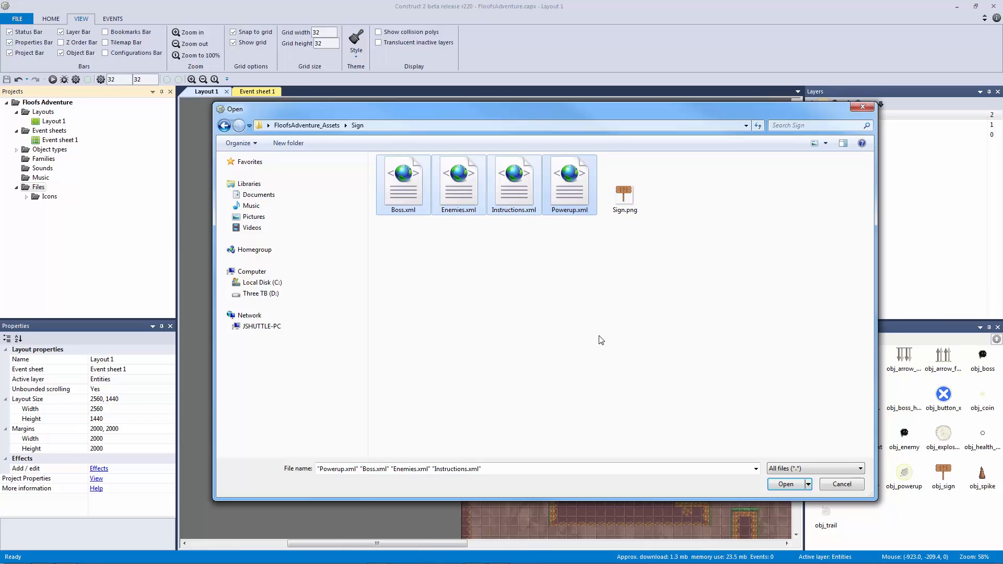
{"action": "left_click", "coordinate": [787, 486]}
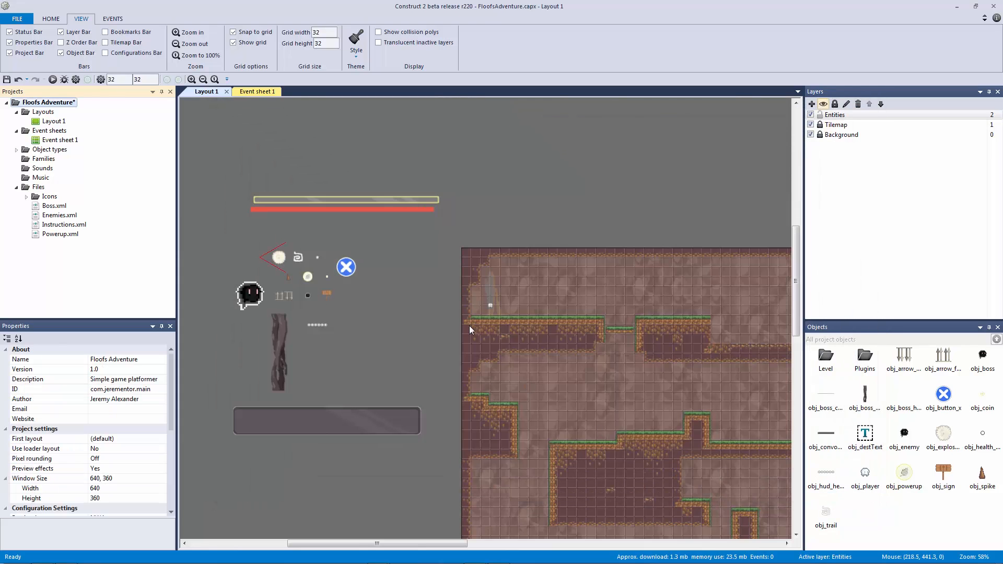
{"action": "left_click", "coordinate": [444, 190]}
{"action": "key", "text": "ctrl+s"}
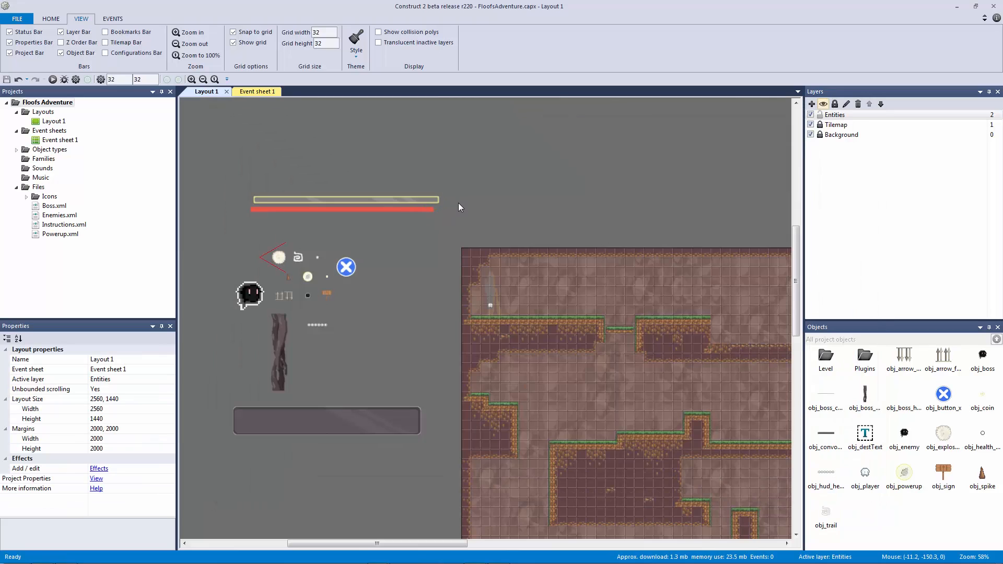
{"action": "left_click", "coordinate": [56, 216]}
{"action": "left_click", "coordinate": [61, 226]}
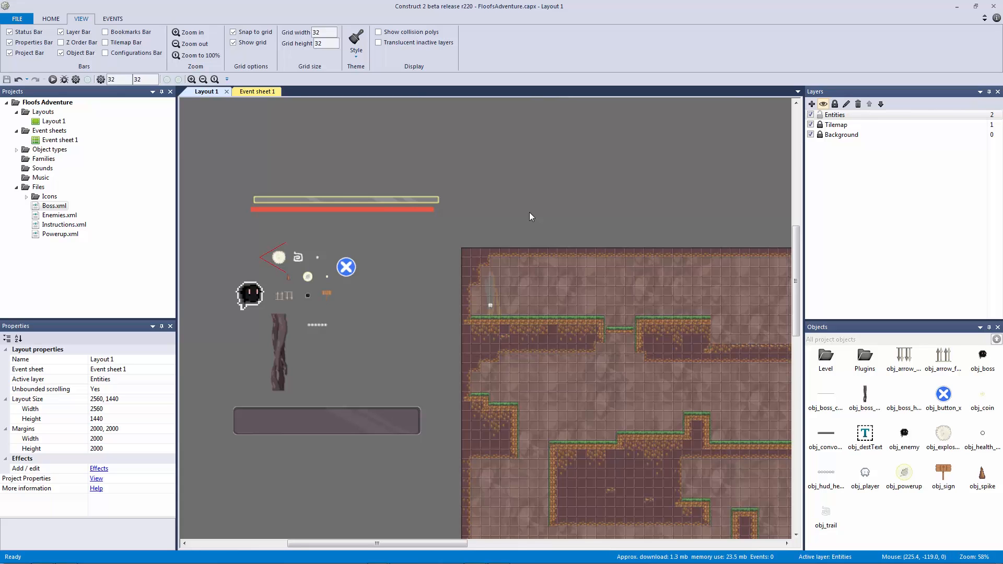
{"action": "scroll", "coordinate": [528, 212], "scroll_direction": "down", "scroll_amount": 1, "text": "ctrl"}
{"action": "scroll", "coordinate": [515, 224], "scroll_direction": "up", "scroll_amount": 4, "text": "ctrl"}
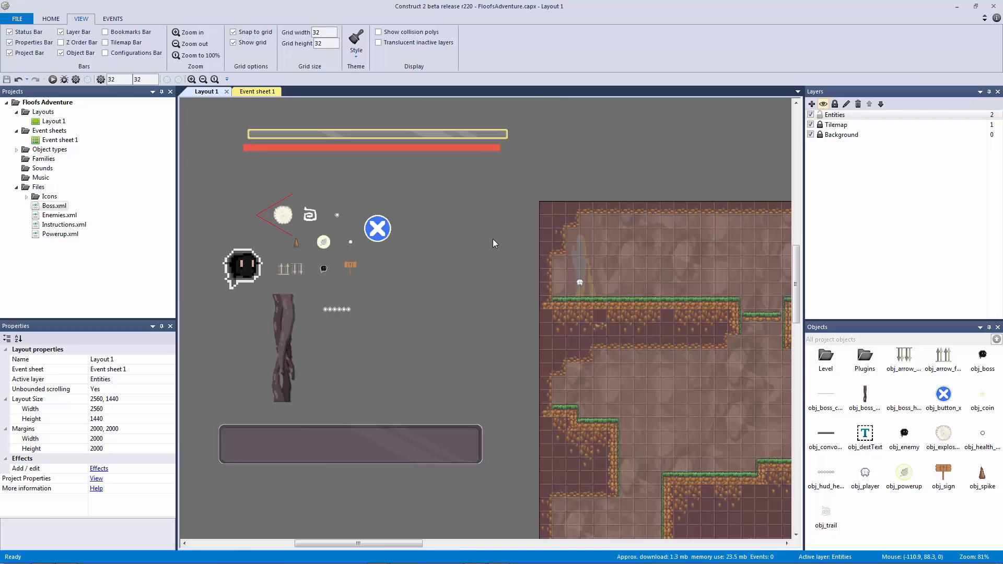
{"action": "left_click", "coordinate": [379, 134]}
{"action": "left_click", "coordinate": [560, 176]}
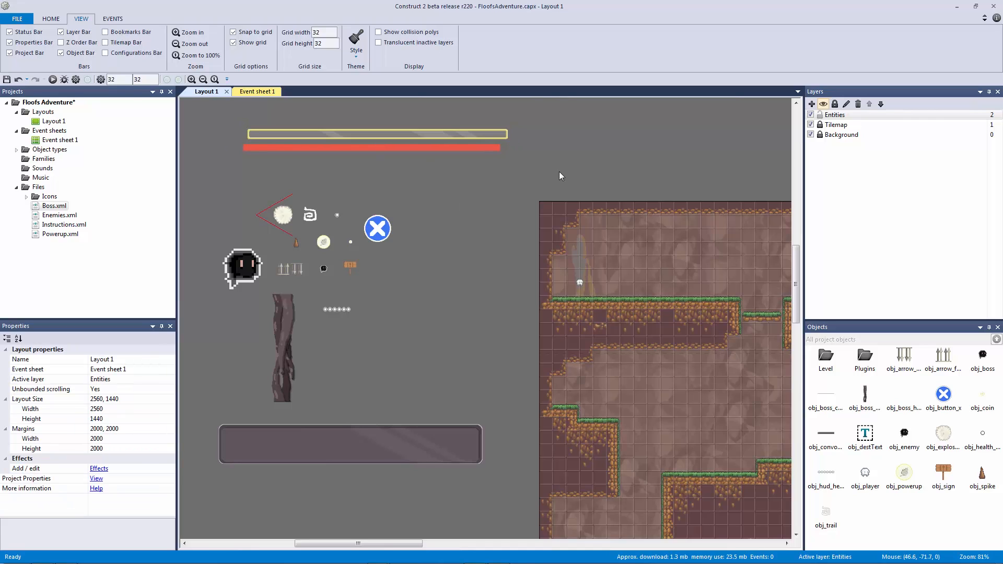